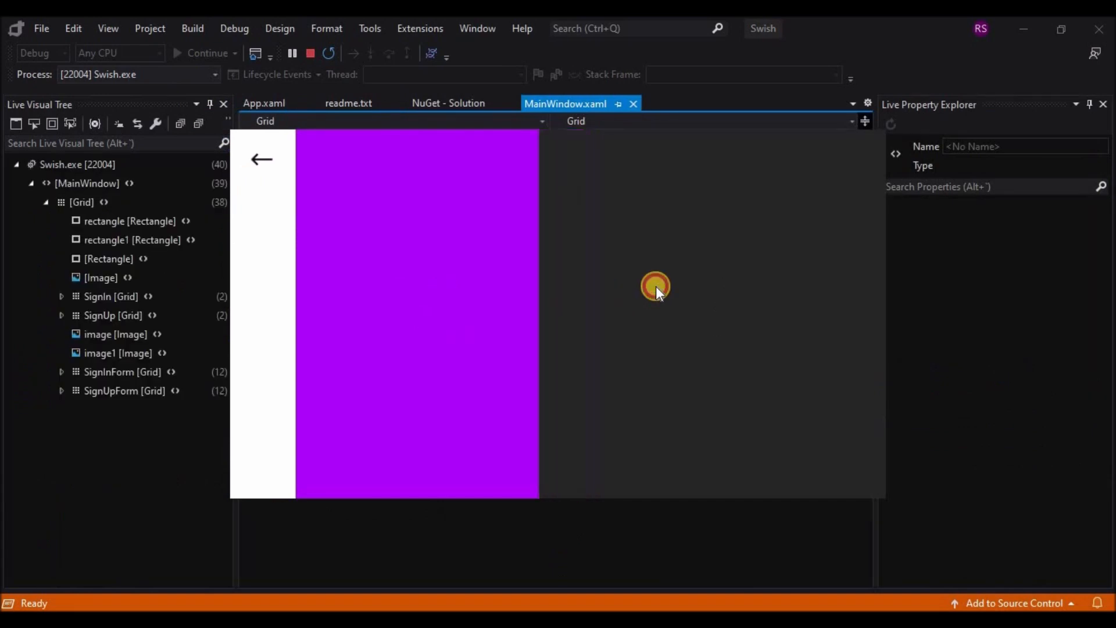
Preview the running Swish login window by switching repeatedly between its sign-in and sign-up forms.
click(338, 393)
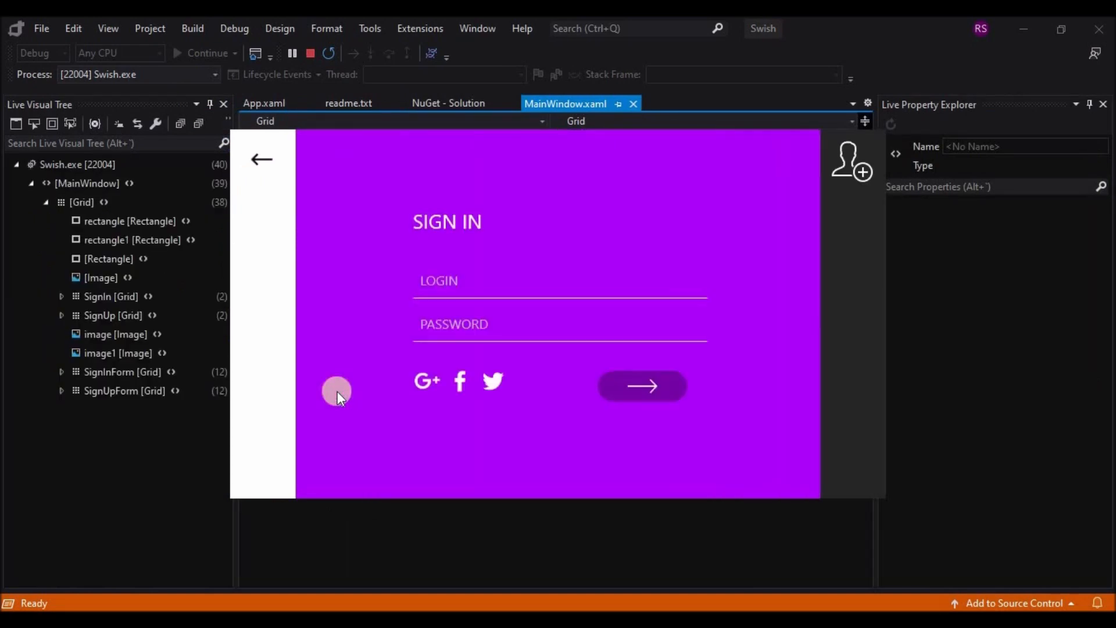
click(846, 367)
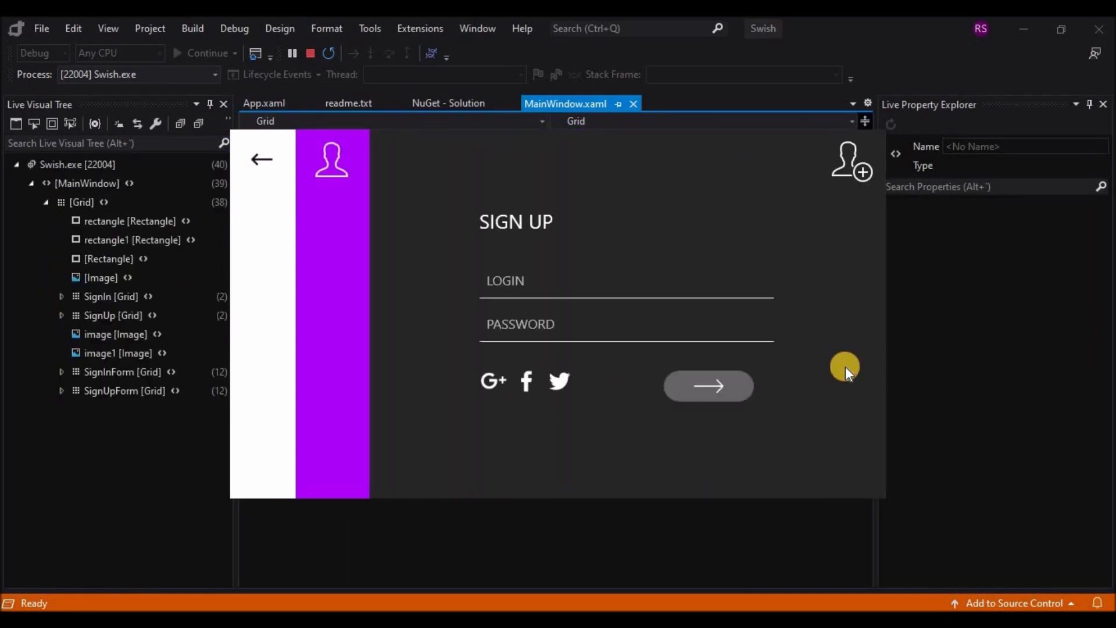
click(336, 379)
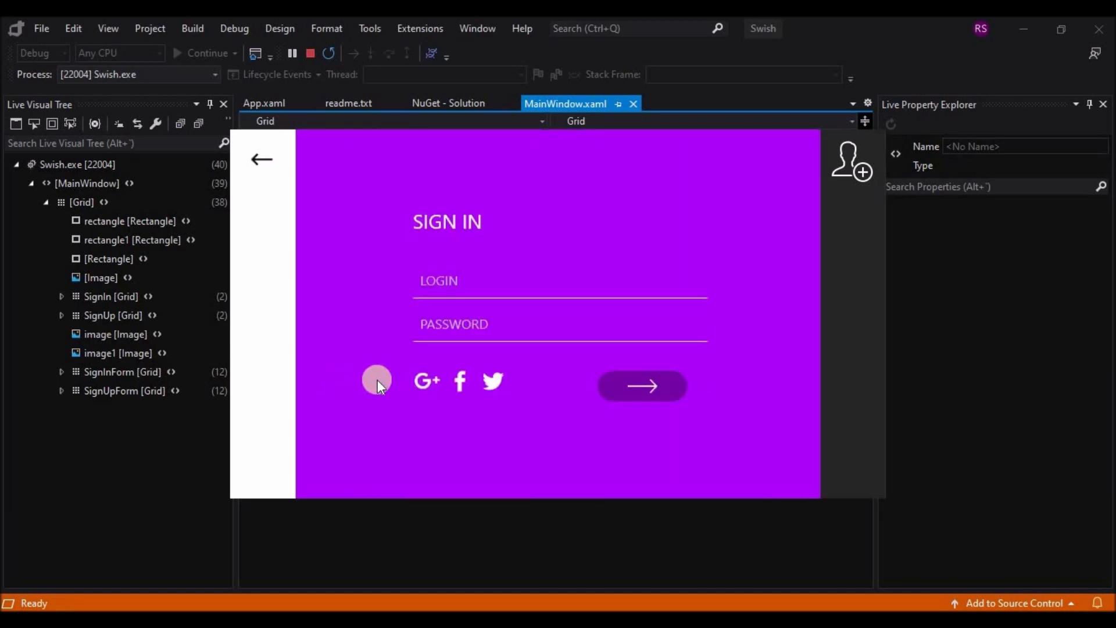
click(881, 370)
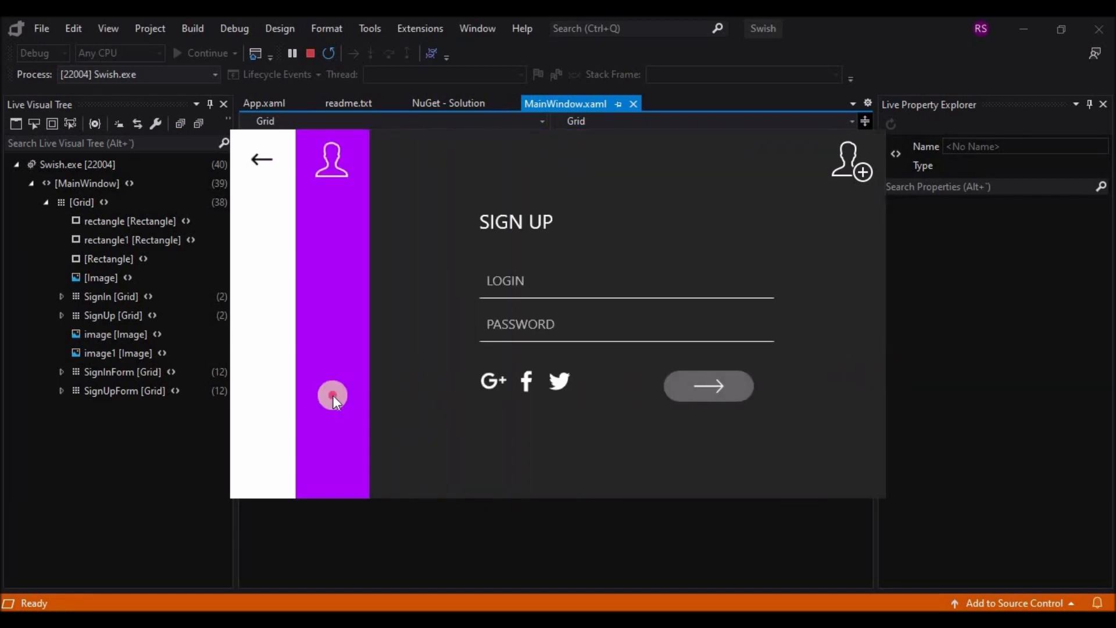
click(334, 395)
click(863, 393)
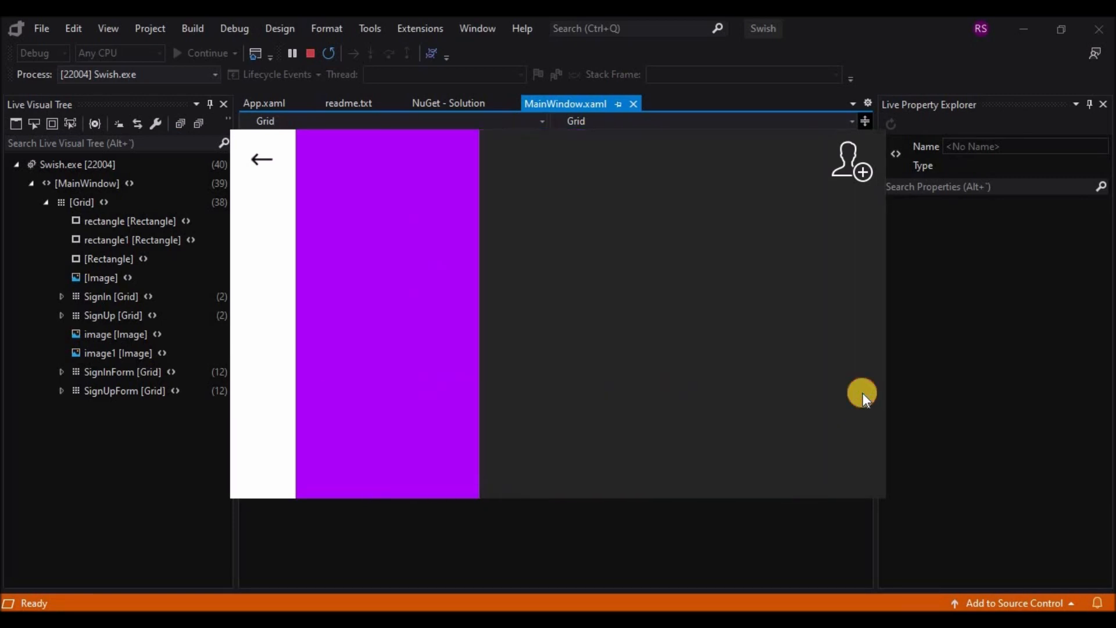
click(346, 421)
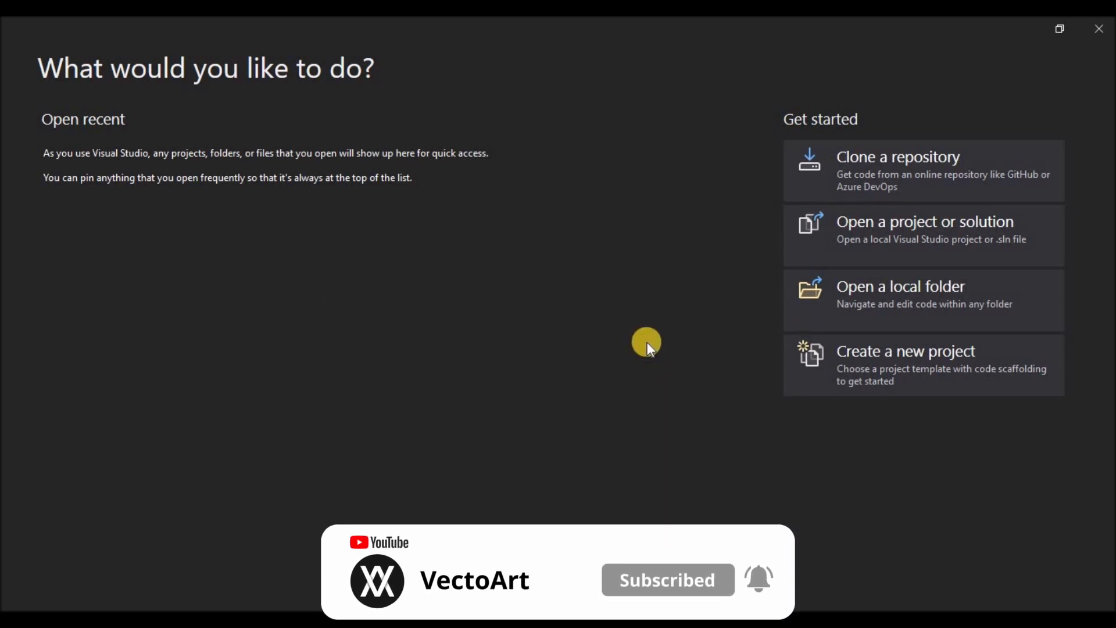
Create a C# WPF App (.NET Framework) project named Swish.
click(870, 357)
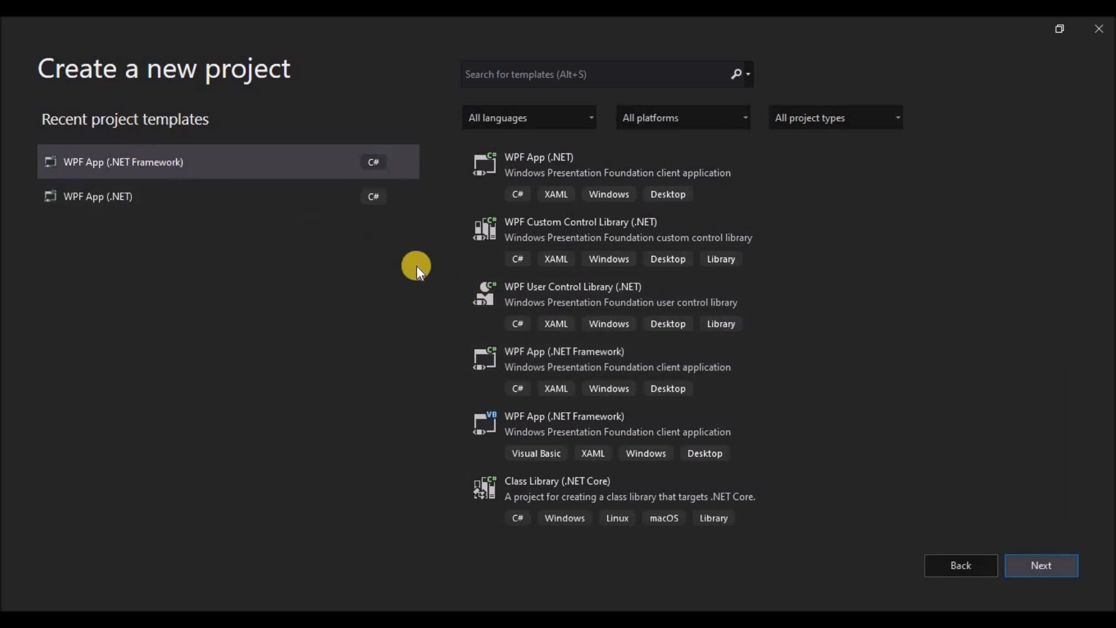
click(570, 364)
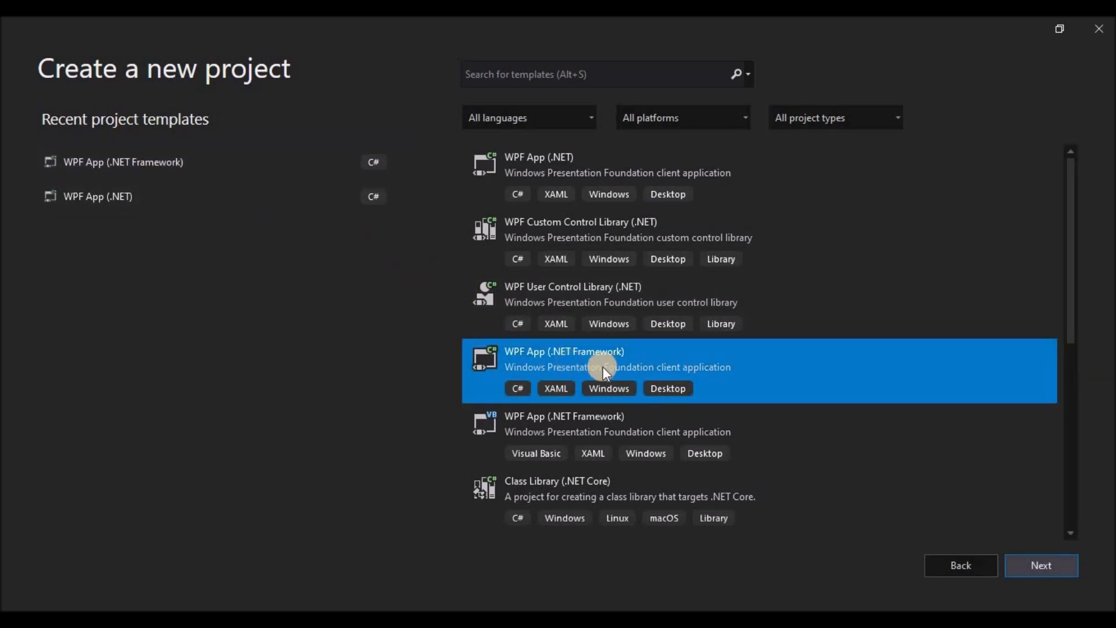
click(1031, 561)
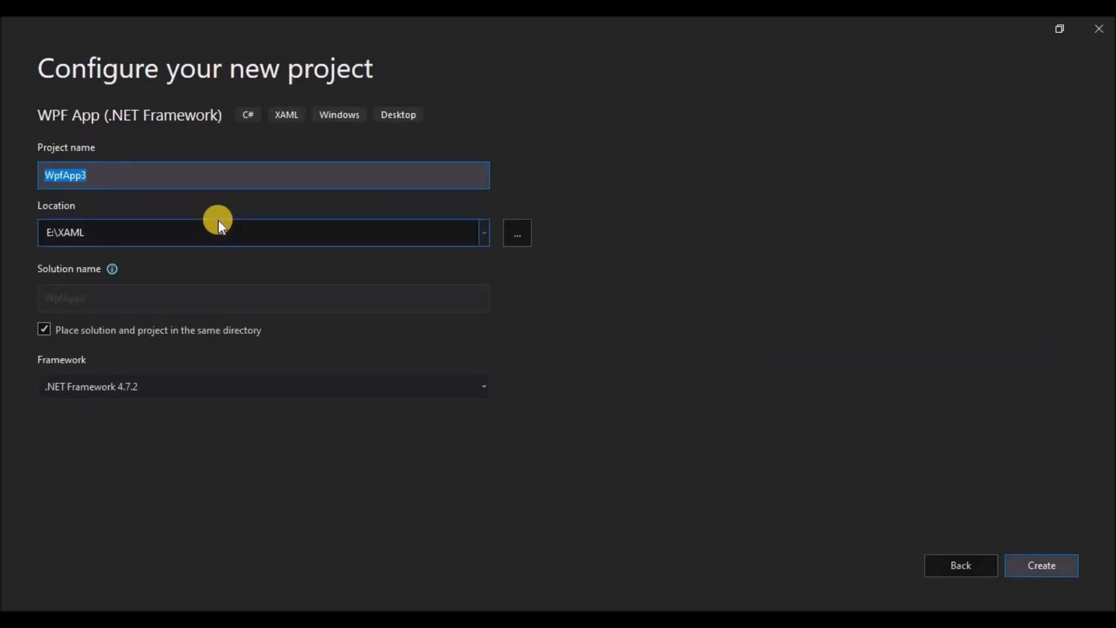
text(Swish)
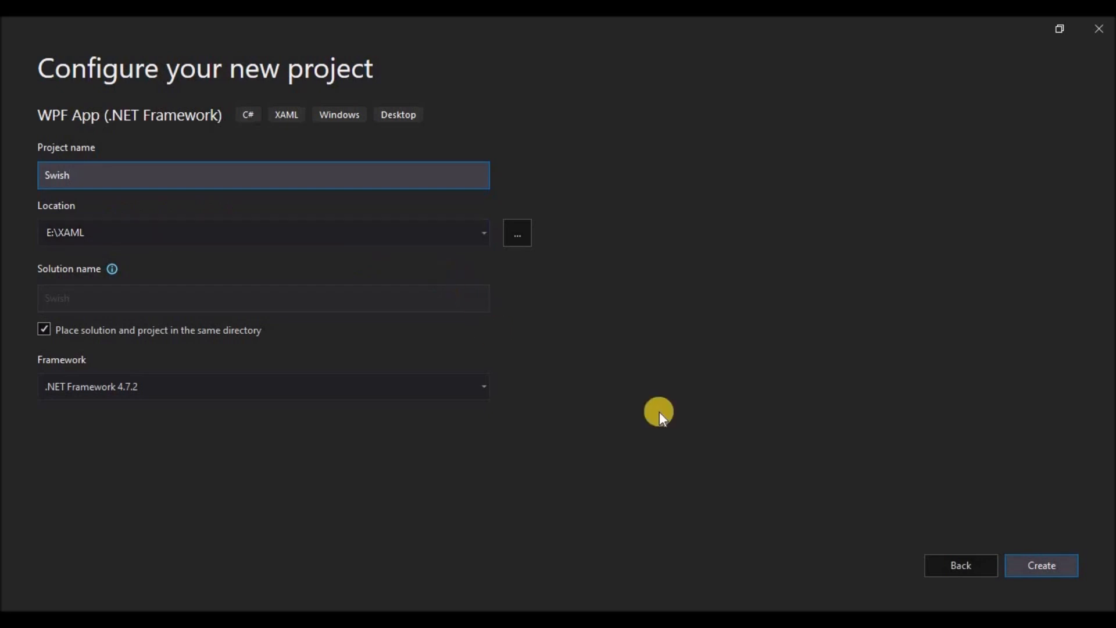
click(1041, 570)
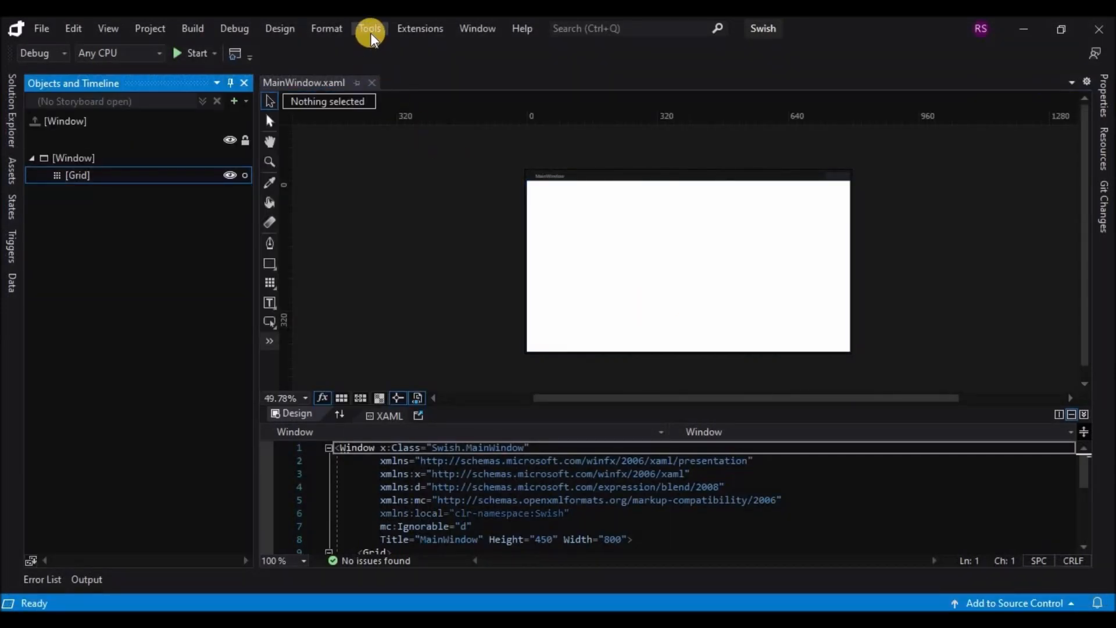
Open NuGet package management for the solution and search the online packages for "Handy".
click(370, 29)
mouse_move(608, 193)
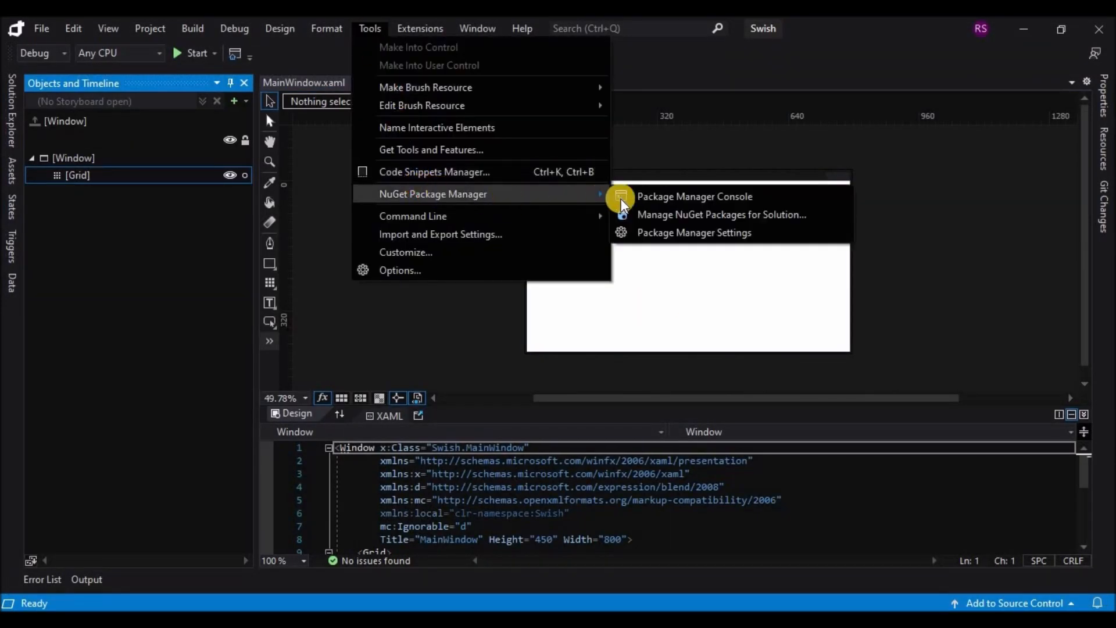
click(673, 217)
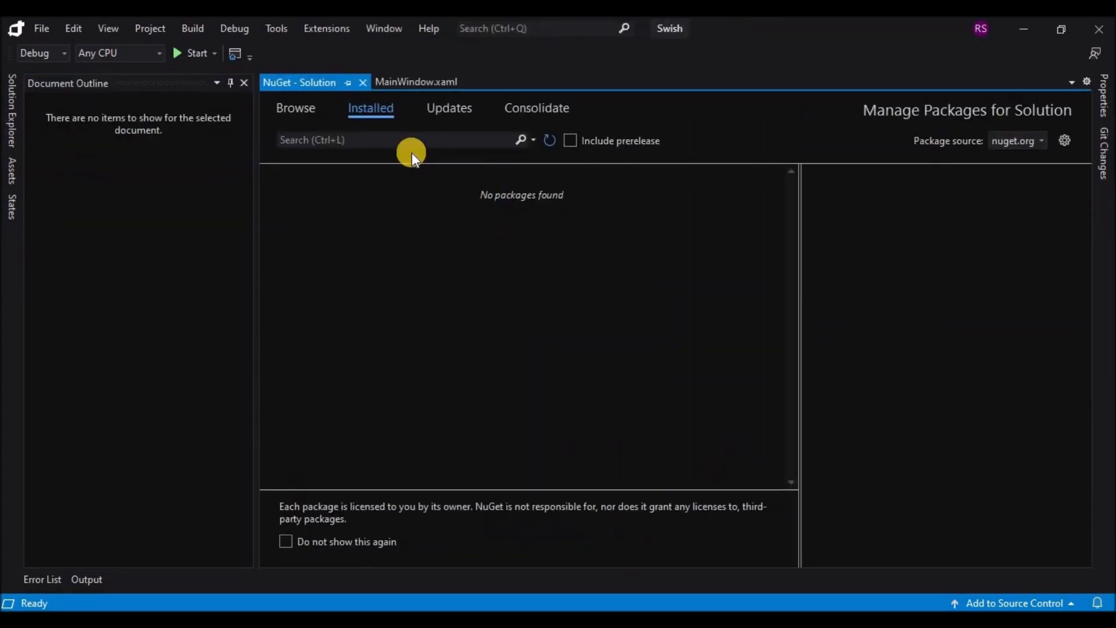
click(309, 111)
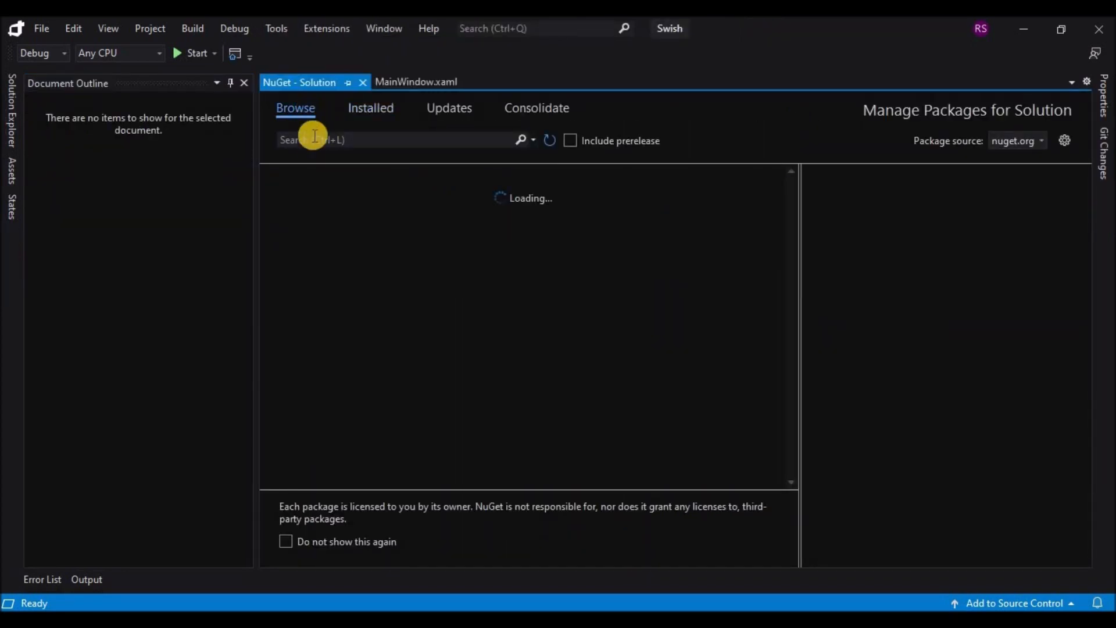
click(313, 141)
text(Handy)
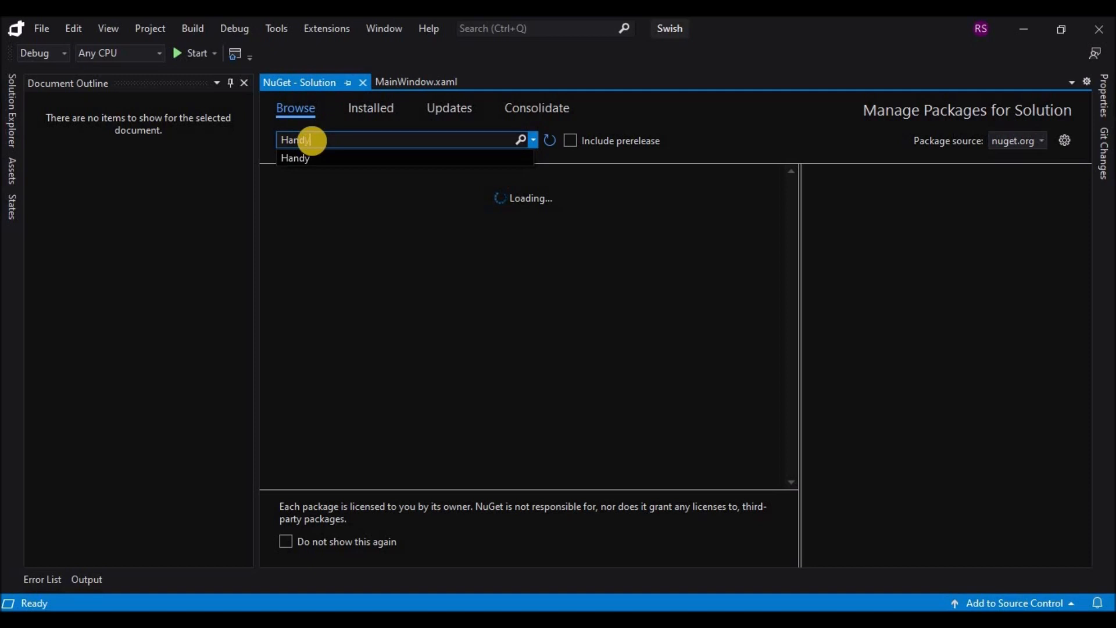
key(Return)
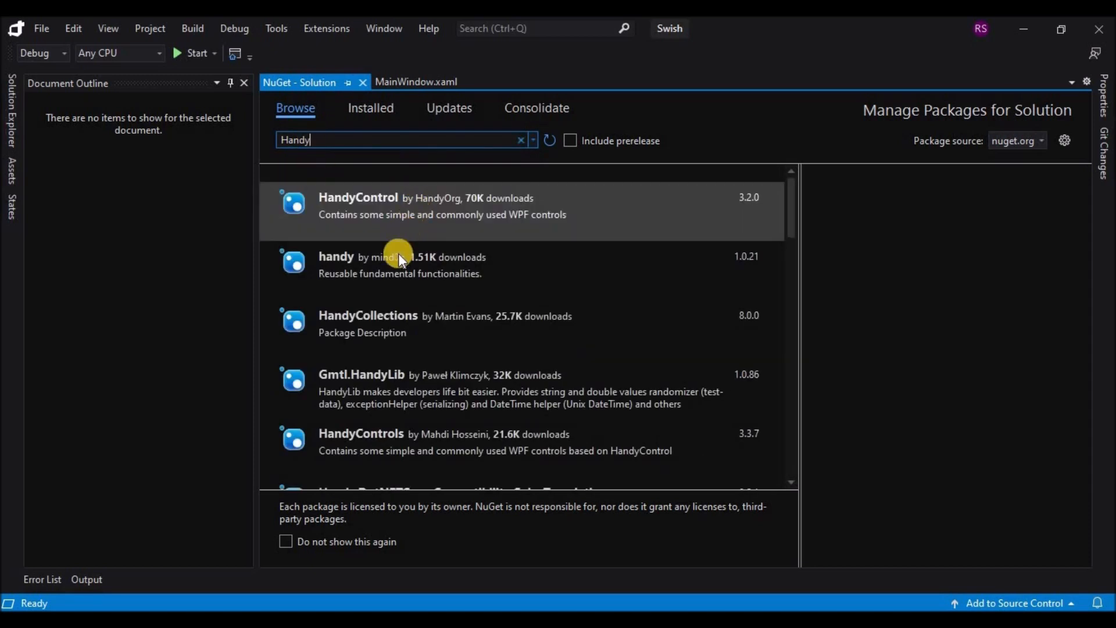
Install the HandyControls package, latest stable version 3.3.7, in the Swish project and accept the proposed changes.
click(427, 435)
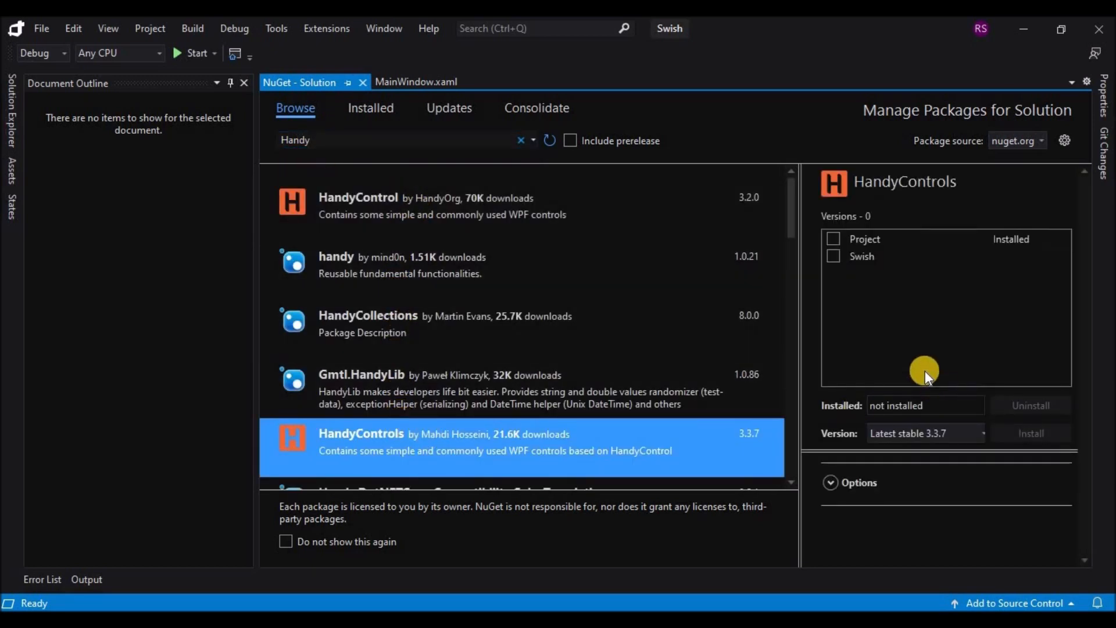
click(832, 240)
click(1020, 435)
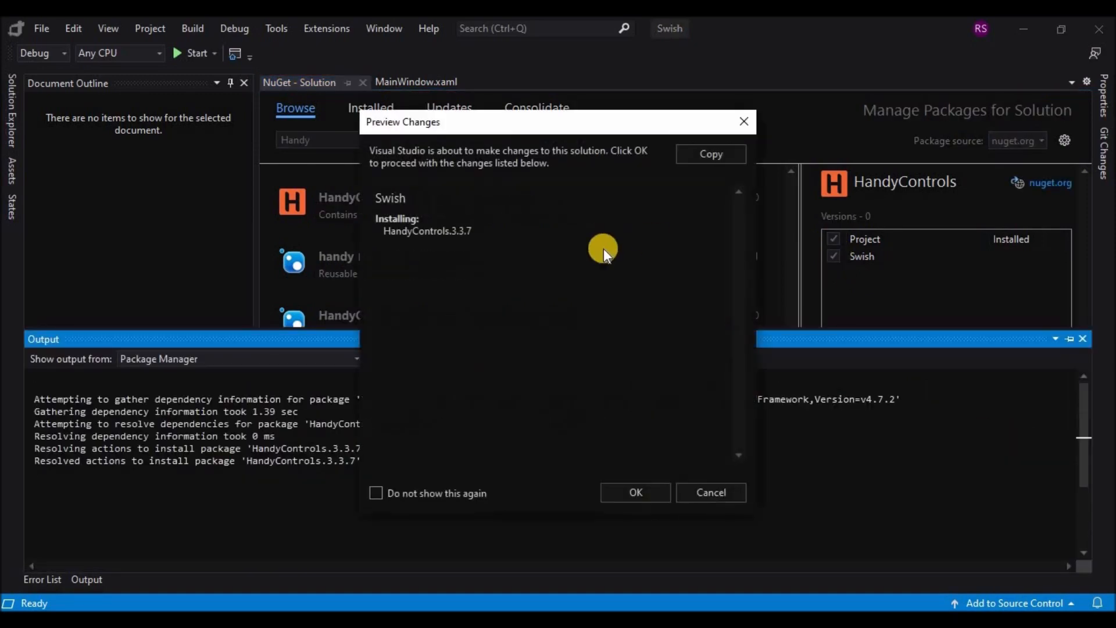
click(637, 493)
click(640, 470)
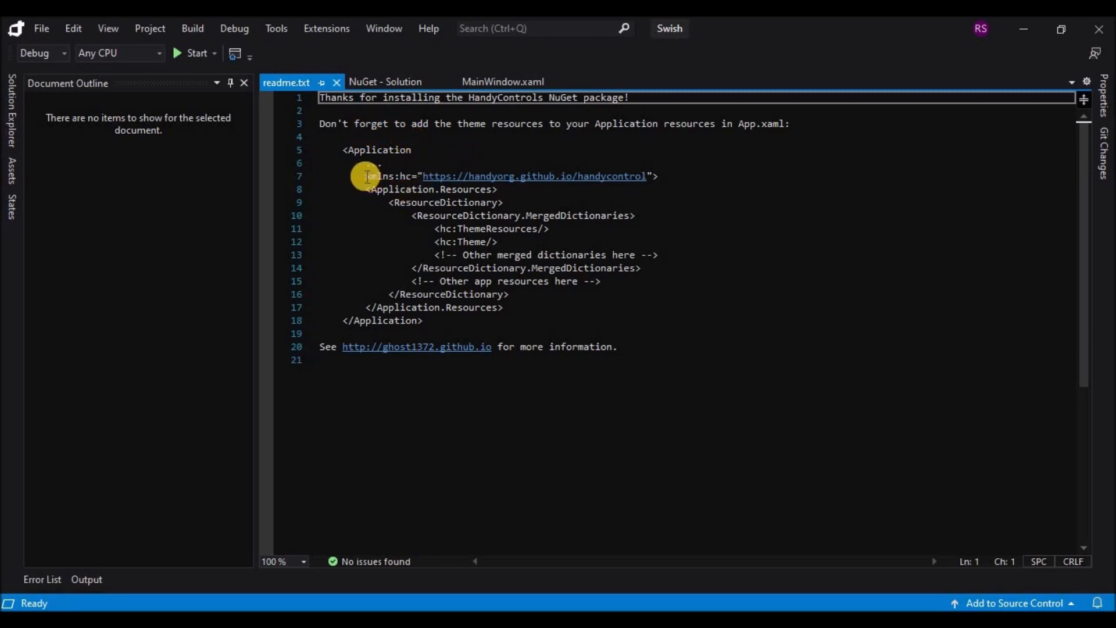
Copy the xmlns:hc namespace declaration from readme.txt into the opening Application tag of App.xaml, on a new line after StartupUri.
drag(367, 176, 667, 179)
key(ctrl+c)
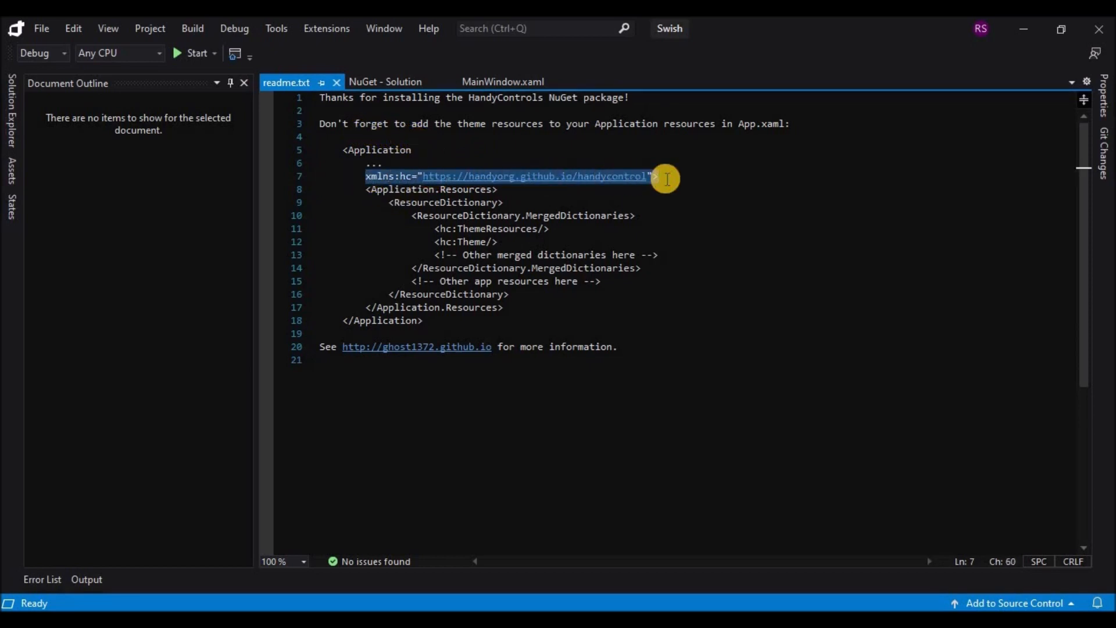
click(12, 111)
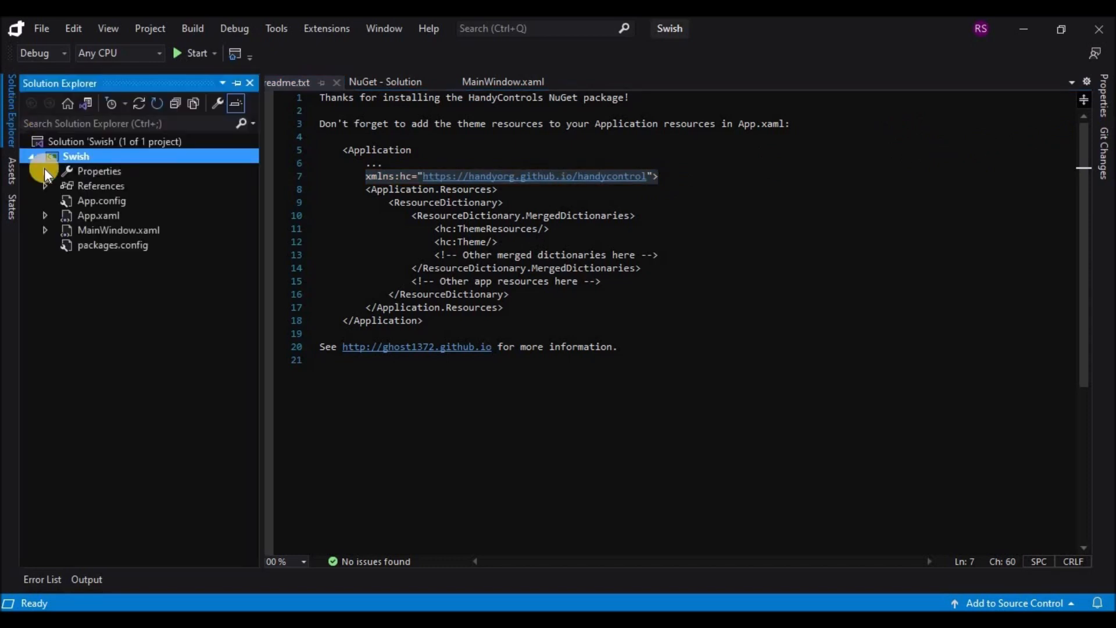
double_click(78, 216)
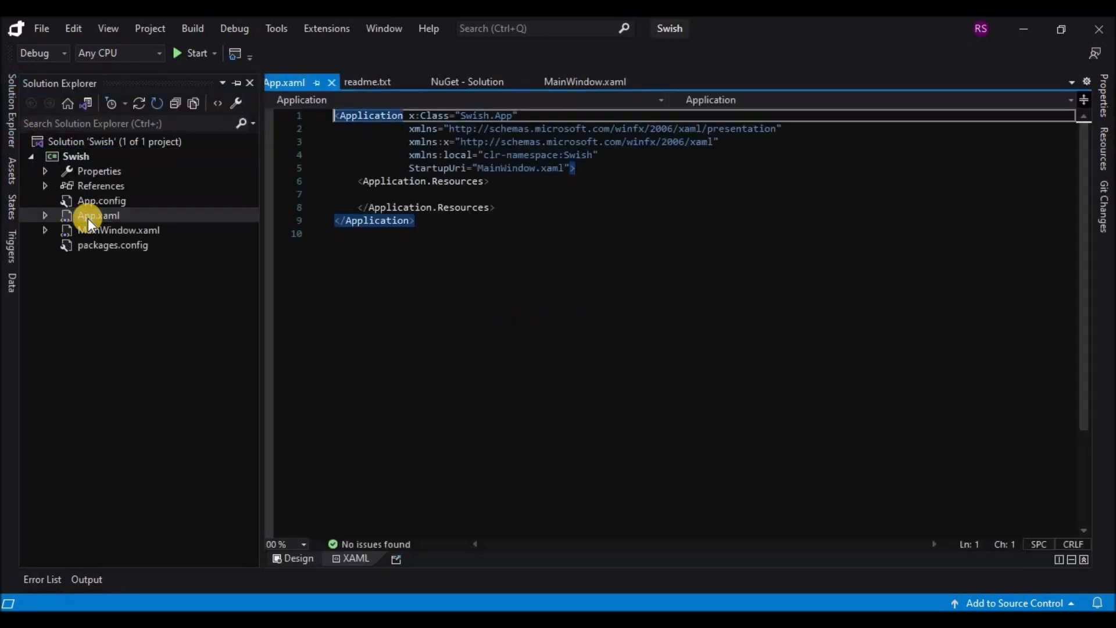
click(570, 169)
key(Return)
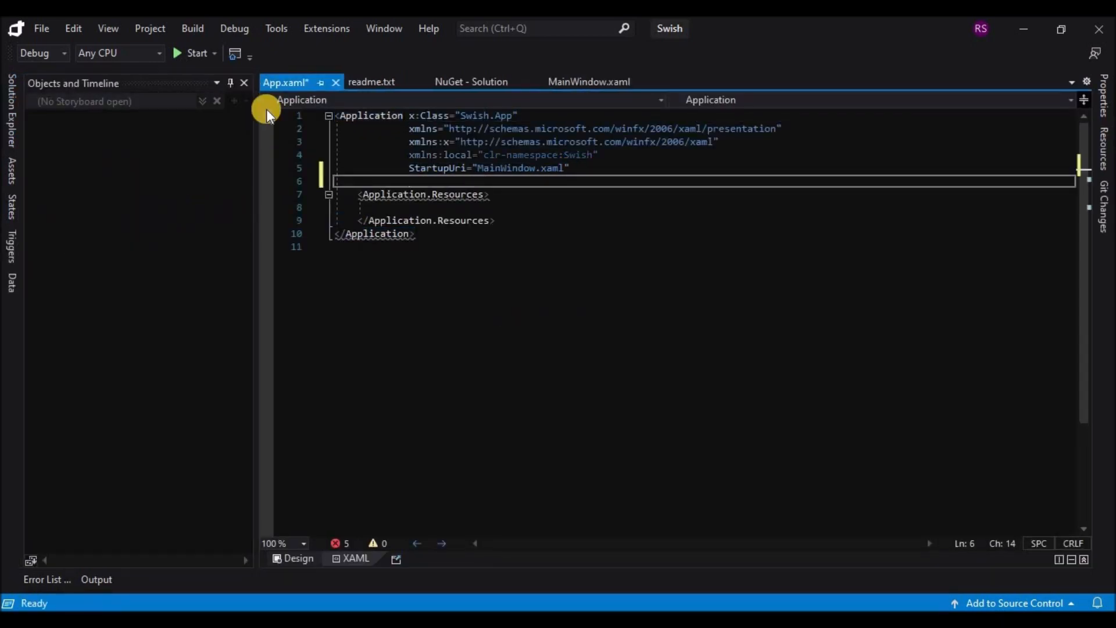
key(ctrl+v)
Copy the whole ResourceDictionary block from readme.txt into the Application.Resources element of App.xaml.
click(372, 82)
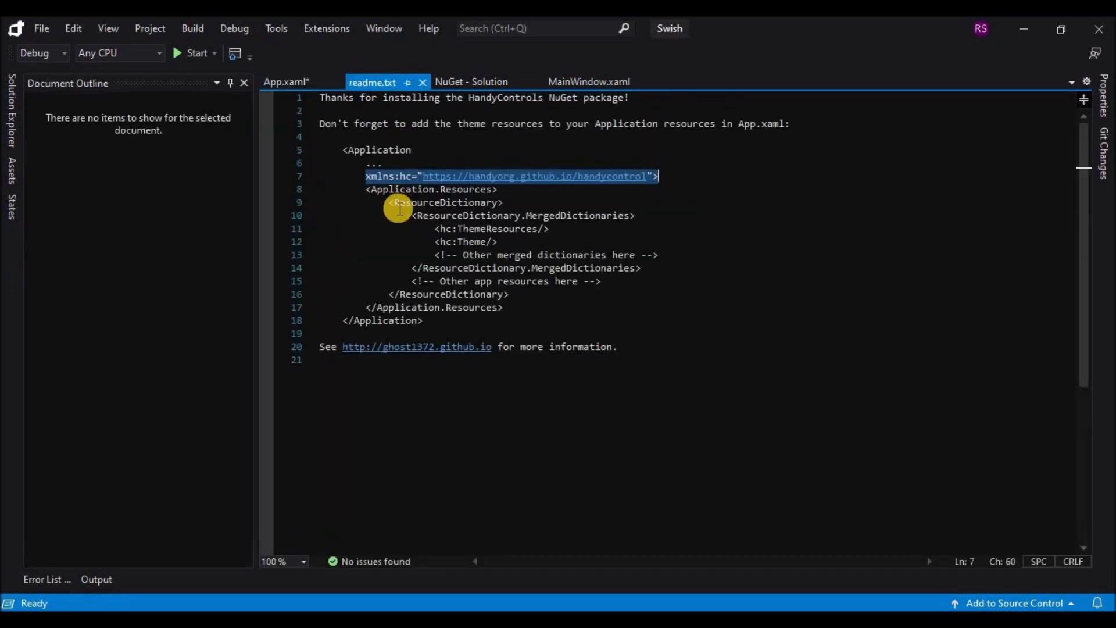
drag(390, 202, 528, 298)
key(ctrl+c)
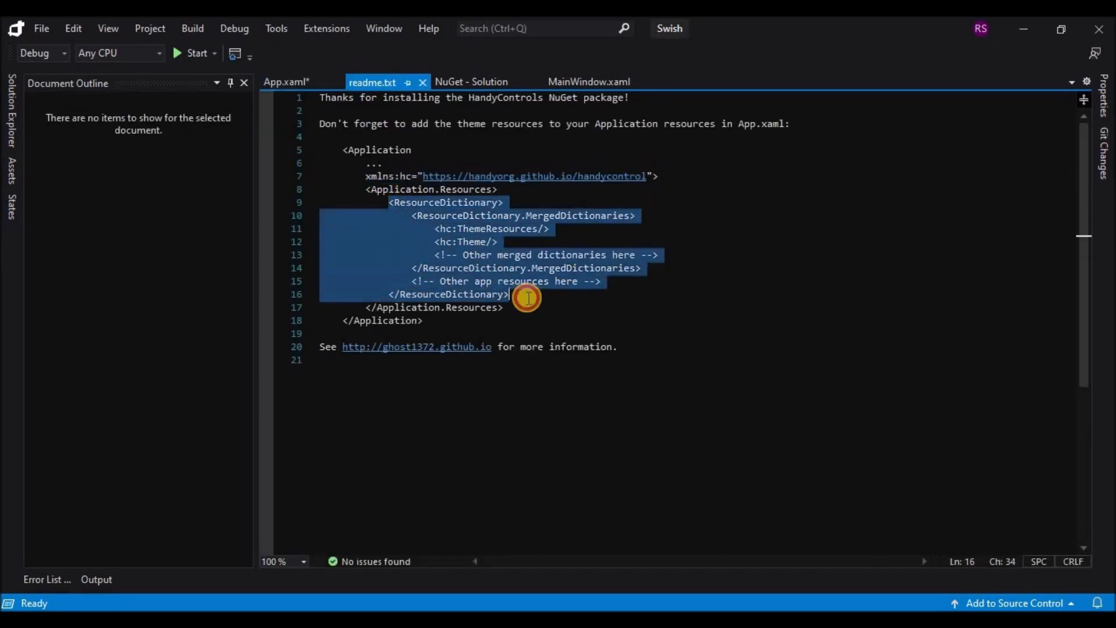
click(284, 82)
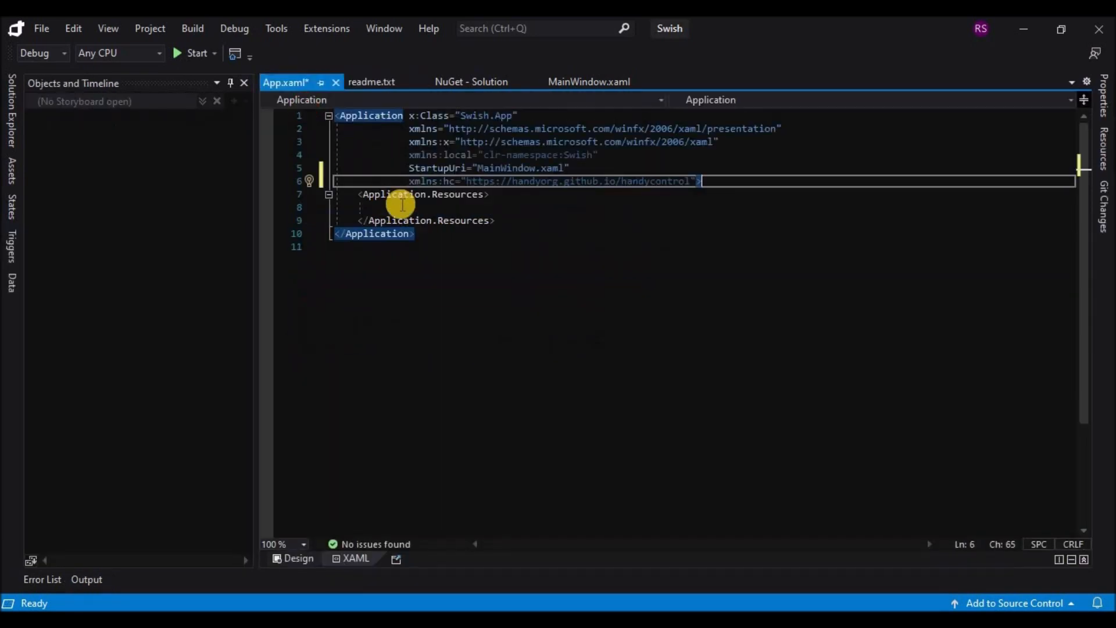
click(405, 206)
key(ctrl+v)
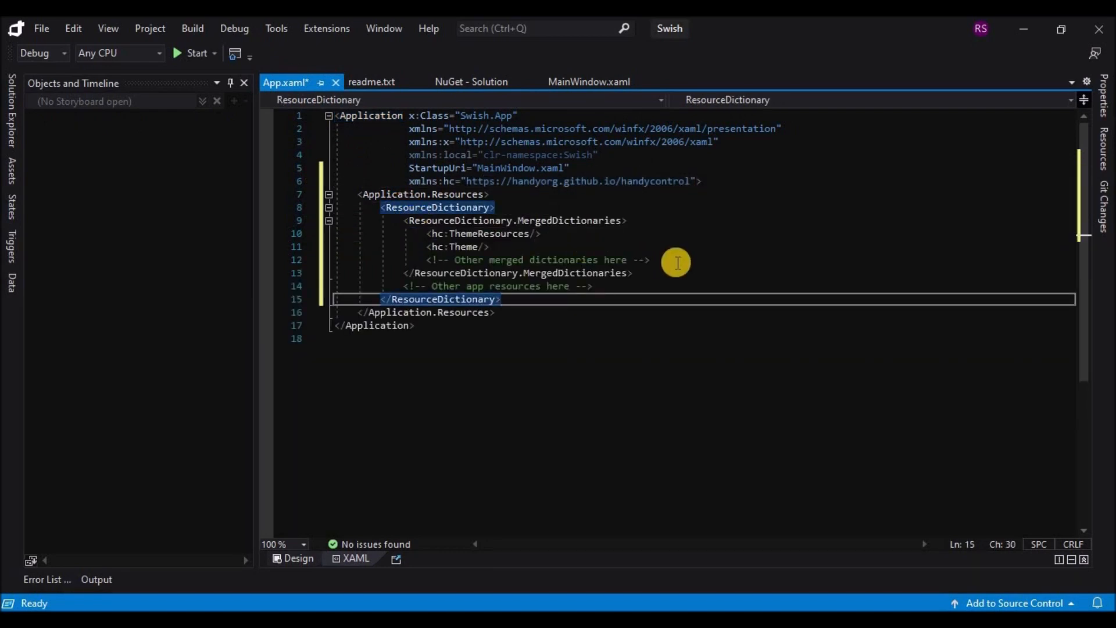
Check App.xaml against the readme and rebuild the solution.
click(382, 80)
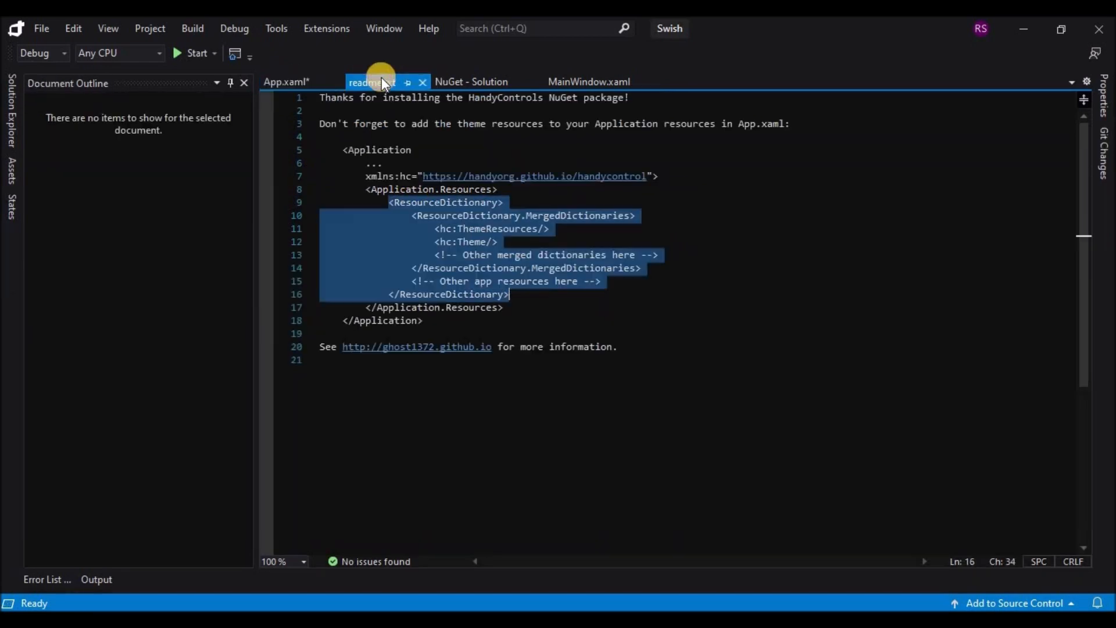
click(309, 86)
click(191, 29)
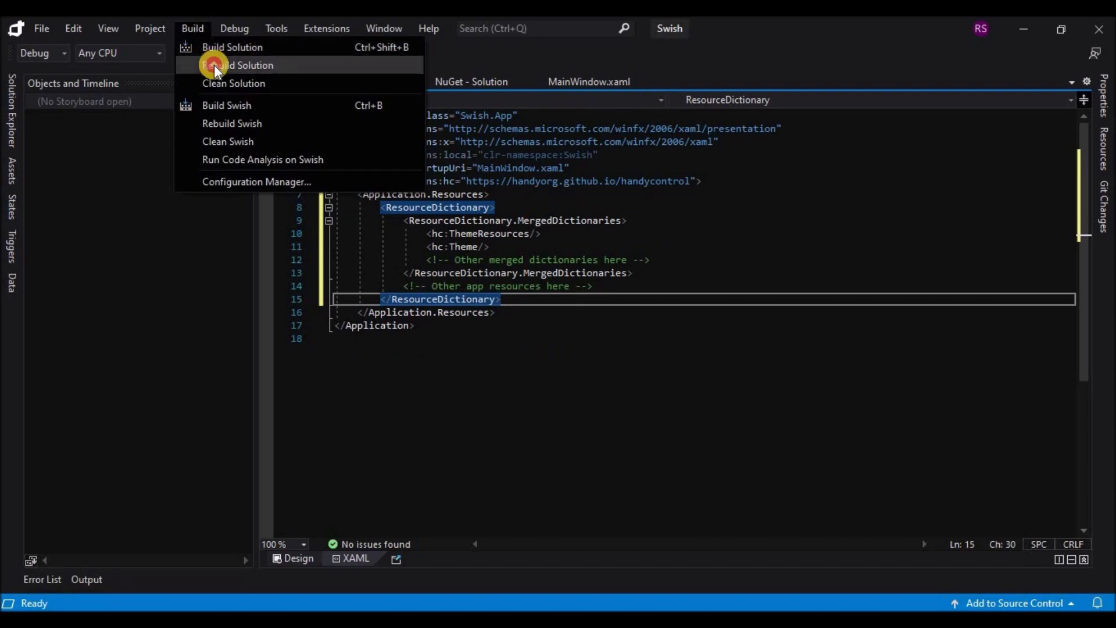
click(214, 65)
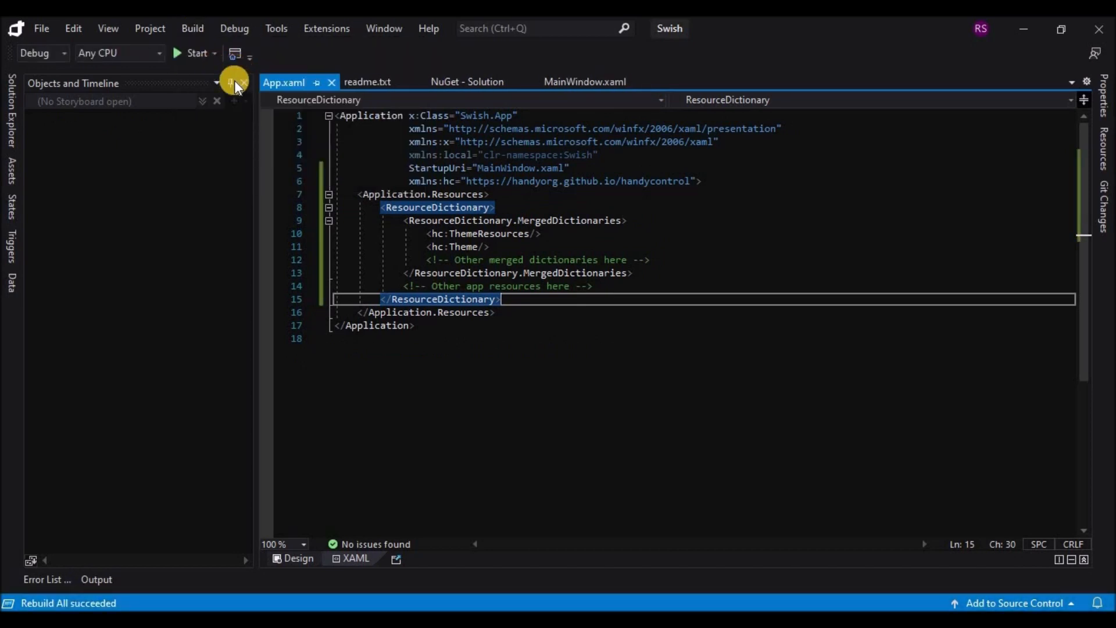
Open MainWindow.xaml and browse the list of all controls available in the assets library.
click(585, 81)
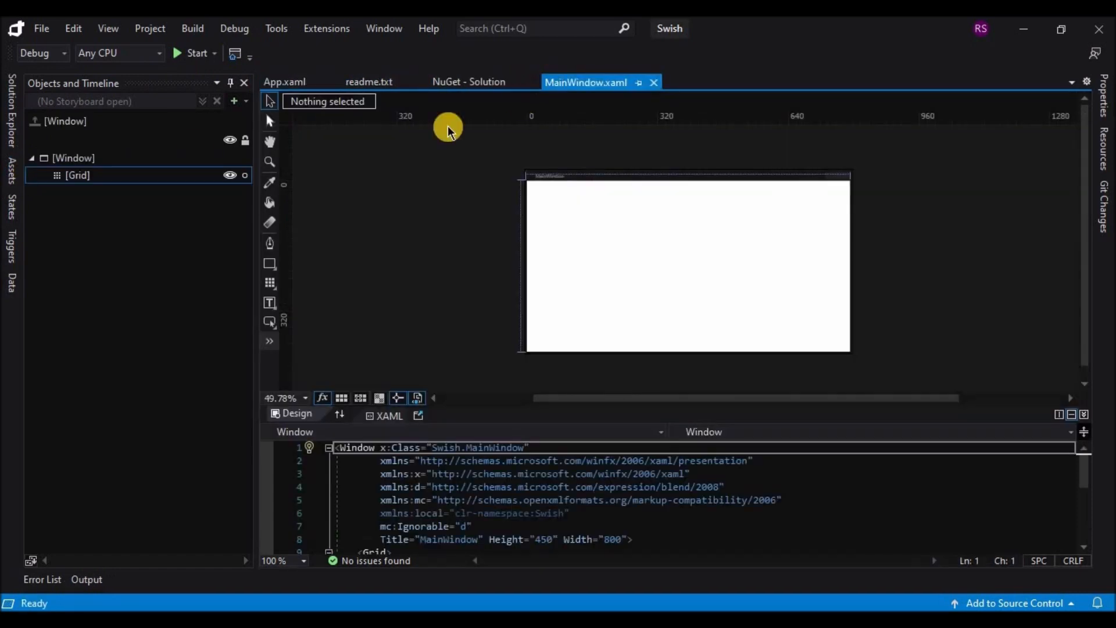
click(271, 342)
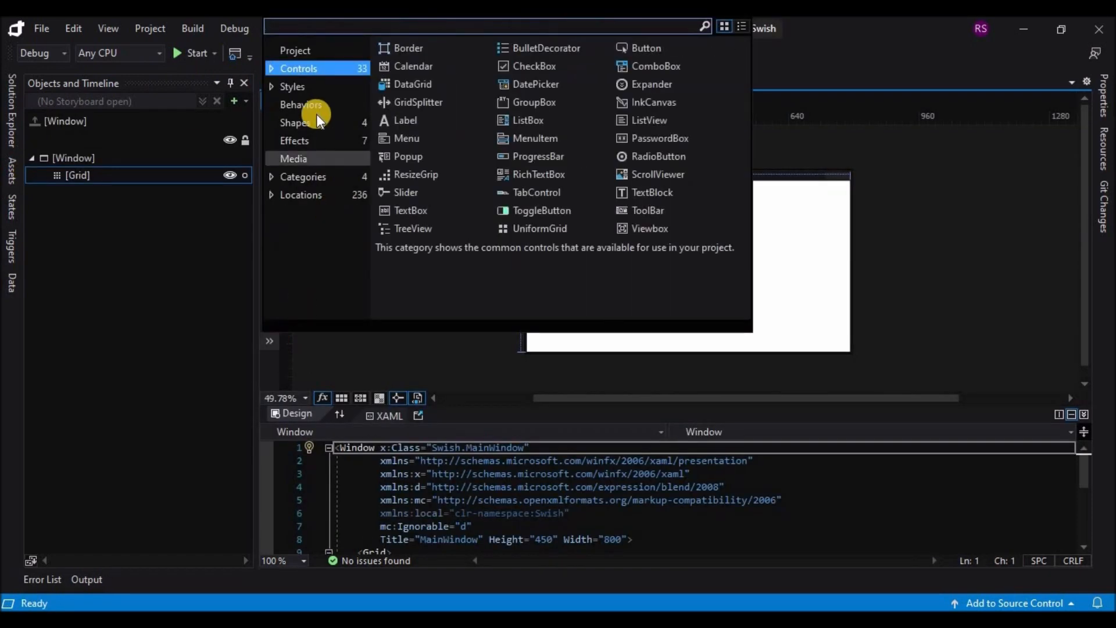
click(277, 68)
click(292, 85)
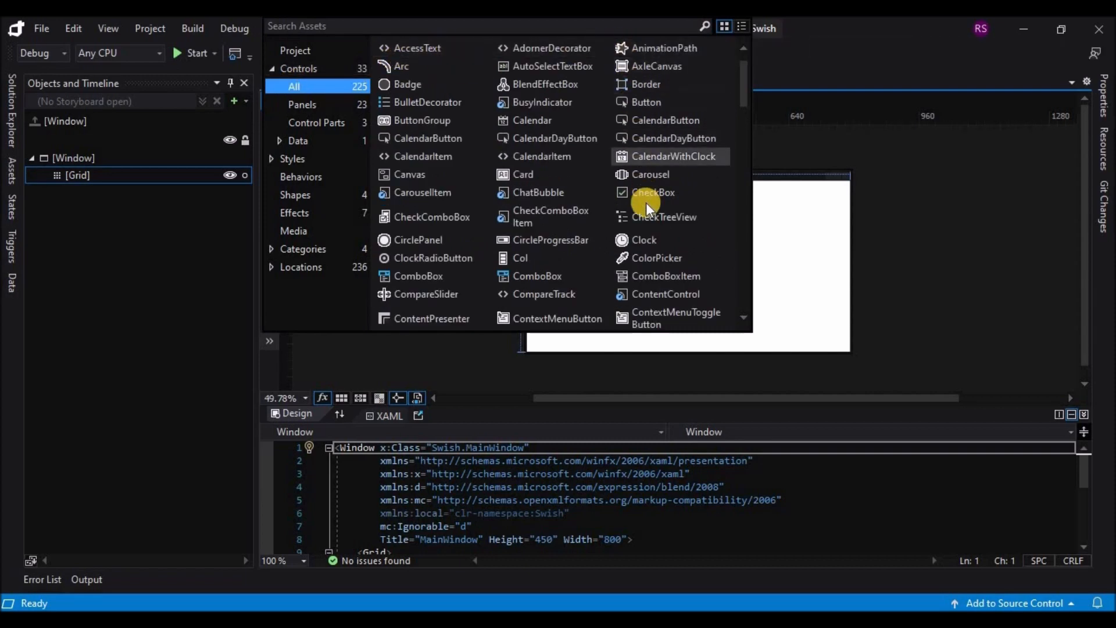
scroll(460, 272, down, 5)
scroll(460, 272, down, 12)
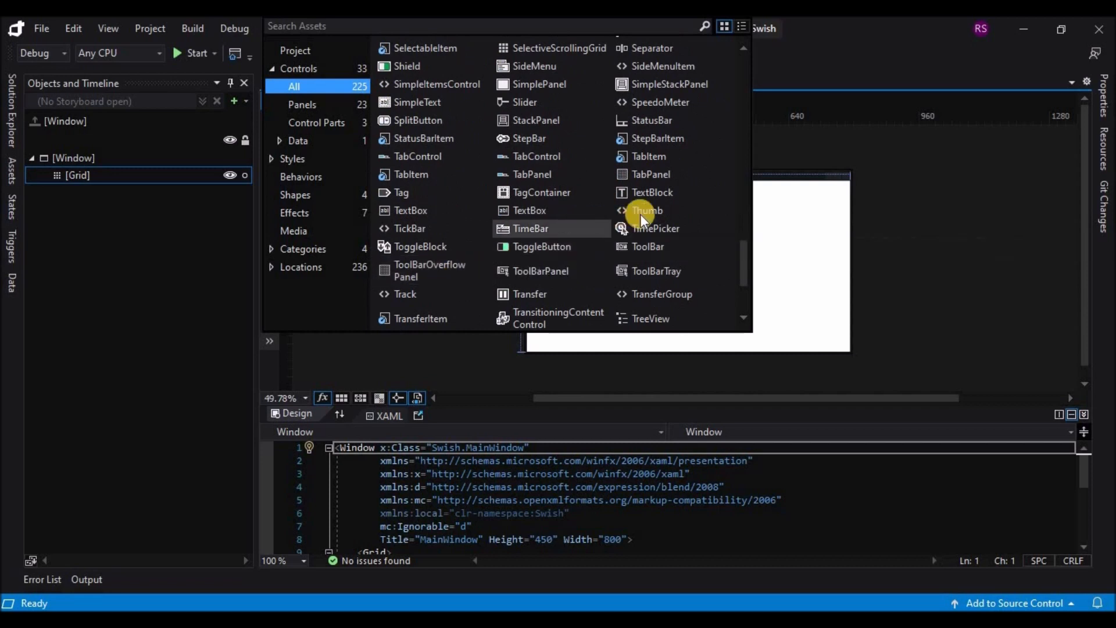
click(890, 197)
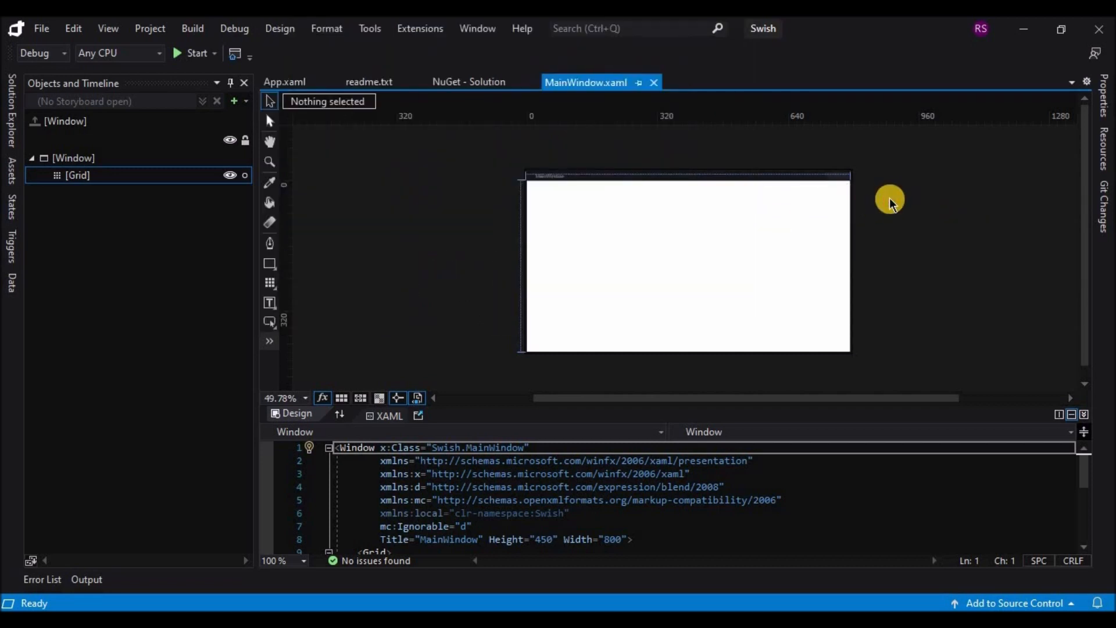
Expand the design view of MainWindow.xaml and enable AllowsTransparency on the Window, giving it WindowStyle None.
click(1085, 415)
scroll(686, 276, up, 3)
scroll(686, 277, down, 1)
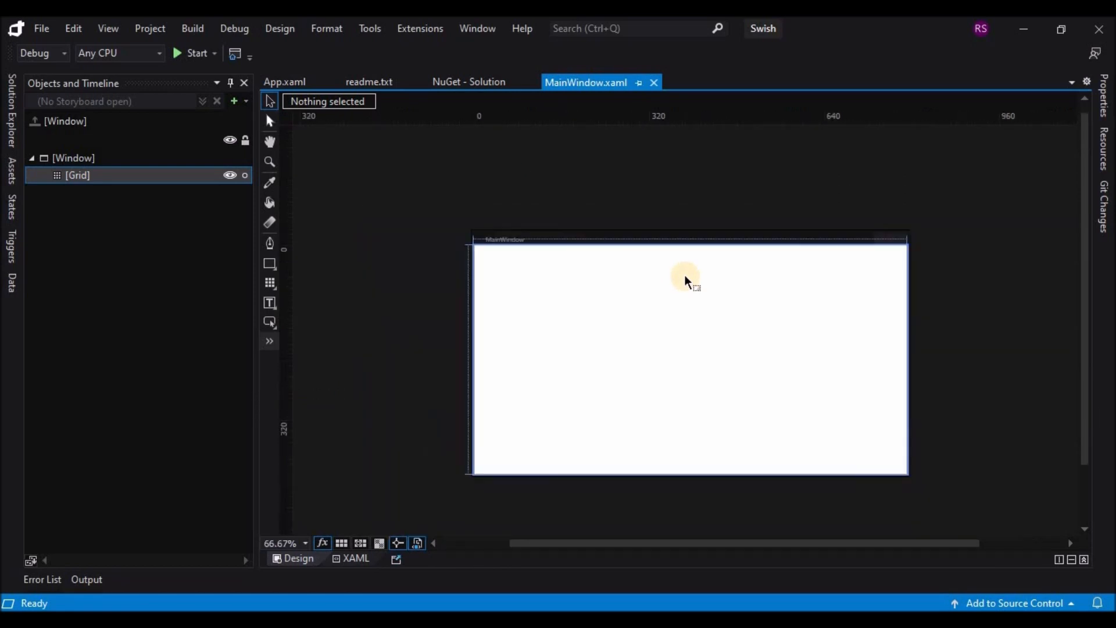
scroll(686, 276, up, 1)
scroll(873, 354, down, 1)
click(667, 155)
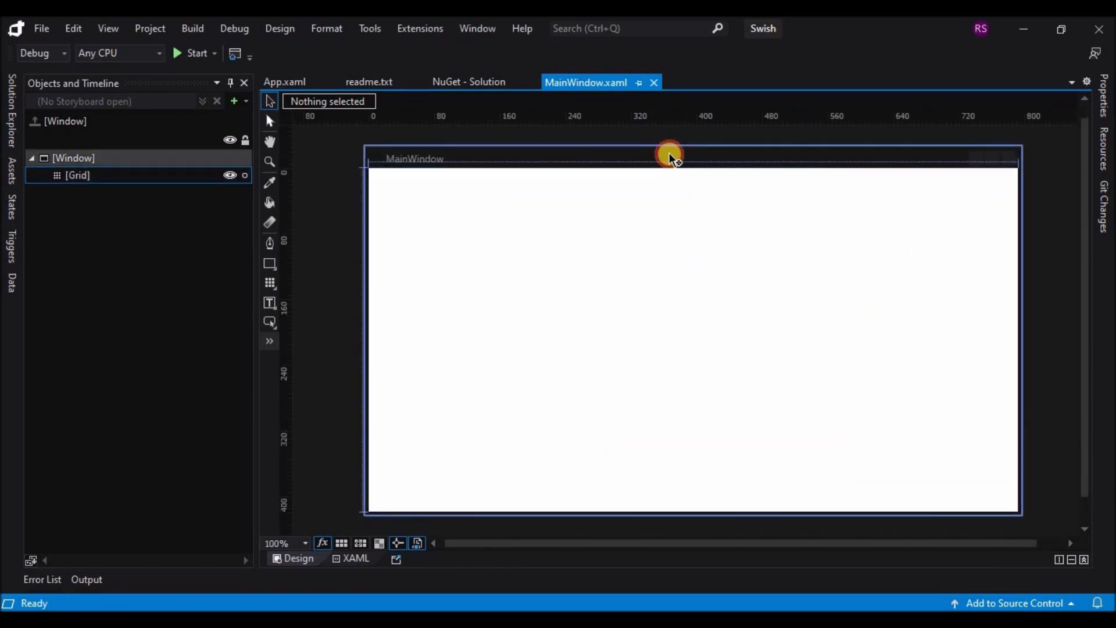
click(1099, 96)
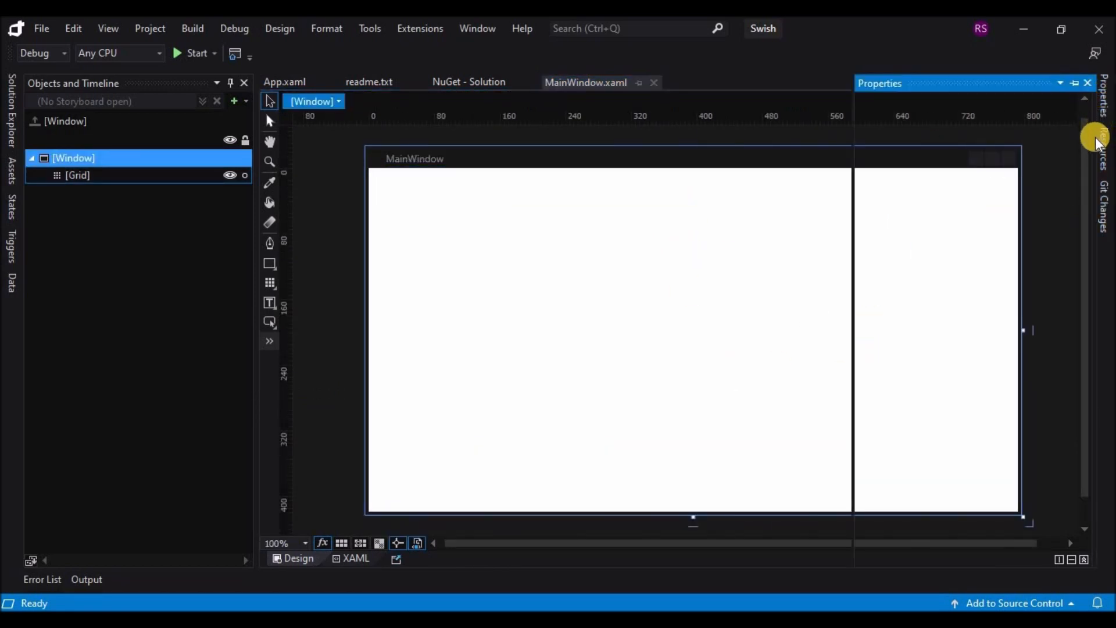
drag(1096, 175, 1080, 331)
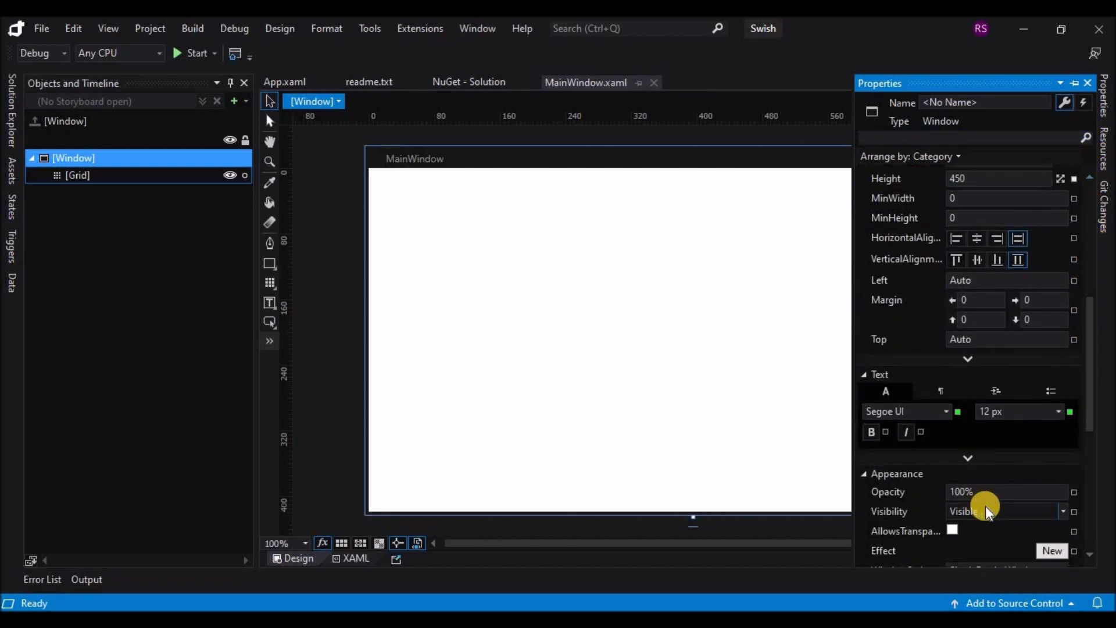
scroll(965, 500, down, 1)
click(953, 493)
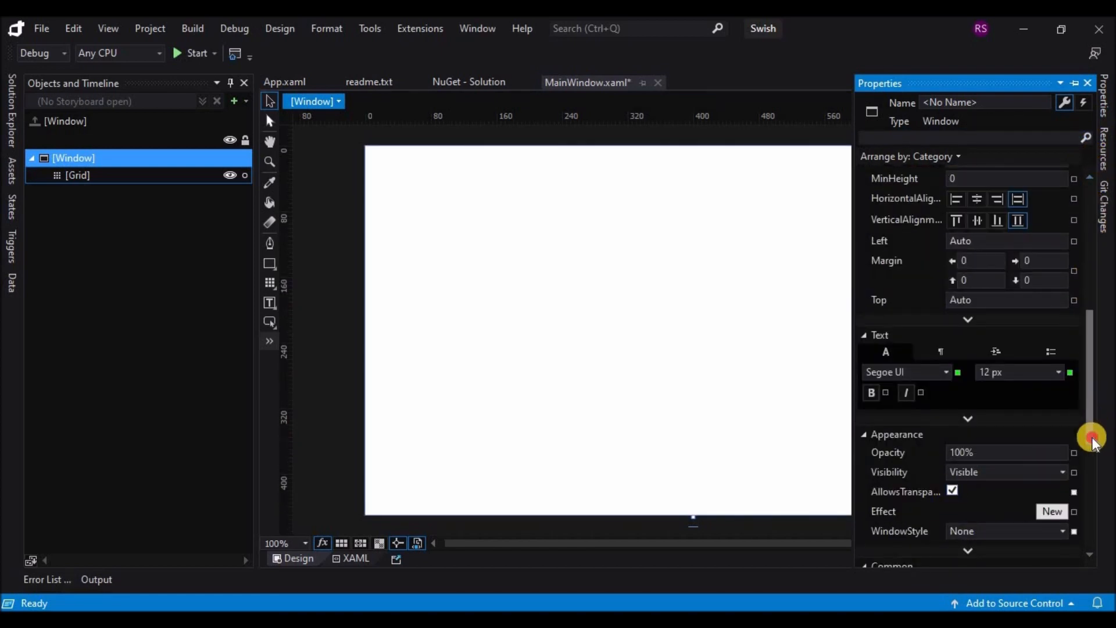
Set the Window's startup location to CenterScreen.
scroll(1009, 449, down, 5)
click(997, 425)
click(980, 457)
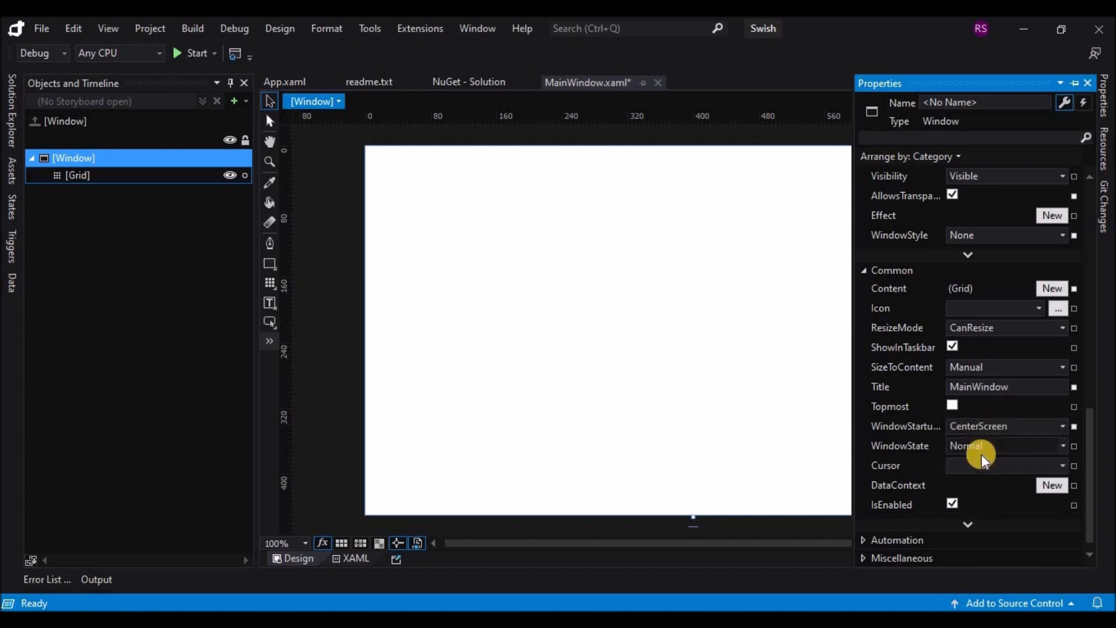
click(319, 251)
Draw a 360 by 450 rectangle along the window's right edge and place a copy directly to its left.
click(270, 264)
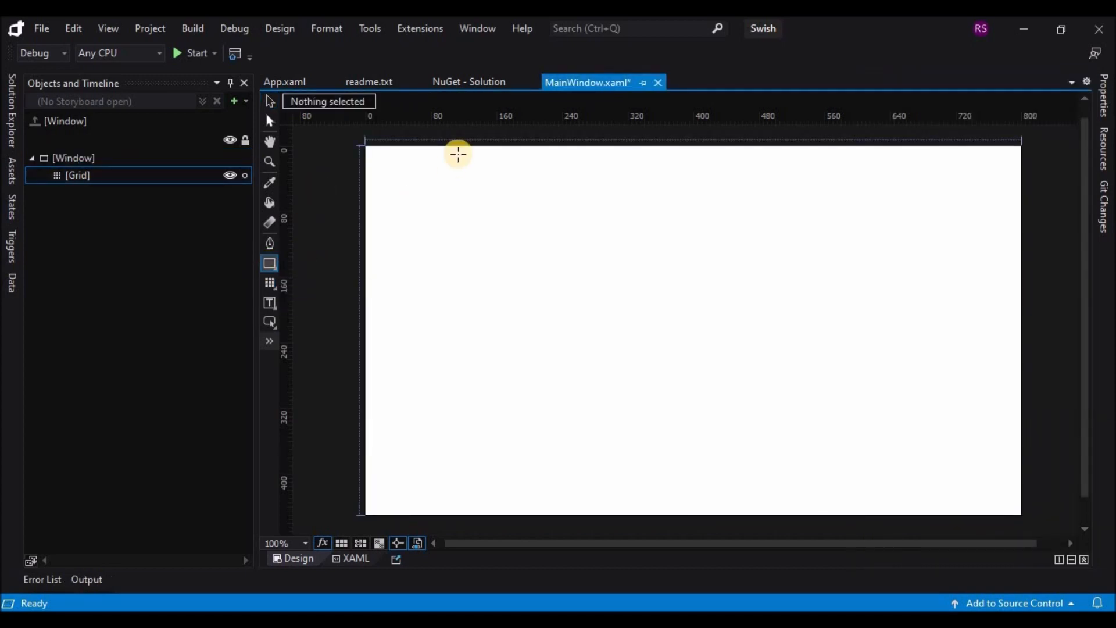
mouse_move(1018, 149)
mouse_down()
mouse_move(777, 474)
mouse_move(765, 518)
mouse_move(726, 517)
mouse_up()
drag(802, 425, 511, 426)
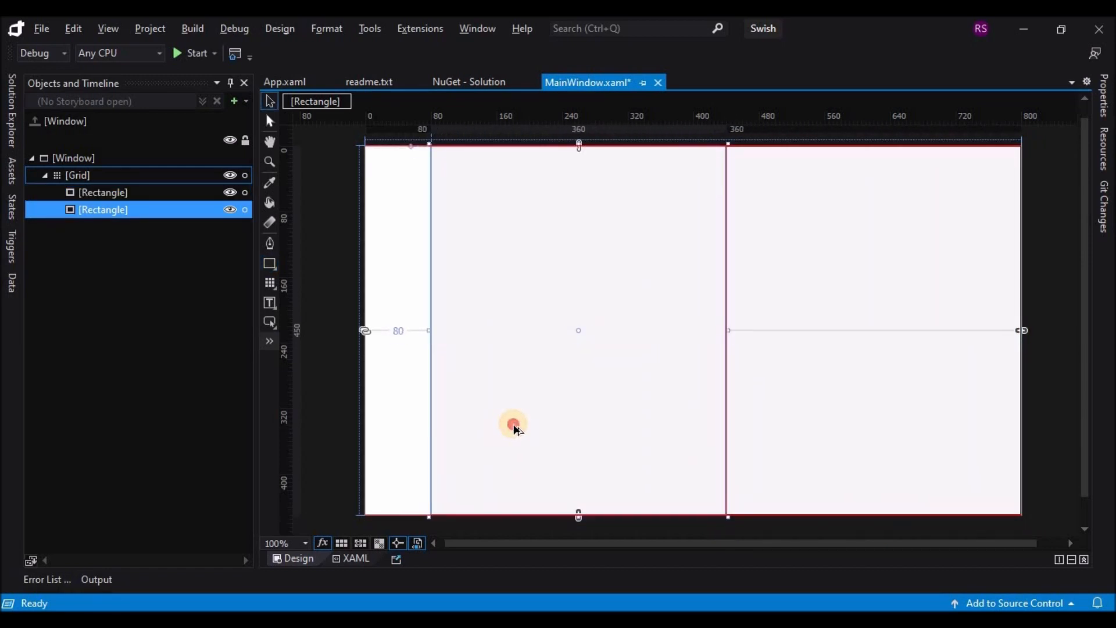
Fill the right-hand rectangle with solid dark grey #FF252525.
click(822, 414)
click(1104, 102)
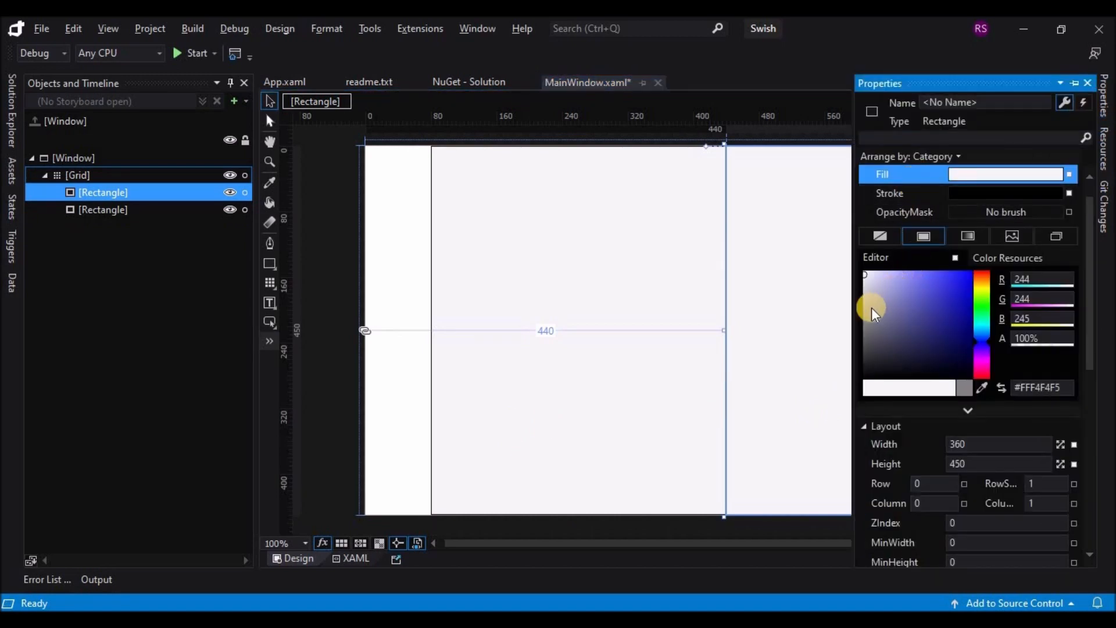
click(867, 334)
drag(868, 352, 867, 363)
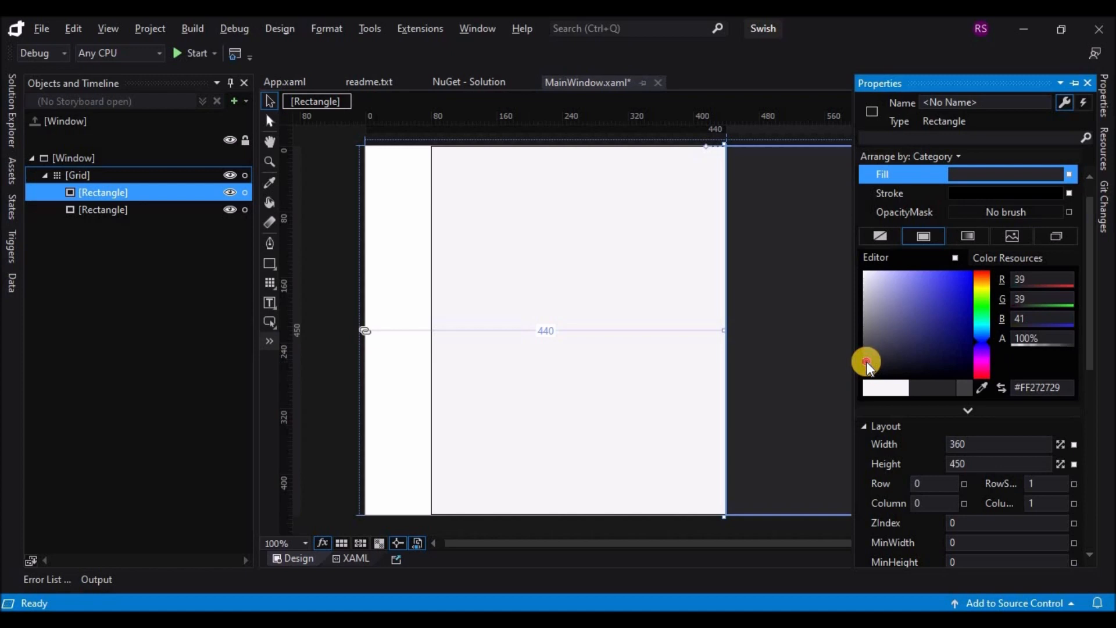
click(686, 399)
click(935, 269)
Set the stroke of both the dark rectangle and the middle rectangle to No brush.
click(1108, 116)
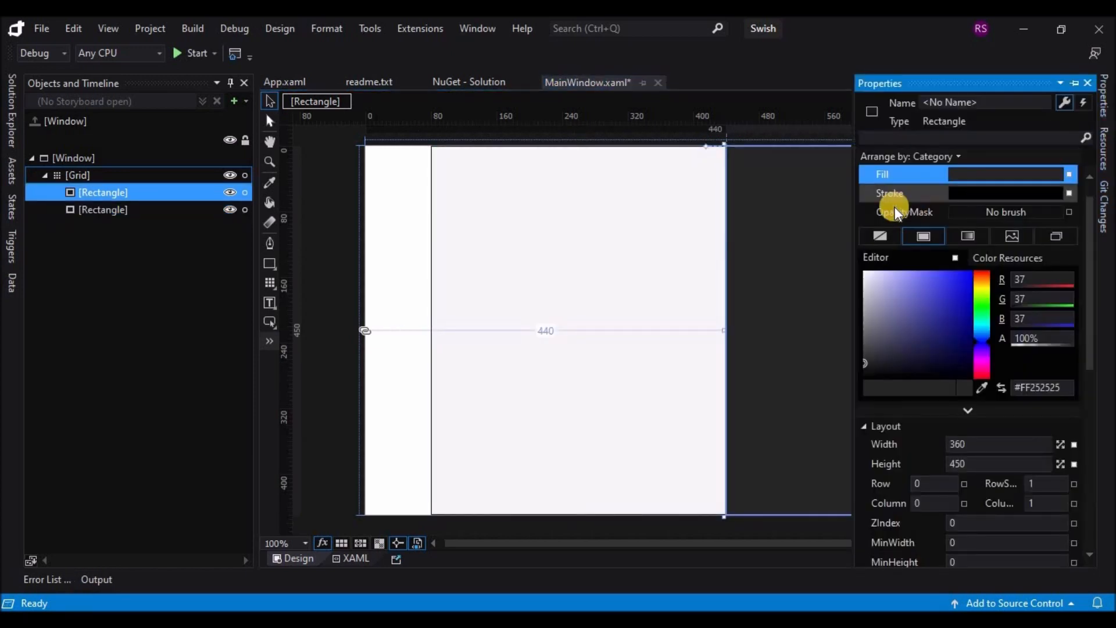
click(889, 193)
click(880, 235)
click(680, 278)
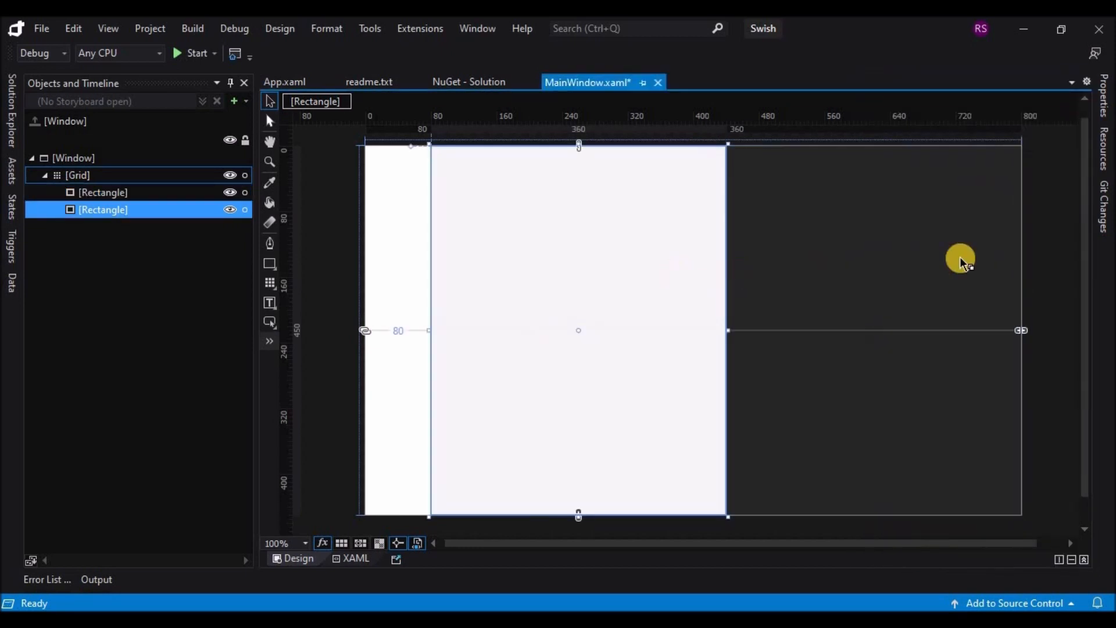
click(1103, 100)
click(880, 235)
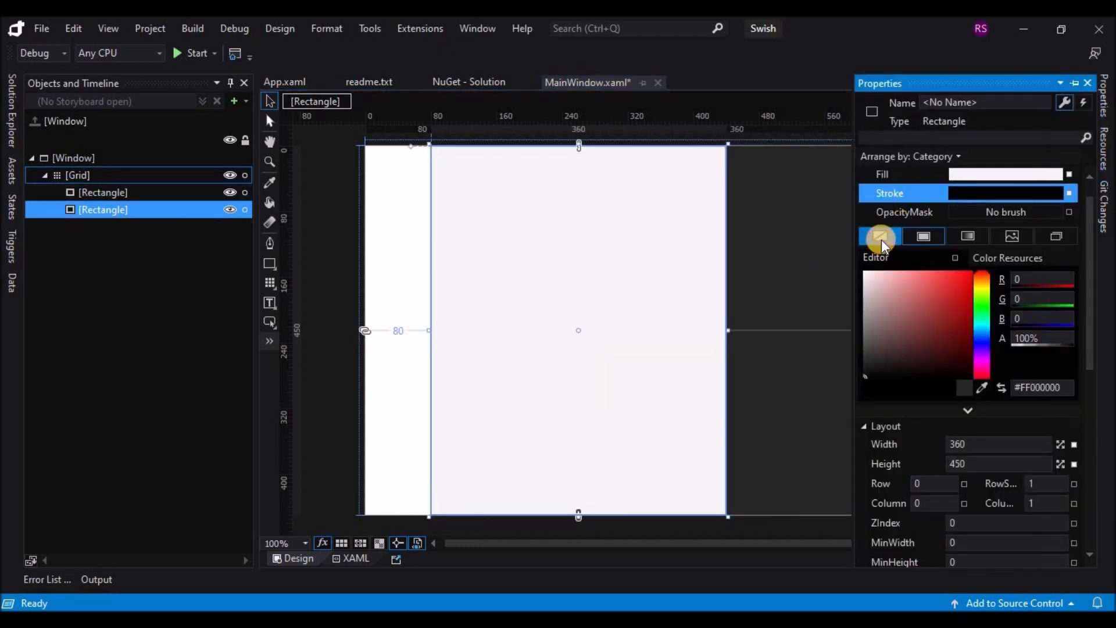
Fill the middle rectangle with a fully saturated bright purple.
click(903, 178)
click(983, 350)
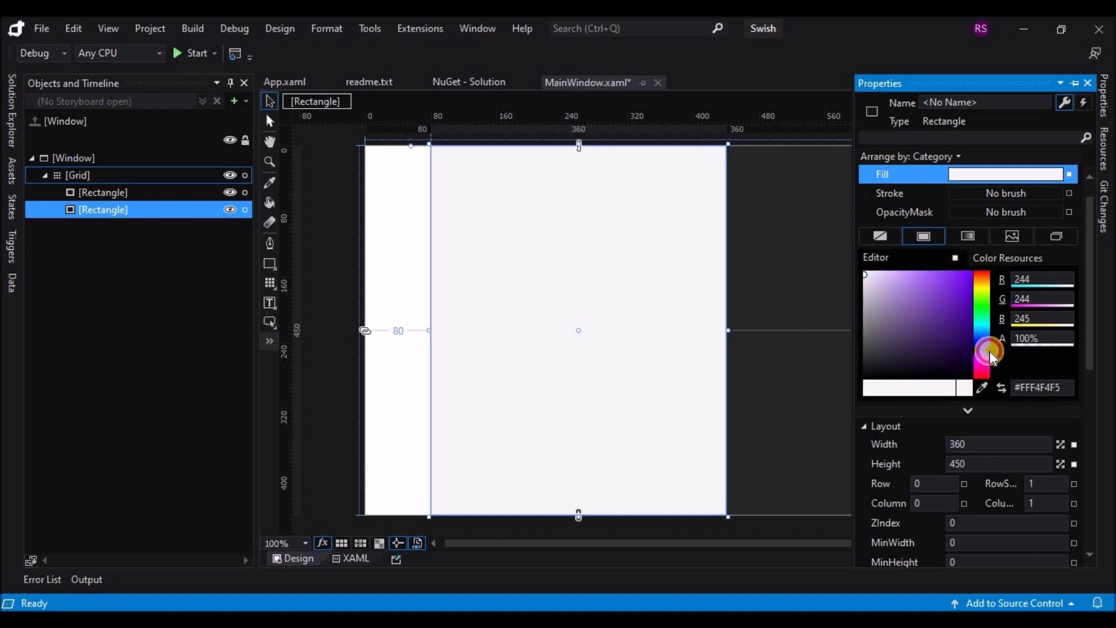
drag(990, 352, 992, 356)
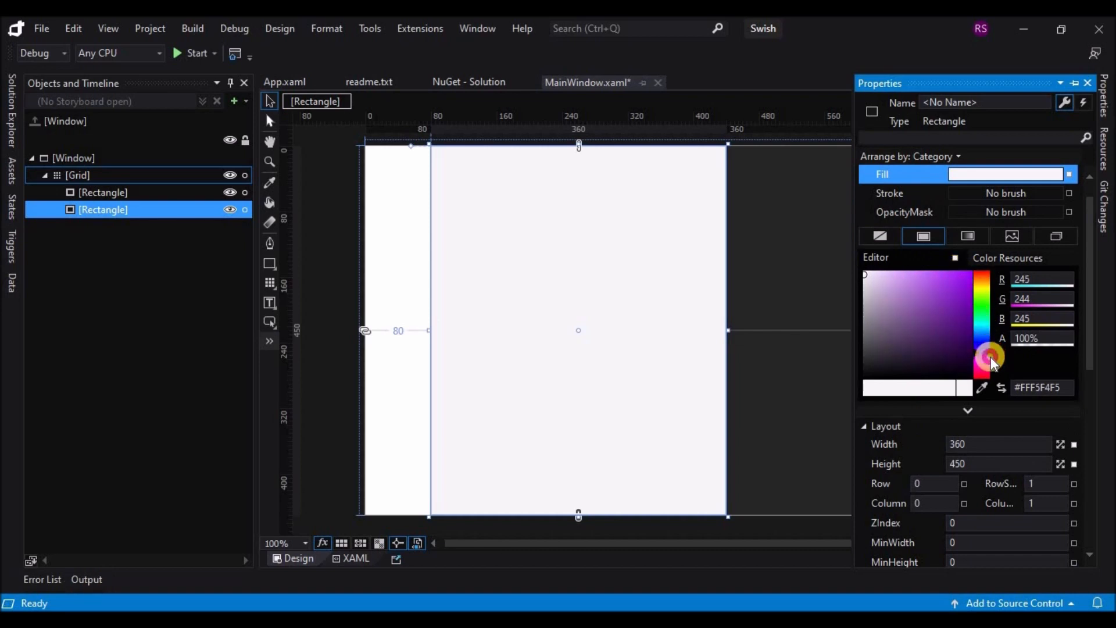
click(970, 279)
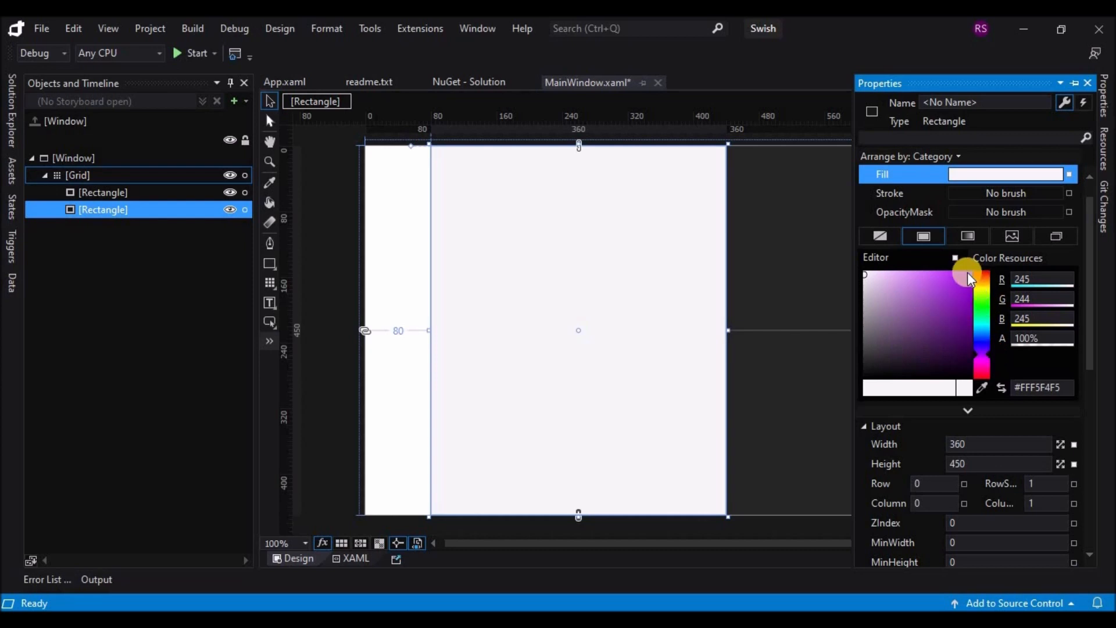
click(417, 294)
click(644, 527)
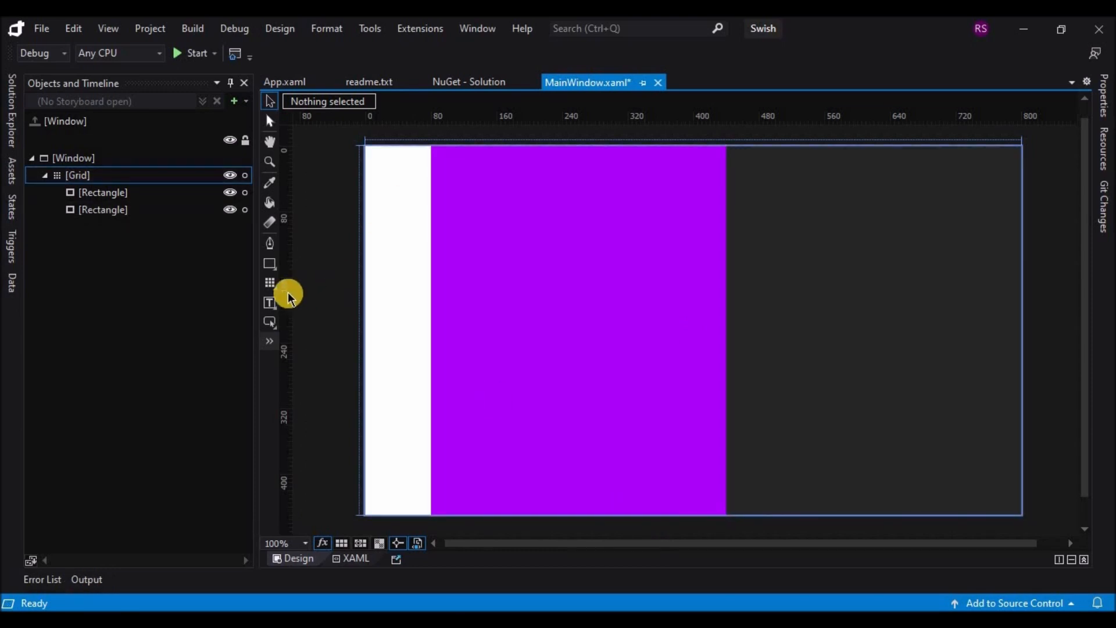
Draw an 80 by 450 rectangle over the empty strip on the window's left edge and fill it with white #FFFFFFFF.
click(271, 264)
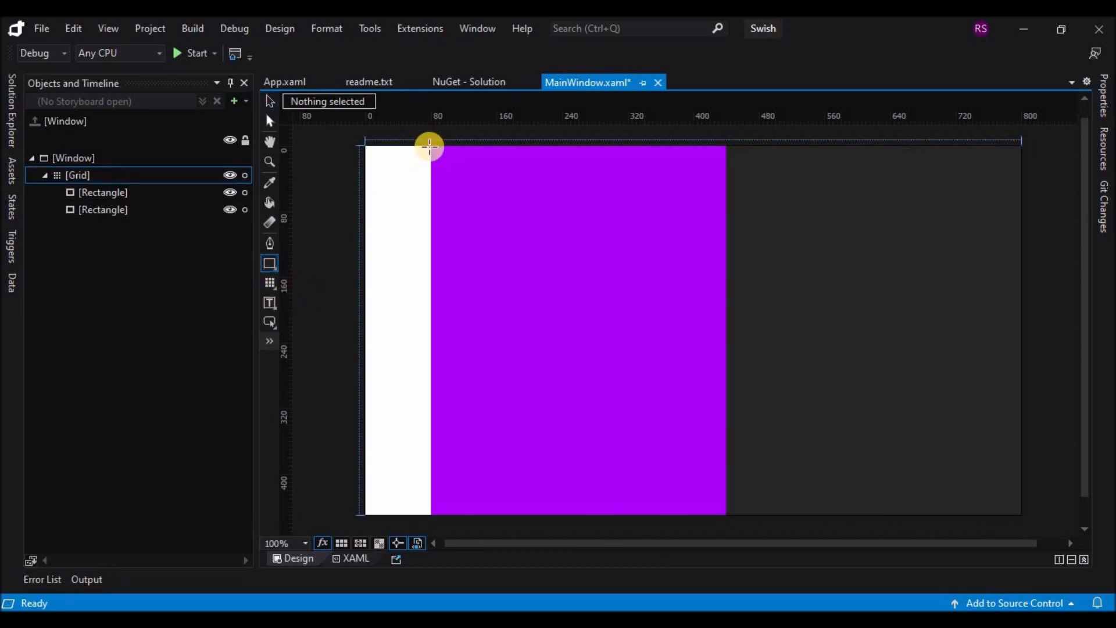
drag(431, 146, 405, 195)
mouse_move(369, 314)
mouse_down()
mouse_move(357, 464)
mouse_move(367, 515)
mouse_up()
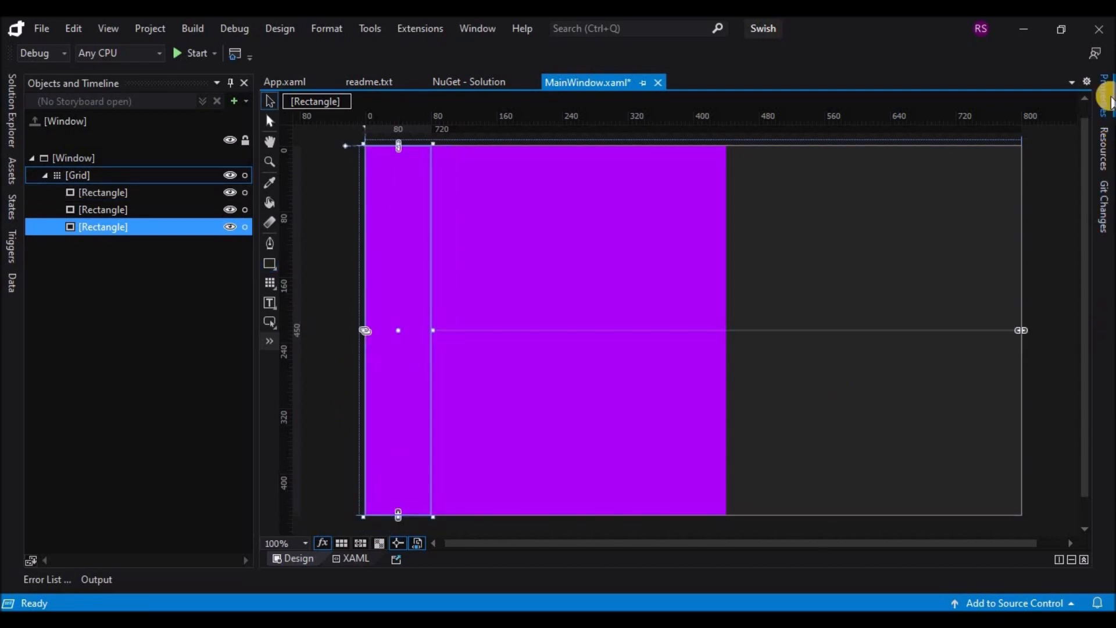
click(1104, 99)
drag(877, 280, 822, 256)
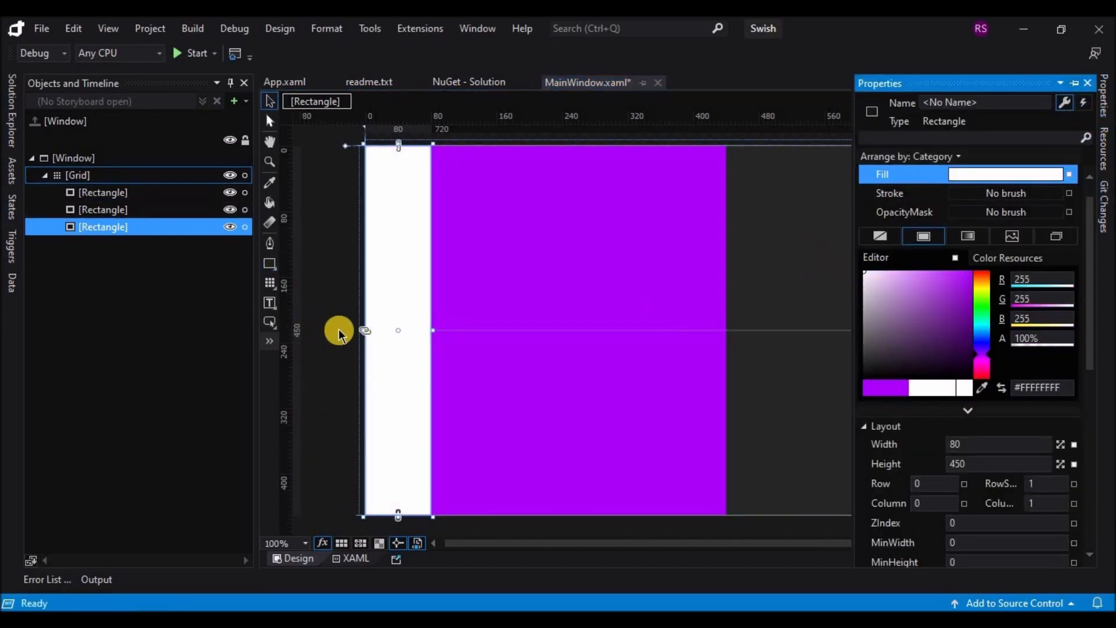
click(339, 334)
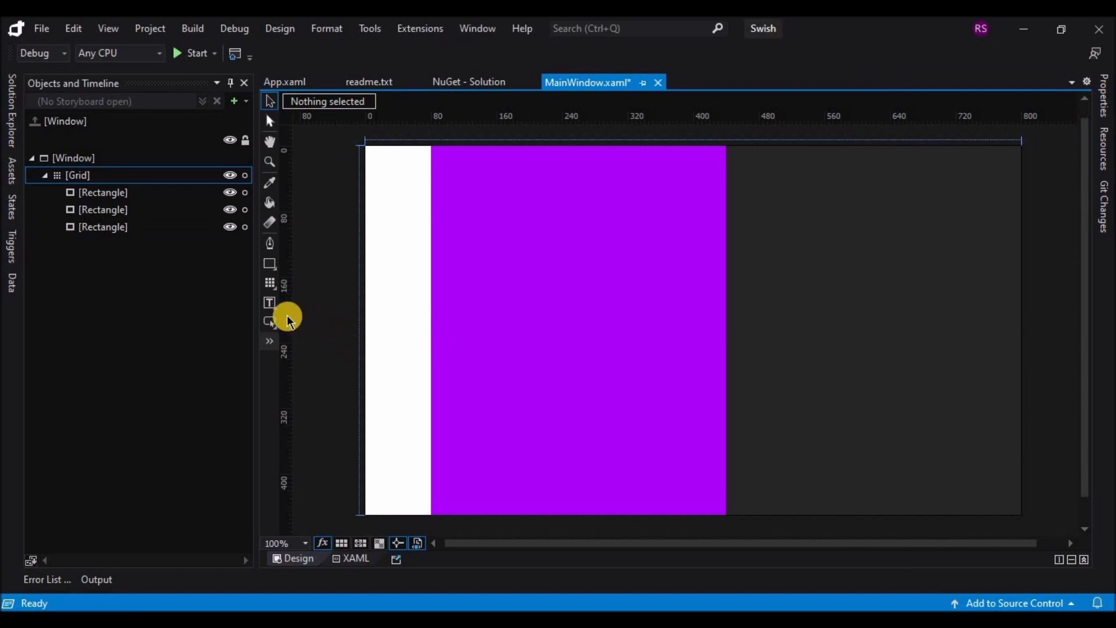
Find the Image control in the assets library and place a 40 by 40 image centred near the top of the white strip.
click(271, 309)
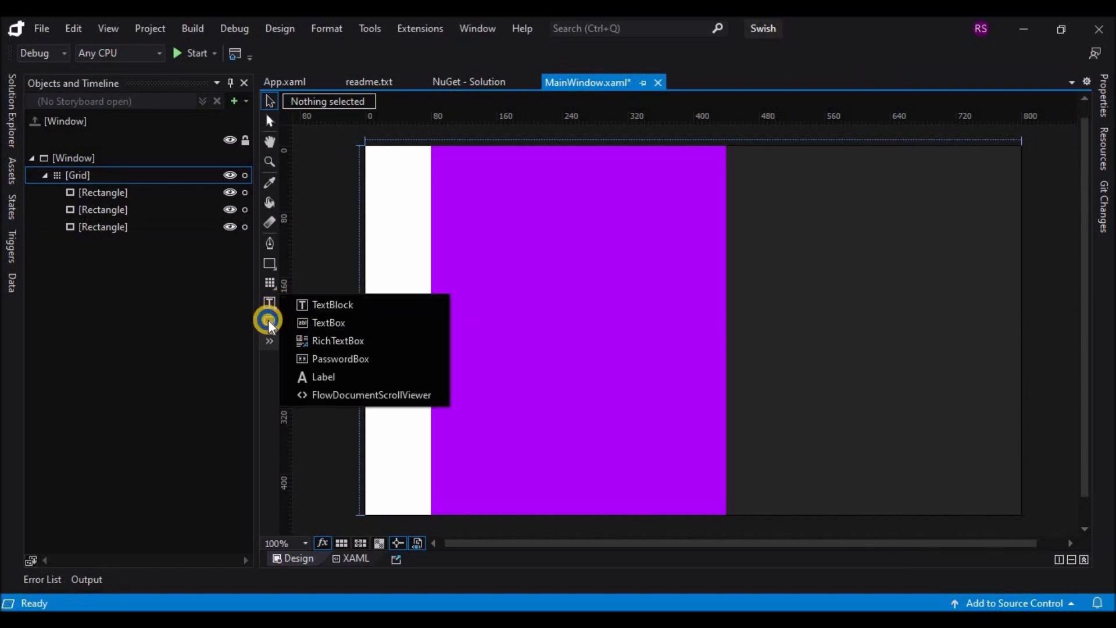
click(270, 323)
click(269, 348)
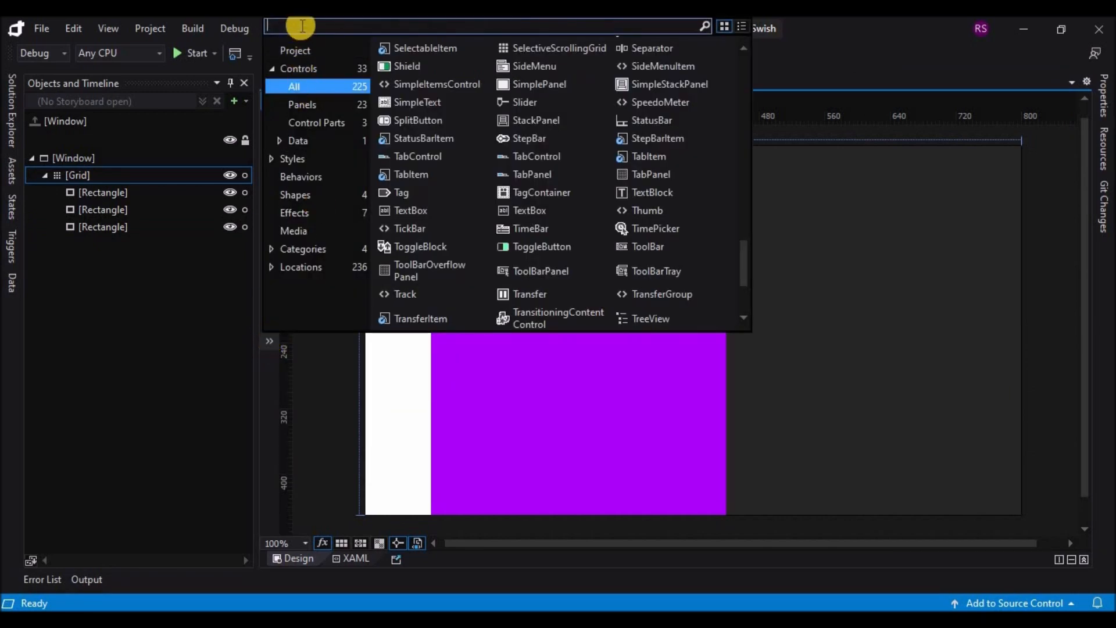
text(img)
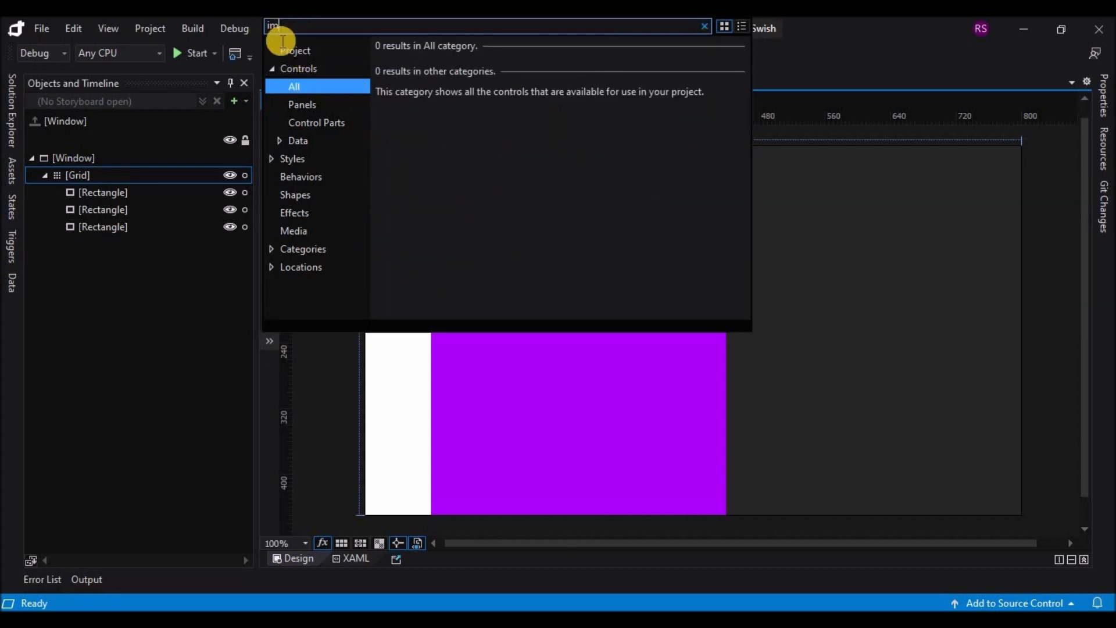
text(a)
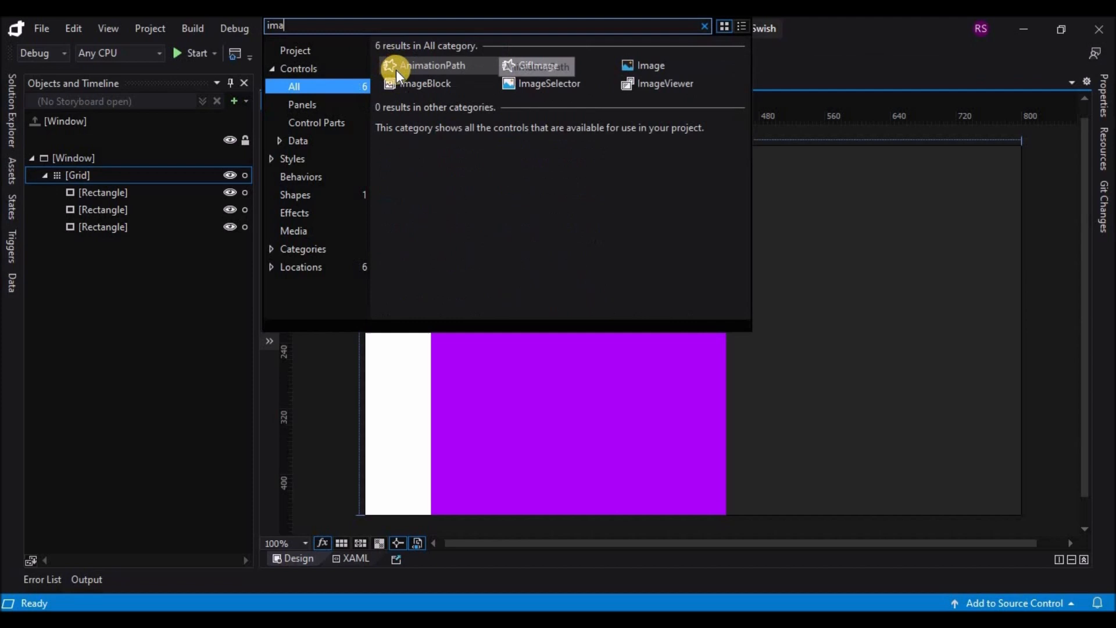
click(637, 75)
drag(382, 154, 414, 188)
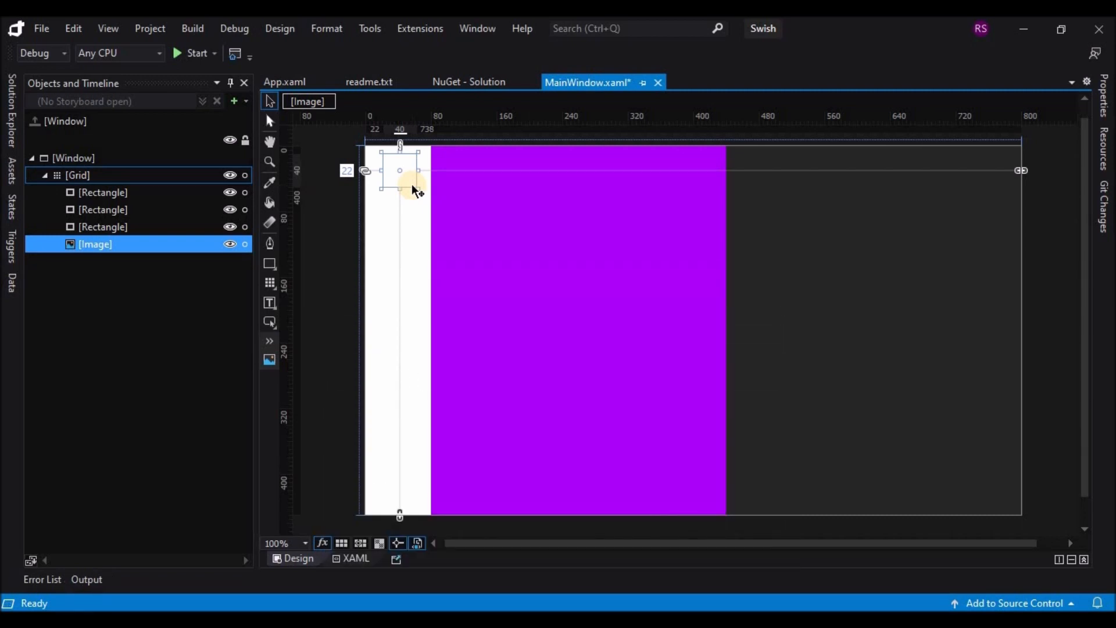
drag(411, 183, 408, 186)
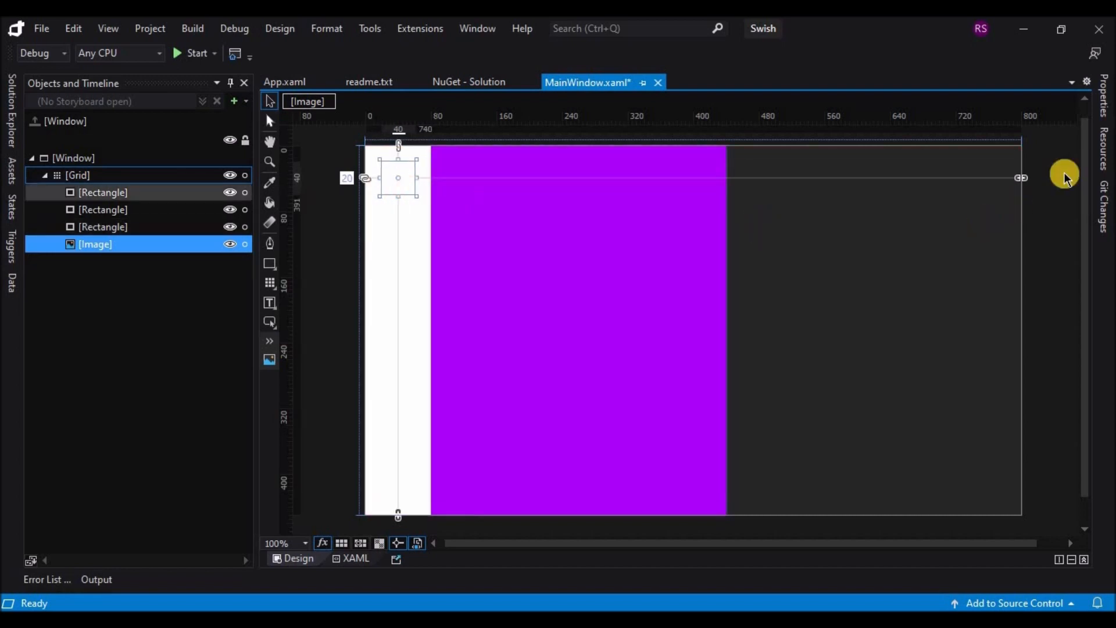
Set the image's source to the file icons8-left-arrow-32 from the Downloads folder.
click(1101, 101)
scroll(1073, 396, down, 5)
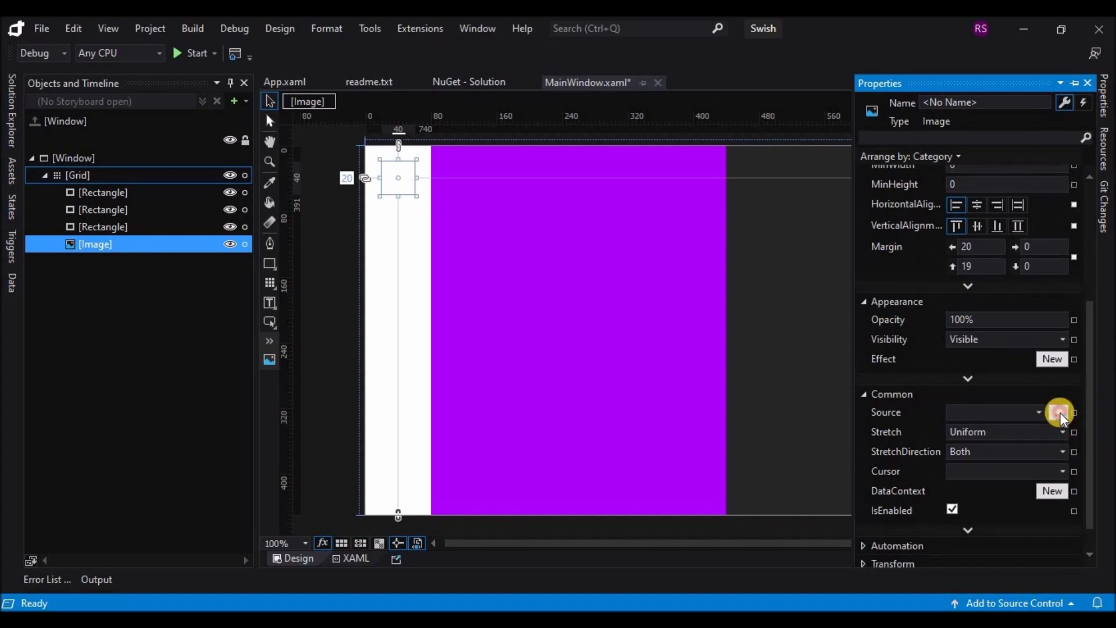
click(1059, 413)
click(64, 221)
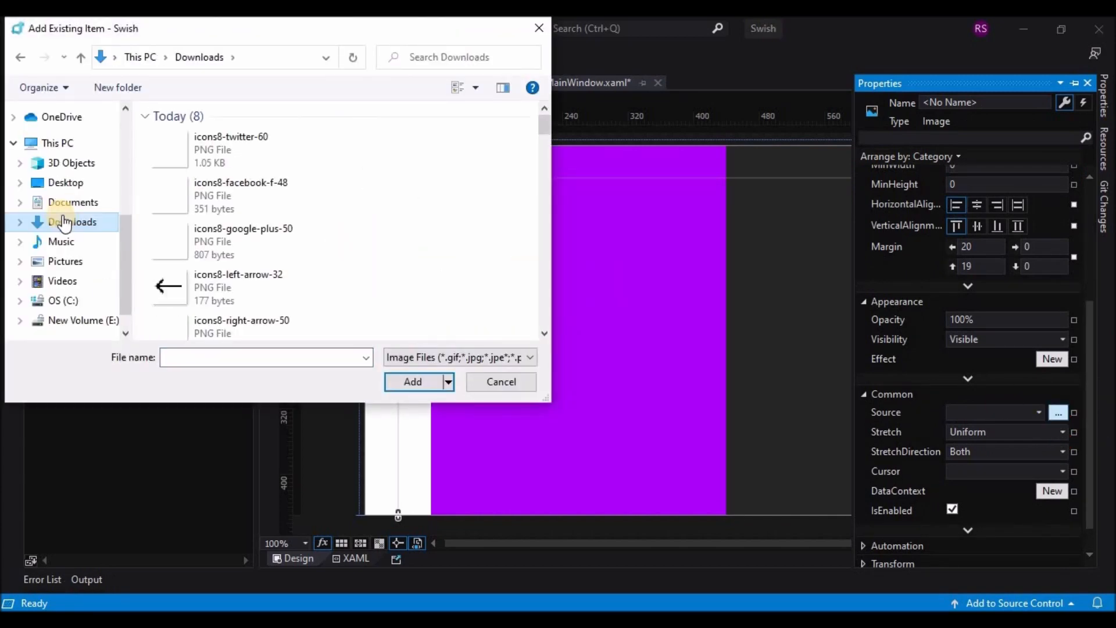
click(248, 280)
scroll(389, 314, down, 2)
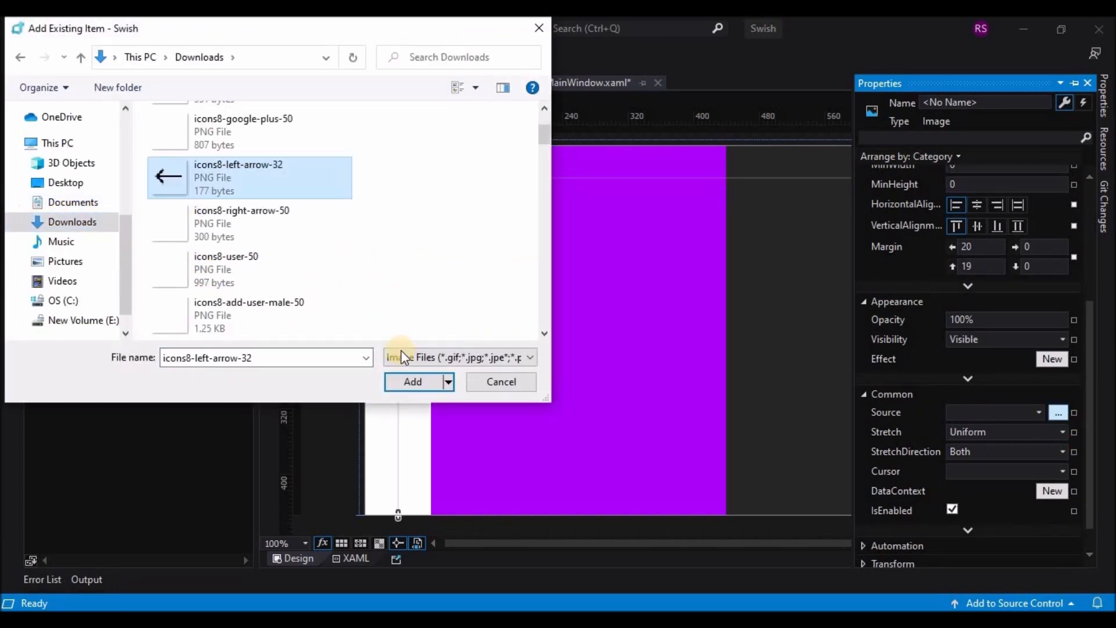
click(407, 381)
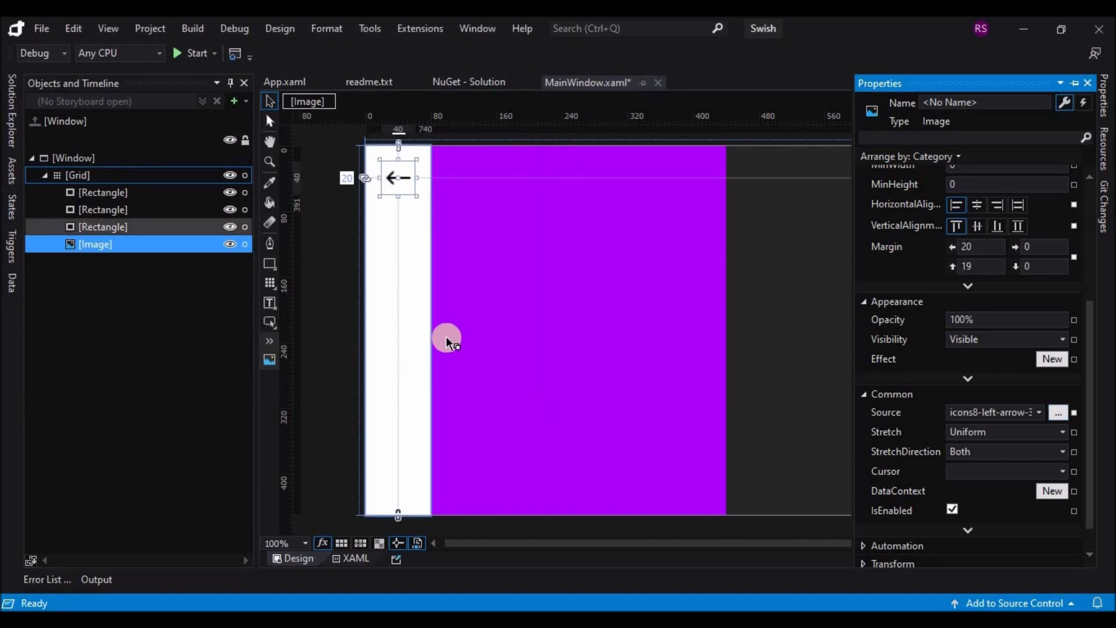
Set the arrow image's width and height to 35 and shift it to a left margin of 21.
drag(1089, 301, 1089, 192)
click(981, 264)
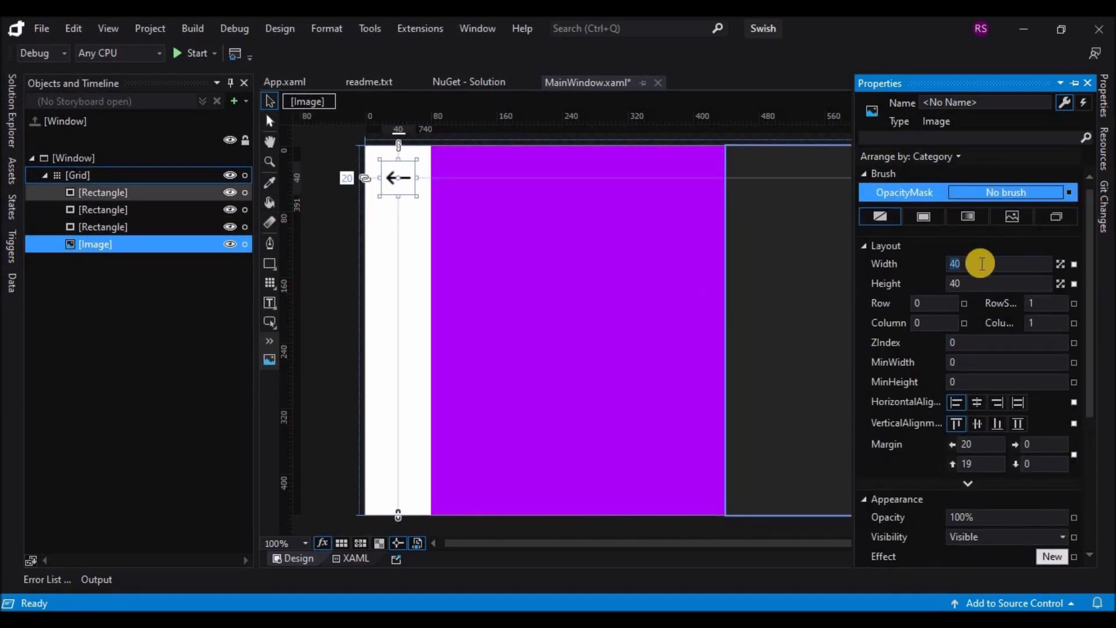
text(35)
click(988, 282)
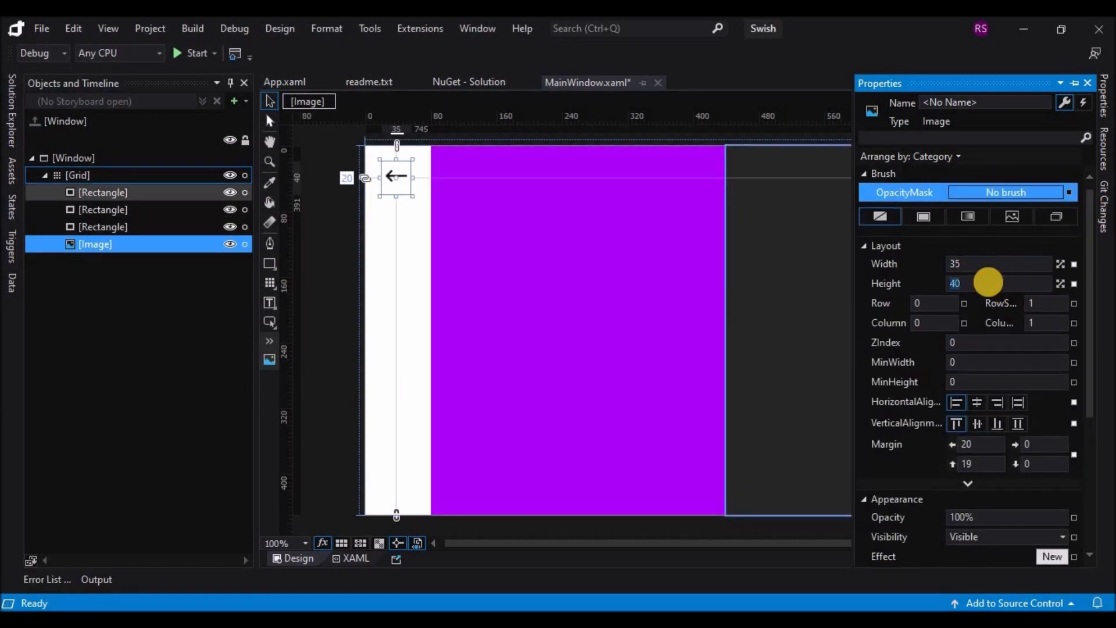
text(35)
click(406, 214)
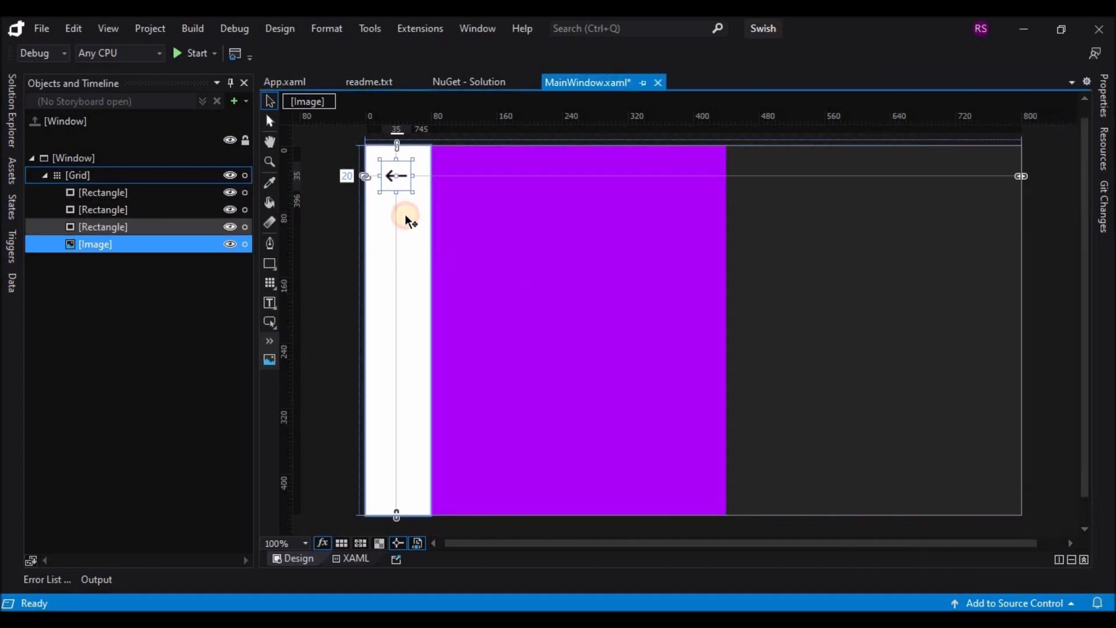
click(402, 190)
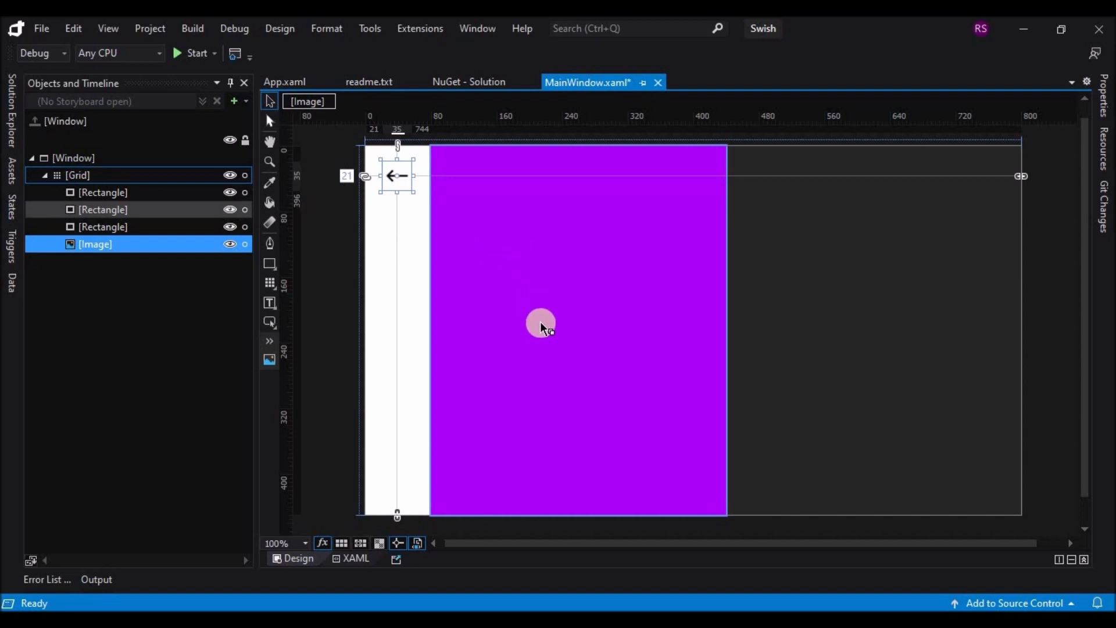
Duplicate the arrow image and place the copy near the centre of the purple panel, at about left margin 242 and top margin 199.
click(325, 276)
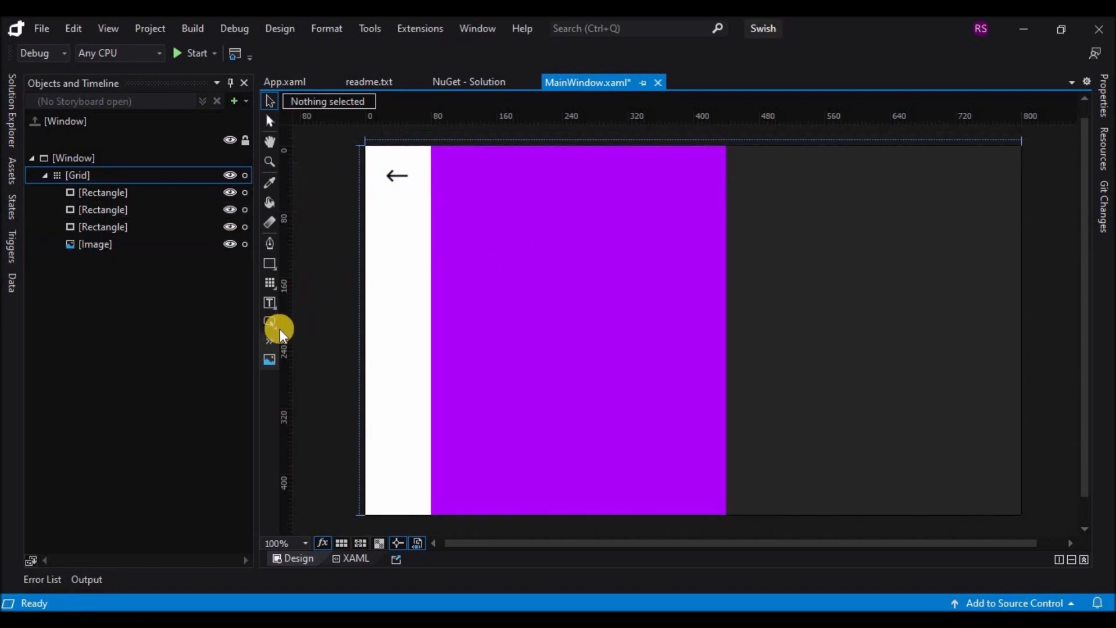
click(401, 178)
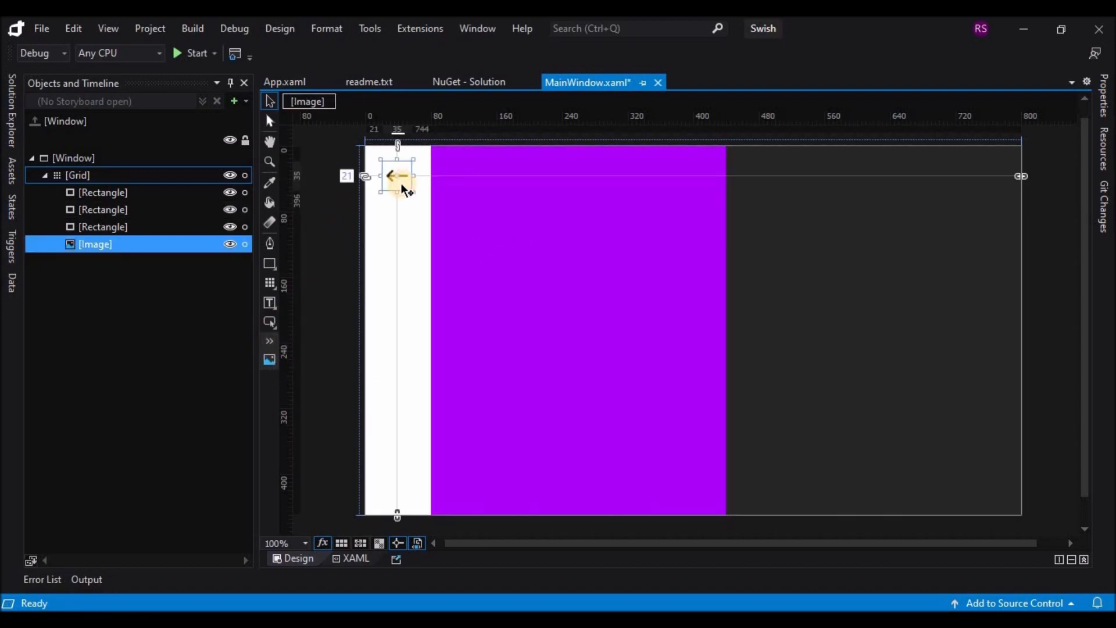
drag(403, 177, 585, 330)
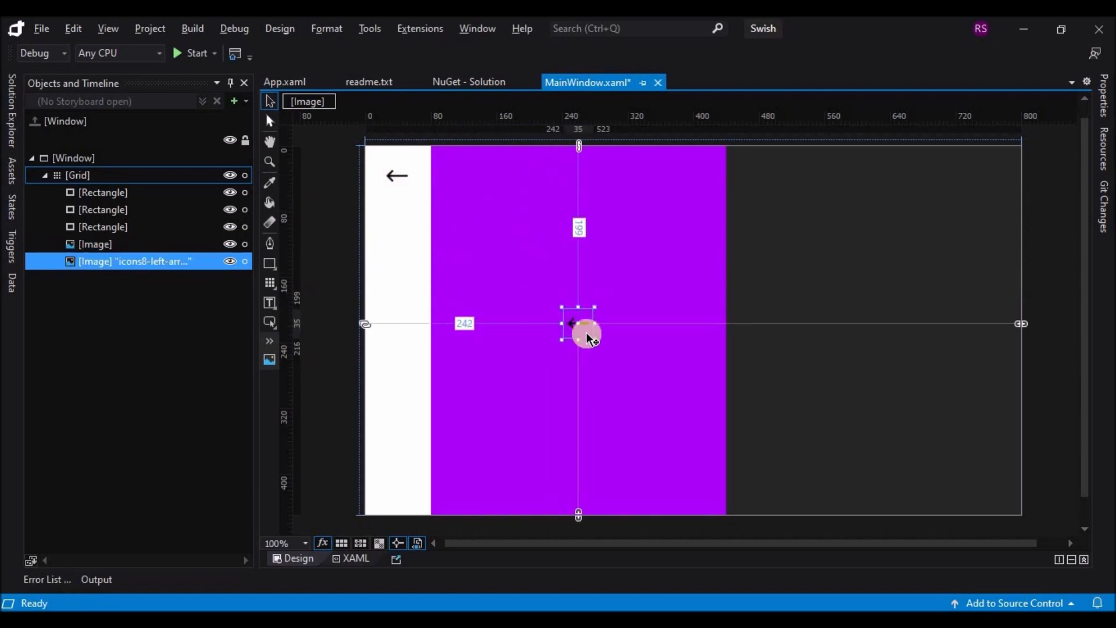
Change the copied image's source to the file icons8-male-user-50 from the Downloads folder.
click(1098, 115)
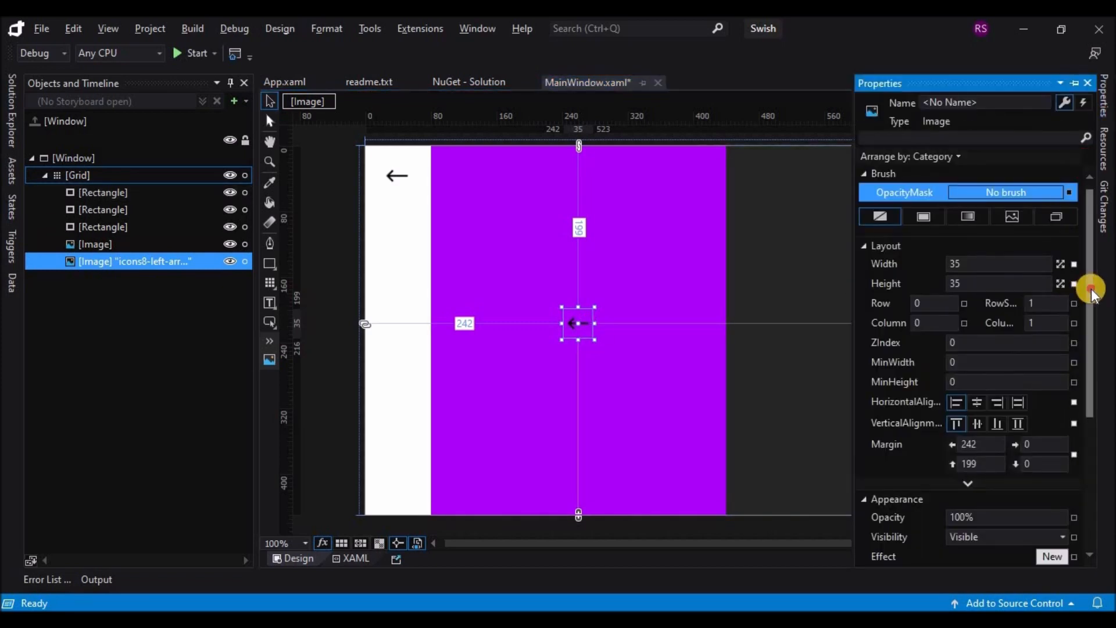
drag(1089, 281, 1092, 416)
click(1059, 389)
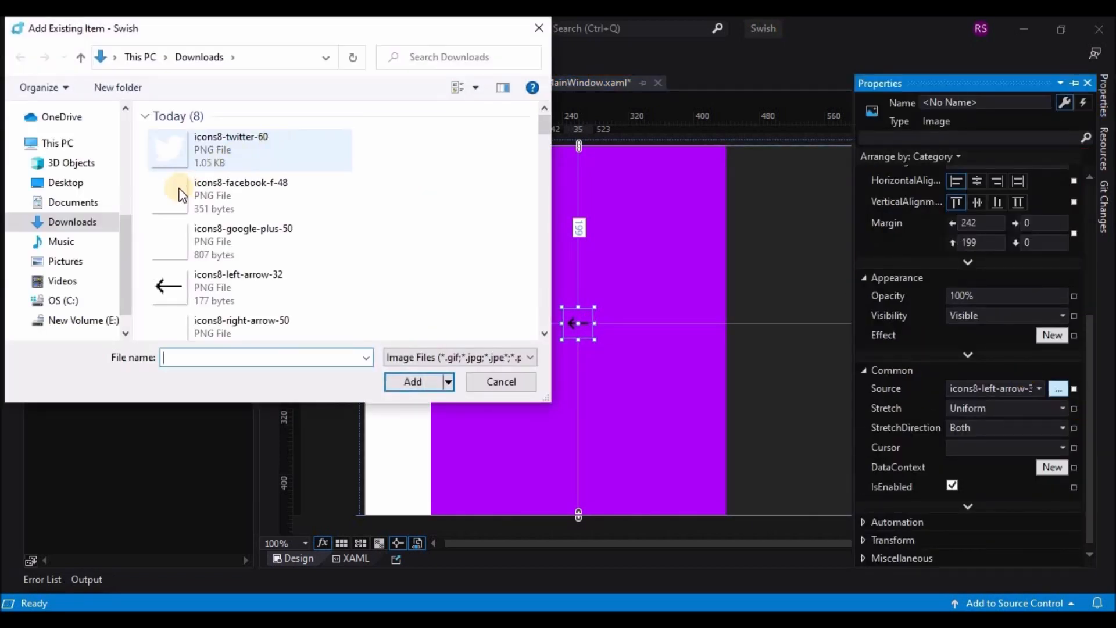
scroll(173, 272, down, 3)
click(177, 247)
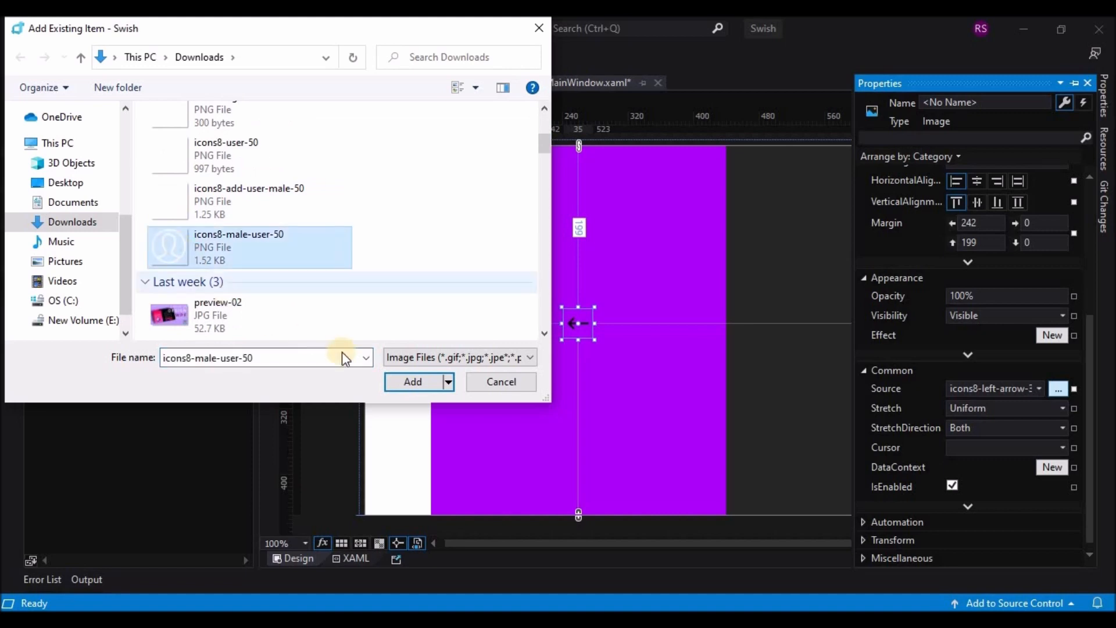
click(404, 381)
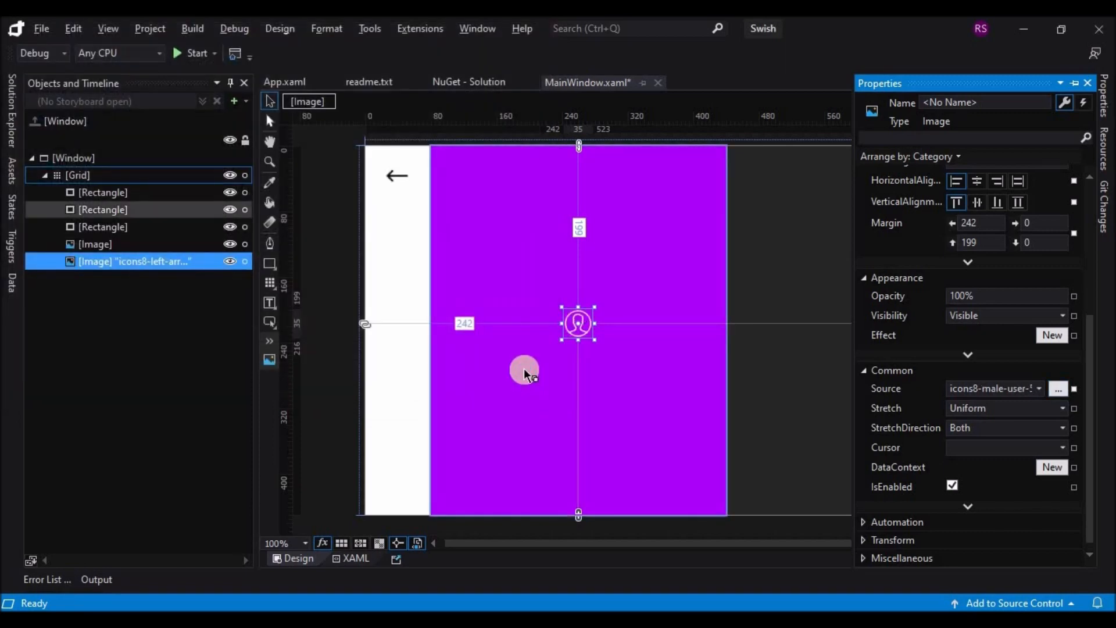
Set the user icon's width and height to 50 and move it to about left margin 237 and top margin 178.
scroll(1085, 317, up, 5)
click(969, 265)
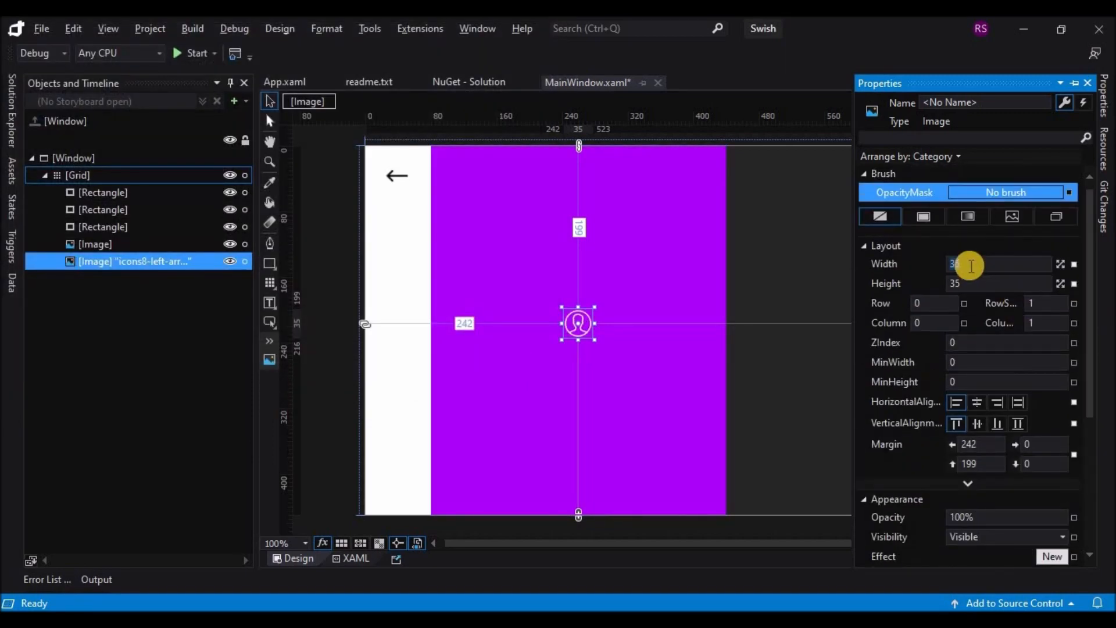
text(50)
click(980, 283)
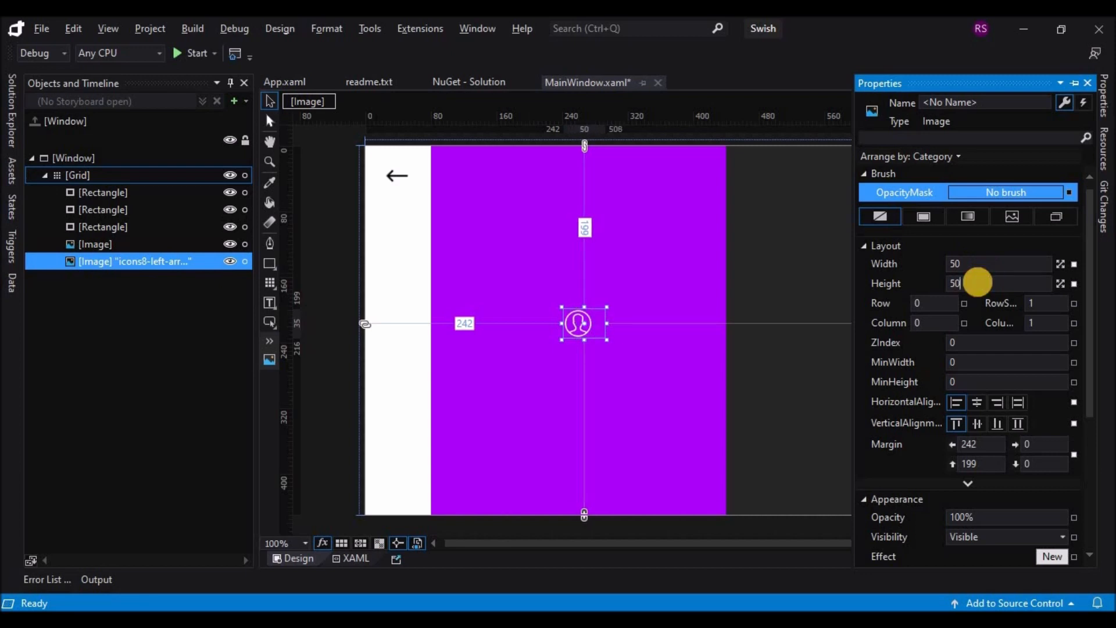
key(Return)
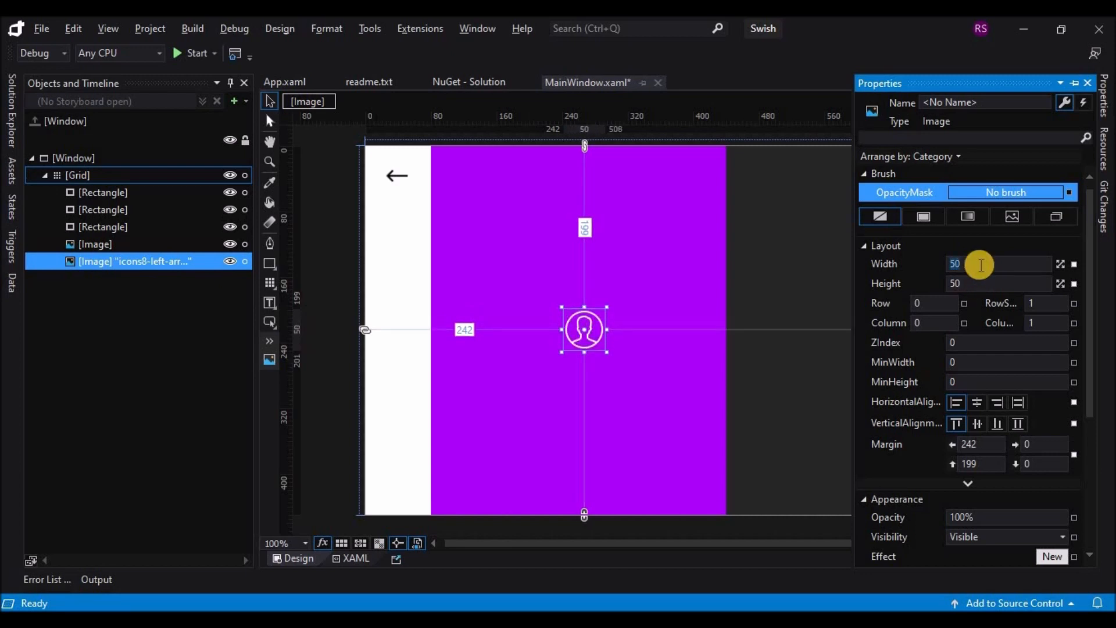
click(592, 328)
drag(594, 333, 590, 320)
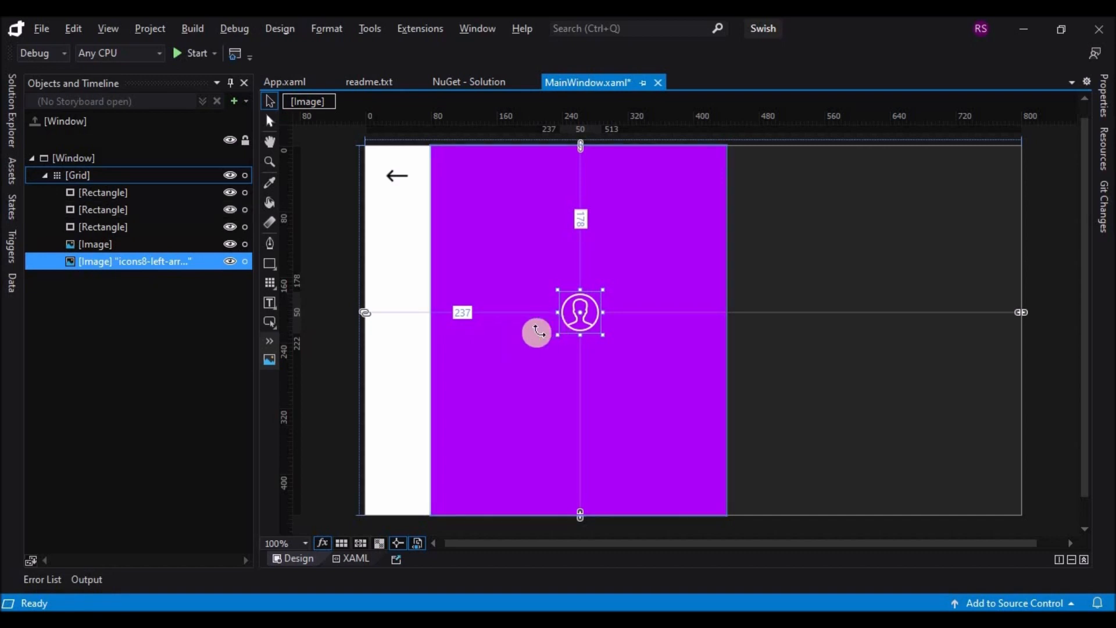
Add a text block just below the user icon, about 23 high and stretched to the purple panel's full 360 width.
click(275, 307)
drag(556, 337, 727, 351)
click(568, 377)
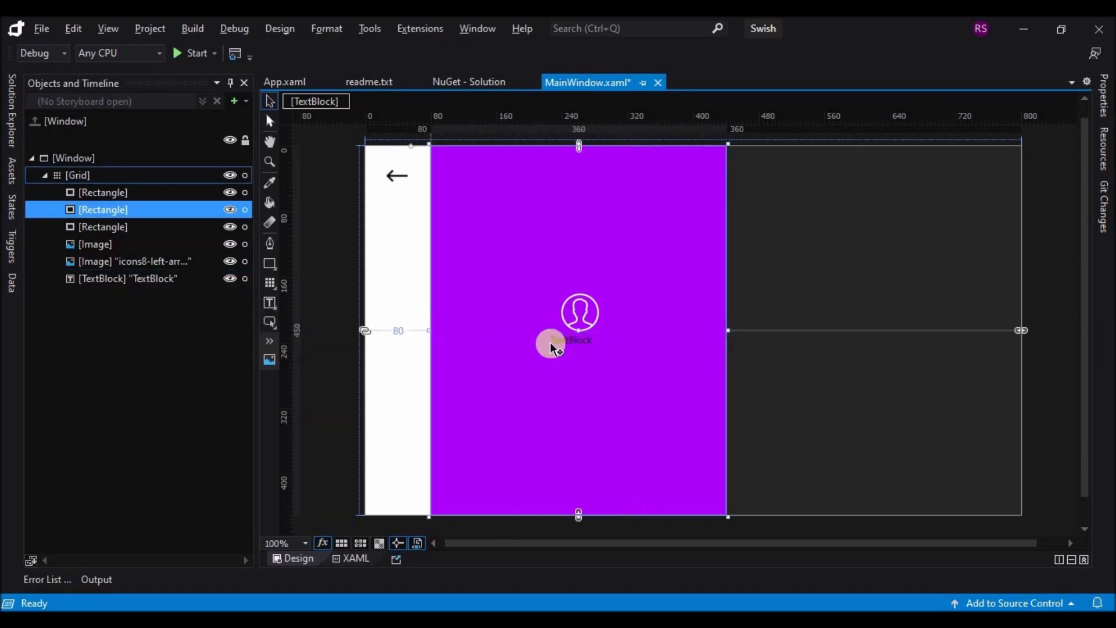
click(551, 347)
drag(550, 343, 428, 347)
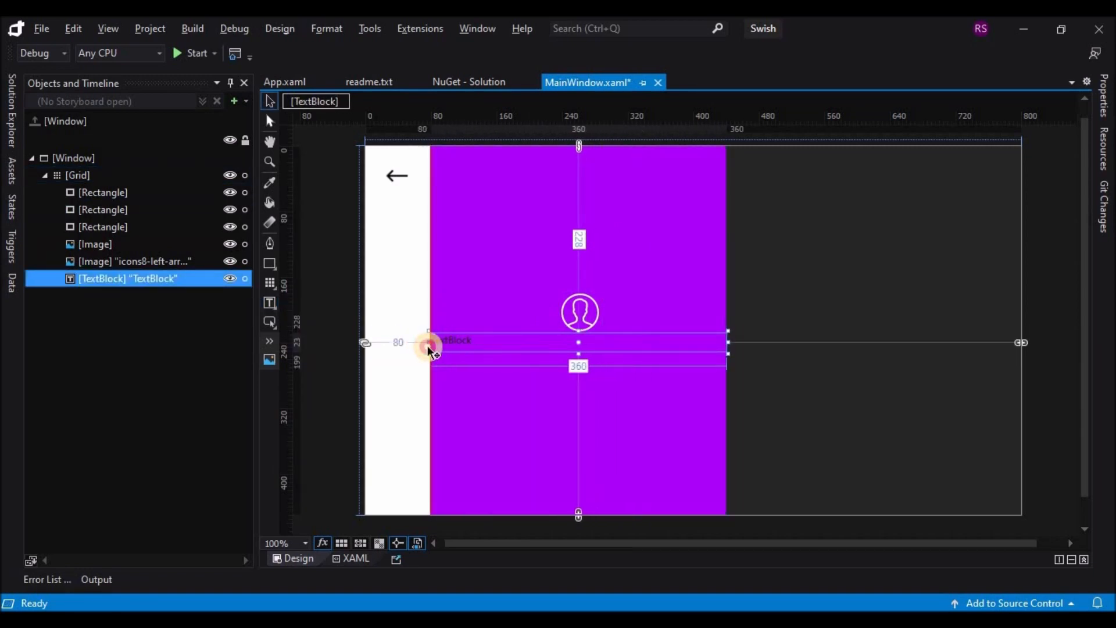
Centre the text block's text and set its foreground to white #FFFFFFFF.
click(1106, 102)
scroll(1058, 387, down, 5)
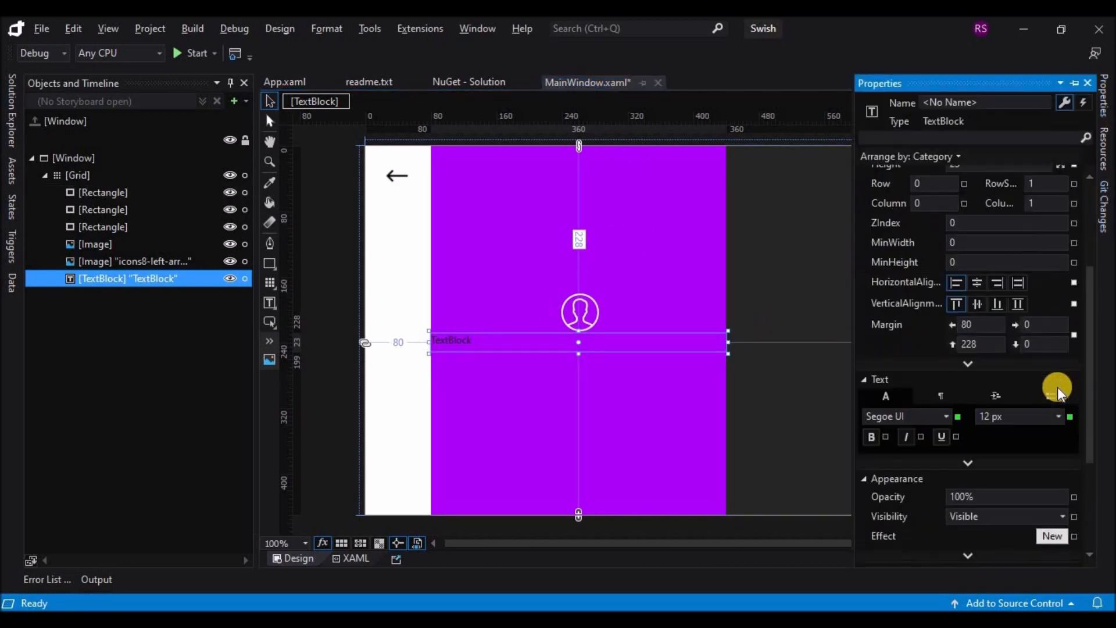
click(951, 322)
click(1027, 357)
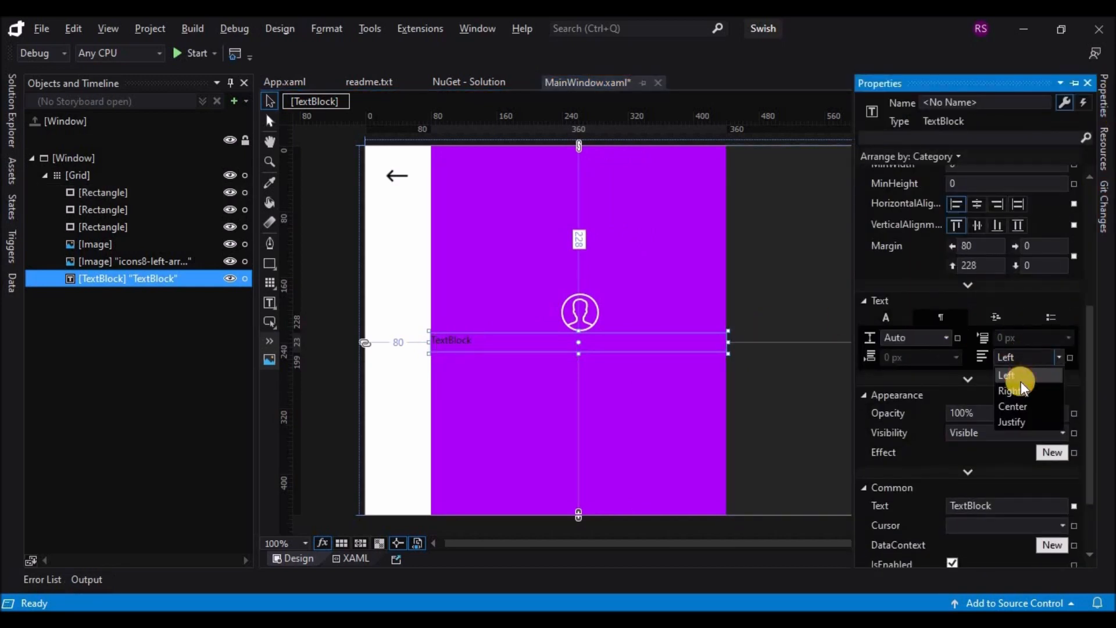
click(1015, 404)
click(882, 324)
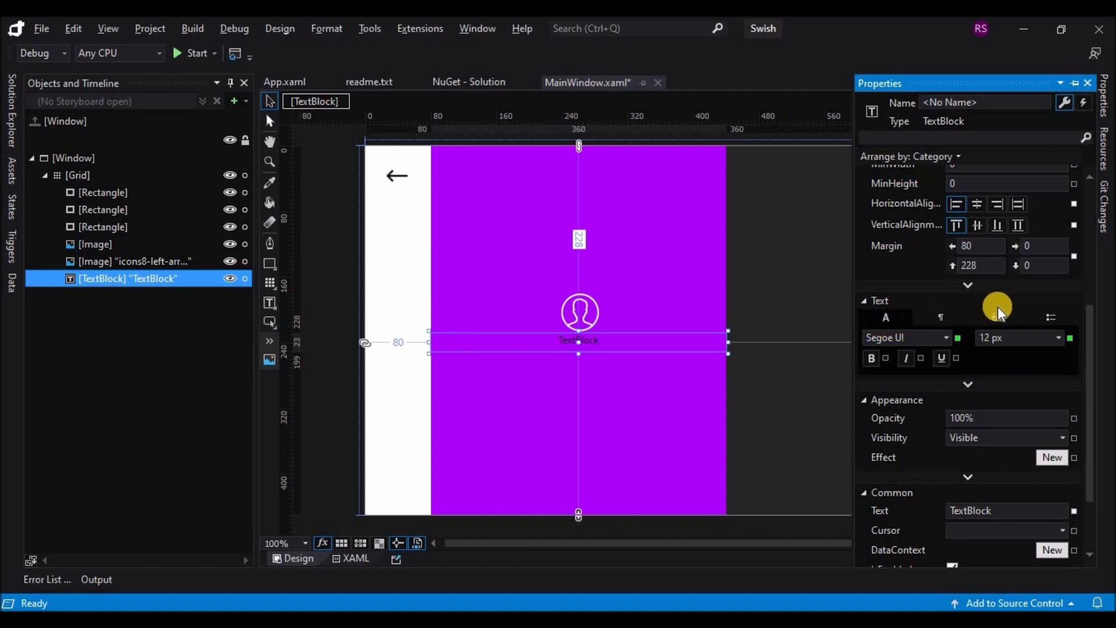
scroll(998, 306, up, 5)
click(910, 213)
click(865, 290)
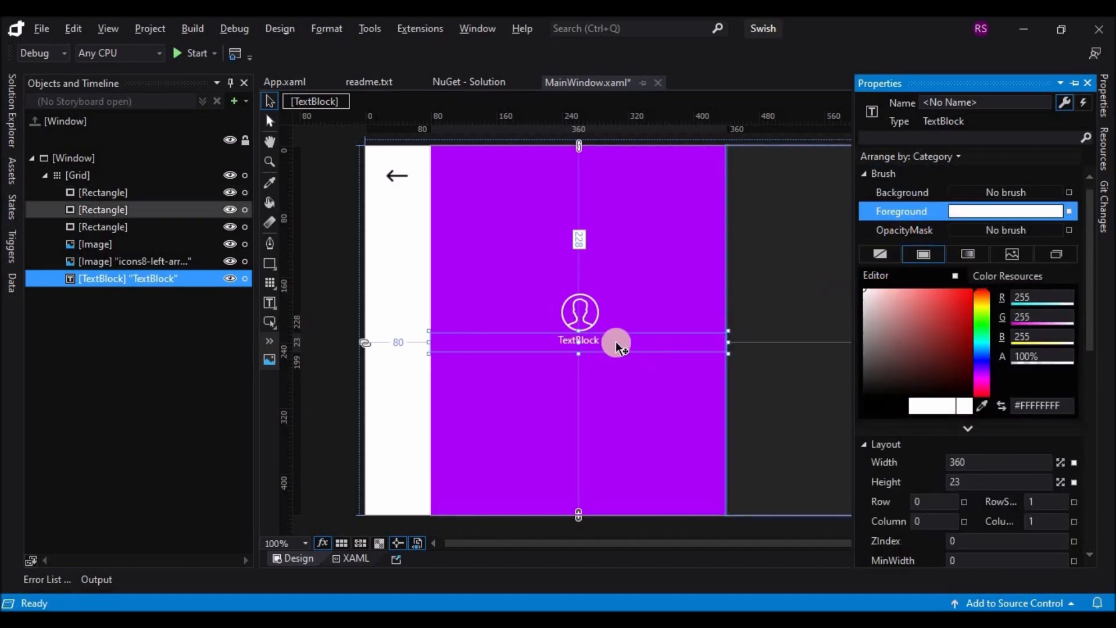
Change the text block's text to SIGN IN and adjust its box to top margin 233 and height 29.
double_click(611, 340)
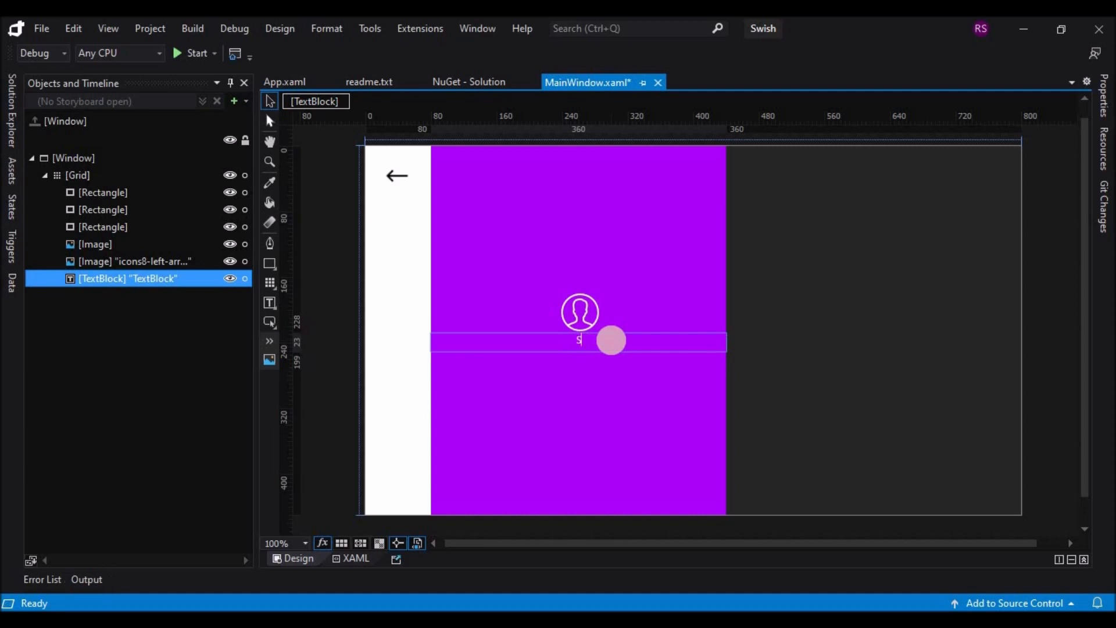
text(SIGN IN)
click(578, 361)
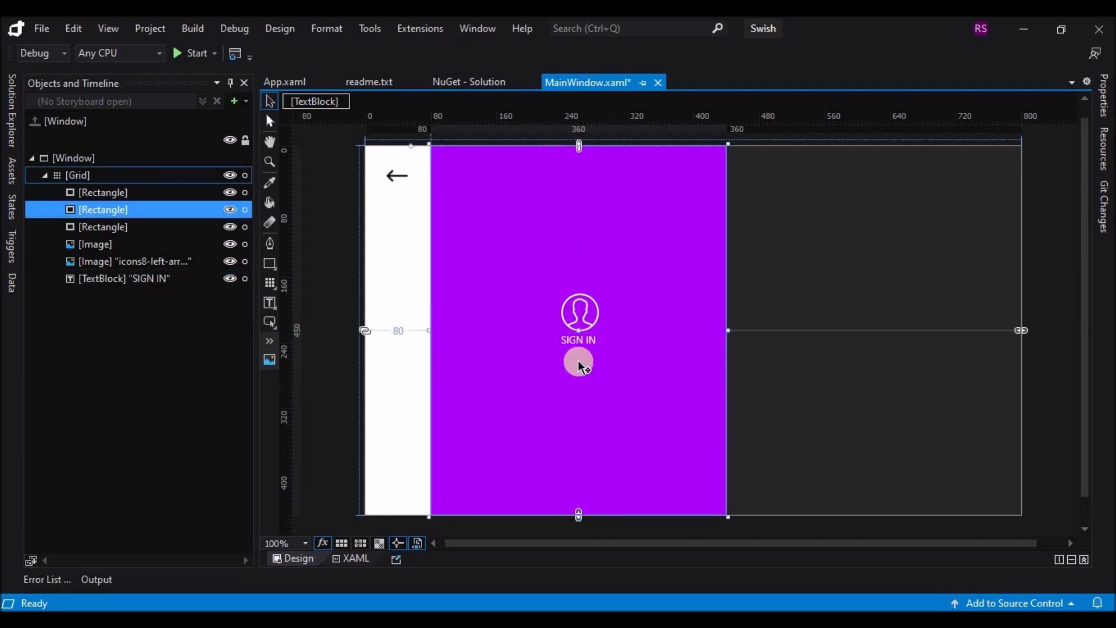
click(580, 338)
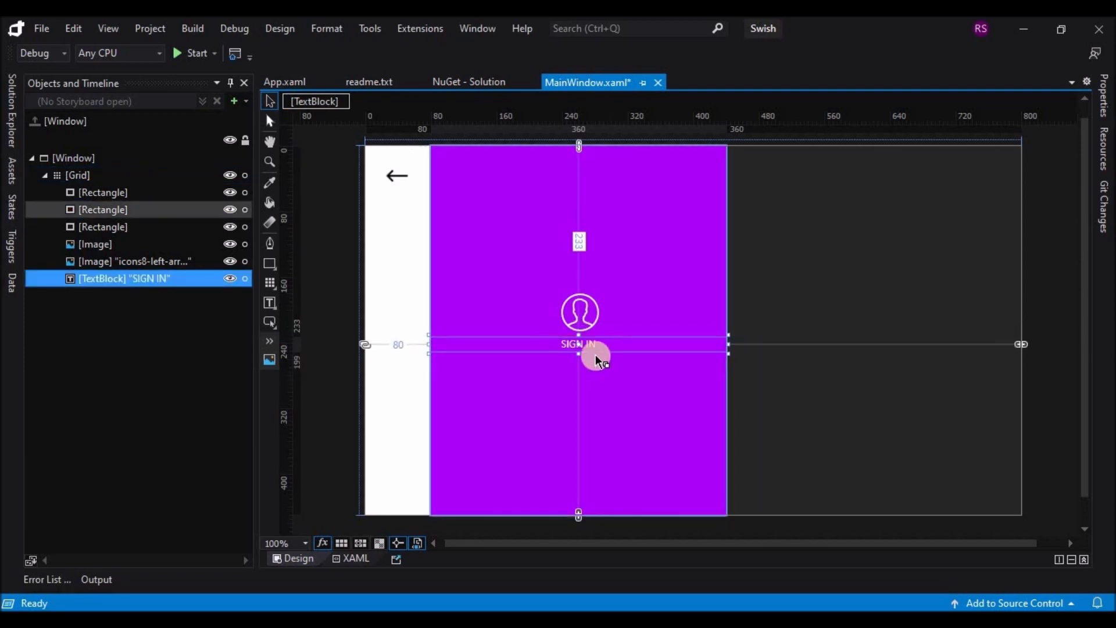
drag(579, 349, 578, 363)
Set the SIGN IN text's font size to 16 px.
click(1108, 109)
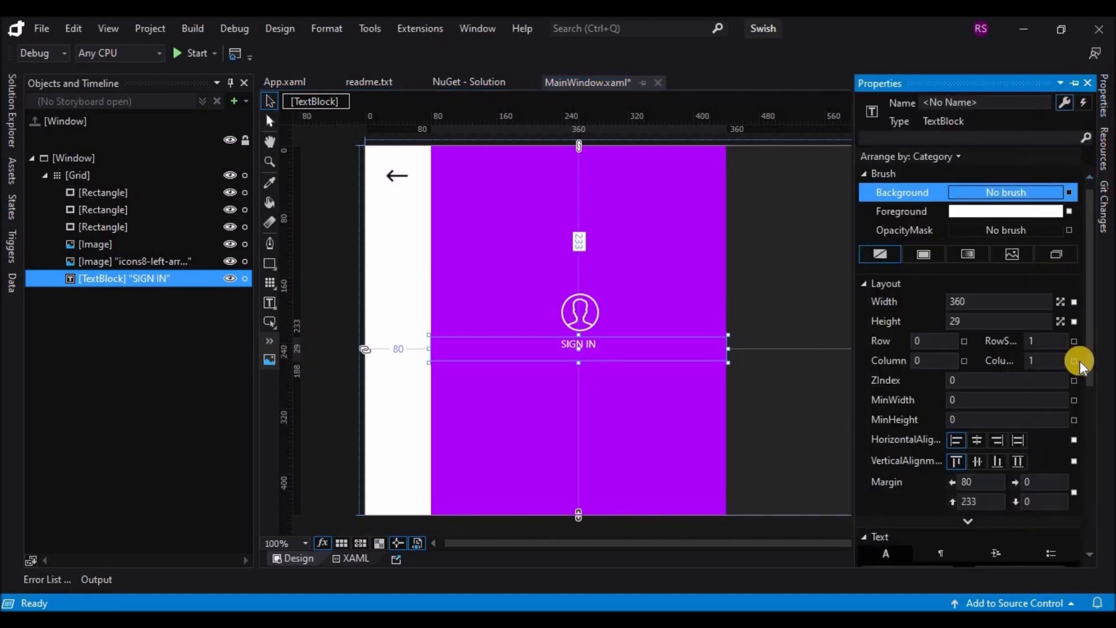
scroll(1076, 361, down, 4)
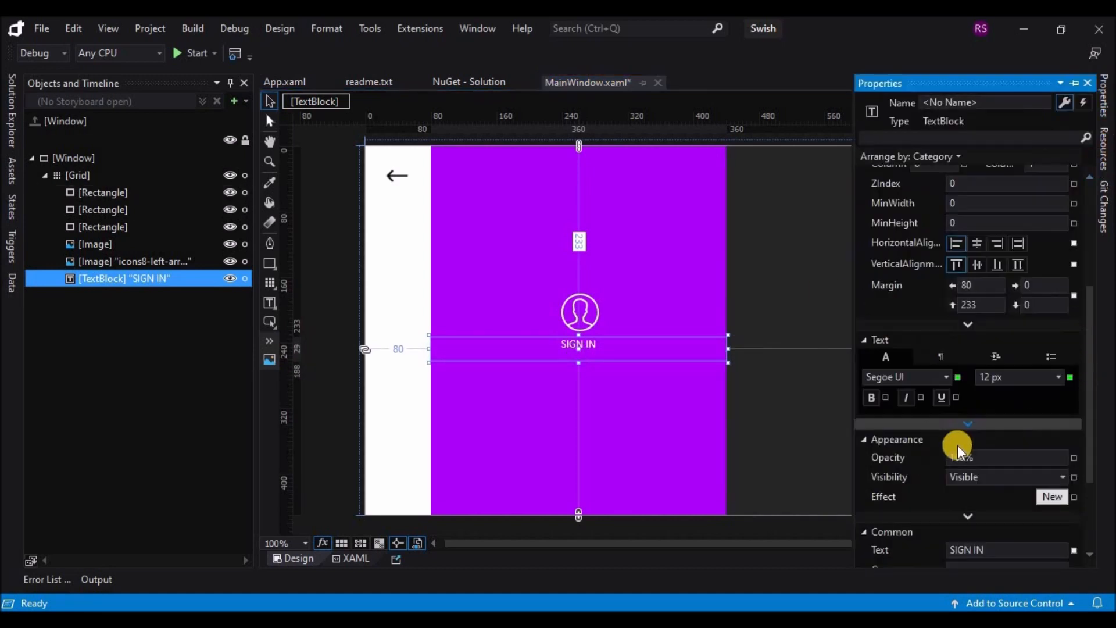
click(1061, 377)
click(994, 465)
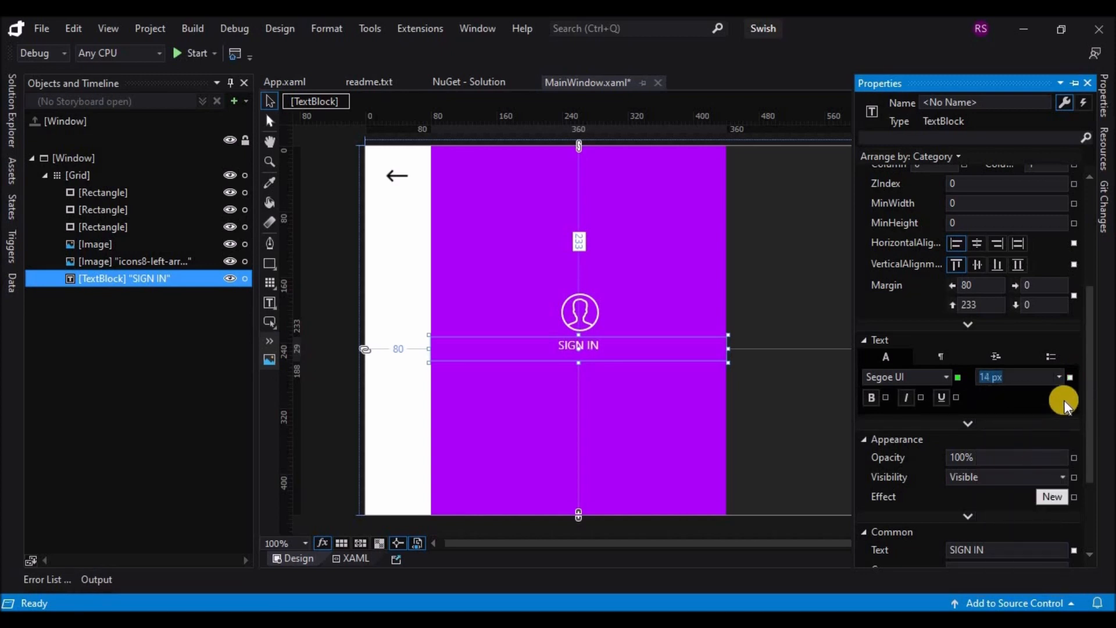
click(1059, 378)
click(1008, 475)
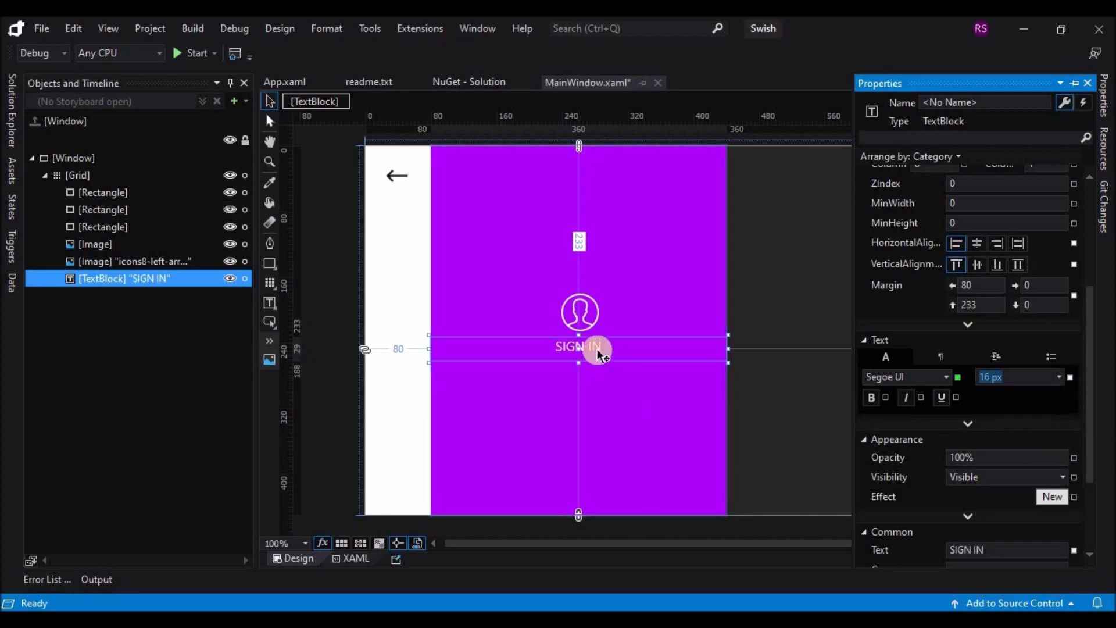
Nudge the user icon to left margin 234 so it sits centred above the SIGN IN text.
click(581, 311)
key(Left)
key(Left)
key(Left)
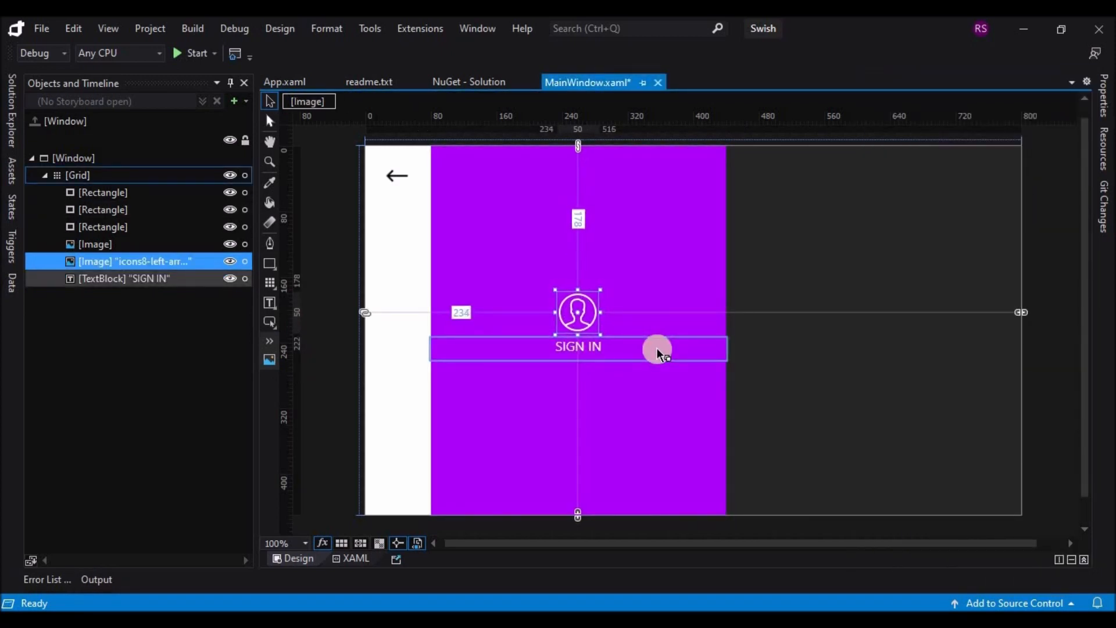
key(Down)
key(Up)
click(657, 359)
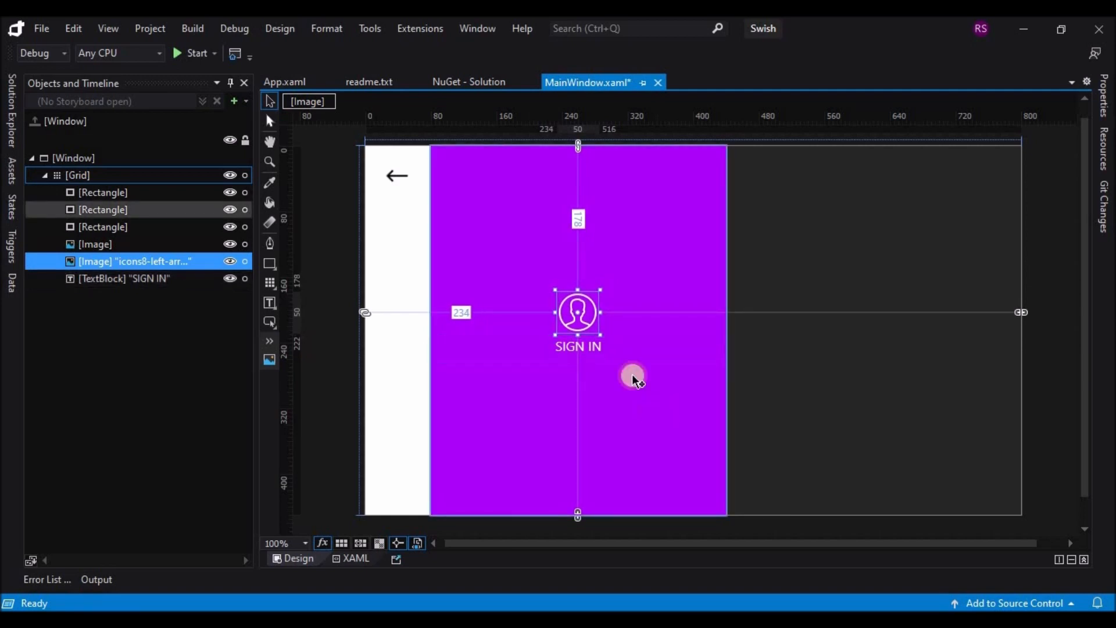
Group the user icon and the SIGN IN text into a Grid and name it SignIn.
click(580, 330)
shift+click(590, 347)
right_click(590, 346)
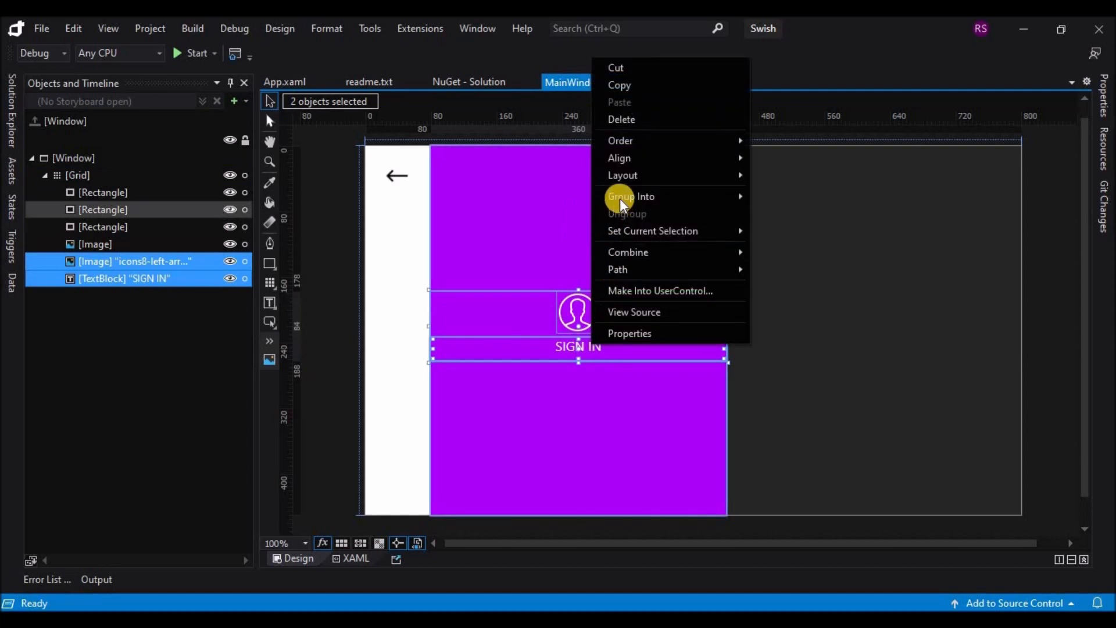
mouse_move(622, 204)
click(767, 200)
click(94, 263)
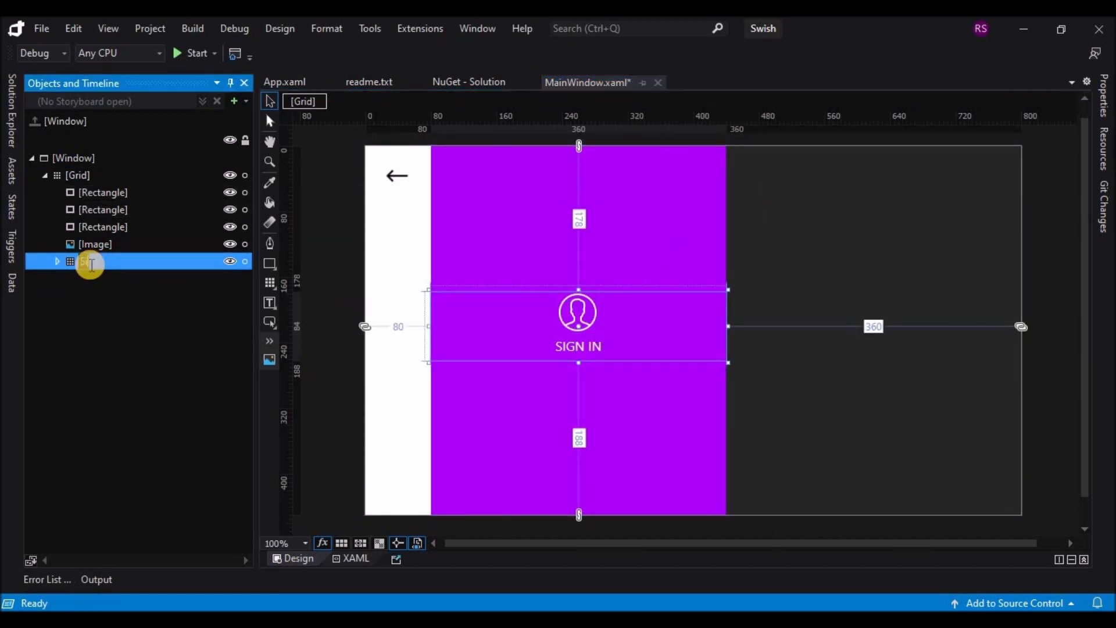
text(SignIn)
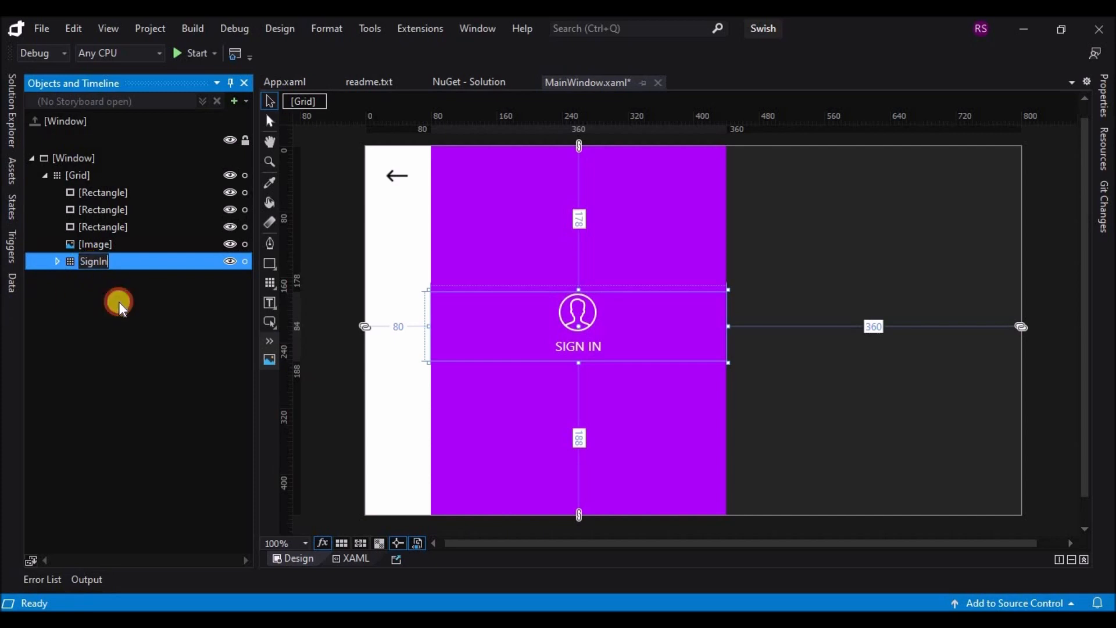
click(130, 243)
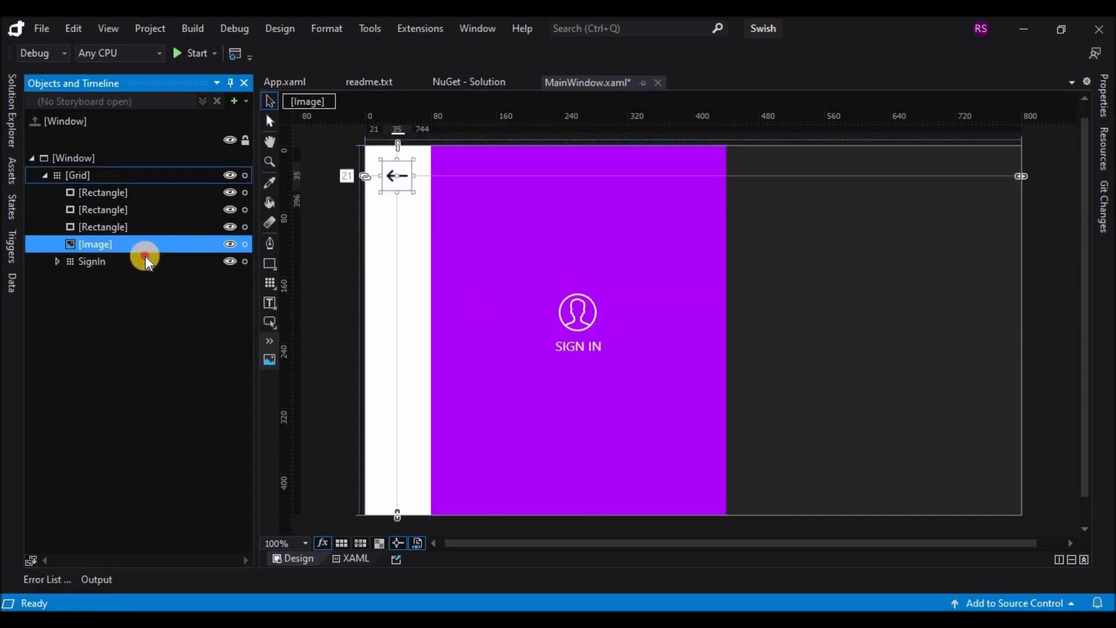
Duplicate the SignIn grid within the window's main grid.
click(145, 256)
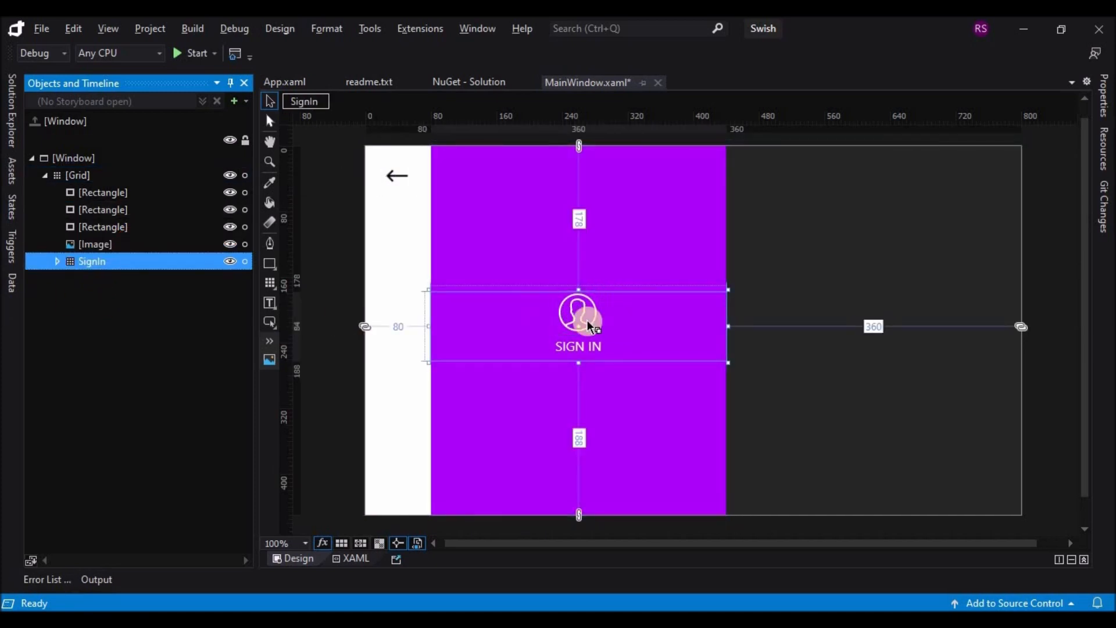
right_click(97, 263)
click(78, 260)
right_click(78, 260)
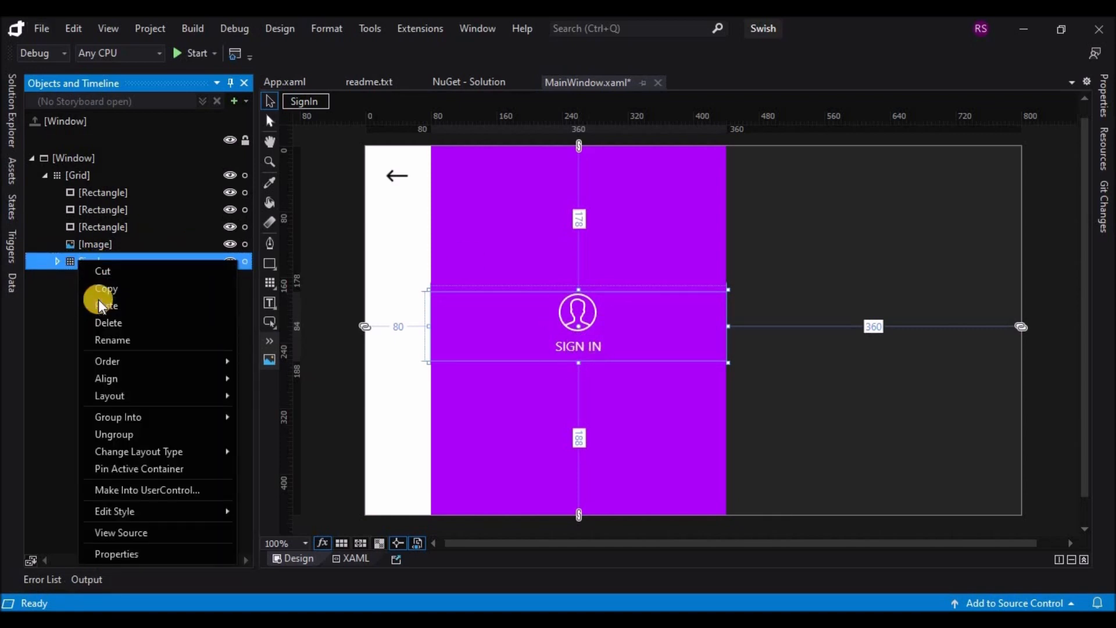
click(99, 300)
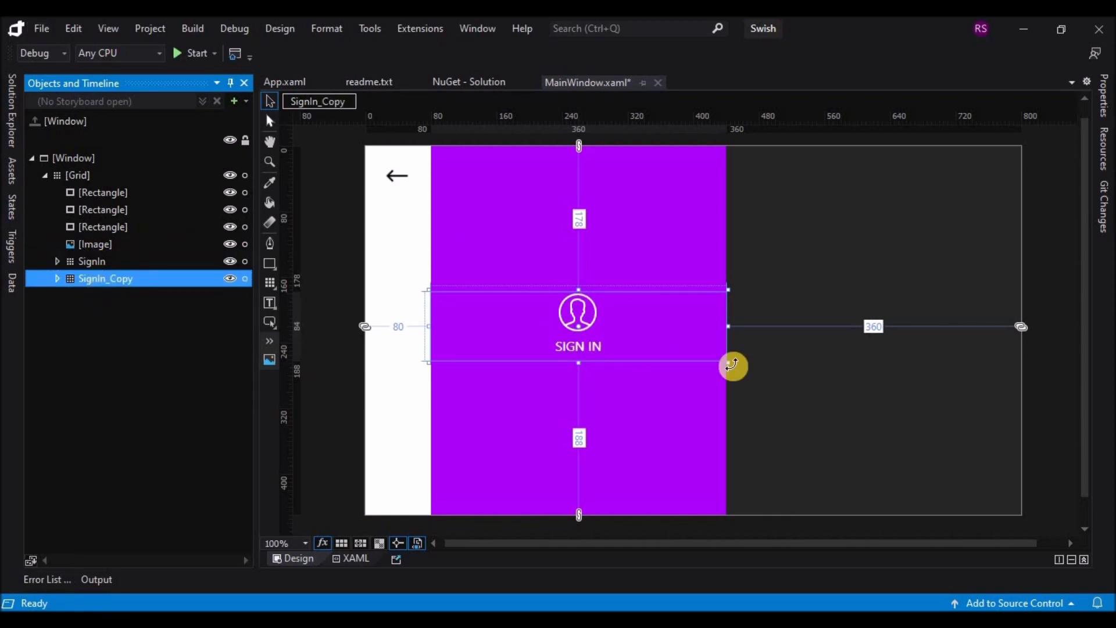
Move the copied sign-in grid onto the dark panel, aligned with the original at left margin 440.
click(729, 326)
key(Right)
key(Right)
key(Right)
key(Right)
key(Right)
key(Right)
key(Right)
key(Right)
key(Right)
key(Right)
key(Right)
key(Right)
key(Right)
key(Right)
key(Right)
key(Right)
key(Right)
key(Right)
key(Right)
key(Right)
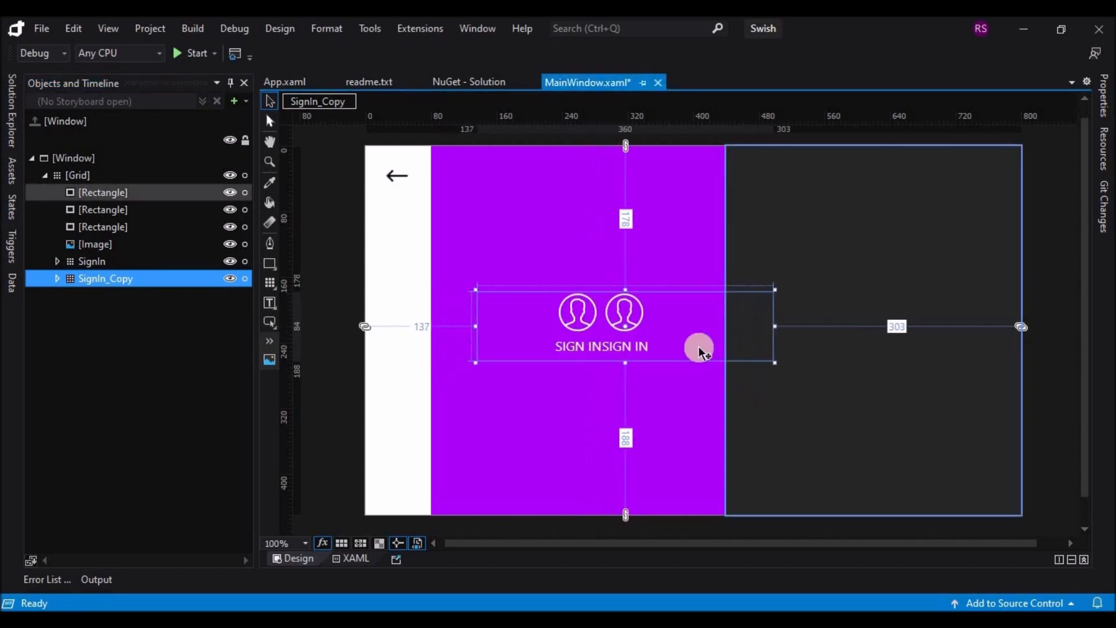
key(Right)
key(Right)
key(Right)
key(Right)
key(Right)
key(Right)
key(Right)
key(Right)
key(Right)
key(Right)
key(Right)
key(Right)
key(Right)
key(Right)
key(Right)
drag(666, 296, 903, 297)
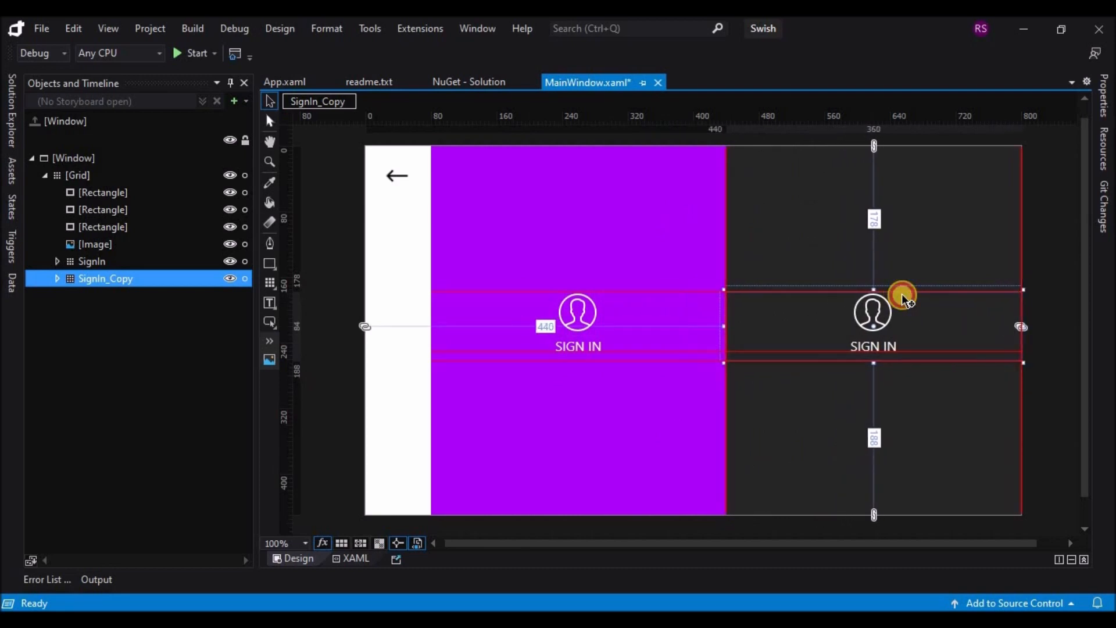
Change the text in the copied sign-in group on the dark panel to SIGN UP.
double_click(890, 350)
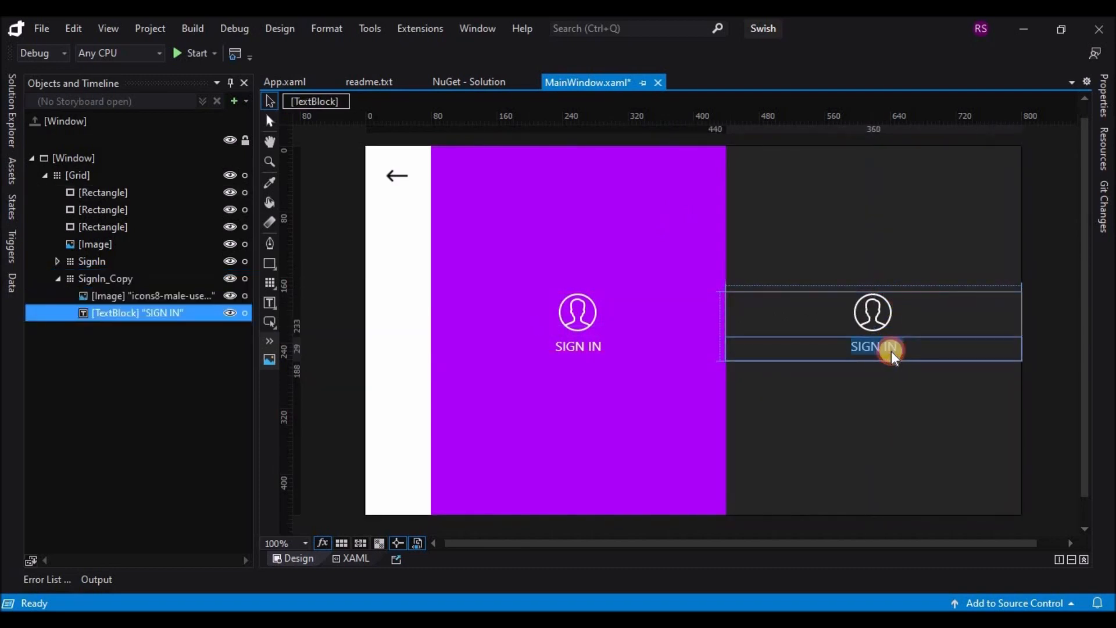
drag(885, 348, 907, 346)
text(UP)
Replace the icon above the SIGN UP text with the image icons8-add-user-male-50 from the Downloads folder.
click(863, 312)
click(870, 314)
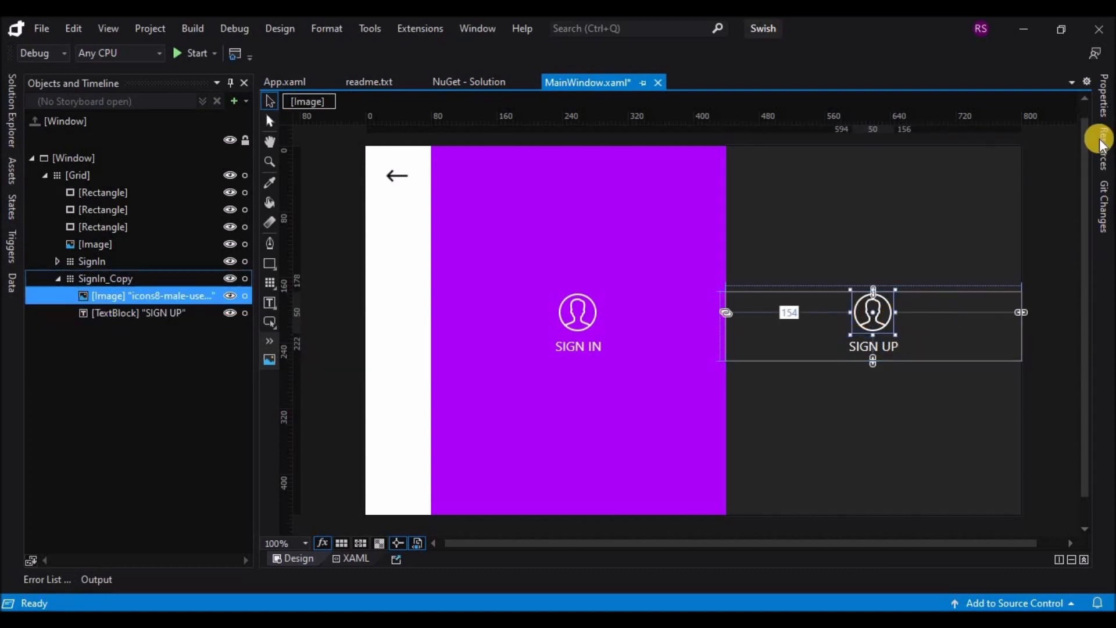
click(1103, 94)
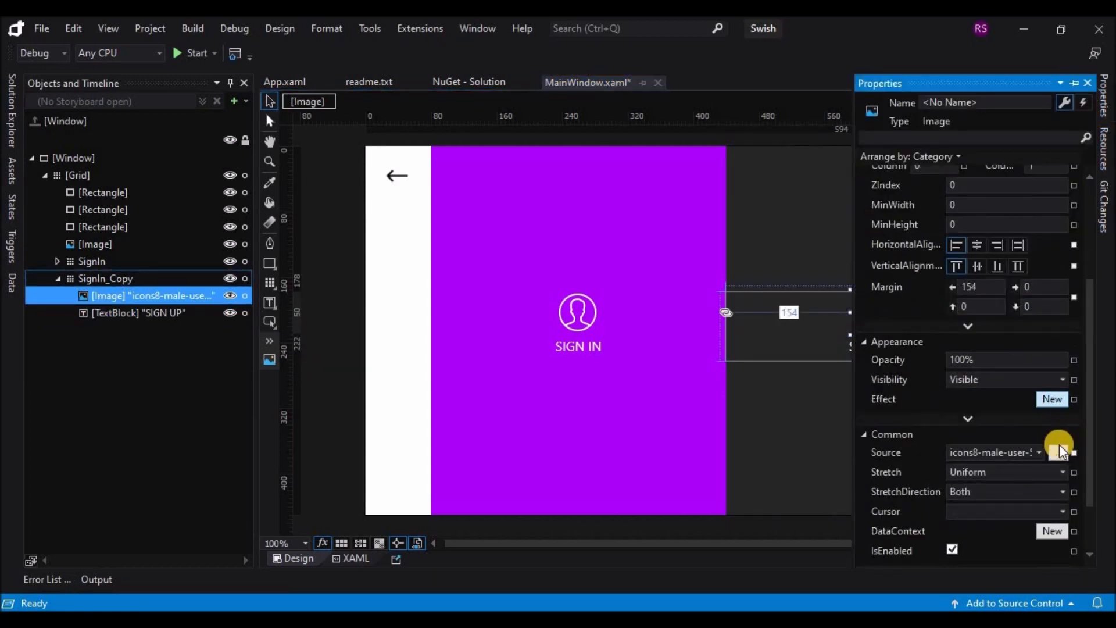
scroll(218, 274, down, 2)
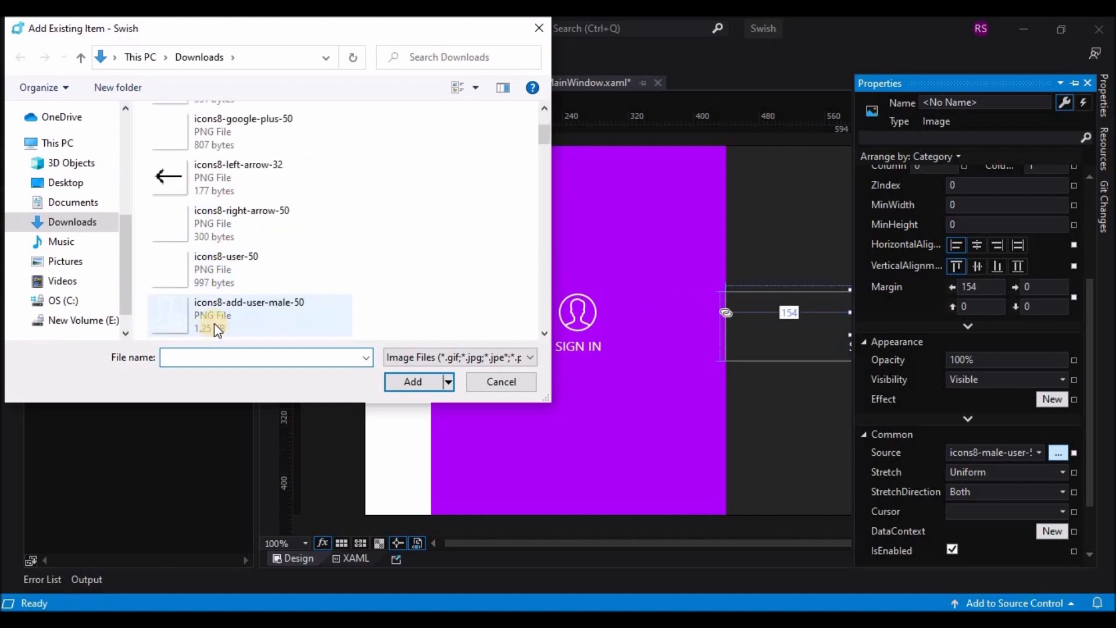
click(212, 314)
click(406, 383)
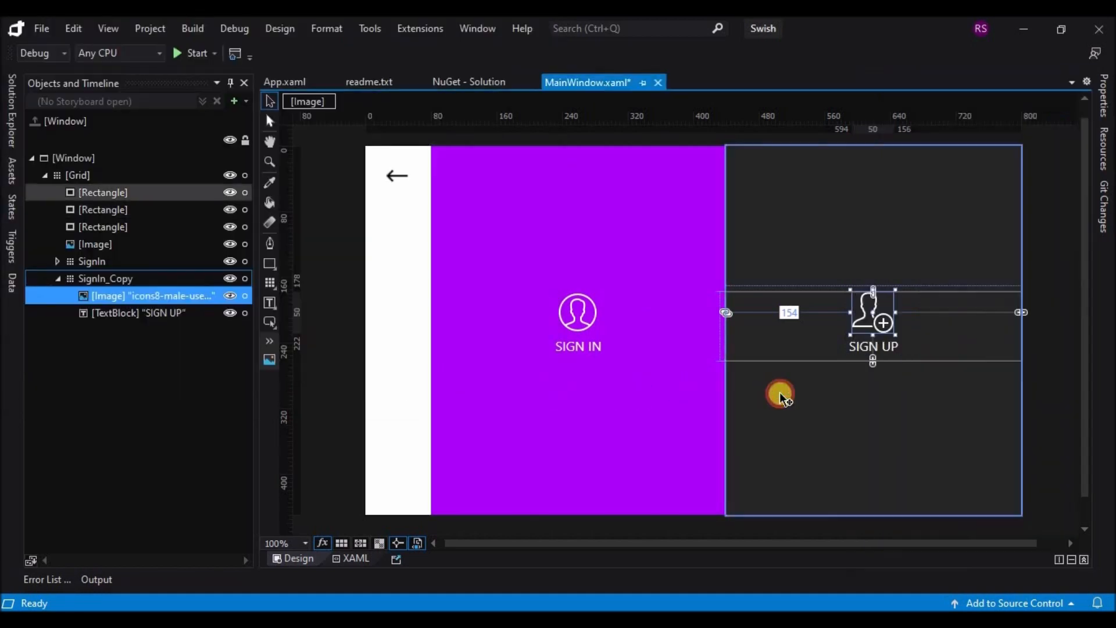
click(780, 392)
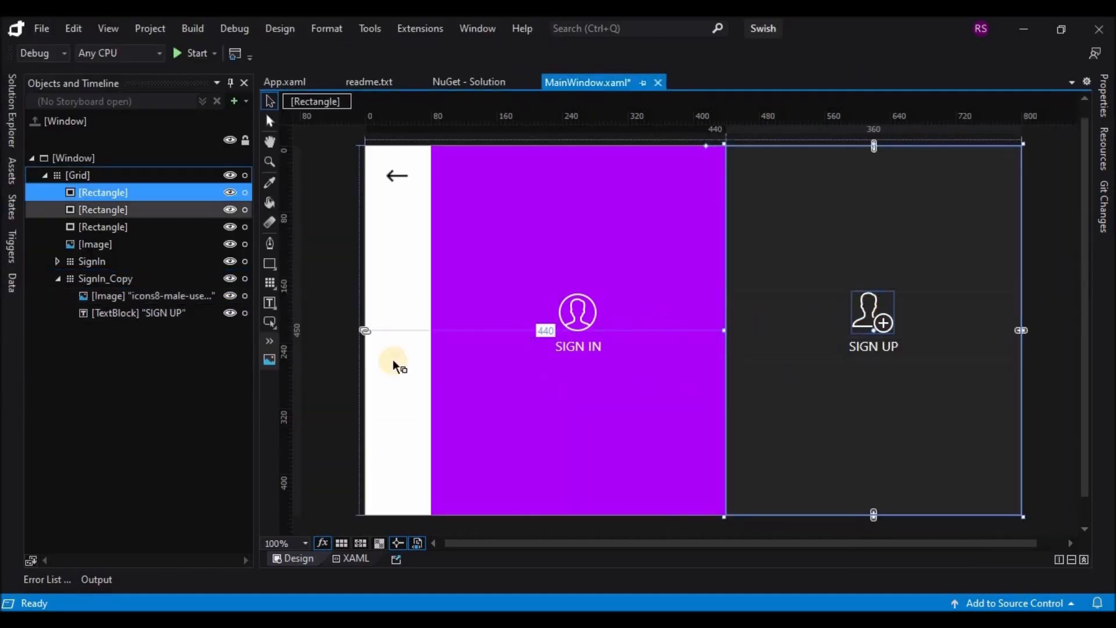
Rename the SignIn_Copy grid as SignUp and collapse the SignIn and SignUp groups in the object tree.
click(108, 283)
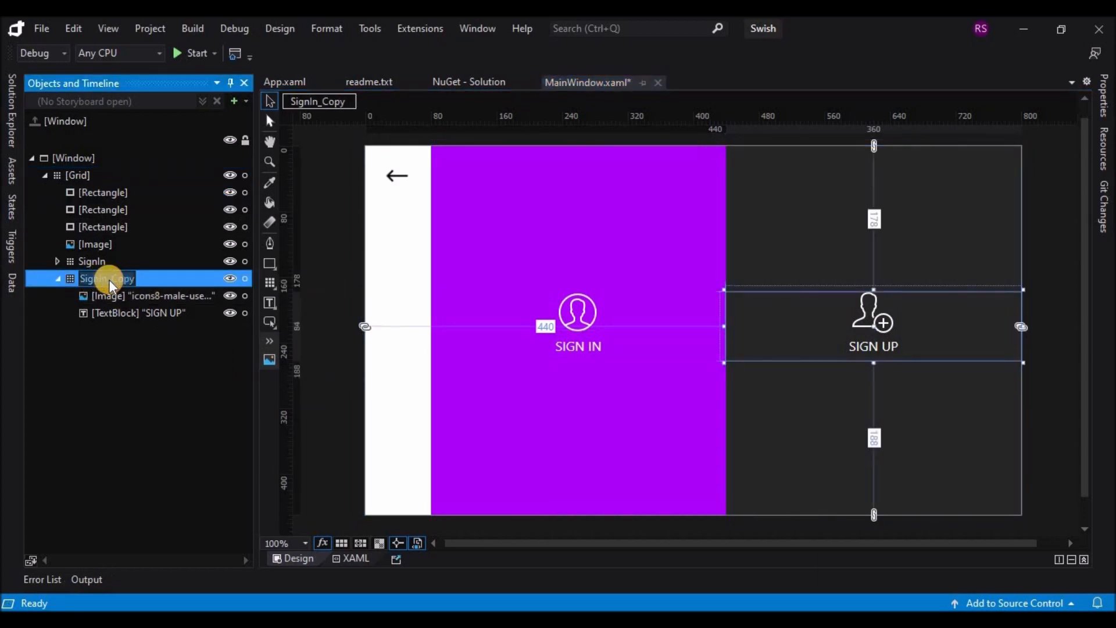
click(117, 280)
key(BackSpace)
key(BackSpace)
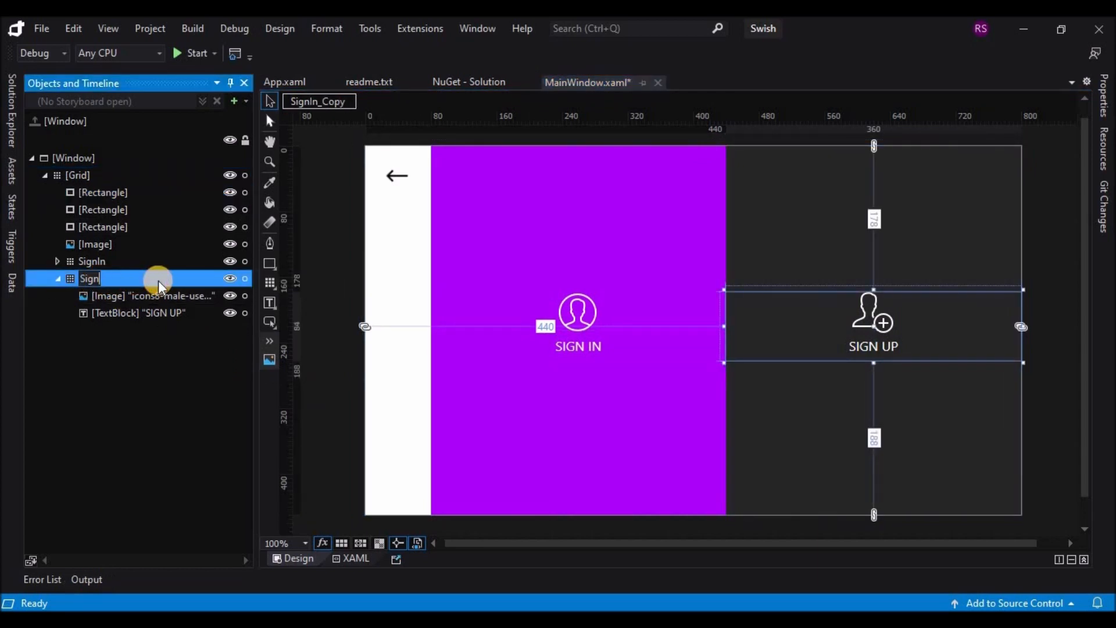
text(Up)
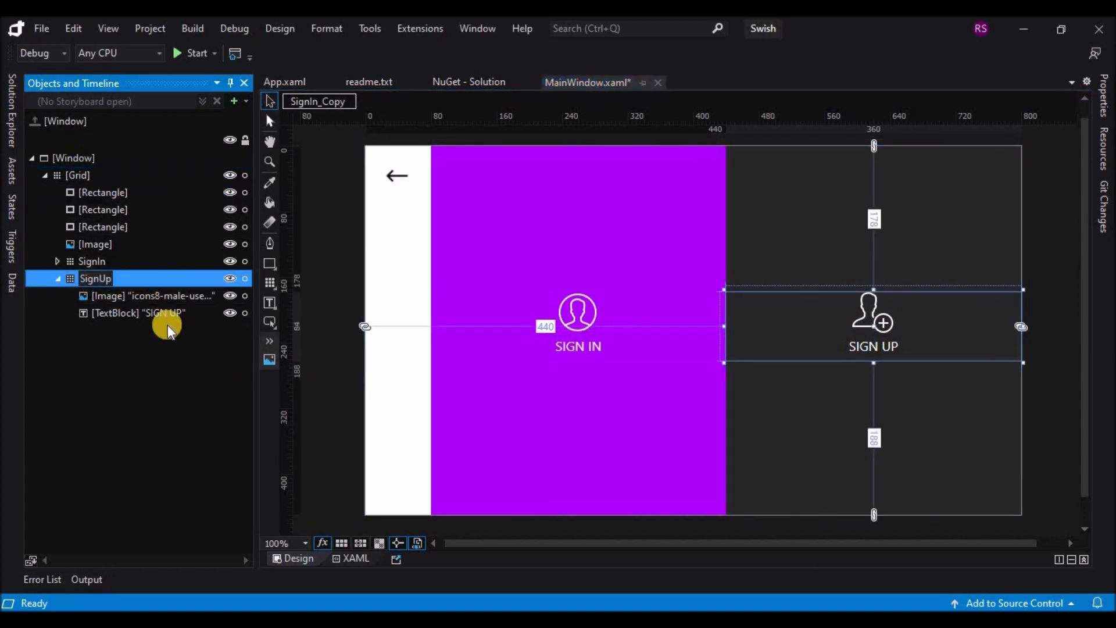
click(58, 279)
click(683, 441)
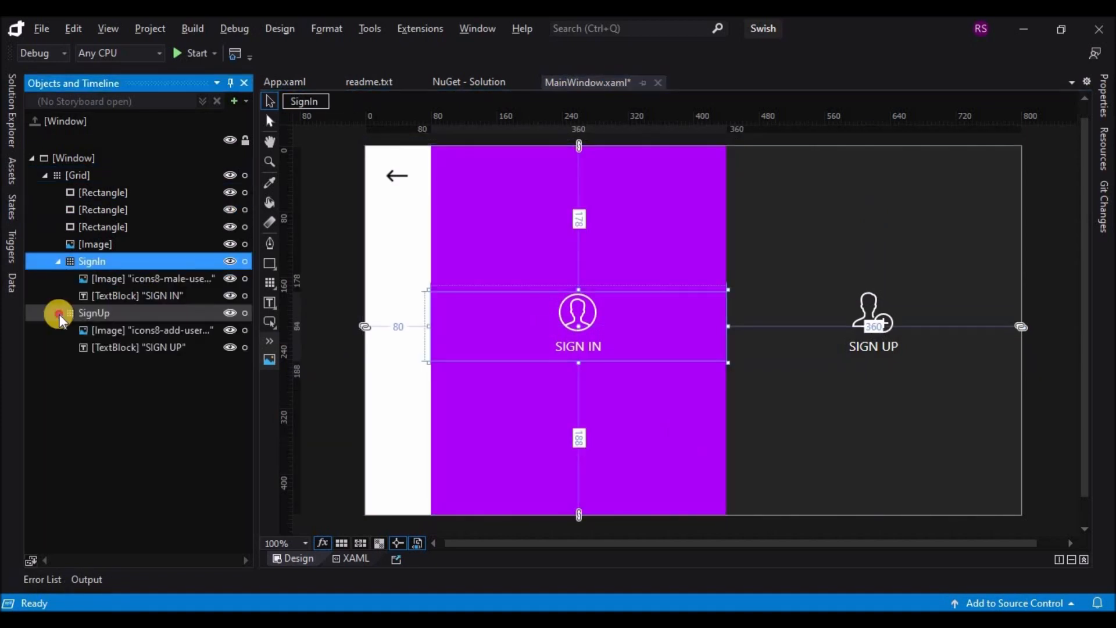
click(57, 314)
click(58, 262)
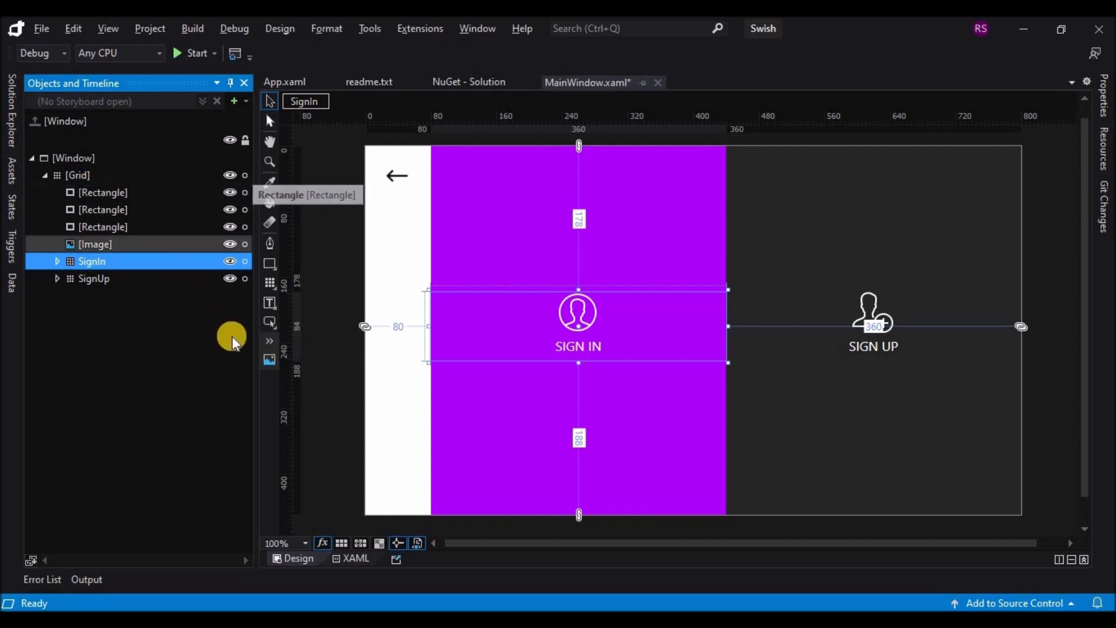
Draw an Image element in the purple panel's upper-left corner and size it 34 wide by 40 high.
click(269, 359)
drag(438, 153, 480, 203)
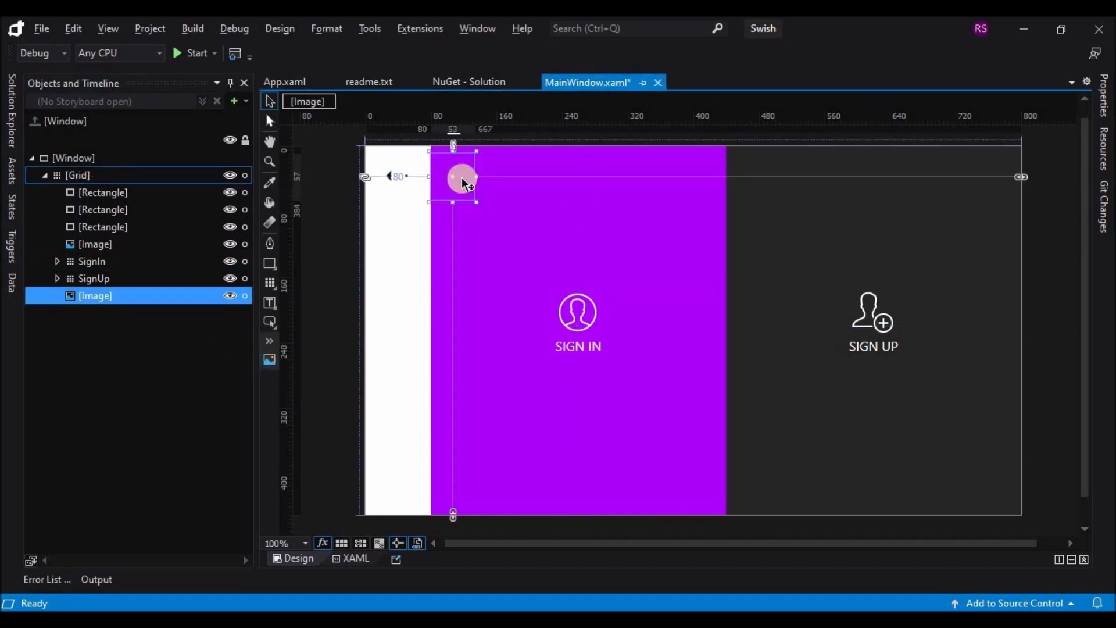
click(1105, 112)
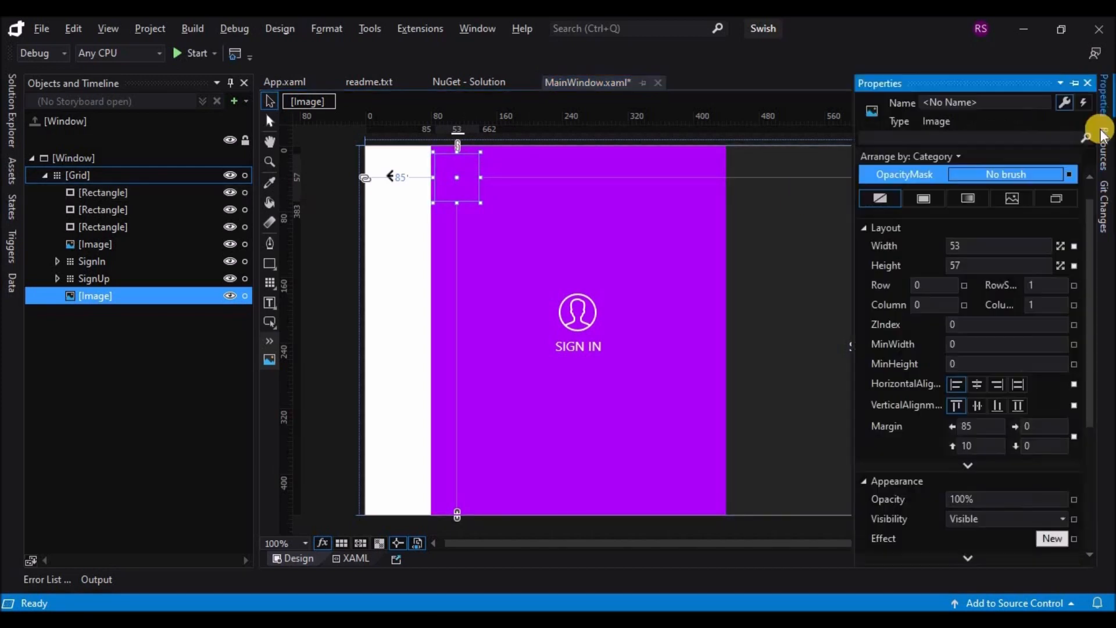
click(973, 244)
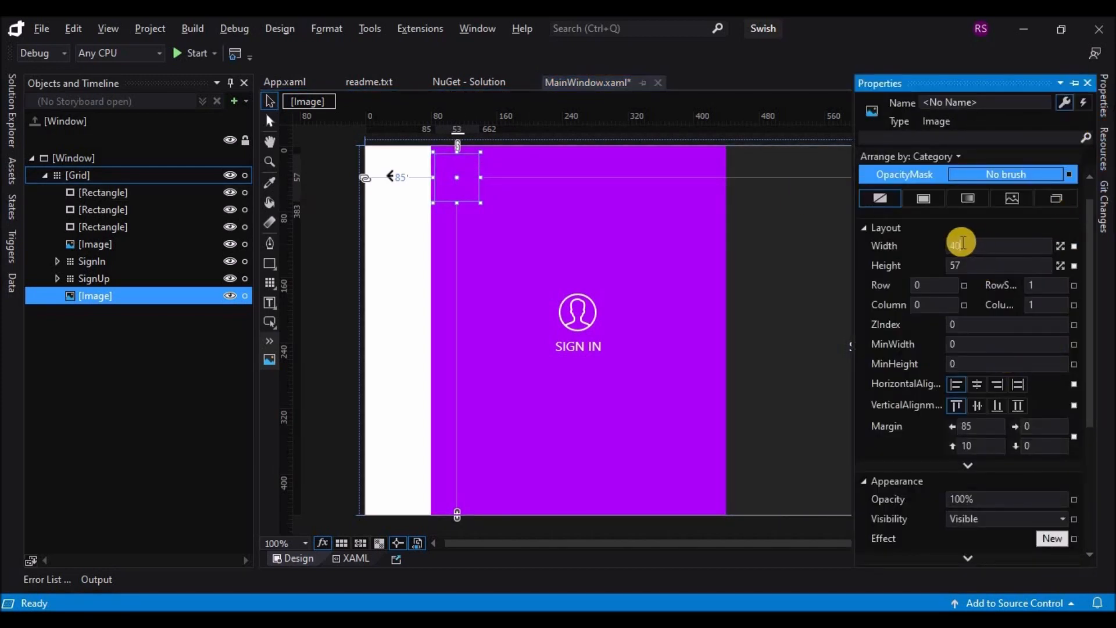
click(970, 262)
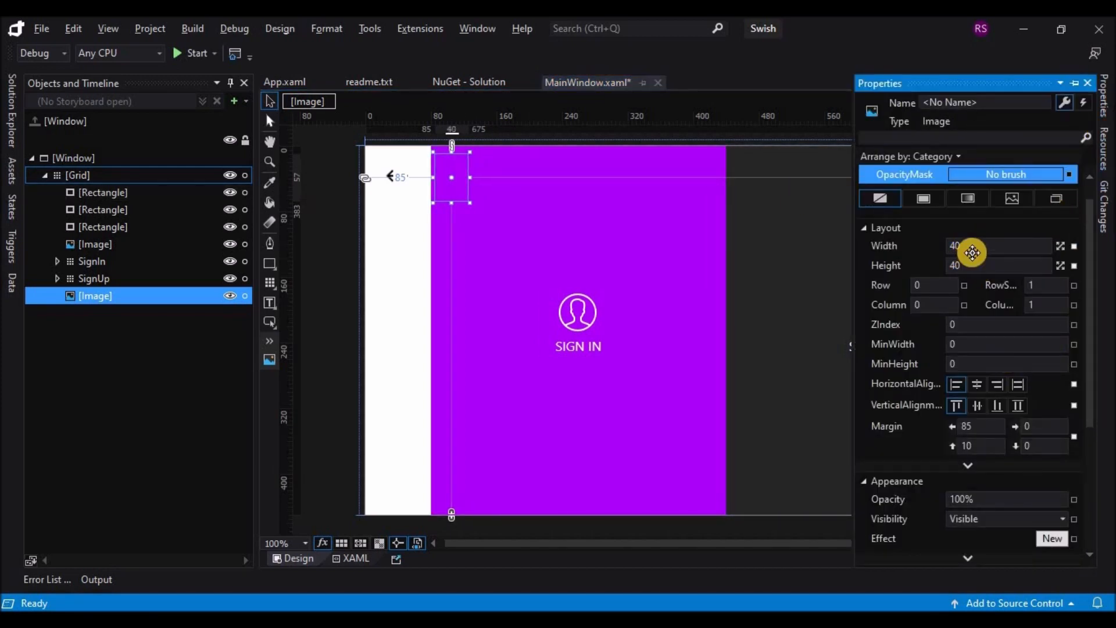
drag(974, 246, 911, 228)
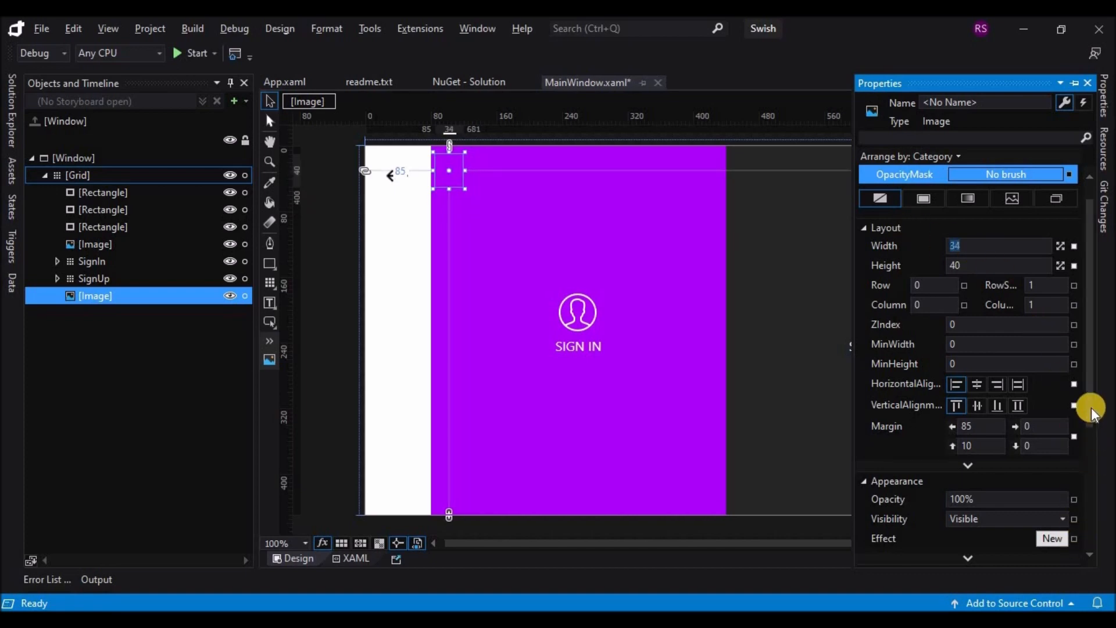
Set the source of the new corner image to icons8-user-50 from the Downloads folder.
drag(1092, 412, 1076, 473)
click(1058, 462)
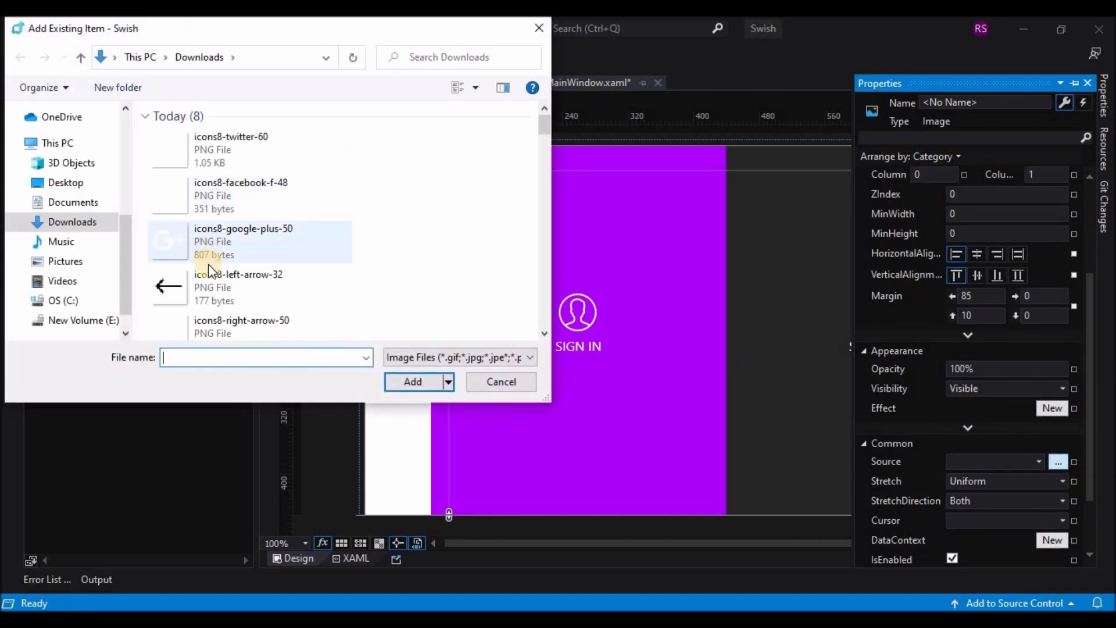
scroll(203, 291, down, 5)
scroll(206, 291, down, 3)
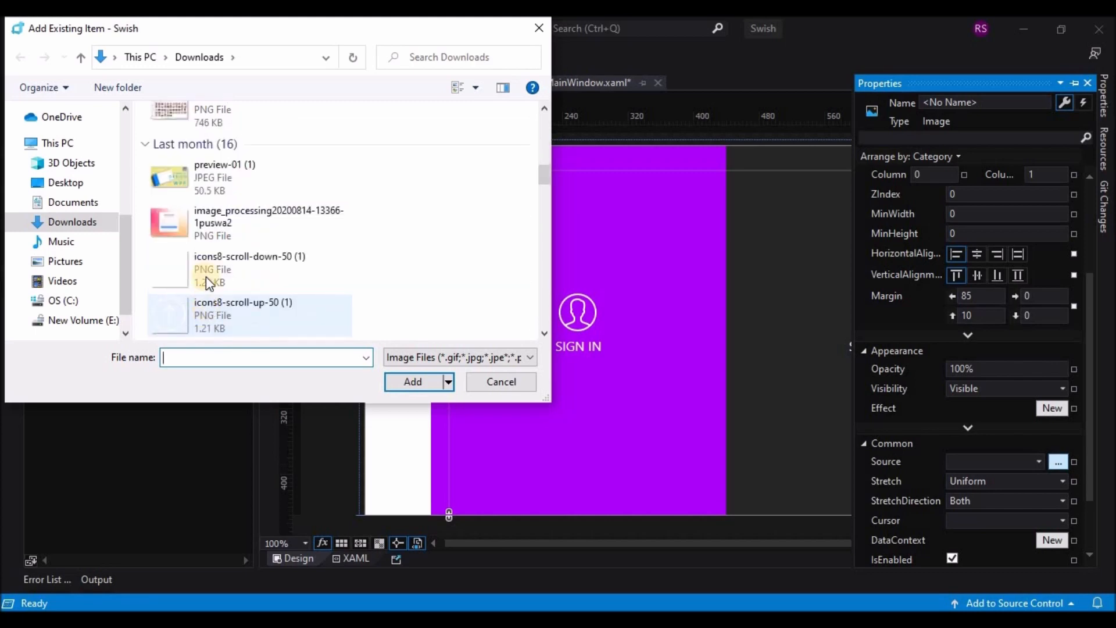
scroll(208, 267, up, 3)
scroll(206, 198, up, 3)
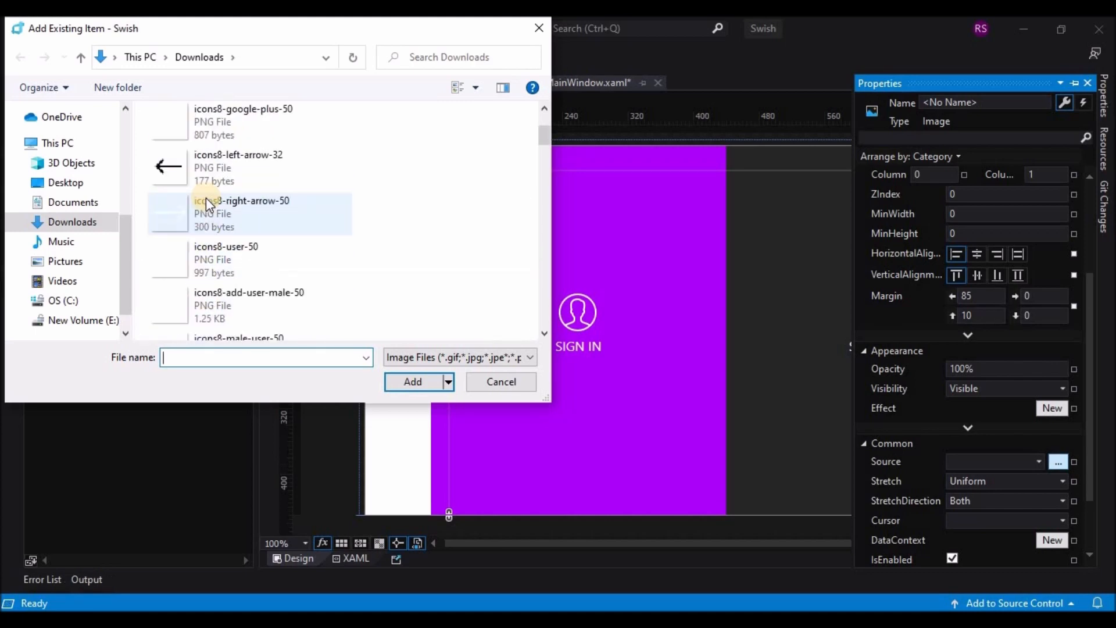
click(196, 266)
click(413, 381)
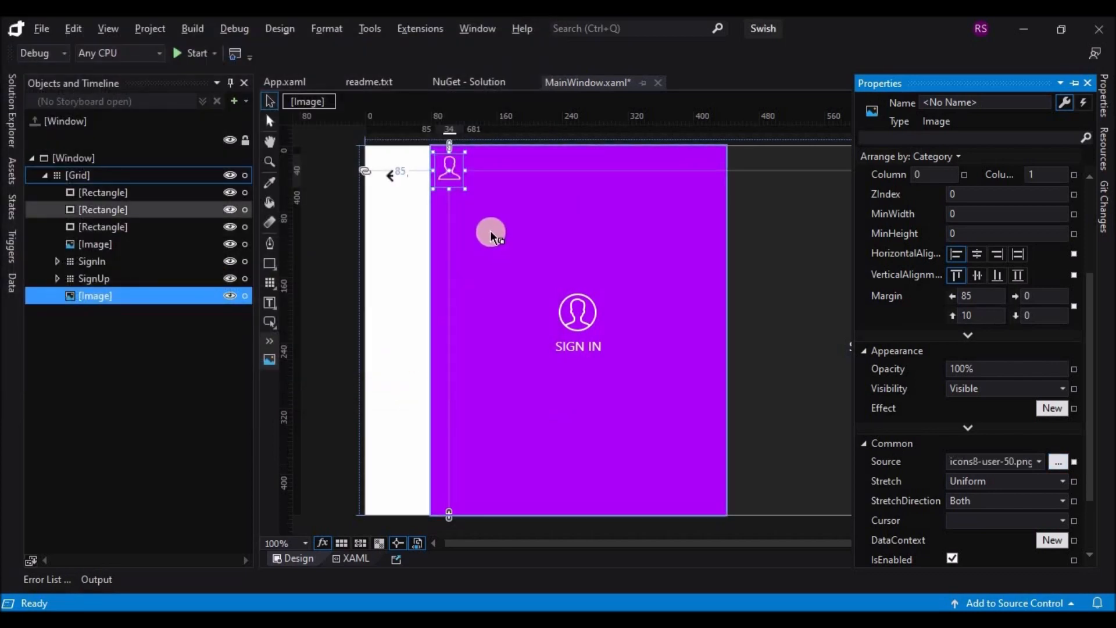
Replace the icon above the SIGN IN text with icons8-user-50, overwriting the existing project file.
click(575, 312)
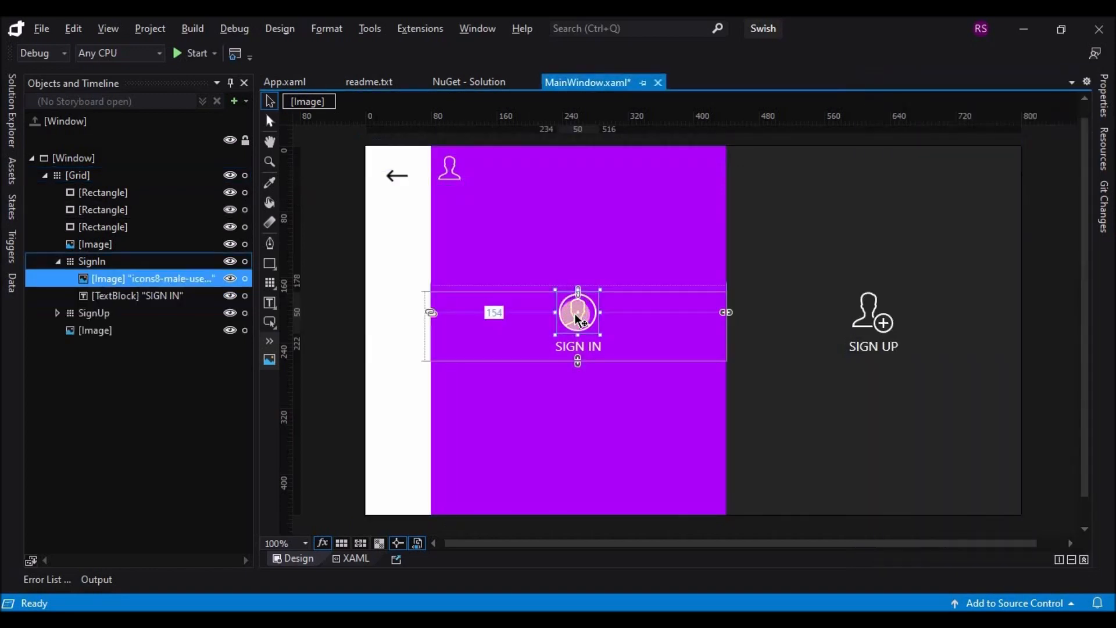
click(1058, 461)
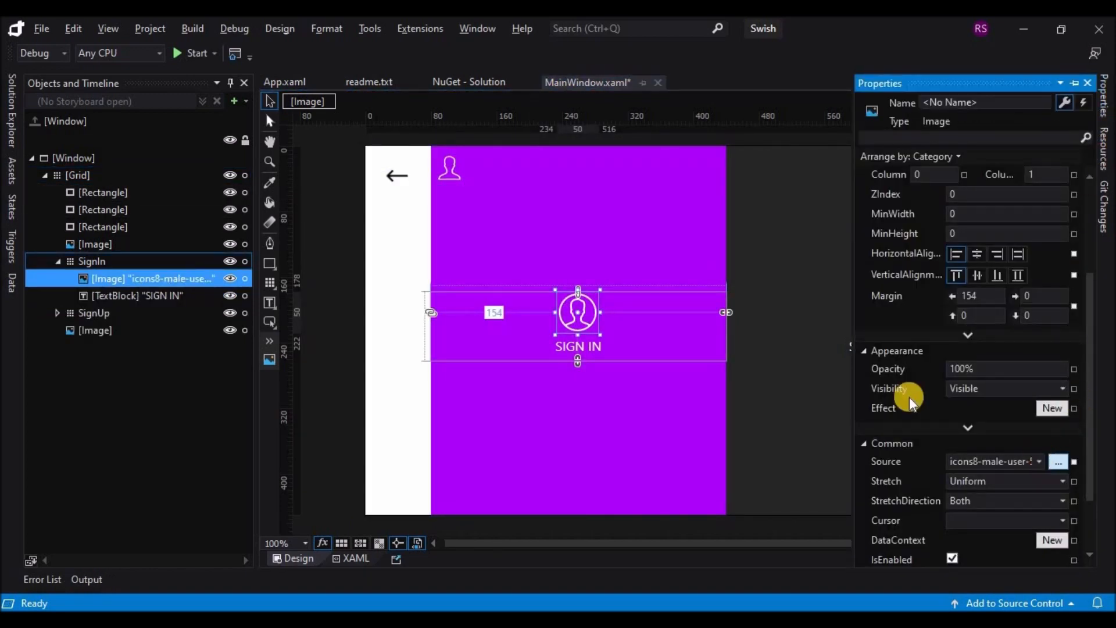
scroll(317, 249, down, 5)
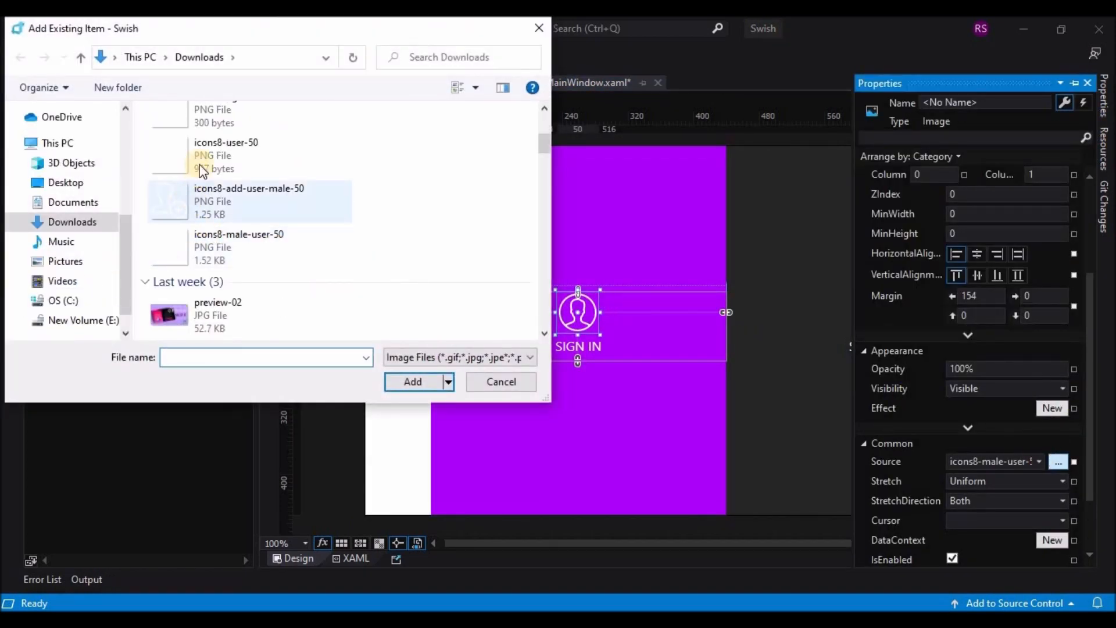
click(198, 163)
click(411, 380)
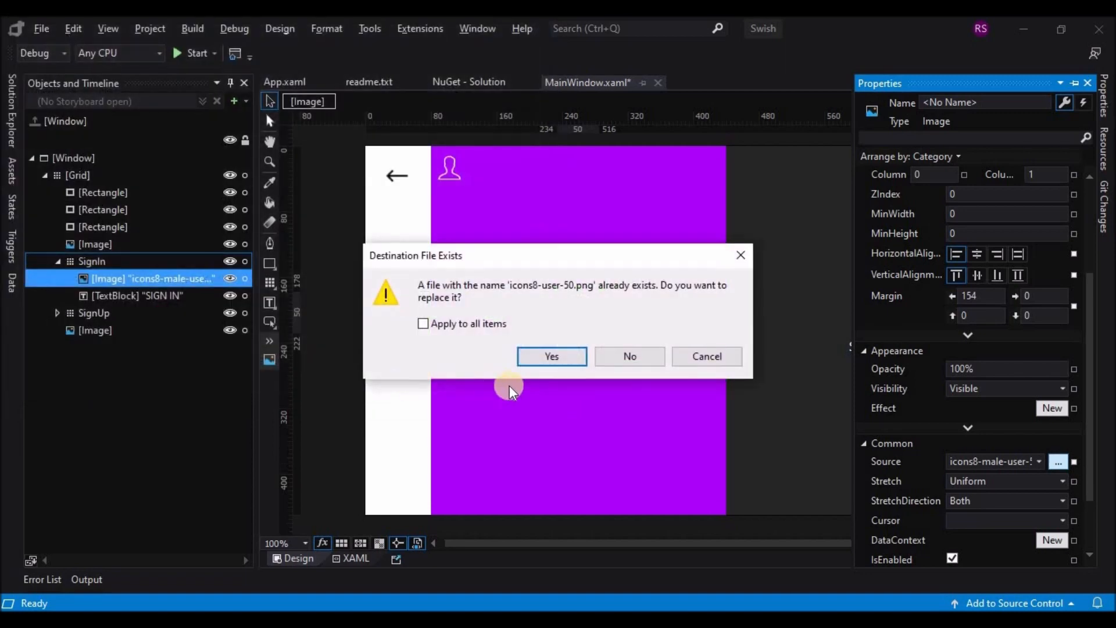
click(569, 362)
click(534, 243)
Set the purple panel's corner user icon to width 40 and move it to left margin 92.
click(448, 170)
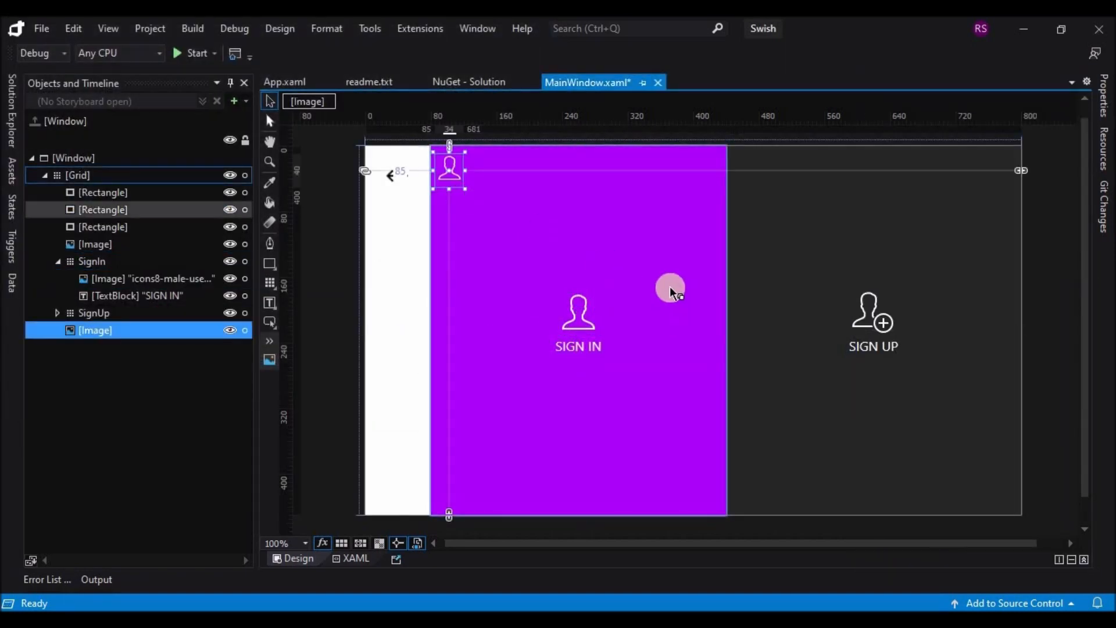
click(1105, 93)
click(995, 246)
text(4)
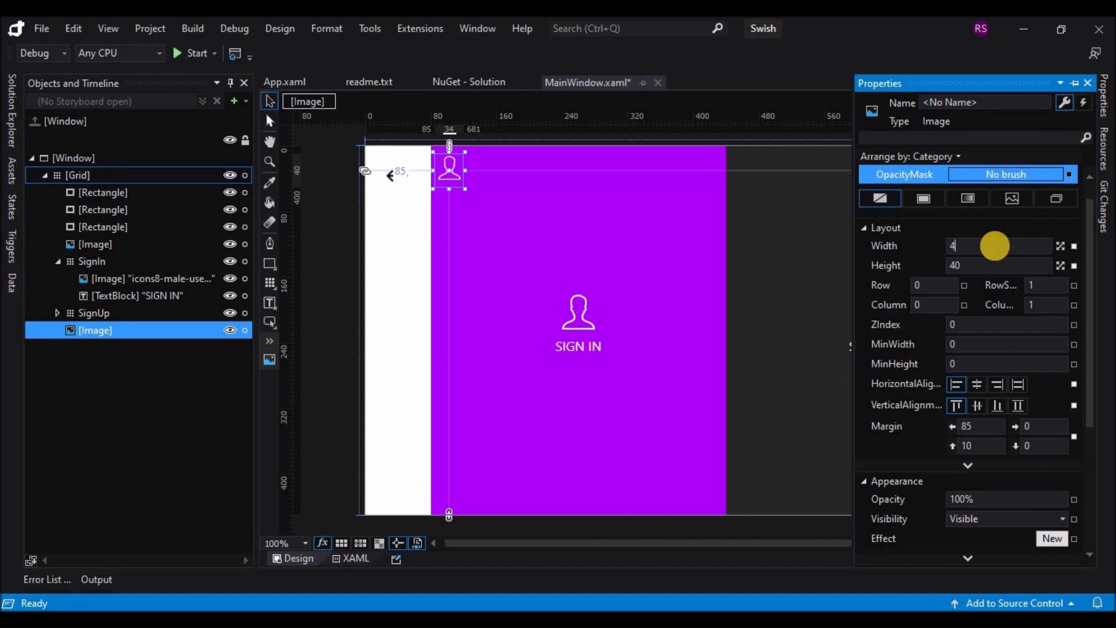
text(0)
key(Return)
click(546, 252)
click(445, 174)
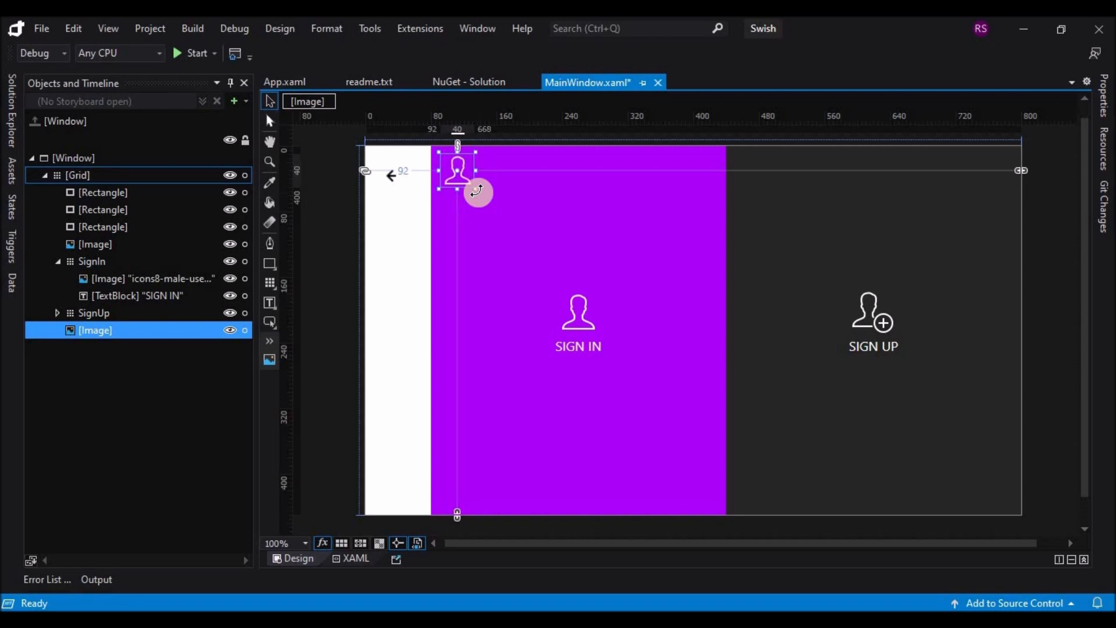
Duplicate the corner user icon onto the dark panel at left margin 451 and set its source to icons8-add-user-male-50, overwriting the existing file.
drag(459, 172, 765, 188)
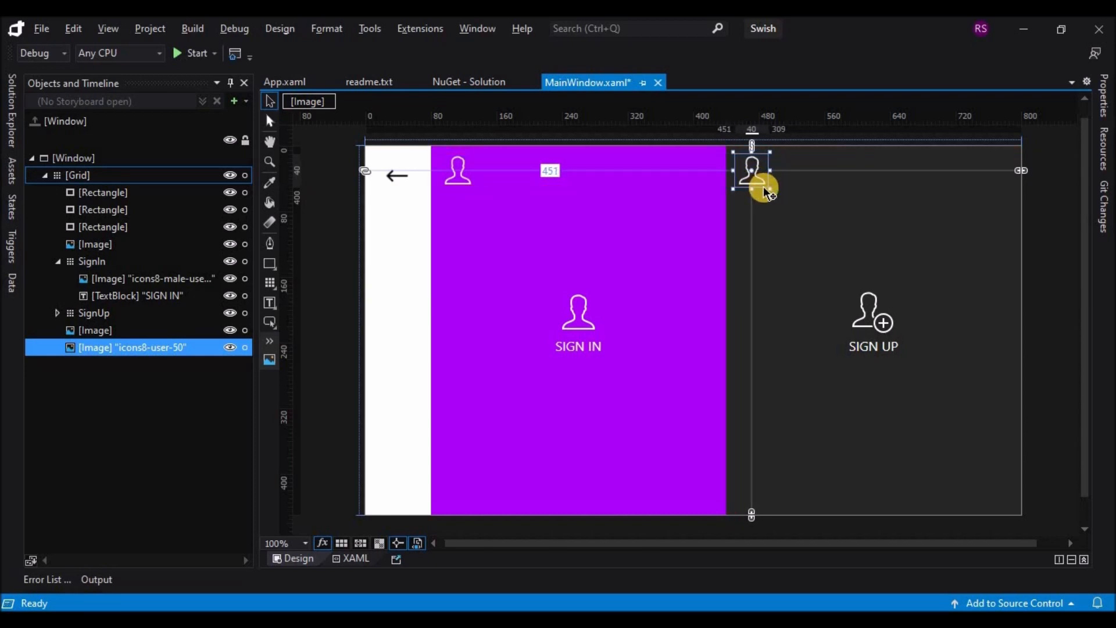
click(1107, 105)
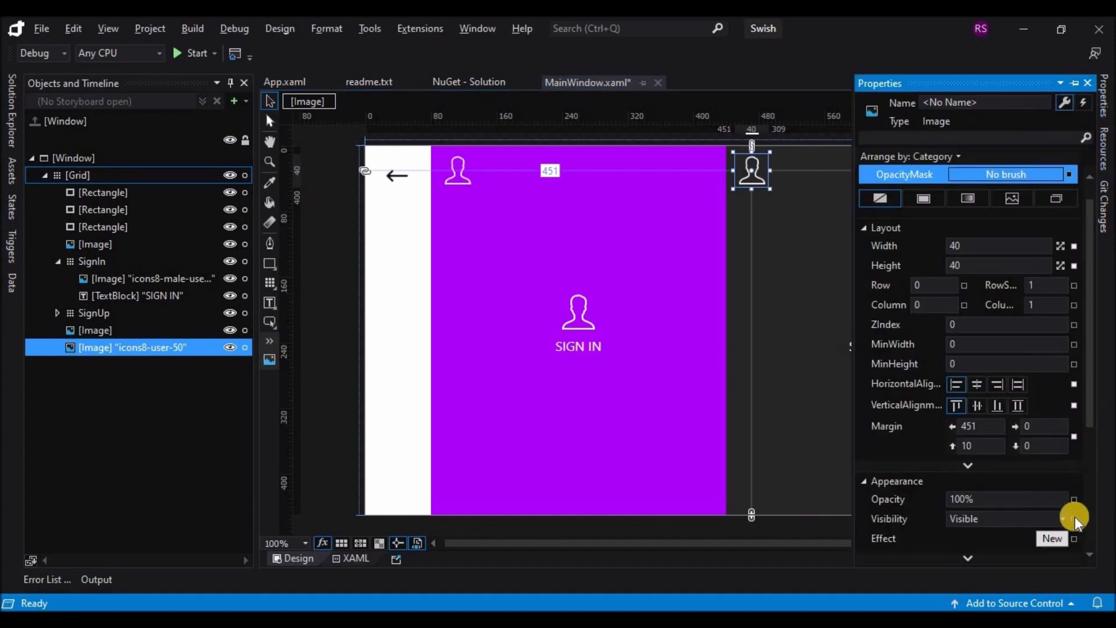
scroll(1075, 517, down, 3)
click(1059, 396)
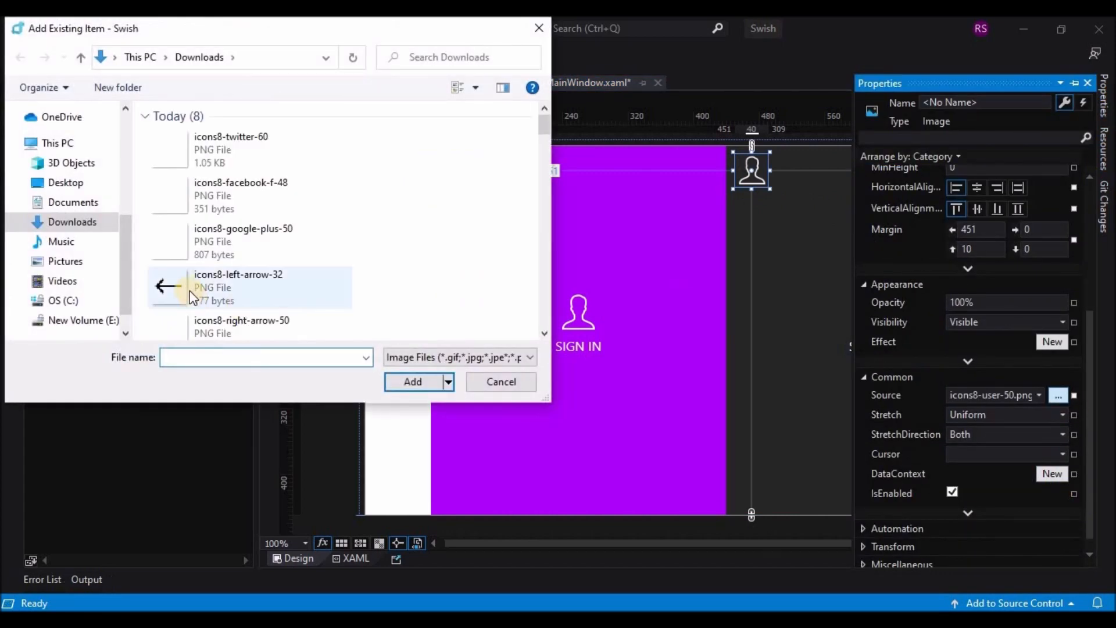
scroll(206, 261, down, 2)
click(188, 314)
click(413, 381)
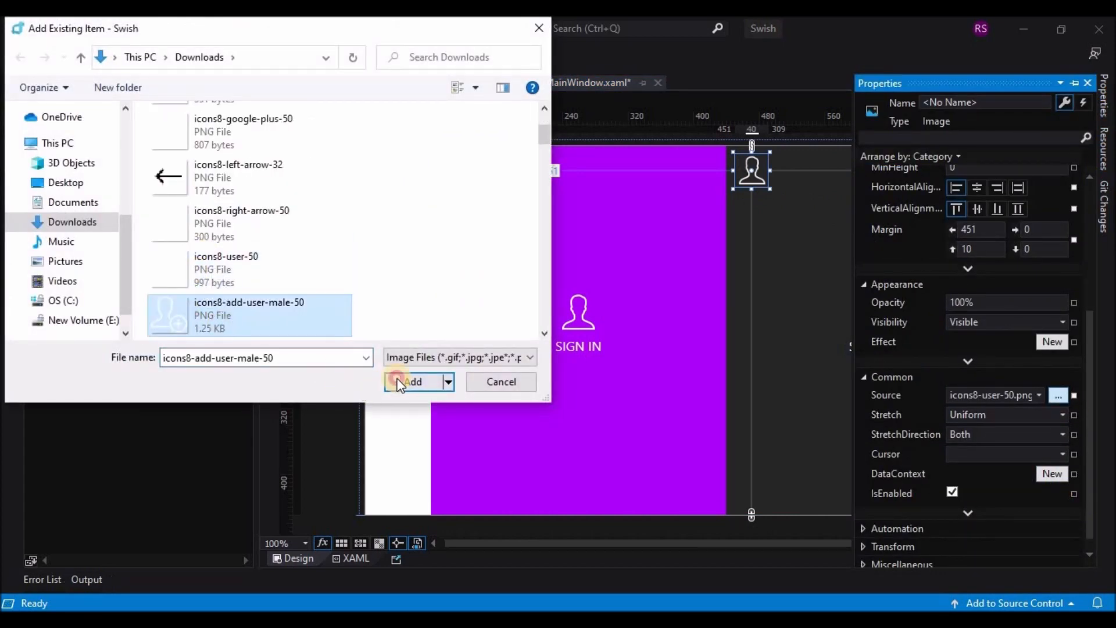
click(558, 358)
click(788, 328)
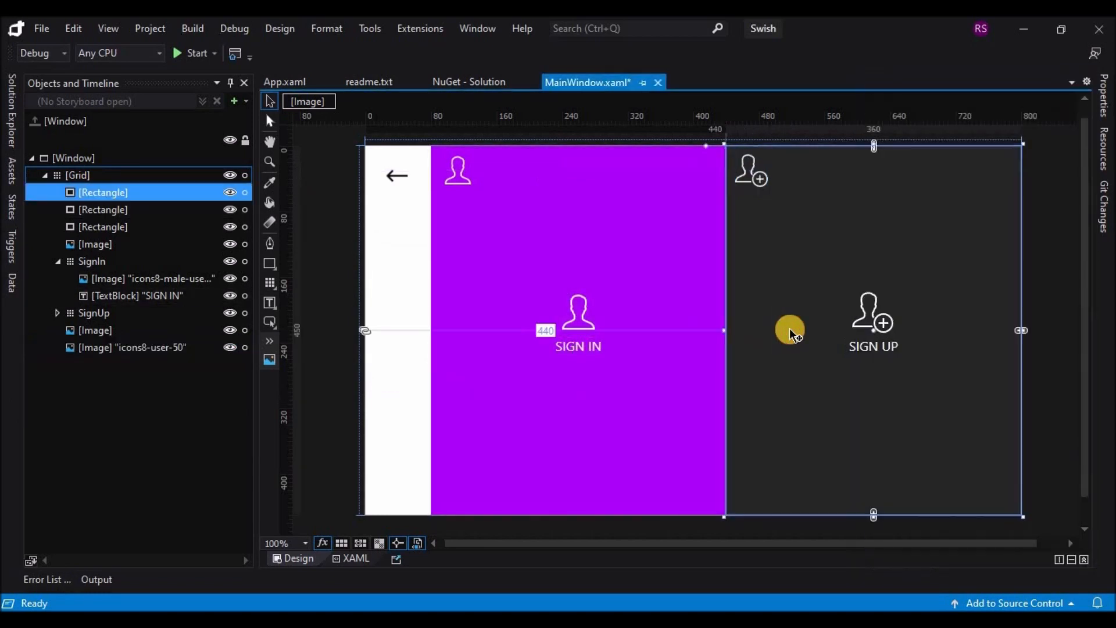
Set the visibility of both corner icons, on the purple and the dark panel, to Hidden.
click(464, 177)
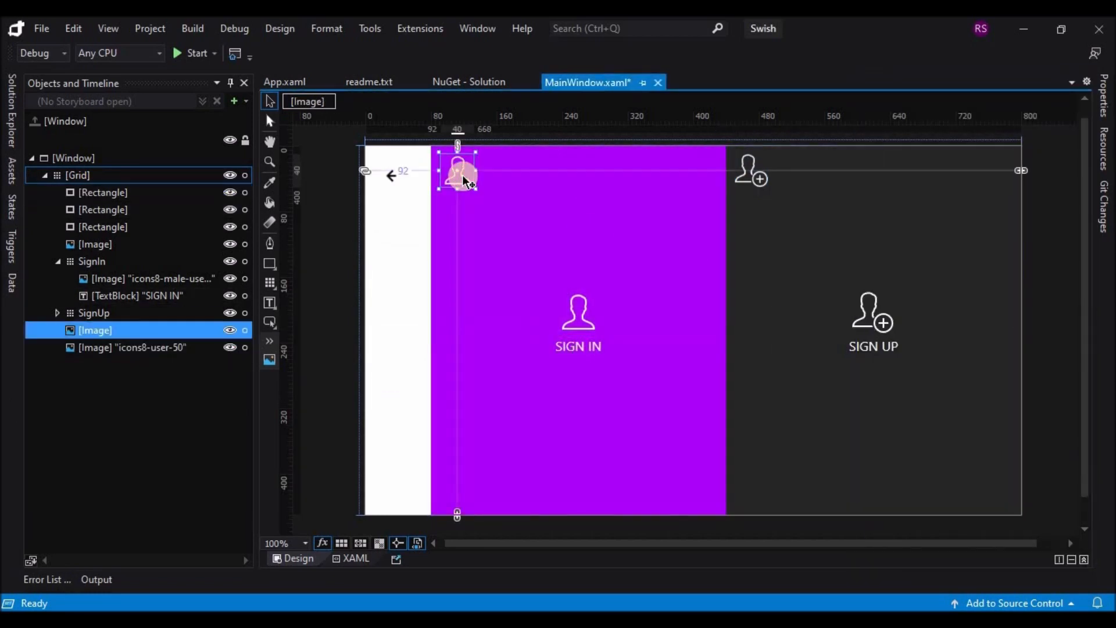
shift+click(759, 179)
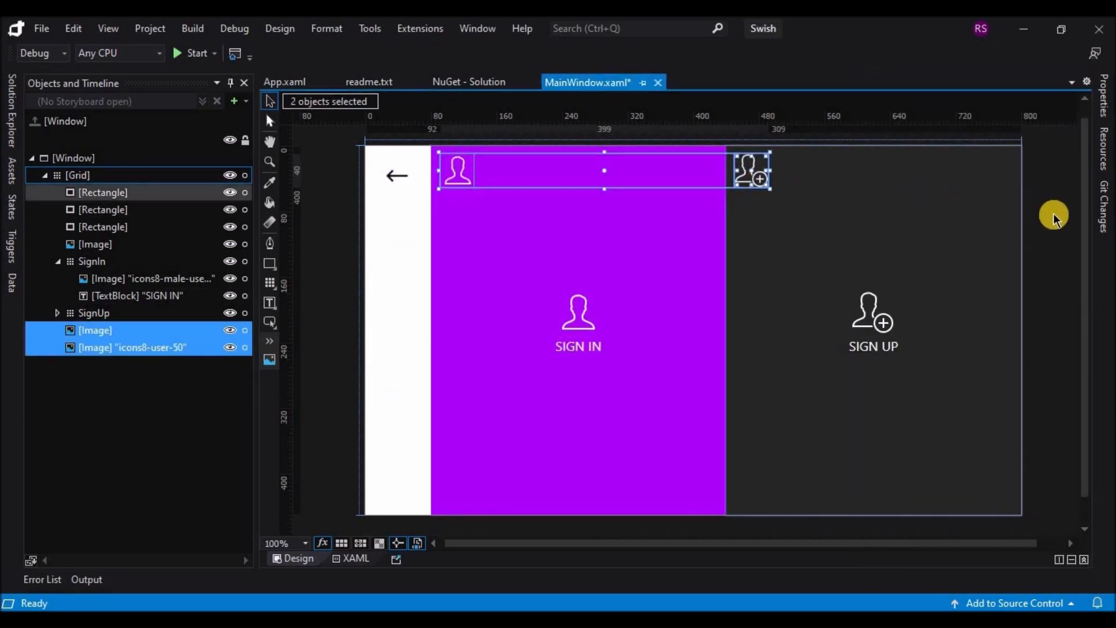
click(1103, 96)
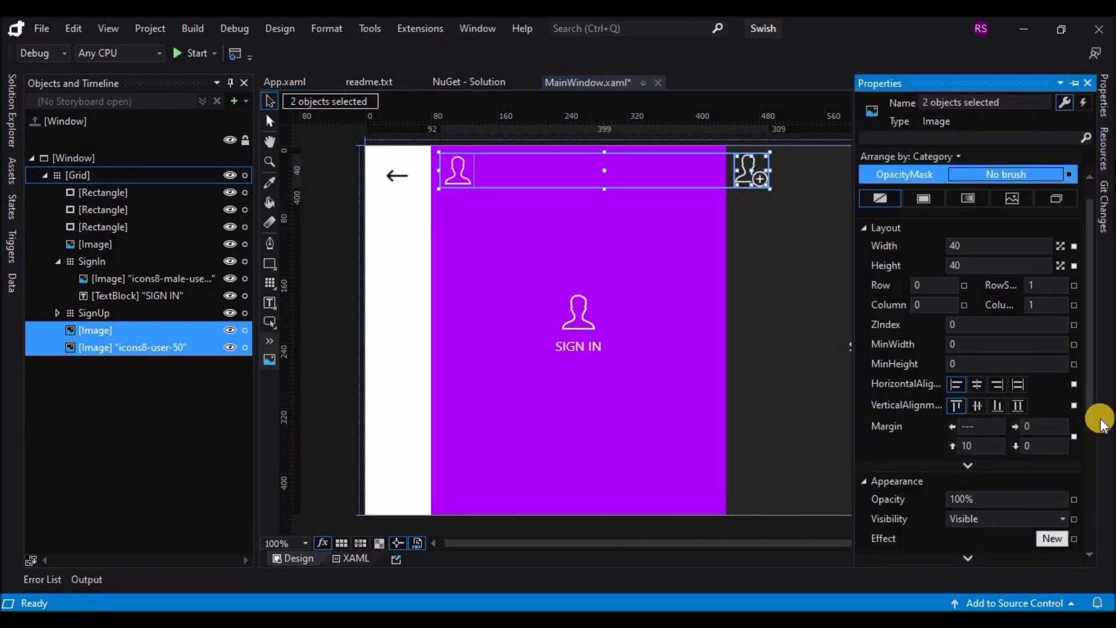
scroll(1096, 471, down, 1)
scroll(1094, 472, down, 3)
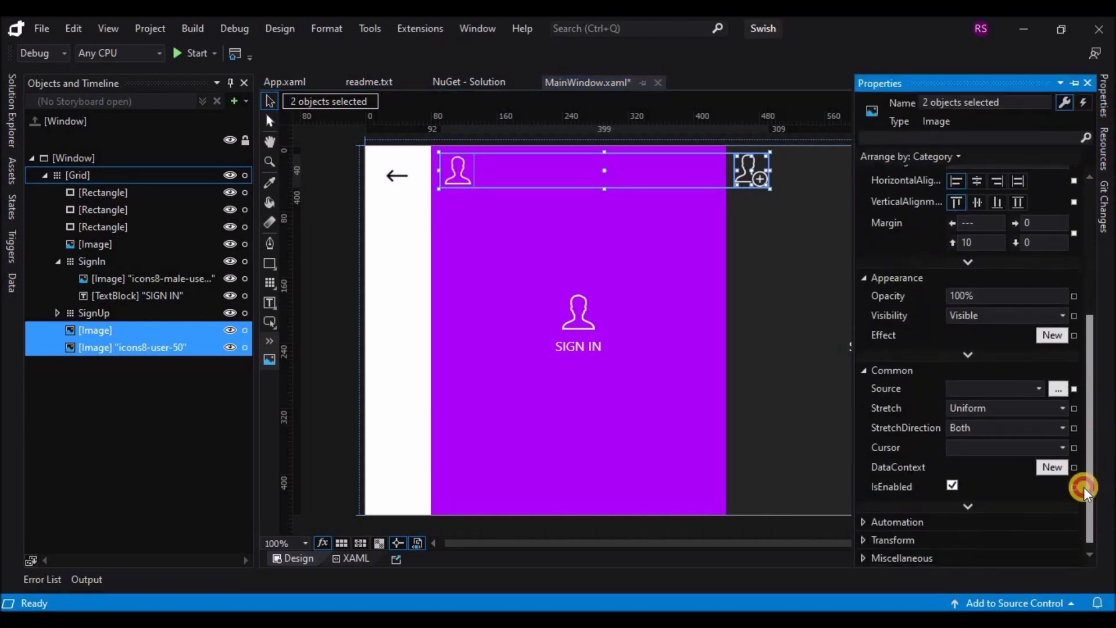
click(1016, 326)
click(991, 352)
click(753, 309)
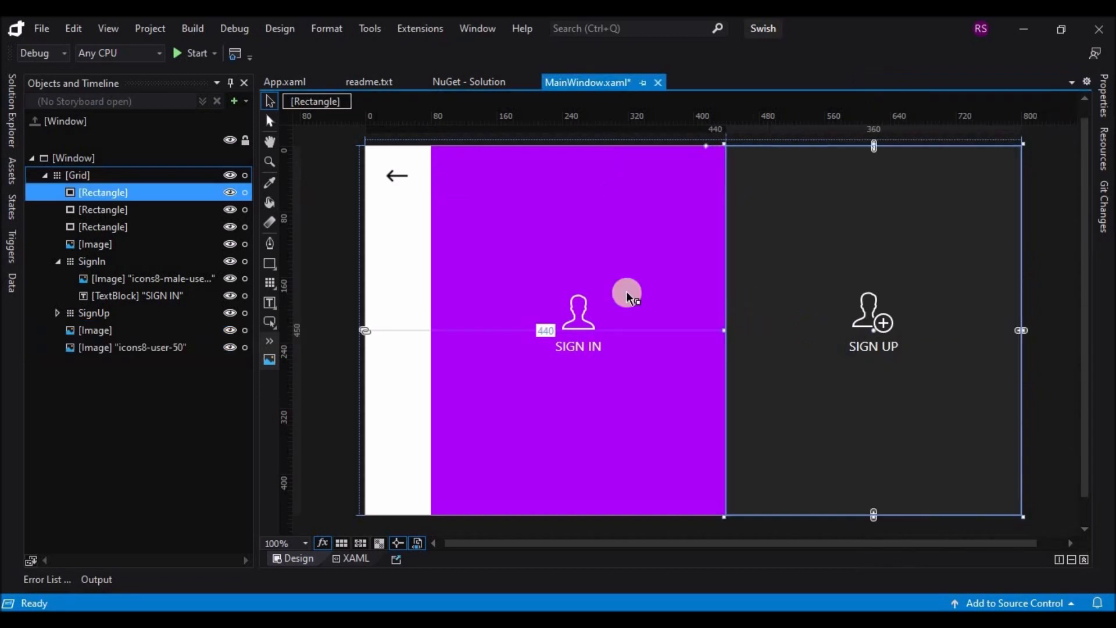
Set the visibility of the SignIn grid to Hidden.
click(57, 265)
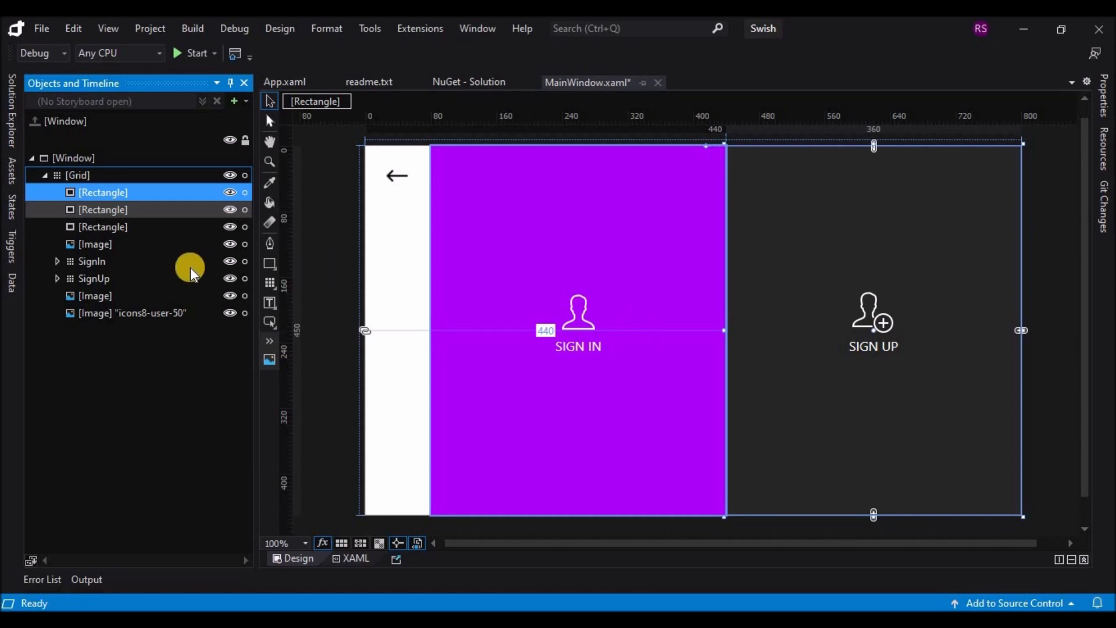
click(114, 262)
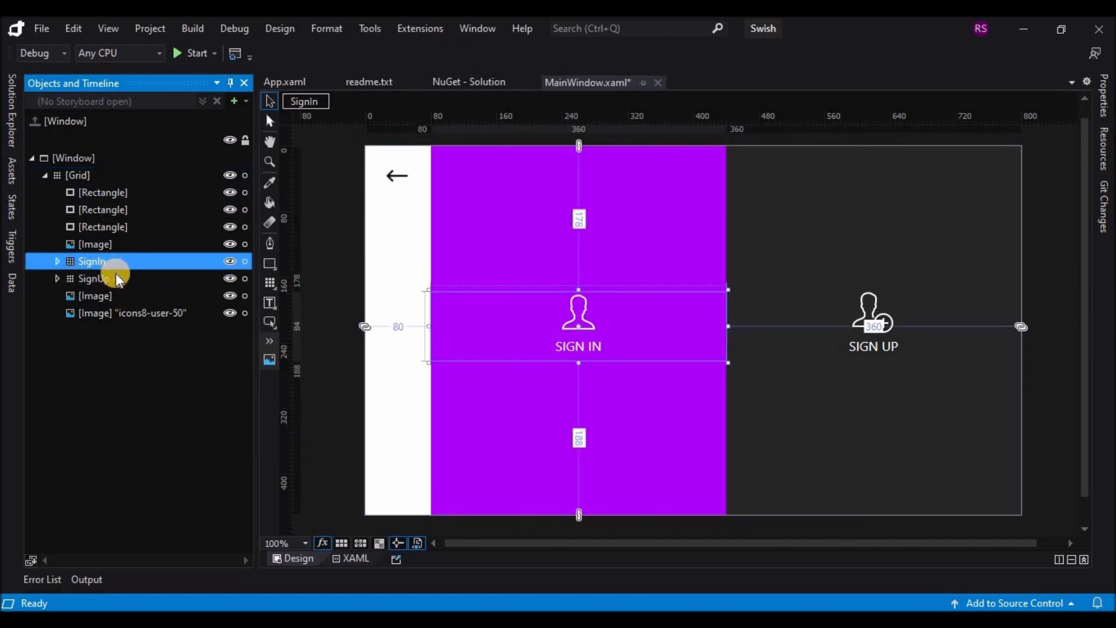
click(116, 281)
click(110, 260)
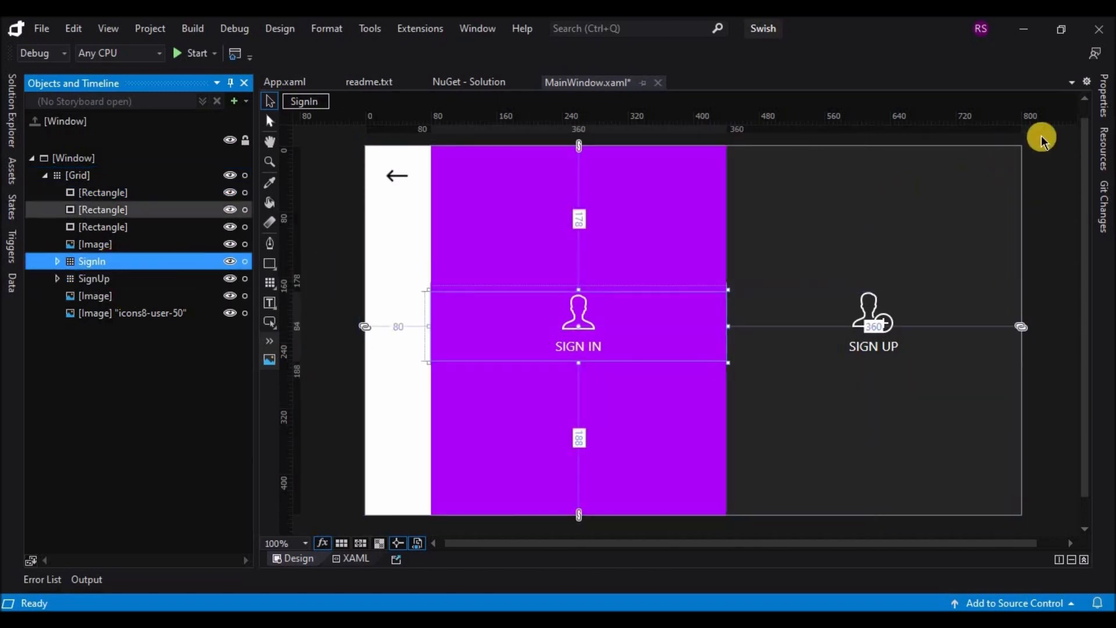
click(1102, 99)
drag(1093, 299, 1089, 431)
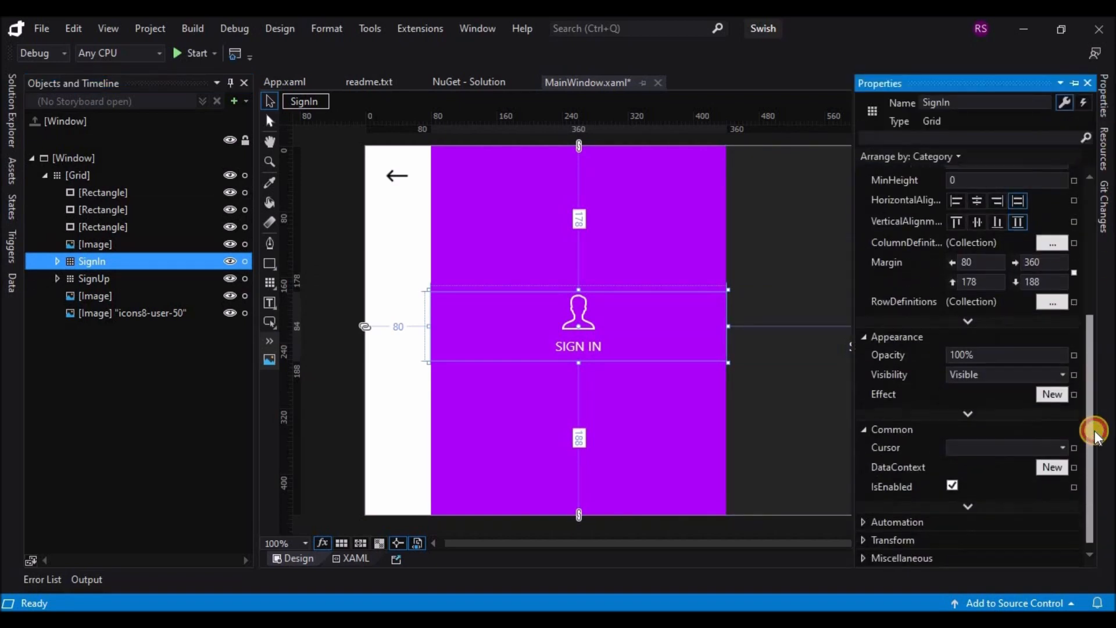
click(1059, 374)
click(1006, 402)
Set the visibility of the SignUp grid to Hidden.
click(139, 280)
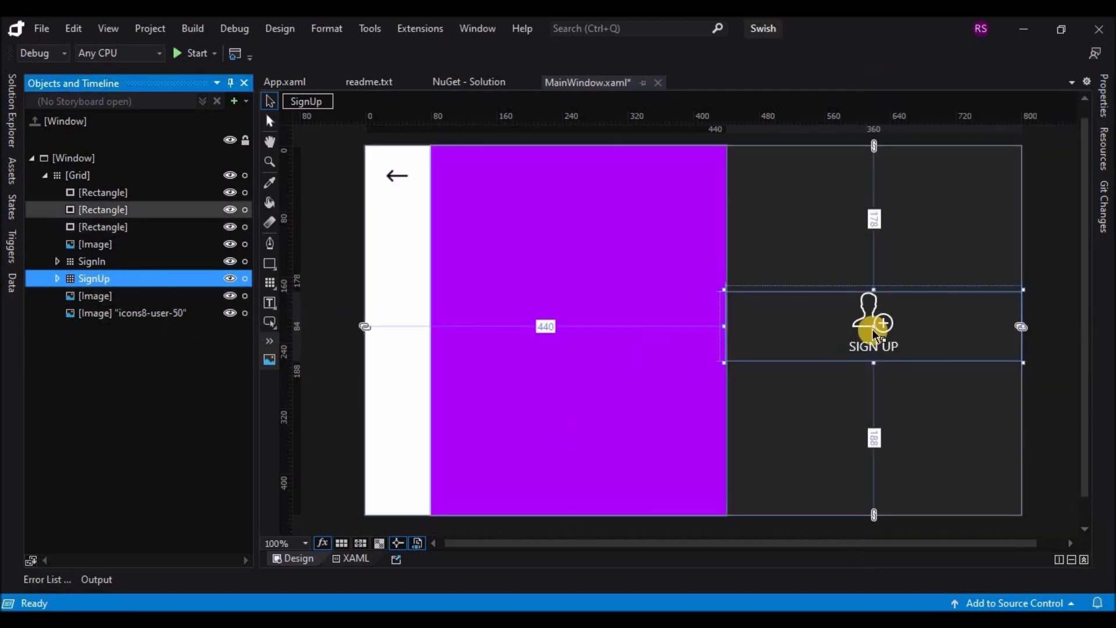
click(1101, 96)
click(1047, 375)
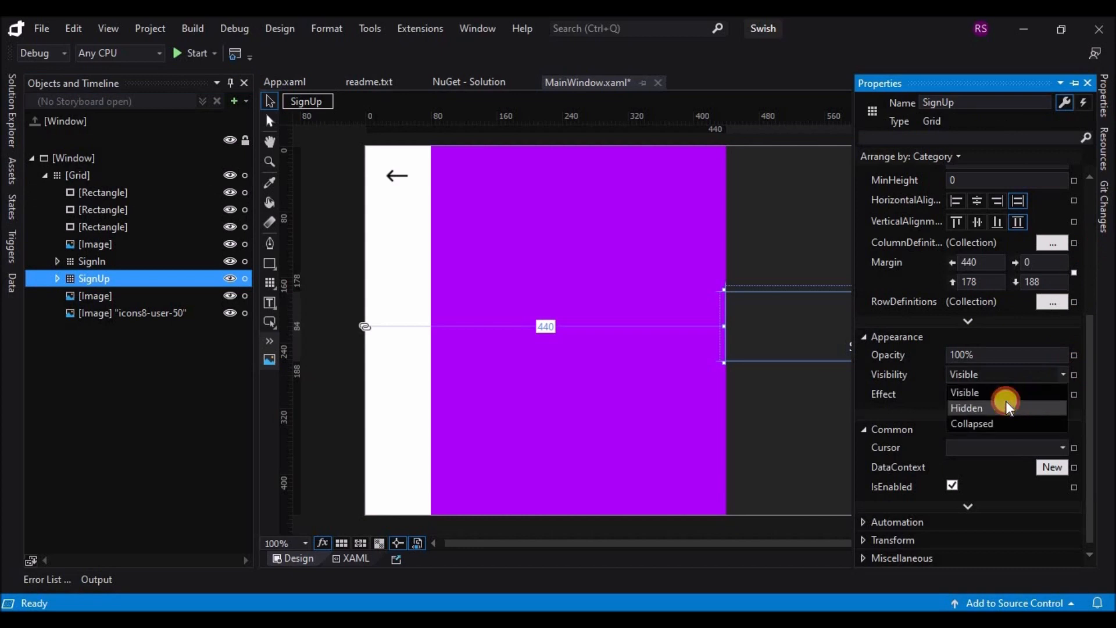
click(1007, 407)
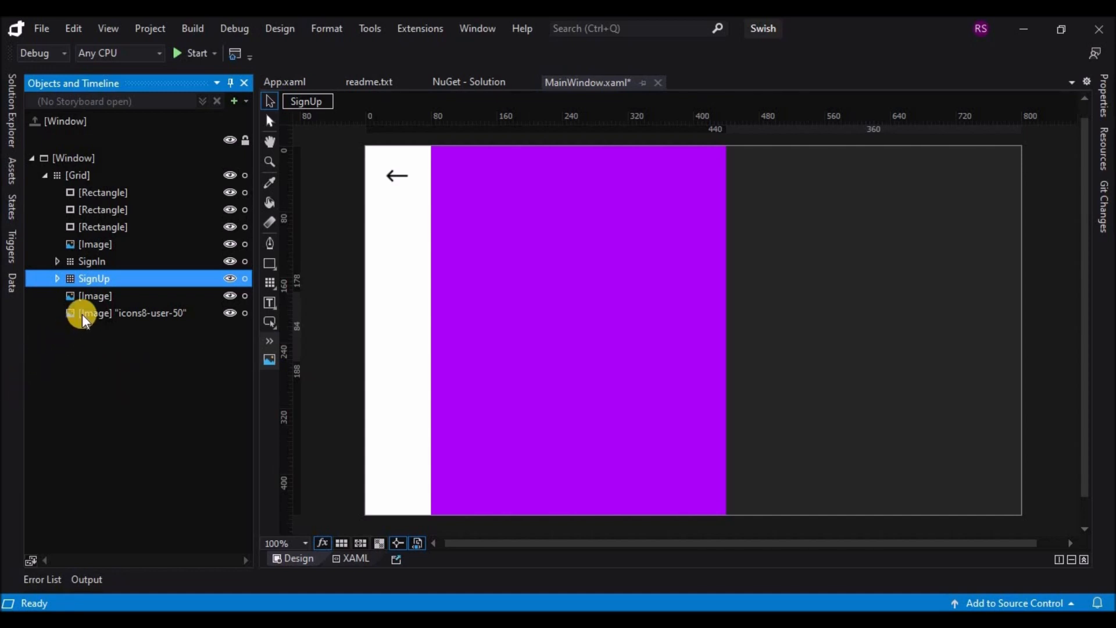
Add a text block reading SIGN IN to the main grid, spanning the upper purple panel's full width at left margin 80, about 27 high.
click(74, 177)
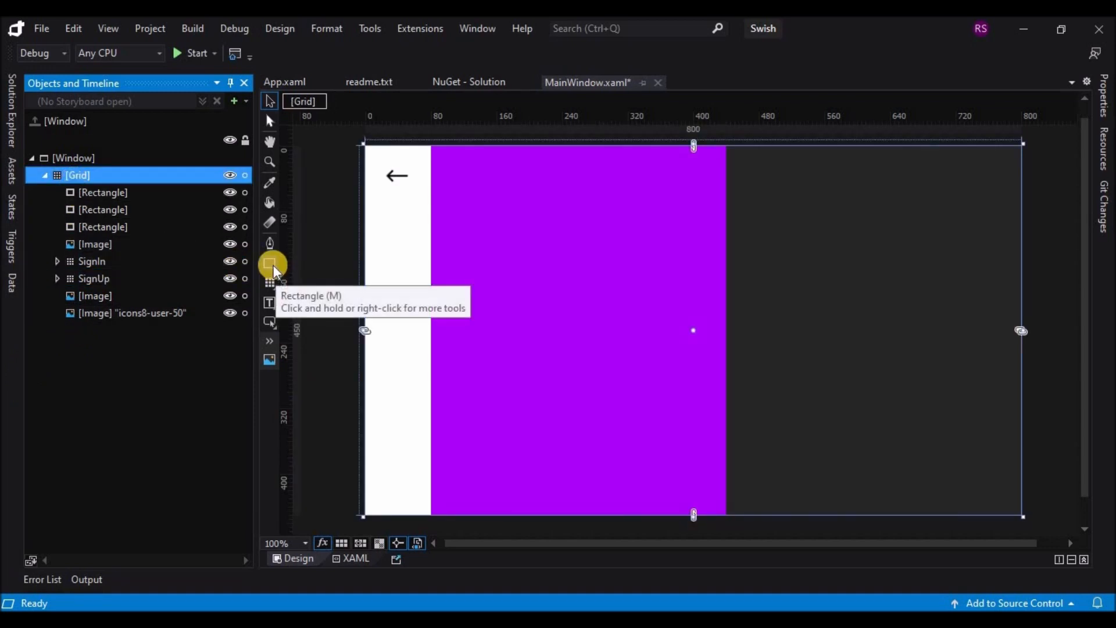
click(270, 303)
mouse_move(479, 197)
mouse_down()
mouse_move(553, 221)
mouse_move(726, 220)
mouse_up()
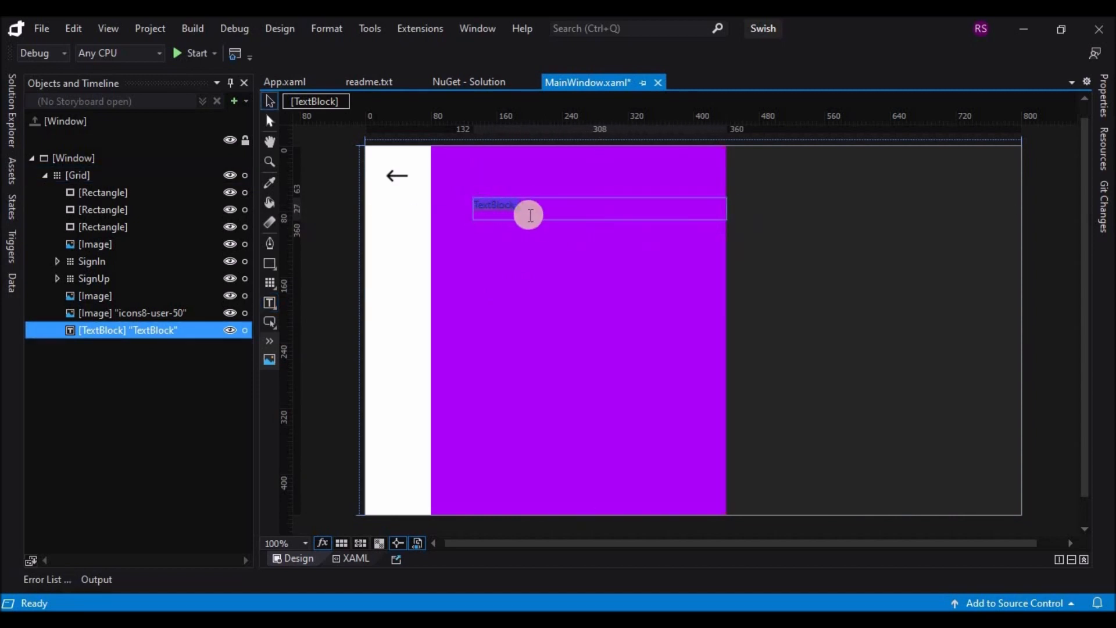
click(485, 250)
click(499, 212)
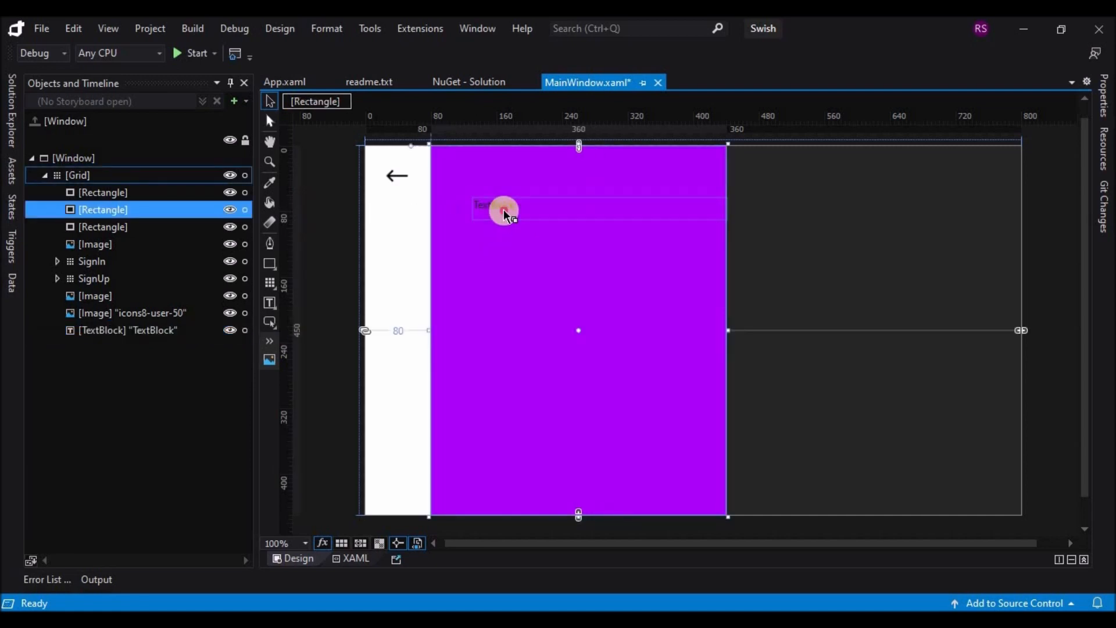
click(503, 209)
drag(473, 209, 431, 210)
double_click(474, 211)
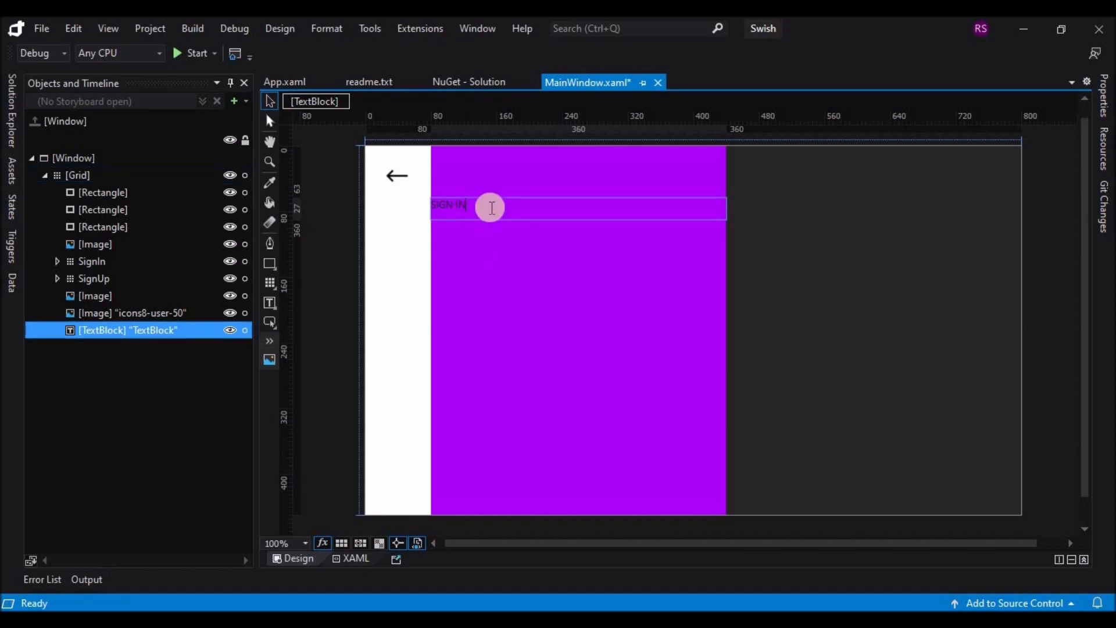
Set the foreground colour of the new SIGN IN heading text to white (#FFFFFFFF).
drag(489, 204, 434, 205)
click(1107, 114)
click(974, 212)
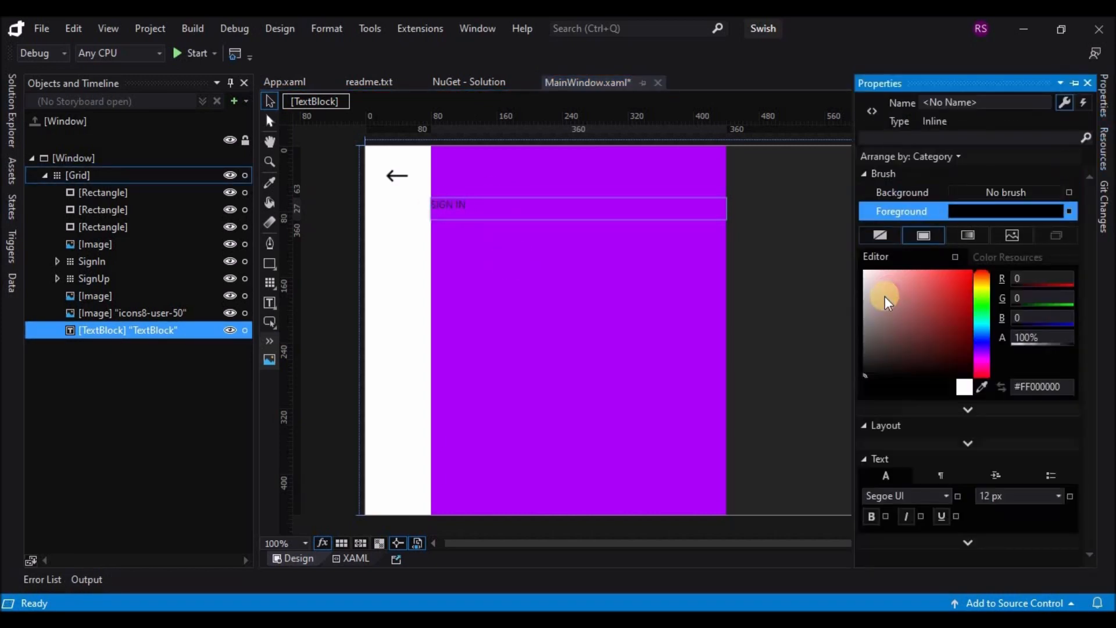
drag(885, 295, 834, 257)
Set the font size of the new SIGN IN heading to 20 px and select its text block.
click(1055, 501)
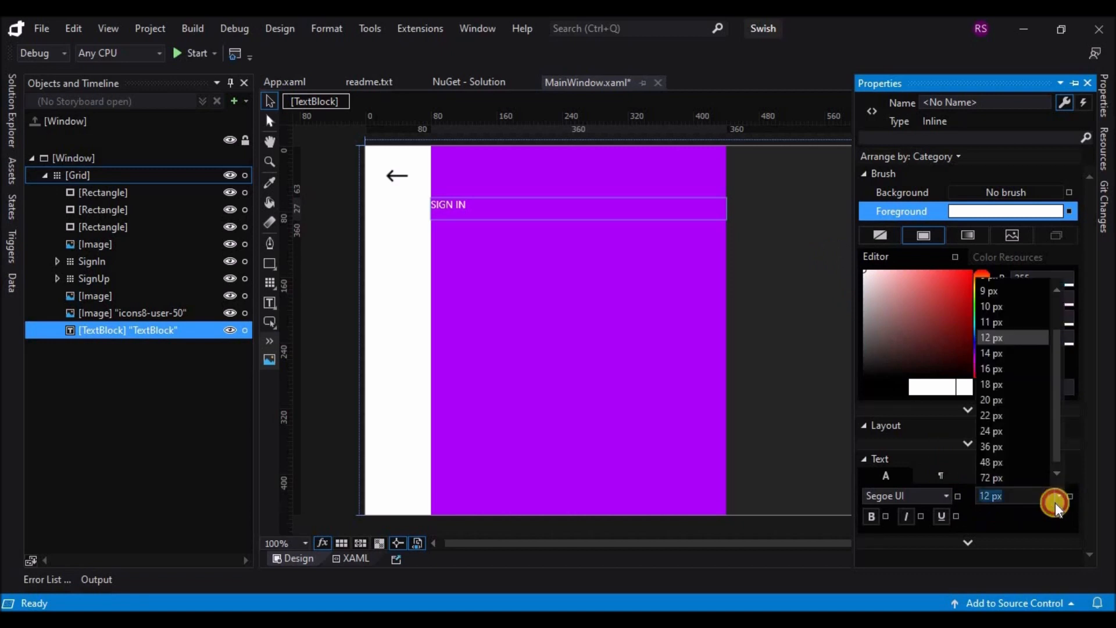
click(1003, 368)
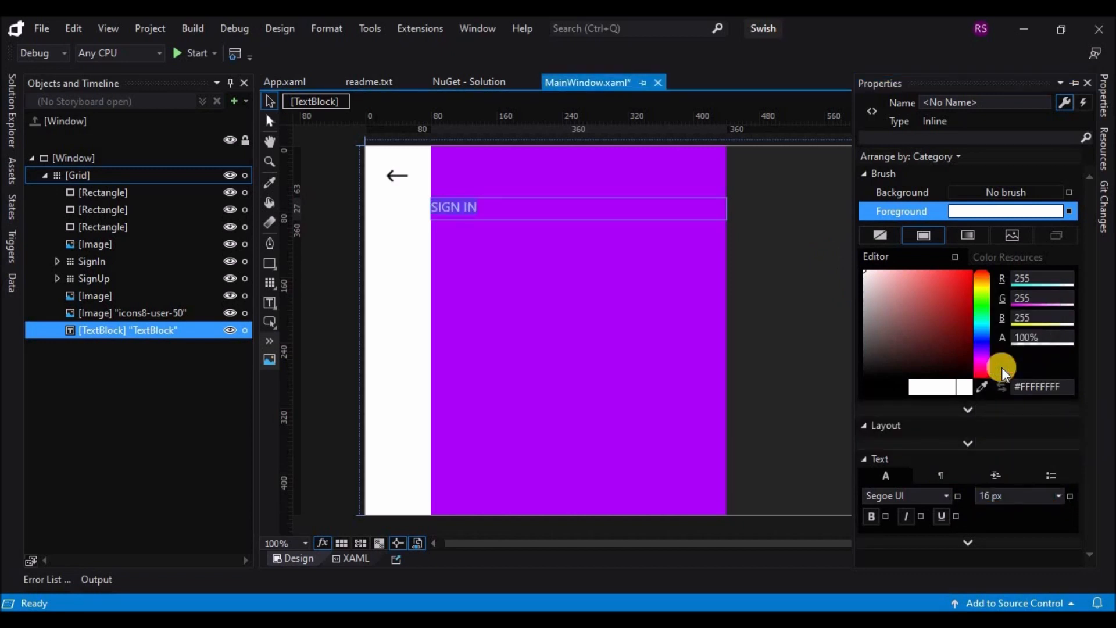
click(1056, 495)
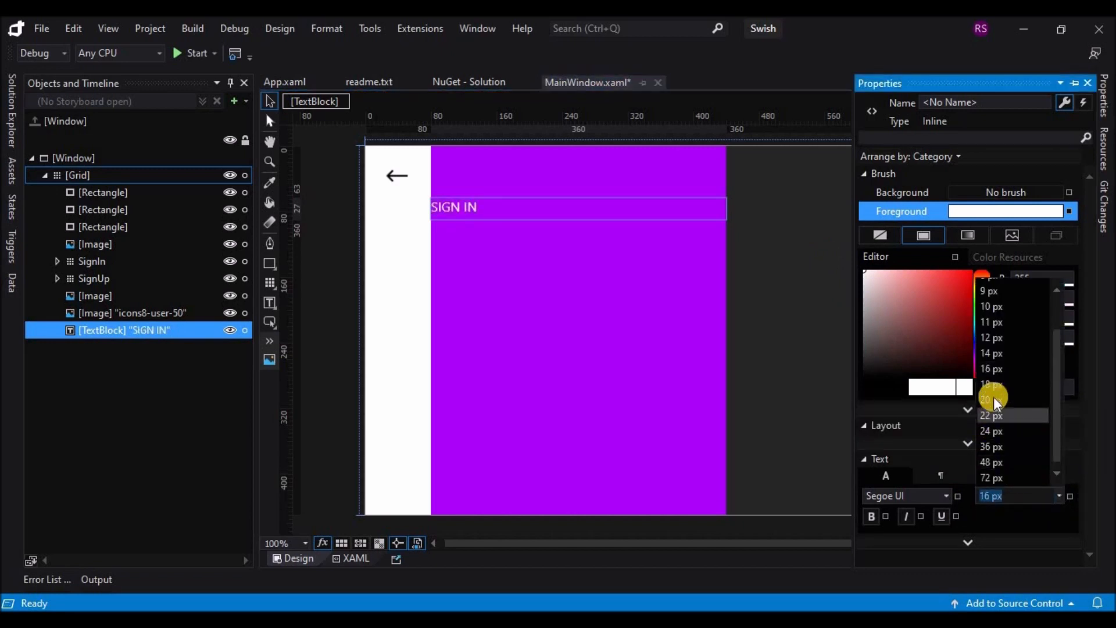
click(993, 386)
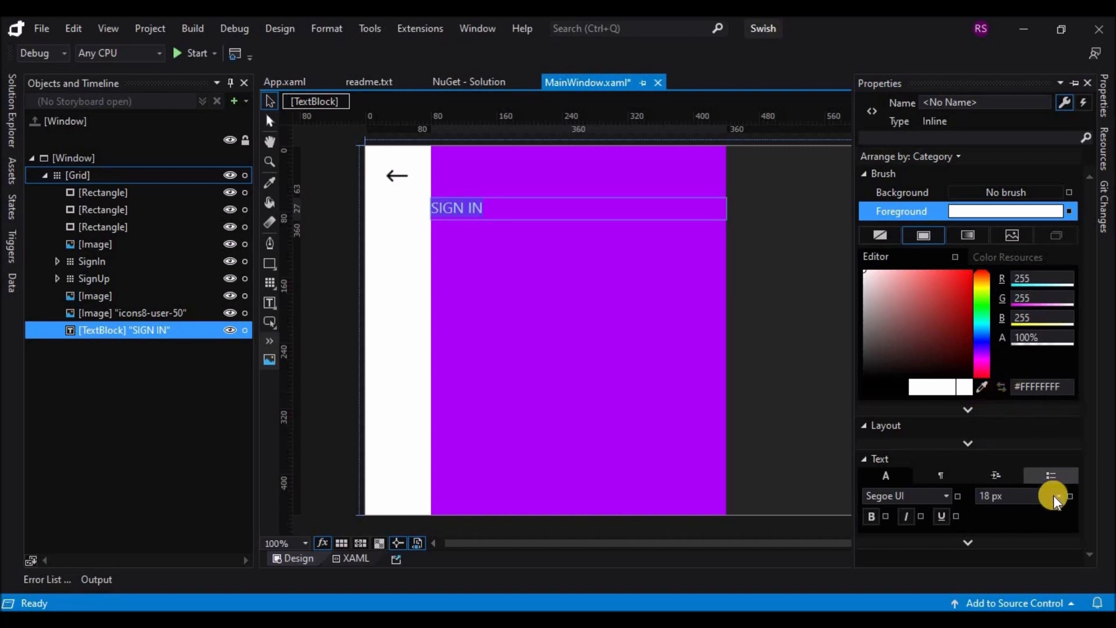
click(1055, 495)
click(992, 396)
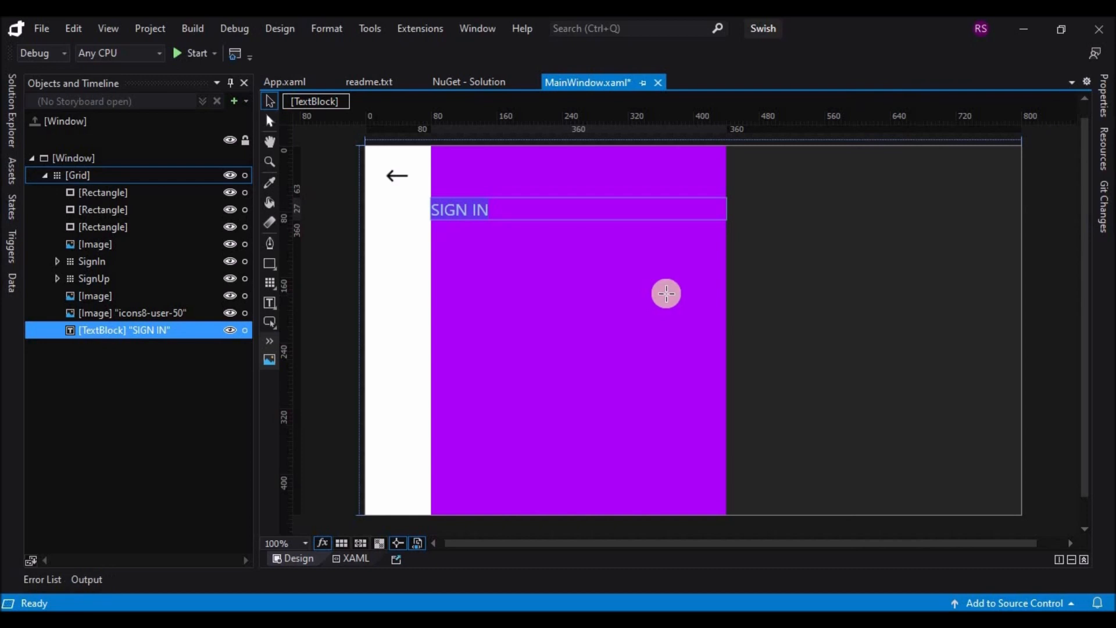
click(464, 243)
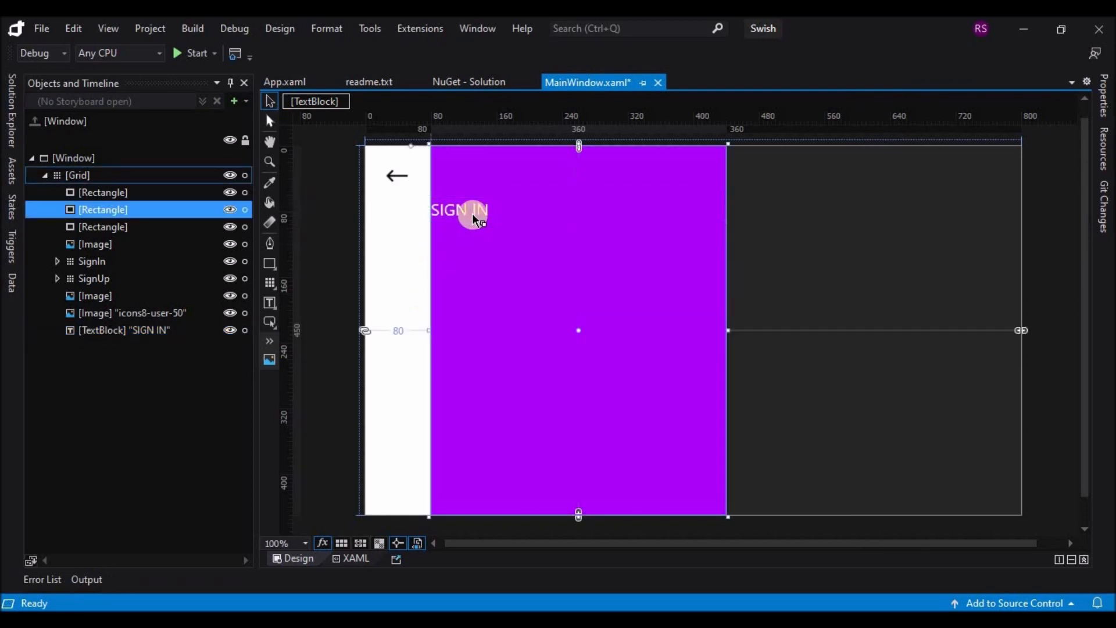
click(476, 217)
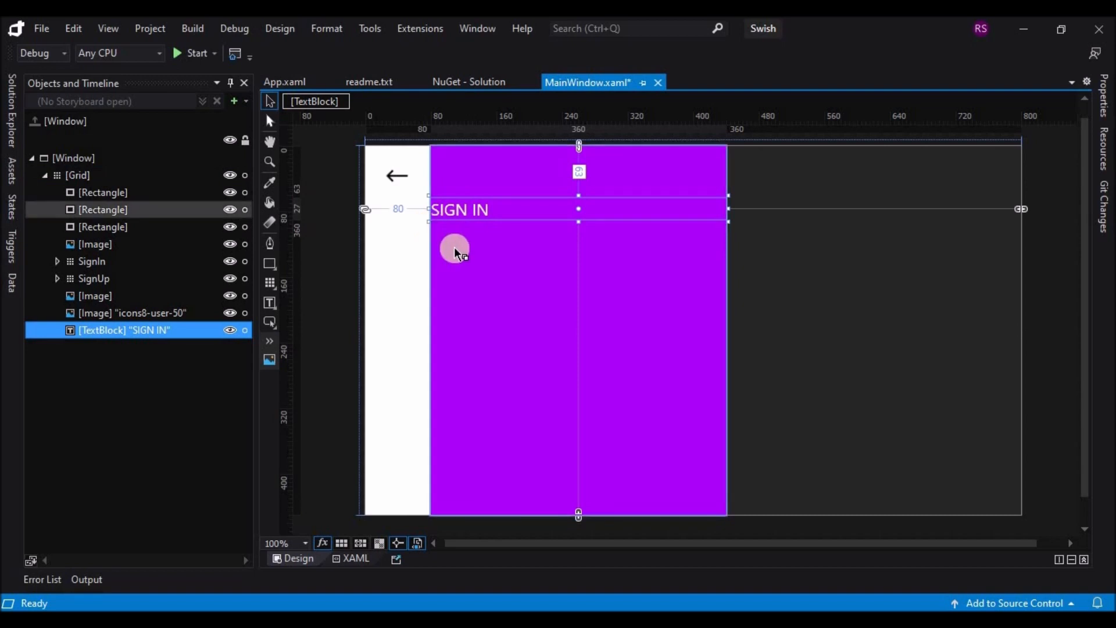
Show the window's XAML, and in the browser copy the title and placeholder sample from the HandyControl documentation for the TextBox extended control.
click(356, 558)
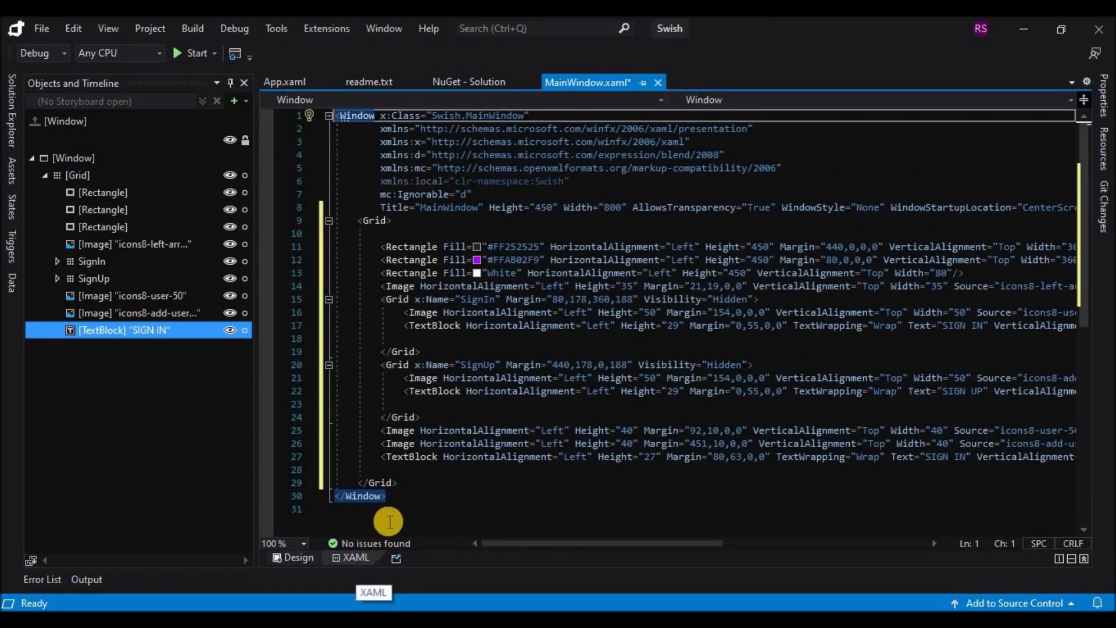
click(401, 471)
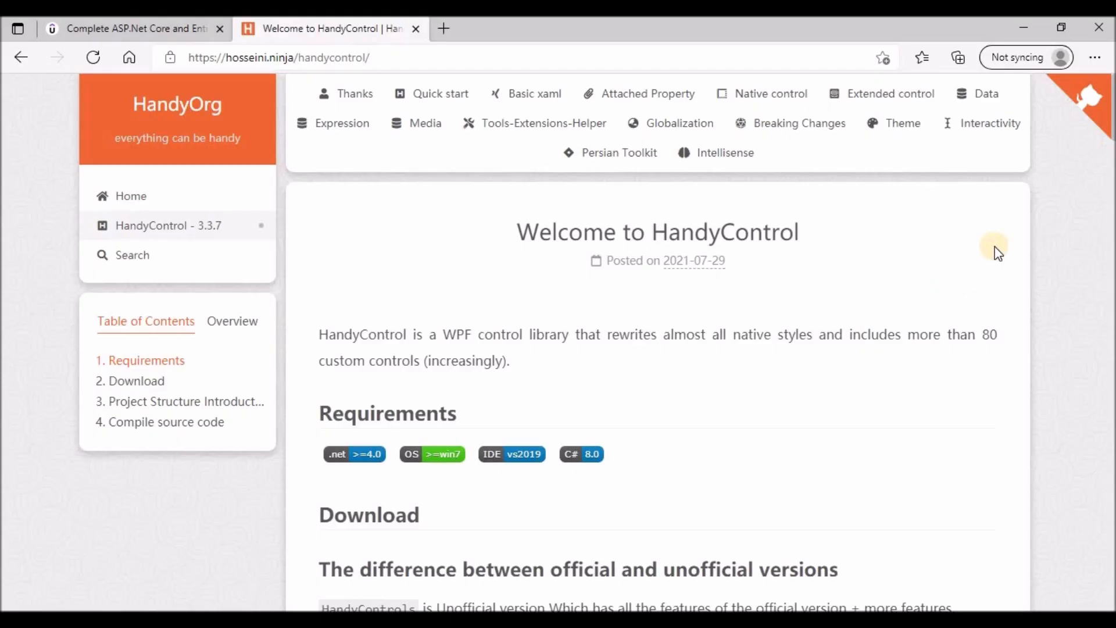
click(906, 95)
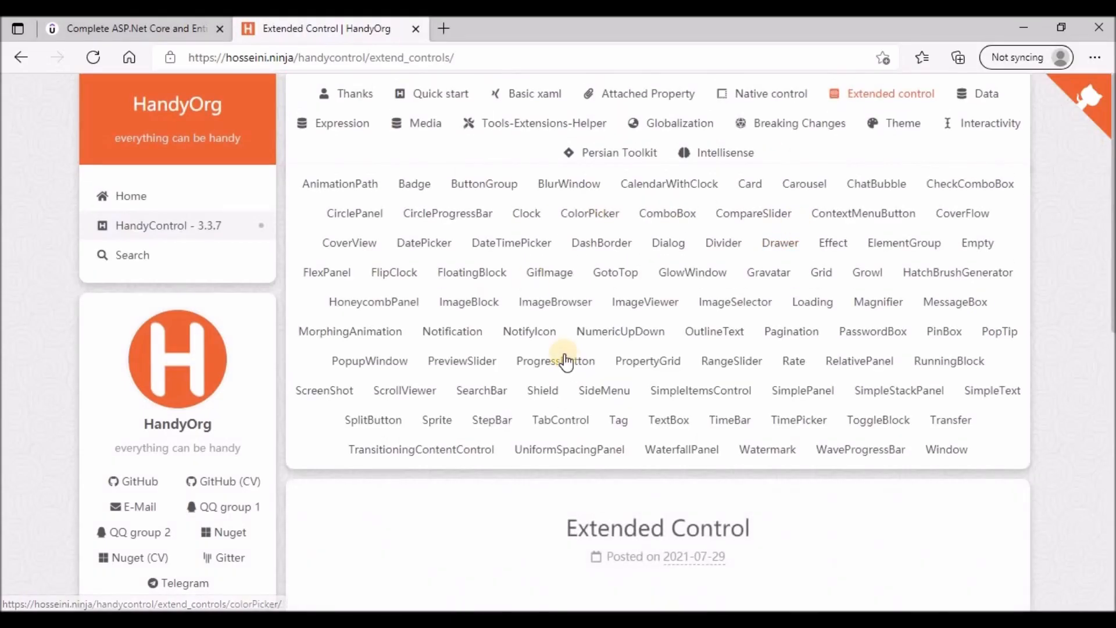
click(653, 429)
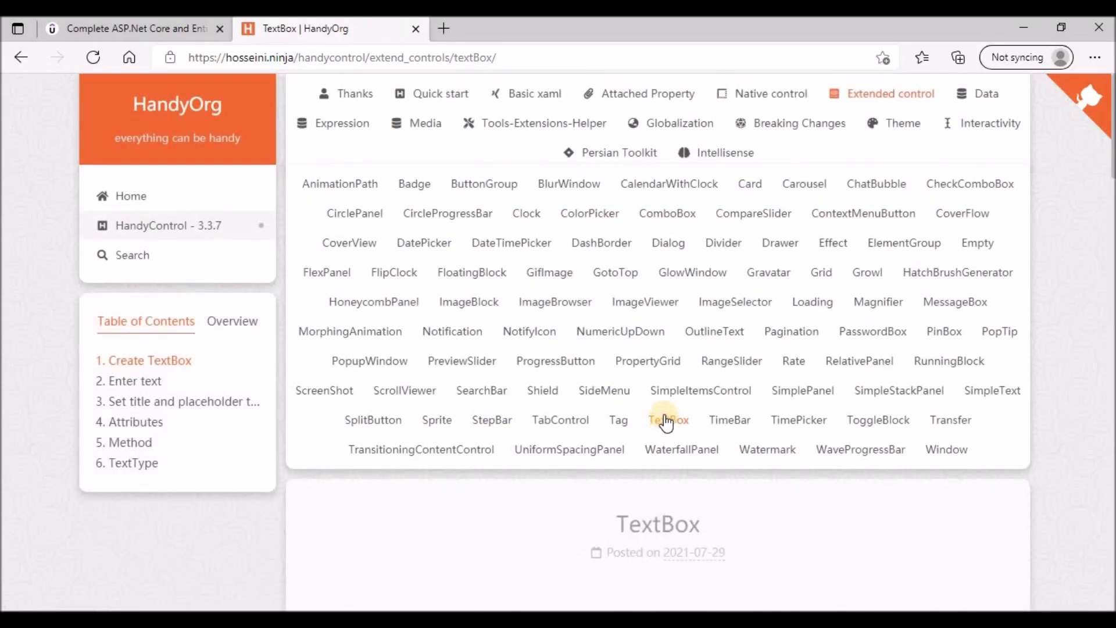
scroll(667, 420, down, 3)
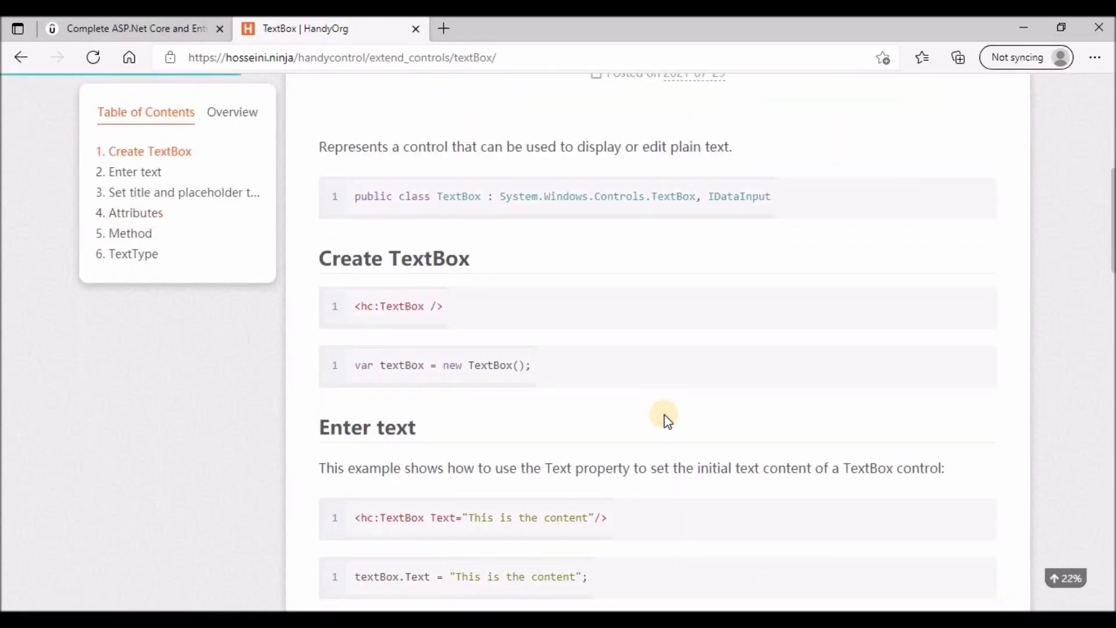
scroll(667, 419, down, 10)
drag(358, 363, 702, 394)
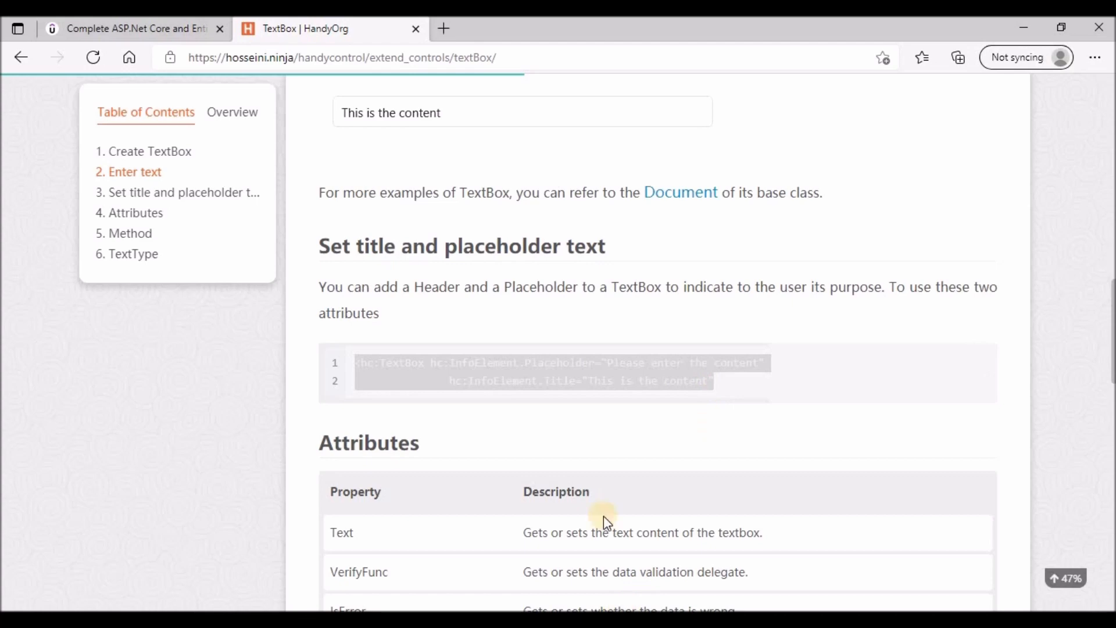
Return to MainWindow.xaml and paste the copied hc:TextBox placeholder and title sample below the last SIGN IN TextBlock.
scroll(600, 516, down, 20)
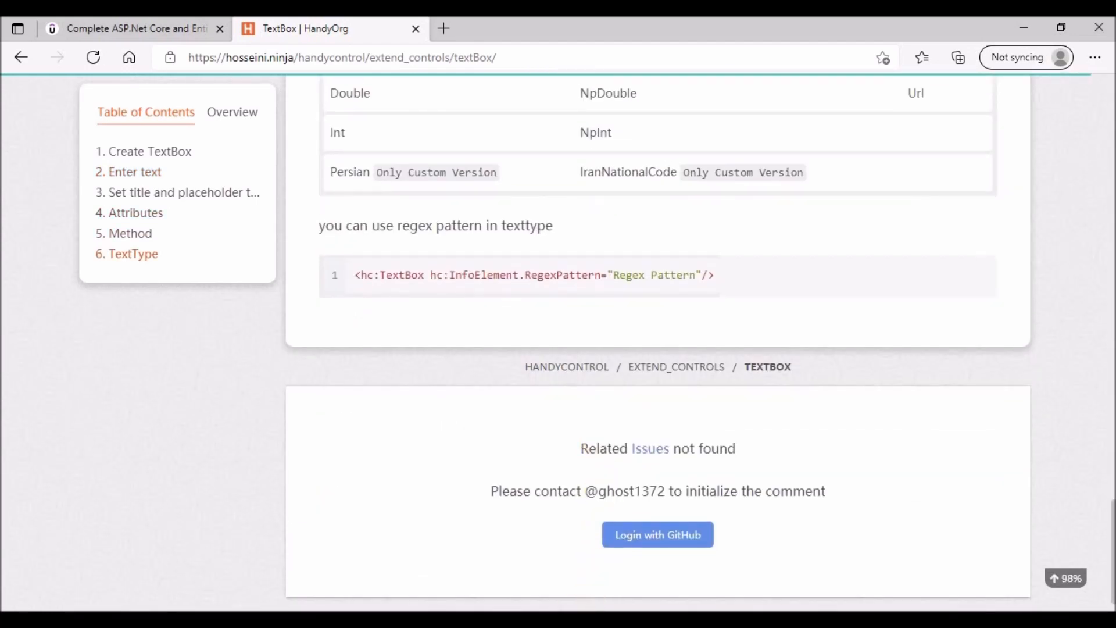
key(alt+Tab)
text(<hc:TextBox hc:InfoElement.Placeholder="Please enter the content" hc:InfoElement.Title="This is the content")
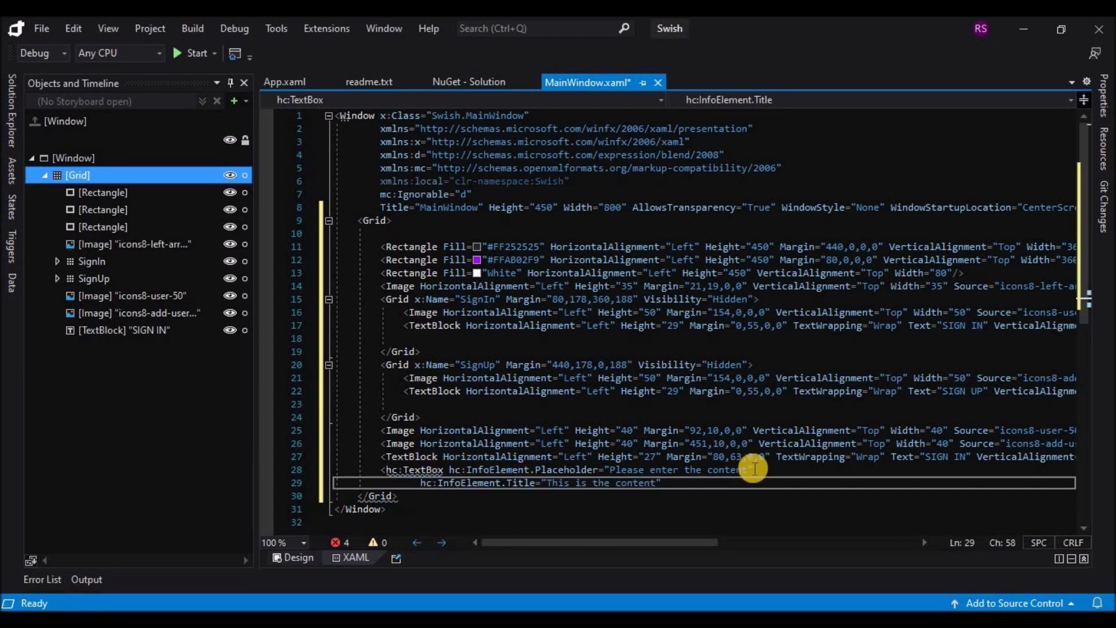
click(286, 82)
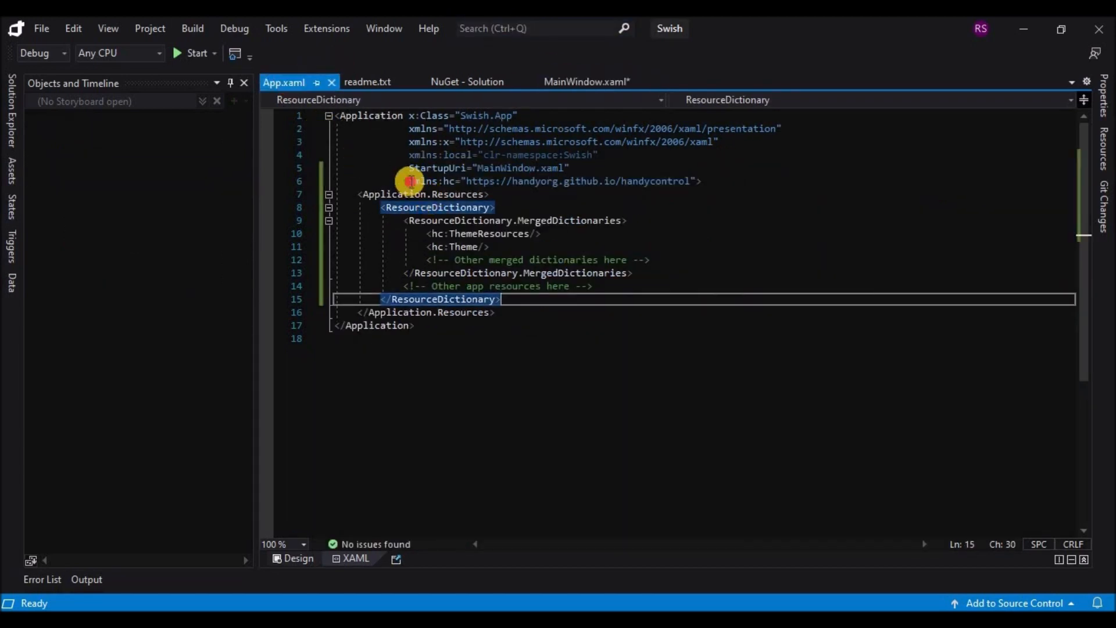
drag(408, 181, 696, 181)
click(570, 82)
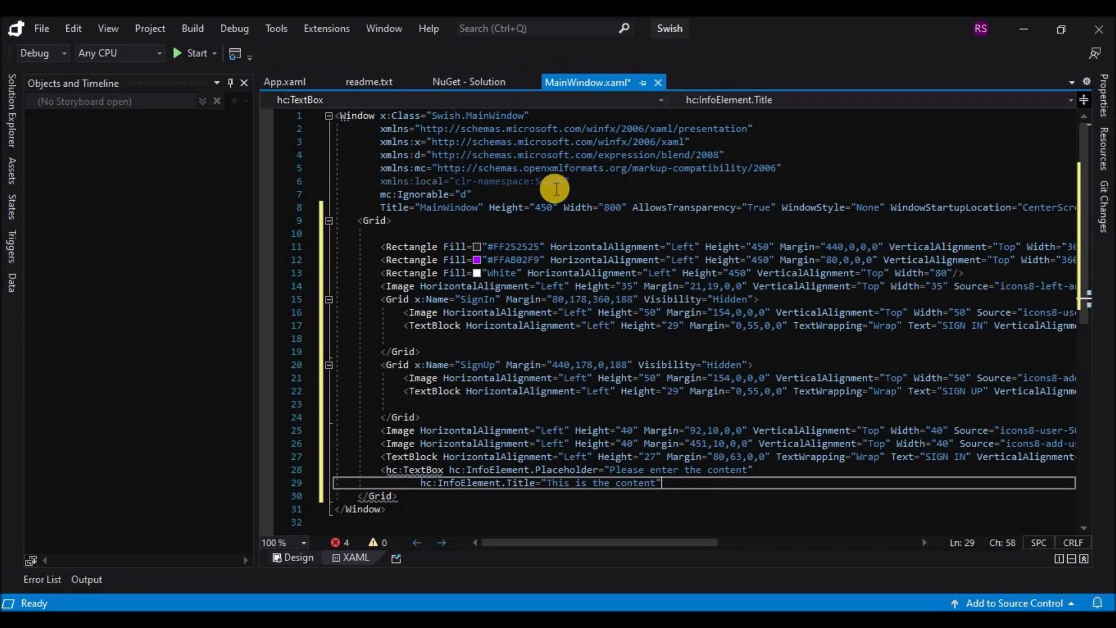
click(573, 182)
key(End)
key(Return)
text(xmlns:hc="https://handyorg.github.io/handycontrol")
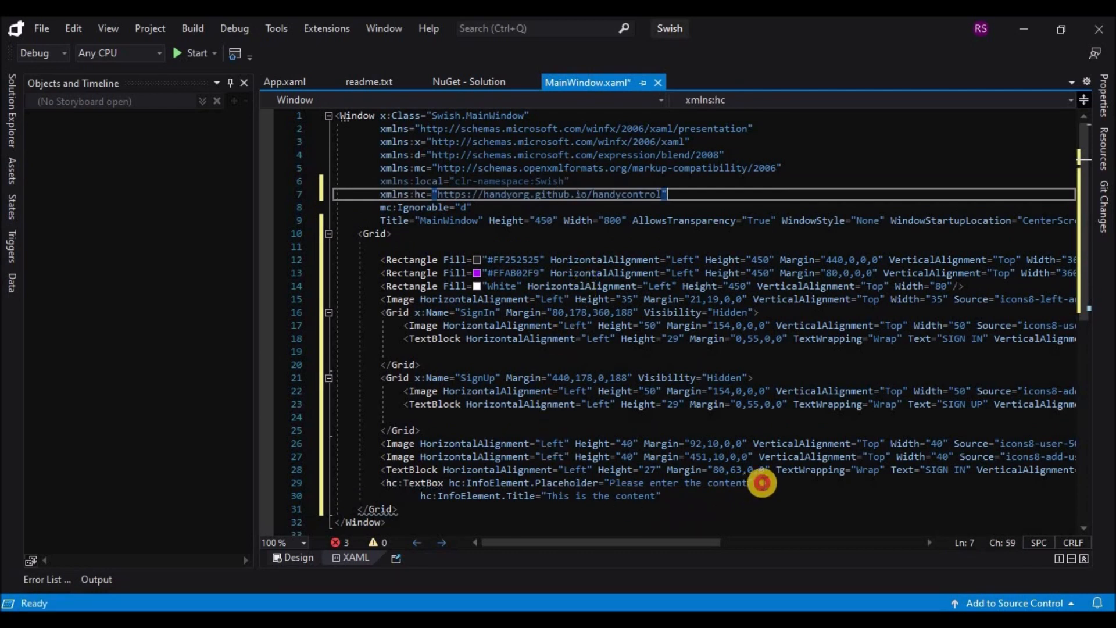
Delete the hc:InfoElement.Title attribute from the pasted hc:TextBox and close the element, keeping only its placeholder attribute.
click(756, 482)
drag(420, 497, 647, 496)
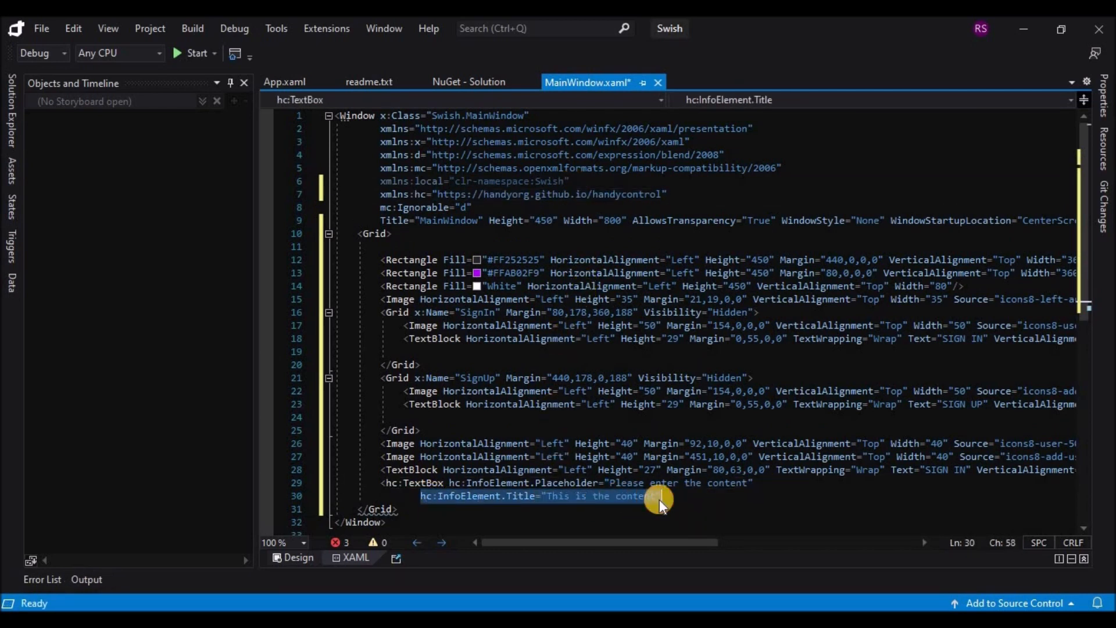
key(BackSpace)
click(763, 484)
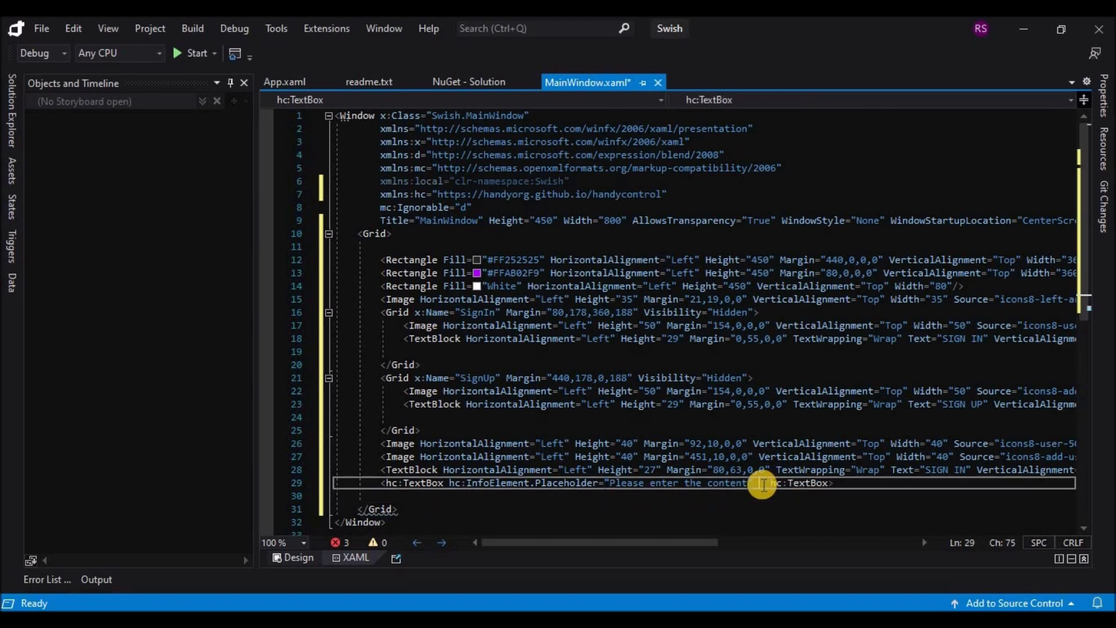
click(606, 511)
In the design view, shrink the new text box from its full-window size to about 201 × 36 px.
click(302, 552)
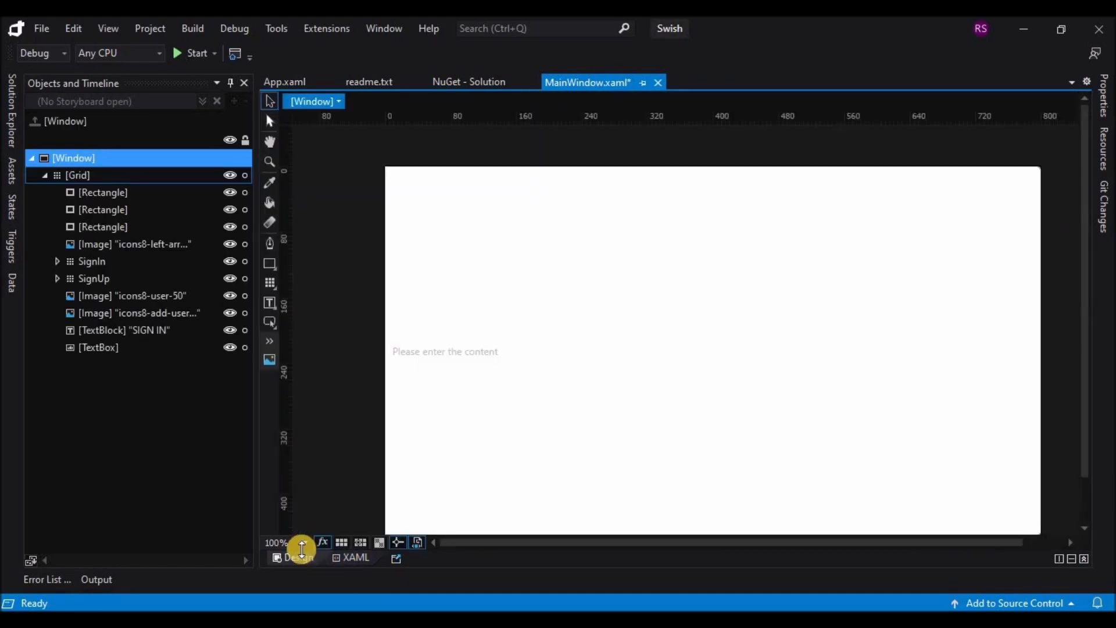
click(453, 349)
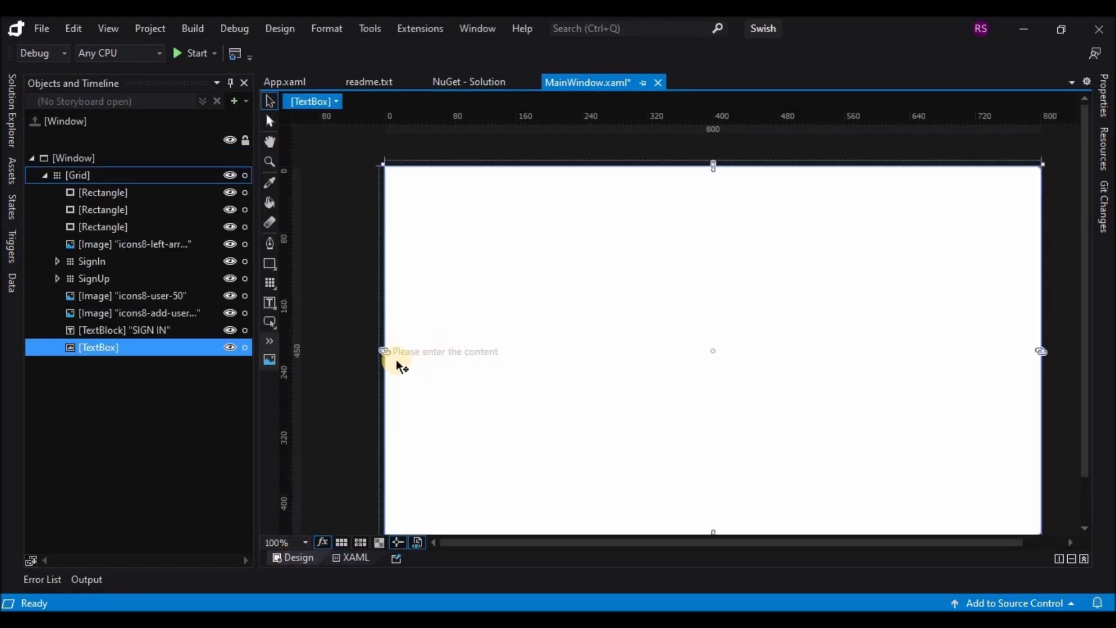
drag(384, 351, 622, 351)
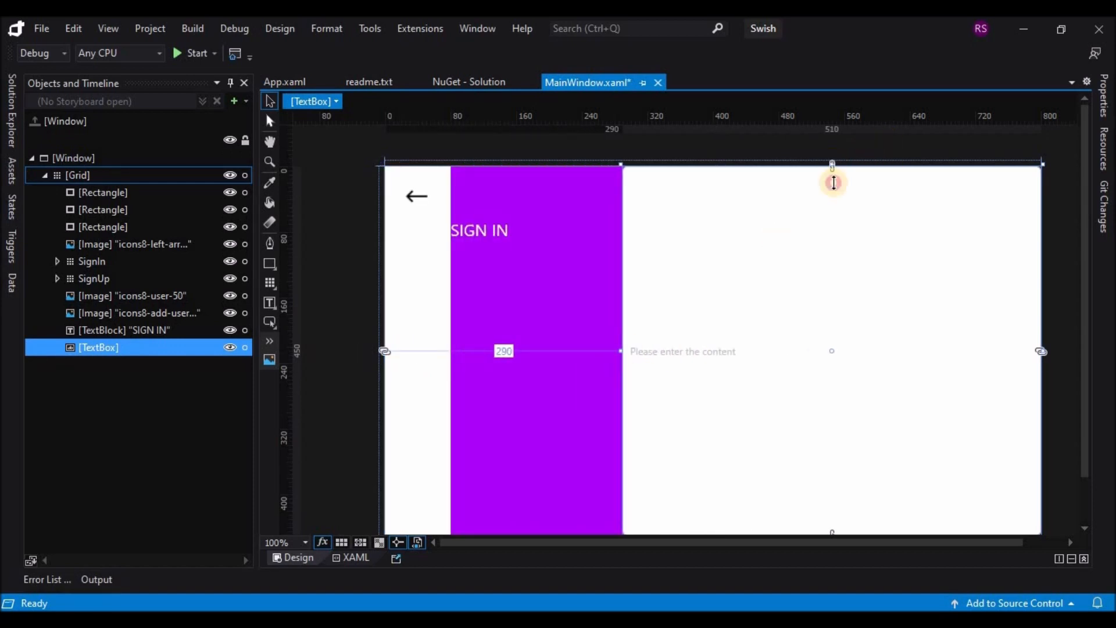
drag(834, 183, 848, 353)
drag(1043, 443, 789, 444)
scroll(720, 399, down, 3)
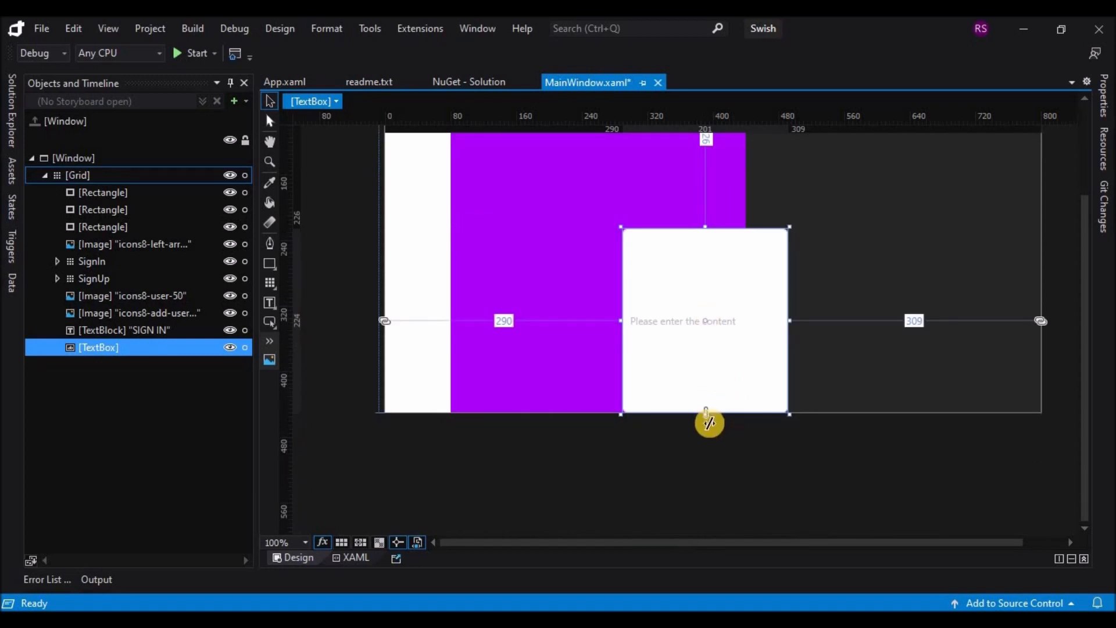
drag(707, 417, 646, 225)
Move the text box below the SIGN IN heading, aligned to the purple panel's left edge, and widen it to about 312 px.
scroll(674, 347, up, 4)
drag(614, 347, 558, 309)
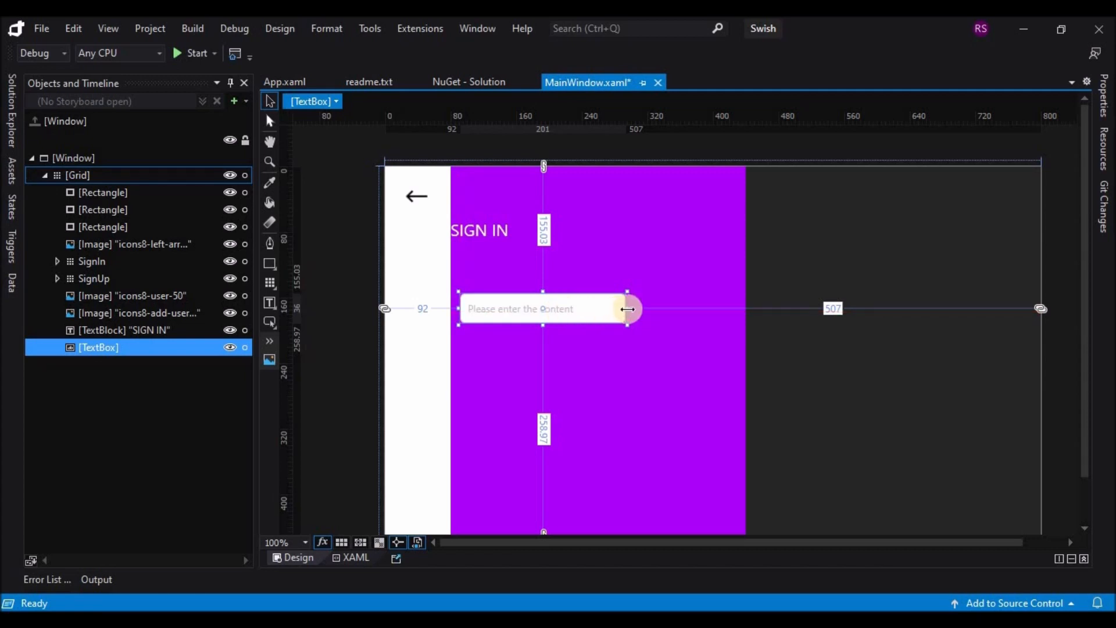
drag(627, 308, 718, 310)
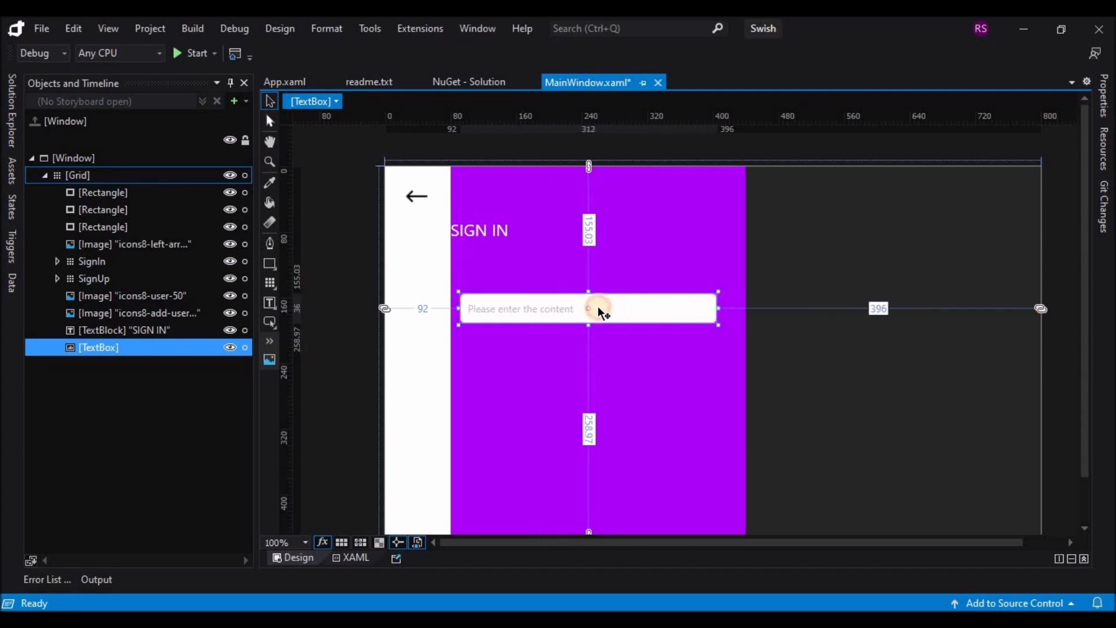
mouse_move(598, 306)
mouse_down()
mouse_move(612, 275)
mouse_move(612, 299)
mouse_up()
Set both the Background and the BorderBrush of the text box to No brush.
click(1103, 96)
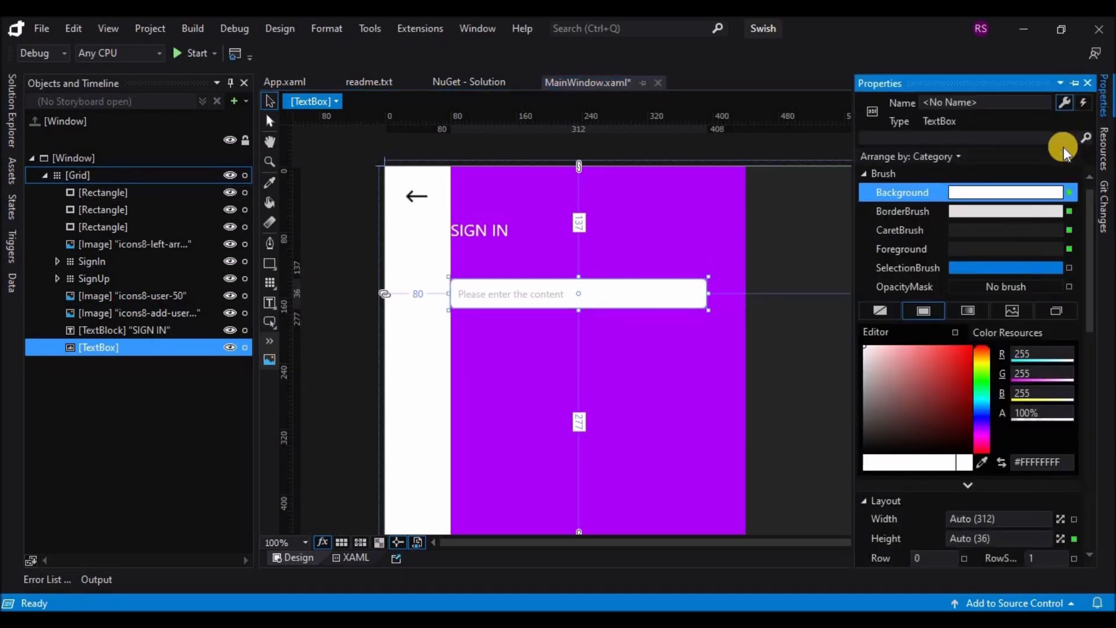
click(877, 310)
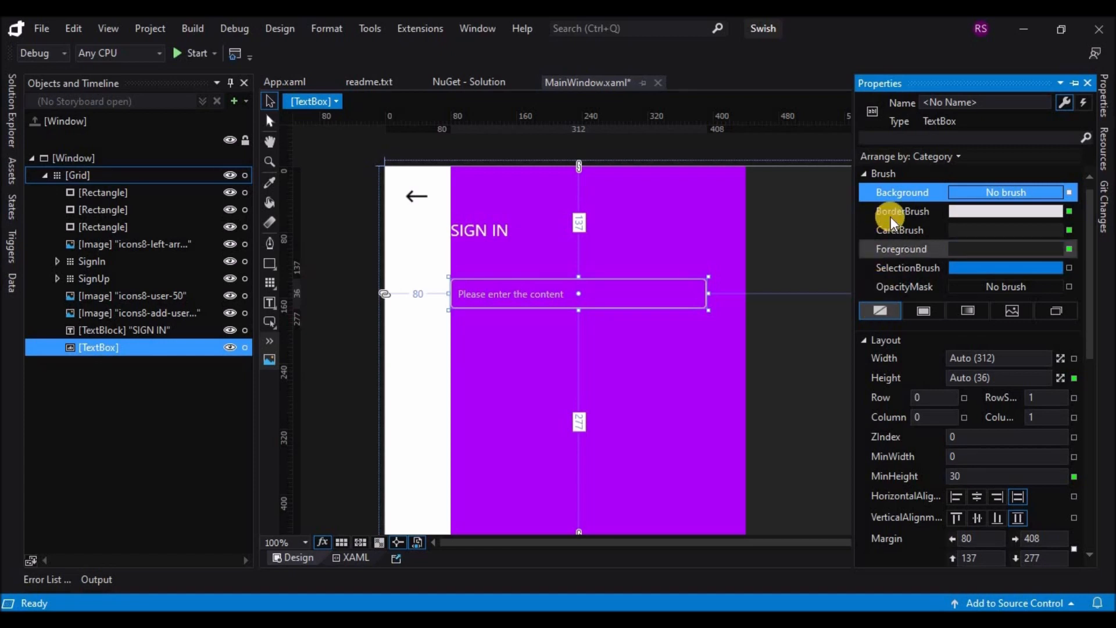
click(891, 214)
click(880, 309)
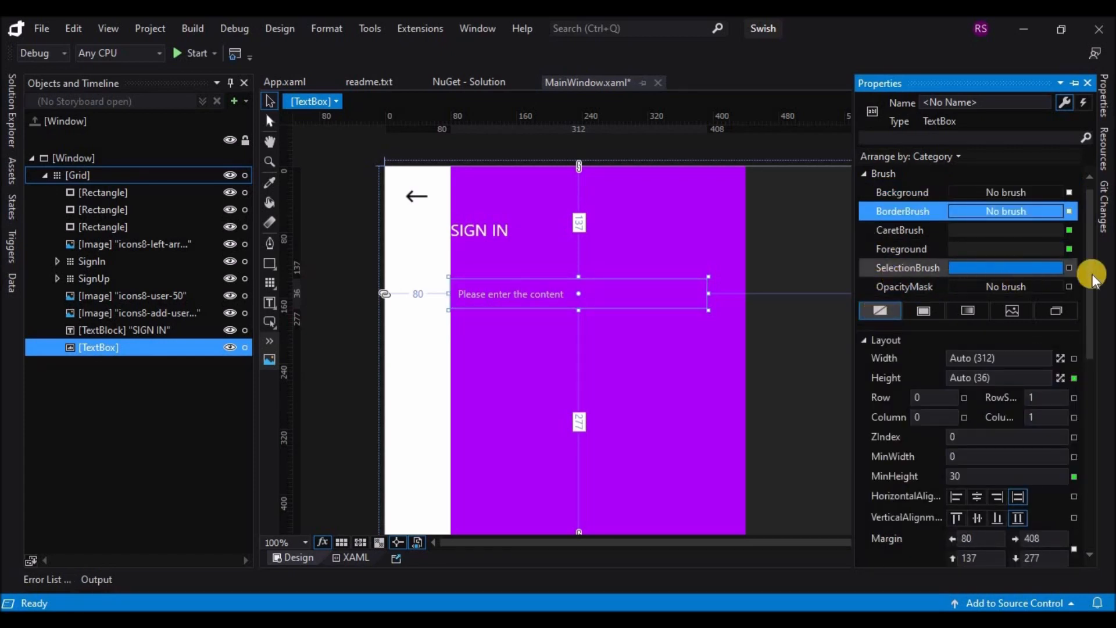
Set the font size of the text box to 18 px.
drag(1088, 280, 1091, 388)
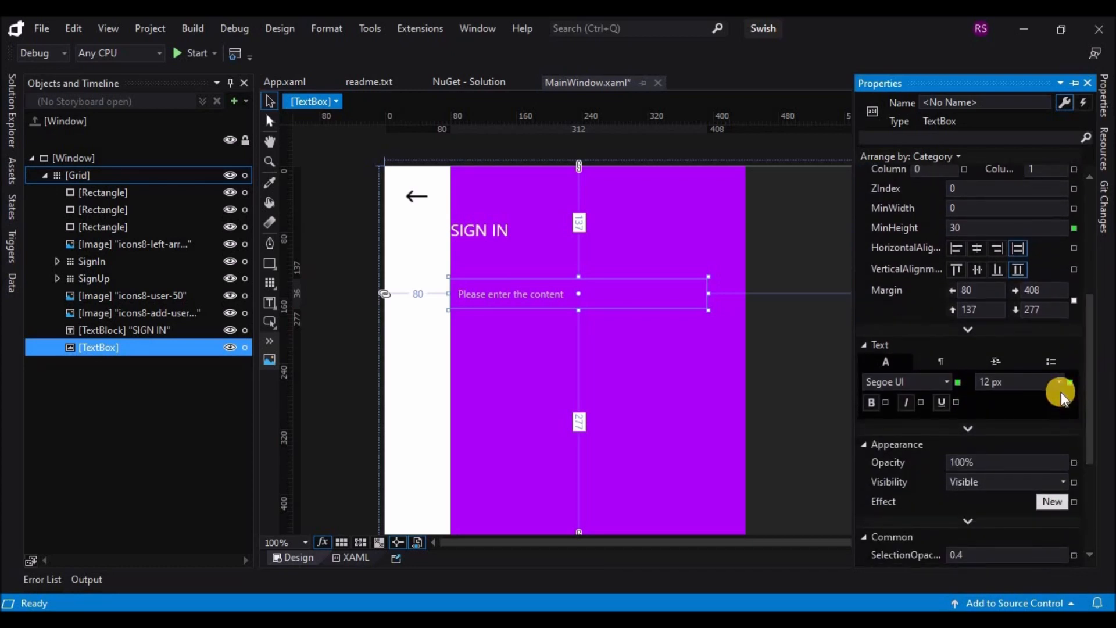
click(1059, 380)
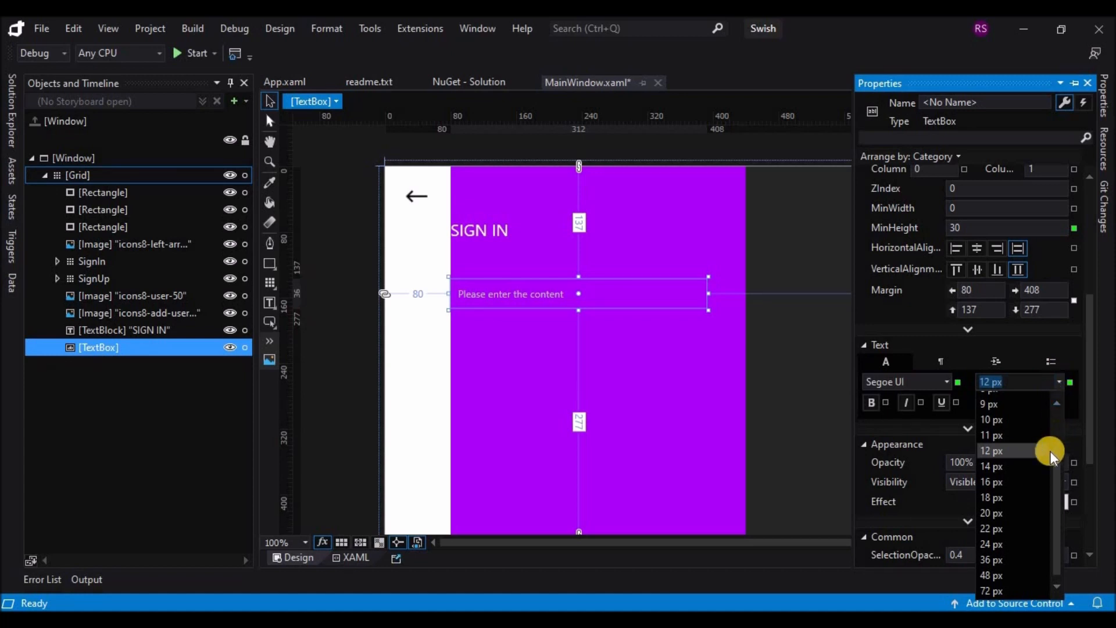
click(1010, 498)
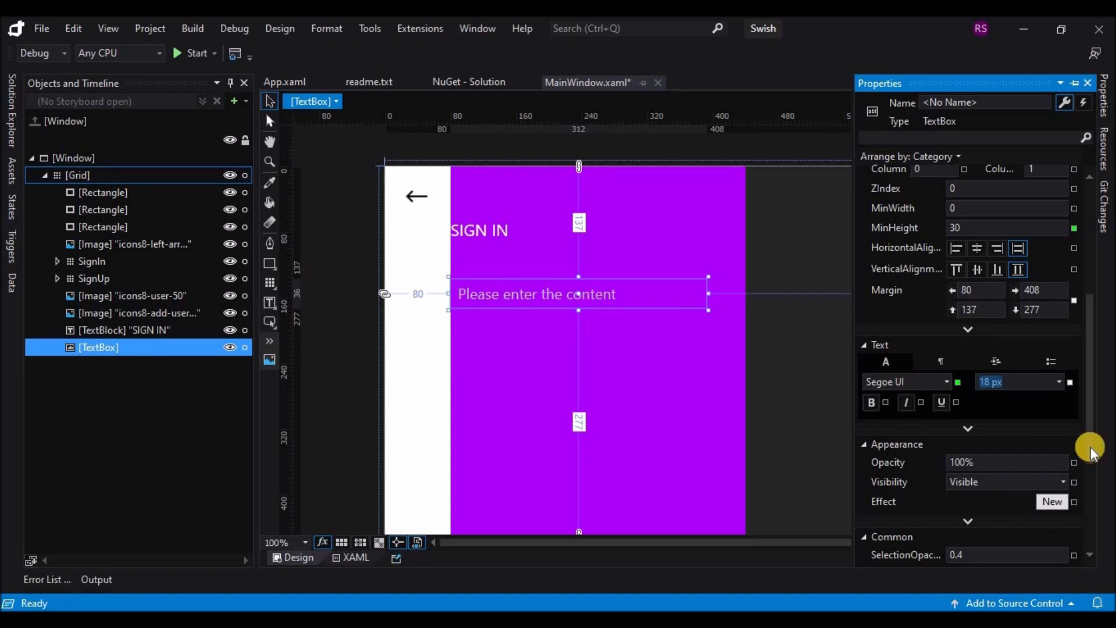
Set the Foreground and CaretBrush of the text box to white, #FFFFFFFF.
scroll(1086, 219, up, 5)
click(922, 249)
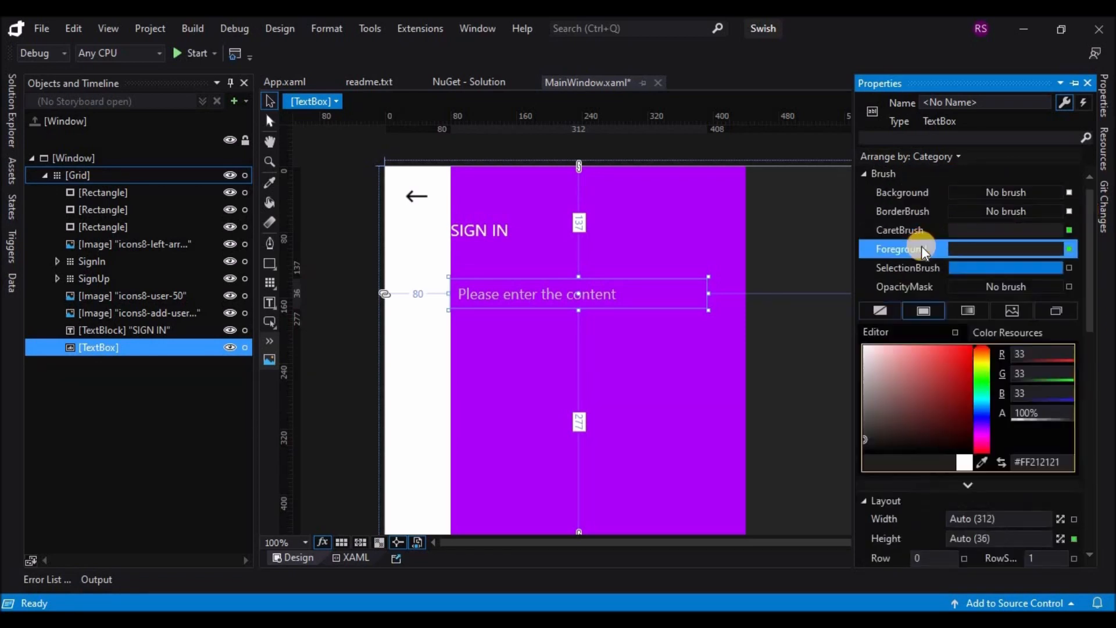
click(862, 349)
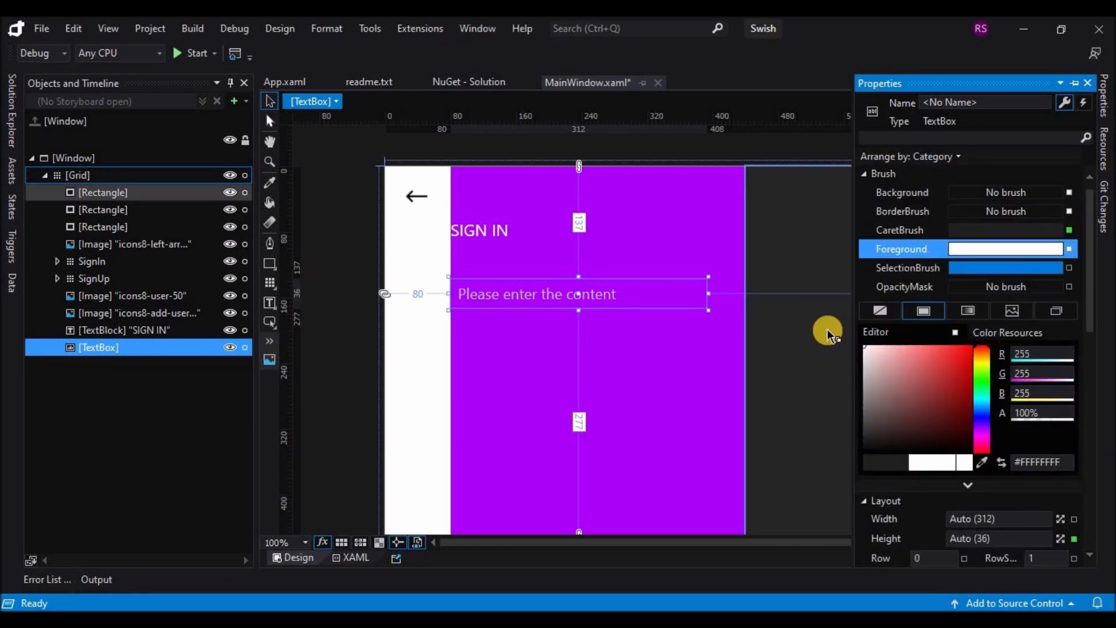
click(901, 234)
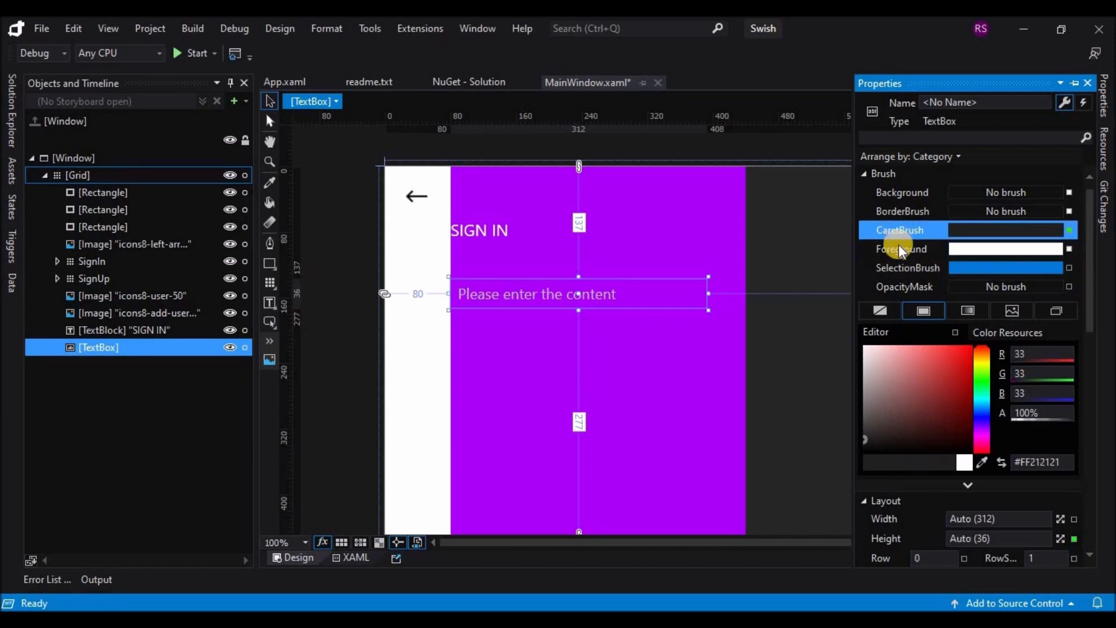
click(863, 349)
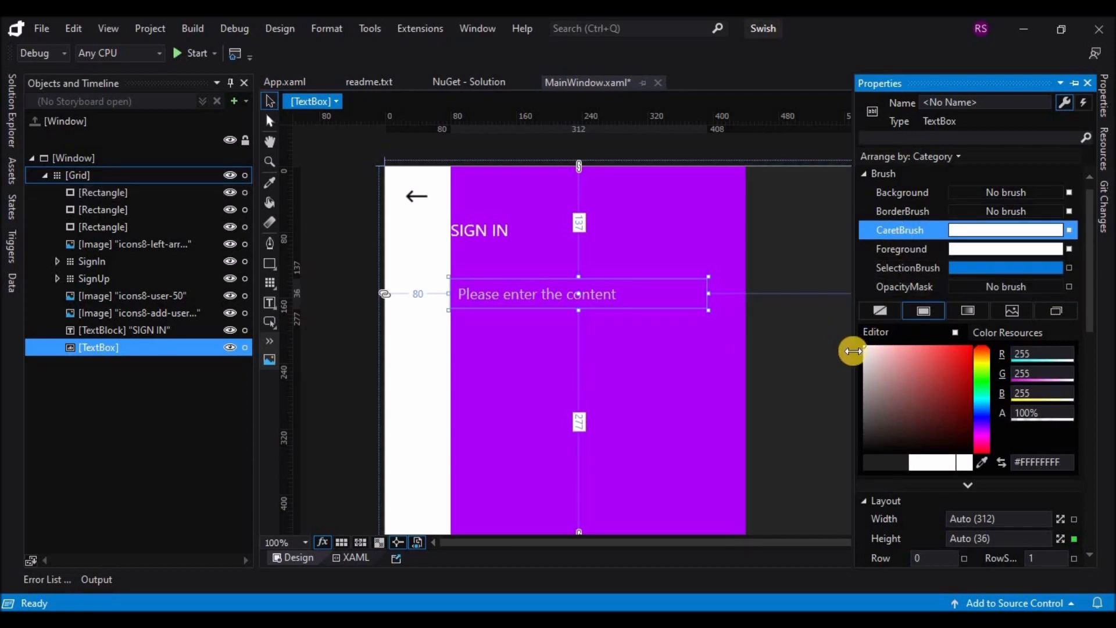
In the XAML, replace the text box's placeholder text with "LOGIN".
drag(1087, 269, 1110, 494)
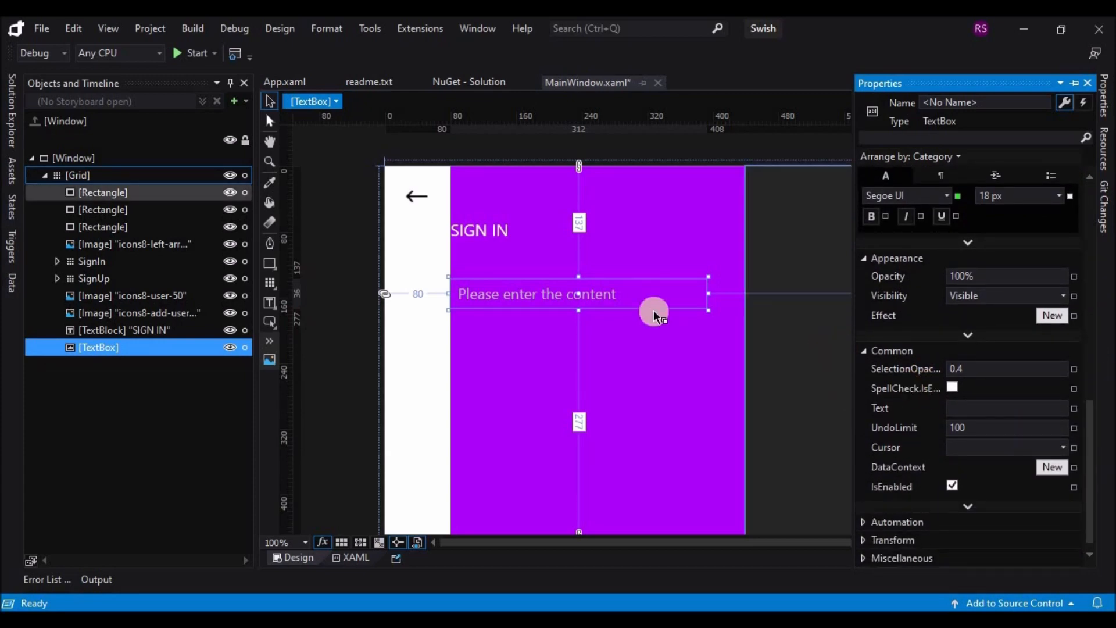
click(620, 295)
click(368, 555)
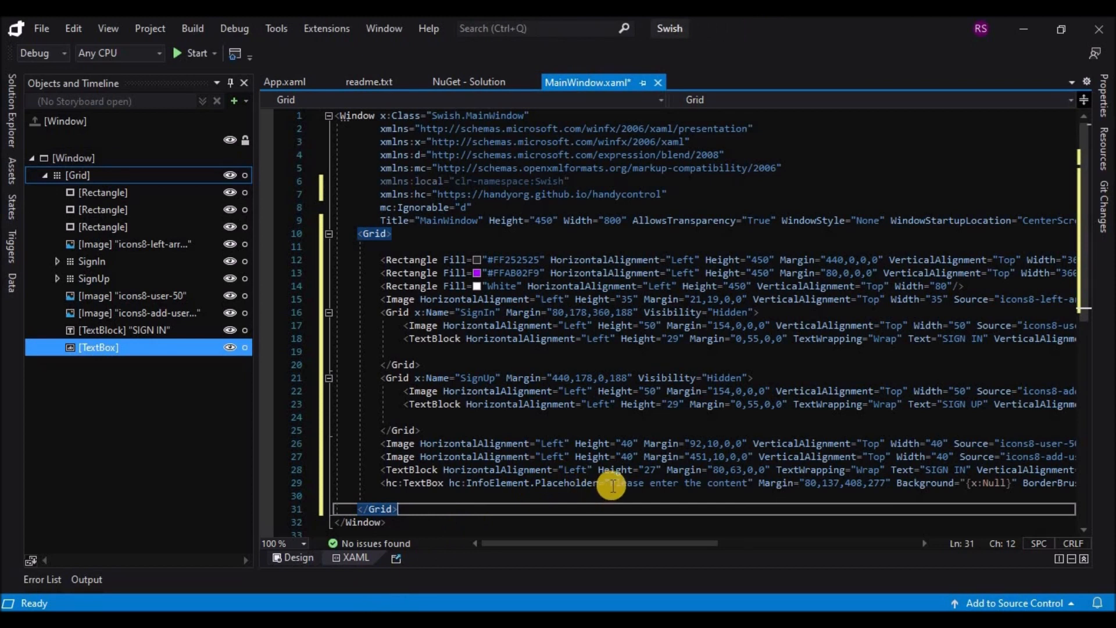
drag(610, 483, 749, 485)
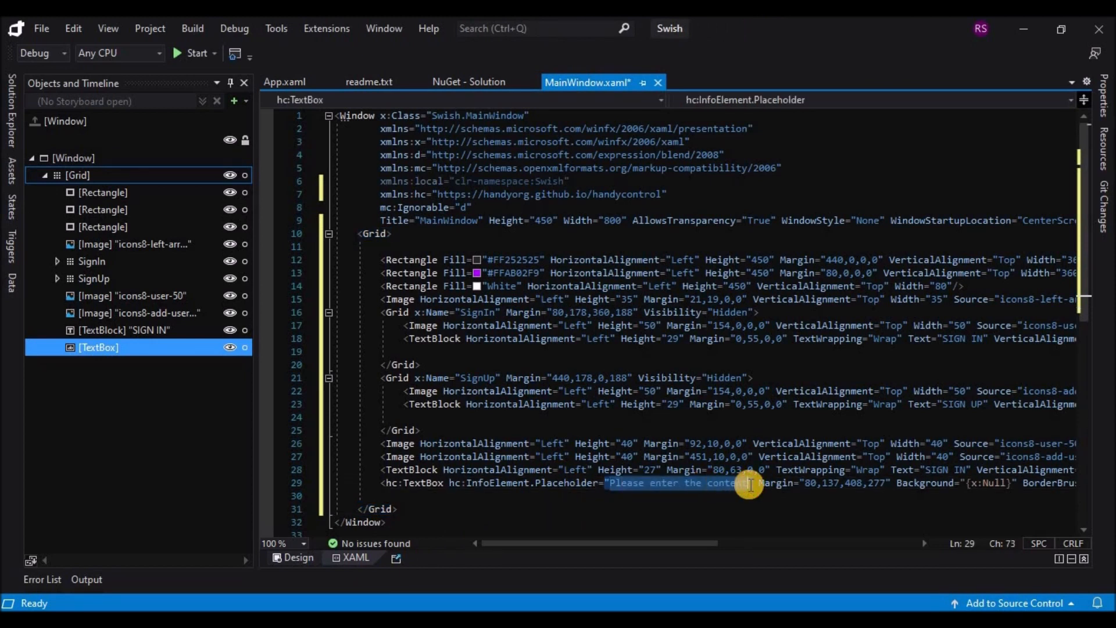
text(LOGIN)
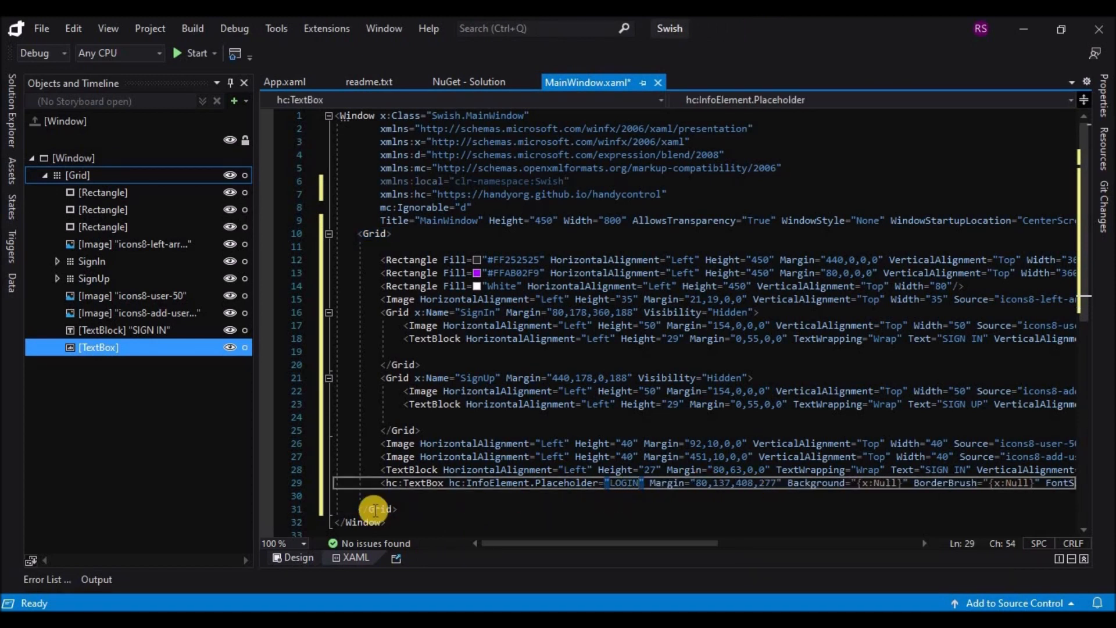
In the design view, widen the LOGIN text box to the purple panel's full 360 px and draw a line along its bottom edge.
click(298, 557)
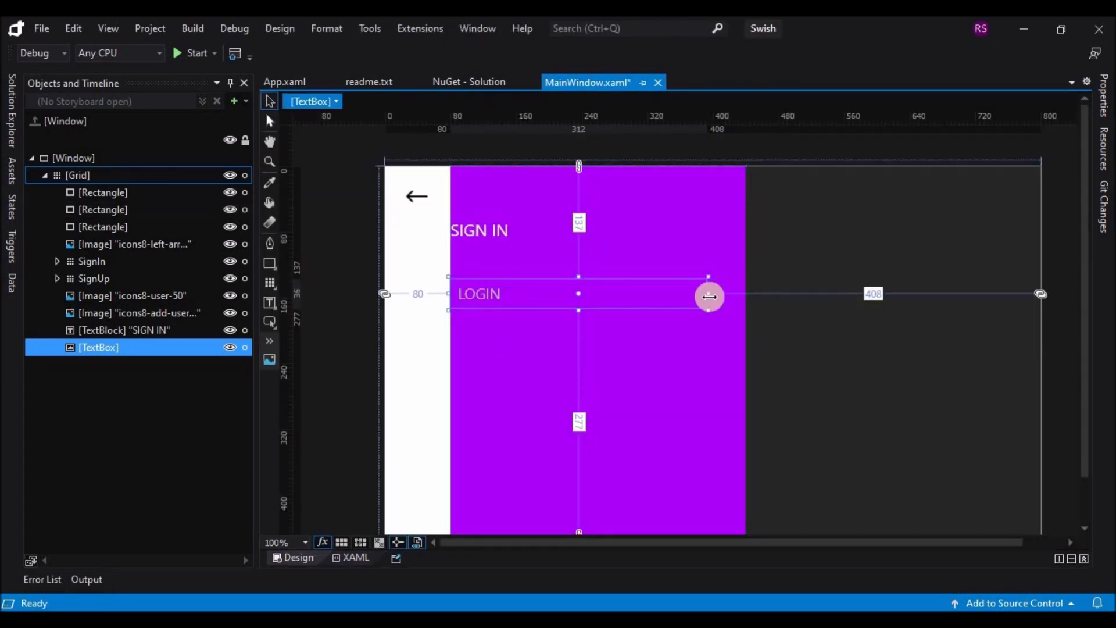
drag(709, 294, 748, 297)
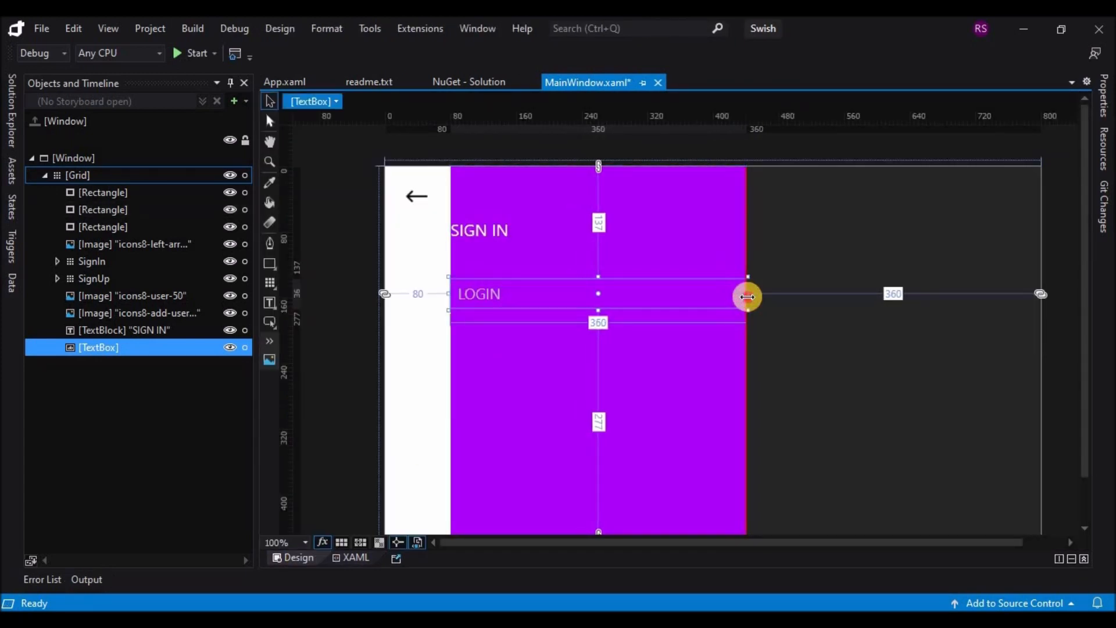
right_click(269, 262)
click(305, 298)
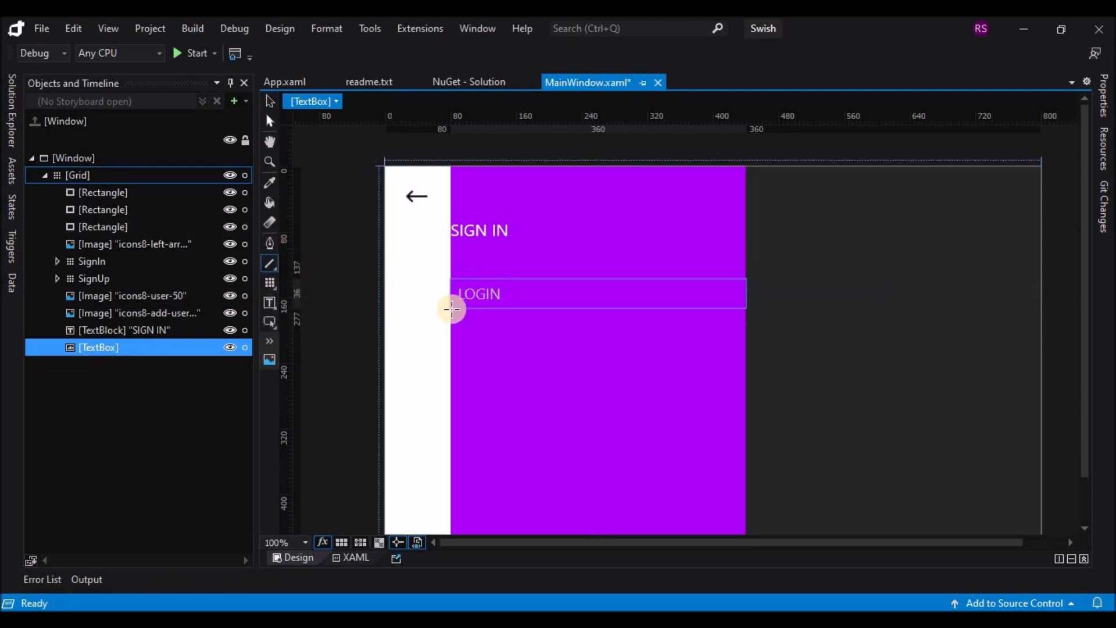
drag(452, 308, 748, 309)
Set the Fill and Stroke of the new line path to solid white.
click(1104, 96)
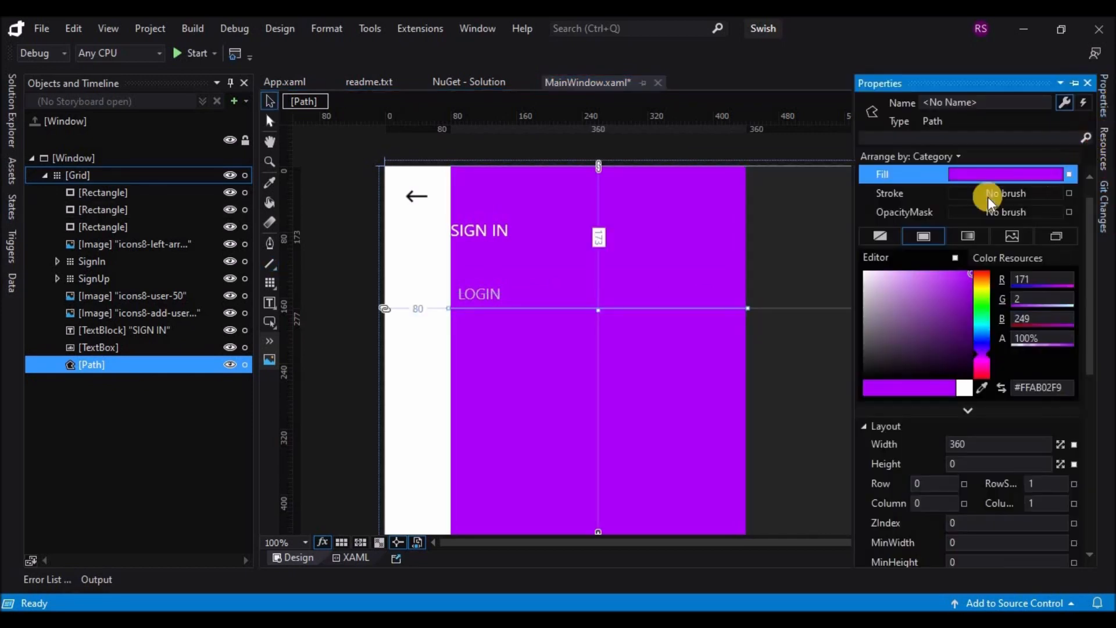
click(868, 277)
click(881, 193)
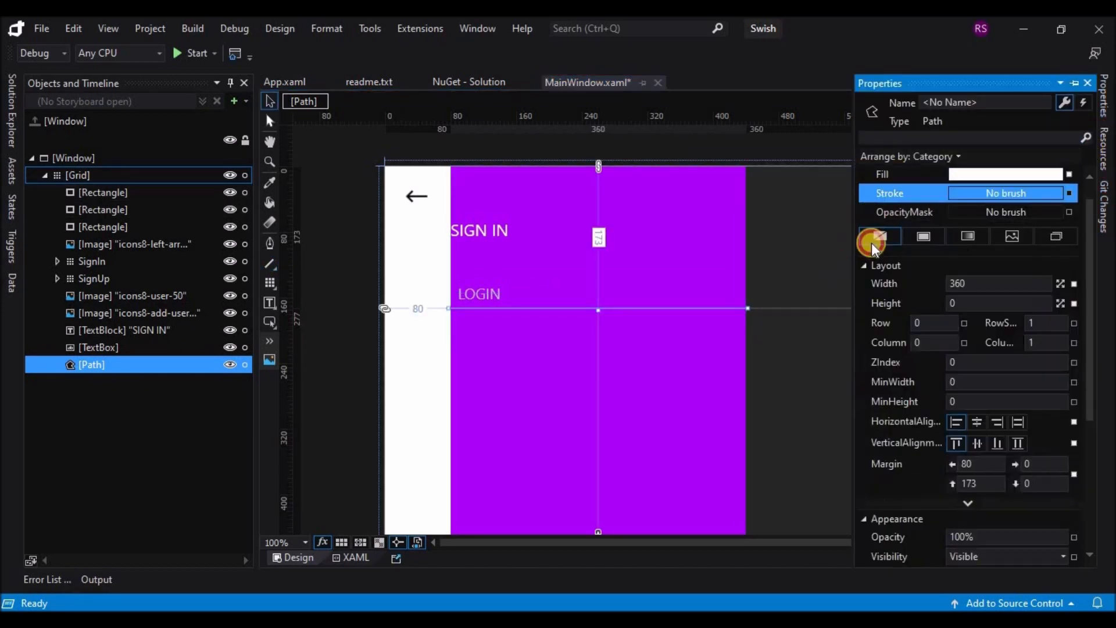
click(919, 235)
click(870, 276)
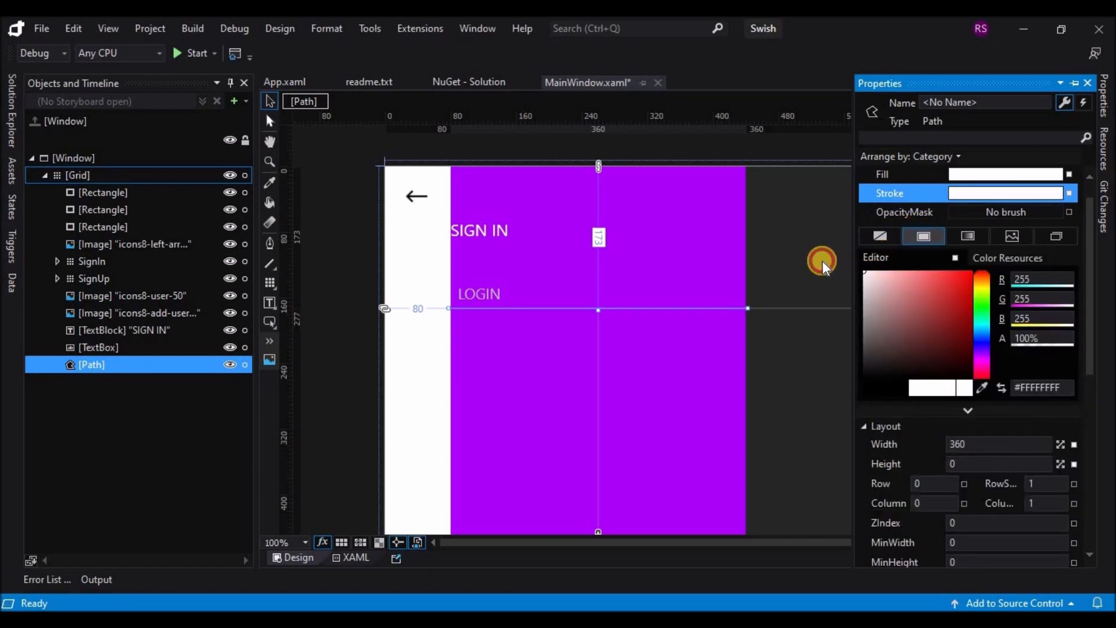
click(823, 260)
Nudge the LOGIN text box up a few pixels so that it sits just above the white line.
click(650, 296)
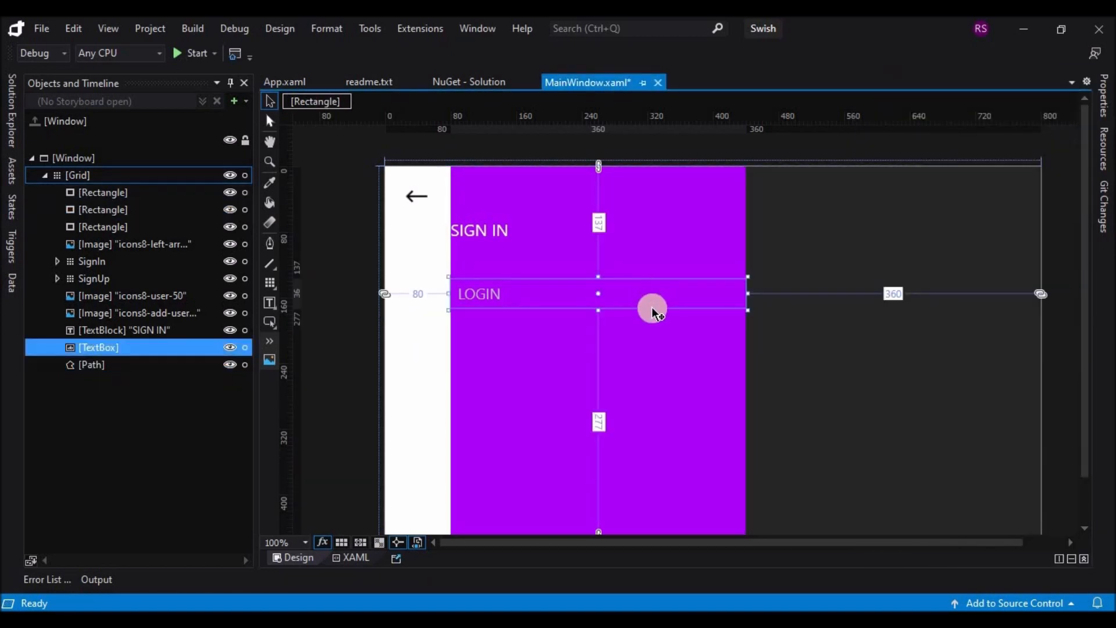
key(Up)
click(642, 324)
click(620, 296)
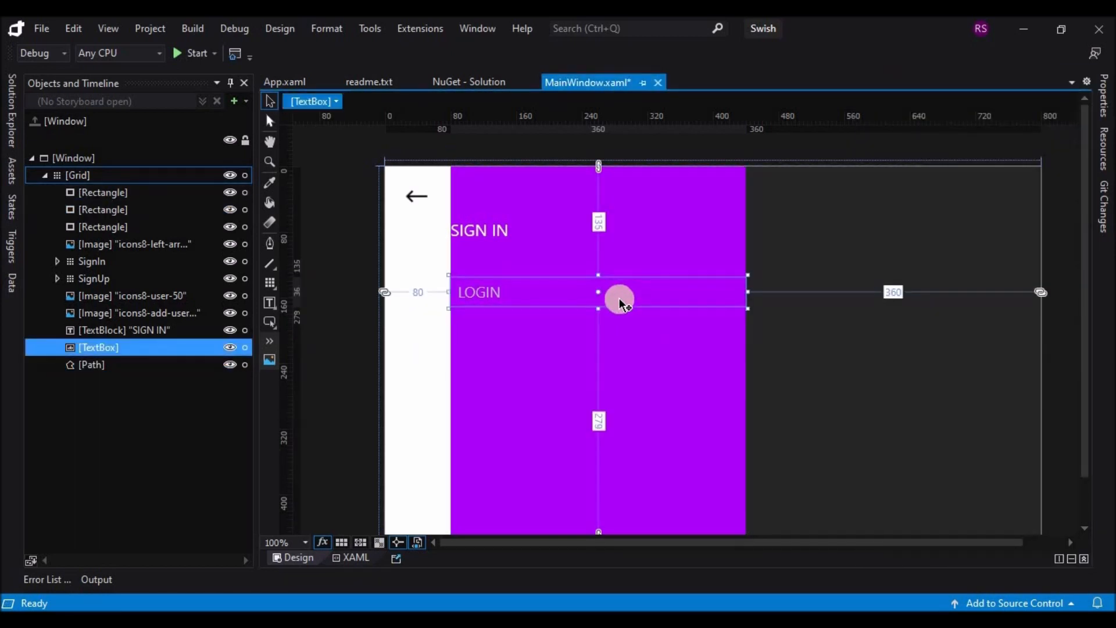
key(Up)
key(Up)
key(Up)
key(Up)
key(Up)
click(617, 318)
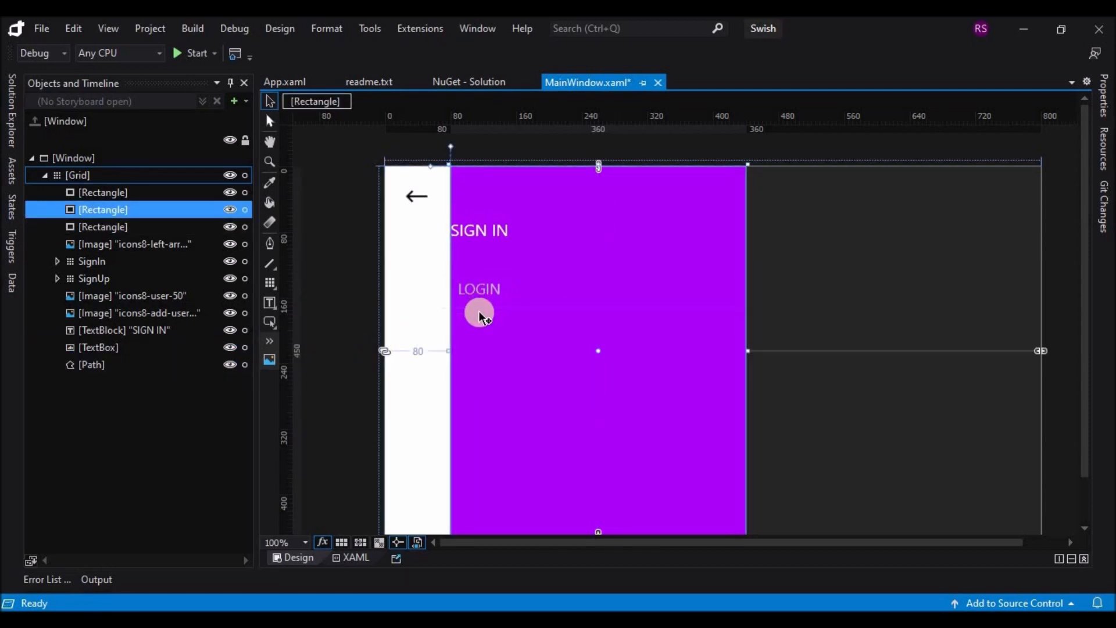
Shift the LOGIN text box slightly down toward the white line and select it together with the line path.
click(480, 310)
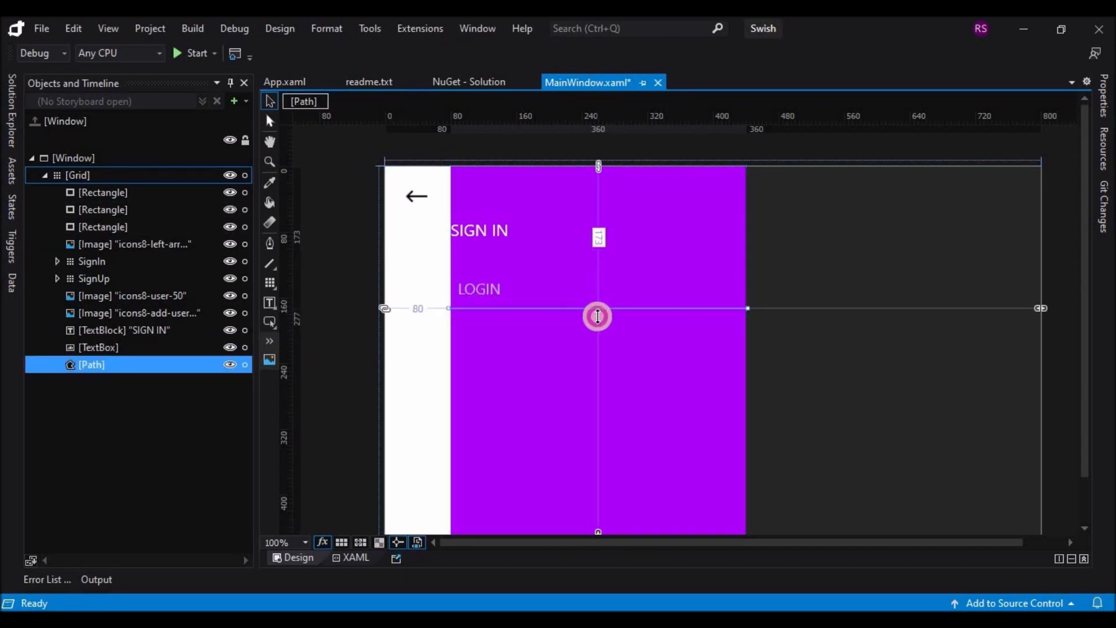
click(597, 340)
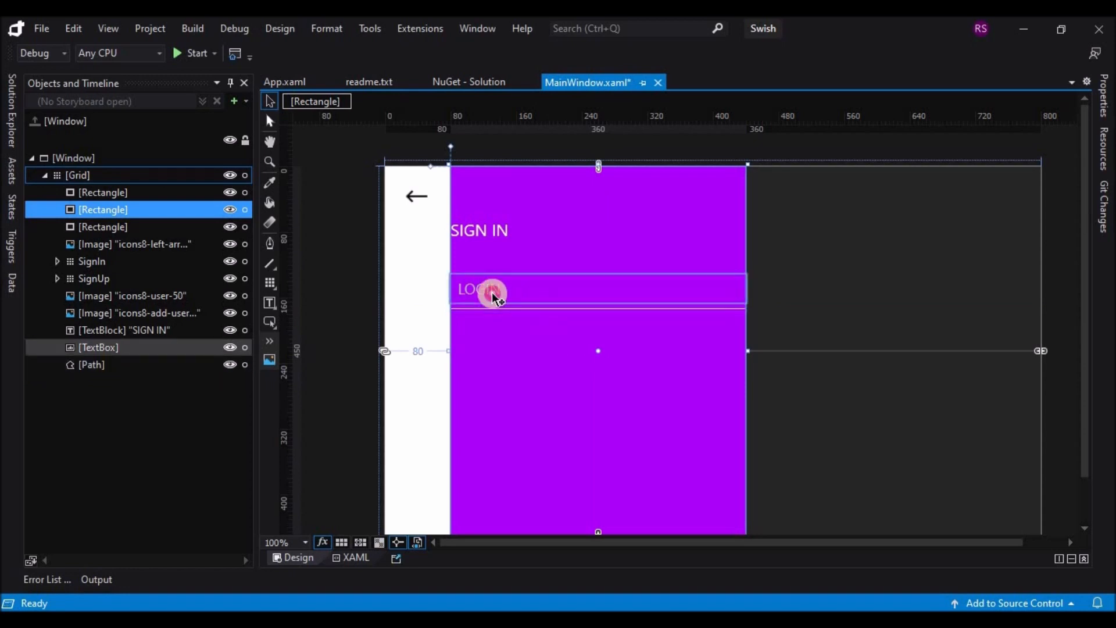
click(512, 302)
drag(512, 302, 512, 304)
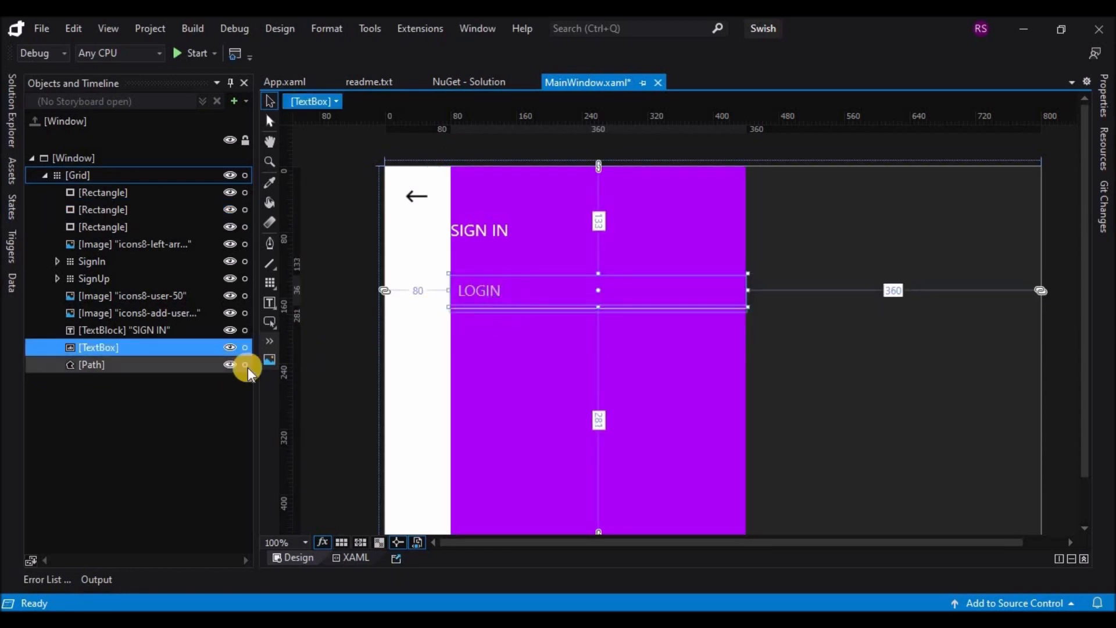
ctrl+click(128, 365)
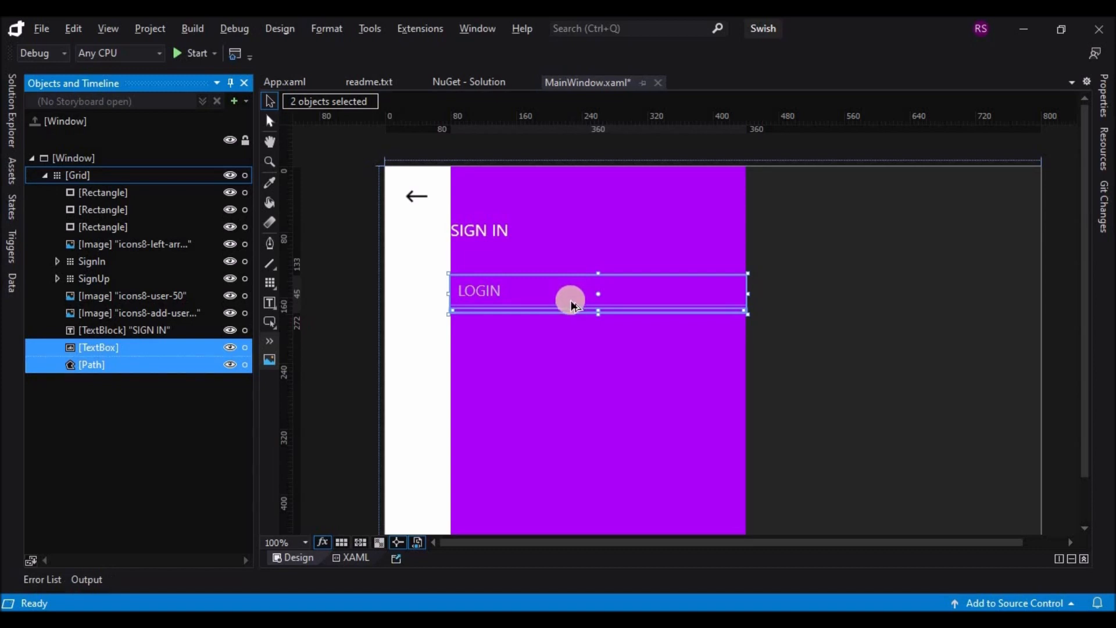
Duplicate the LOGIN text box and its white line directly below the originals, and set the copy's placeholder to PASSWORD.
drag(571, 298, 574, 355)
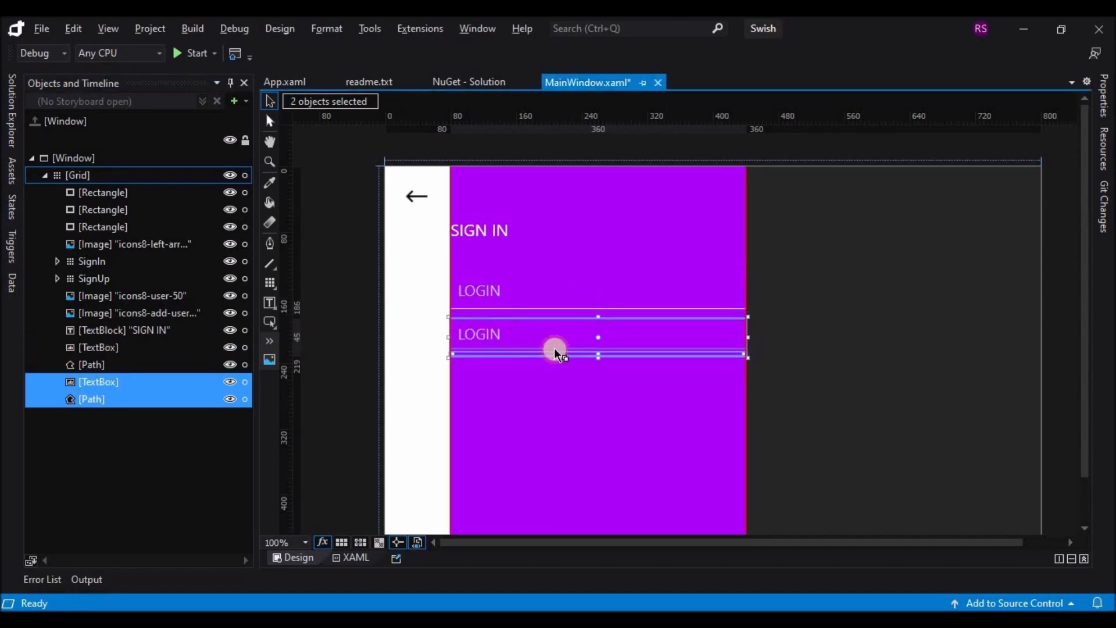
click(534, 409)
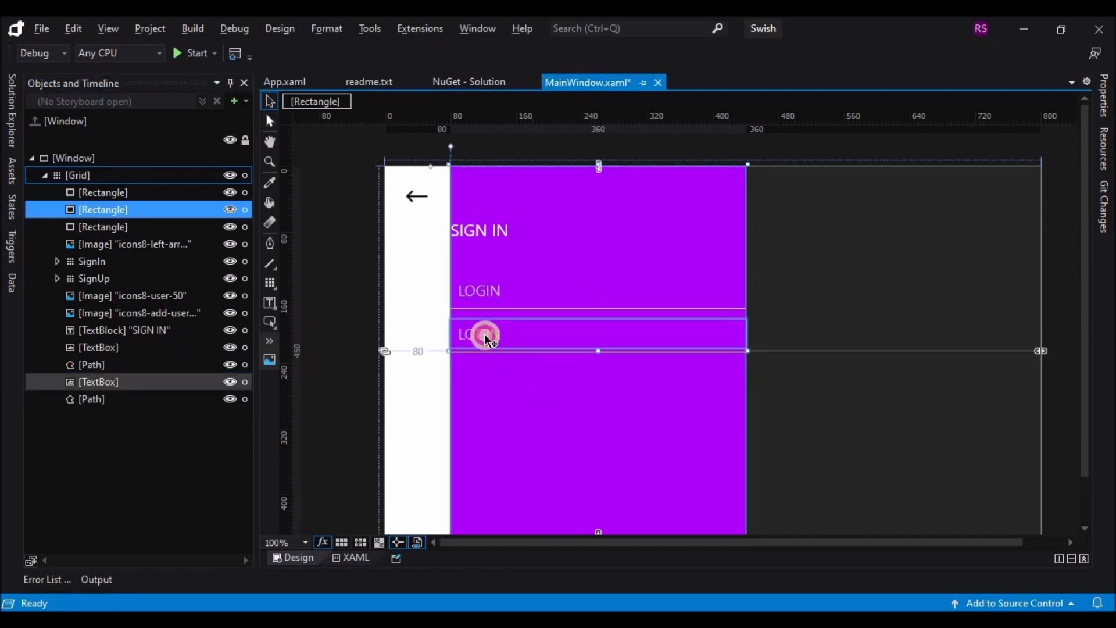
click(488, 337)
click(353, 554)
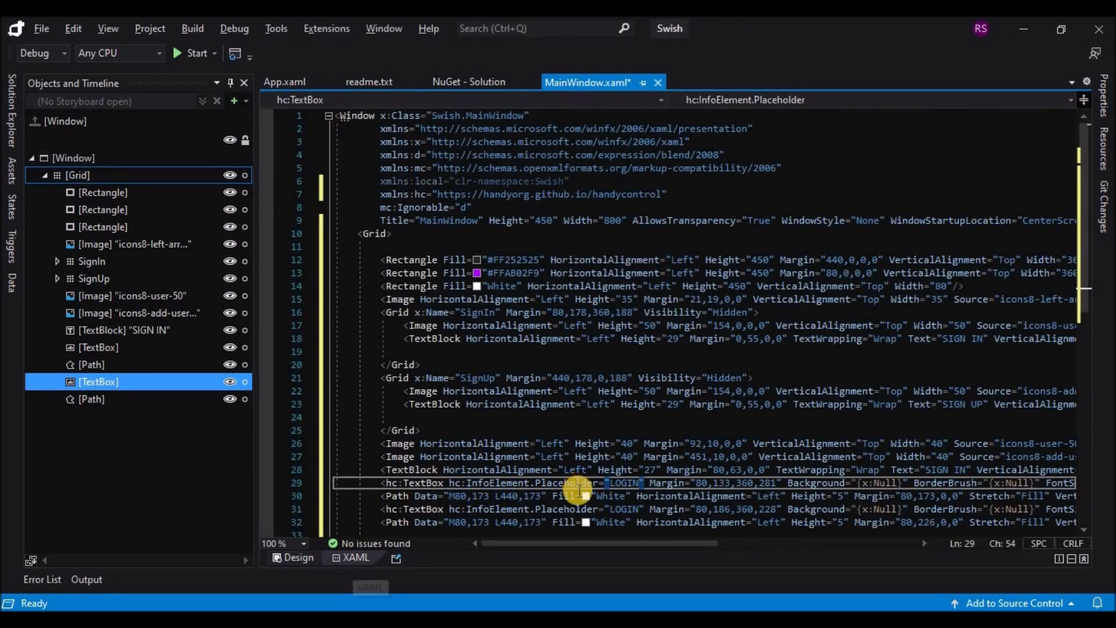
scroll(623, 504, down, 1)
drag(640, 470, 610, 470)
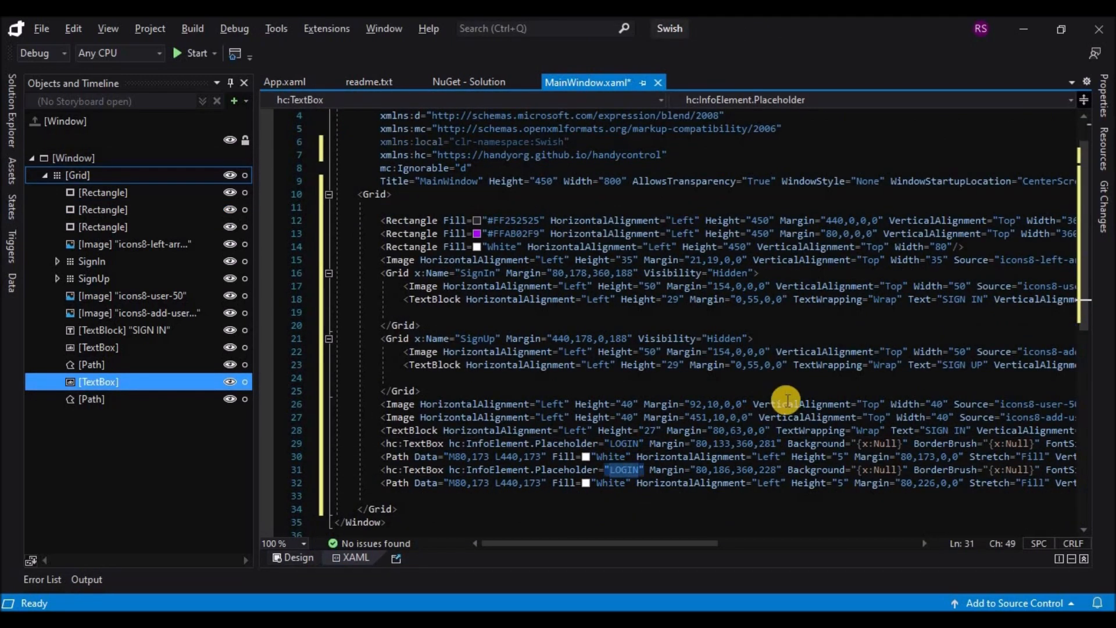
text(PASSW)
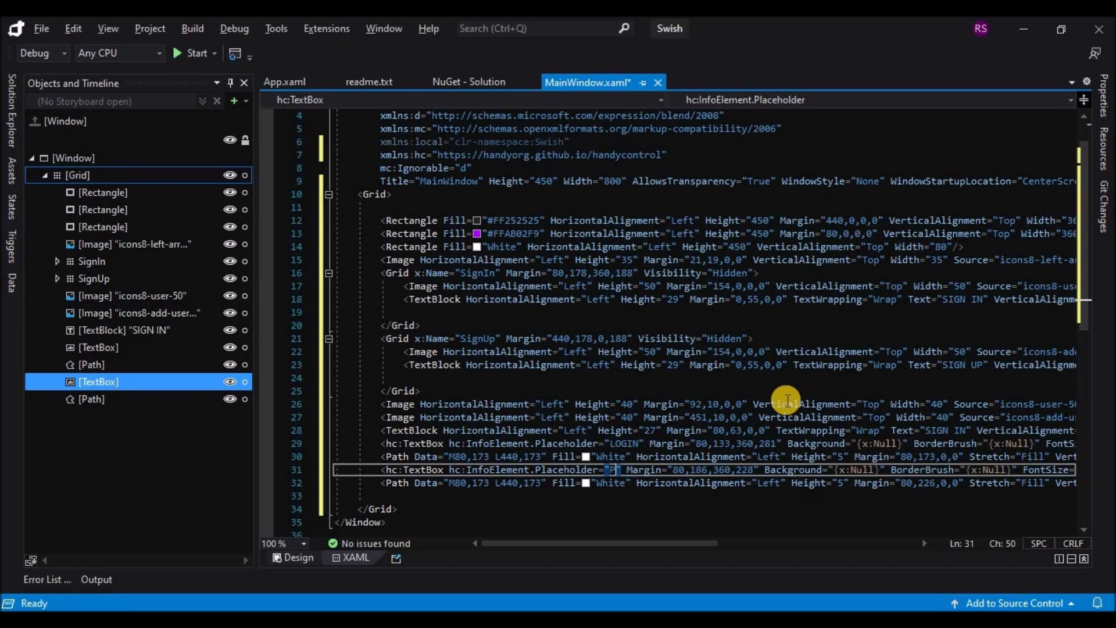
text(ORD)
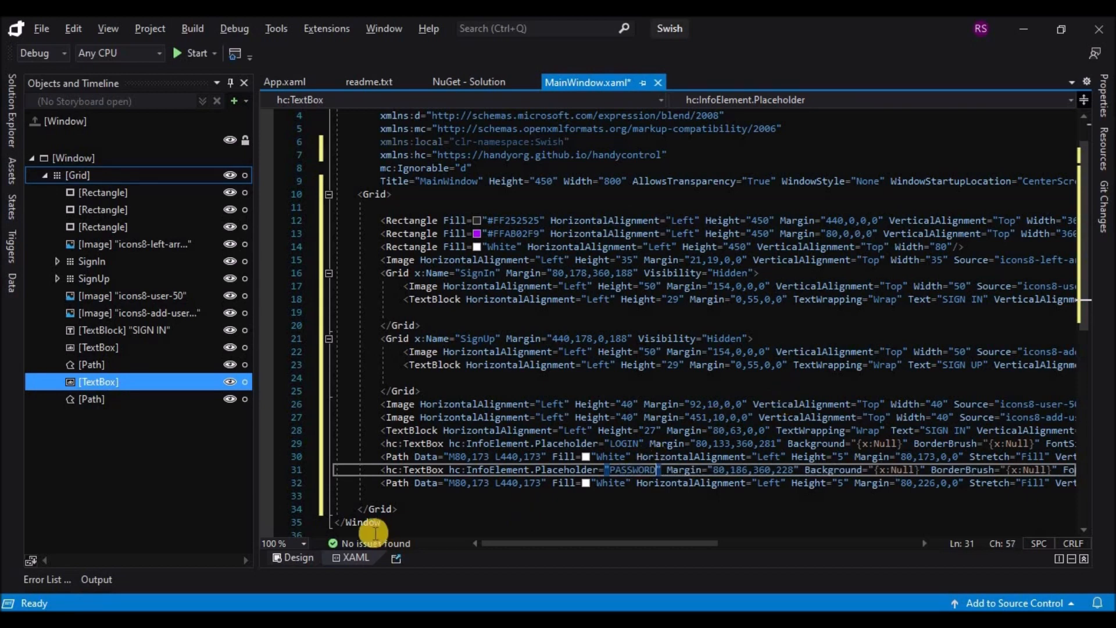
click(301, 560)
click(584, 386)
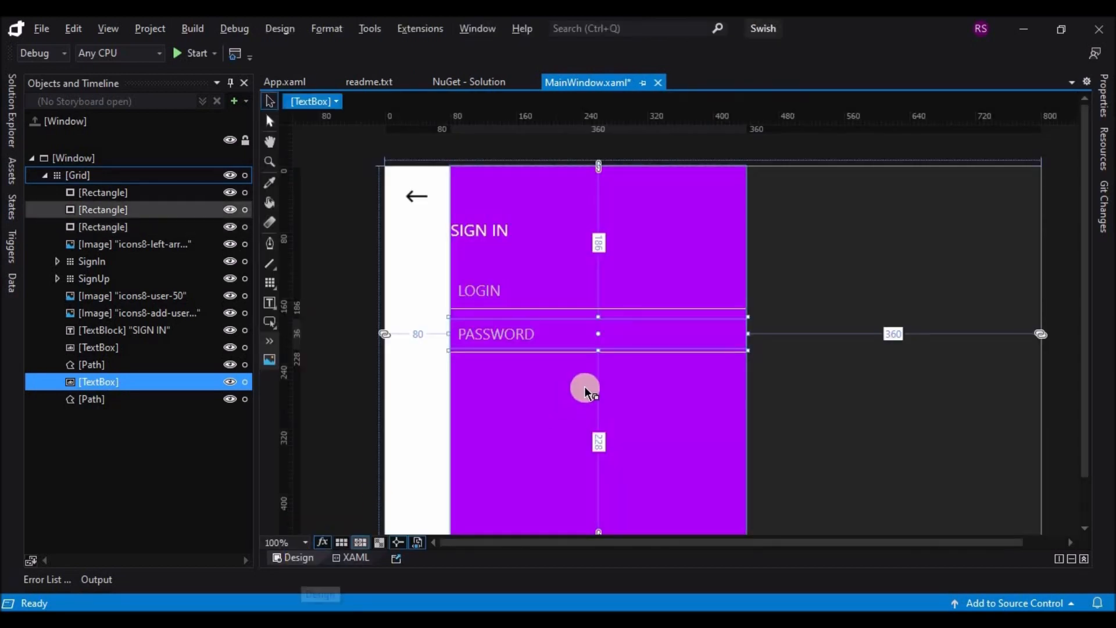
Switch to the HandyOrg documentation in the browser, find the PasswordBox page and copy its ShowEyeButton="True" sample.
click(512, 336)
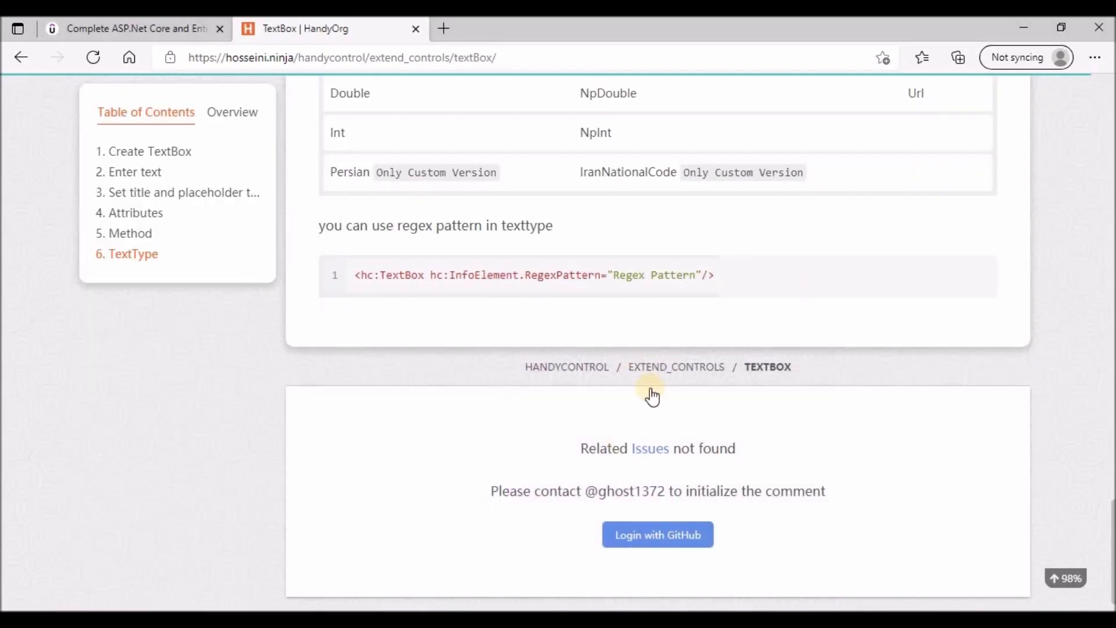
scroll(647, 394, up, 15)
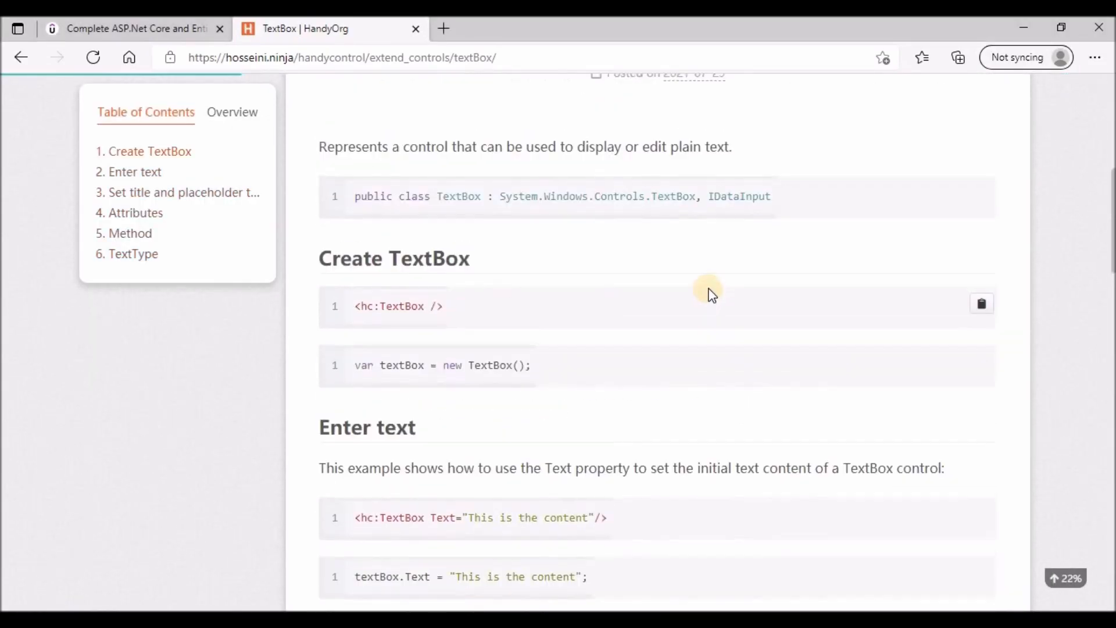
scroll(711, 296, up, 8)
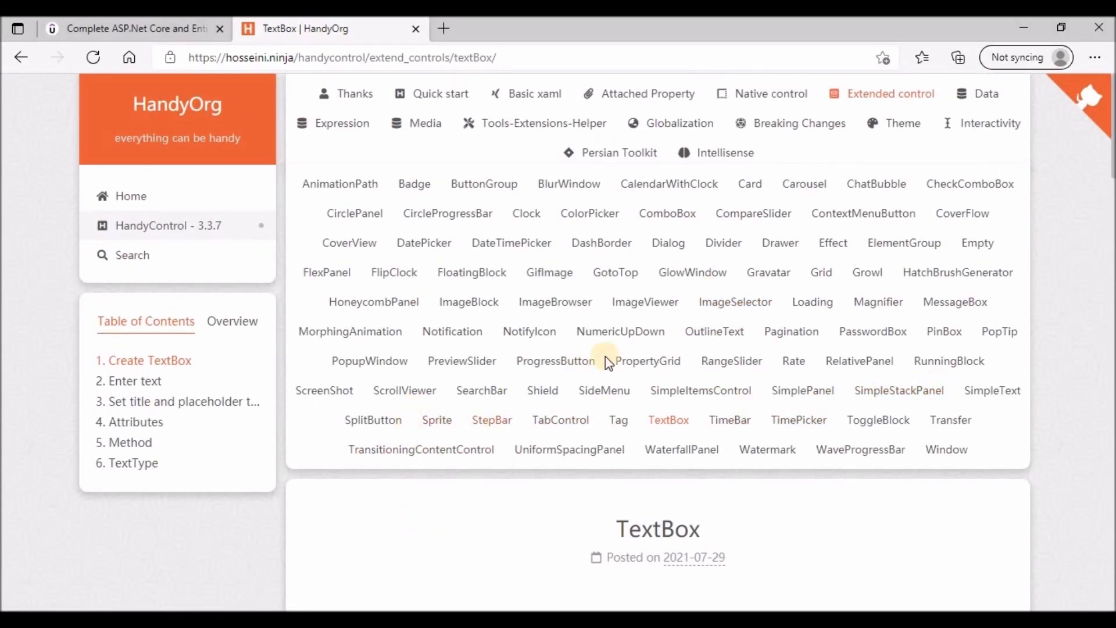
click(876, 333)
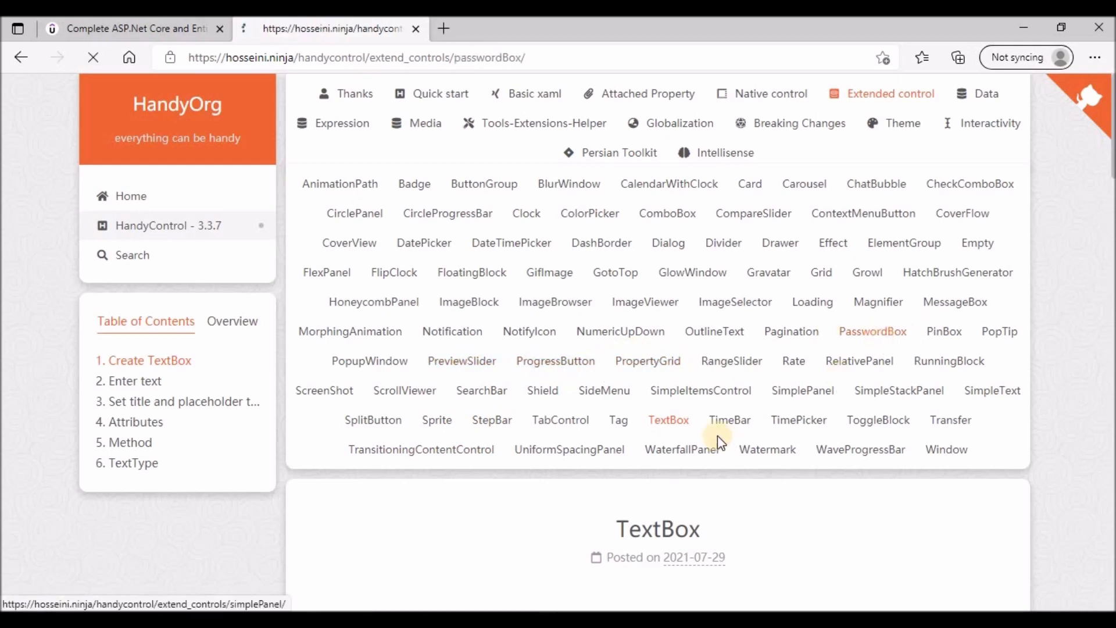
scroll(723, 426, down, 12)
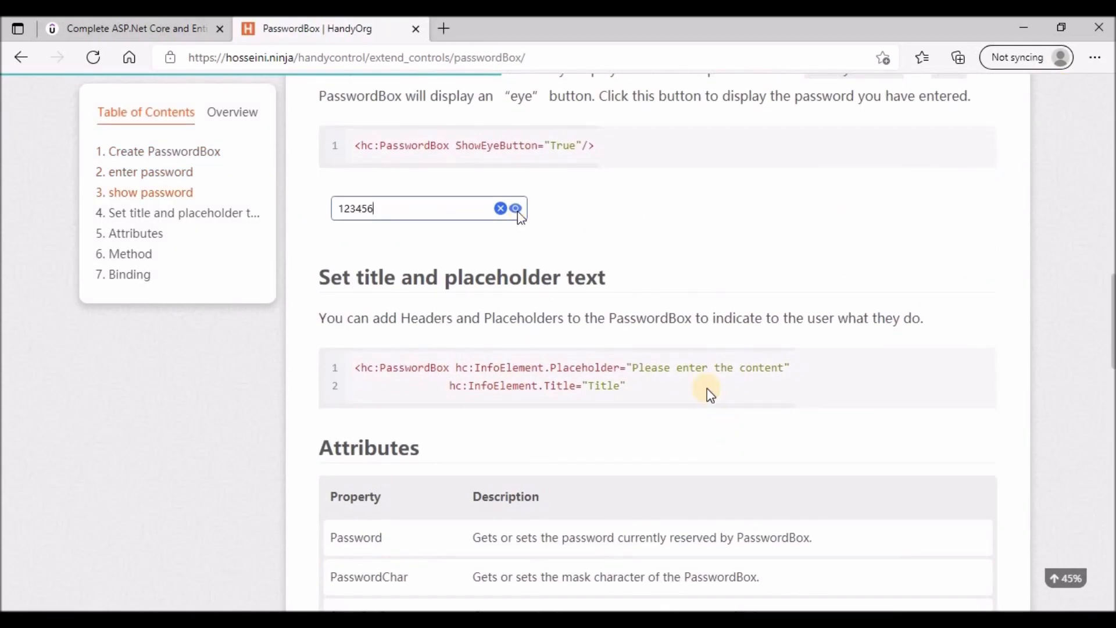
scroll(543, 376, up, 3)
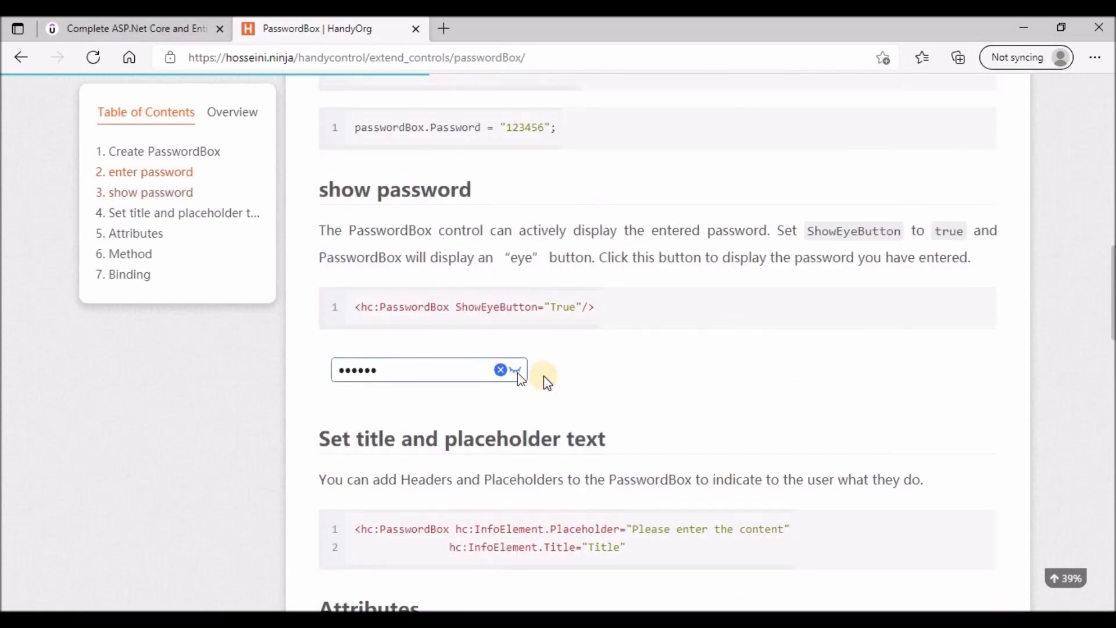
scroll(476, 292, down, 1)
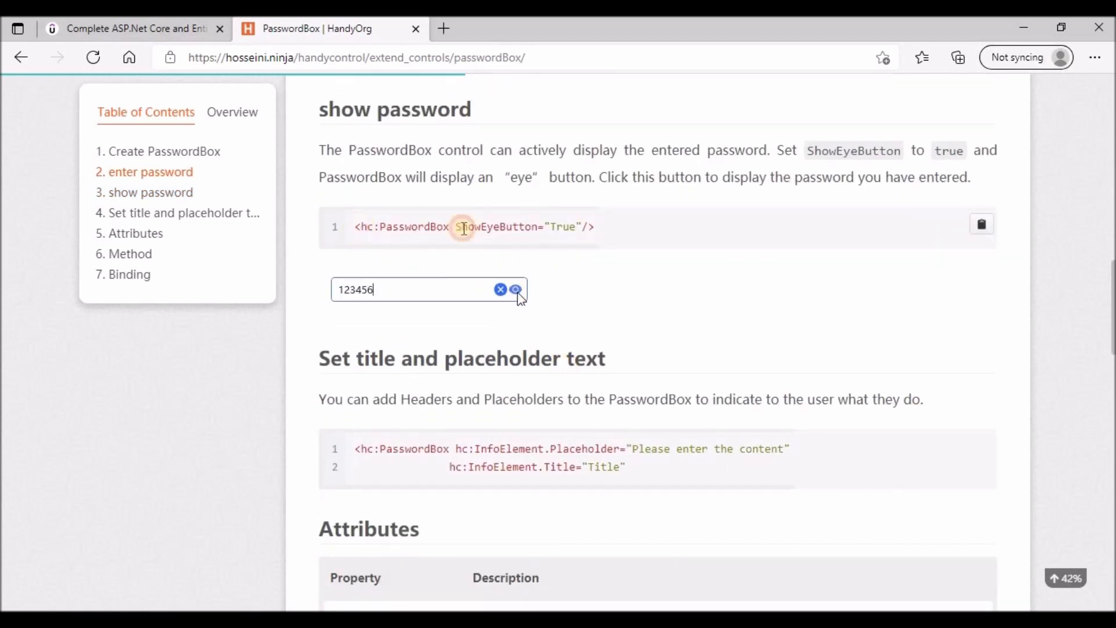
drag(464, 228, 604, 235)
key(ctrl+c)
scroll(625, 586, down, 5)
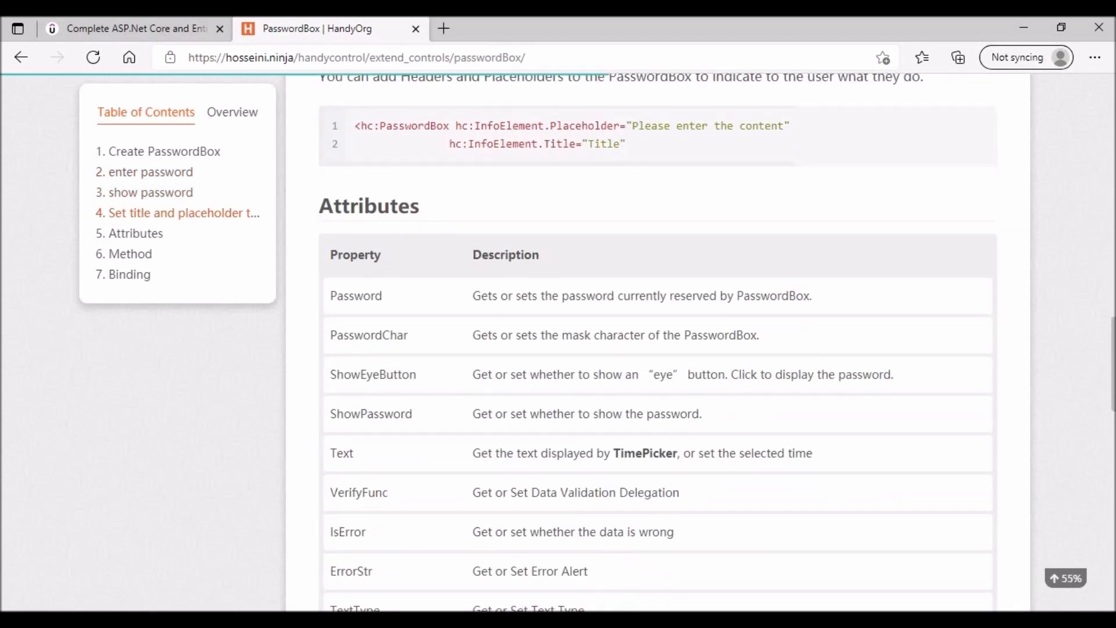
Switch back to Blend and paste the PasswordBox sample into the XAML on the empty line below the last Path.
key(alt+Tab)
click(356, 558)
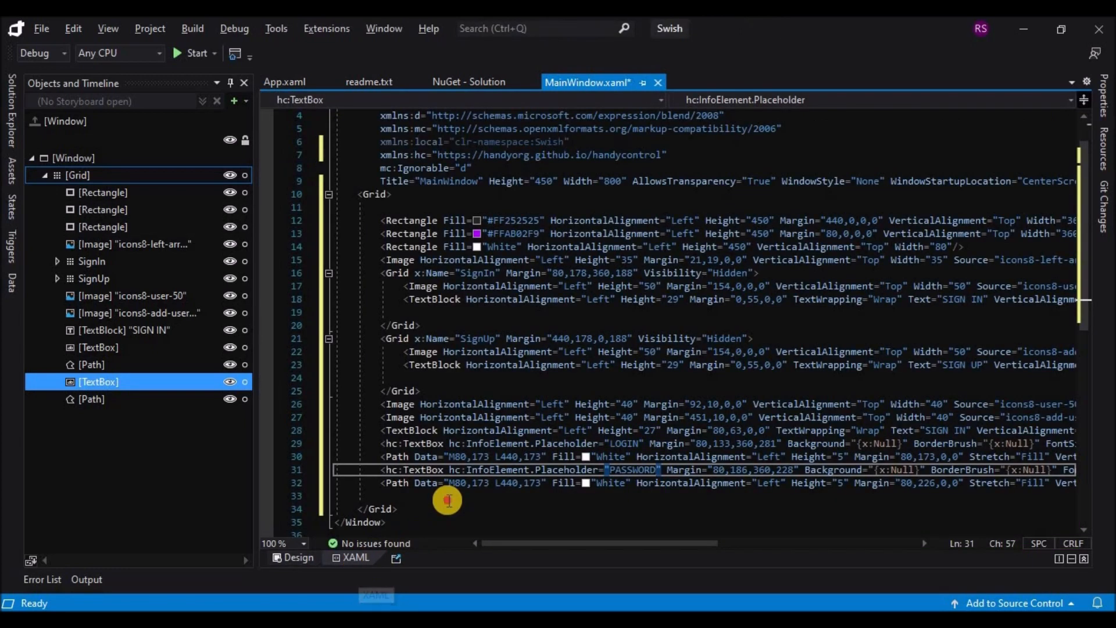
click(448, 500)
click(381, 470)
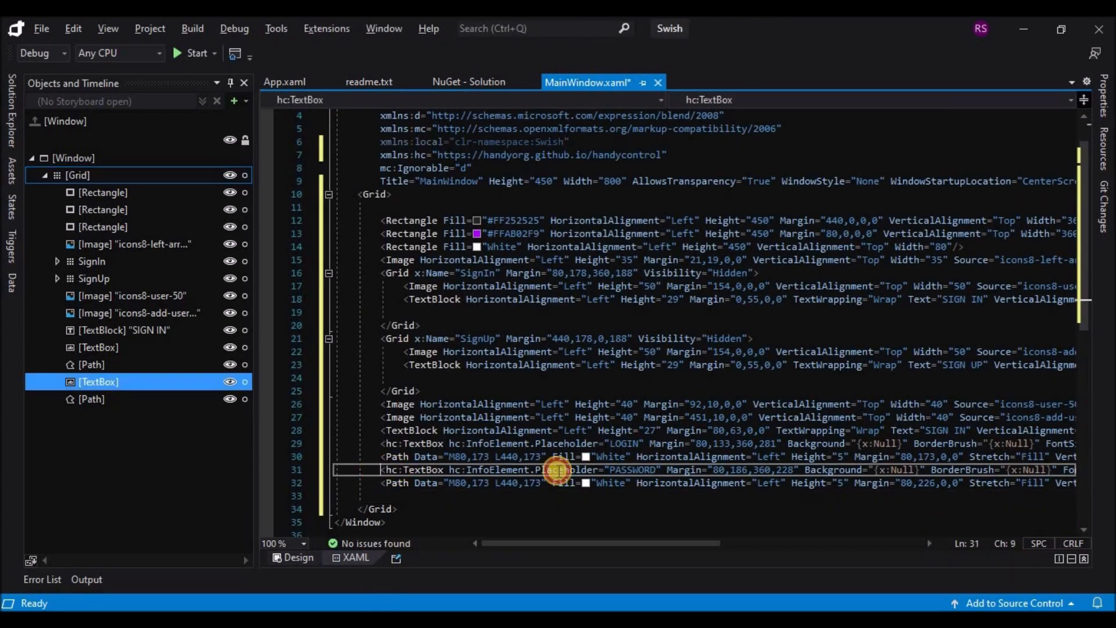
click(855, 470)
click(484, 523)
click(409, 496)
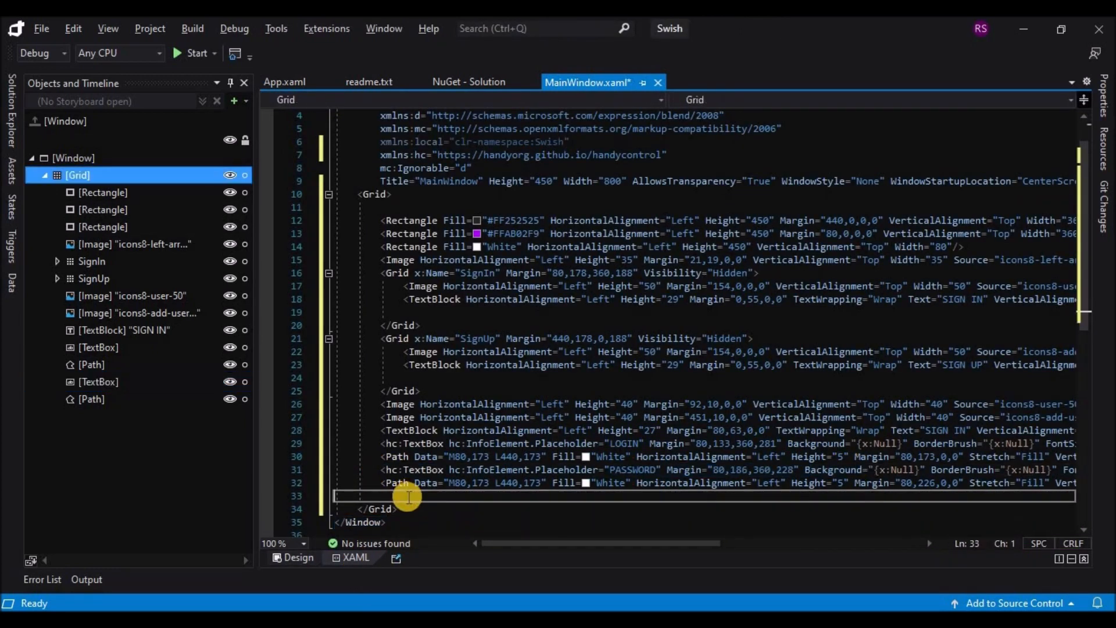
key(ctrl+v)
Change the PASSWORD element from TextBox to PasswordBox in the XAML and add the sample's ShowEyeButton="True" attribute to it.
double_click(423, 470)
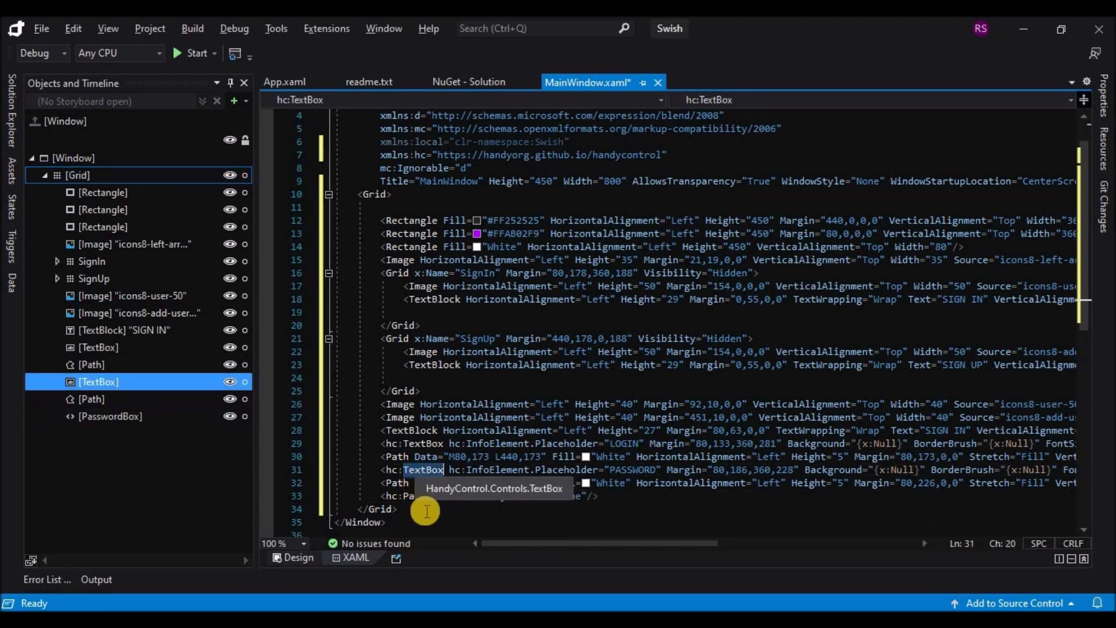
text(PasswordBox)
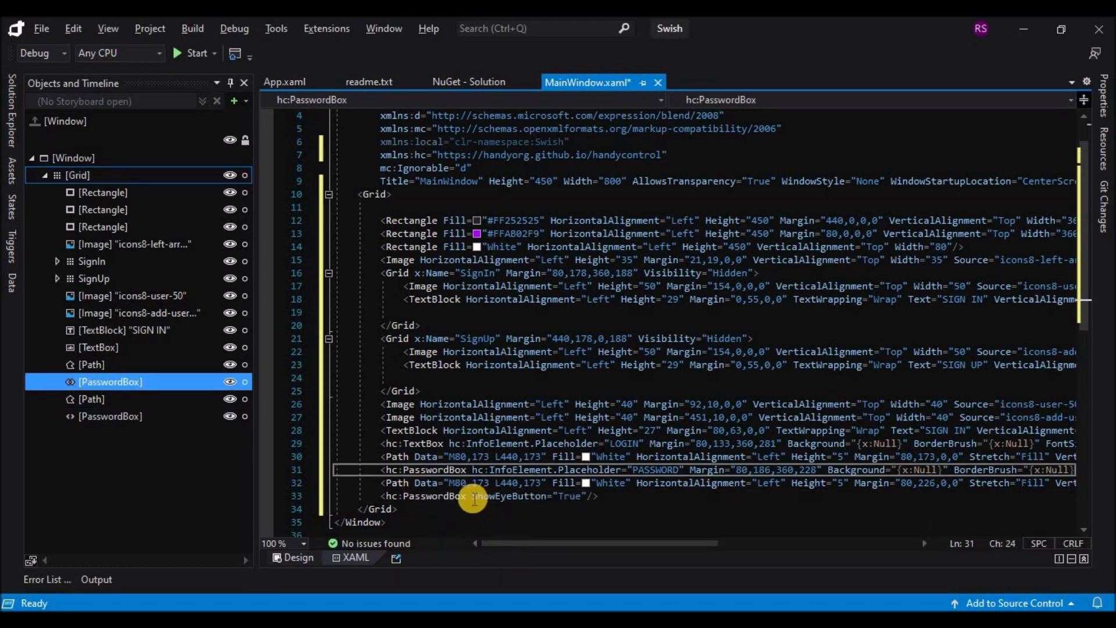
drag(472, 498, 588, 496)
key(ctrl+c)
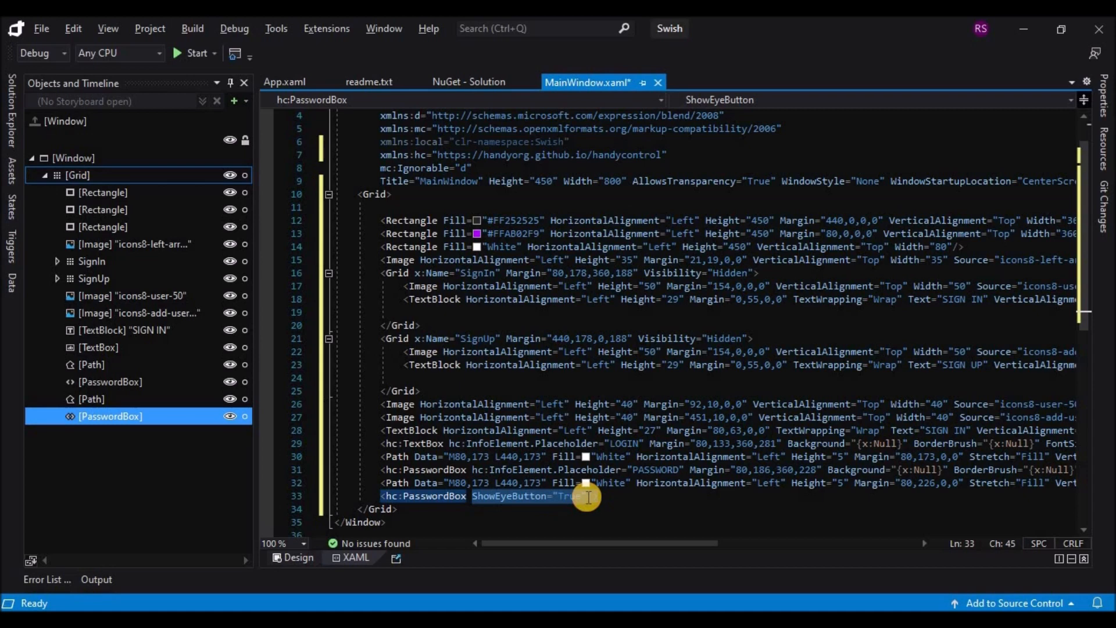
click(474, 470)
key(ctrl+v)
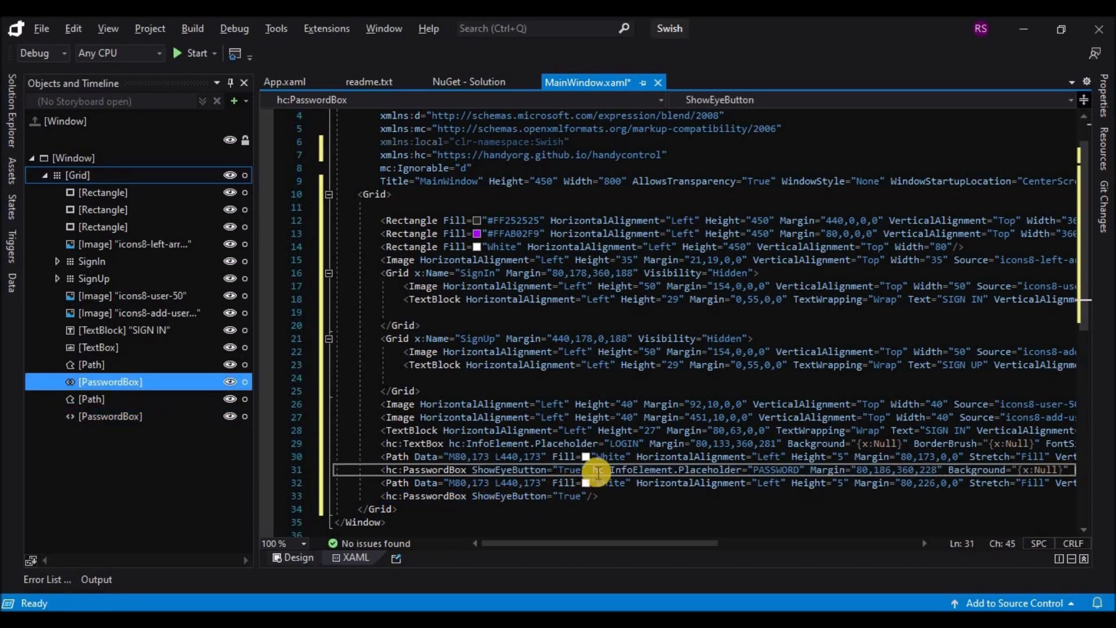
Delete the extra sample PasswordBox line below the last Path and check the PASSWORD field in the design view.
drag(593, 470, 693, 470)
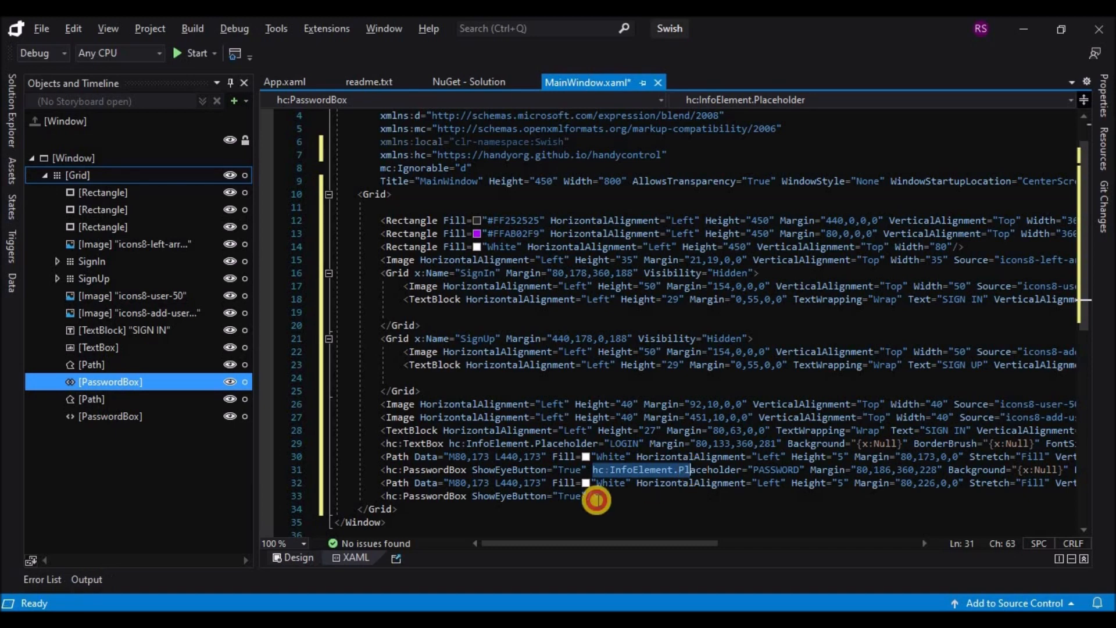
drag(381, 496, 606, 498)
key(Delete)
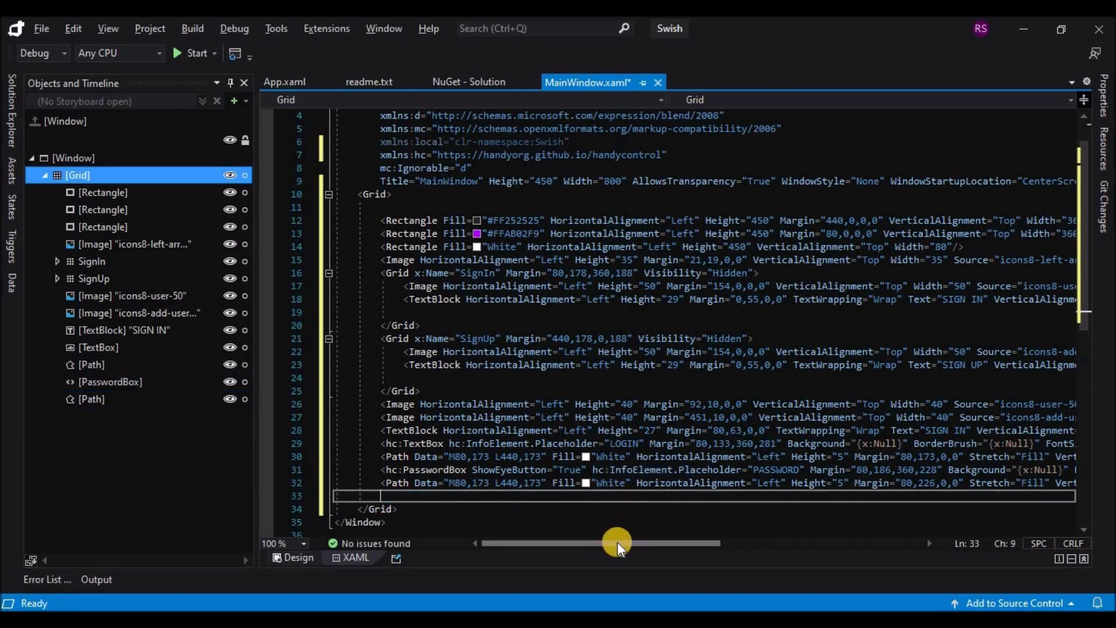
mouse_move(620, 542)
mouse_down()
mouse_move(769, 531)
mouse_move(617, 542)
mouse_up()
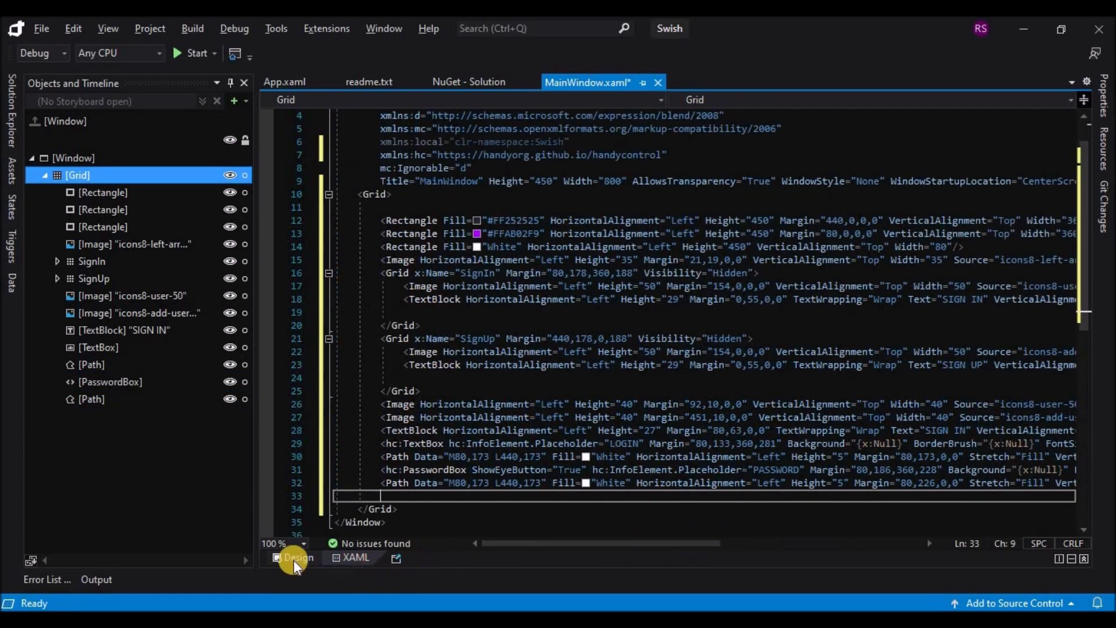
click(294, 558)
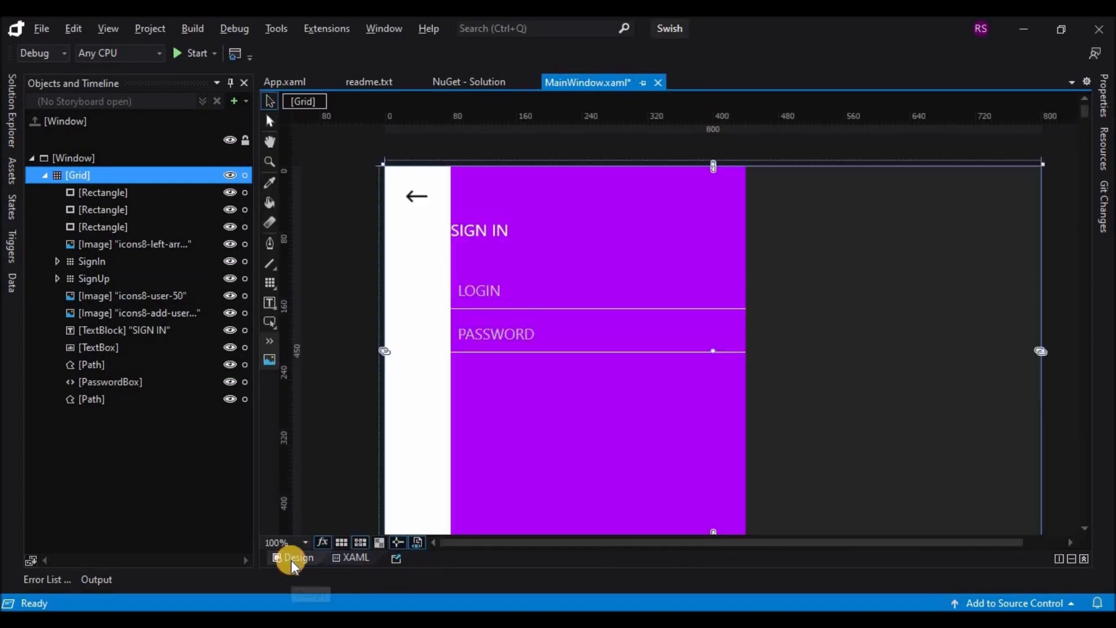
click(508, 332)
Add ShowPassword="True" after the ShowEyeButton attribute of the PASSWORD PasswordBox in the XAML.
click(355, 556)
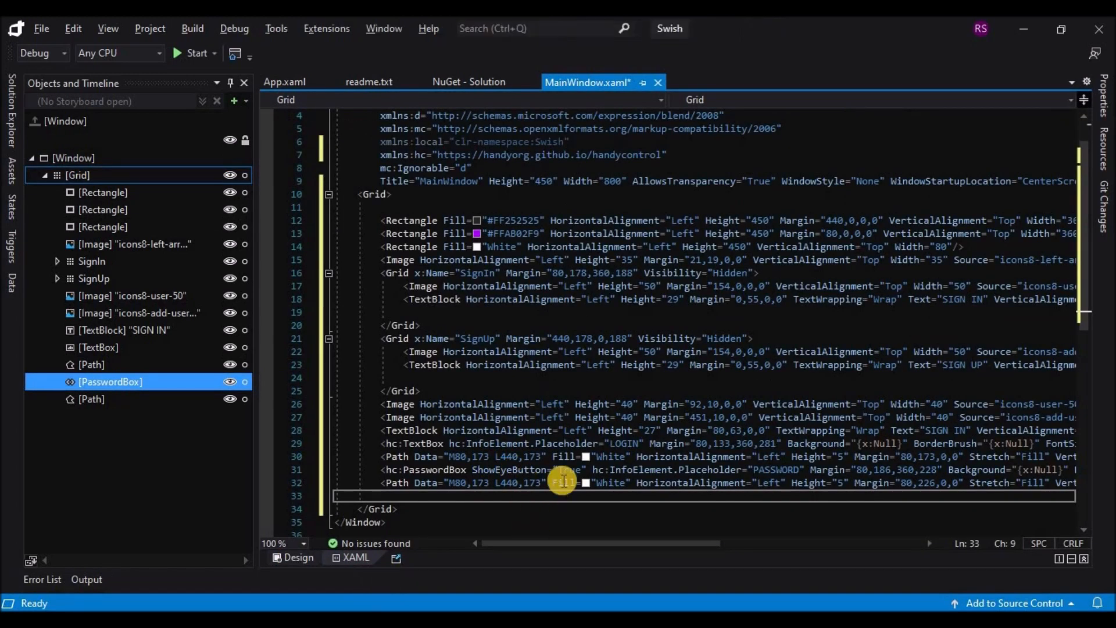
click(586, 469)
text(s)
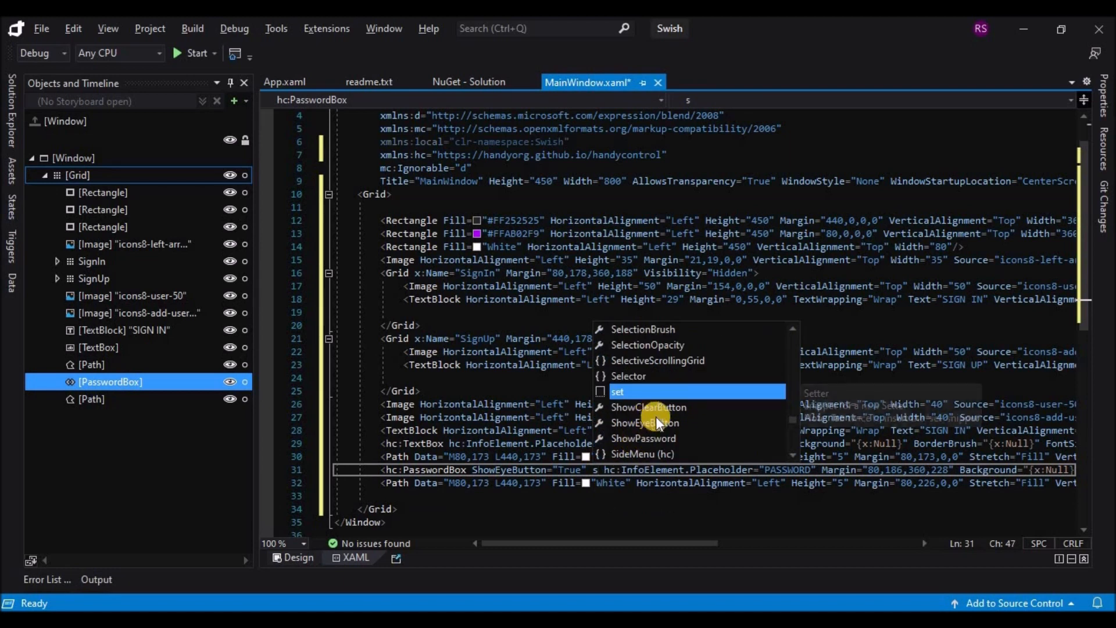
double_click(652, 439)
double_click(698, 499)
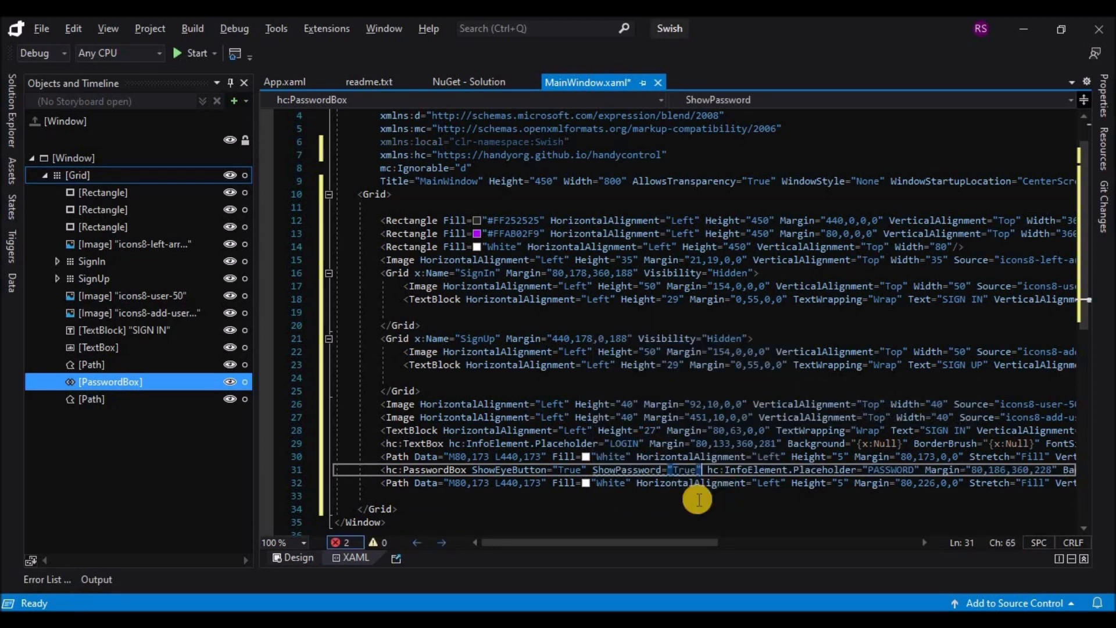
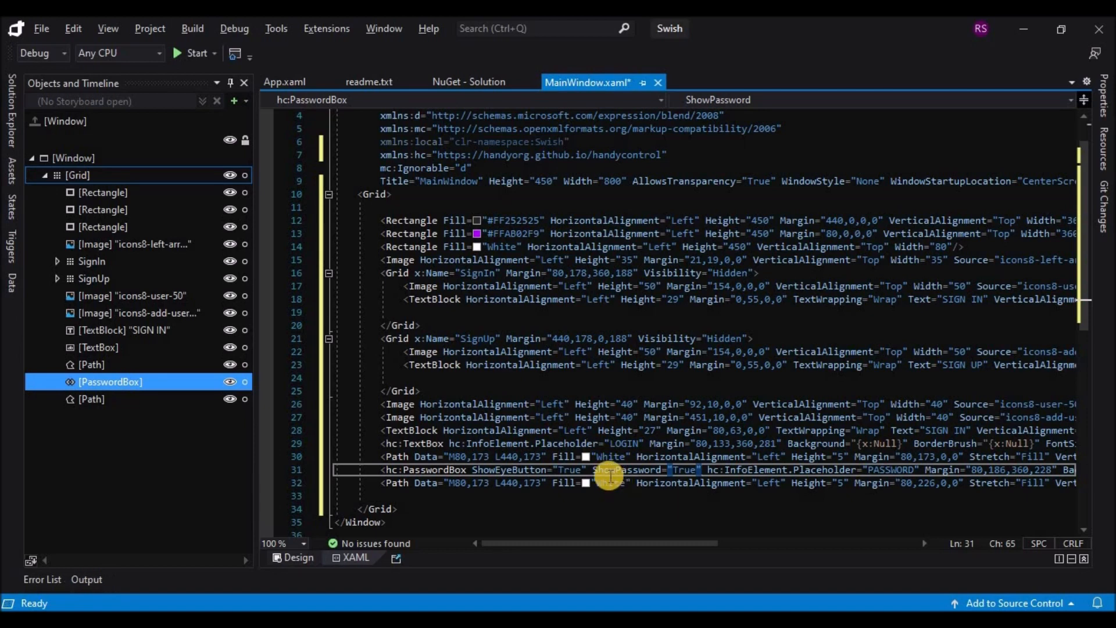
Replace the PasswordBox's ShowPassword attribute with ShowClearButton="True" and return to the design view.
drag(628, 469, 702, 468)
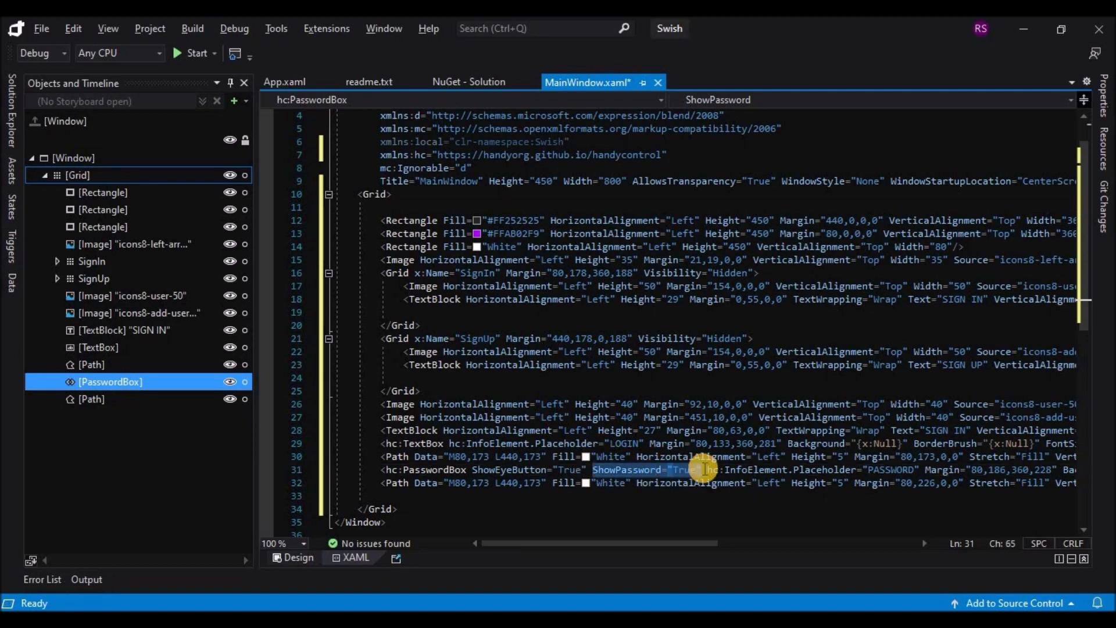
text(s)
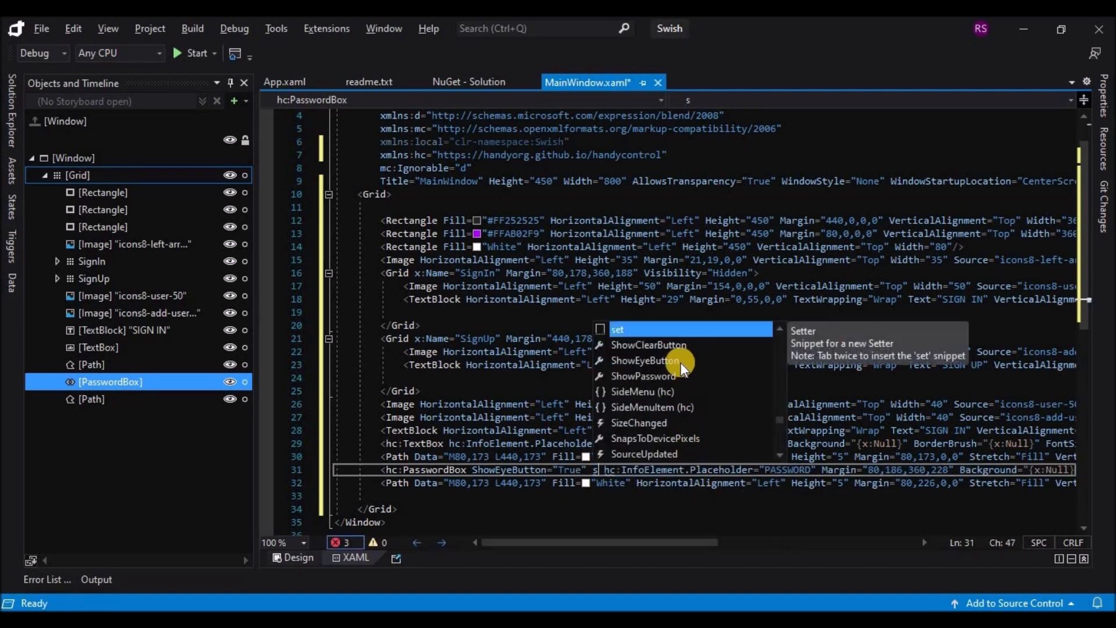
double_click(668, 347)
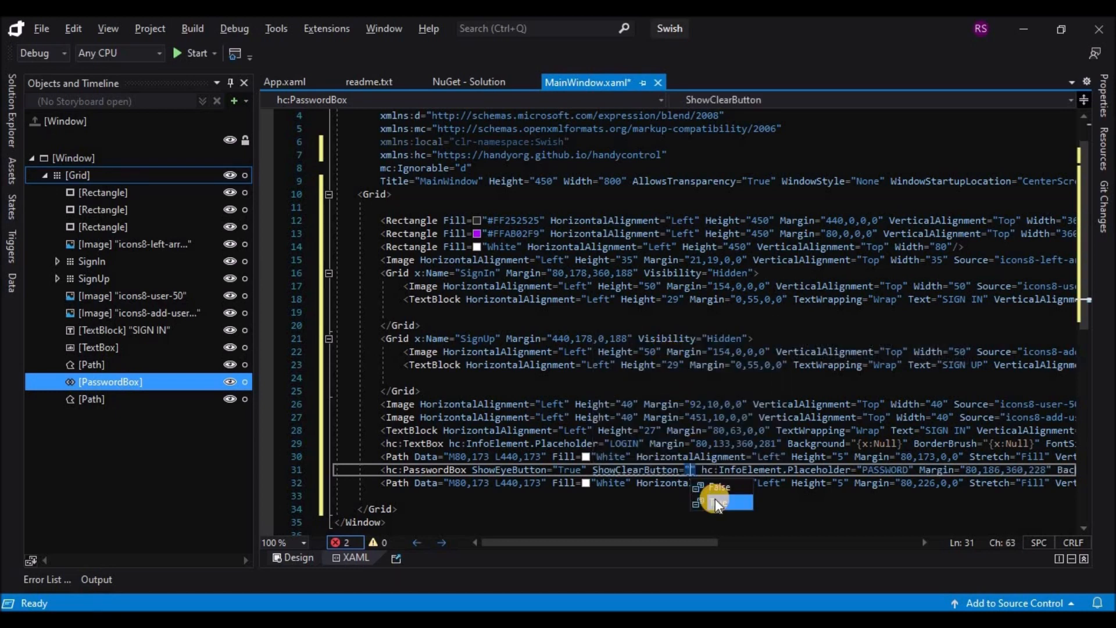
click(716, 504)
click(685, 508)
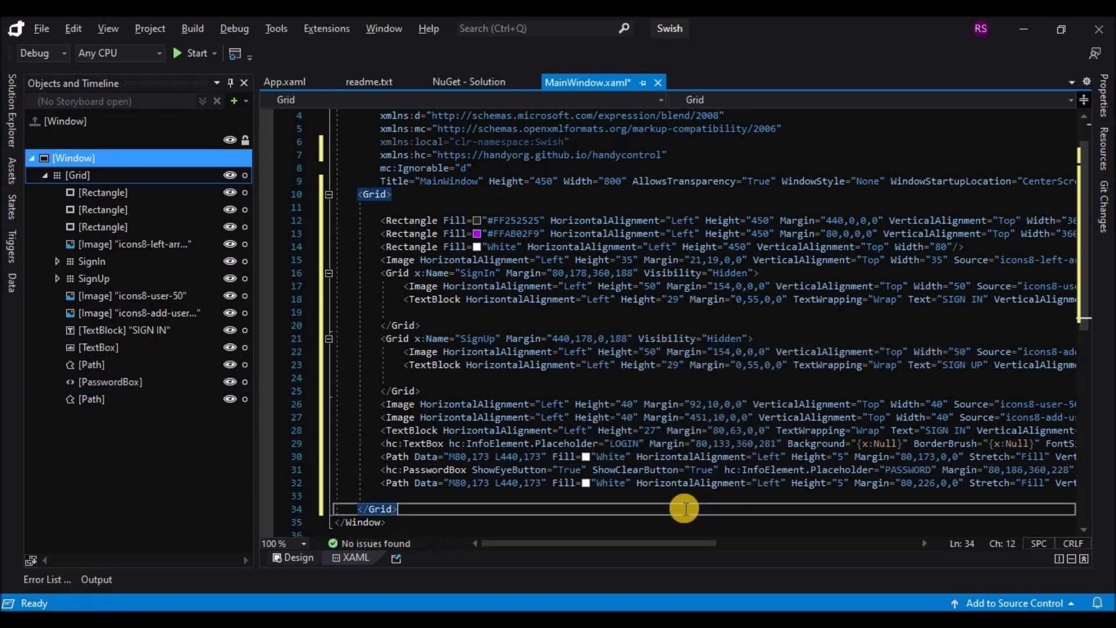
click(294, 557)
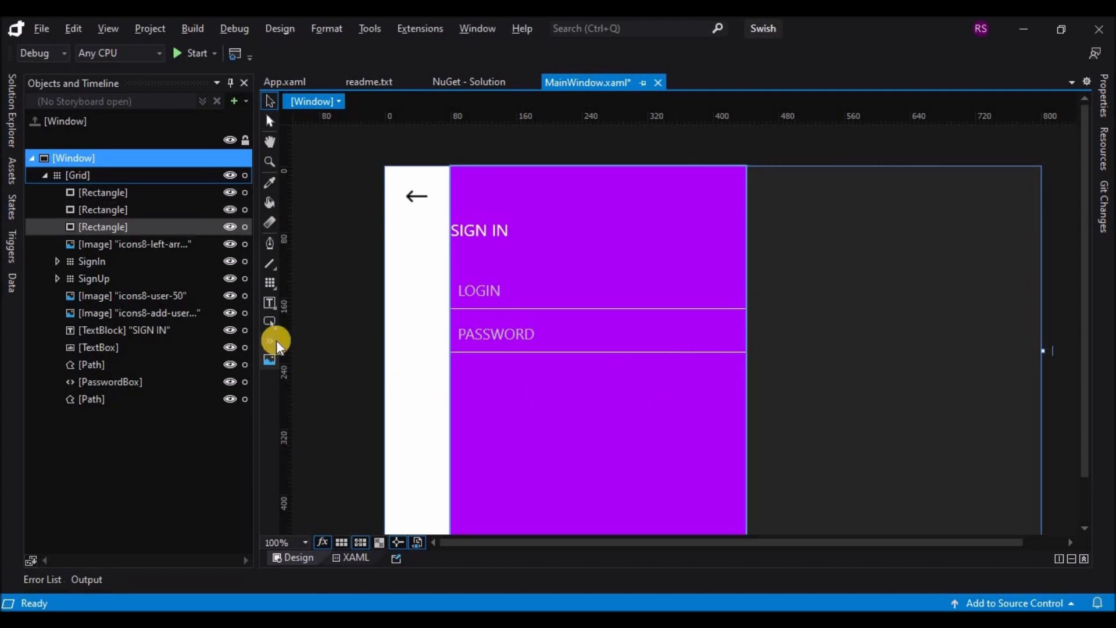
Draw a button about 110 by 38 px below the PASSWORD underline and open a copy of its template for editing.
click(270, 322)
drag(623, 381, 715, 411)
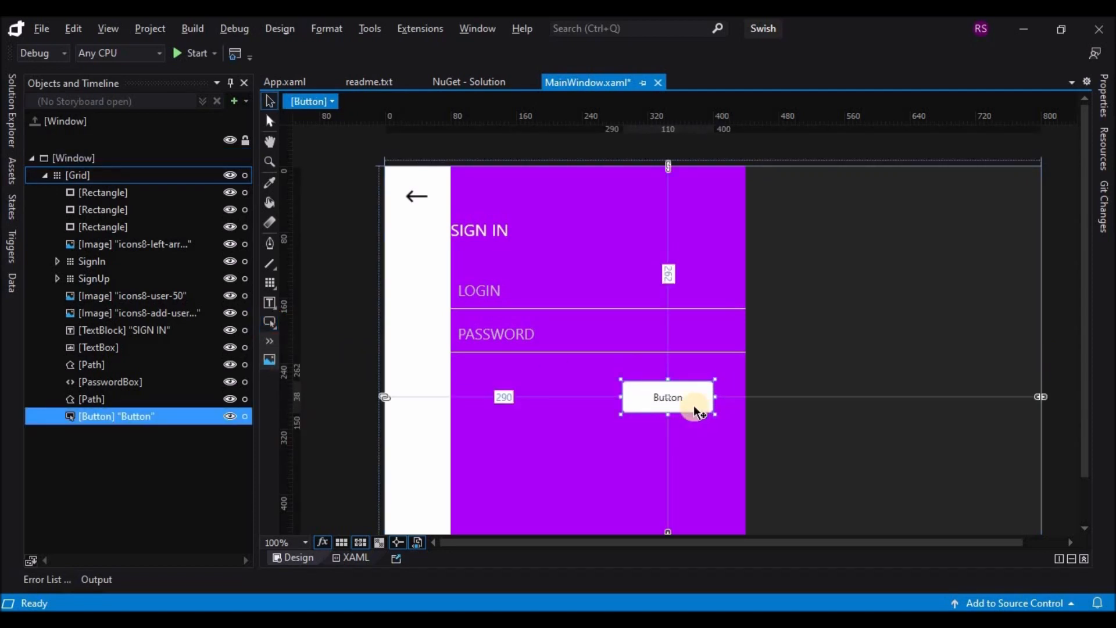
right_click(695, 407)
mouse_move(885, 333)
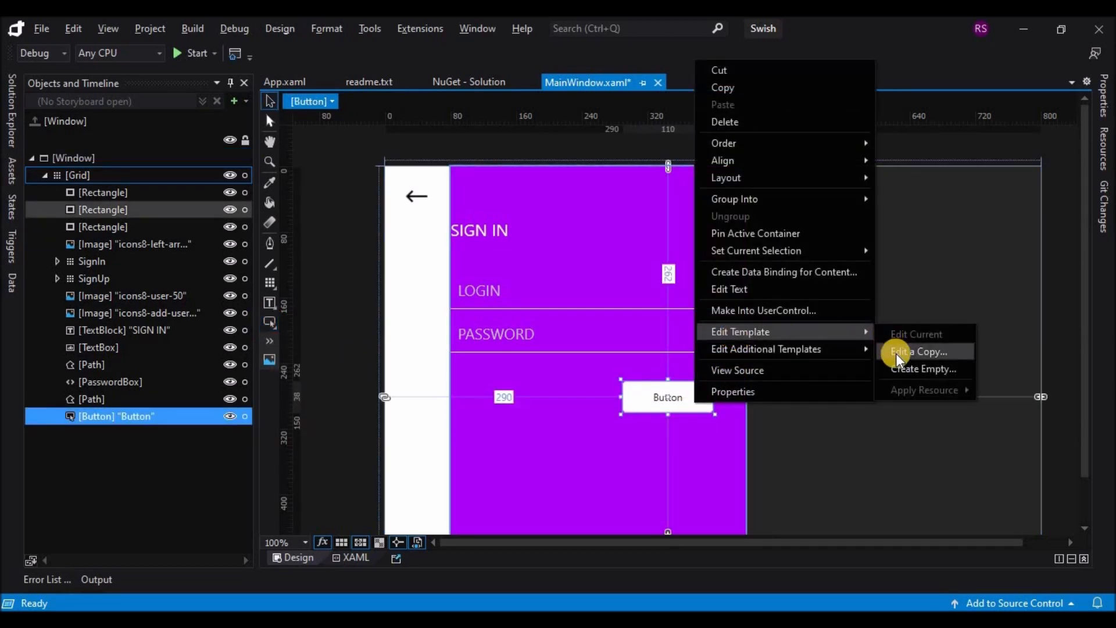
click(895, 352)
click(643, 395)
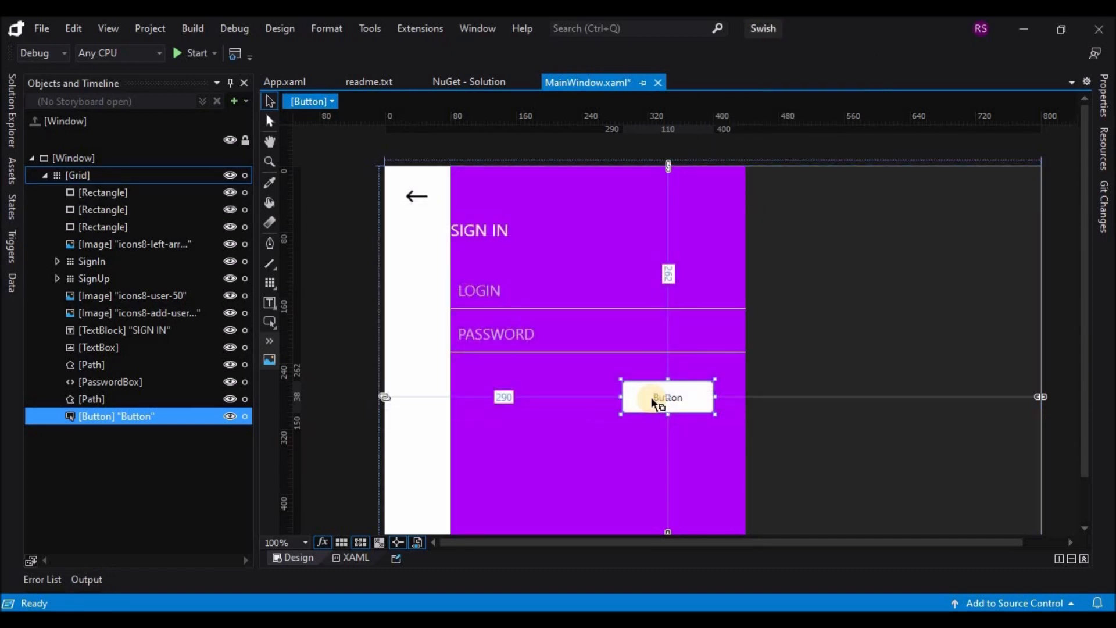
Delete the SimplePanel from the button template and insert a Grid as the template's root.
click(98, 180)
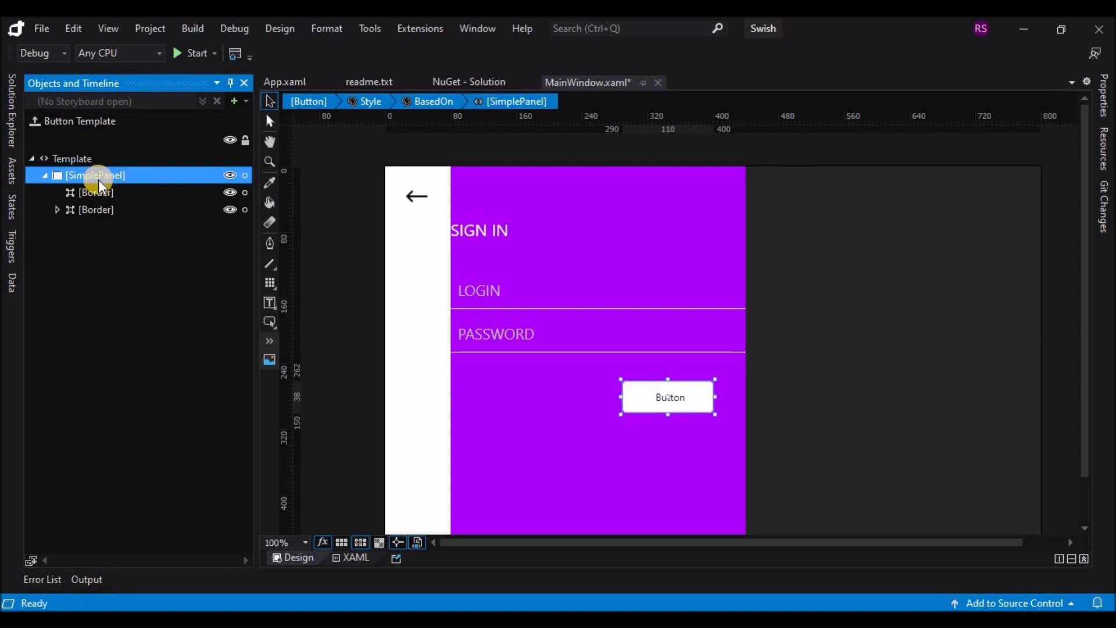
key(Delete)
click(99, 163)
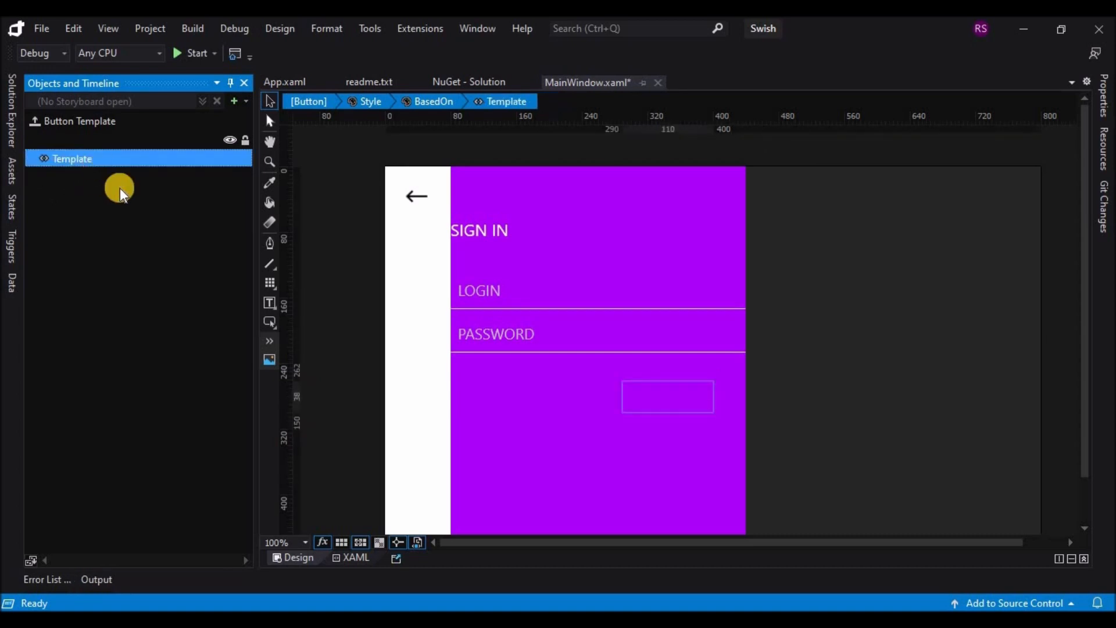
double_click(270, 287)
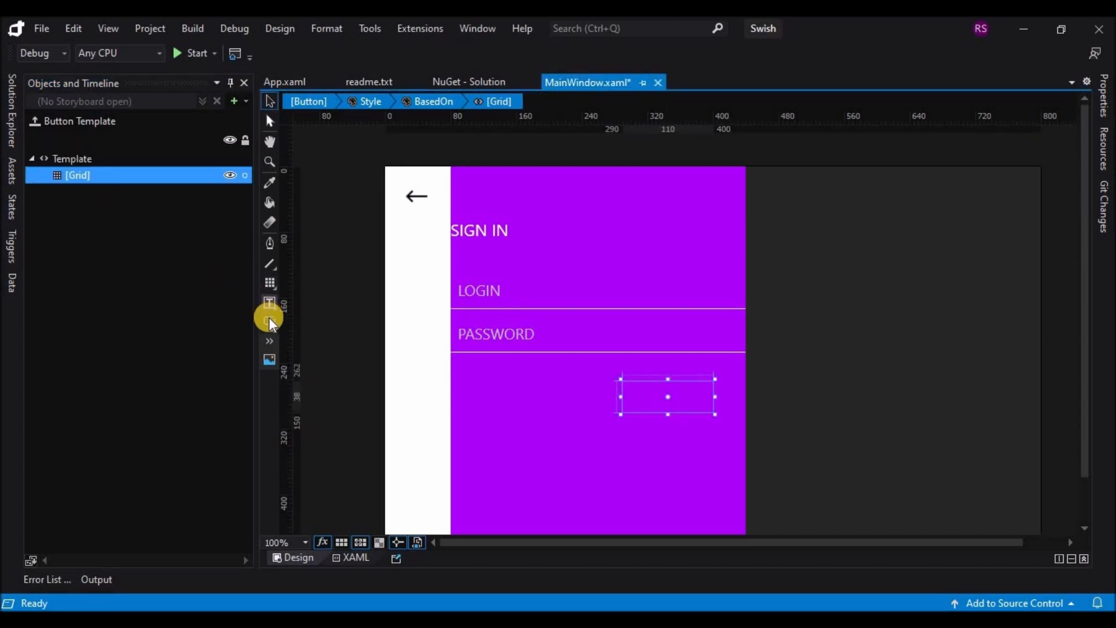
Insert a default-size Rectangle into the template Grid and round its ends into a pill shape.
right_click(271, 284)
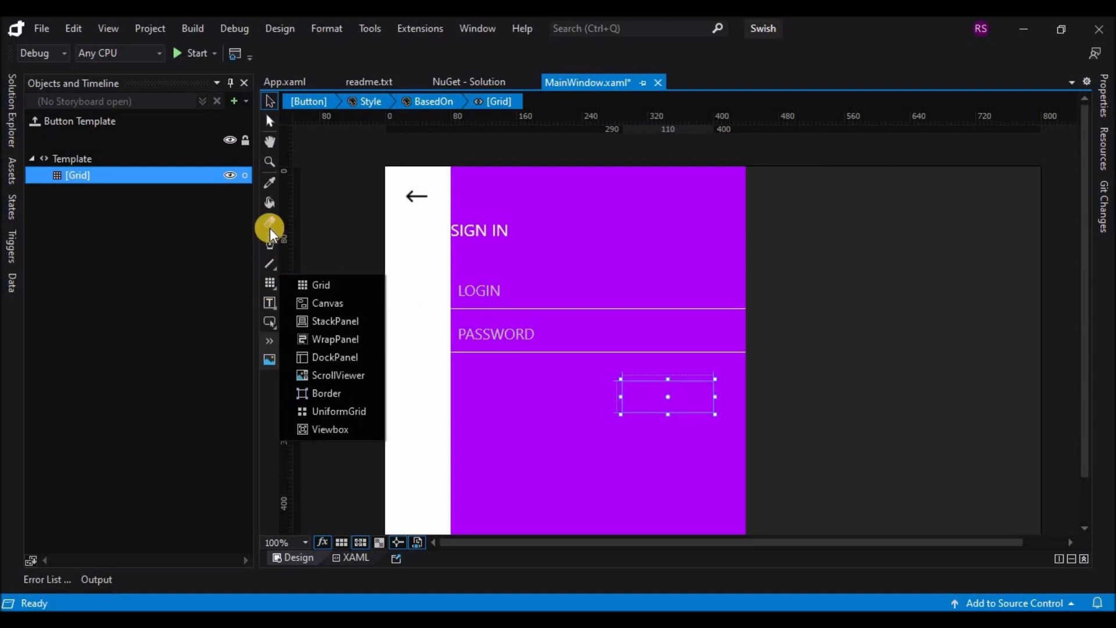
right_click(273, 264)
click(297, 264)
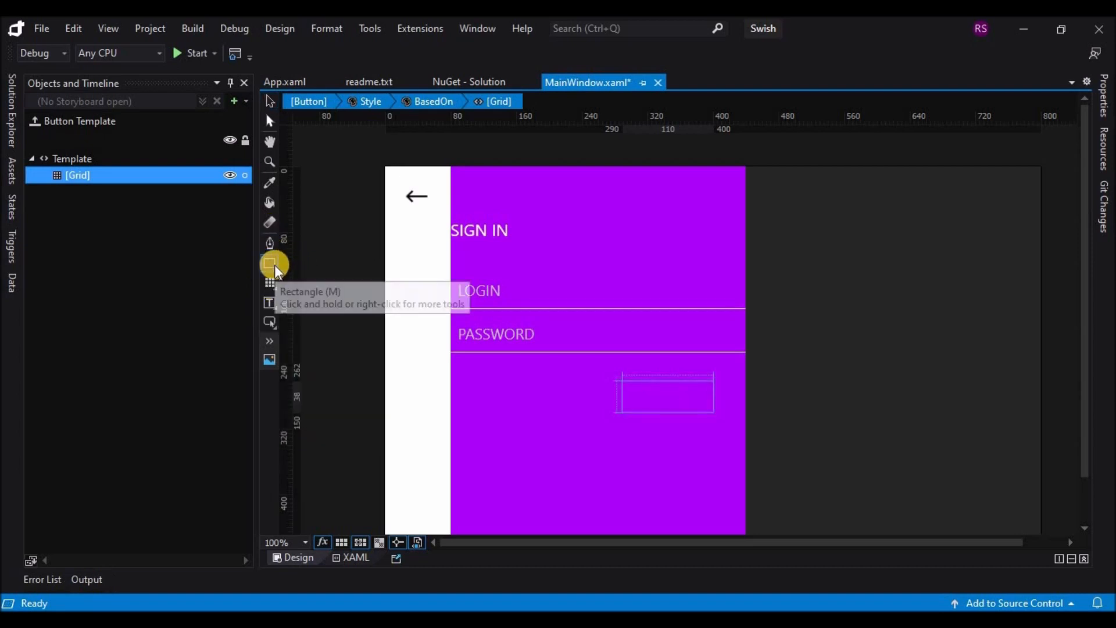
double_click(270, 264)
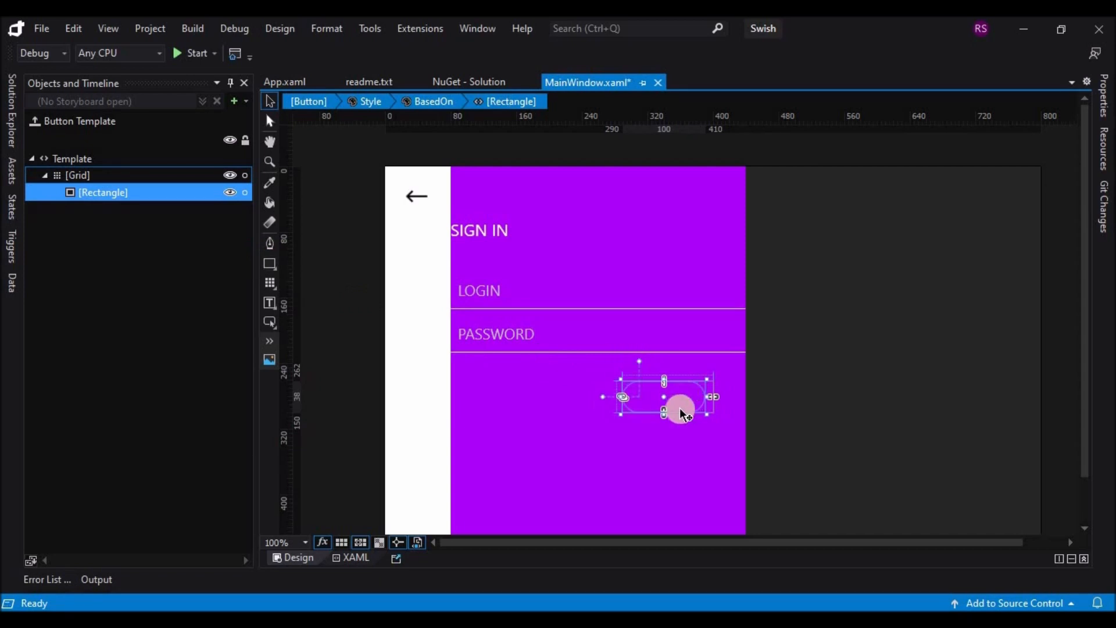
Fill the pill-shaped rectangle with dark purple #FF7205A4 and widen it to the button's full 110 px.
click(1104, 96)
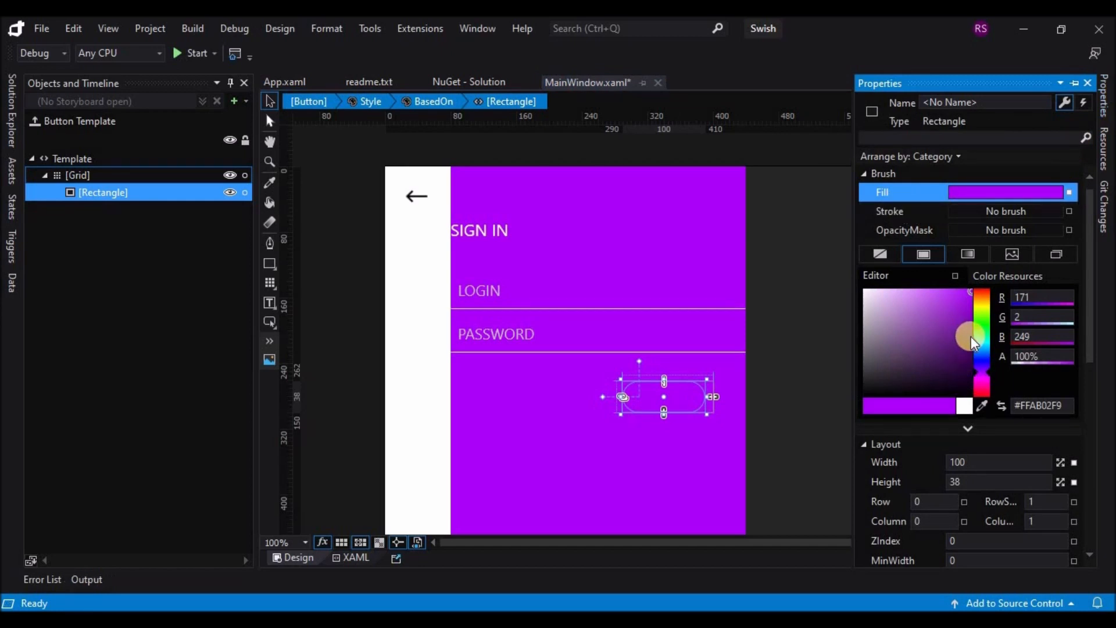
drag(971, 336, 970, 327)
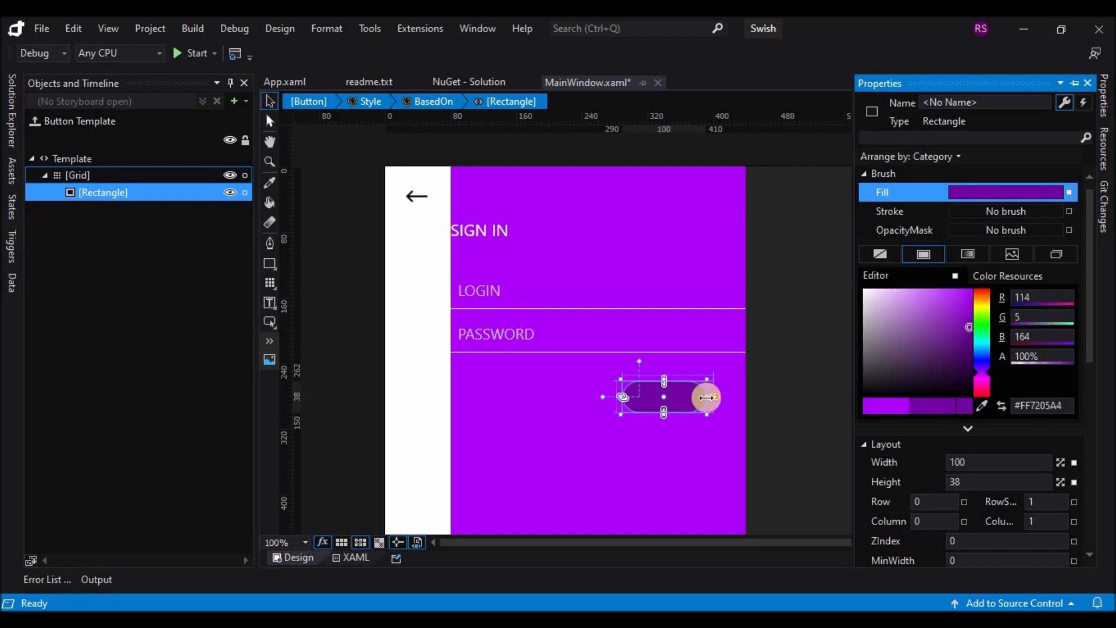
drag(708, 398, 715, 397)
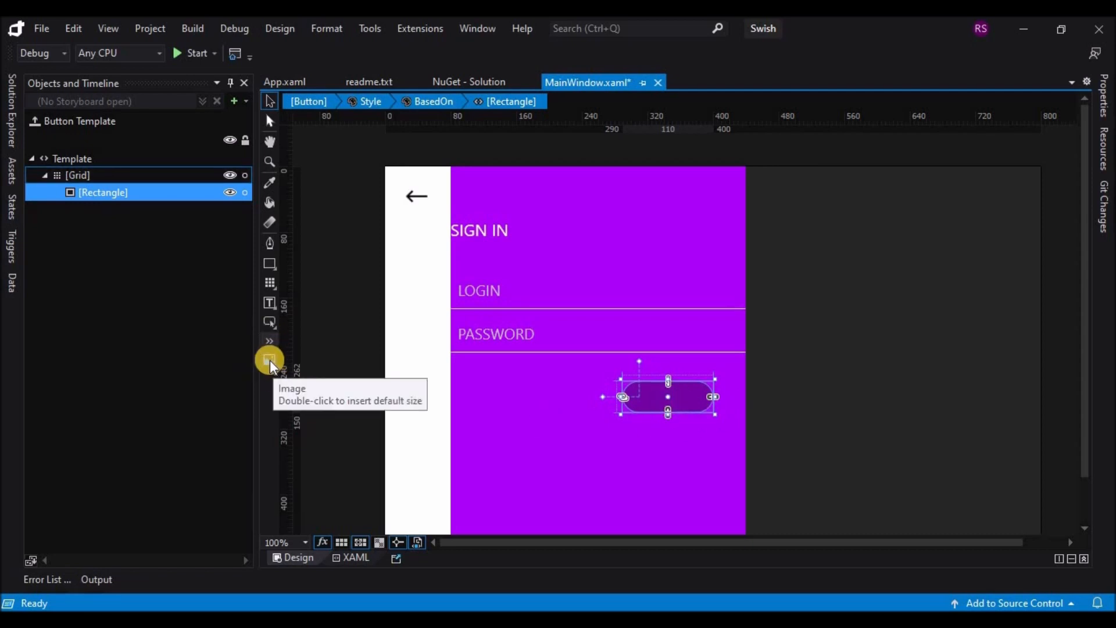
Add an Image to the template Grid and set its source to icons8-right-arrow-50 from the Downloads folder.
click(156, 176)
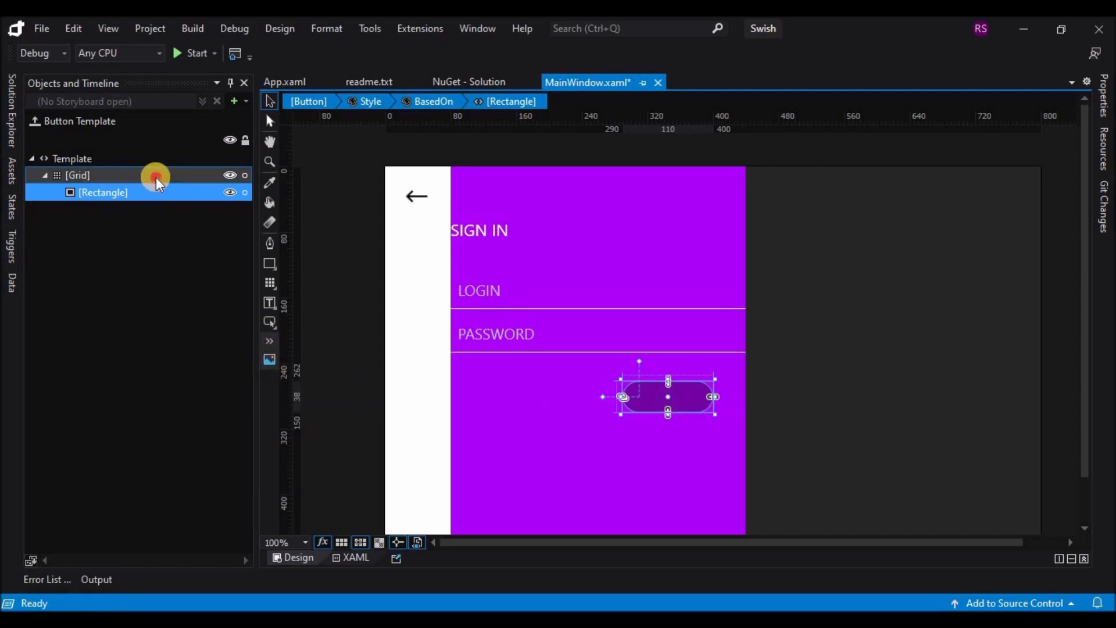
double_click(266, 362)
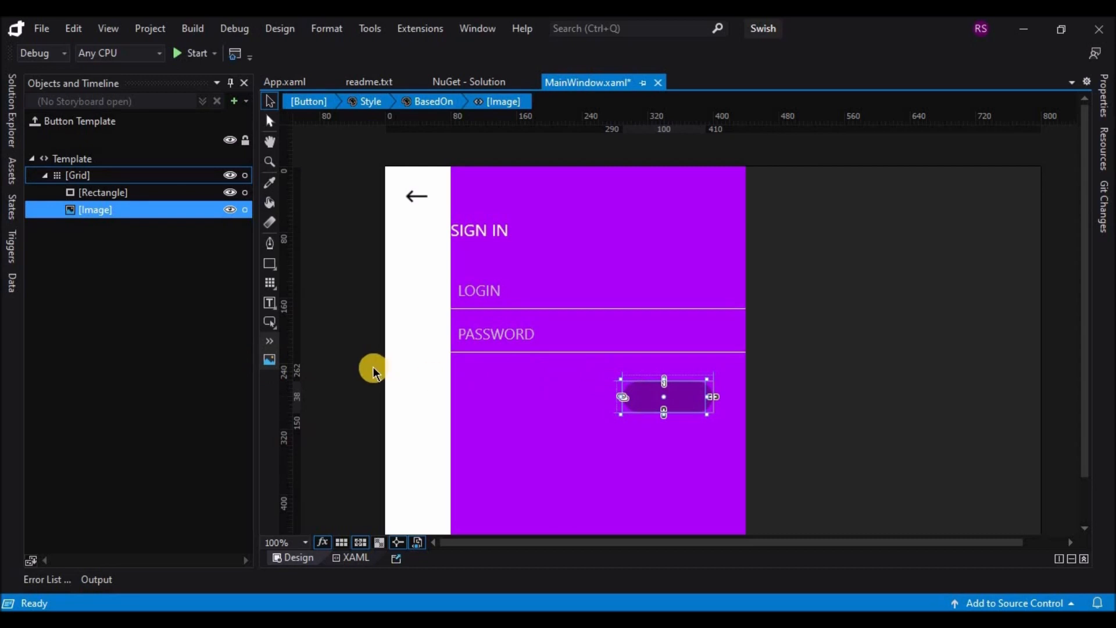
click(1105, 111)
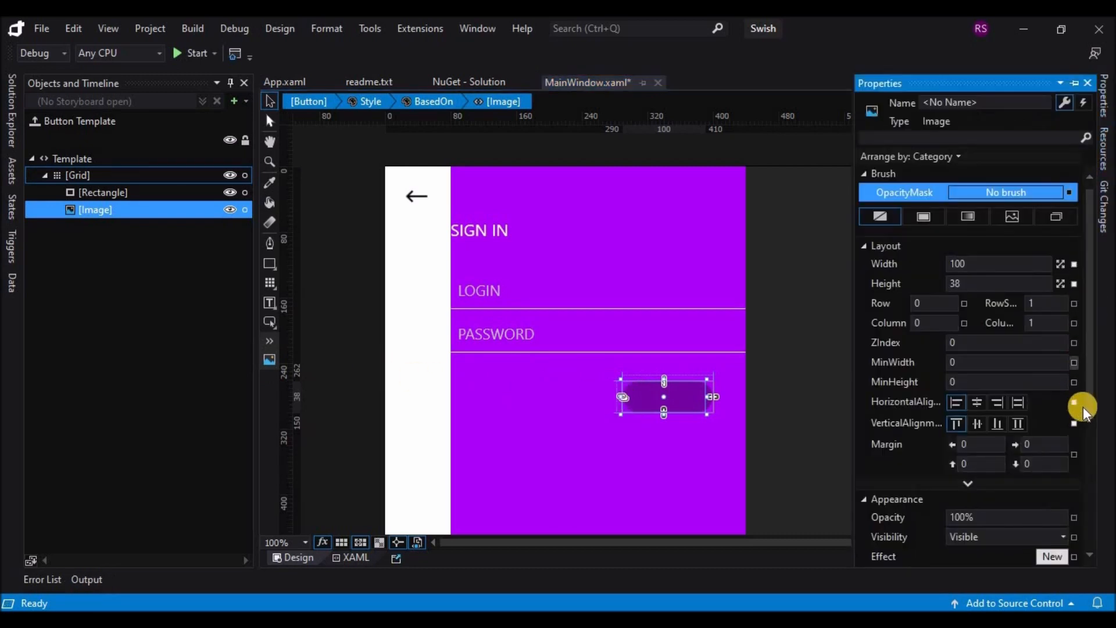
scroll(1087, 430, down, 3)
scroll(1096, 456, down, 2)
click(1058, 468)
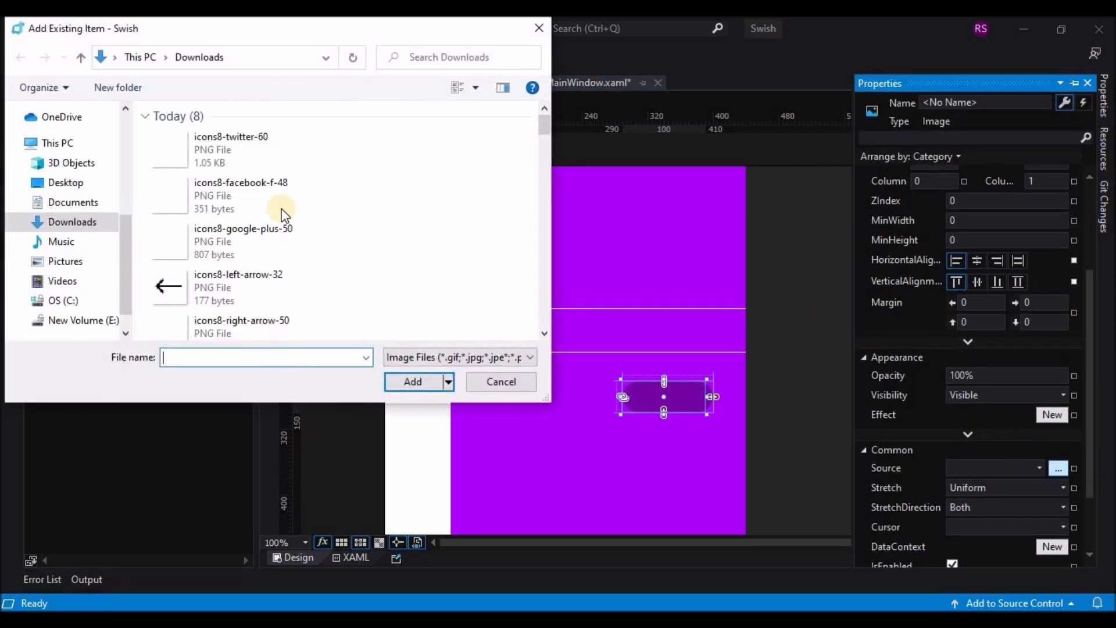
click(190, 328)
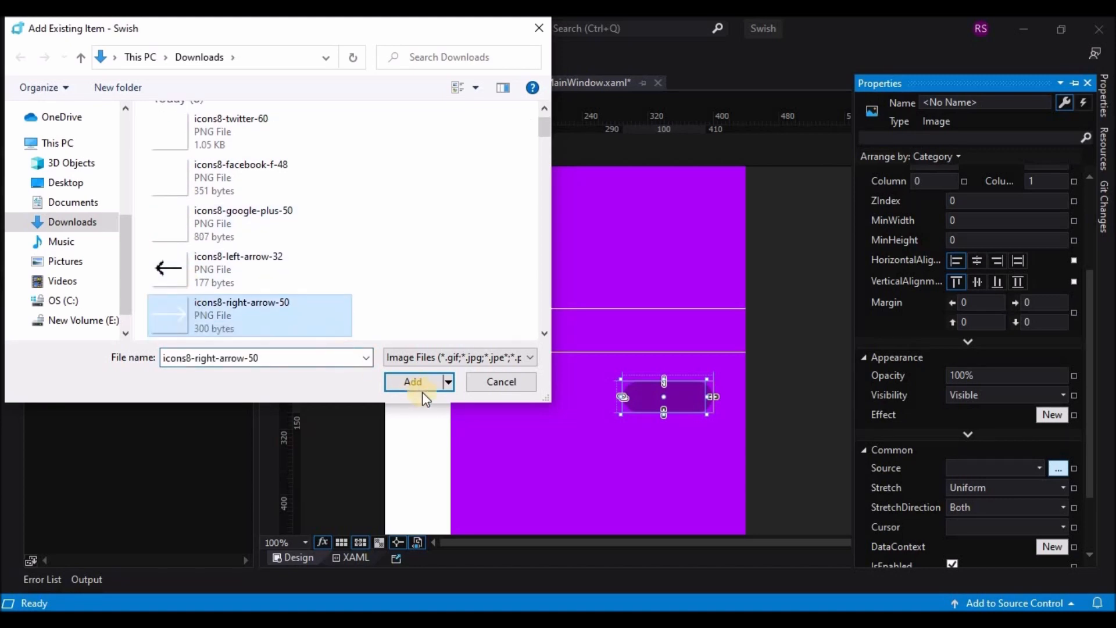
click(419, 382)
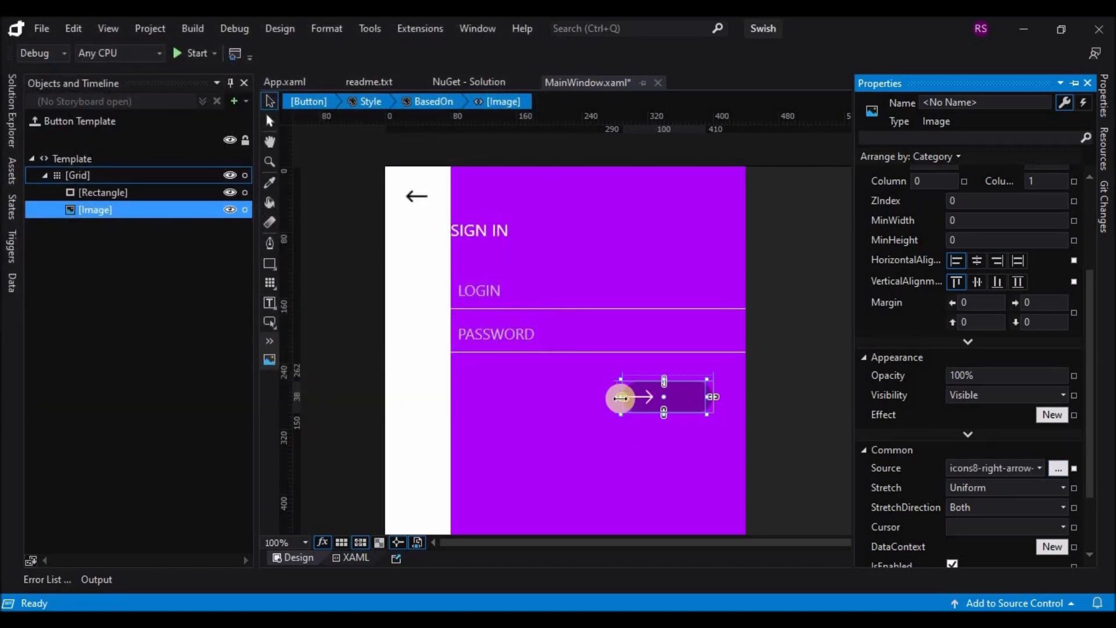
Narrow the arrow image to 40 px centred on the button, then leave the template and shift the button to a 305 px left margin.
drag(621, 397, 685, 399)
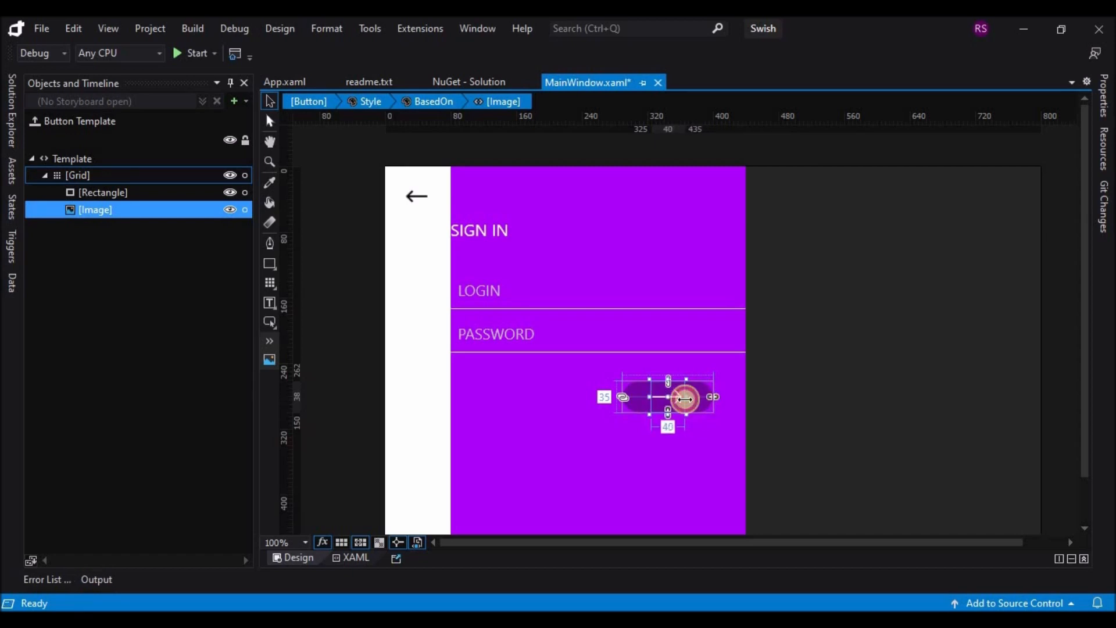
click(692, 455)
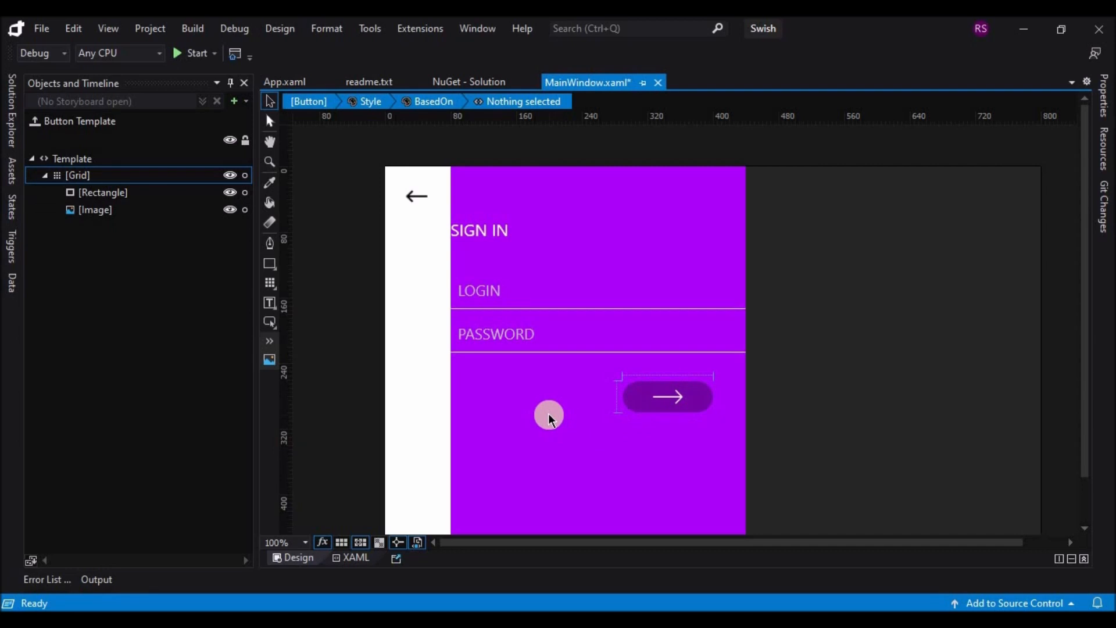
click(33, 122)
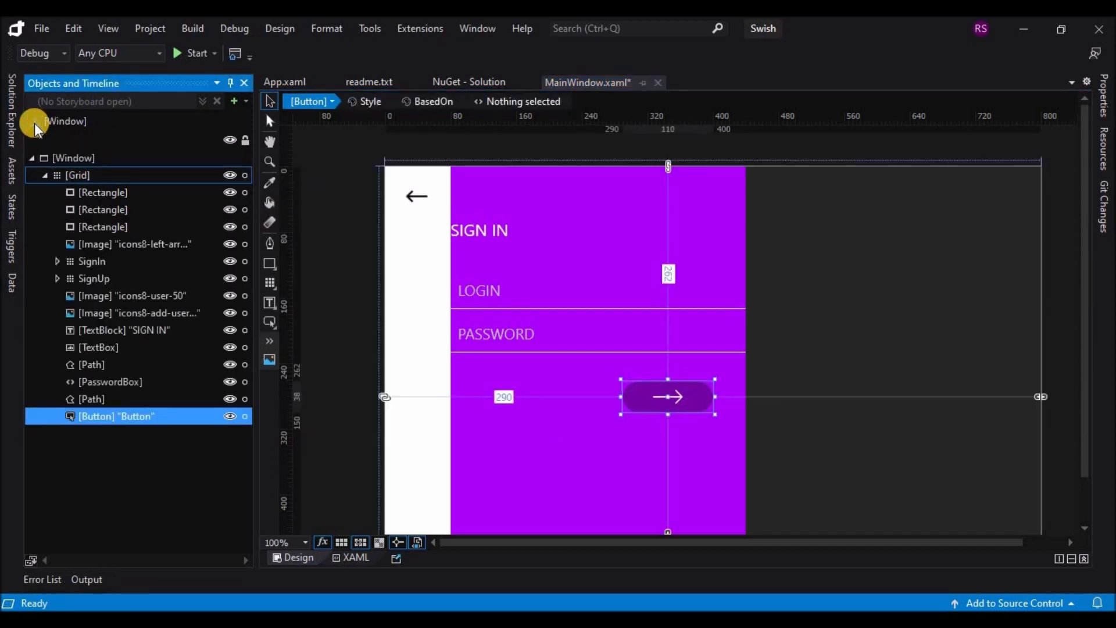
drag(695, 406, 706, 404)
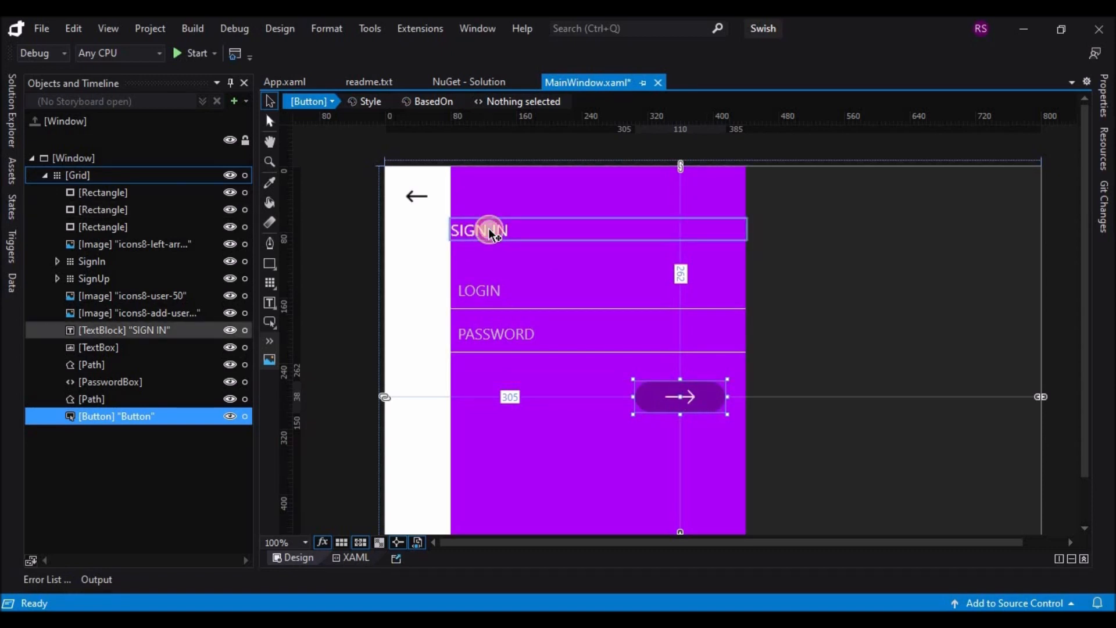
Set the font size of the LOGIN text box to 16 px.
click(490, 231)
click(489, 290)
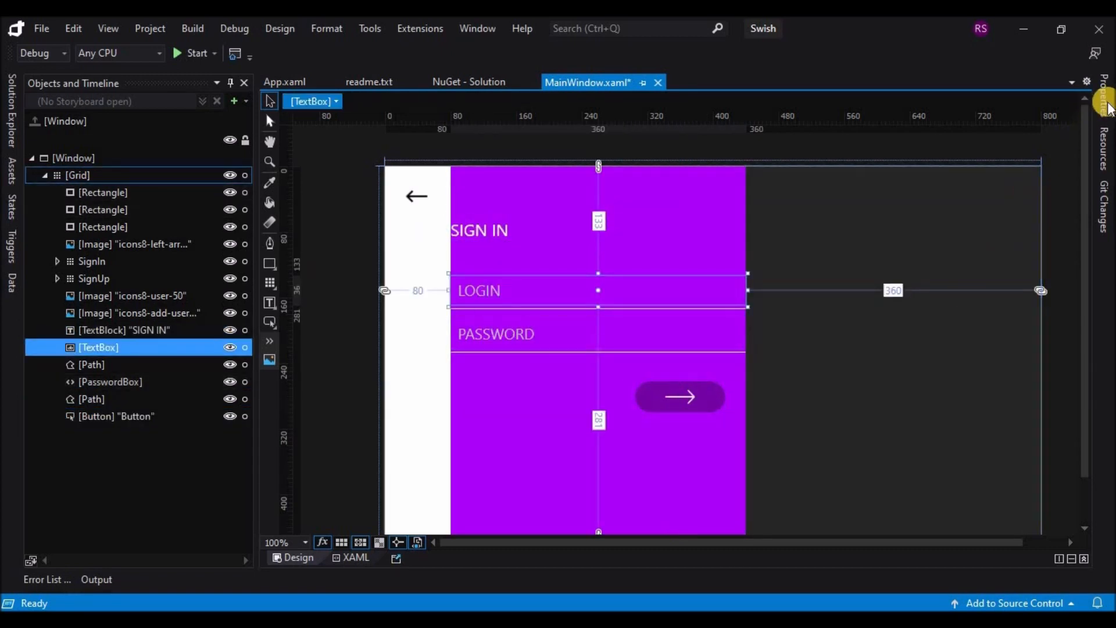
click(1108, 108)
drag(1092, 304, 1089, 424)
scroll(1060, 340, down, 2)
click(1060, 339)
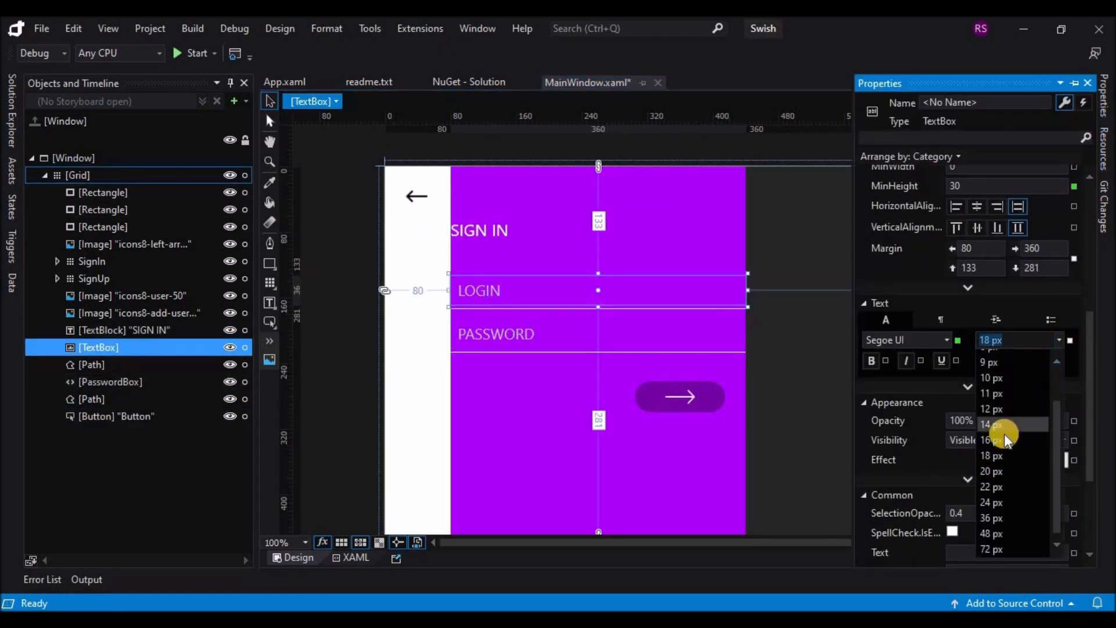
click(1004, 433)
Set the font size of the PASSWORD box to 16 px to match the LOGIN field.
click(483, 336)
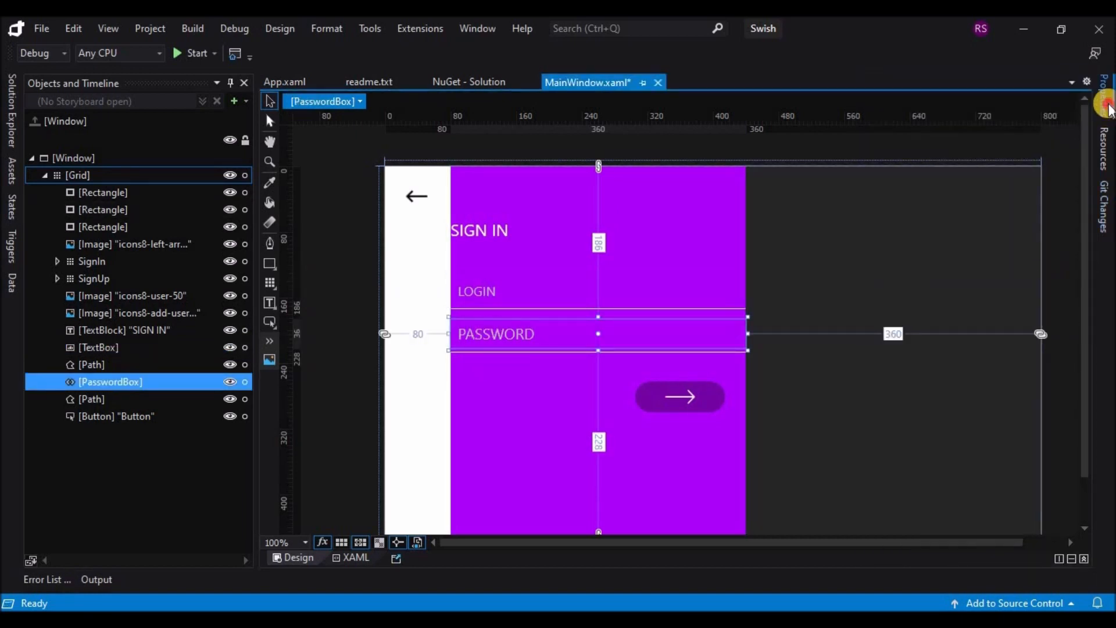
click(1107, 107)
scroll(1060, 442, down, 3)
click(1060, 447)
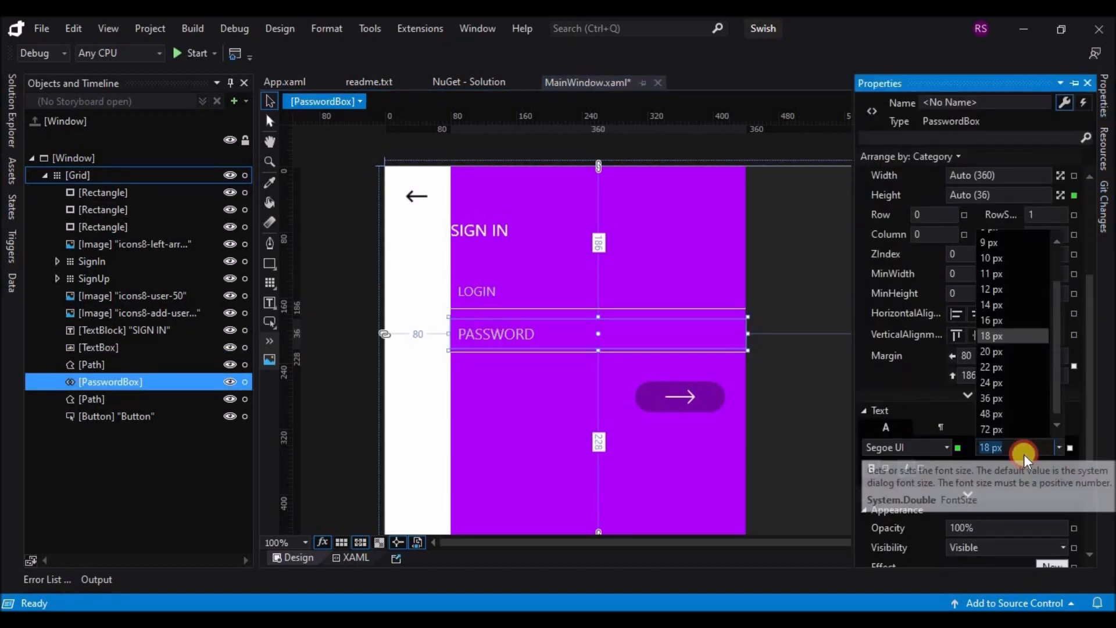
click(989, 335)
click(490, 330)
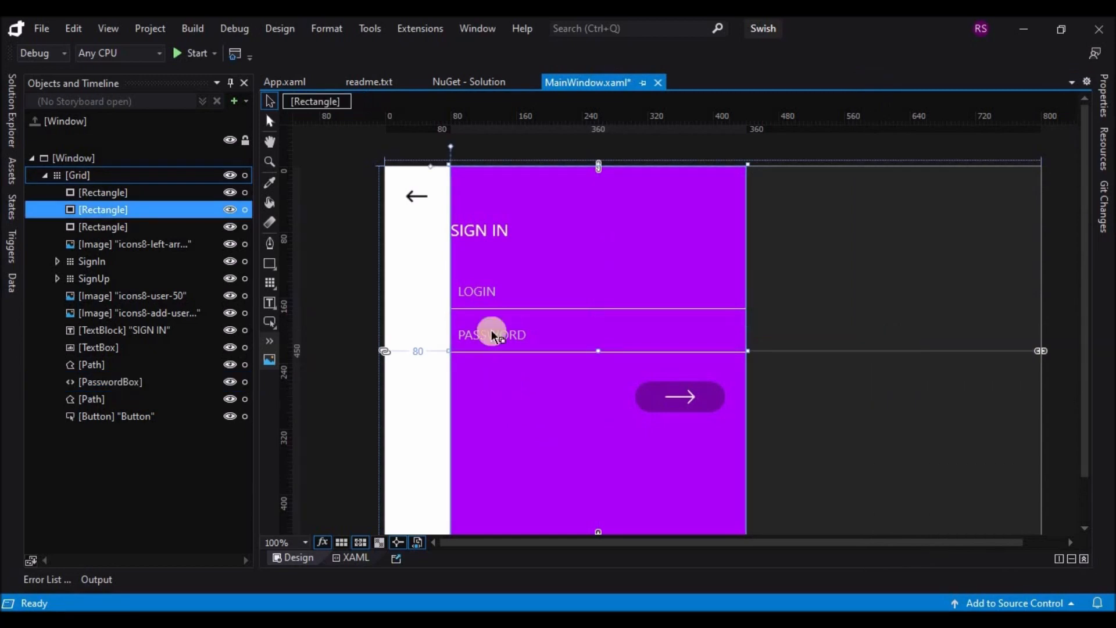
Set the SIGN IN heading's font size to 24 px and stretch its text block to about 37 px high.
click(480, 227)
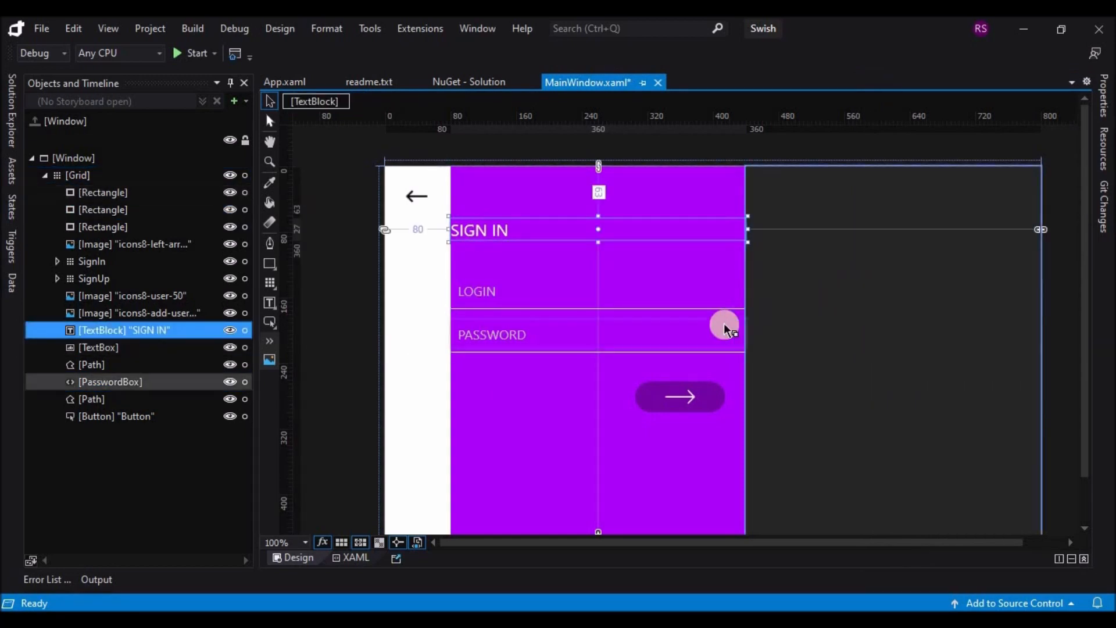
click(1102, 99)
scroll(1069, 407, down, 5)
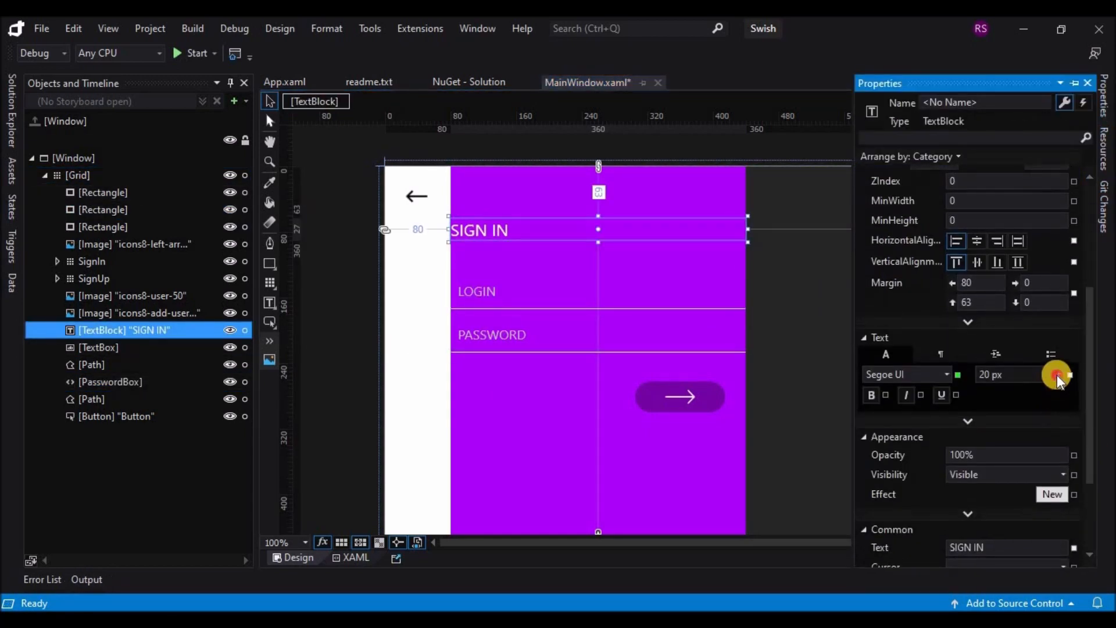
click(1057, 375)
click(996, 518)
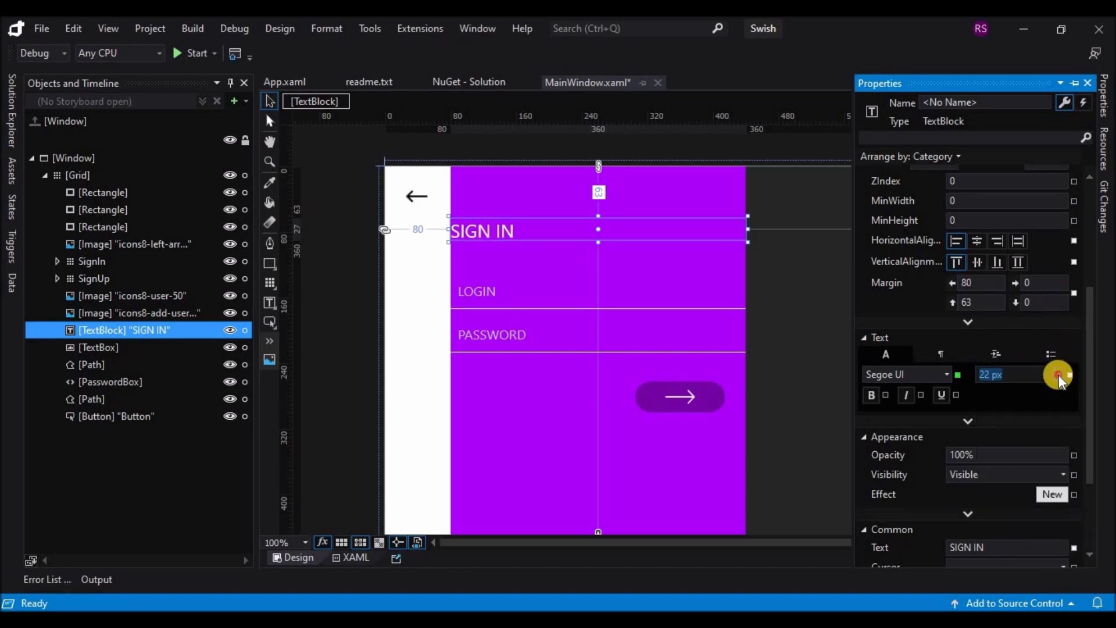
click(1059, 375)
click(1007, 526)
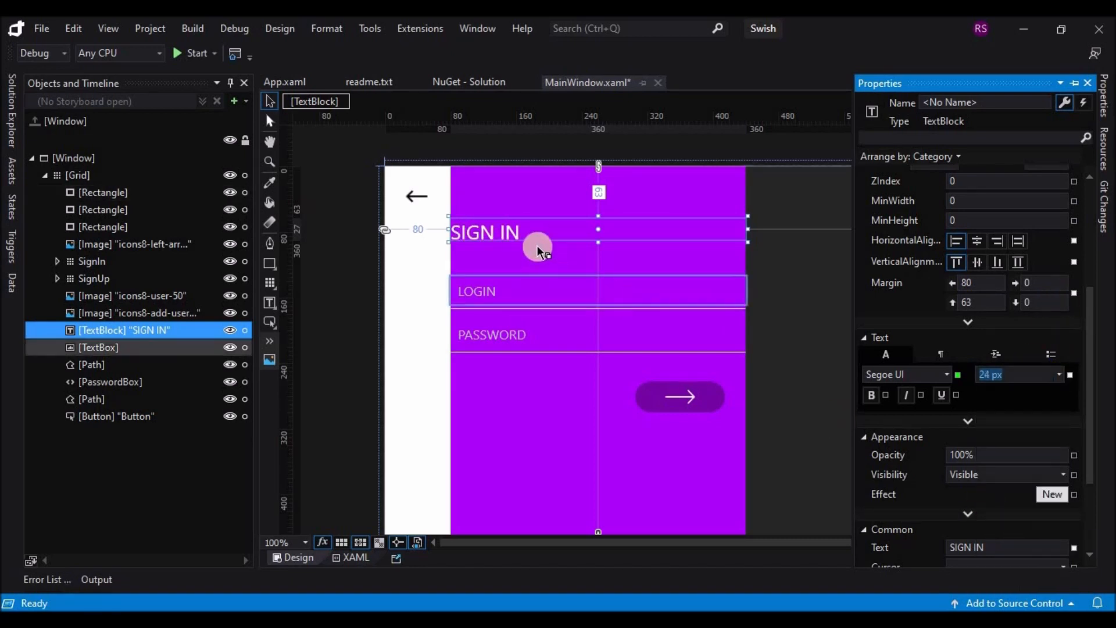
click(598, 244)
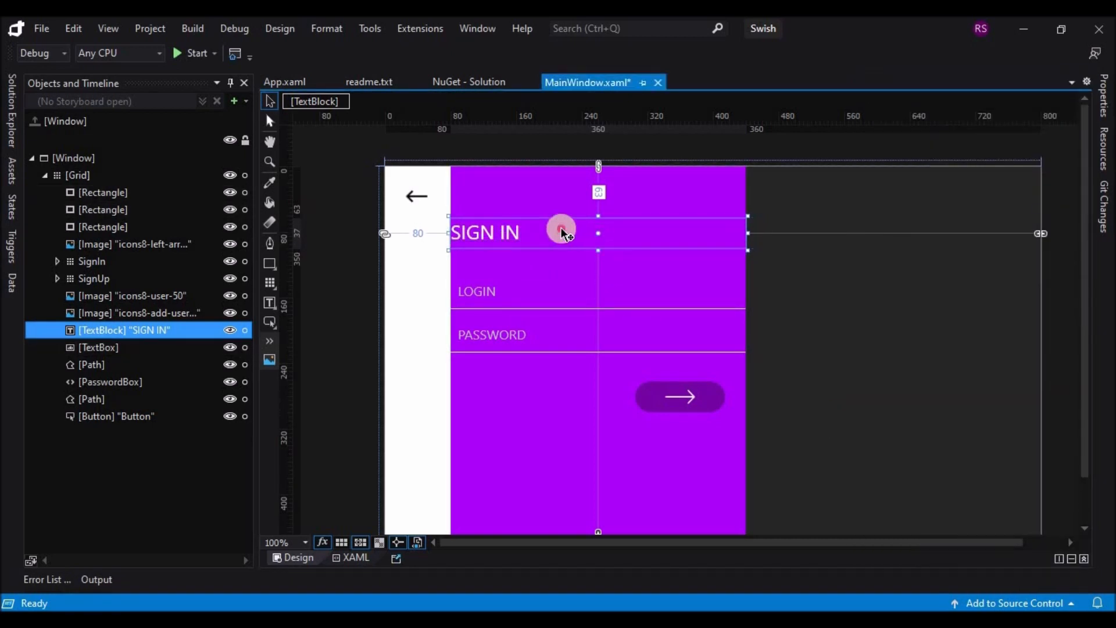
Group the SIGN IN heading, login and password fields, their underlines and the arrow button into a Grid.
shift+click(498, 293)
shift+click(155, 362)
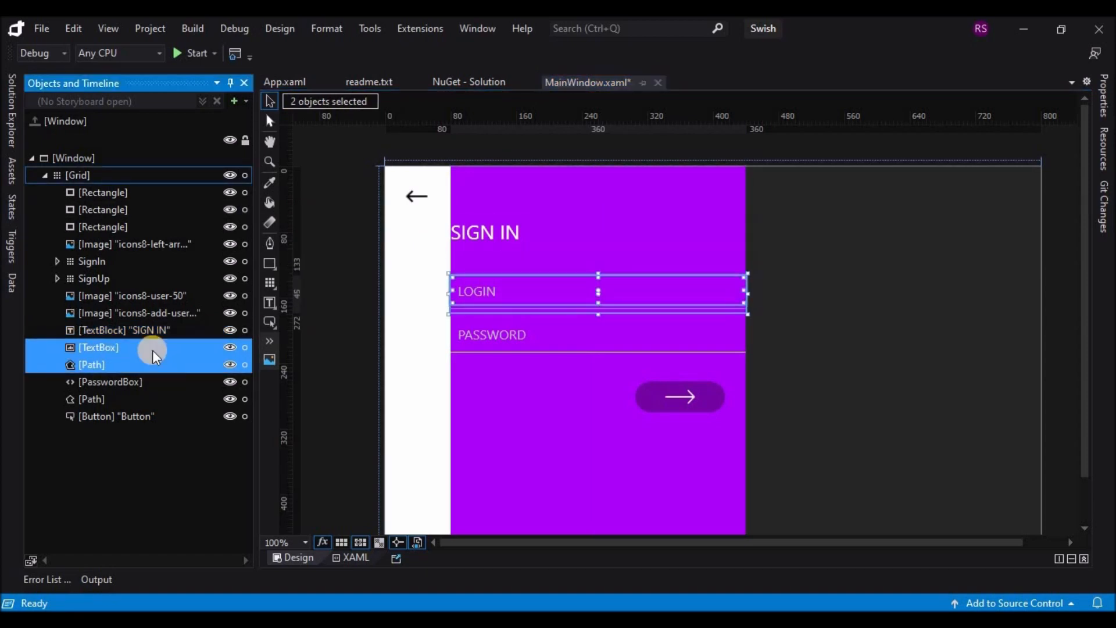
click(152, 332)
ctrl+click(147, 416)
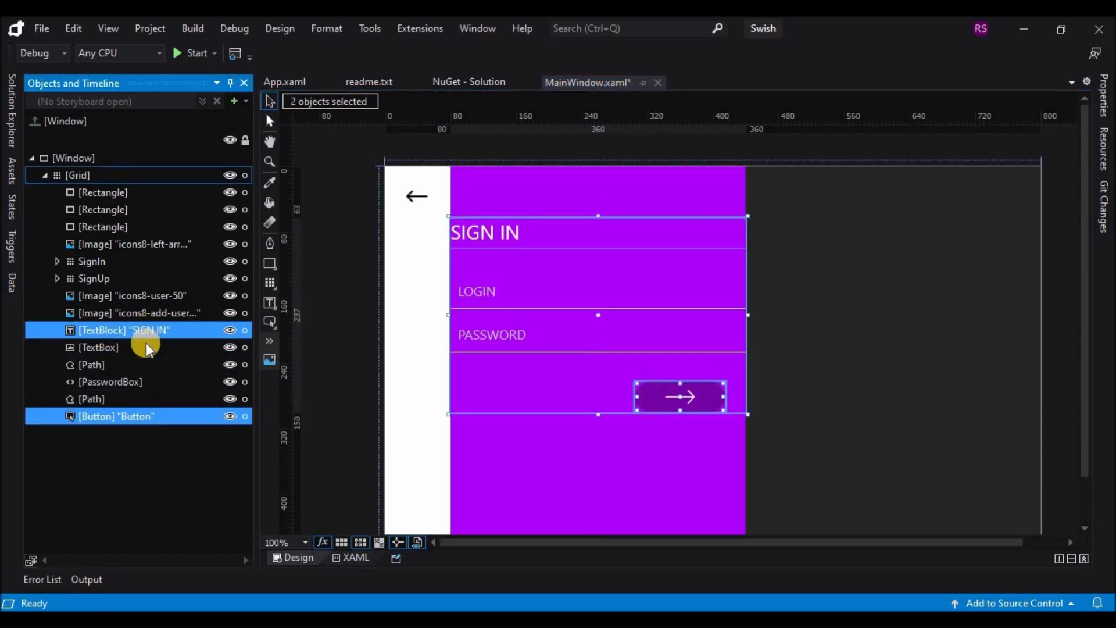
ctrl+click(141, 417)
shift+click(140, 415)
right_click(138, 407)
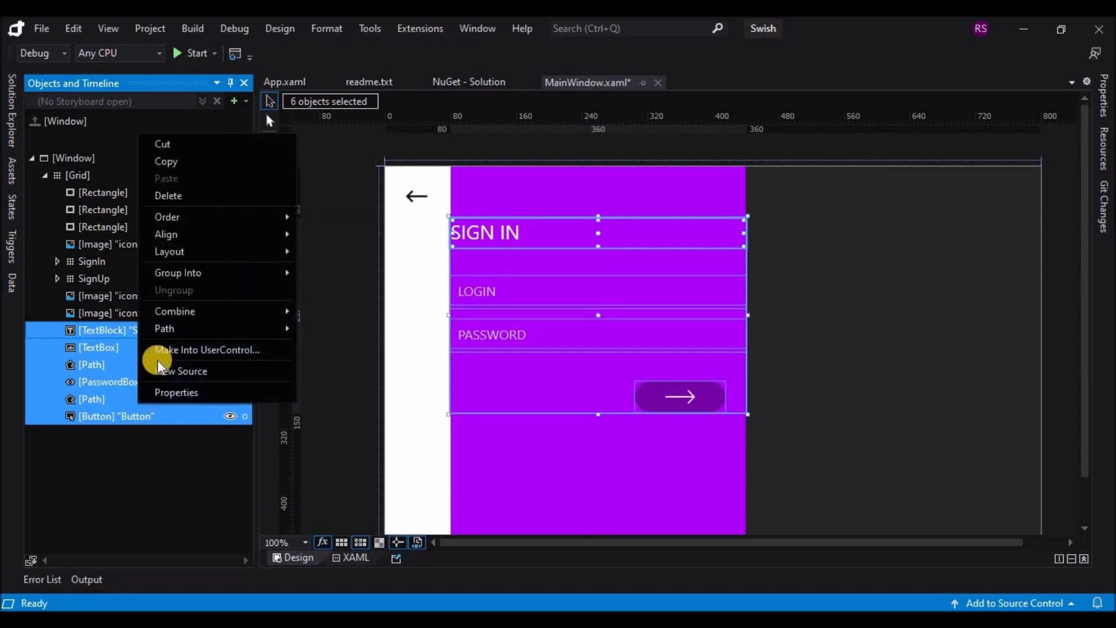
mouse_move(197, 277)
click(303, 274)
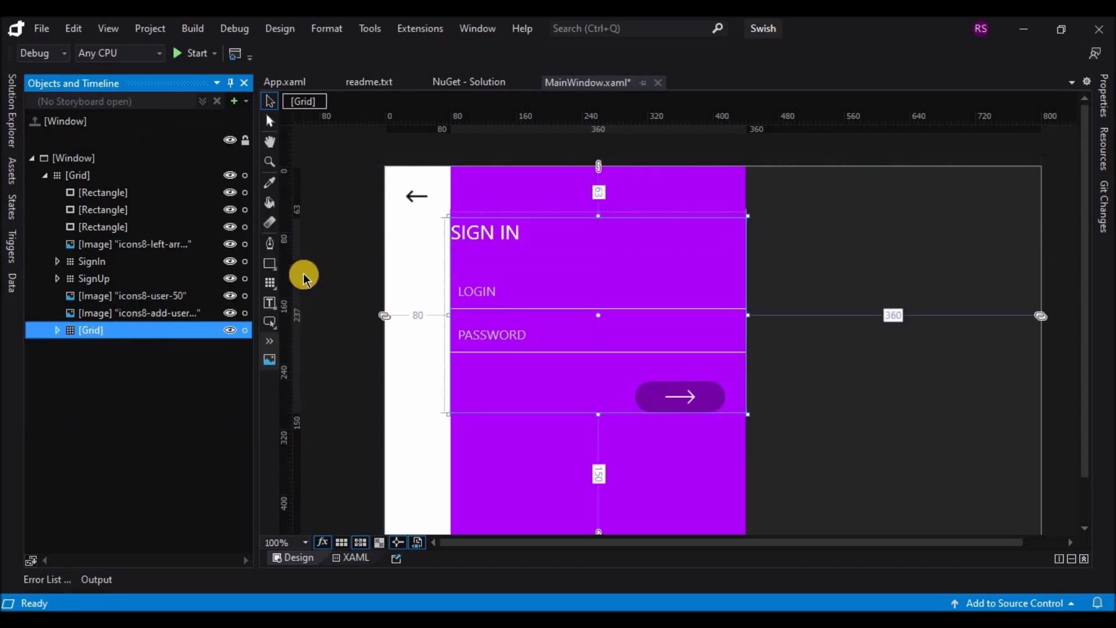
Rename the new grid holding the sign-in elements as SignInForm.
click(93, 330)
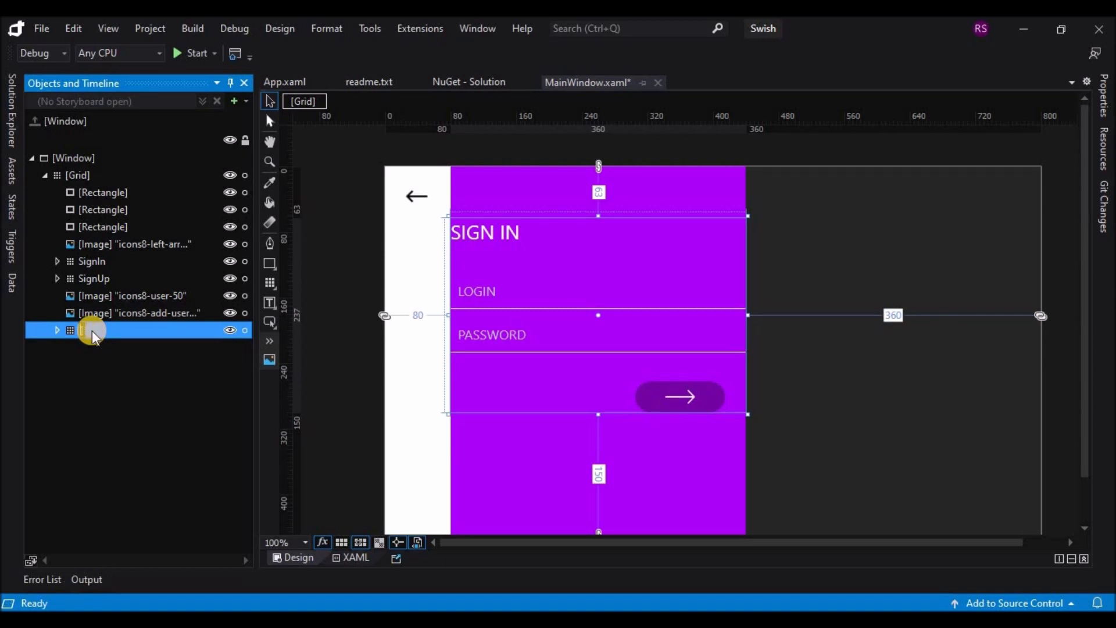
text(SignInForm)
click(160, 400)
click(417, 378)
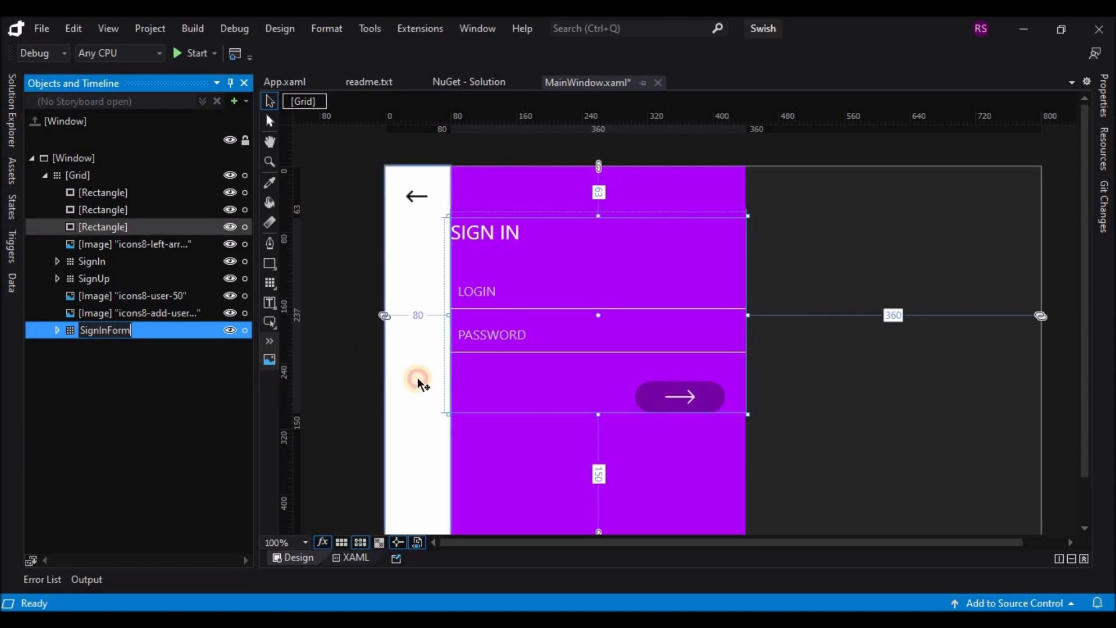
click(155, 329)
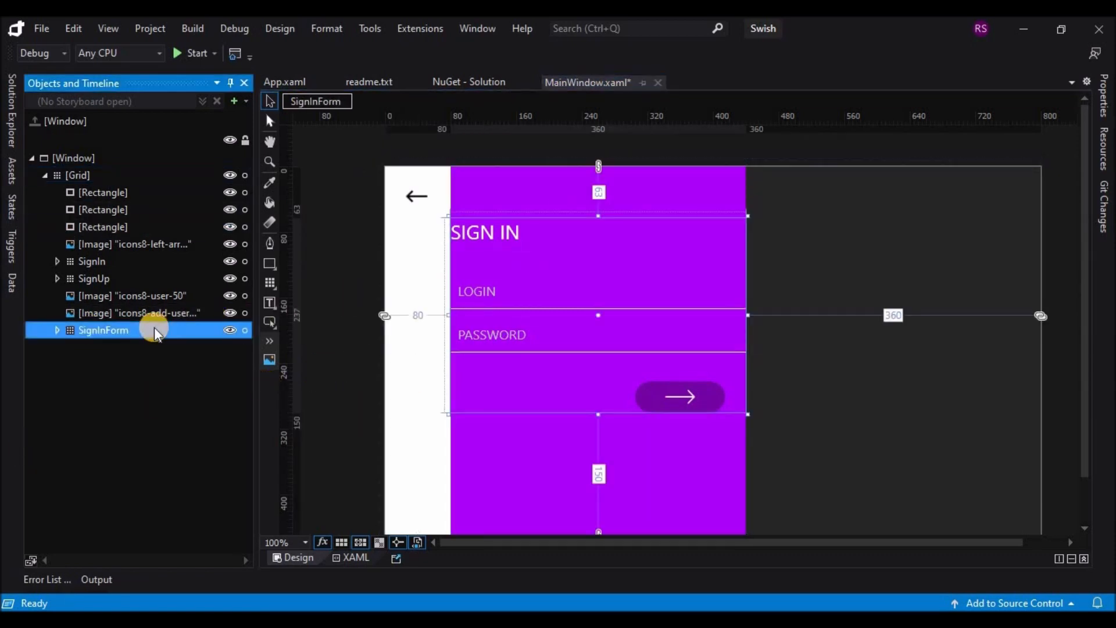
Duplicate the SignInForm grid and rename the copy as SignUpForm.
right_click(154, 327)
click(195, 51)
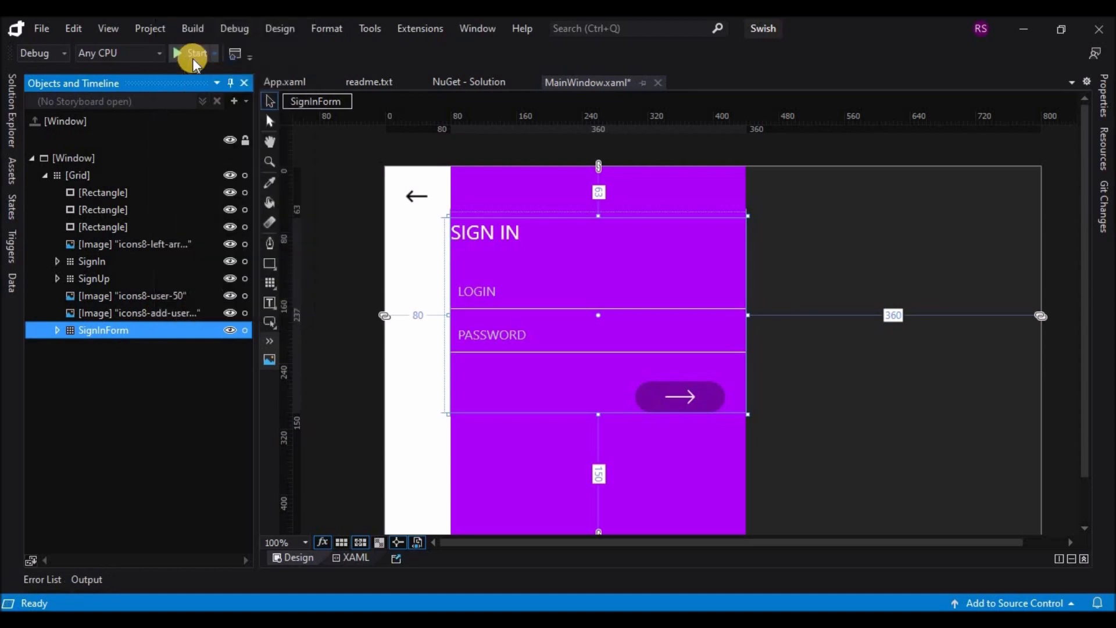
right_click(128, 326)
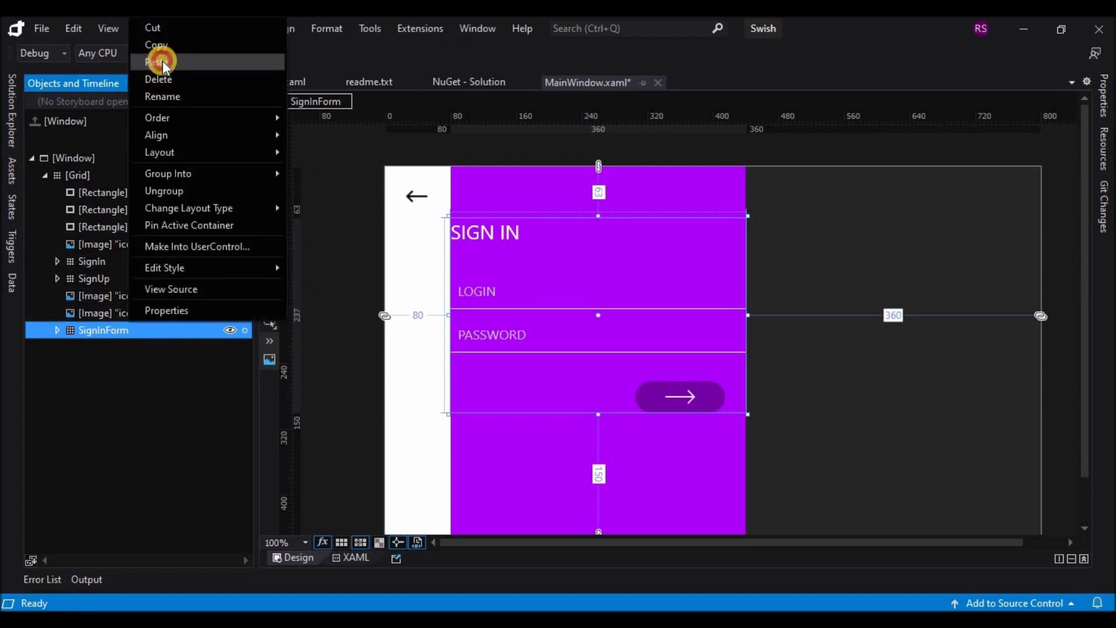
click(163, 60)
click(112, 348)
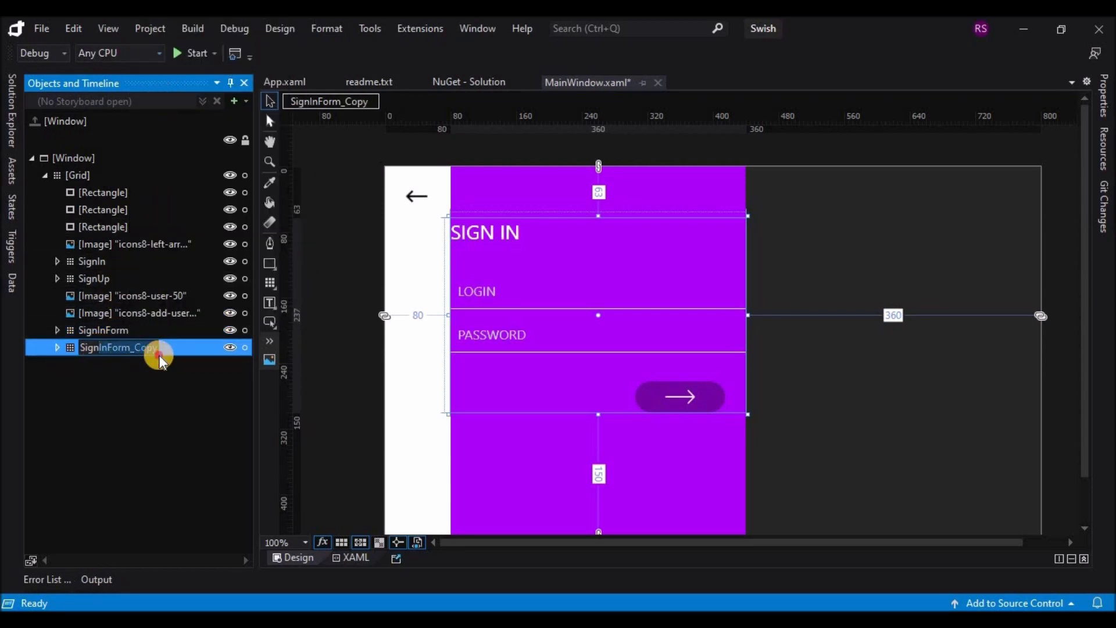
text(UpForm)
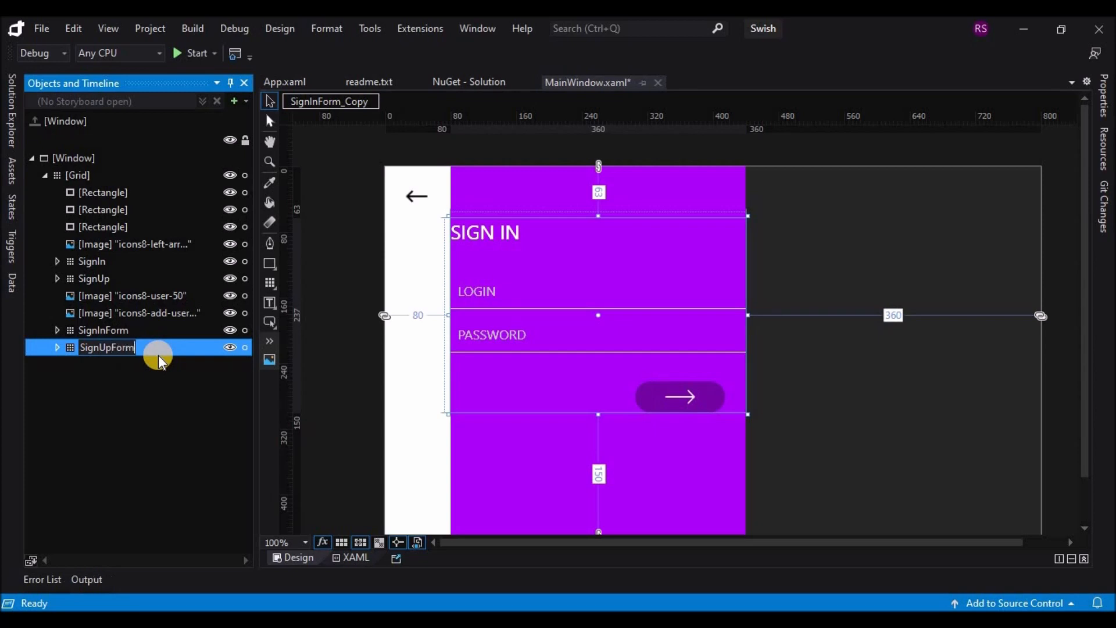
key(Return)
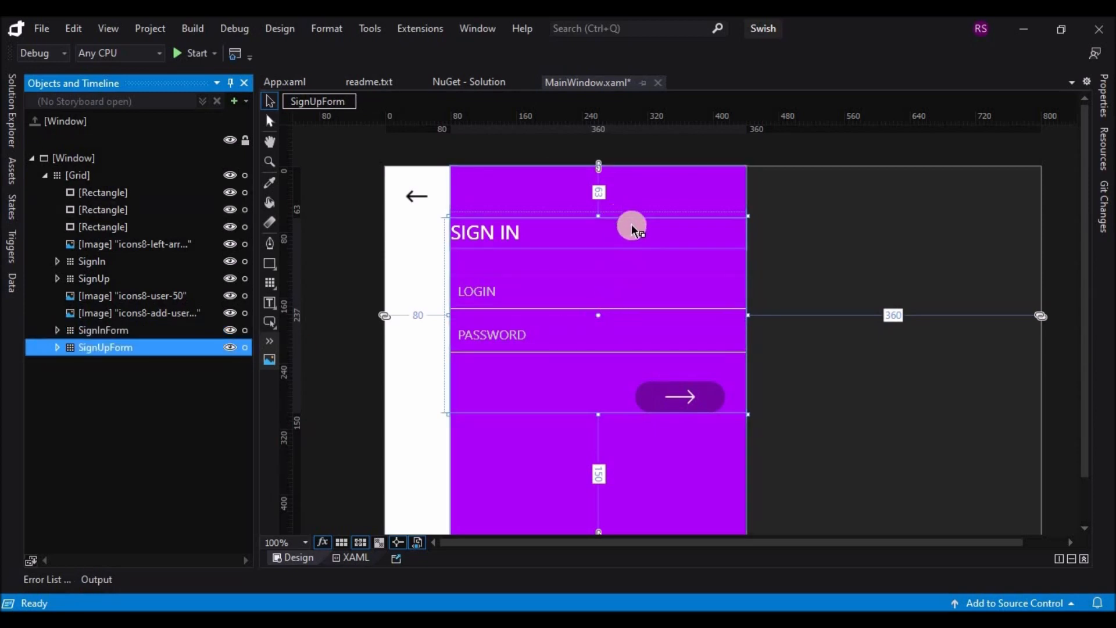
Move the SignUpForm grid horizontally onto the dark panel, to a left offset of 440.
click(746, 315)
key(Right)
key(Right)
key(Right)
key(Right)
key(Right)
key(Right)
key(Right)
key(Right)
key(Right)
key(Right)
key(Right)
key(Right)
key(Right)
key(Right)
key(Right)
key(Right)
key(Right)
key(Right)
key(Right)
key(Right)
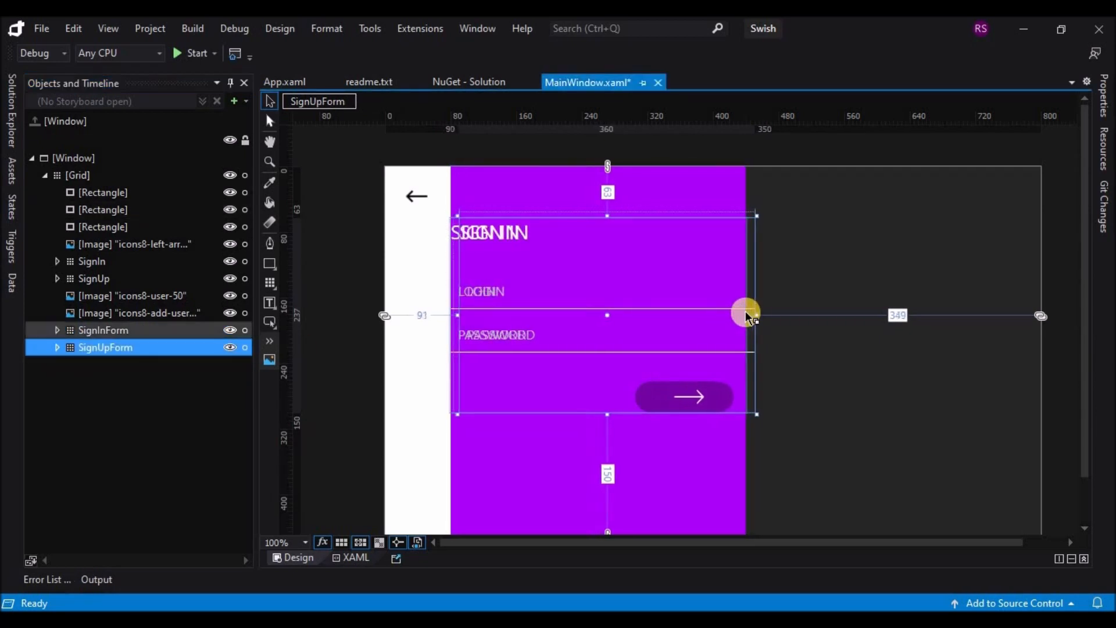
key(Right)
key(Right)
key(Right)
key(Right)
key(Right)
key(Right)
key(Right)
key(Right)
key(Right)
key(Right)
key(Right)
key(Right)
key(Right)
key(Right)
key(Right)
key(Right)
key(Right)
key(Right)
key(Right)
key(Right)
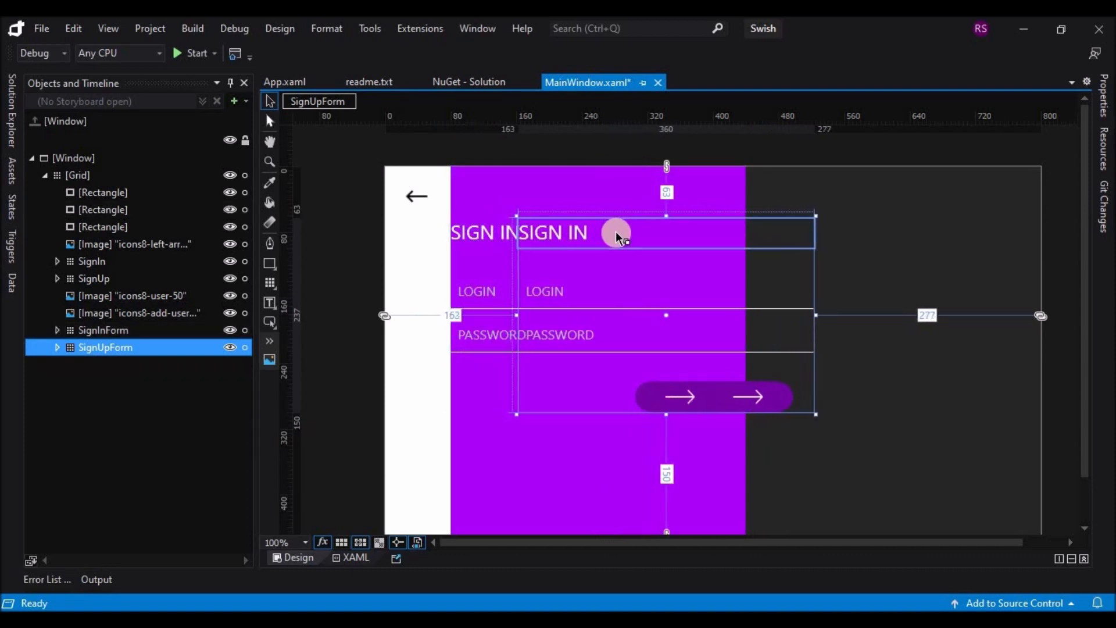
key(Right)
key(Right)
key(Right)
key(Right)
key(Right)
key(Right)
key(Right)
key(Right)
key(Right)
key(Right)
key(Right)
key(Right)
key(Right)
key(Right)
key(Right)
key(Right)
key(Right)
key(Right)
key(Right)
key(Right)
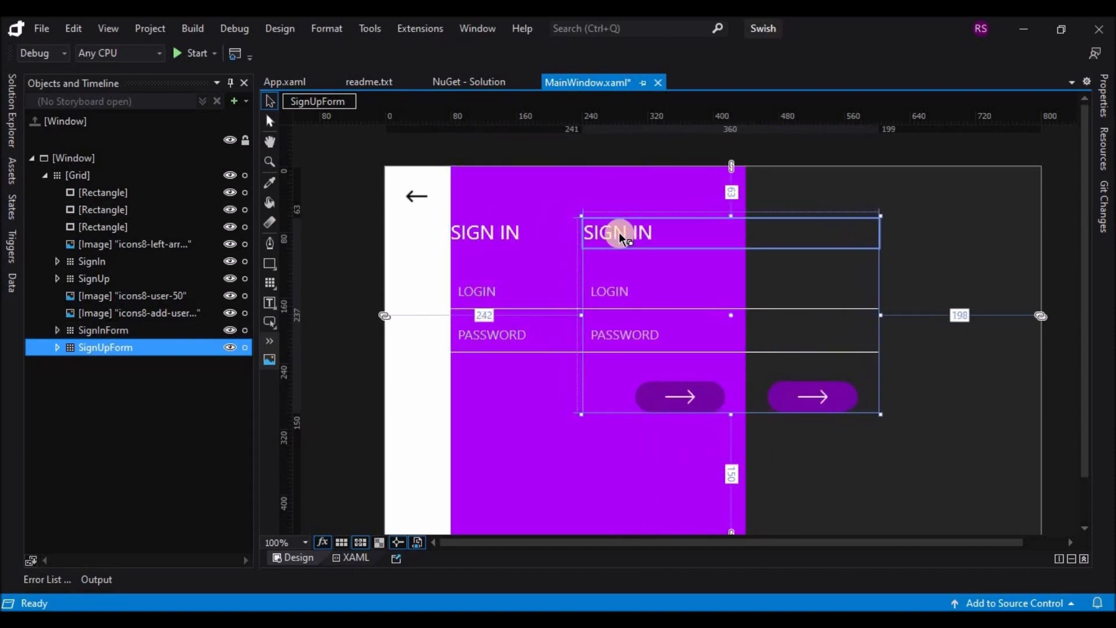
key(Right)
key(Right)
key(Right)
key(Right)
key(Right)
key(Right)
key(Right)
key(Right)
key(Right)
key(Right)
key(Right)
key(Right)
key(Right)
key(Right)
key(Right)
key(Right)
key(Right)
key(Right)
key(Right)
key(Right)
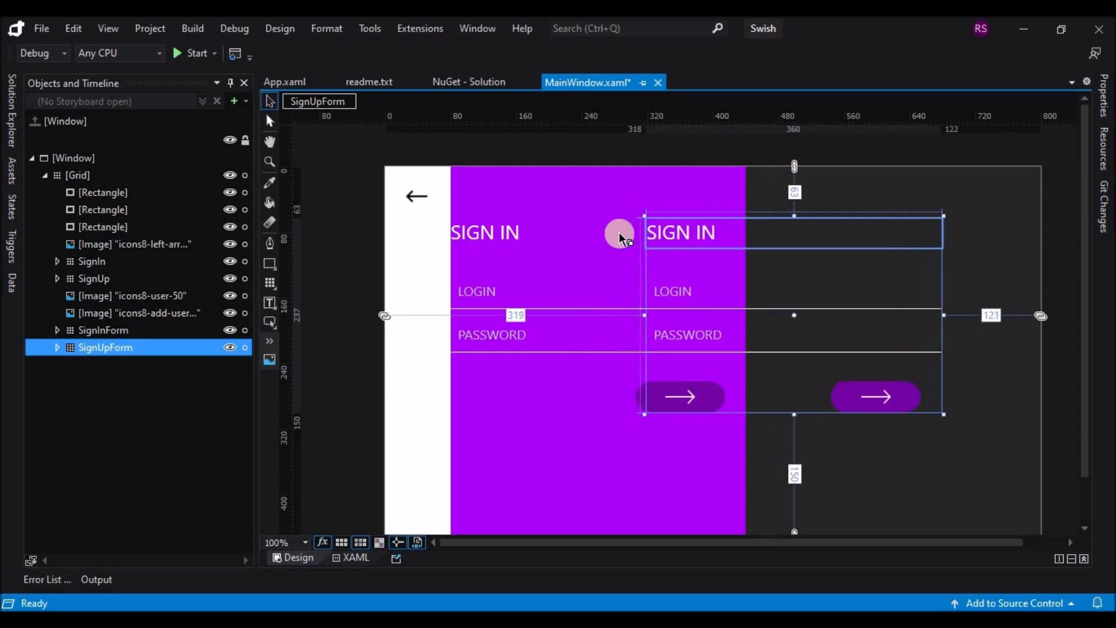
key(Right)
key(Right)
key(Right)
key(Right)
key(Right)
key(Right)
key(Right)
key(Right)
key(Right)
key(Right)
key(Right)
key(Right)
key(Right)
key(Right)
key(Right)
key(Right)
key(Right)
key(Right)
key(Right)
key(Right)
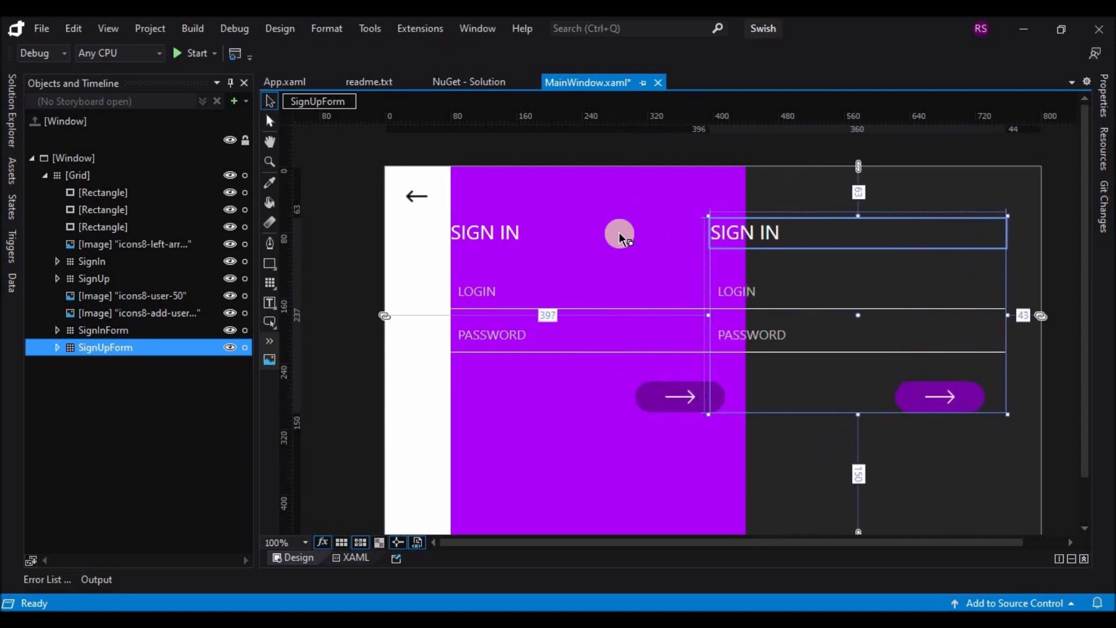
key(Right)
key(Right)
key(Right)
key(Right)
key(Right)
key(Right)
key(Right)
key(Right)
key(Right)
key(Right)
key(Right)
key(Right)
key(Right)
key(Right)
key(Right)
key(Right)
key(Right)
key(Right)
key(Right)
key(Right)
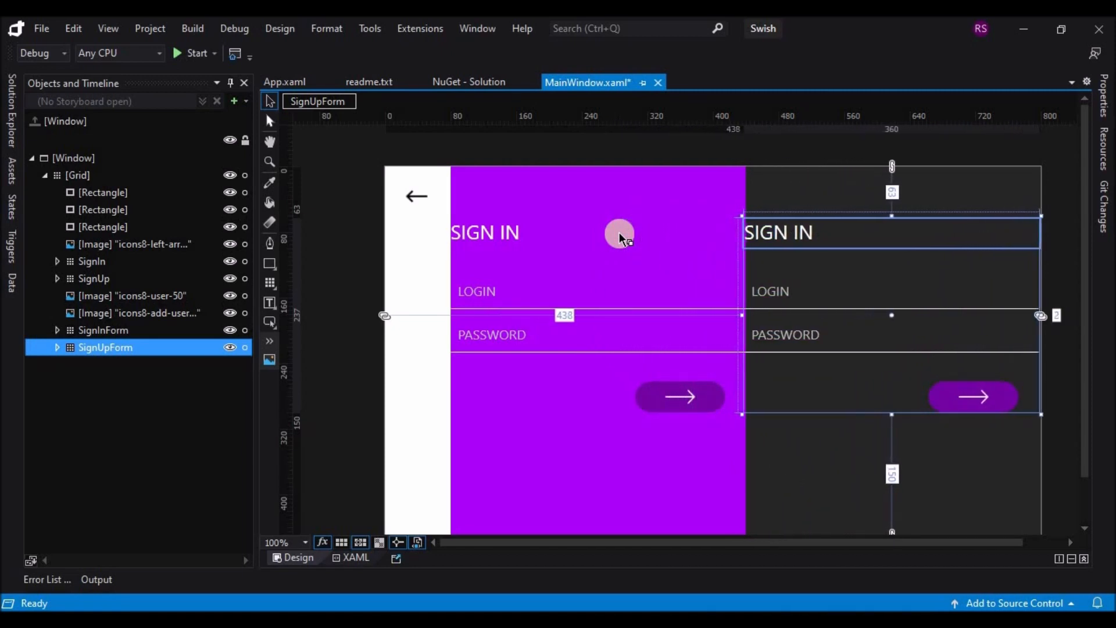
Change the heading text of the SignUpForm grid to "SIGN UP".
double_click(798, 232)
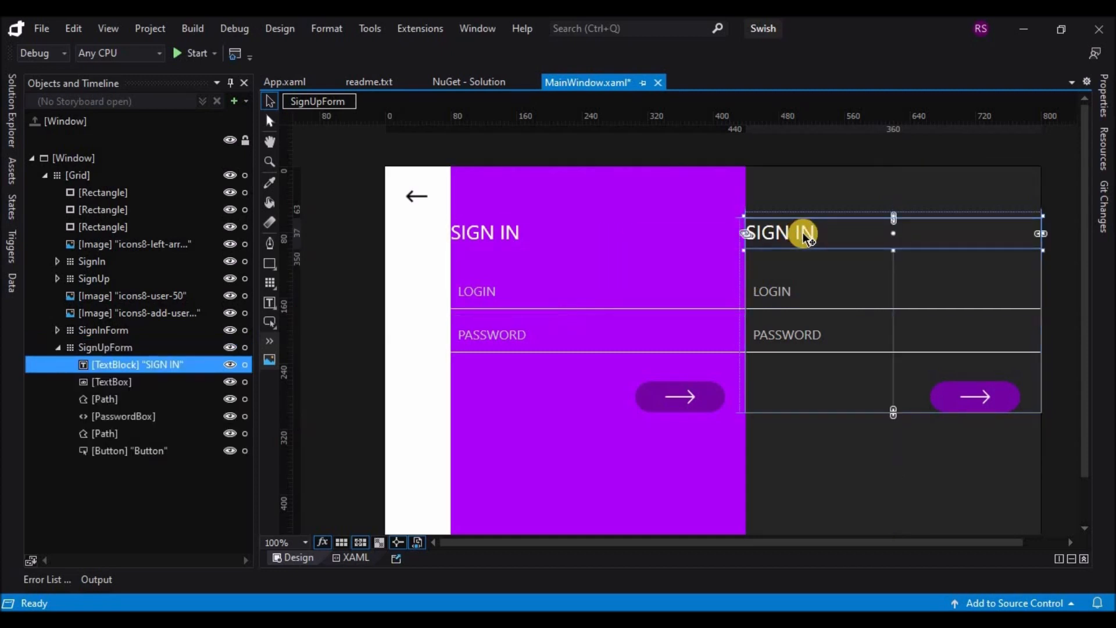
click(803, 233)
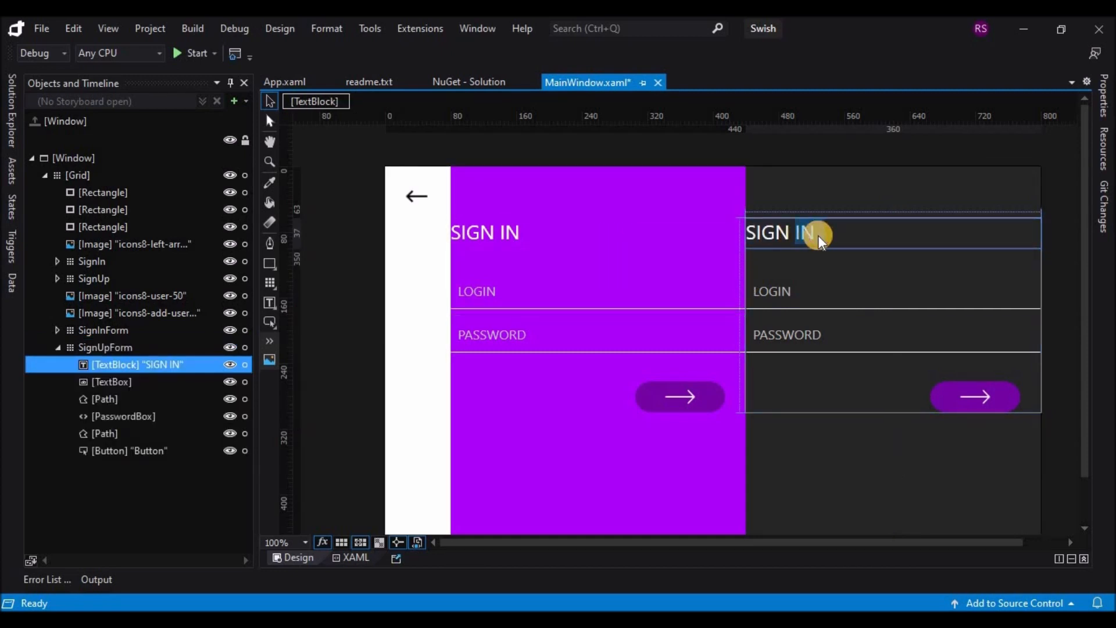
key(Delete)
key(Delete)
text(UP)
Create an editable copy of the SignUpForm arrow button's template as ButtonStyle2, defined in this document.
double_click(1011, 399)
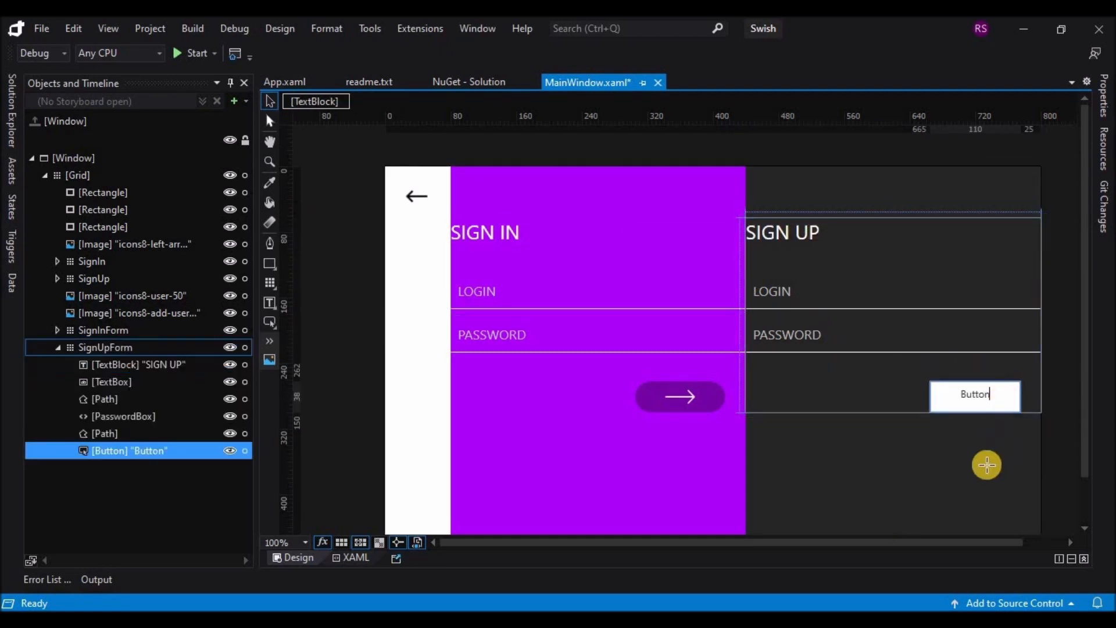
click(985, 463)
click(1007, 414)
click(1008, 406)
right_click(1007, 406)
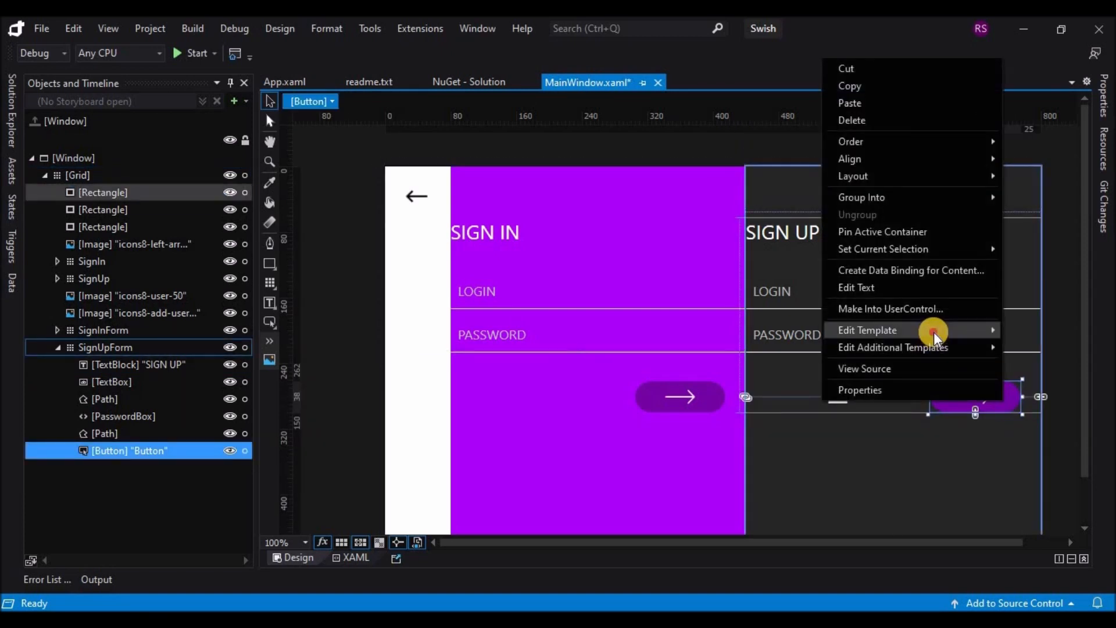
mouse_move(934, 332)
click(1035, 348)
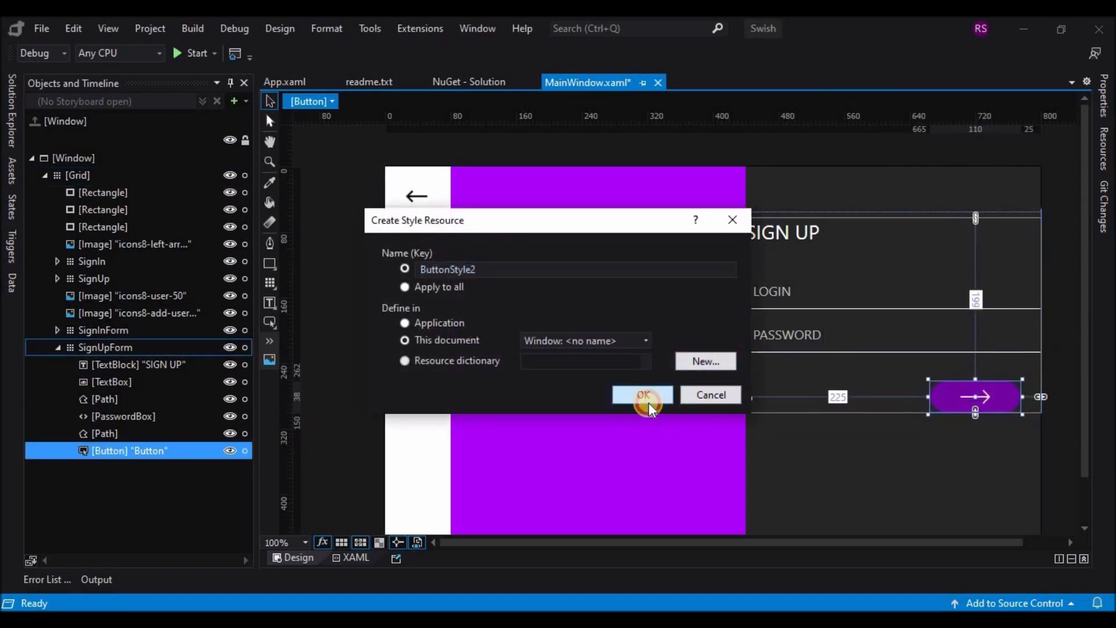
click(645, 397)
Set the fill of the rectangle in the sign-up button's template to grey #FF646464.
click(123, 194)
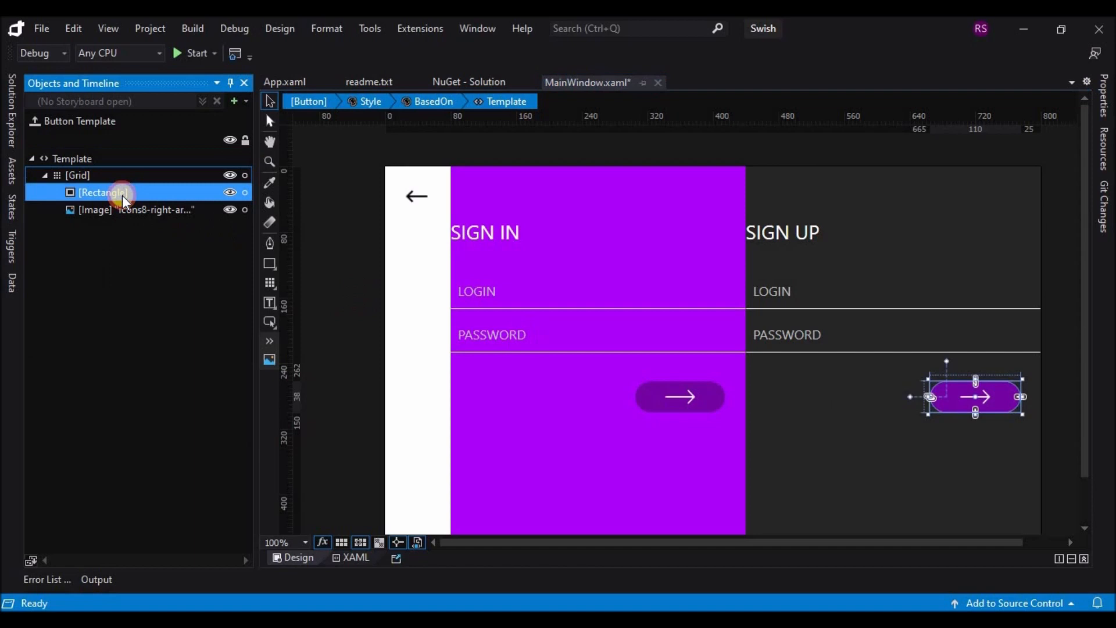
click(1092, 110)
click(983, 405)
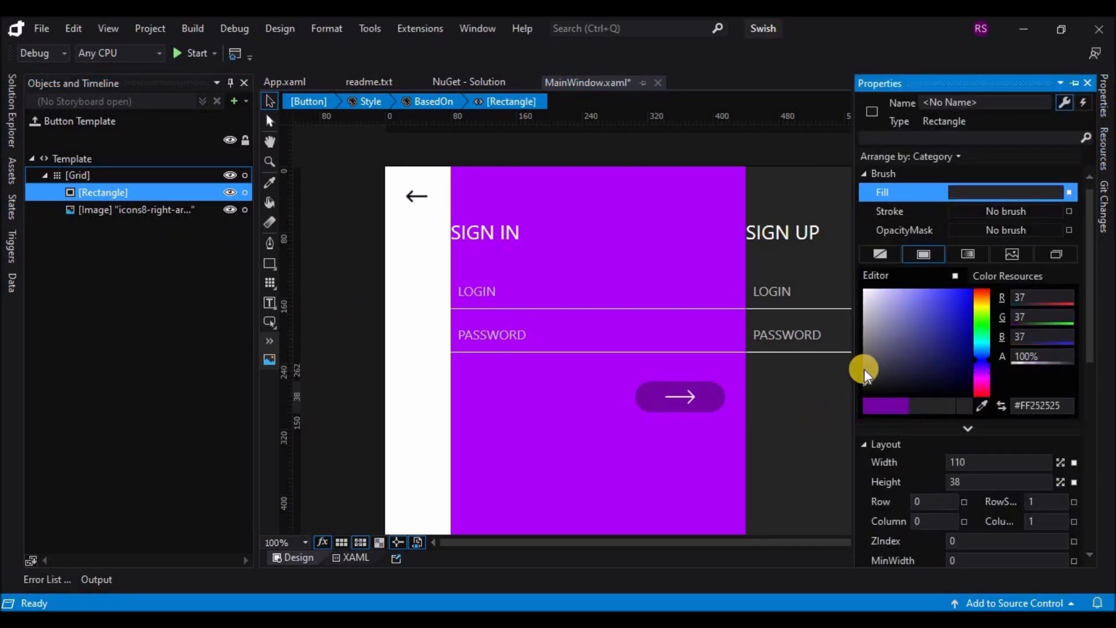
drag(864, 369, 863, 354)
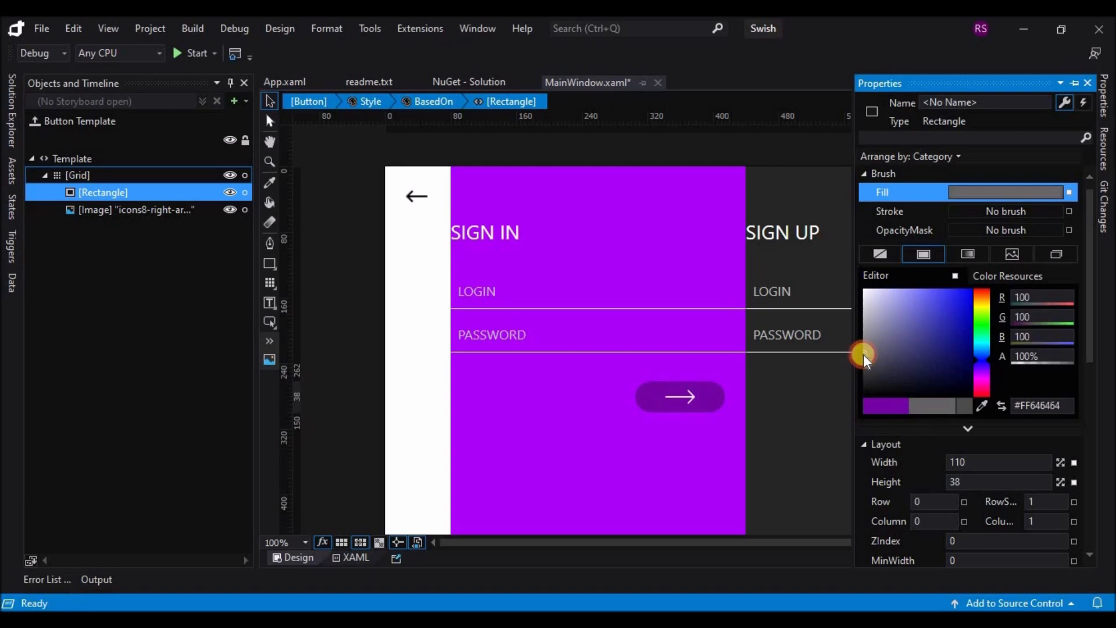
click(806, 403)
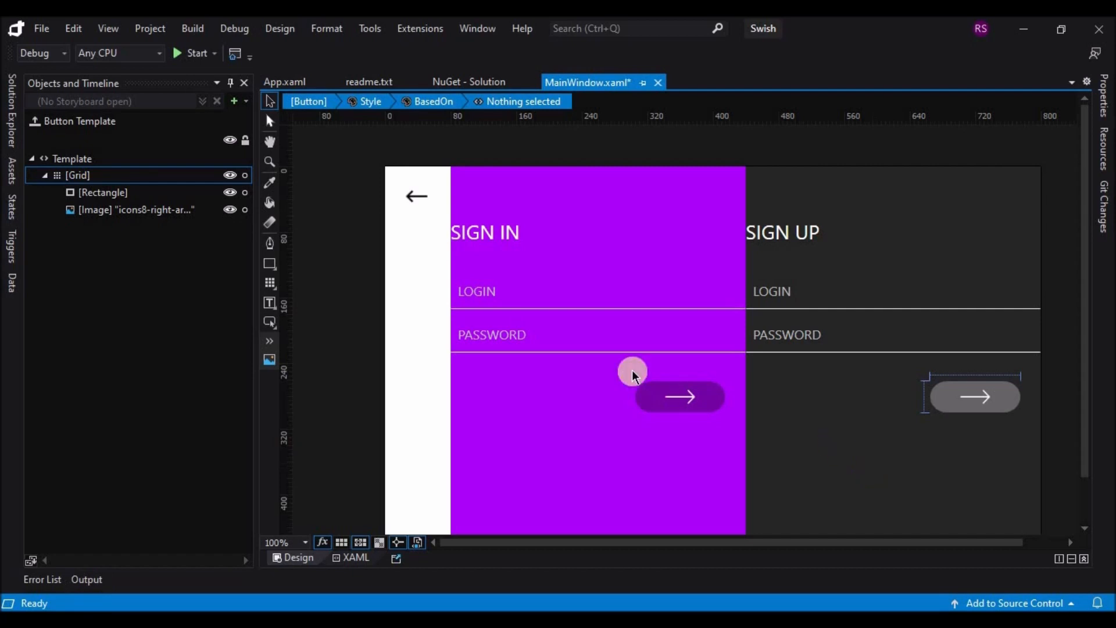
Leave the button template and add a new Image element to the SignInForm grid.
click(35, 121)
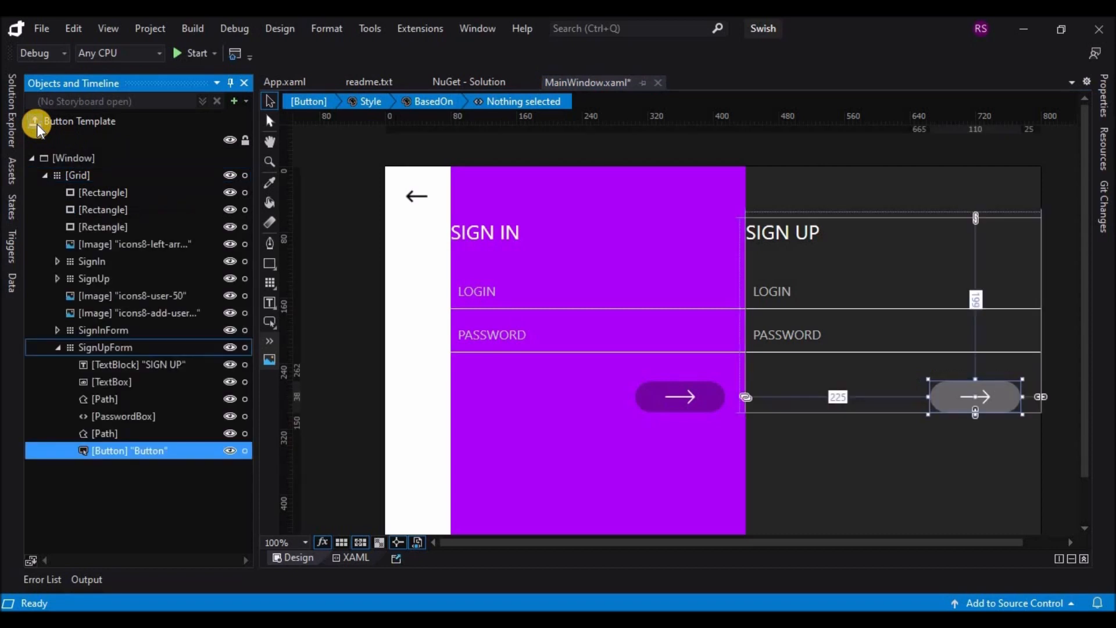
click(131, 329)
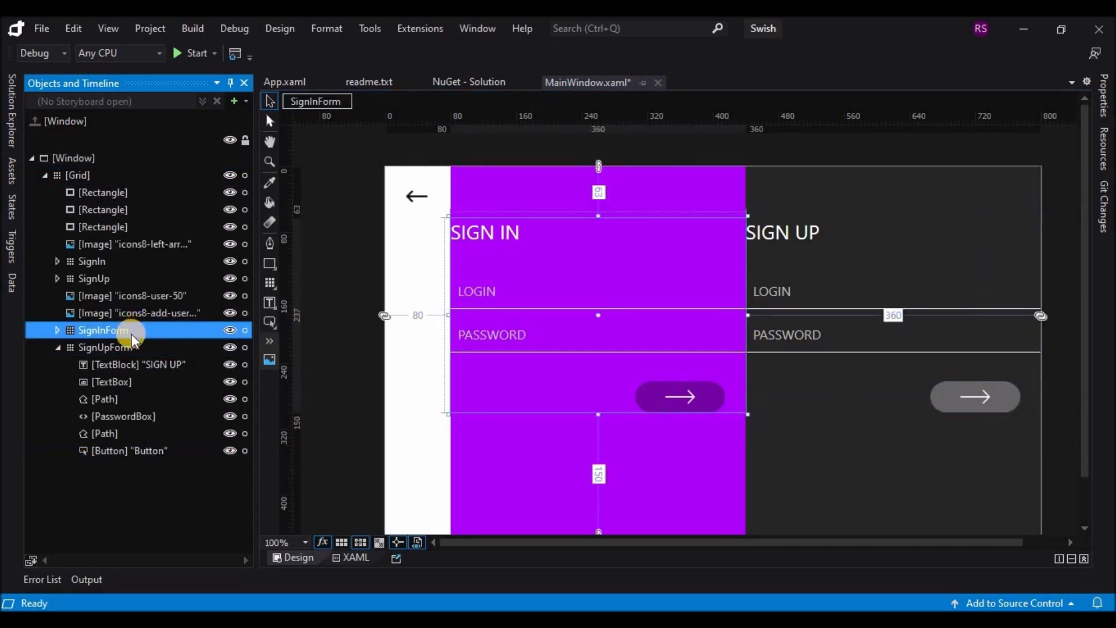
double_click(270, 356)
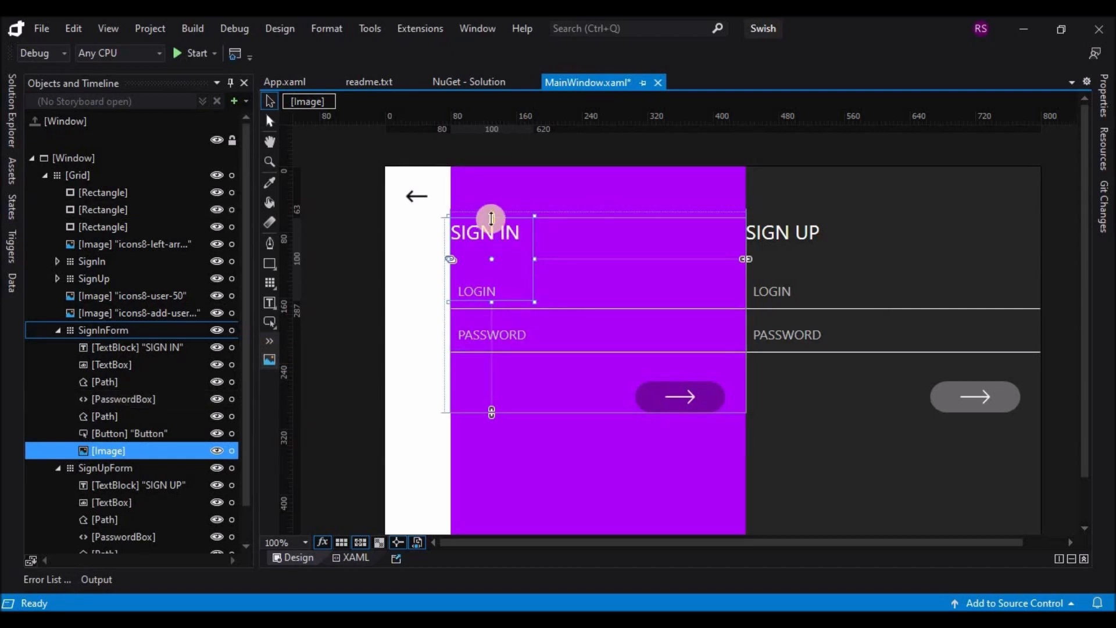
Place the new image under the password line at the form's left edge and size it 36 wide by 40 high.
drag(491, 218, 489, 402)
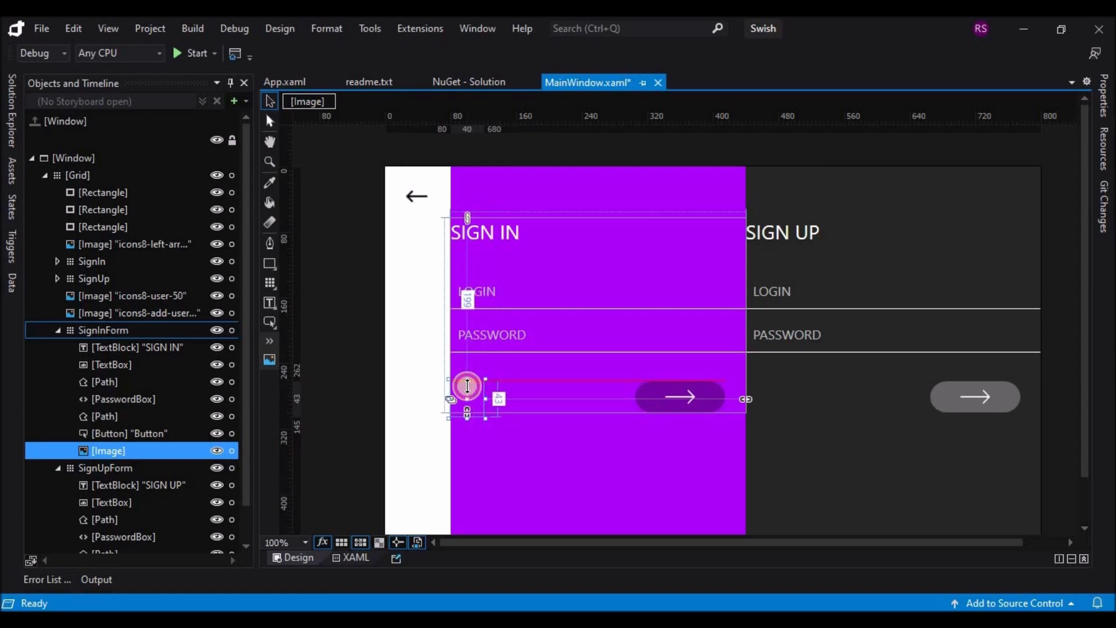
drag(467, 388, 467, 386)
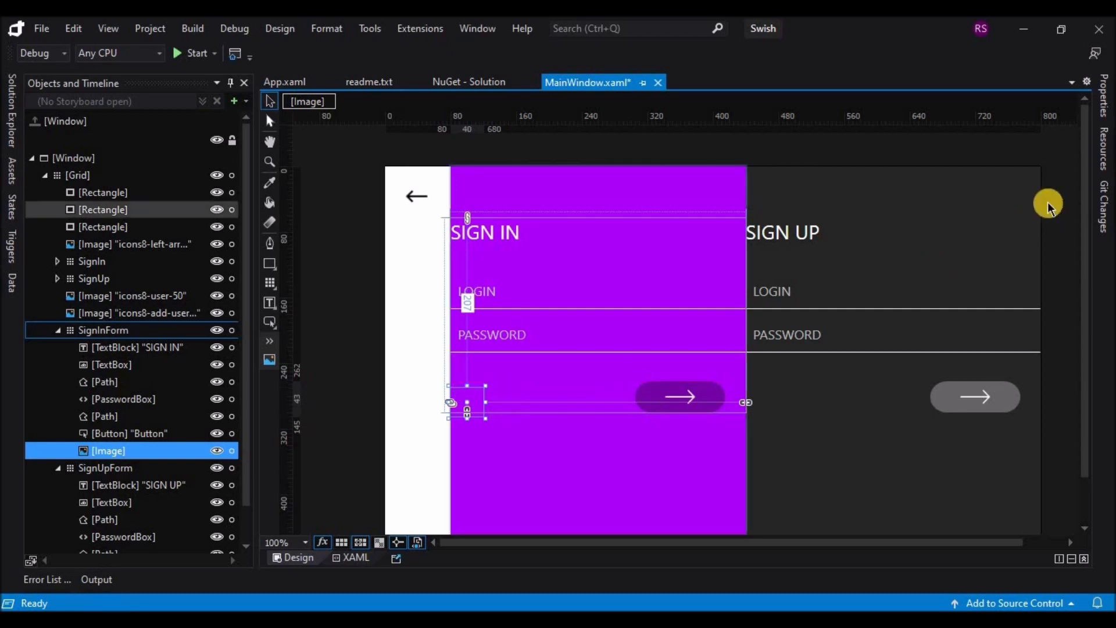
click(1105, 106)
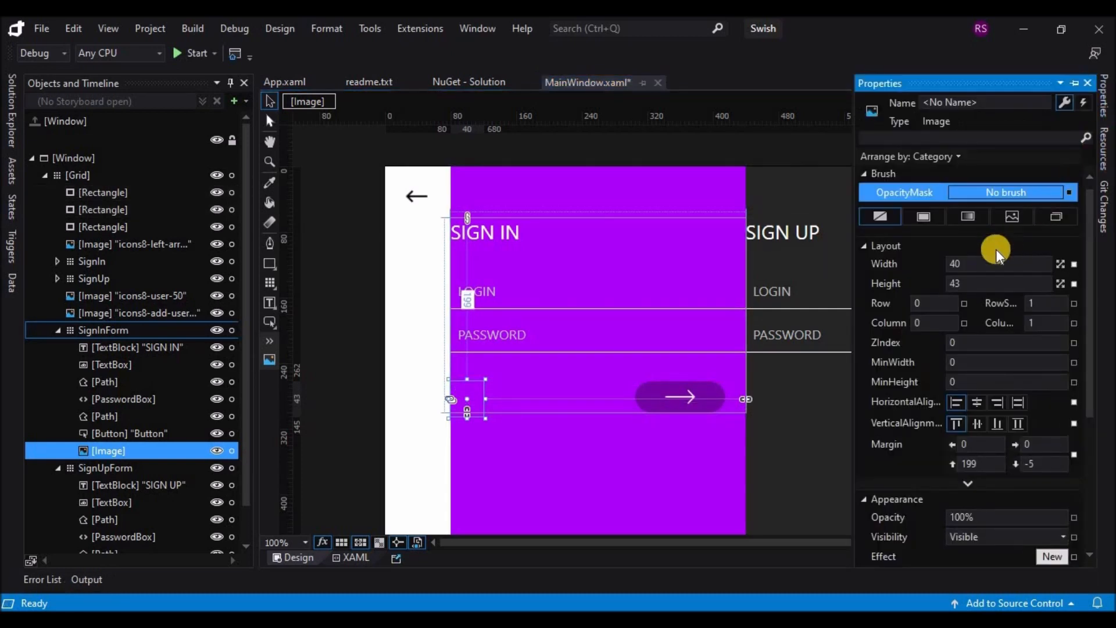
click(972, 279)
text(4036)
key(Return)
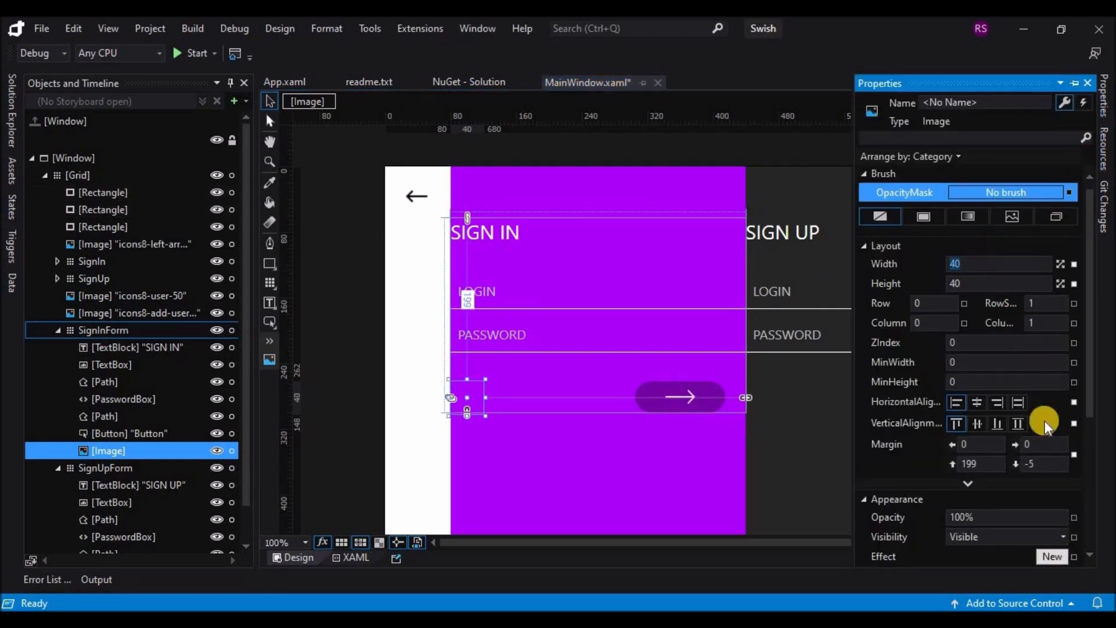
Set the new image's source to the icons8-google-plus-50 file from Downloads.
scroll(1093, 496, down, 1)
scroll(1094, 495, down, 2)
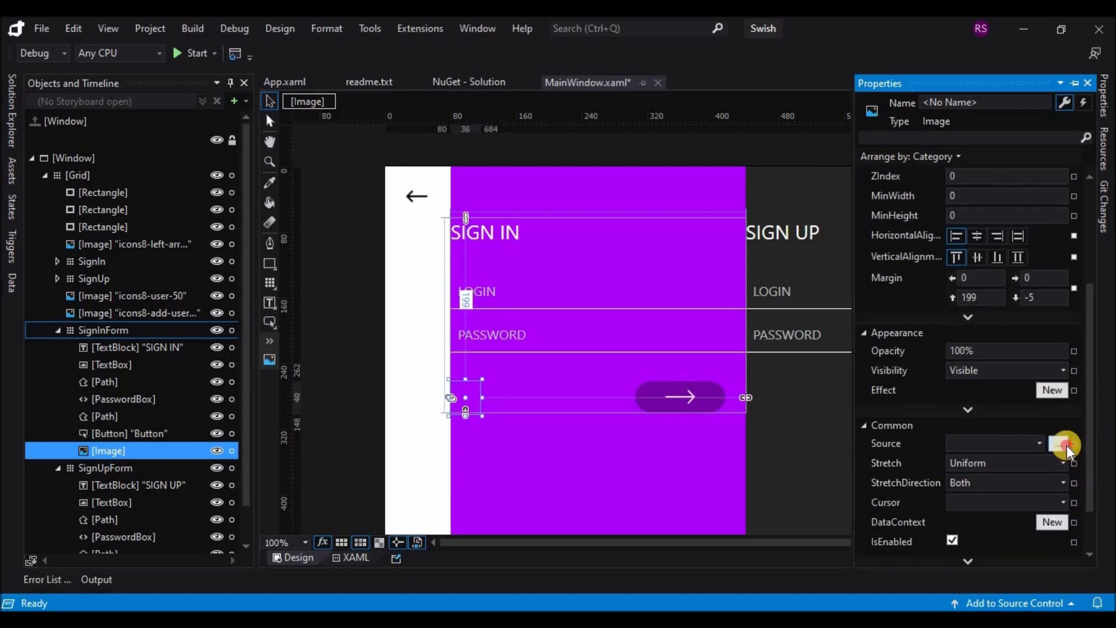
click(1059, 444)
click(194, 245)
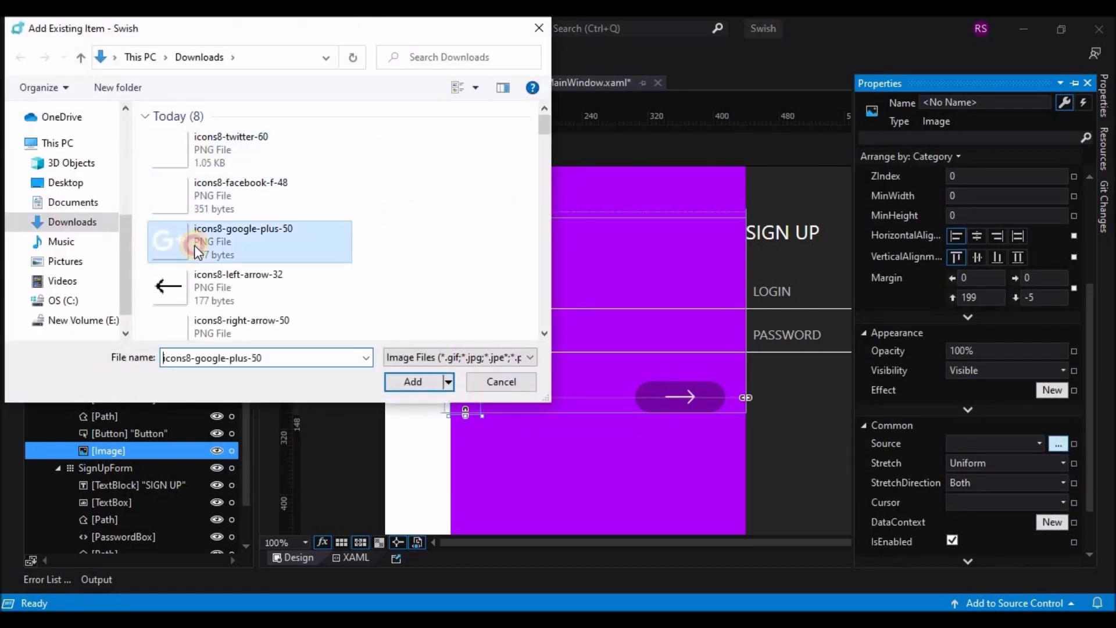
click(419, 386)
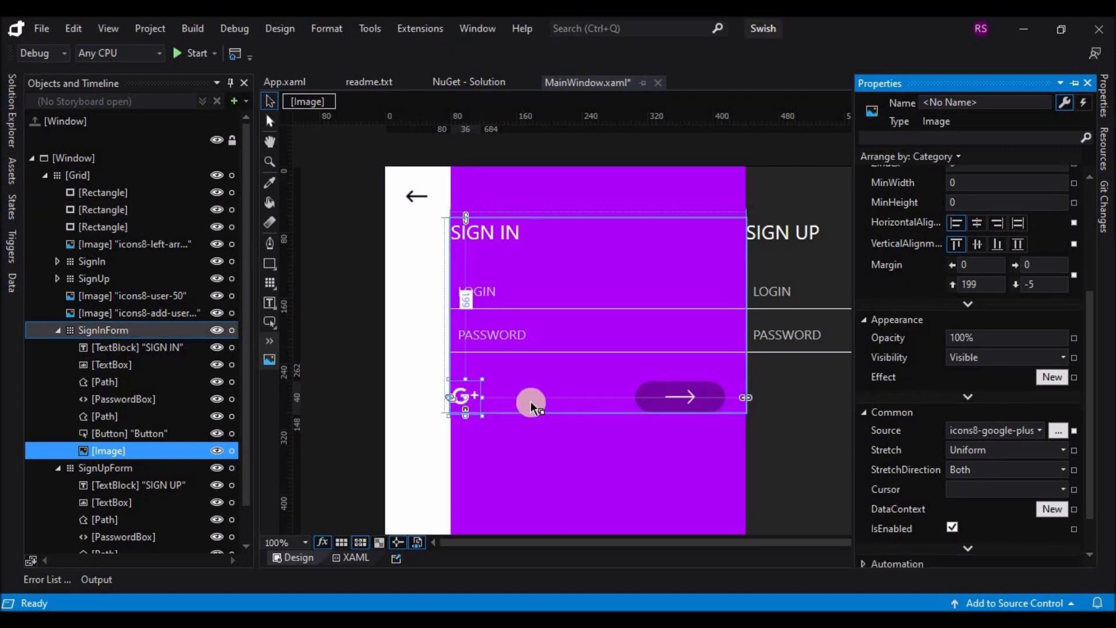
Nudge the Google Plus icon up to a top margin of 197 and place two copies beside it at left margins 36 and 72.
click(480, 399)
key(Up)
key(Up)
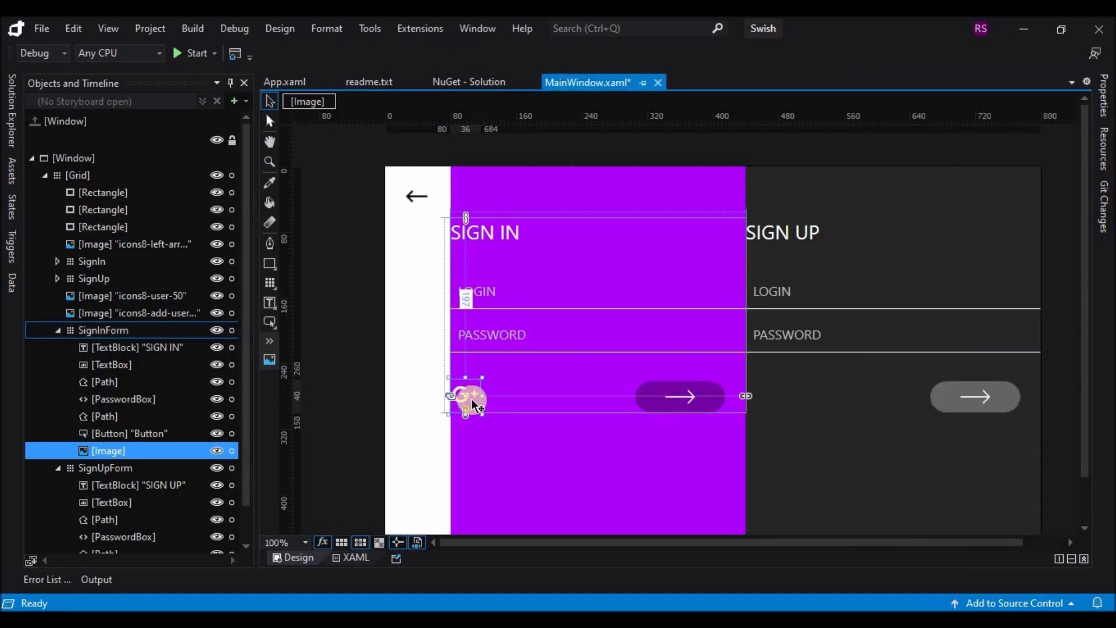
drag(472, 399, 524, 401)
key(ctrl+z)
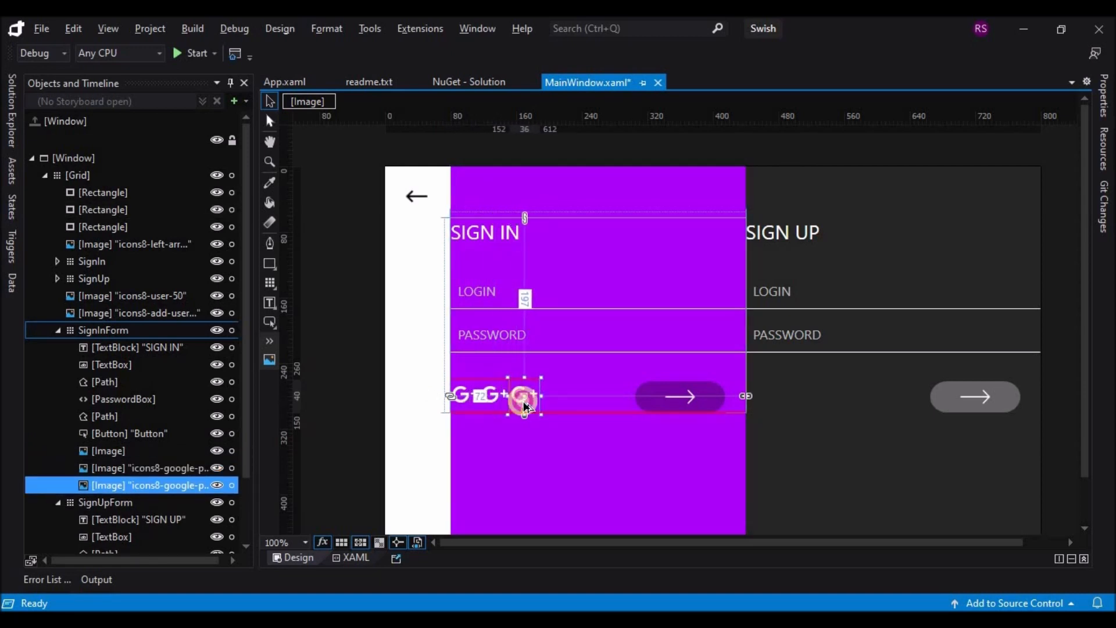
Change the source of the middle Google Plus copy to the icons8-facebook-f-48 file.
click(504, 398)
click(1105, 105)
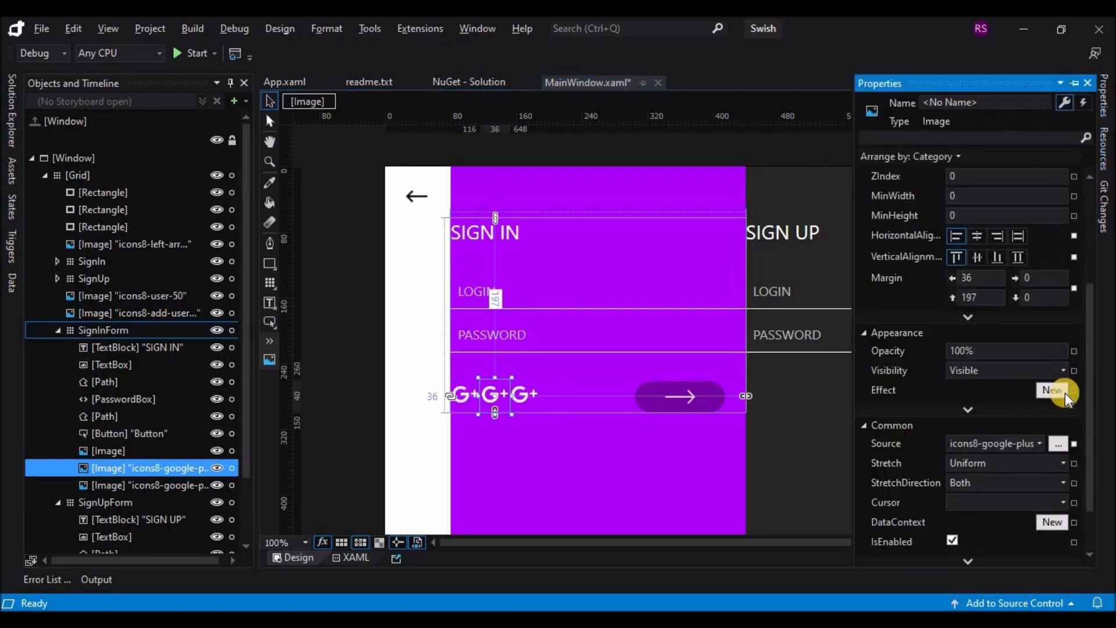
click(1045, 445)
click(218, 201)
click(399, 382)
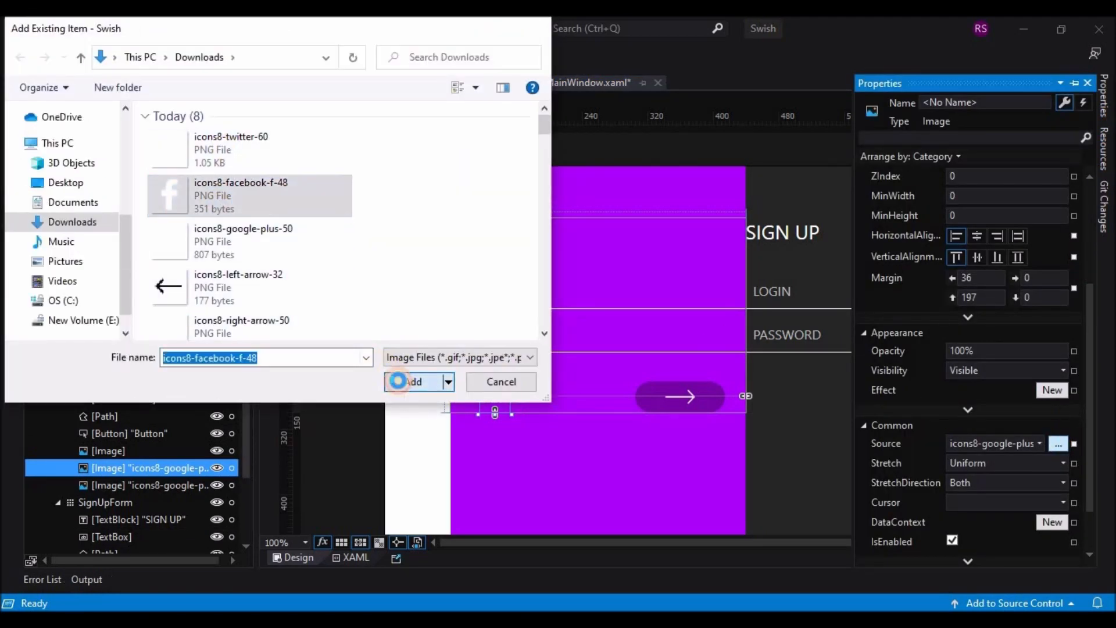
Change the source of the third Google Plus icon to the icons8-twitter-60 file.
click(520, 398)
click(1109, 108)
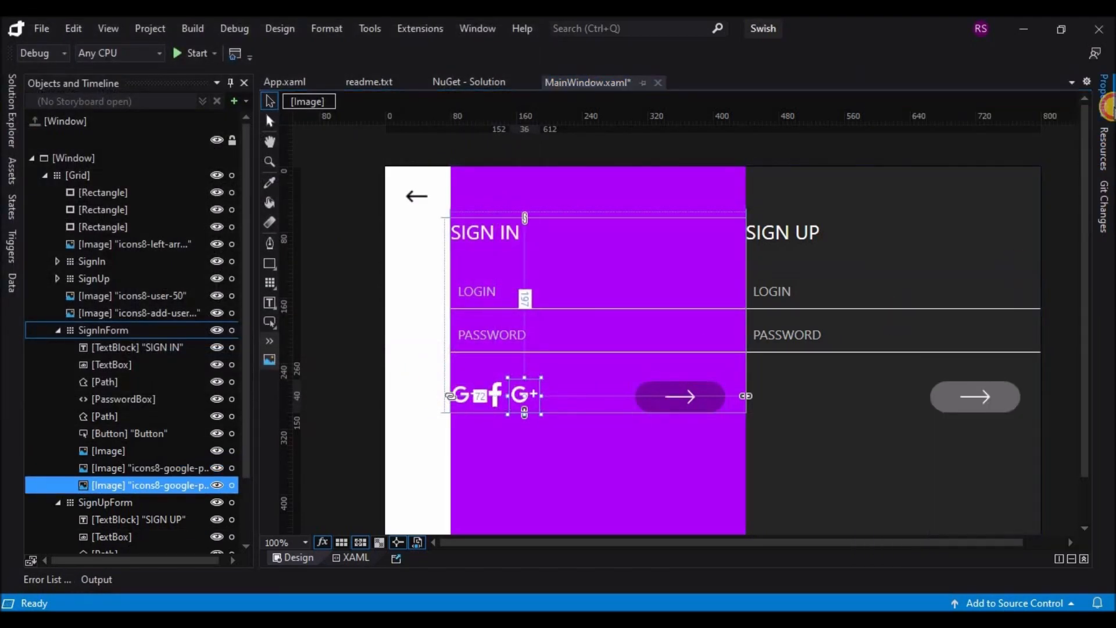
click(1058, 444)
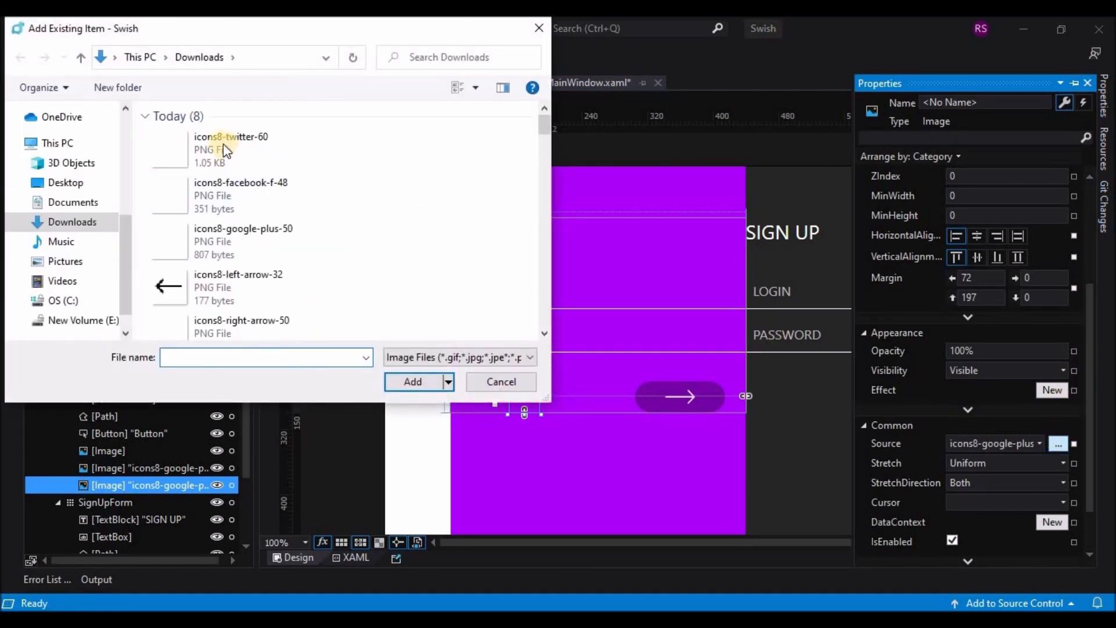
double_click(225, 151)
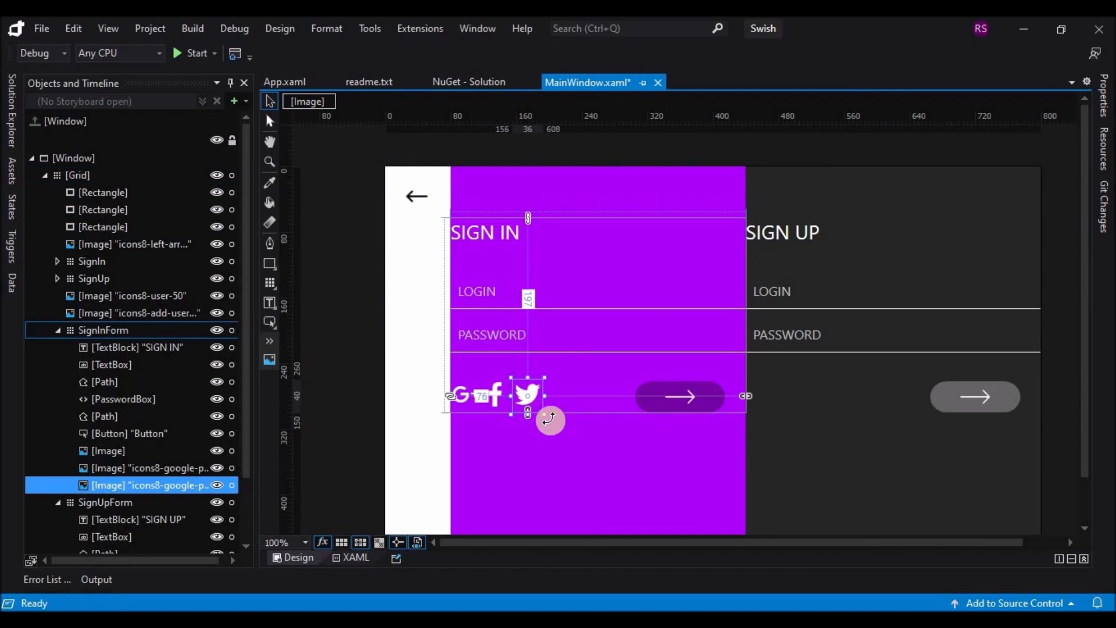
Space out the icons by moving Facebook to a left margin of 39 and Twitter to 83.
click(496, 404)
click(533, 396)
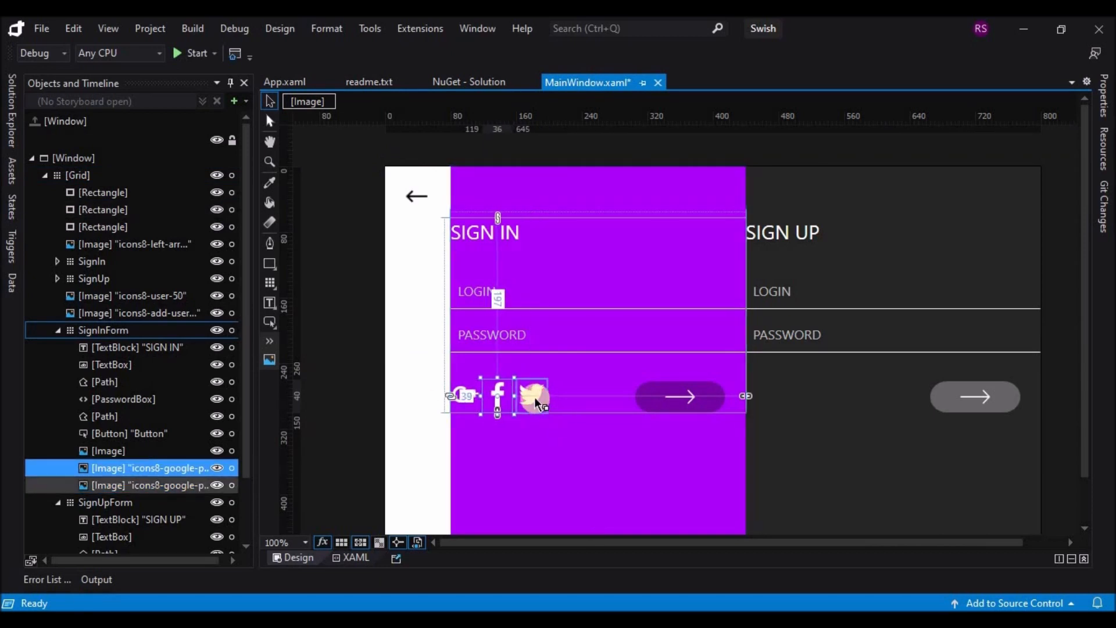
click(521, 440)
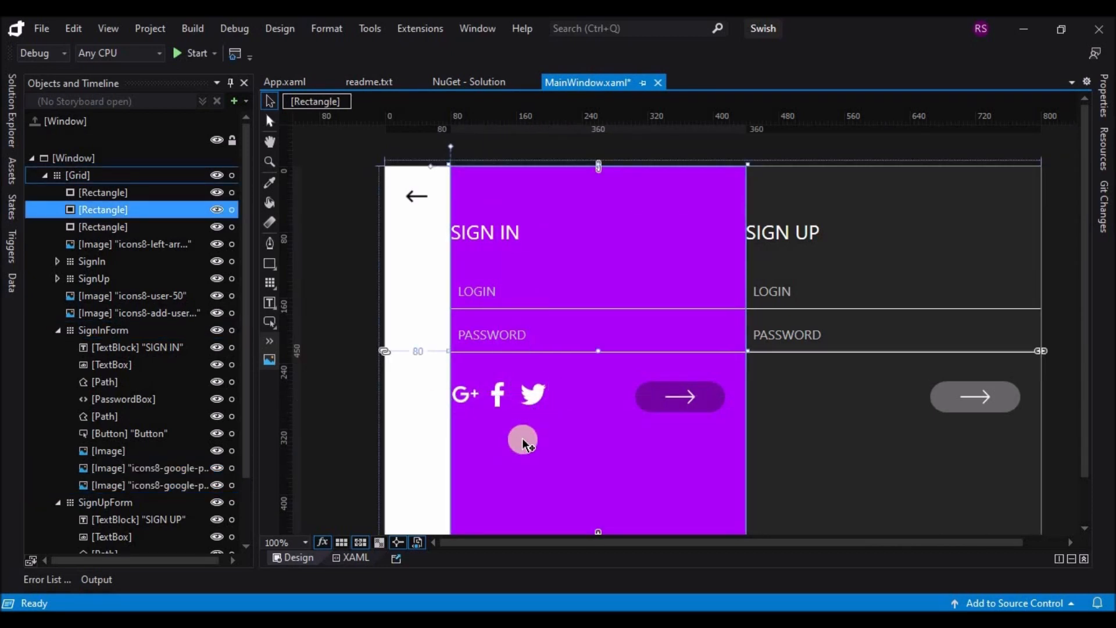
Set the width and height of the Google Plus and Facebook icons to 35.
click(479, 404)
click(1104, 95)
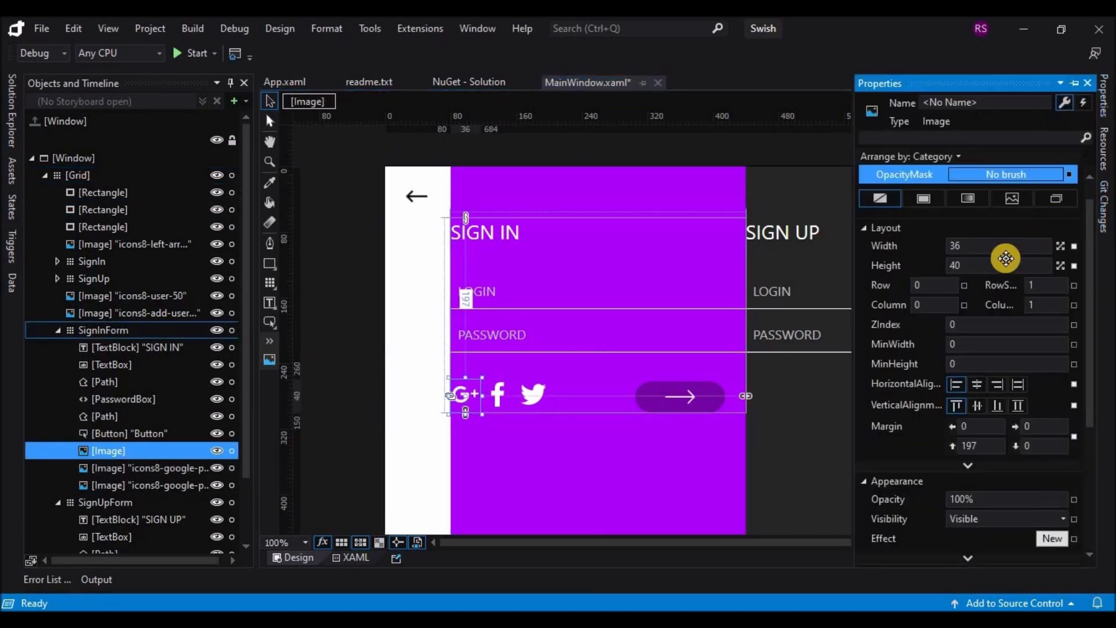
text(35)
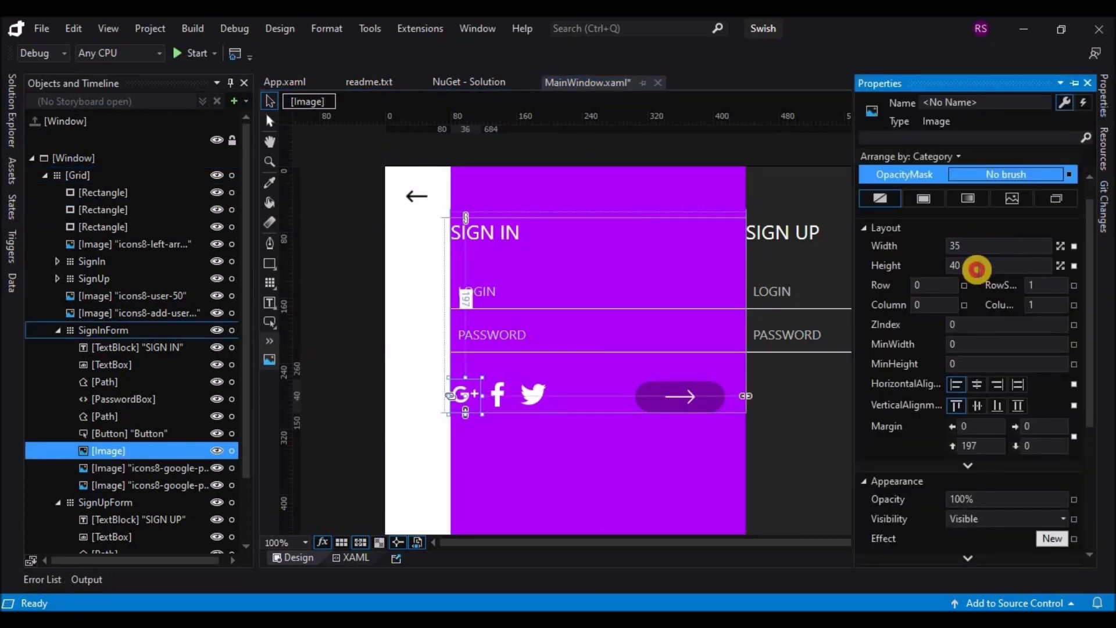
click(499, 397)
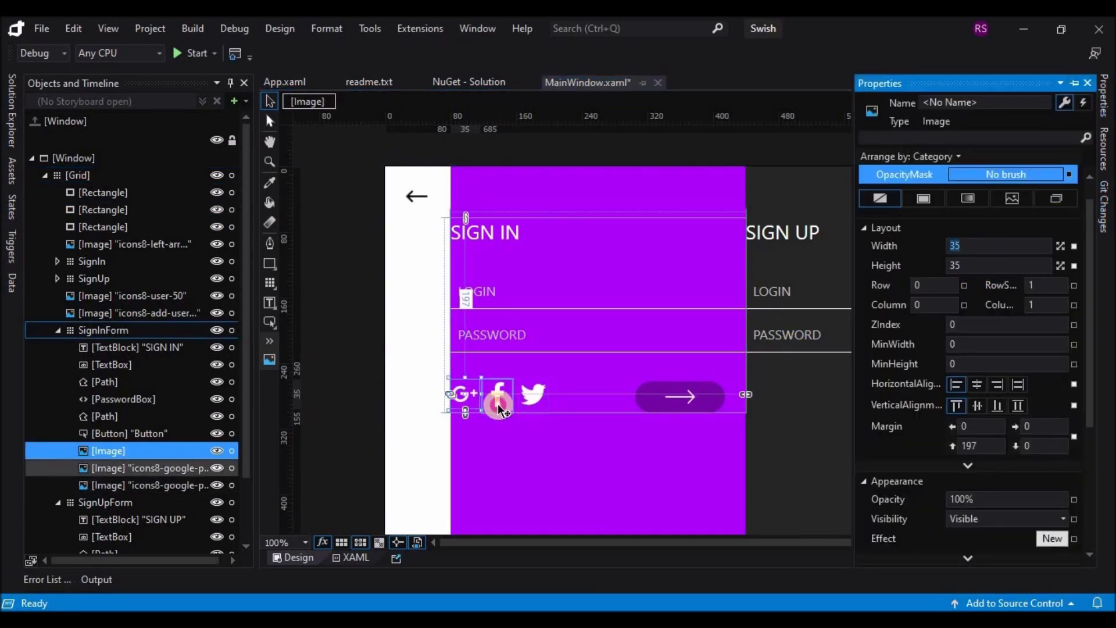
click(1104, 96)
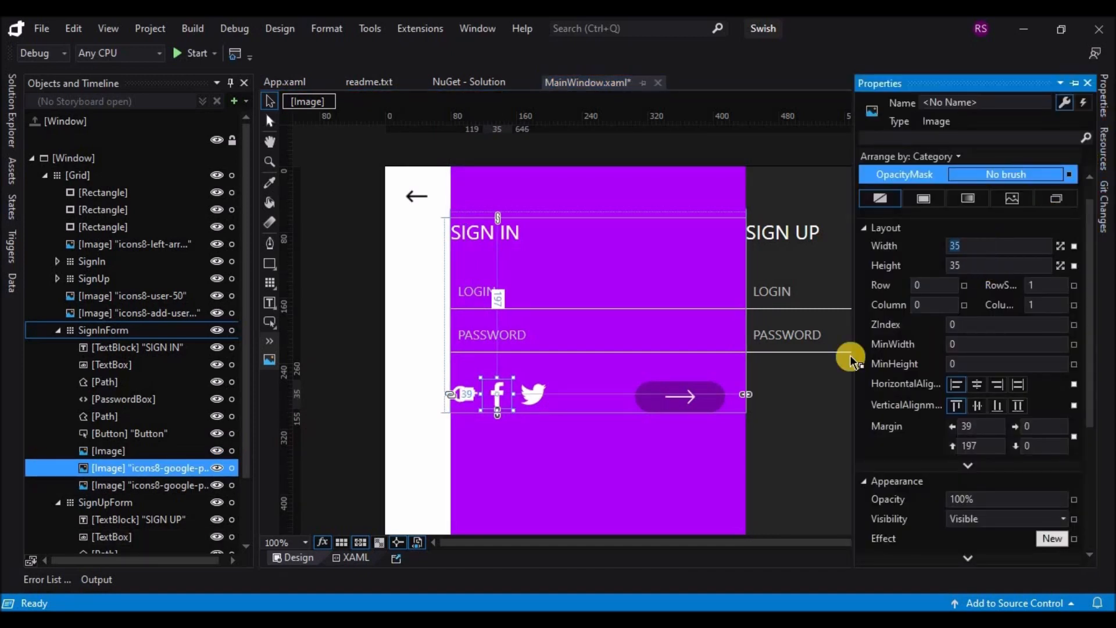
Set the width and height of the Twitter icon to 30.
click(531, 395)
click(1102, 99)
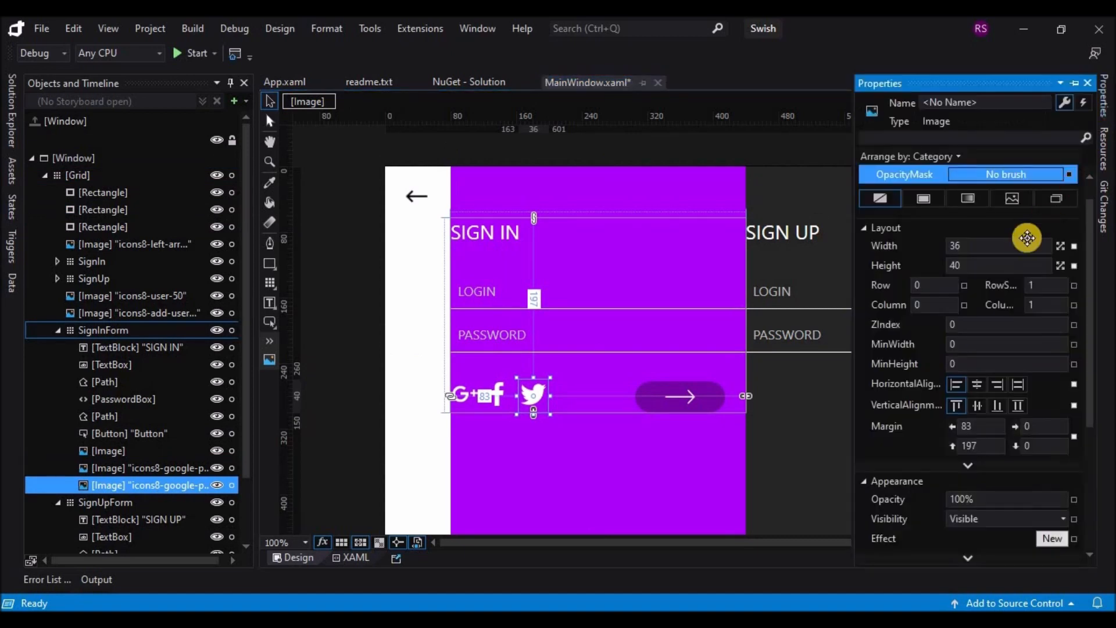
click(1000, 246)
text(3)
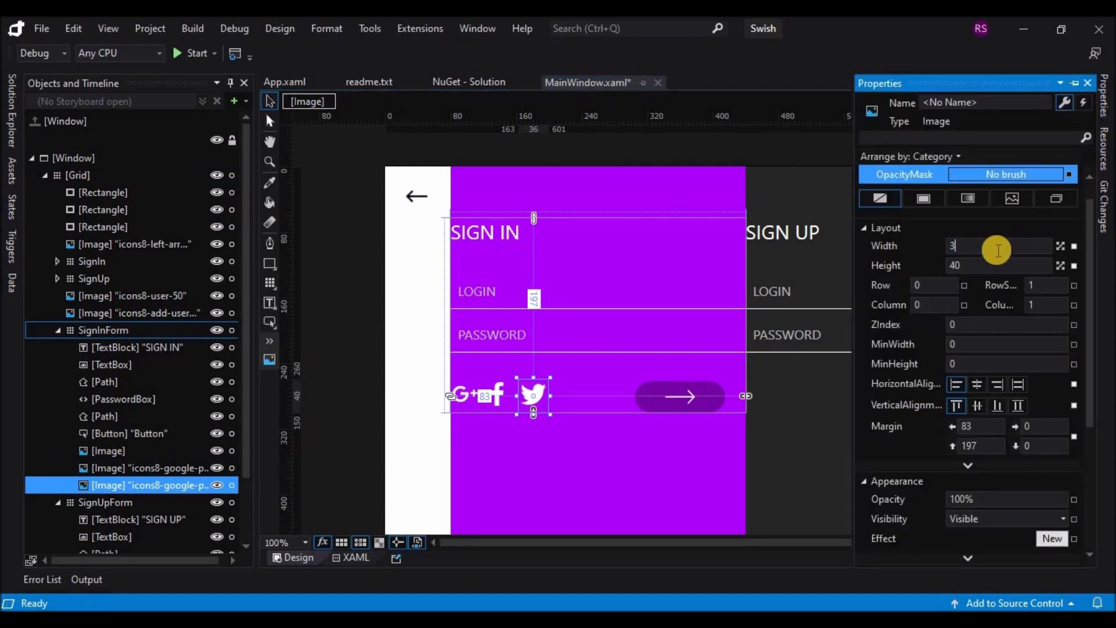
text(0)
click(981, 265)
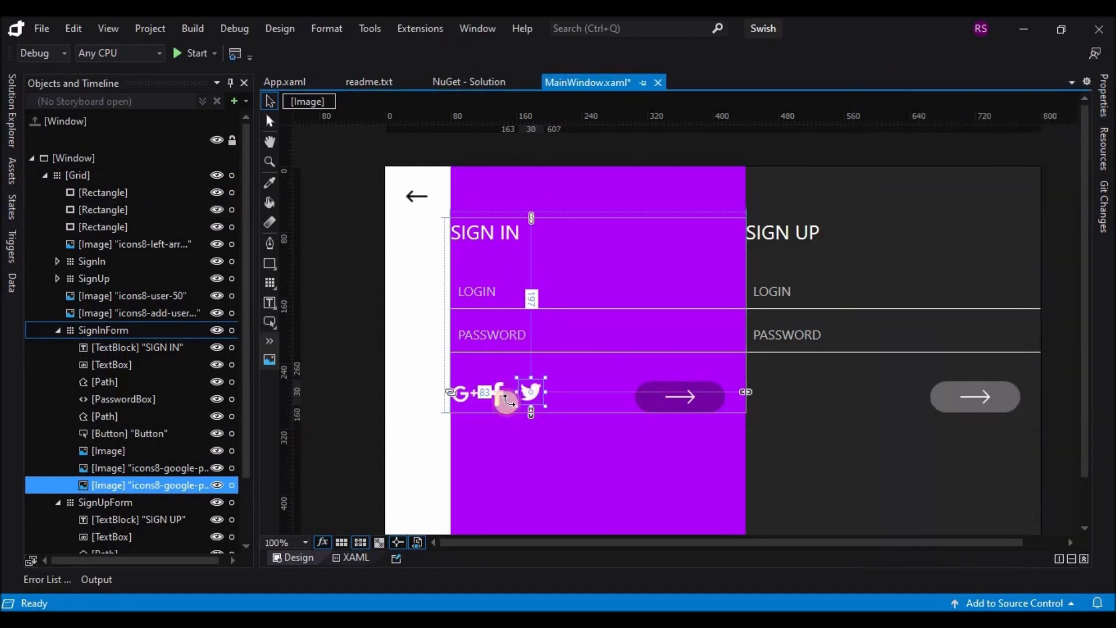
Reduce the Facebook icon to a width and height of 30.
click(498, 394)
click(1103, 98)
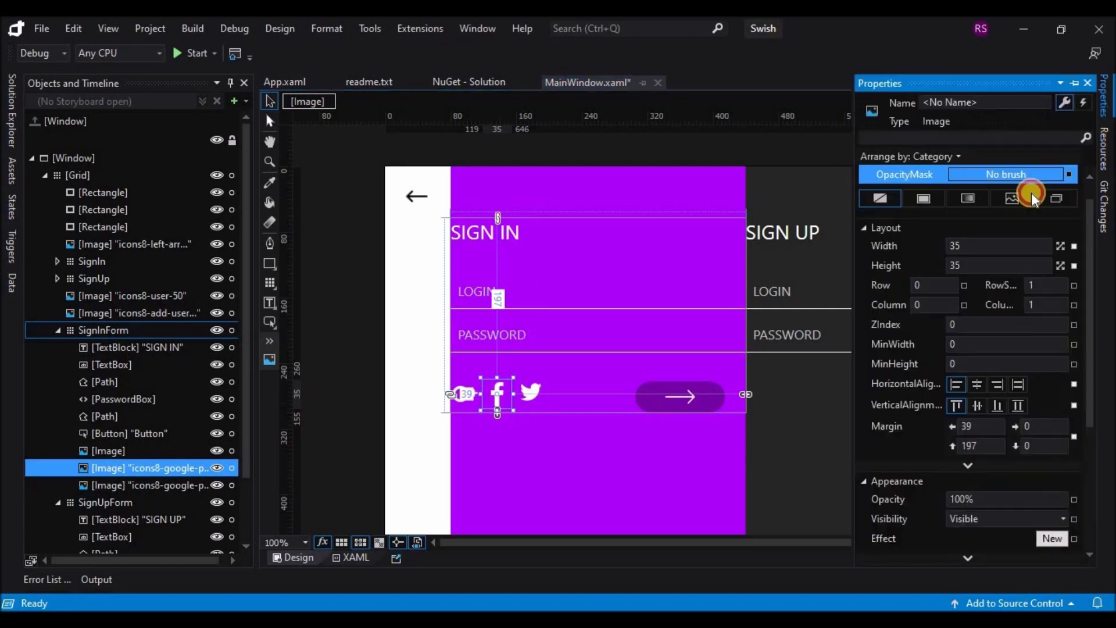
text(30)
click(980, 261)
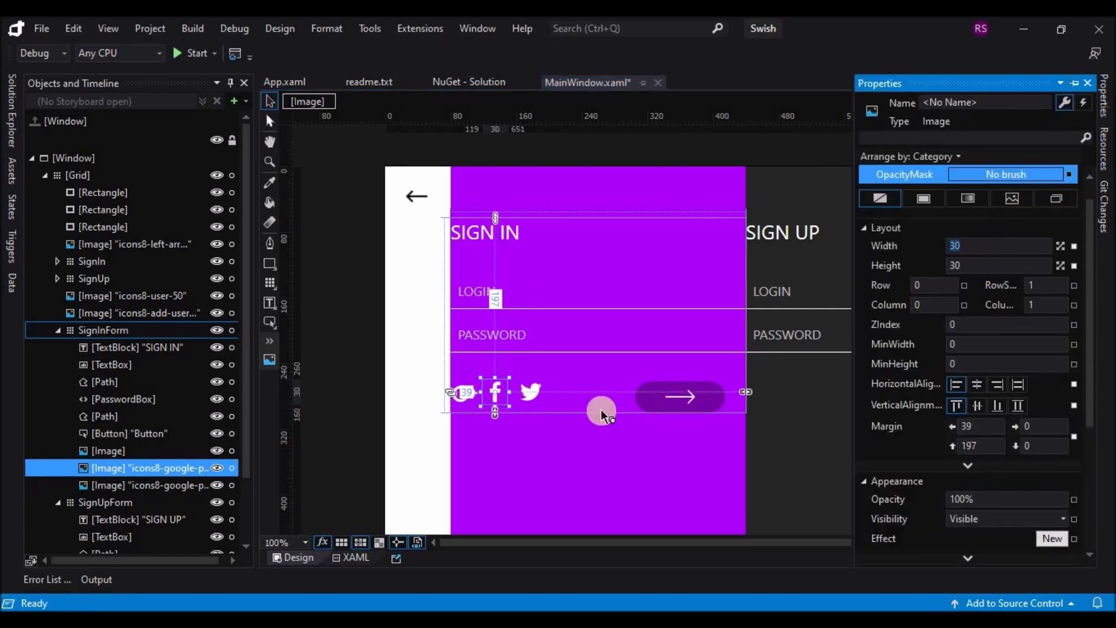
Nudge the Google Plus icon up to a top margin of 194 to line it up with the other icons.
click(464, 394)
click(490, 451)
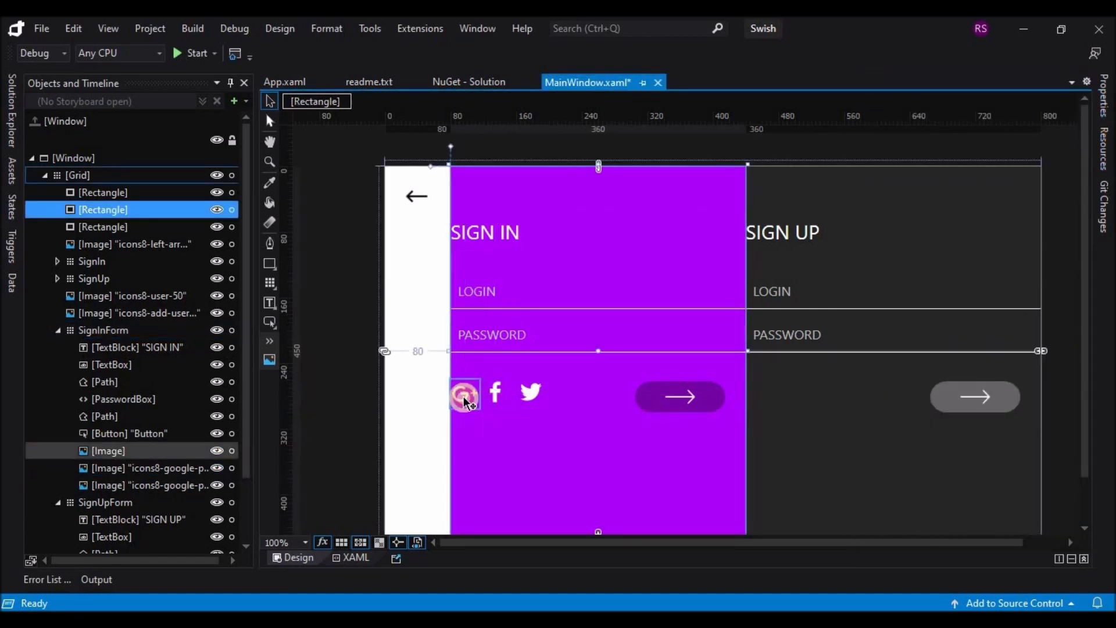
click(463, 396)
key(Up)
key(Up)
key(Up)
click(531, 434)
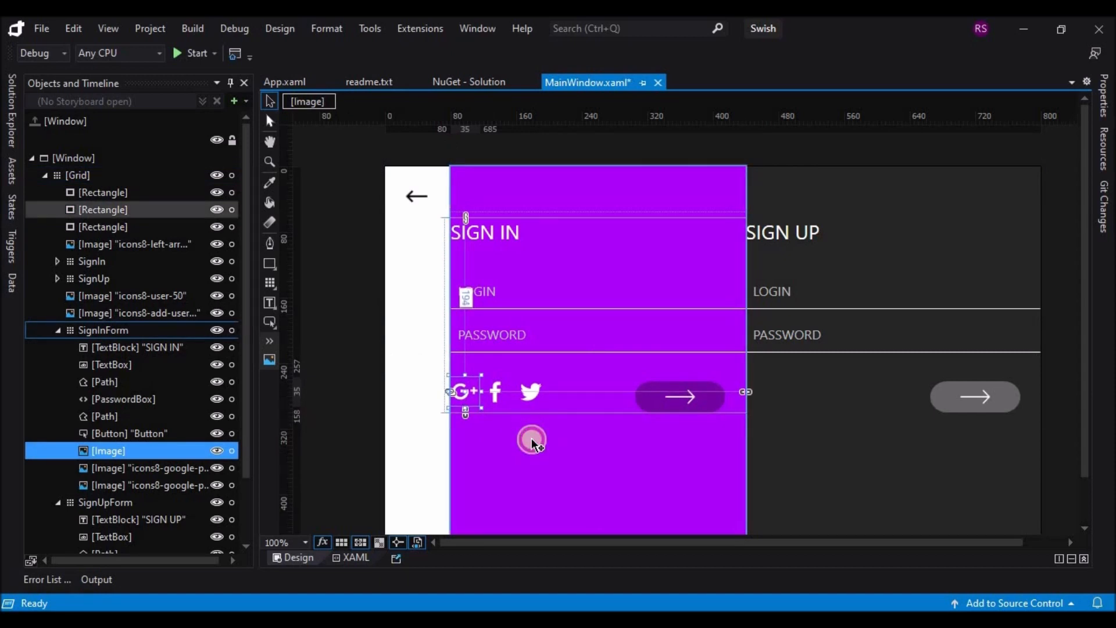
Nudge the Facebook icon sideways to a left margin of 42 so it sits evenly between its neighbours.
click(498, 396)
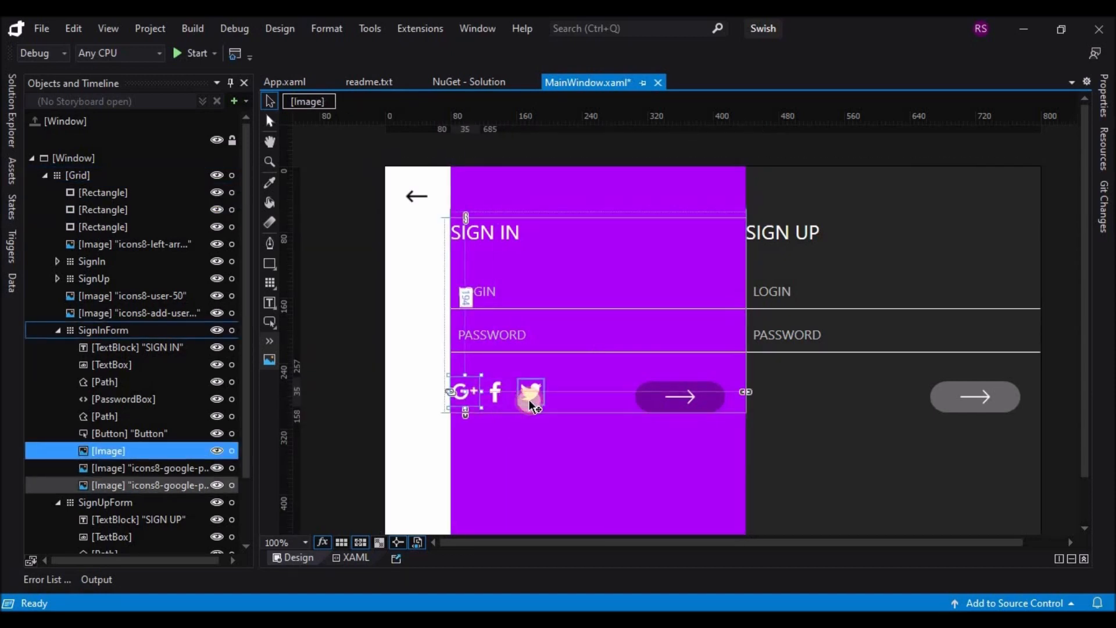
key(Right)
key(Right)
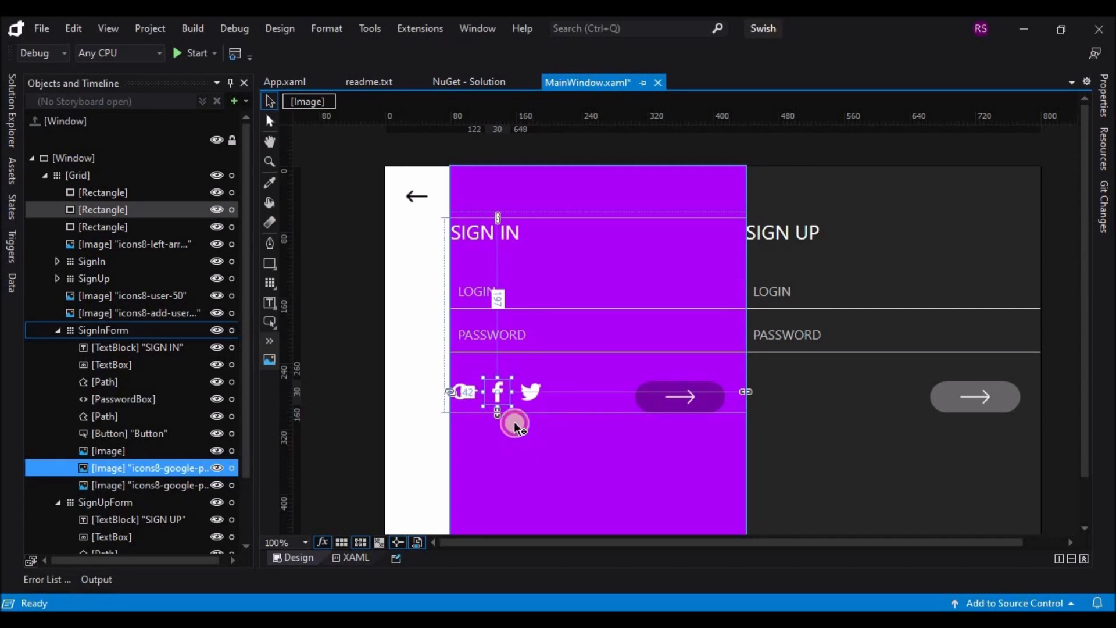
click(517, 420)
click(502, 397)
key(Right)
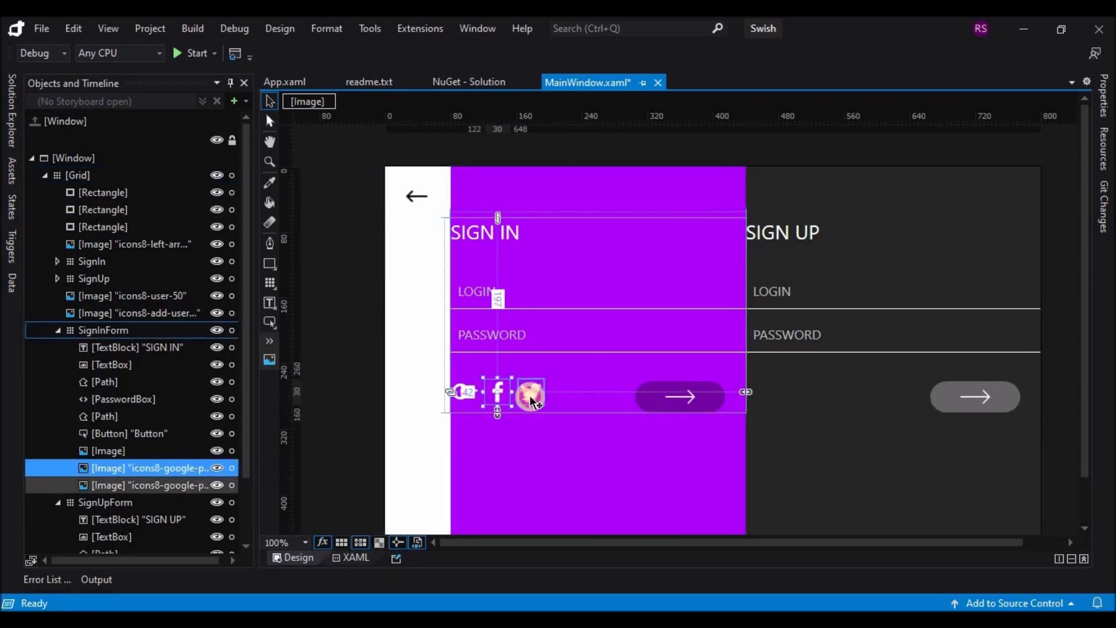
click(530, 395)
Select the Google Plus, Facebook and Twitter images in SignInForm together and copy them.
click(466, 394)
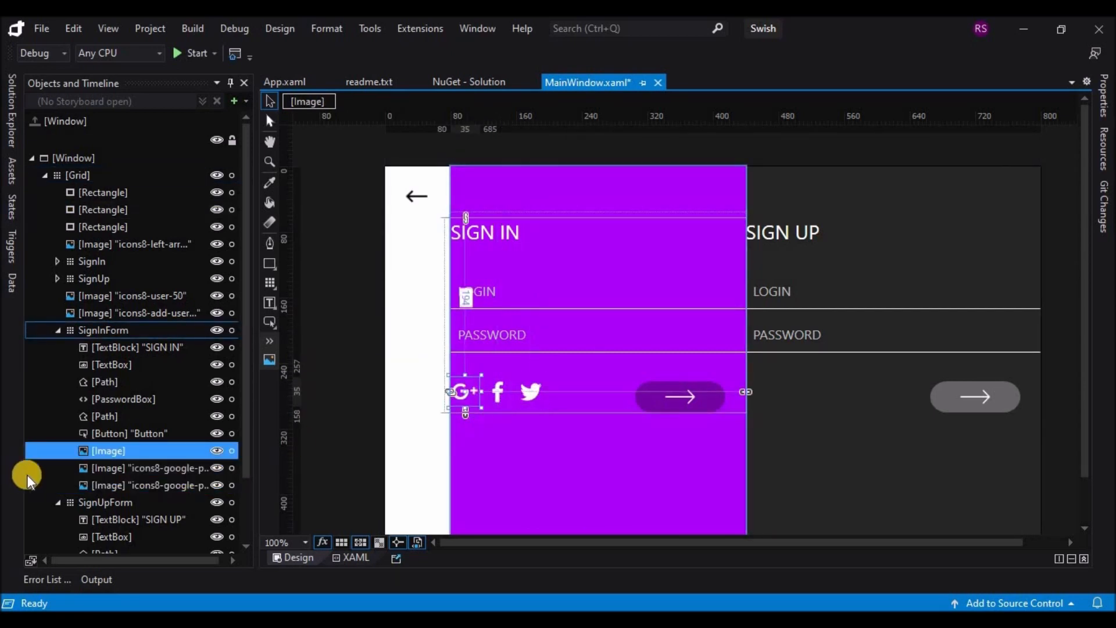
shift+click(92, 485)
right_click(159, 469)
click(192, 263)
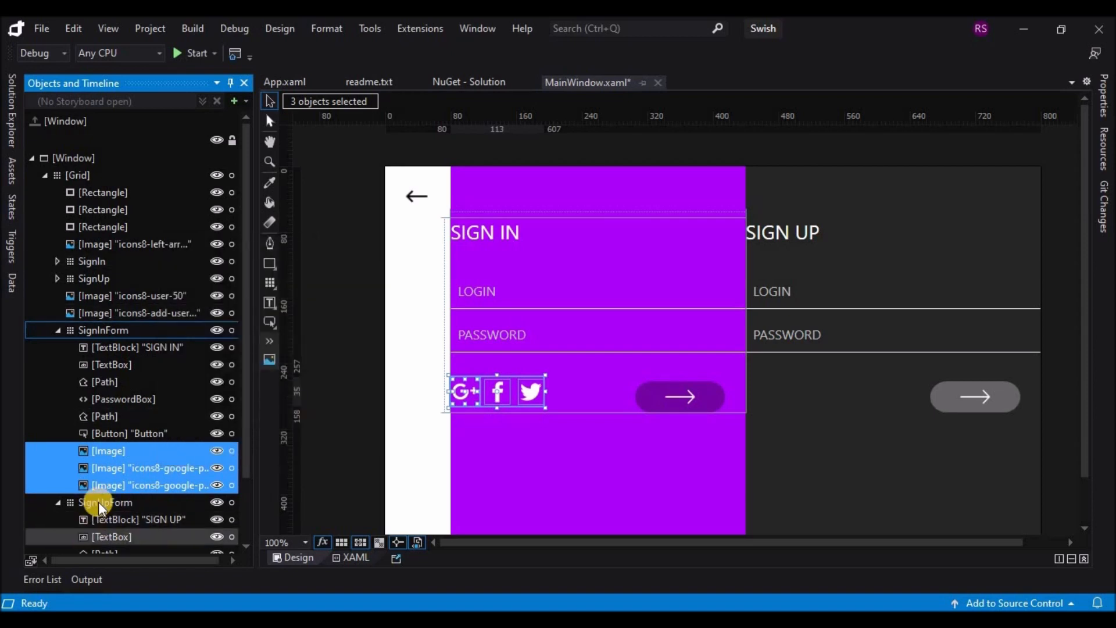
Paste the copied Google Plus, Facebook and Twitter images into SignUpForm.
click(100, 501)
right_click(103, 501)
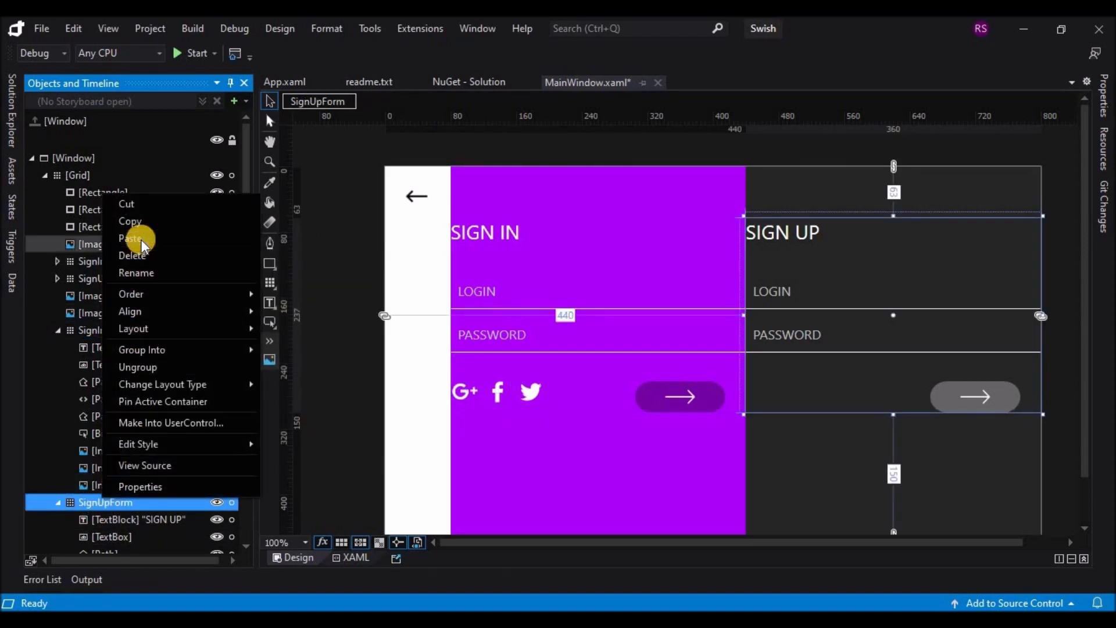
click(142, 239)
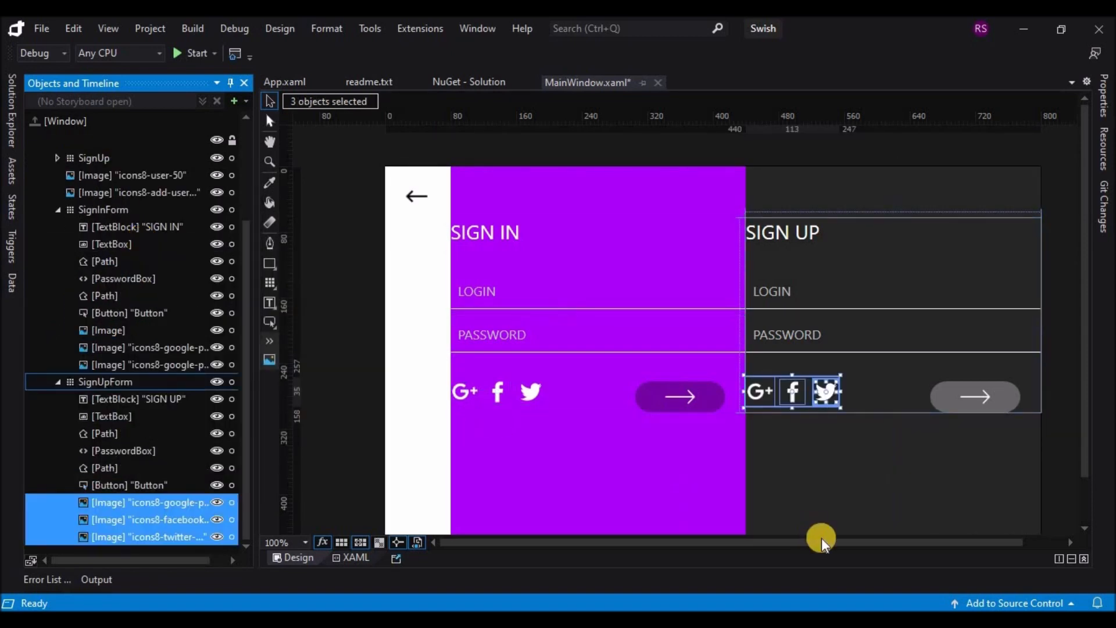
click(819, 445)
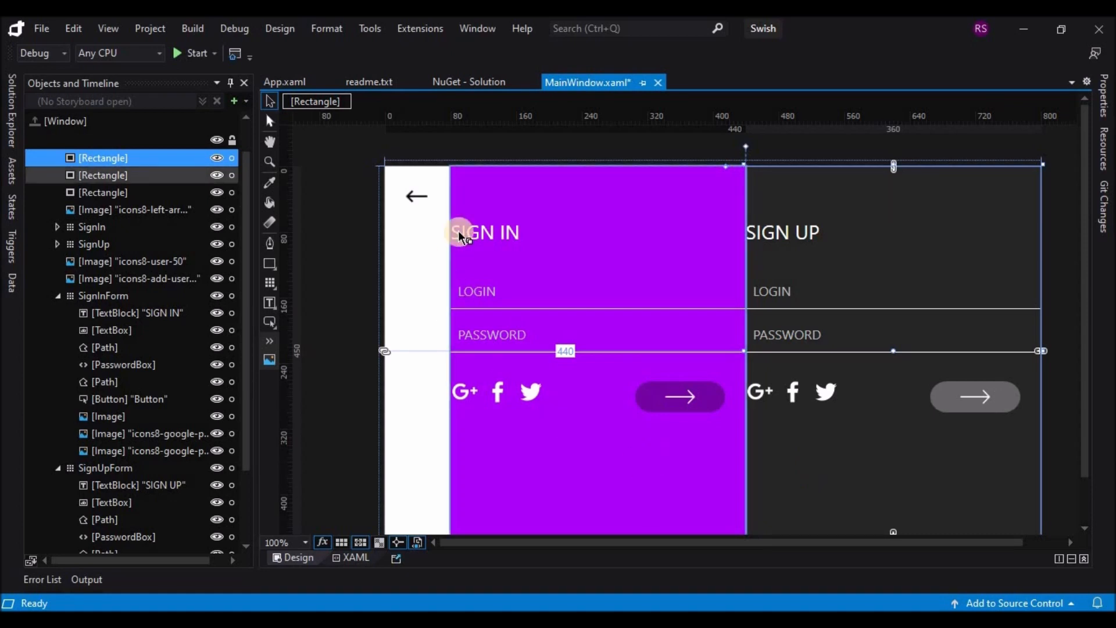
Collapse the SignInForm and SignUpForm groups and set SignInForm's visibility to Hidden.
click(58, 297)
click(59, 295)
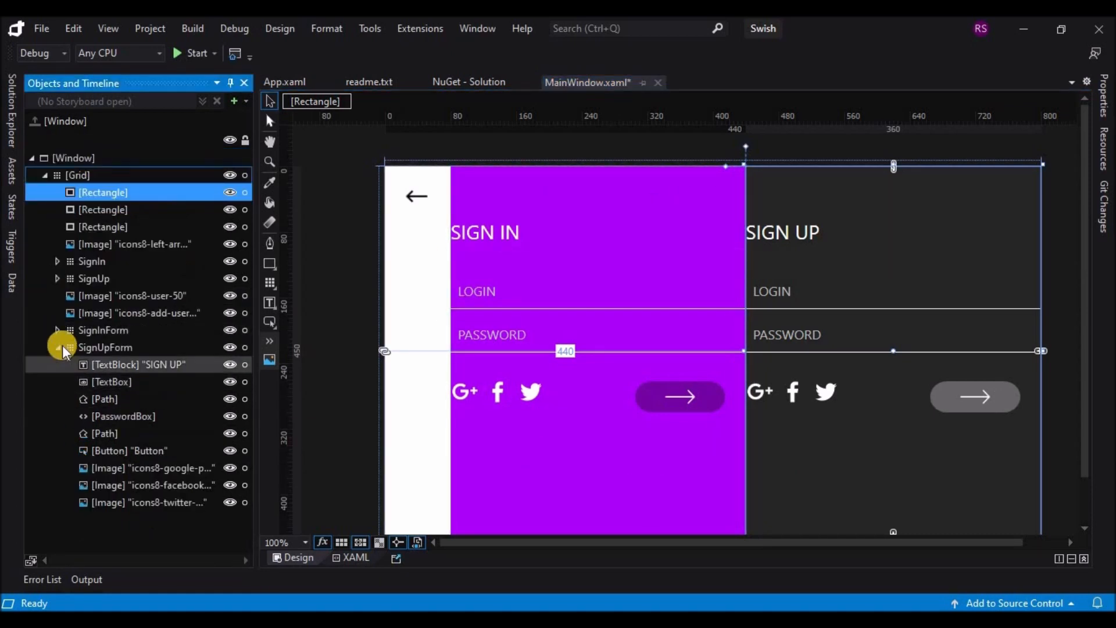
click(58, 347)
right_click(121, 332)
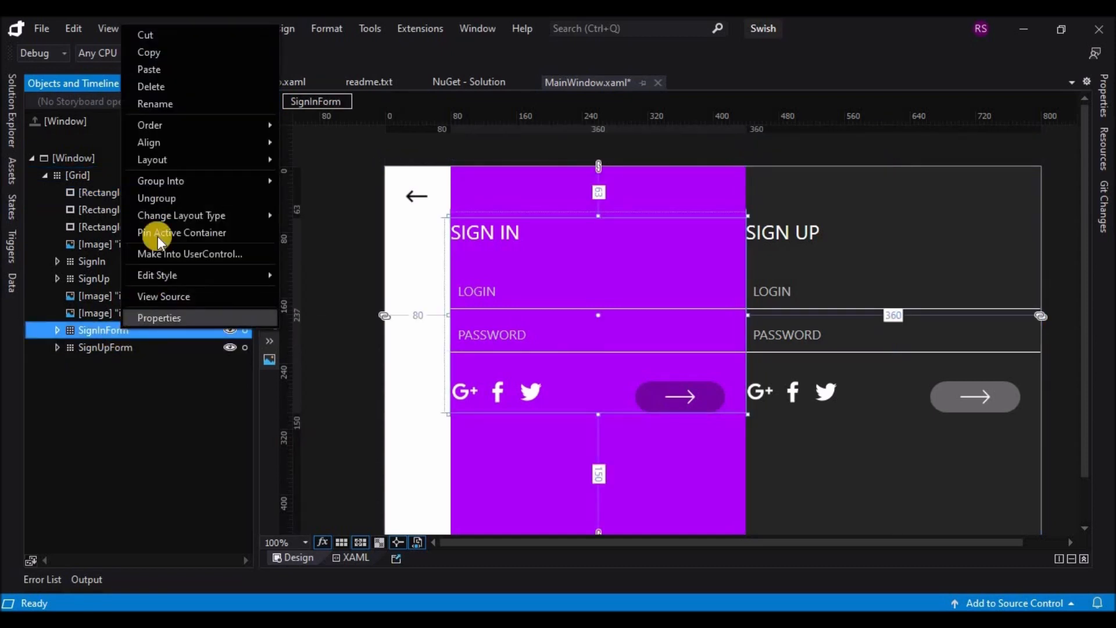
click(1104, 96)
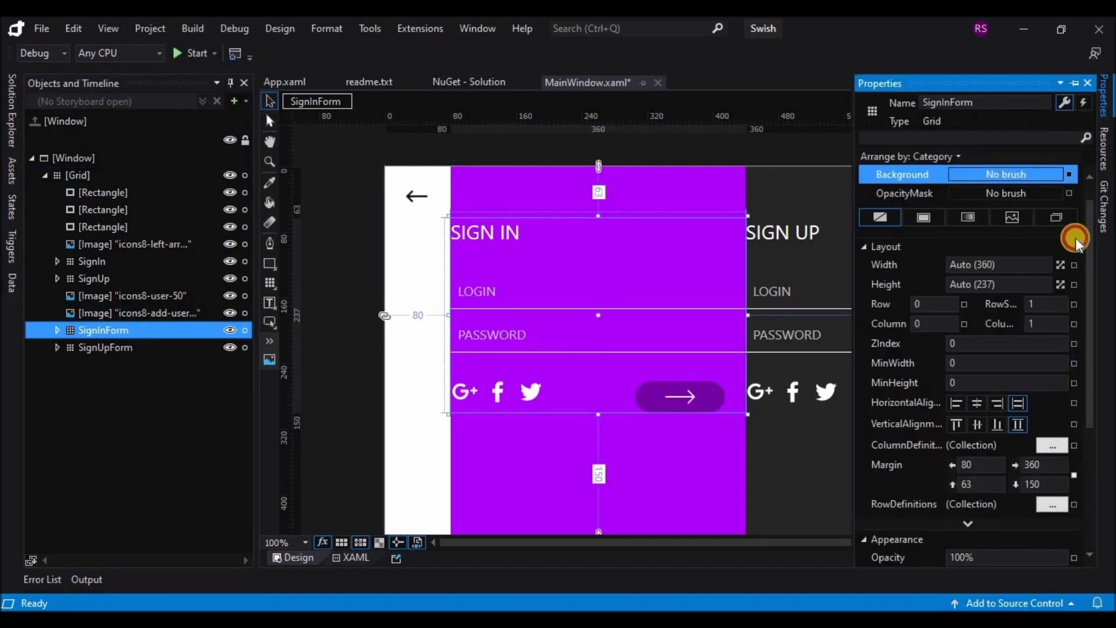
scroll(1064, 407, down, 5)
click(1064, 380)
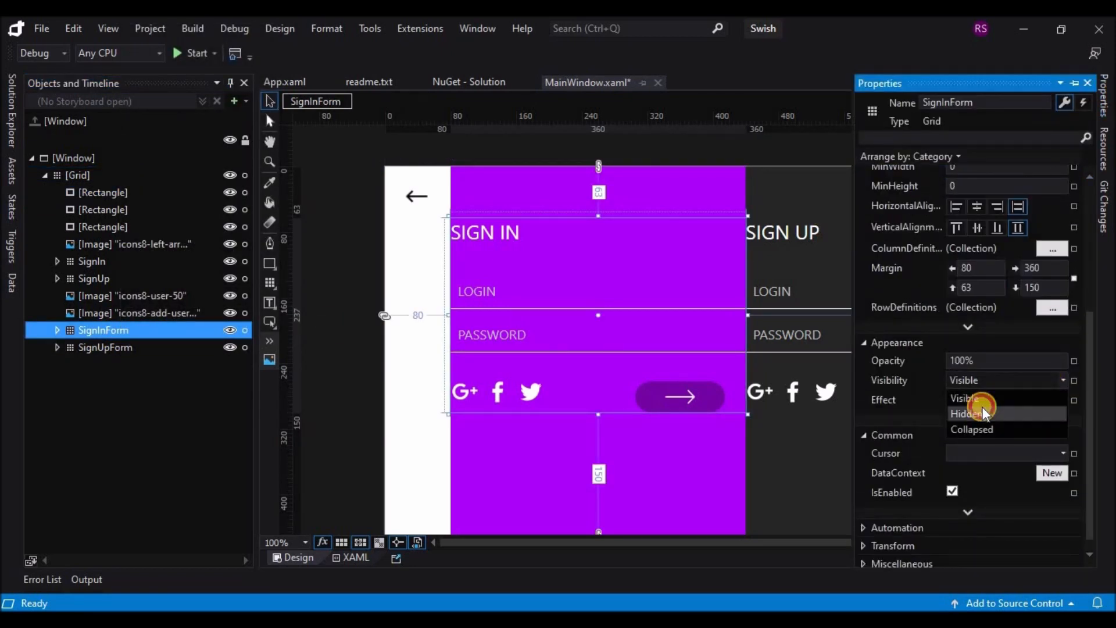
click(989, 414)
Extend the dark rectangle's inner edge toward the white strip to a left margin of 165, making it 635 wide.
click(157, 348)
click(1104, 108)
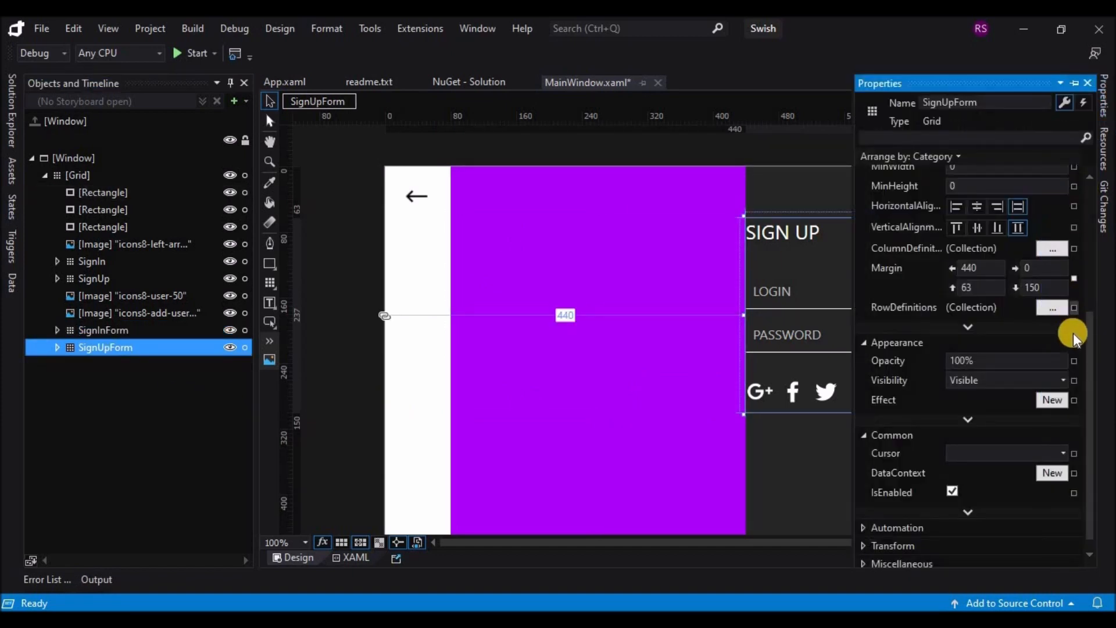
click(779, 467)
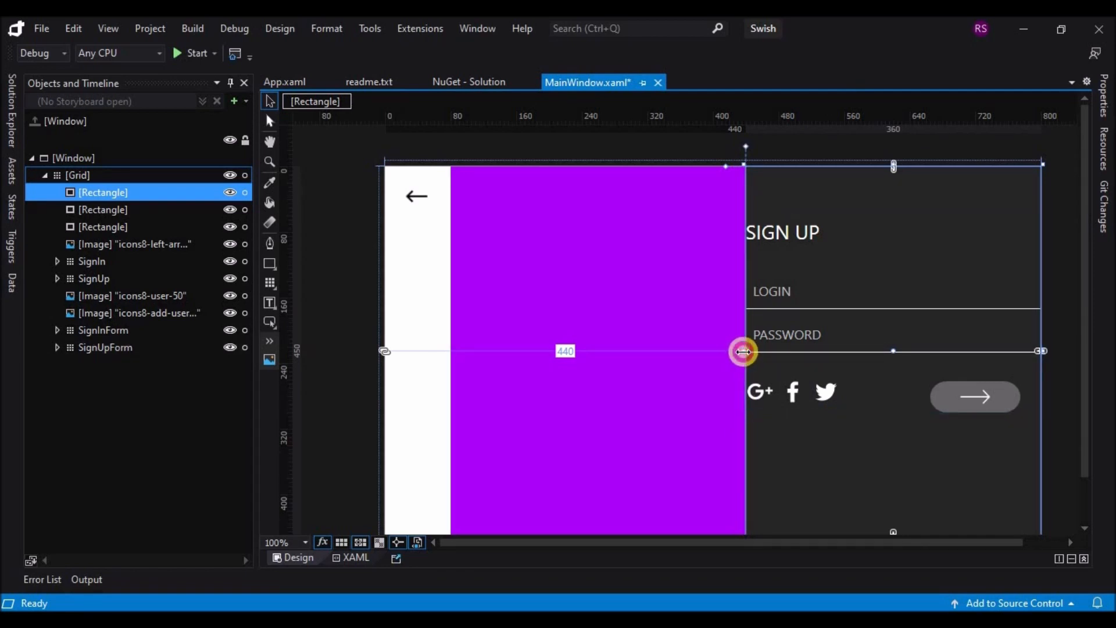
drag(744, 352, 517, 361)
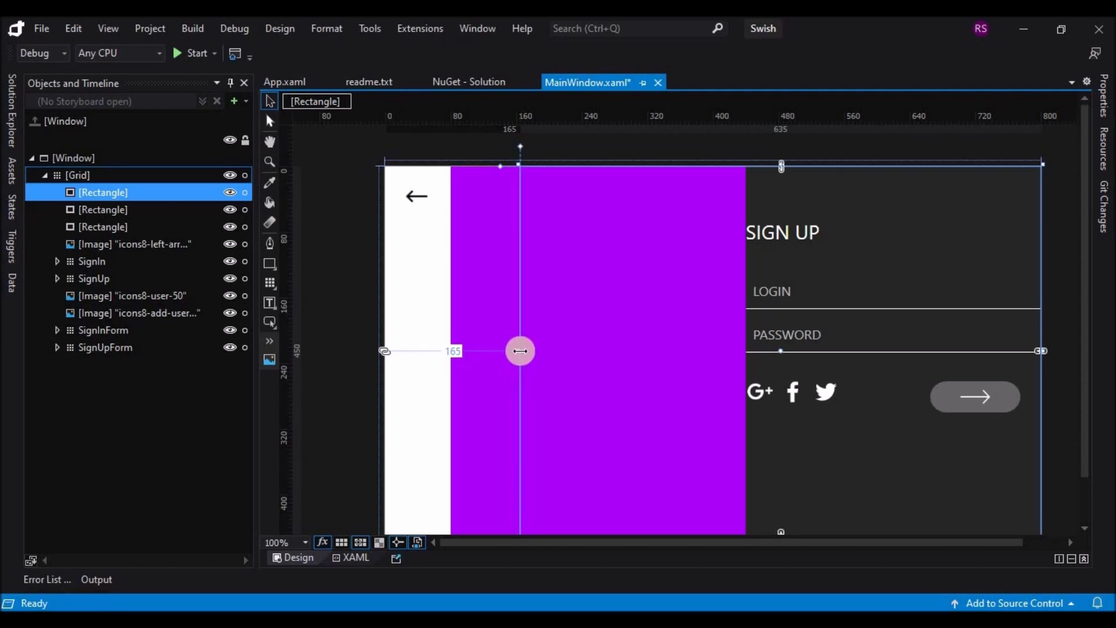
click(1108, 88)
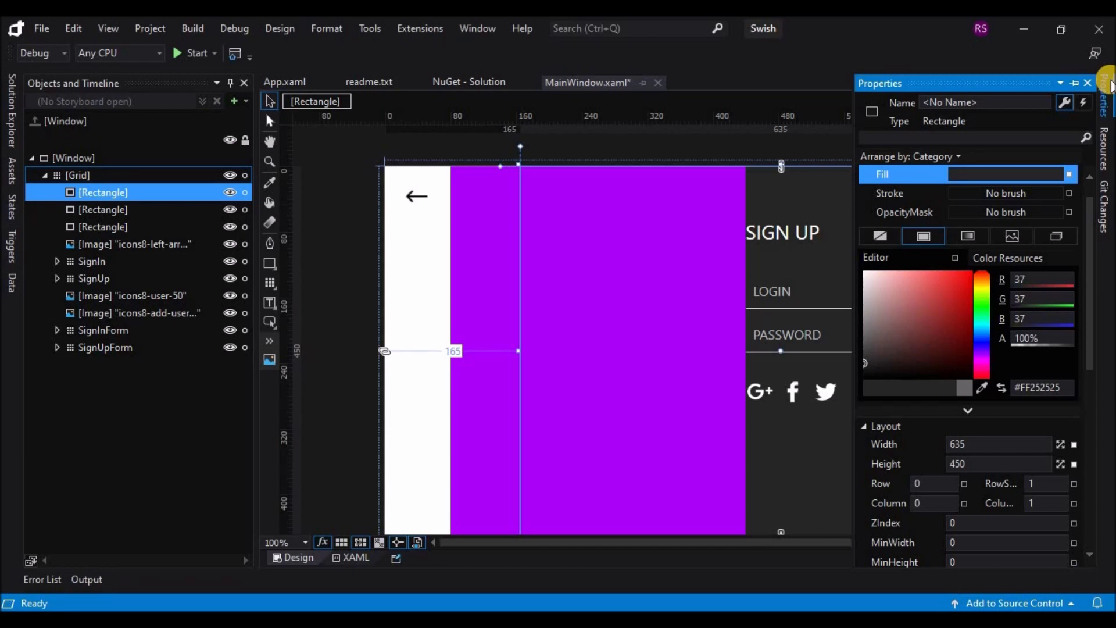
Shrink the purple rectangle to a width of 85 so it ends where the dark rectangle begins.
click(471, 404)
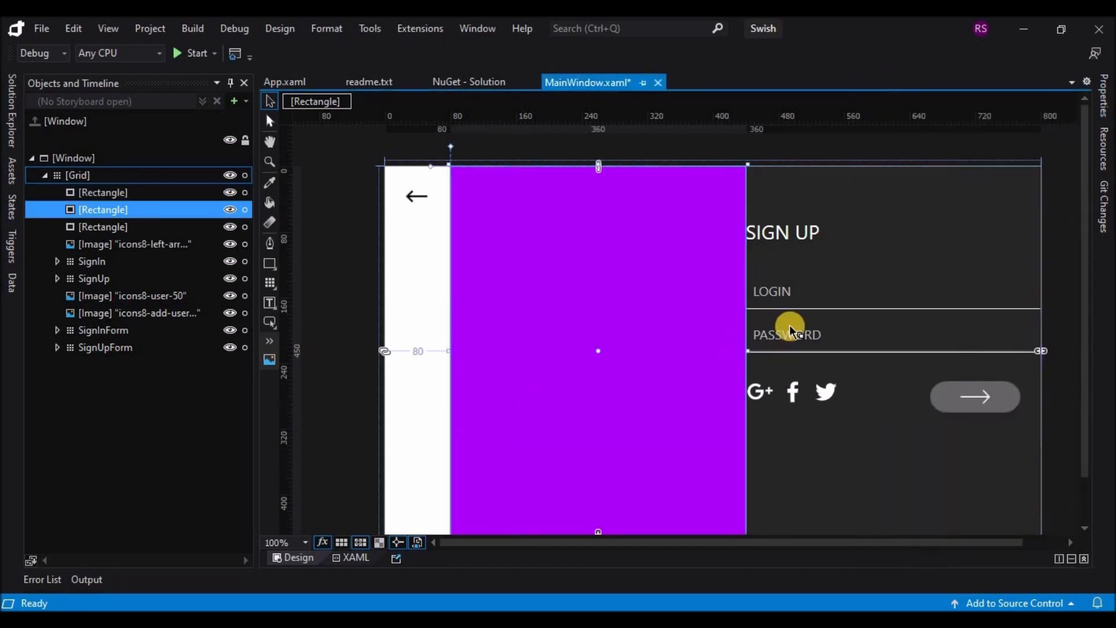
drag(731, 353, 521, 379)
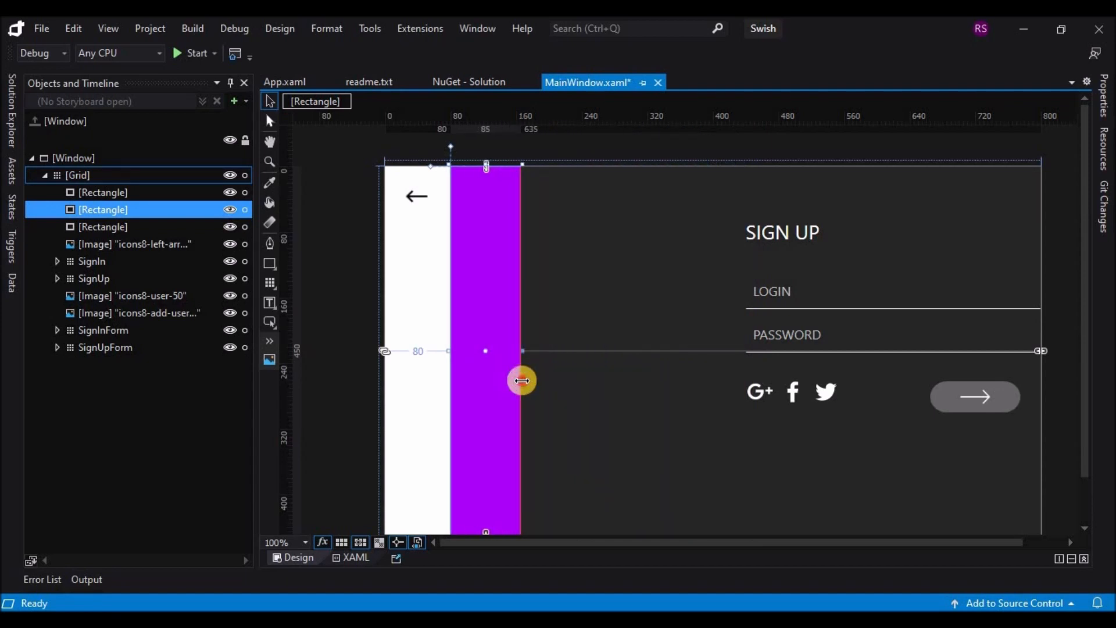
click(1106, 96)
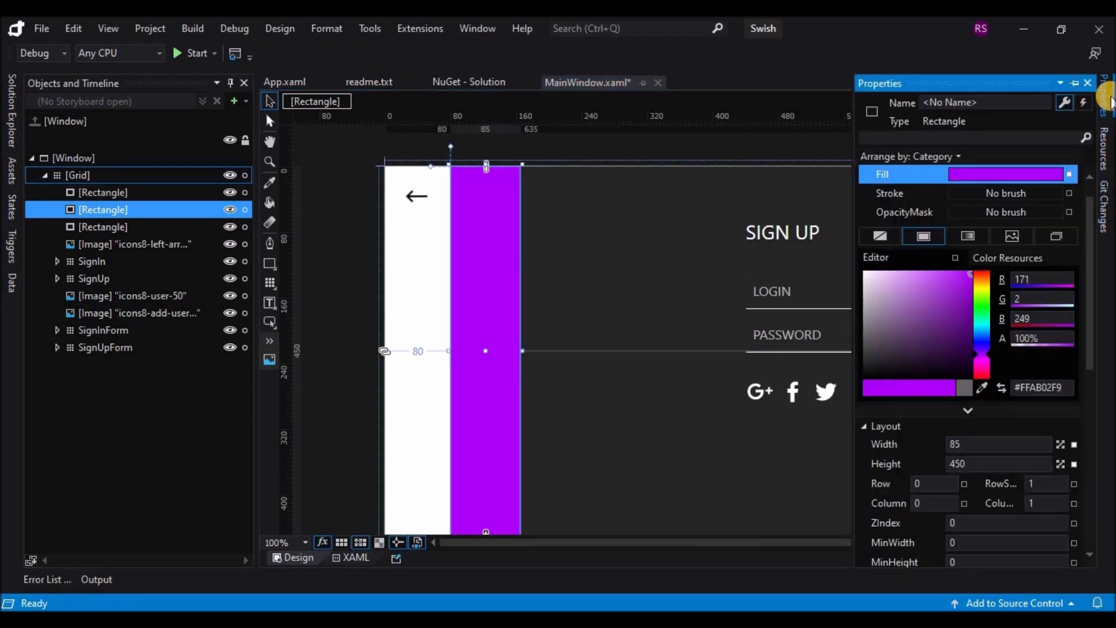
click(640, 408)
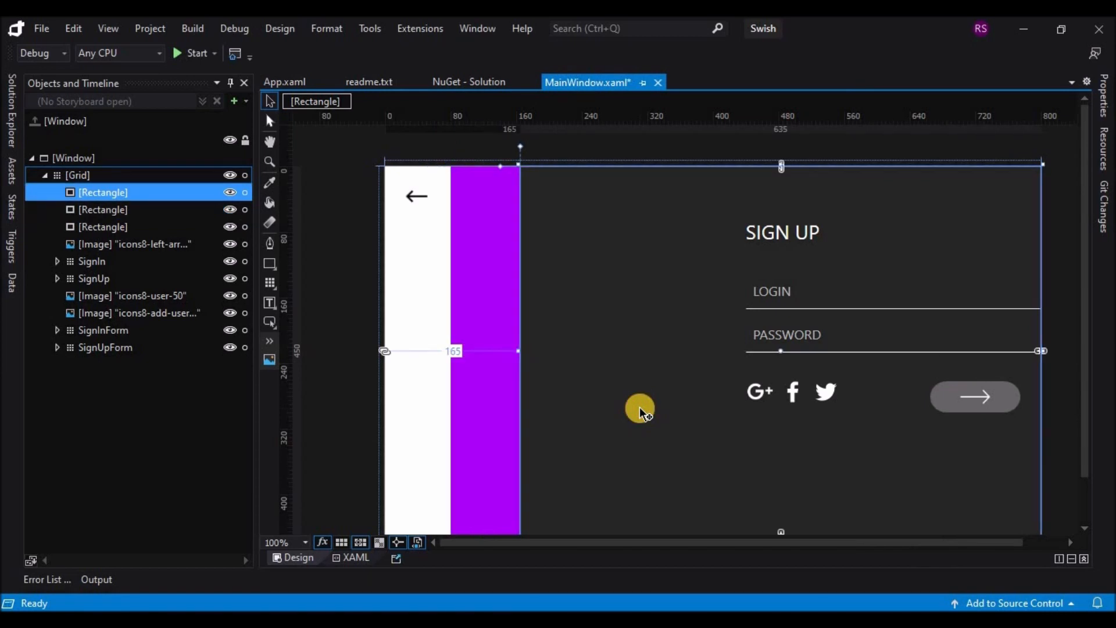
Try showing the SignIn grid by switching its visibility to Visible and back to Hidden.
click(106, 262)
click(1106, 99)
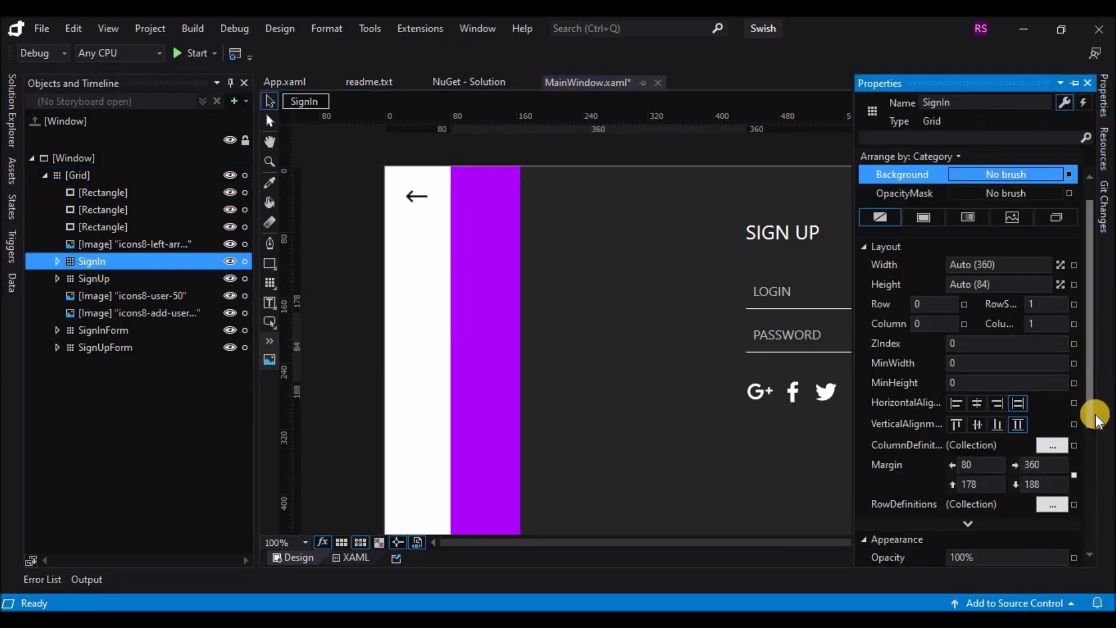
scroll(1089, 442, down, 5)
click(1065, 423)
click(1009, 440)
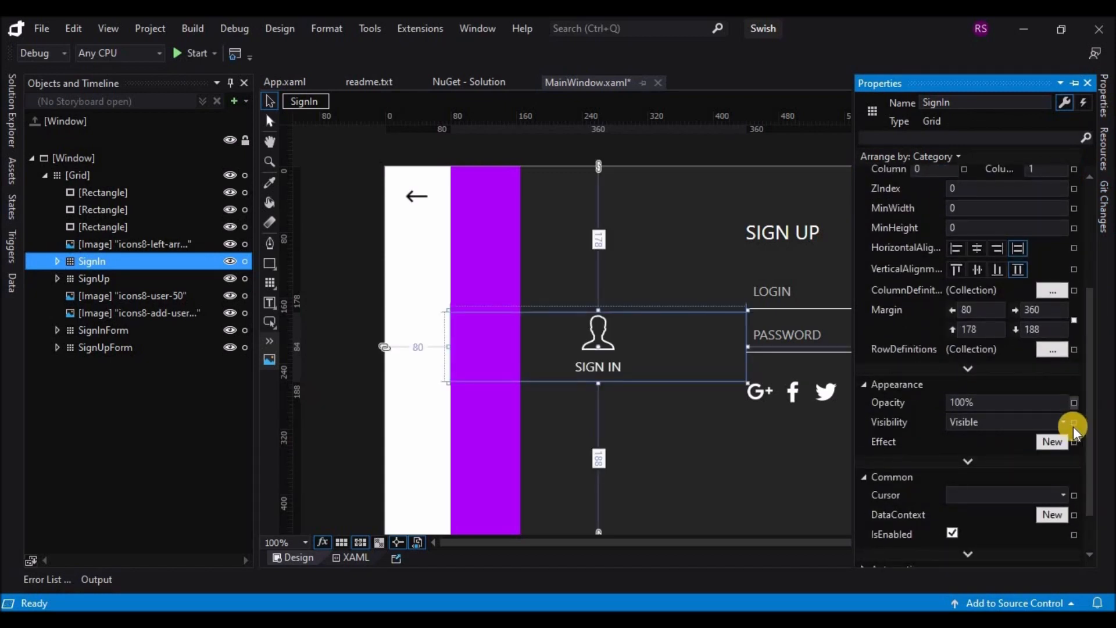
click(1059, 420)
click(982, 455)
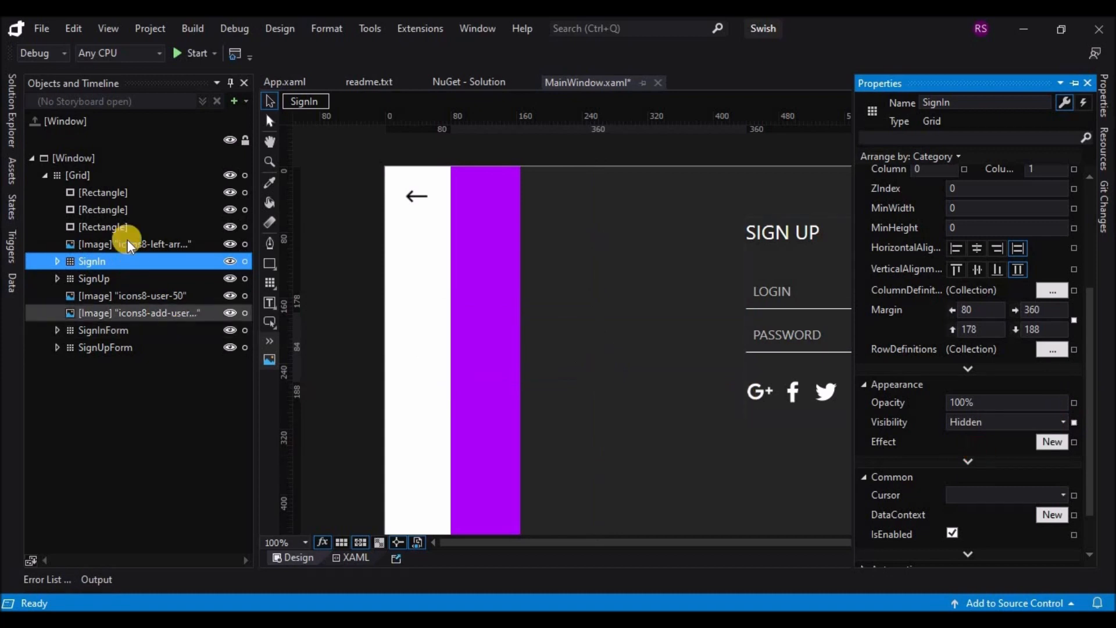
Set the visibility of the icons8-user-50 image to Visible.
click(112, 297)
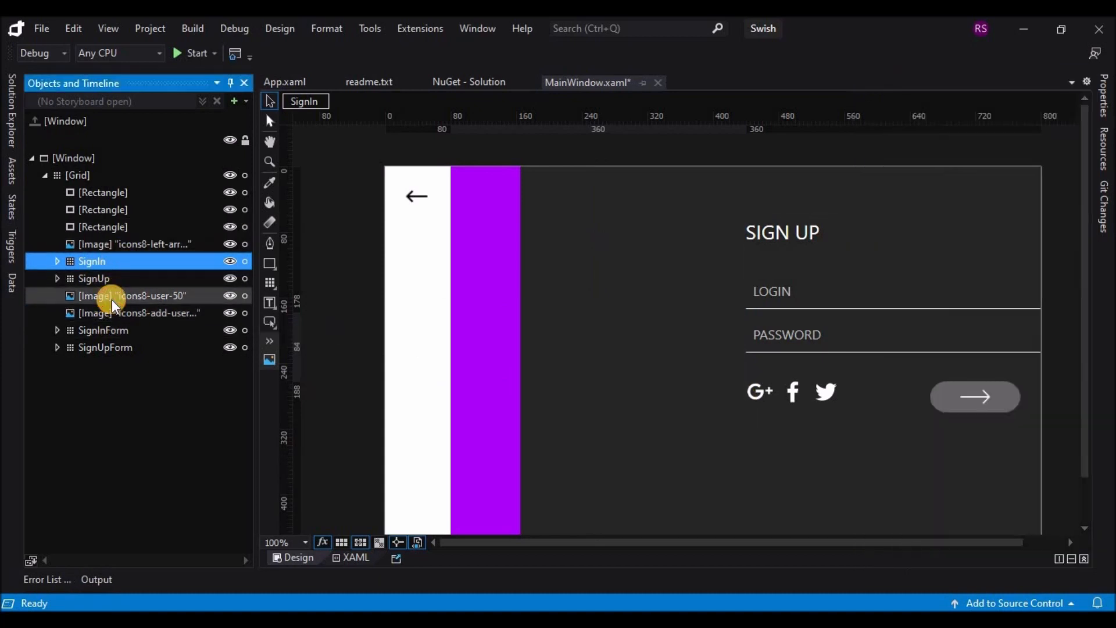
click(1104, 96)
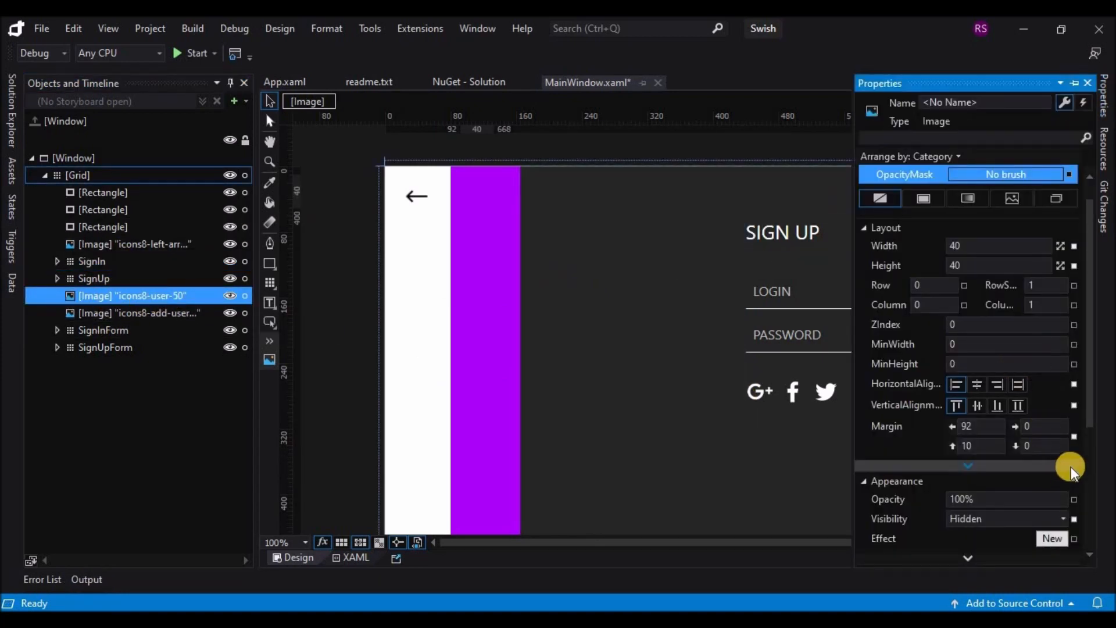
scroll(1067, 454, down, 5)
click(1062, 321)
click(1010, 338)
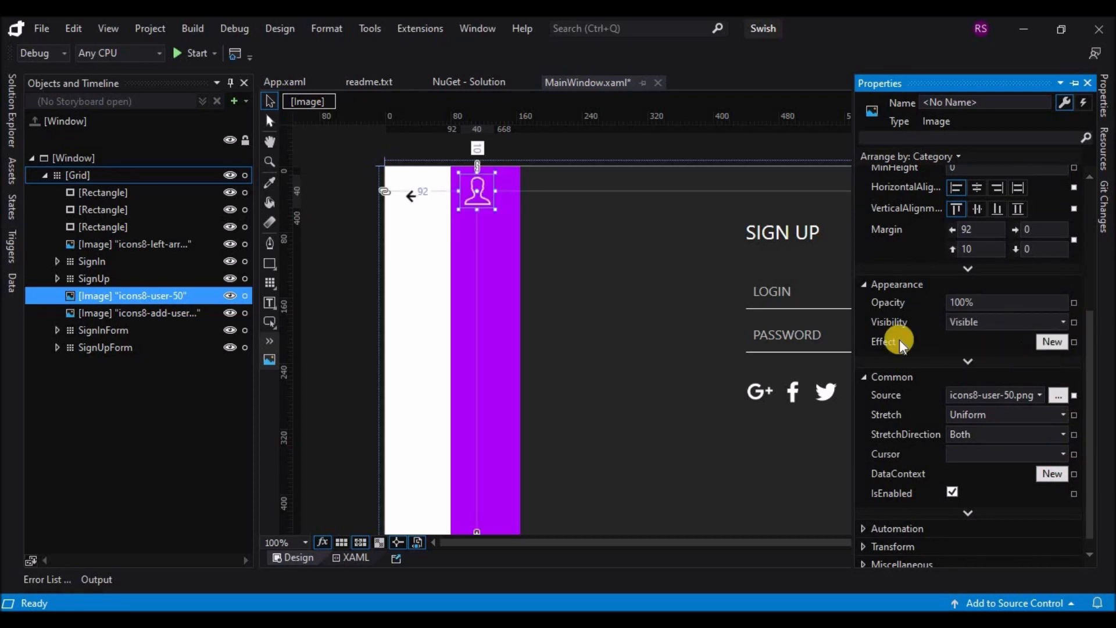
Nudge the user icon sideways to a left margin of 103 to centre it on the purple strip.
click(462, 176)
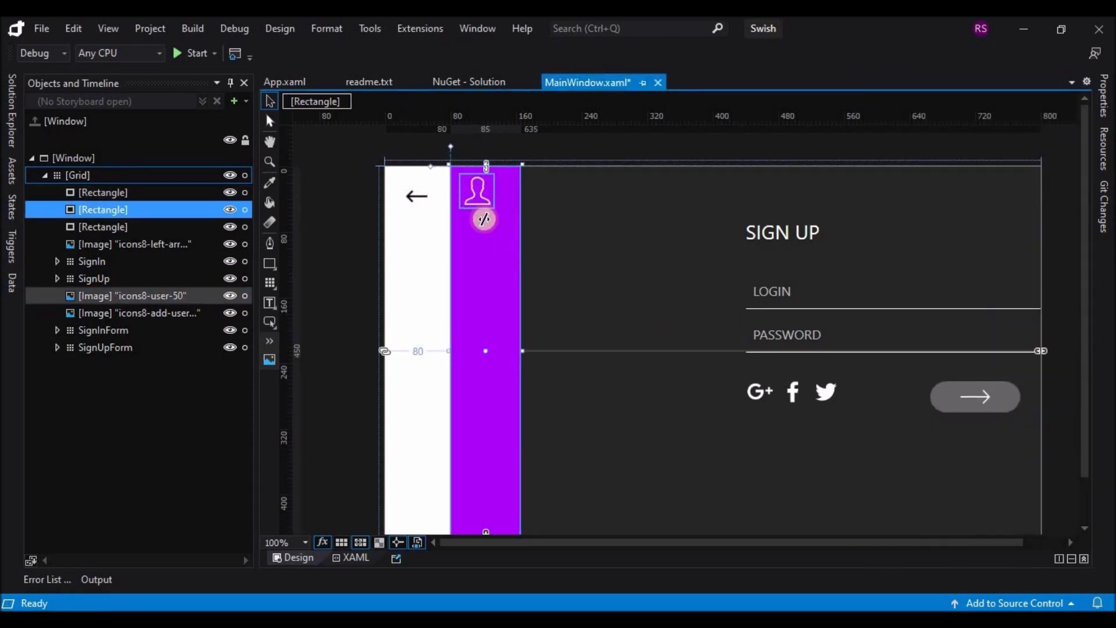
key(Right)
key(Right)
key(Right)
key(Right)
key(Right)
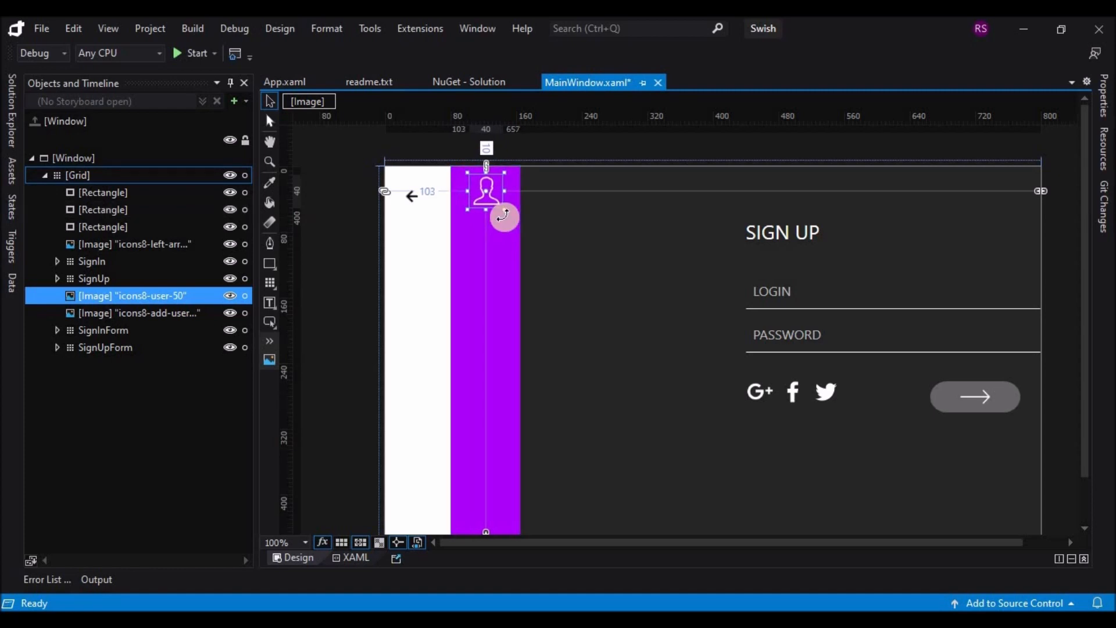
Enlarge the user icon to a width and height of 50 and nudge it to a left margin of 98 and top margin of 12.
click(1103, 96)
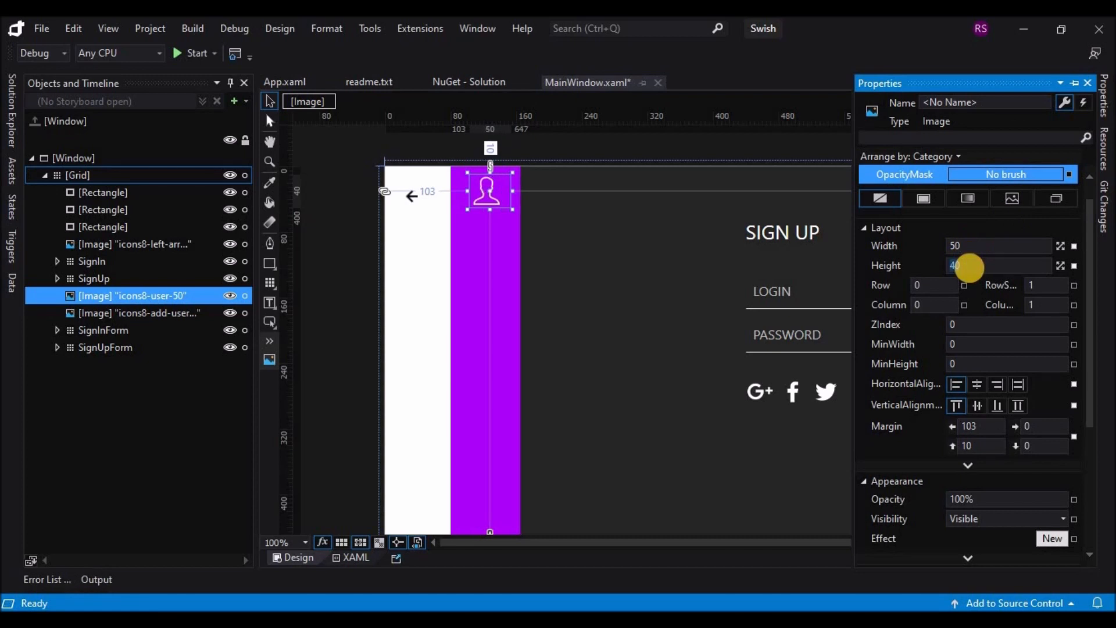
click(500, 207)
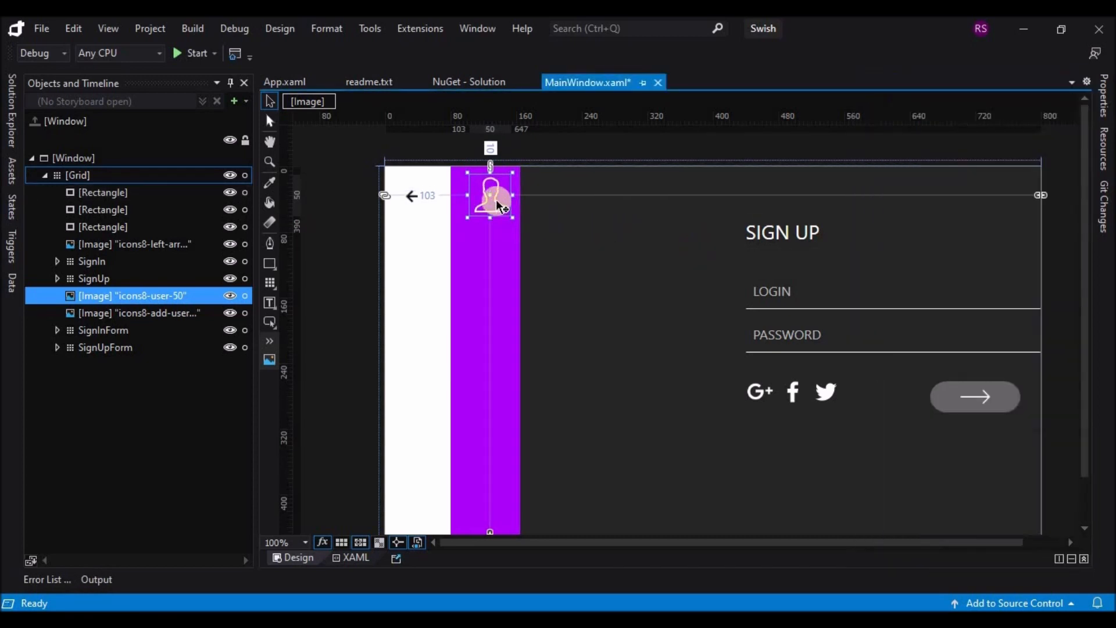
key(Left)
key(Left)
key(Left)
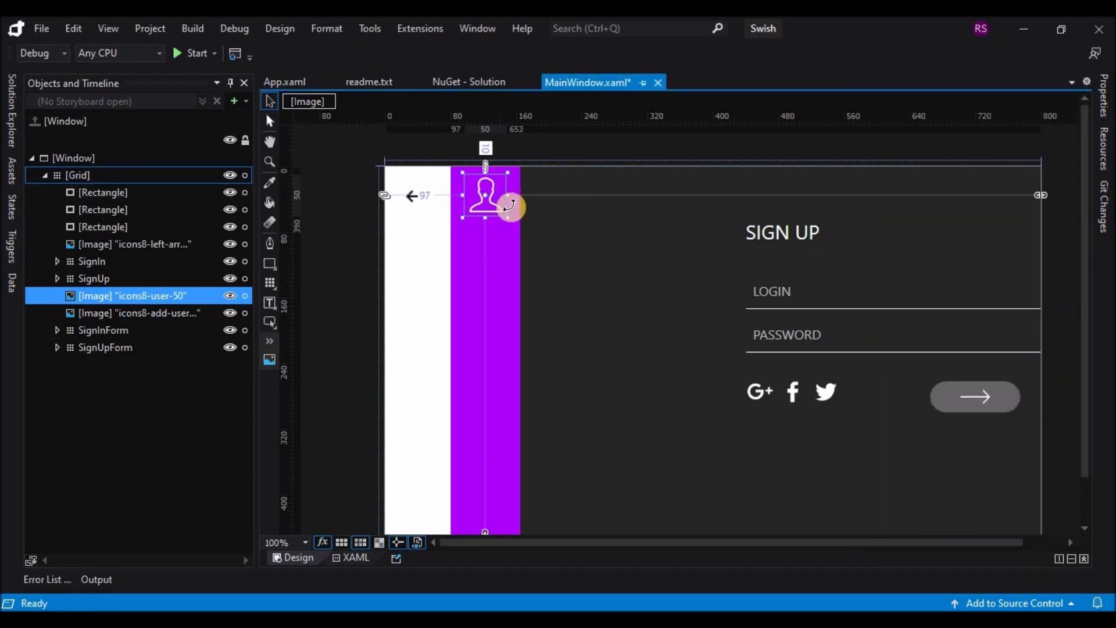
key(Down)
key(Down)
key(Right)
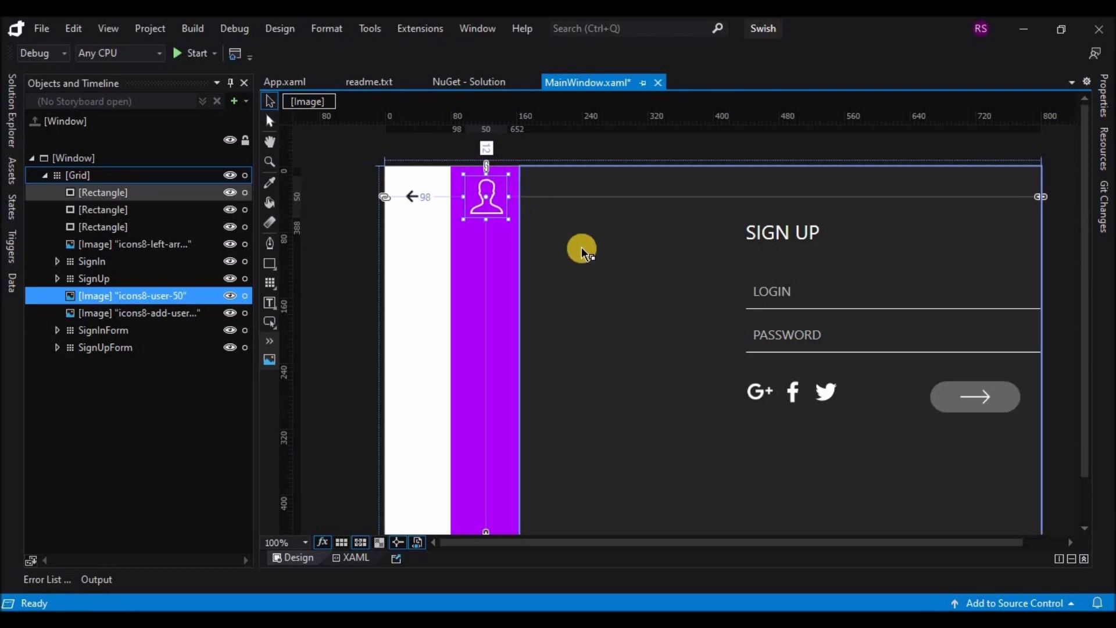
Move the SignUpForm grid horizontally to a left margin of 304 to centre it on the dark rectangle.
click(116, 330)
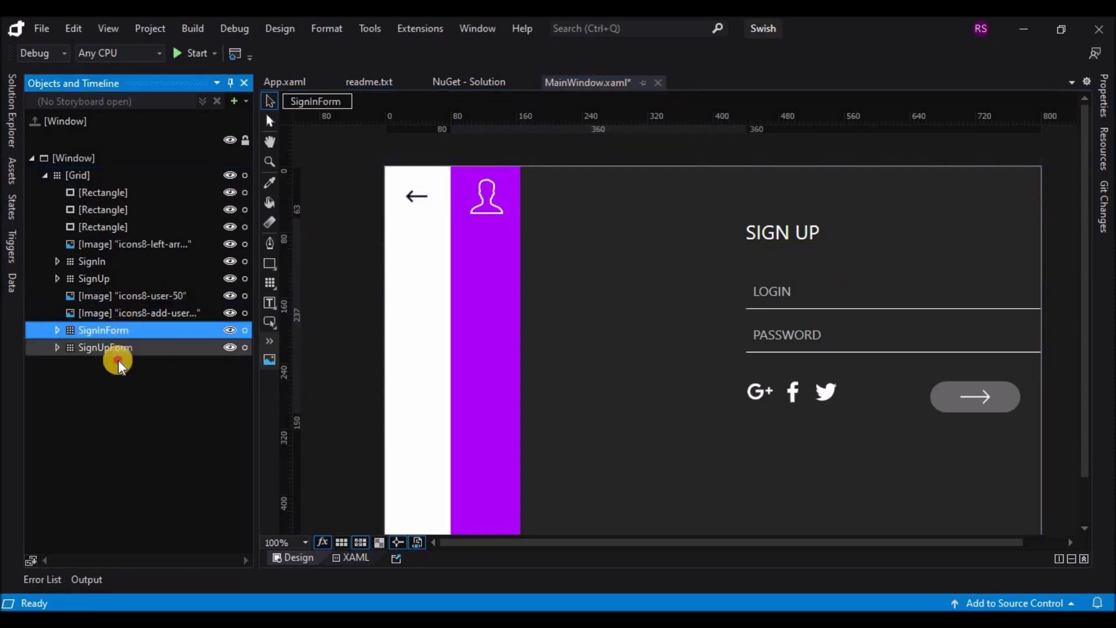
click(116, 348)
key(Up)
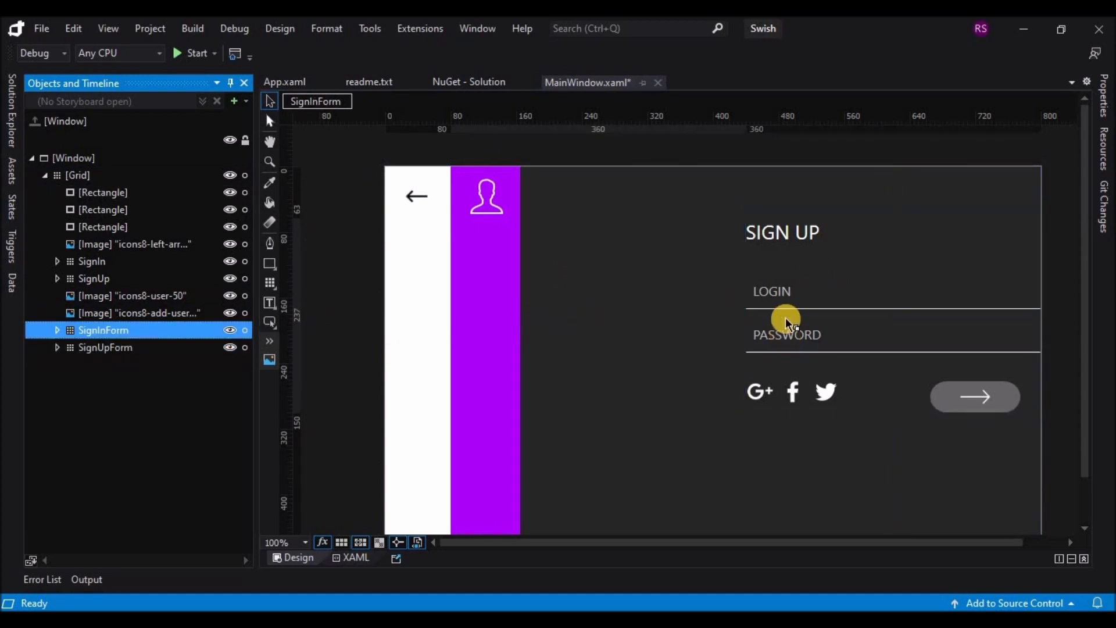
click(148, 350)
drag(744, 316, 744, 315)
key(Left)
key(Left)
key(Left)
key(Left)
key(Left)
key(Left)
key(Left)
key(Left)
key(Left)
key(Left)
key(Left)
key(Left)
key(Left)
key(Left)
key(Left)
key(Left)
key(Left)
key(Left)
key(Left)
key(Left)
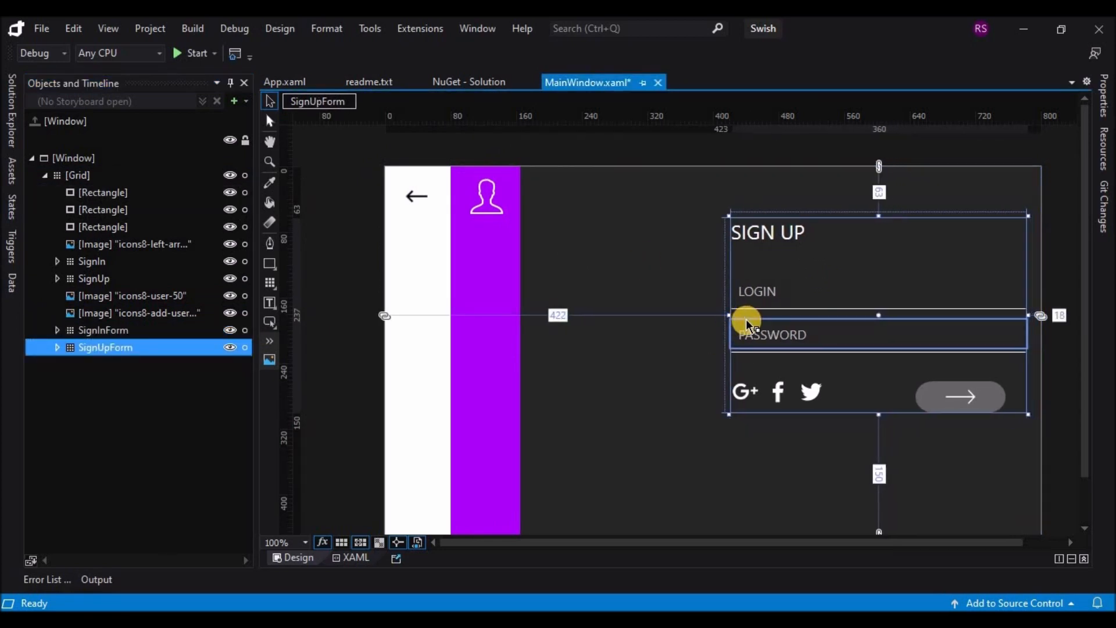
key(Left)
key(Left)
key(Left)
key(Left)
key(Left)
key(Left)
key(Left)
key(Left)
key(Left)
key(Left)
key(Left)
key(Left)
key(Left)
key(Left)
key(Left)
key(Left)
key(Left)
key(Left)
key(Left)
key(Left)
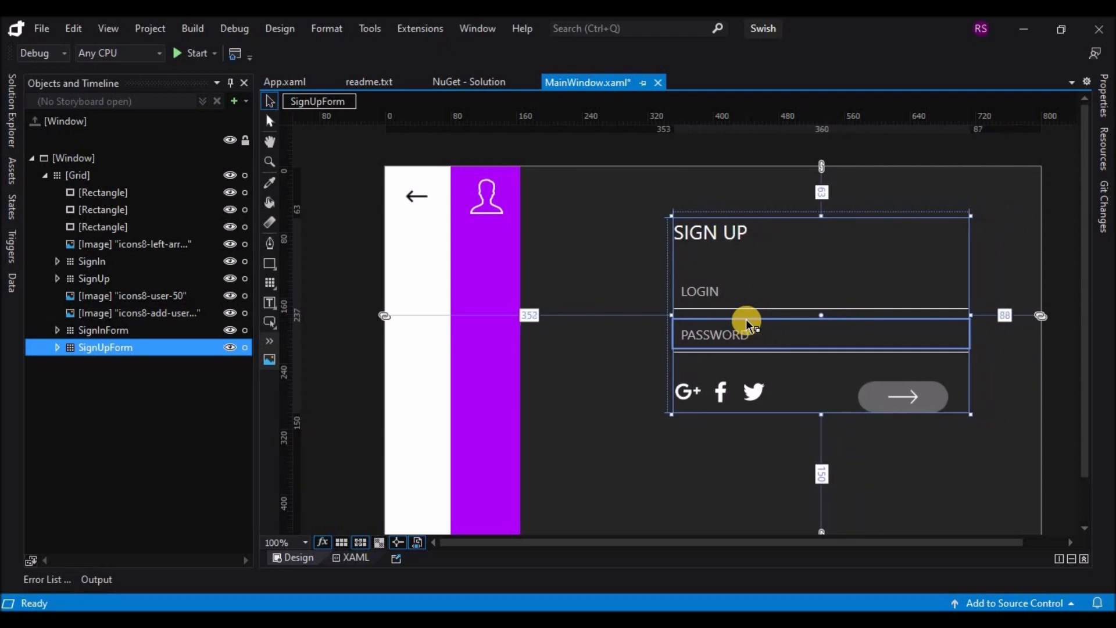
key(Left)
key(Left)
key(Left)
key(Left)
key(Left)
key(Left)
key(Left)
key(Left)
key(Left)
key(Left)
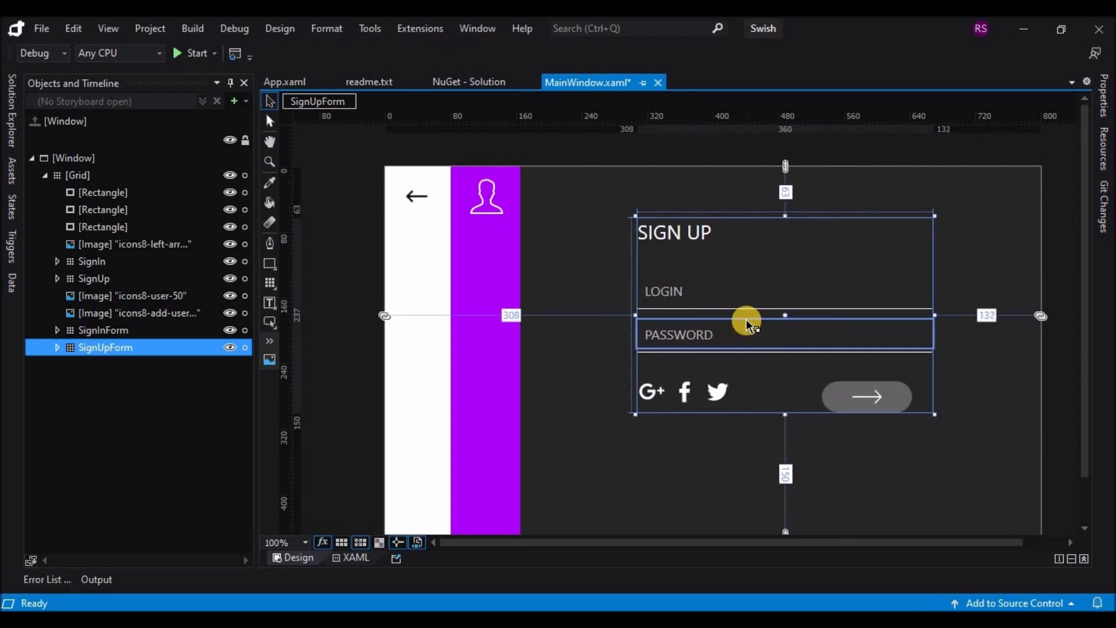
Move the SignUpForm grid down to a top margin of 95 and deselect it.
key(Down)
key(Down)
key(Down)
key(Down)
key(Down)
key(Down)
key(Down)
key(Down)
key(Down)
key(Down)
key(Down)
key(Down)
key(Down)
key(Down)
key(Down)
key(Down)
key(Down)
key(Down)
key(Down)
key(Down)
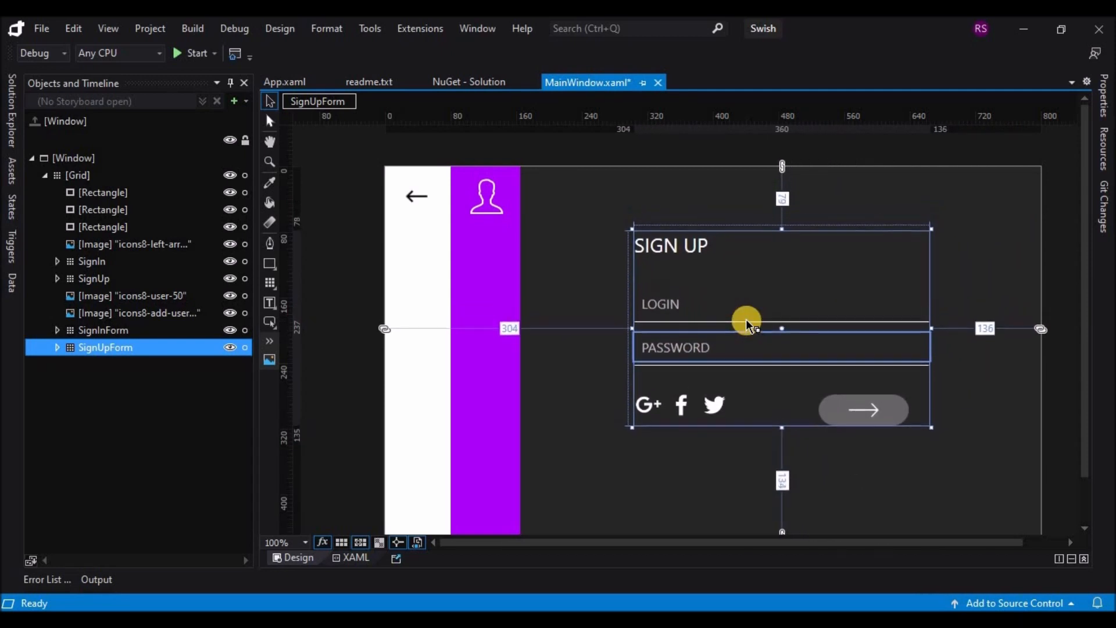
key(Down)
key(Down)
key(Down)
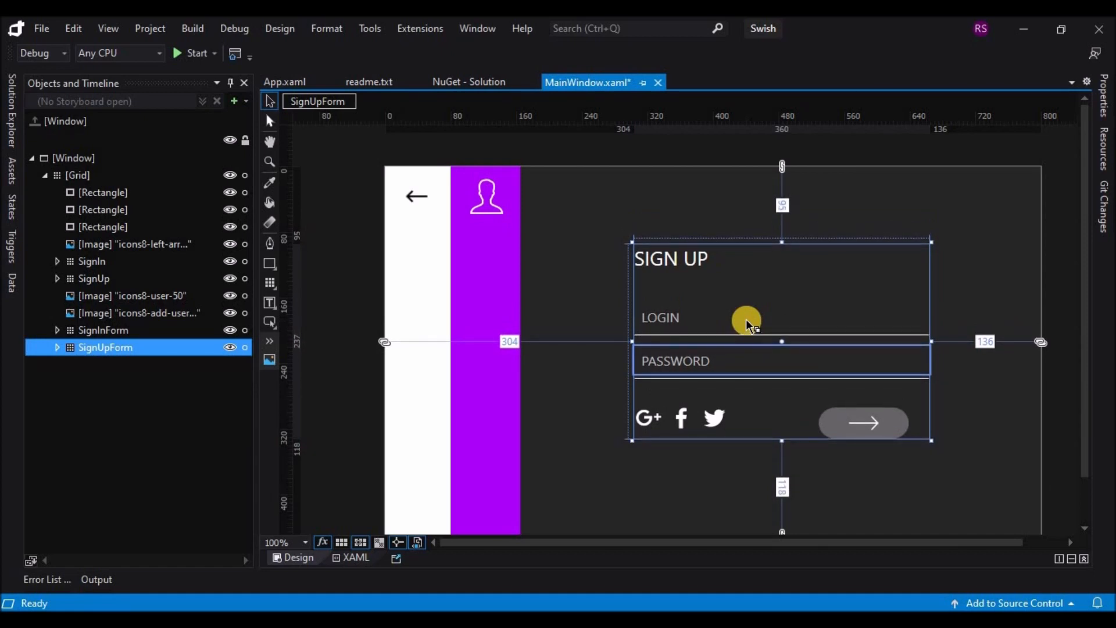
click(692, 156)
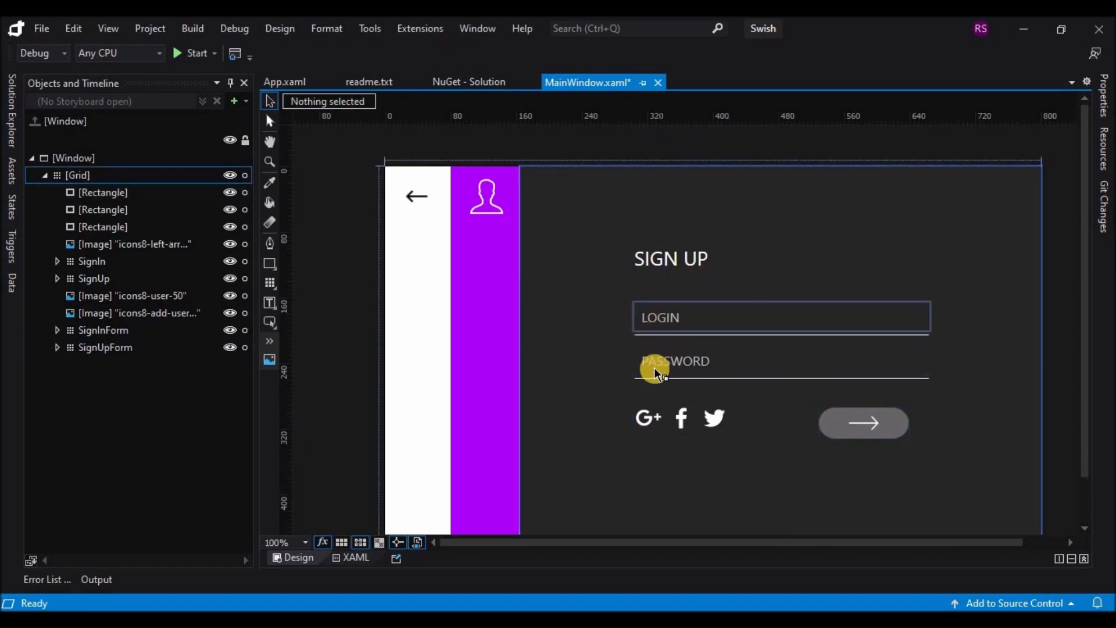
Set the visibility of the SignUpForm grid to Hidden.
click(126, 348)
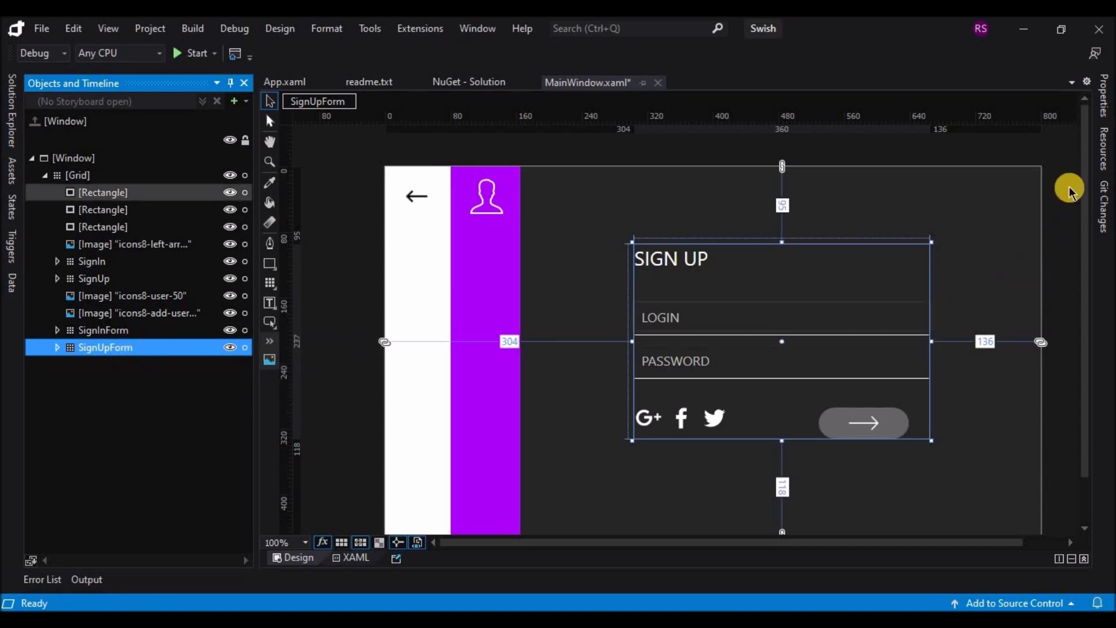
click(1104, 96)
scroll(1083, 397, down, 5)
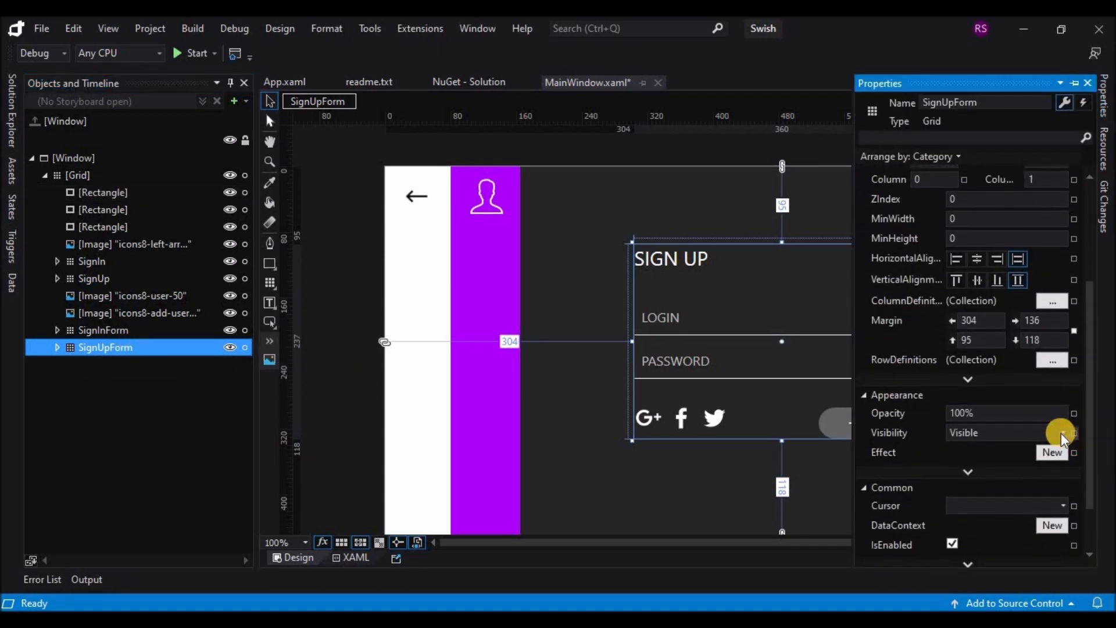
click(1023, 432)
click(989, 467)
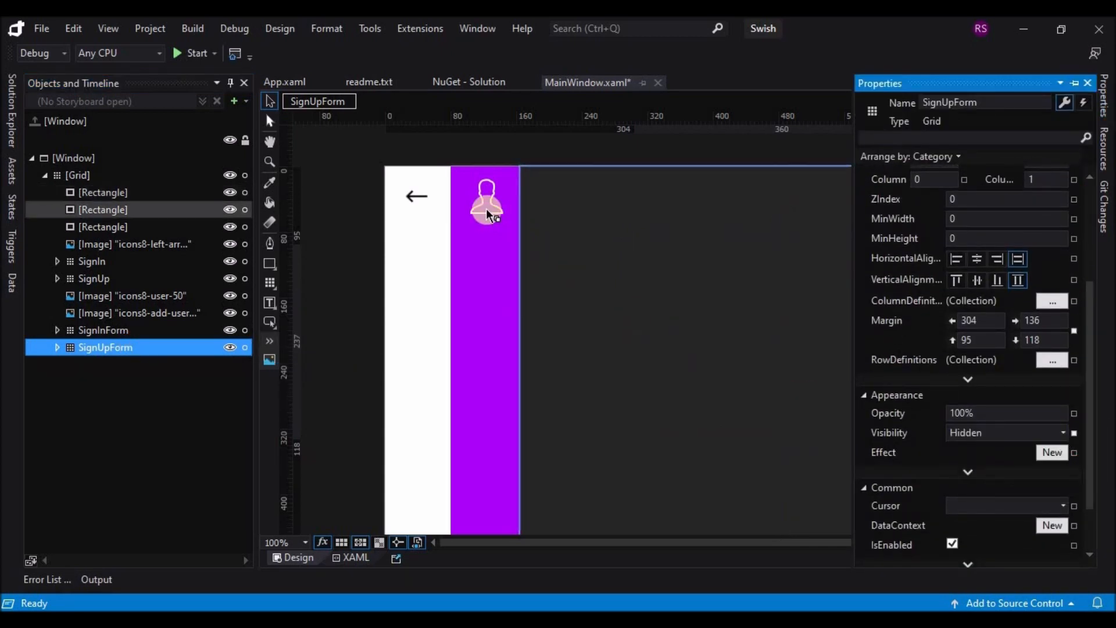
Set the visibility of the icons8-user-50 image on the purple strip to Hidden.
click(125, 293)
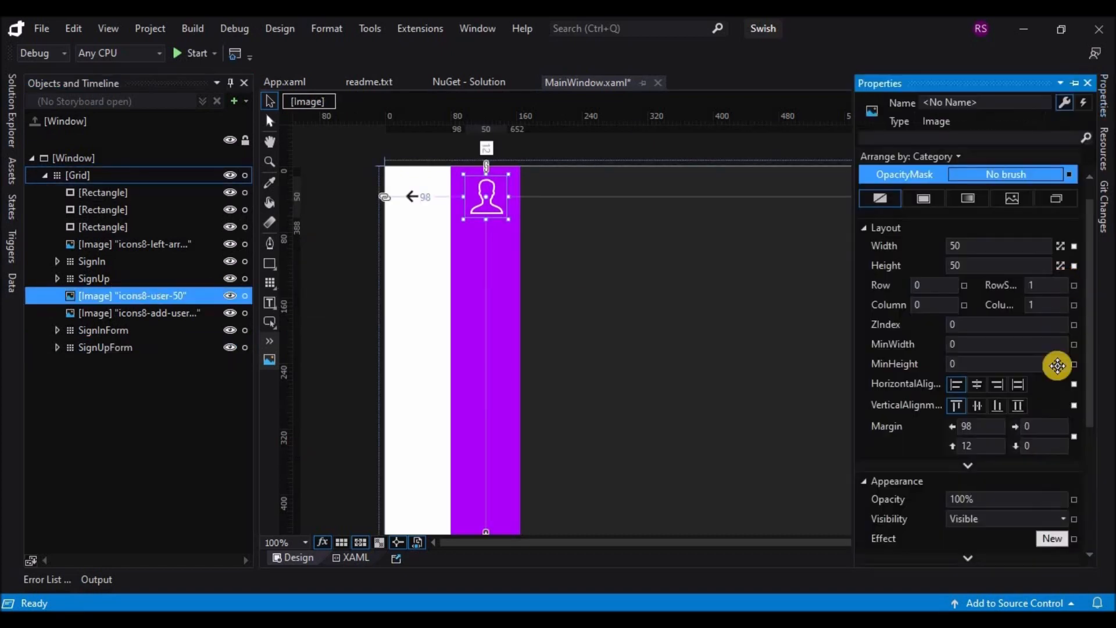
scroll(1087, 410, down, 3)
click(1006, 410)
click(989, 440)
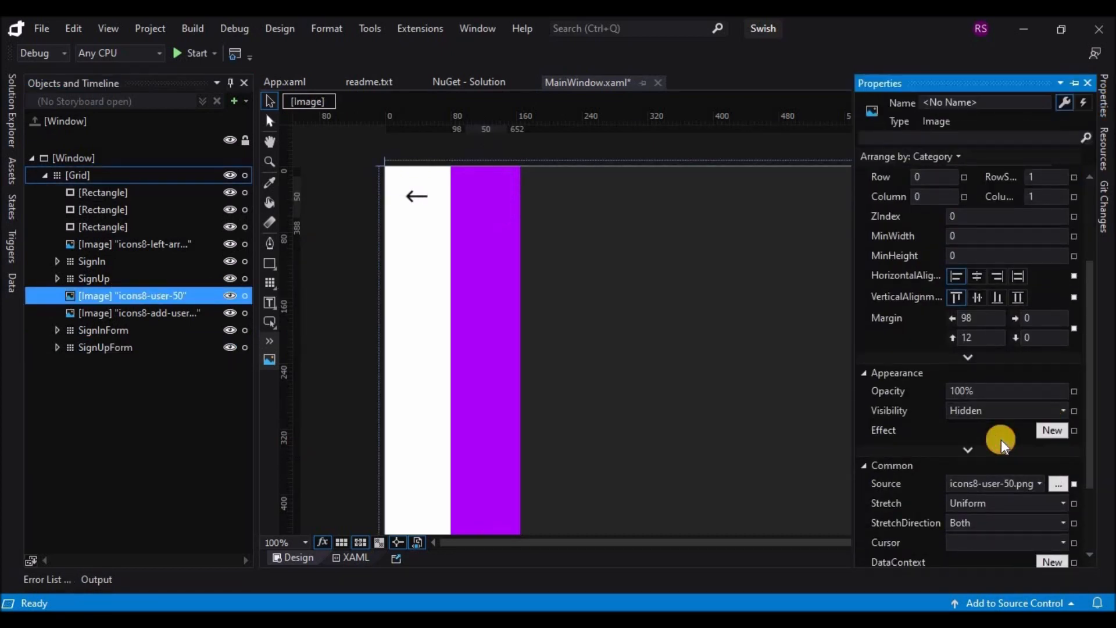
Set the visibility of the SignInForm grid to Visible.
click(128, 331)
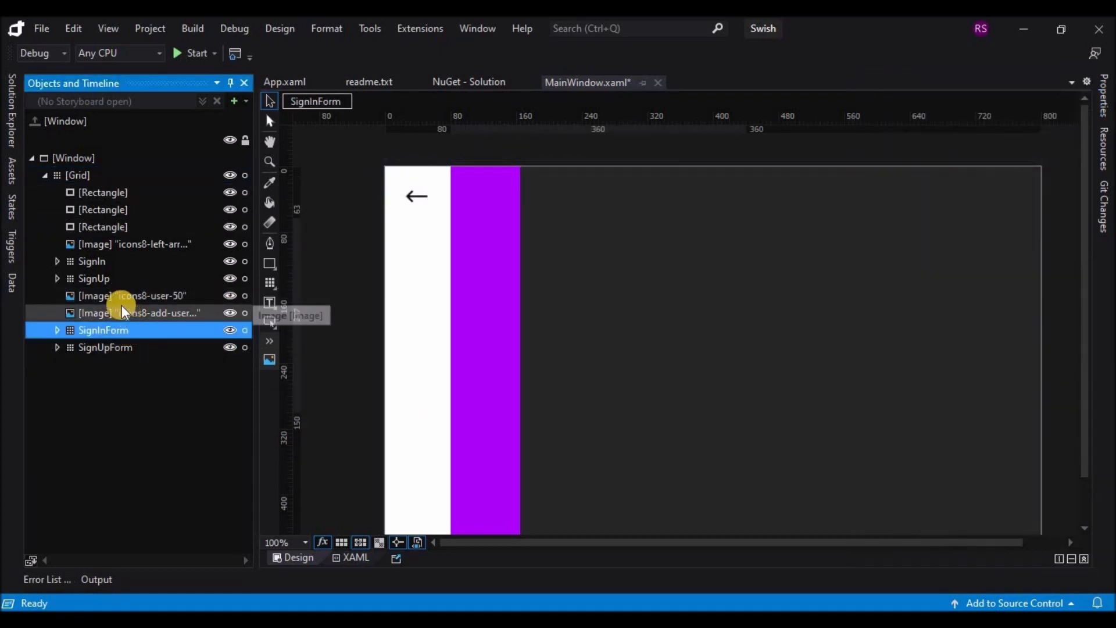
click(1103, 96)
scroll(1081, 454, down, 3)
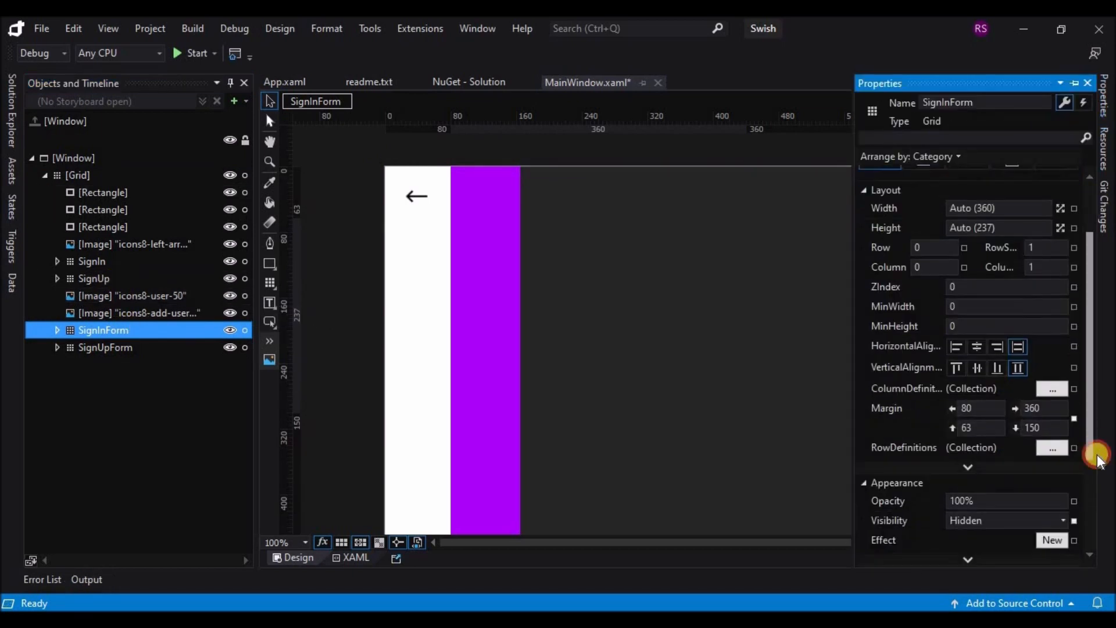
click(1061, 405)
click(1014, 421)
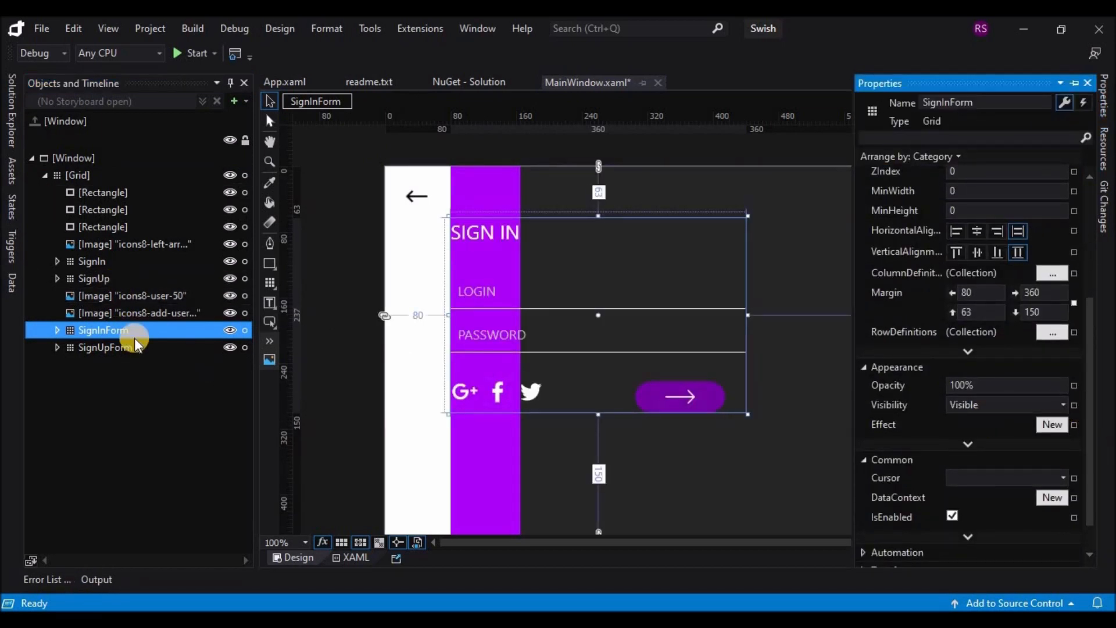
Set the visibility of the icons8-add-user image to Visible.
click(140, 313)
click(1103, 96)
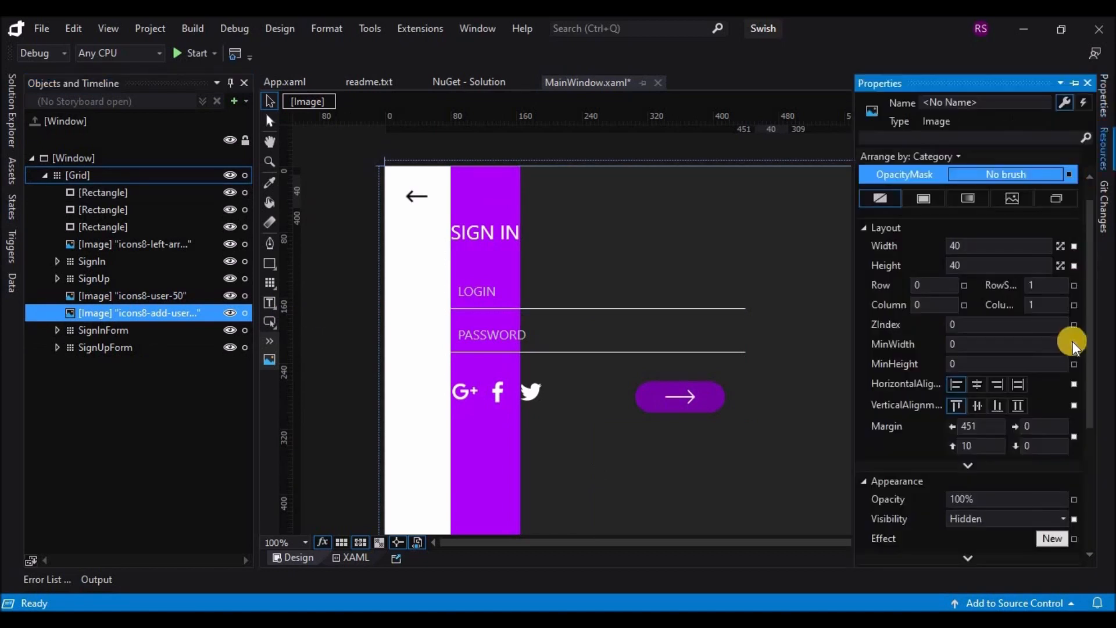
scroll(1081, 399, down, 3)
click(1062, 402)
click(983, 424)
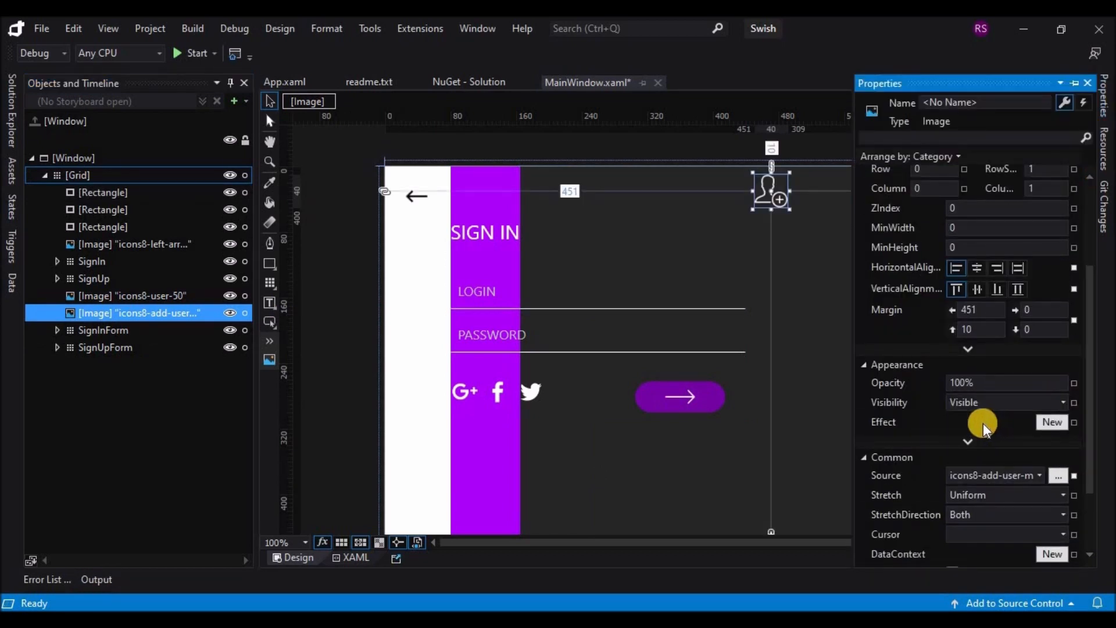
Narrow the dark rectangle from its inner edge to a strip 85 wide with a left margin of 715.
click(118, 265)
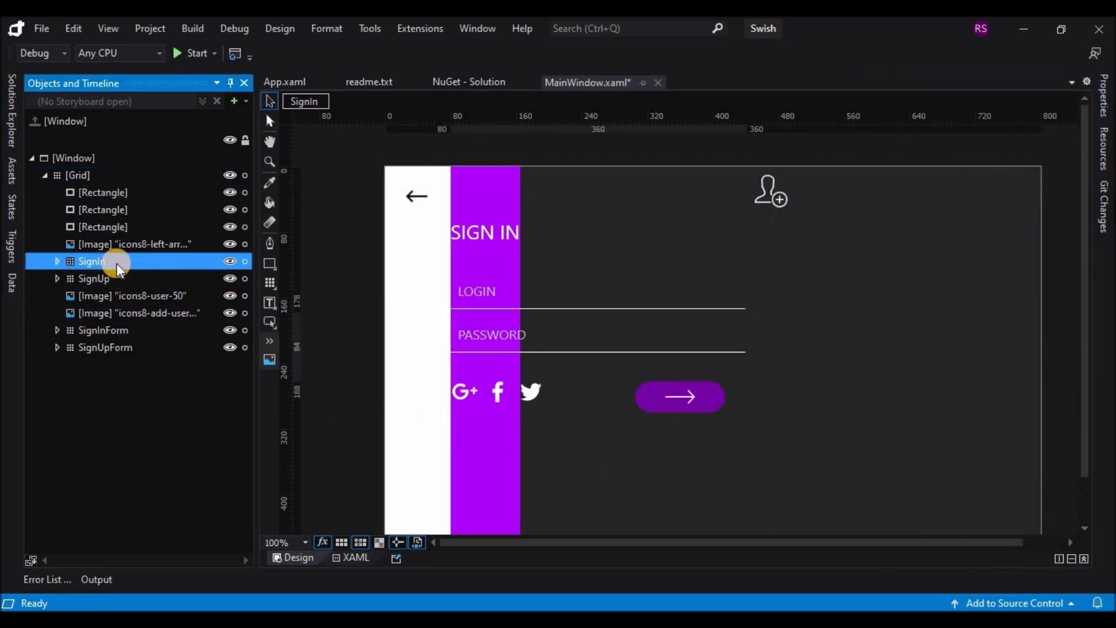
click(489, 183)
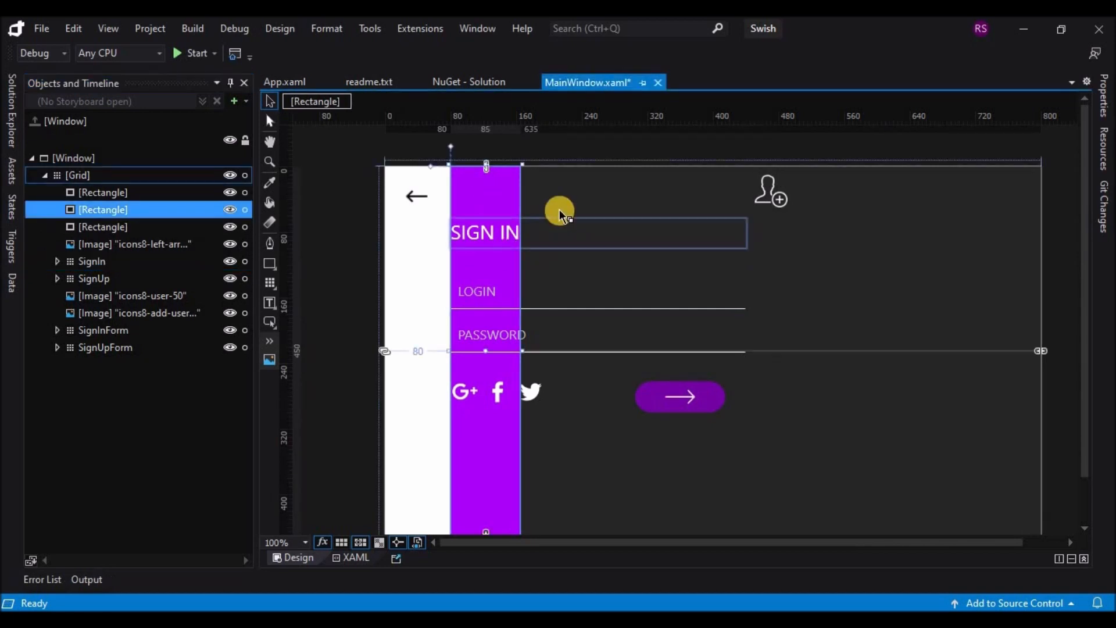
click(626, 239)
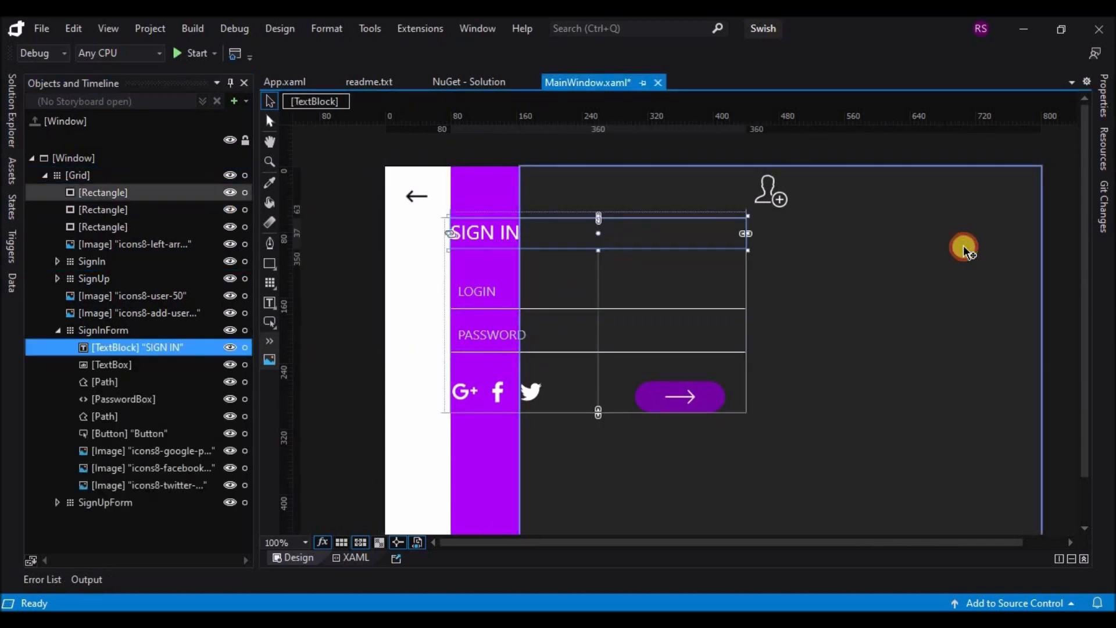
click(965, 249)
drag(554, 351, 977, 358)
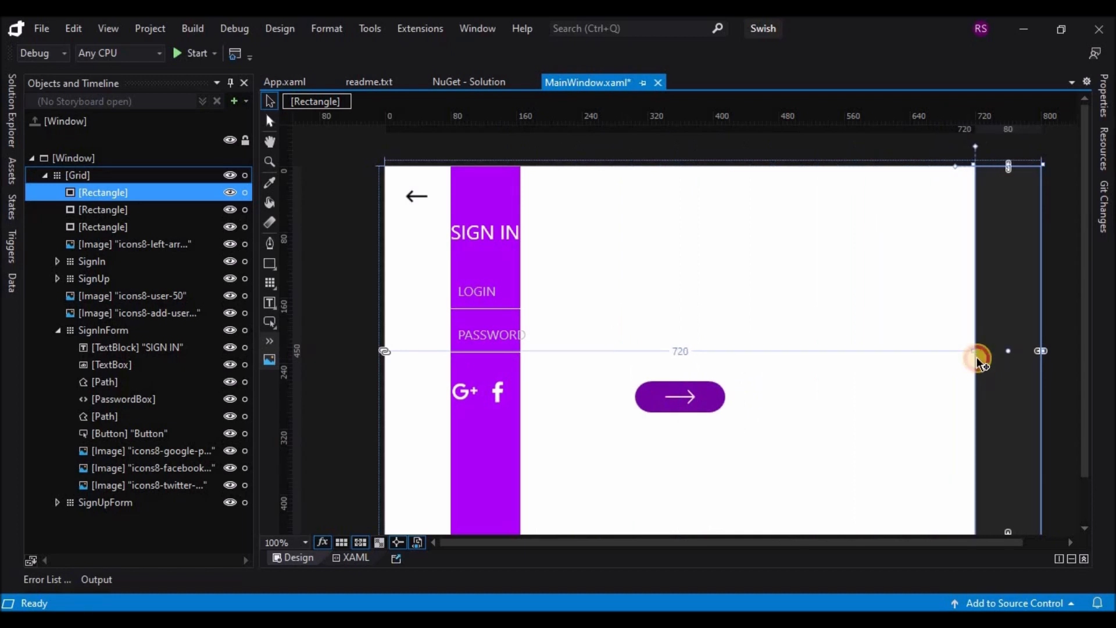
scroll(983, 337, down, 2)
drag(974, 291, 970, 290)
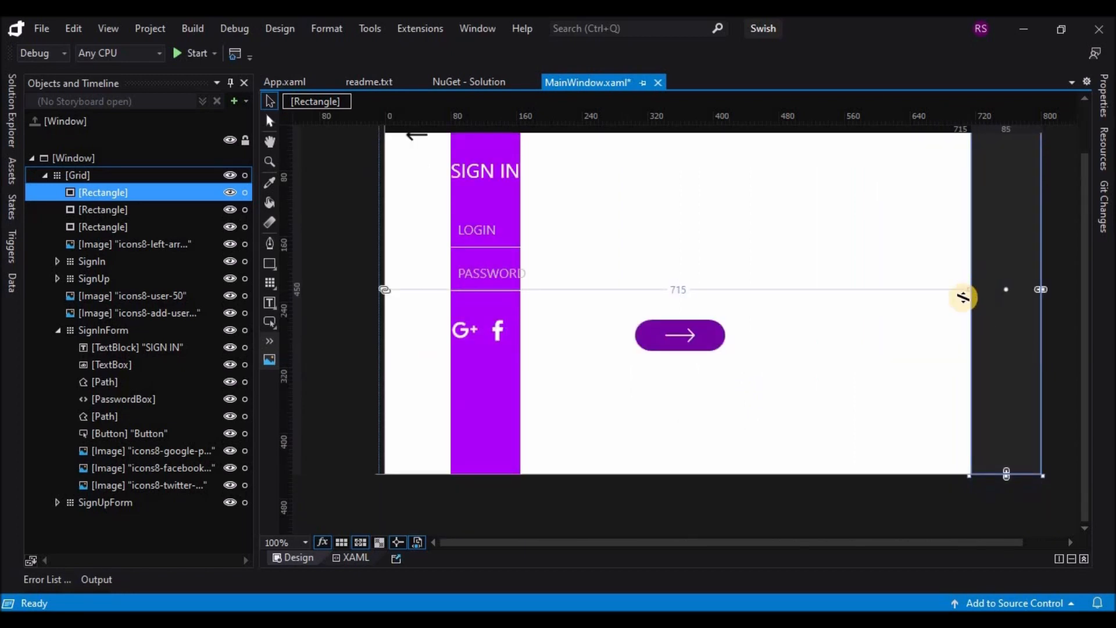
Widen the purple rectangle to 635 so that it meets the dark strip, and deselect it.
click(474, 390)
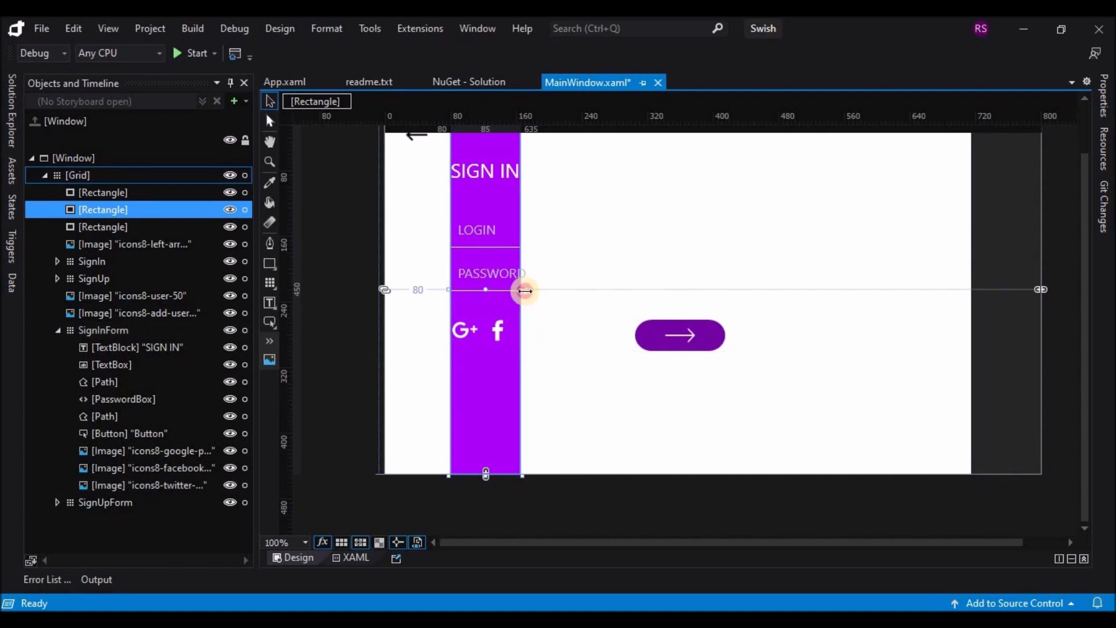
drag(525, 290, 978, 290)
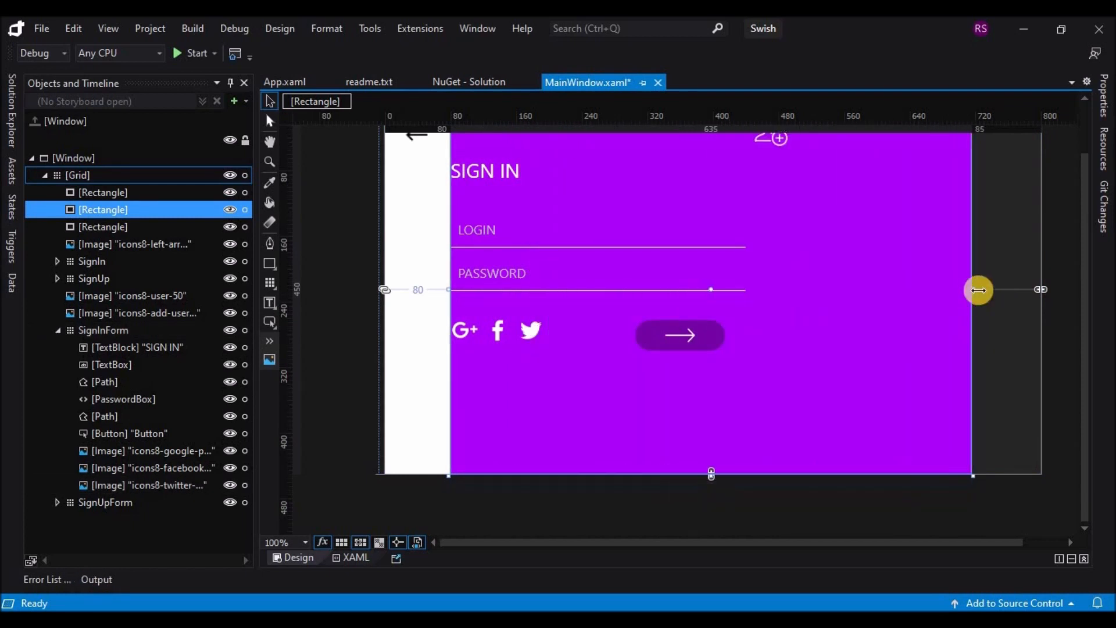
click(1103, 93)
click(707, 505)
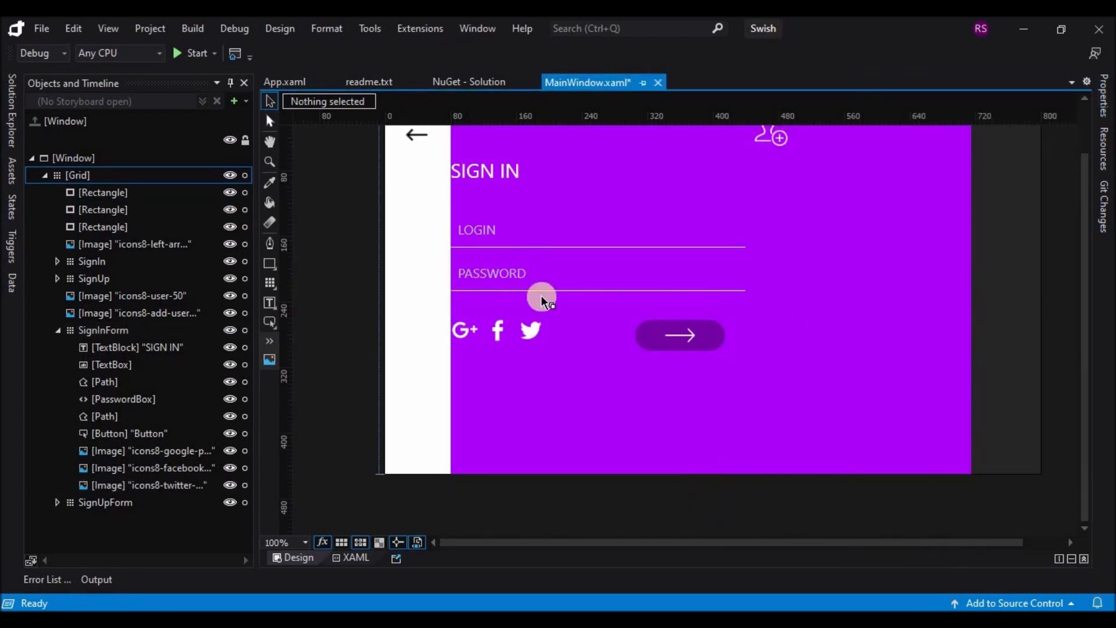
Enlarge the add-user icon to a width and height of 50.
scroll(572, 388, up, 5)
scroll(573, 385, down, 3)
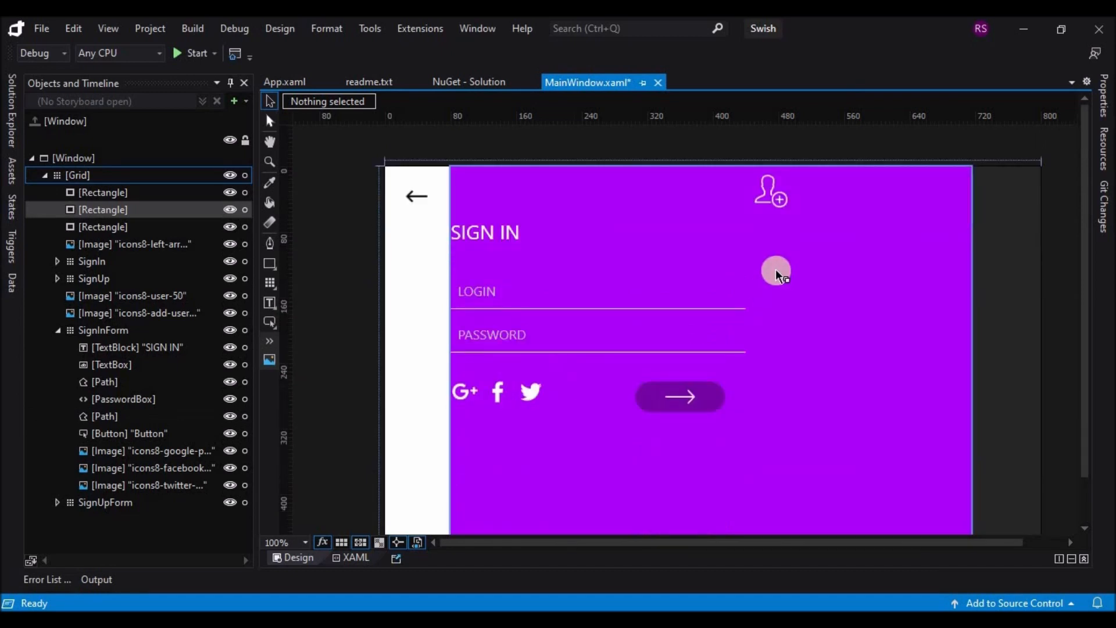
click(777, 194)
click(1103, 93)
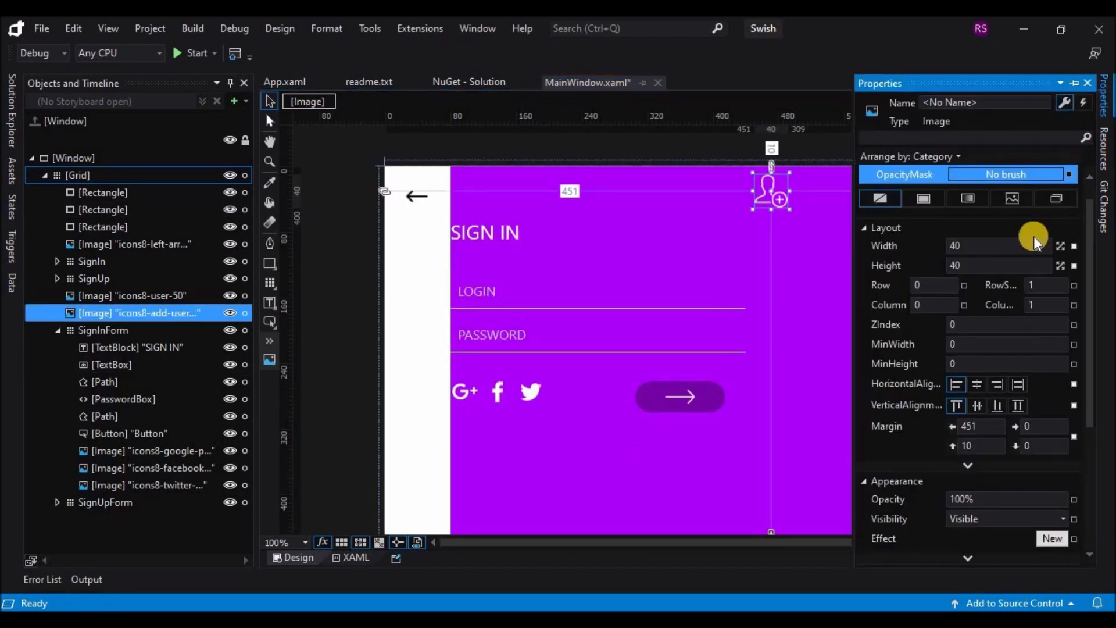
click(972, 262)
click(972, 247)
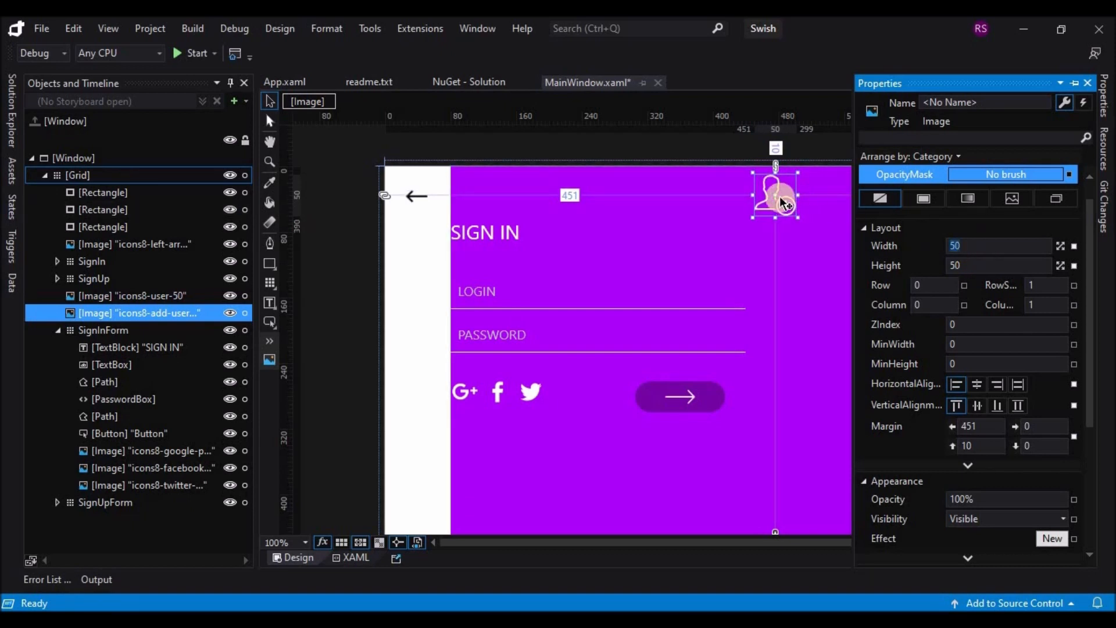
Move the add-user icon onto the dark strip, to a left margin of 734 and a top margin of 14.
click(780, 199)
drag(782, 203, 866, 205)
key(Right)
key(Right)
key(Right)
key(Right)
key(Right)
key(Right)
key(Right)
key(Right)
key(Right)
key(Right)
key(Right)
key(Right)
key(Right)
key(Right)
key(Right)
key(Right)
key(Right)
key(Right)
key(Right)
key(Right)
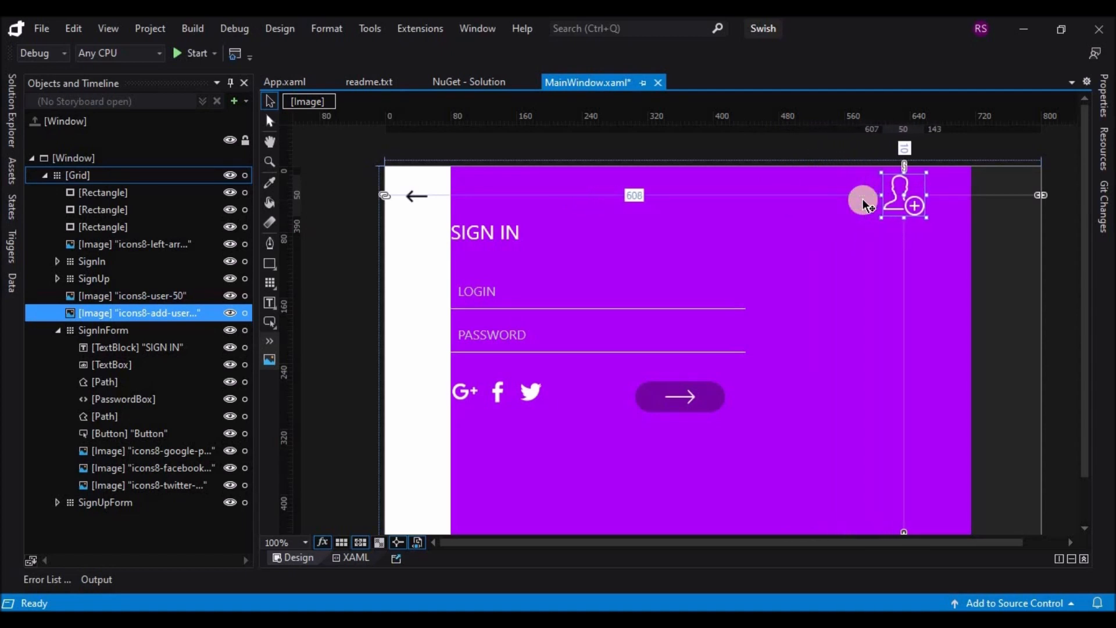
key(Right)
key(Right)
key(Right)
key(Right)
key(Right)
key(Right)
key(Right)
key(Right)
key(Right)
key(Right)
key(Right)
key(Right)
key(Right)
key(Right)
key(Right)
key(Right)
key(Right)
key(Right)
key(Right)
key(Right)
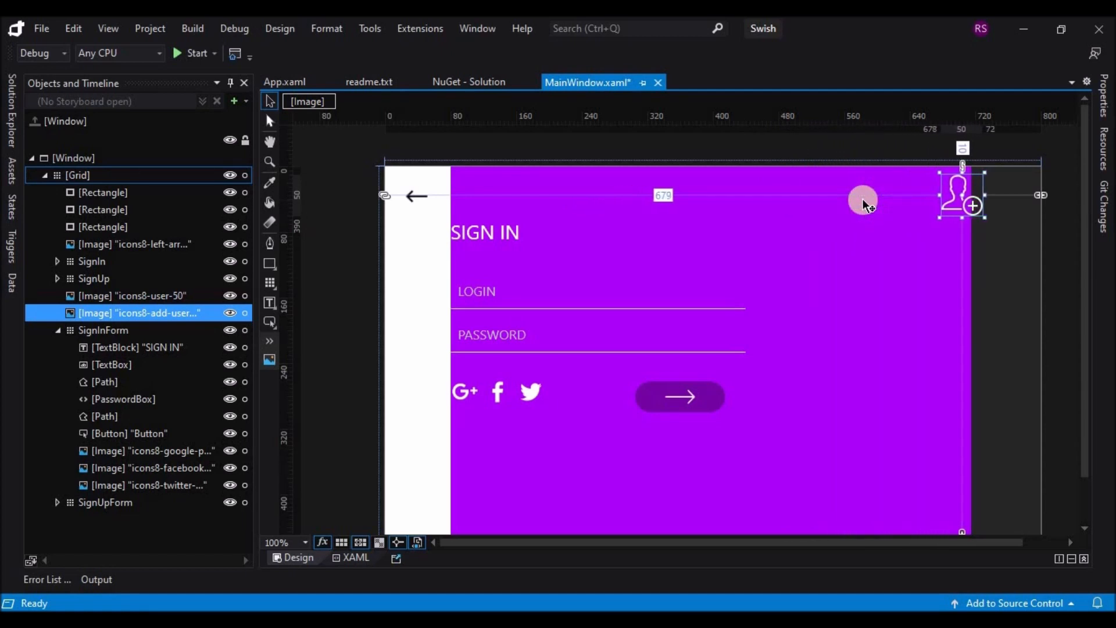
key(Right)
key(Right)
key(Right)
key(Right)
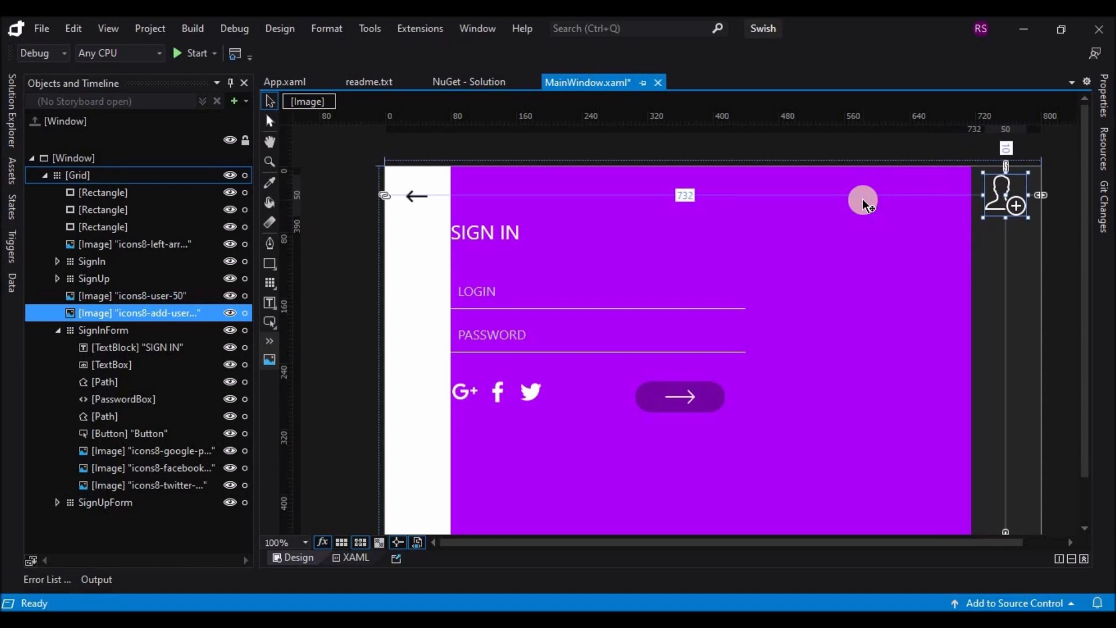
key(Down)
key(Down)
key(Down)
key(Down)
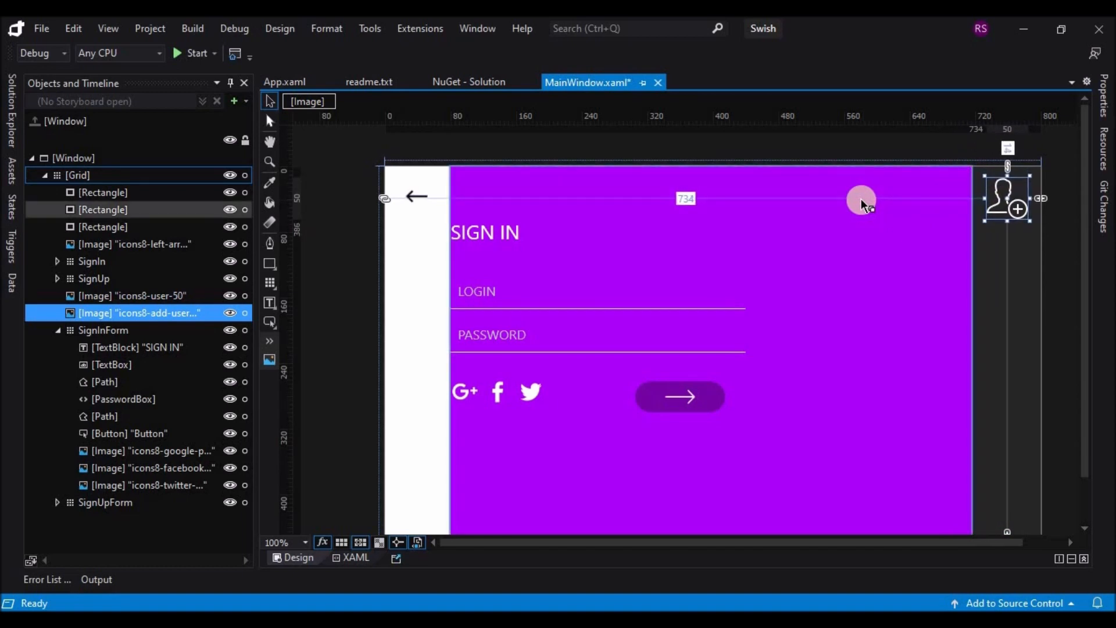
Move the SignInForm grid horizontally to a left margin of 221 to centre it on the purple rectangle.
click(112, 497)
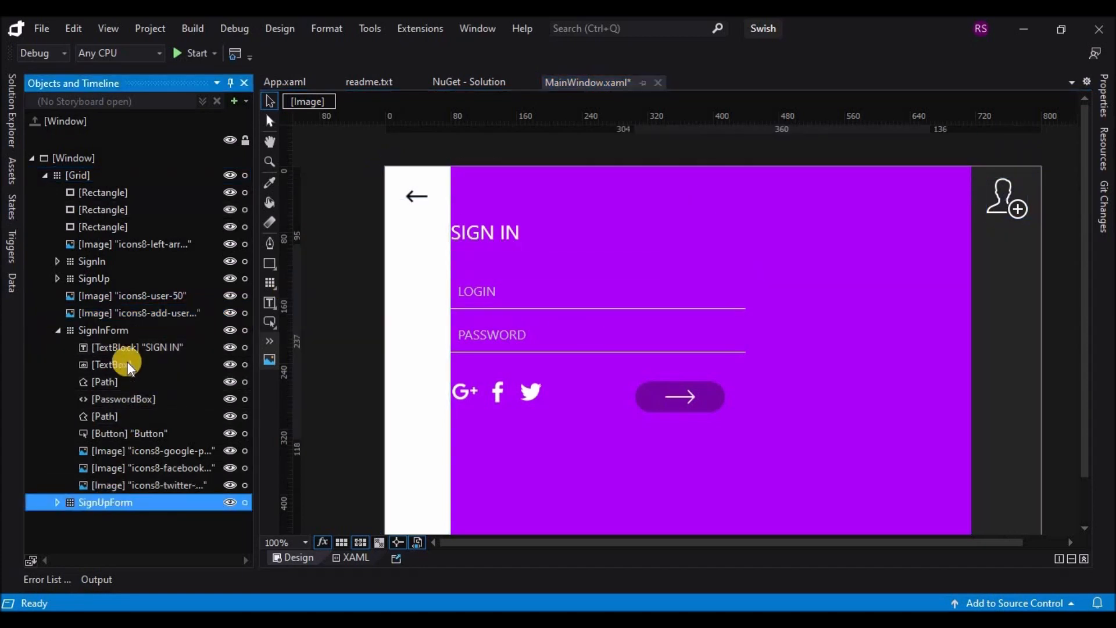
click(120, 327)
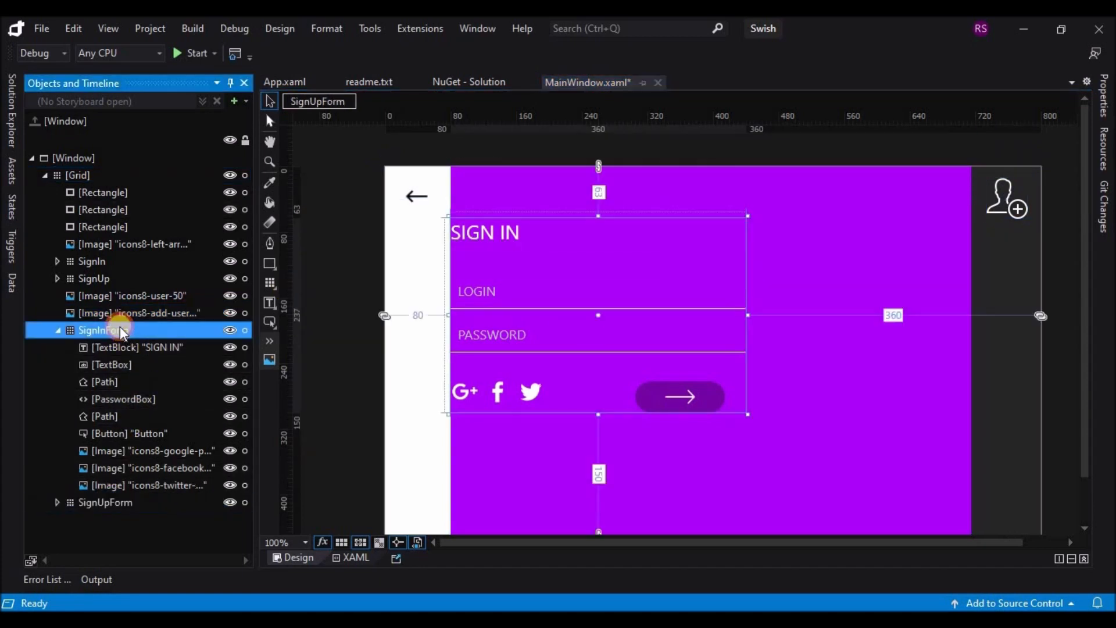
click(745, 317)
key(Right)
key(Right)
key(Right)
key(Right)
key(Right)
key(Right)
key(Right)
key(Right)
key(Right)
key(Right)
key(Right)
key(Right)
key(Right)
key(Right)
key(Right)
key(Right)
key(Right)
key(Right)
key(Right)
key(Right)
key(Right)
key(Right)
key(Right)
key(Right)
key(Right)
key(Right)
key(Right)
key(Right)
key(Right)
key(Right)
key(Right)
key(Right)
key(Right)
key(Right)
key(Right)
key(Right)
key(Right)
key(Right)
key(Right)
key(Right)
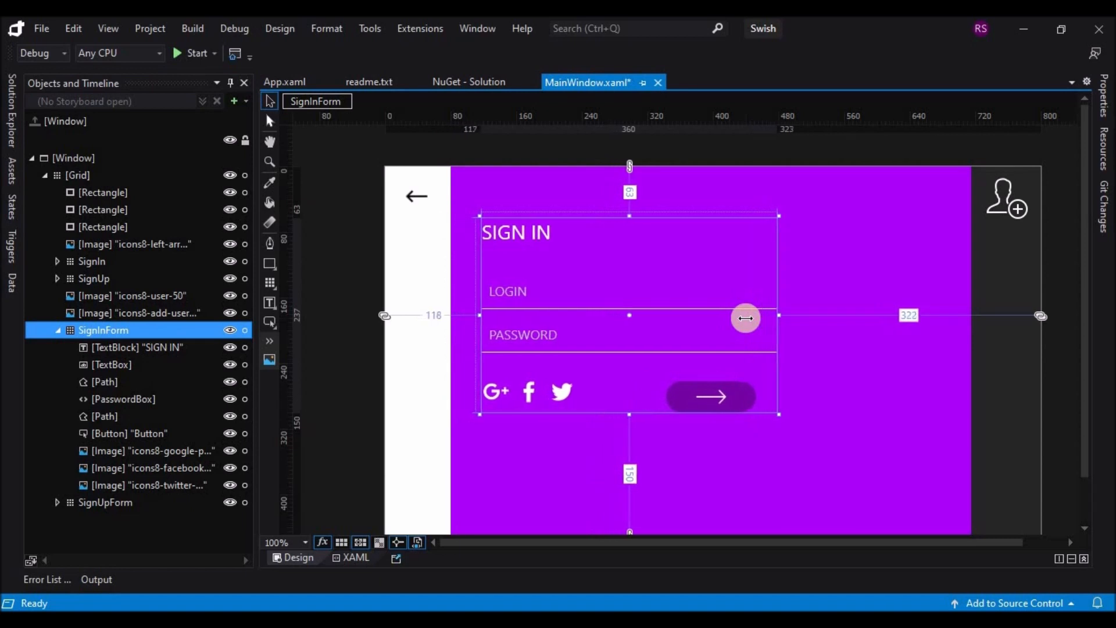
key(Right)
key(Right)
key(Right)
key(Right)
key(Right)
key(Right)
key(Right)
key(Right)
key(Right)
key(Right)
key(Right)
key(Right)
key(Right)
key(Right)
key(Right)
key(Right)
key(Right)
key(Right)
key(Right)
key(Right)
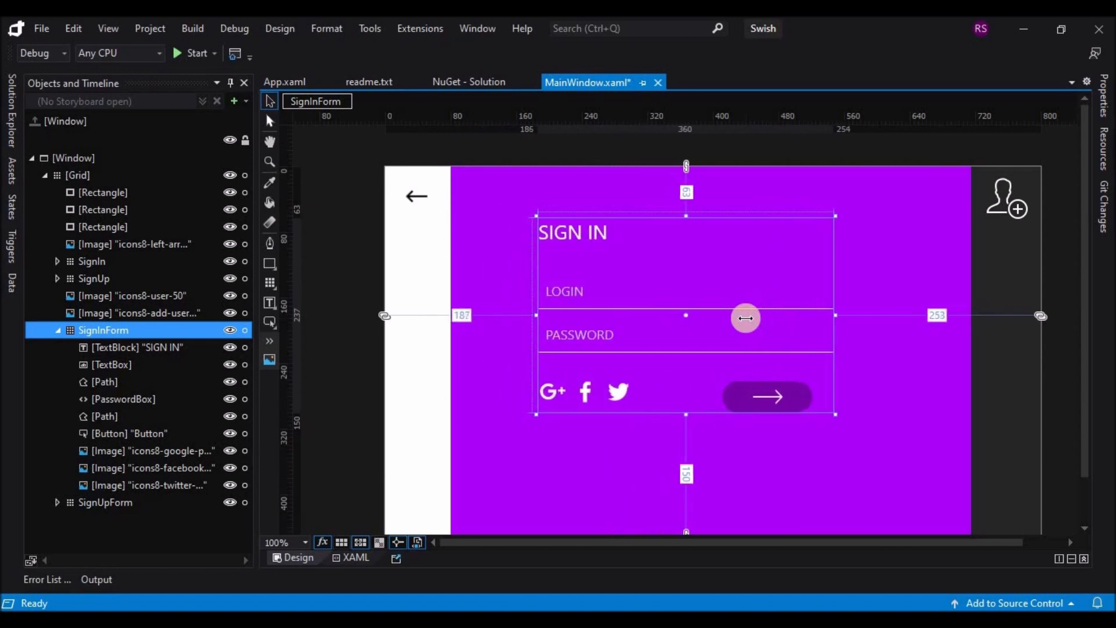
key(Right)
key(Right)
key(Right)
key(Right)
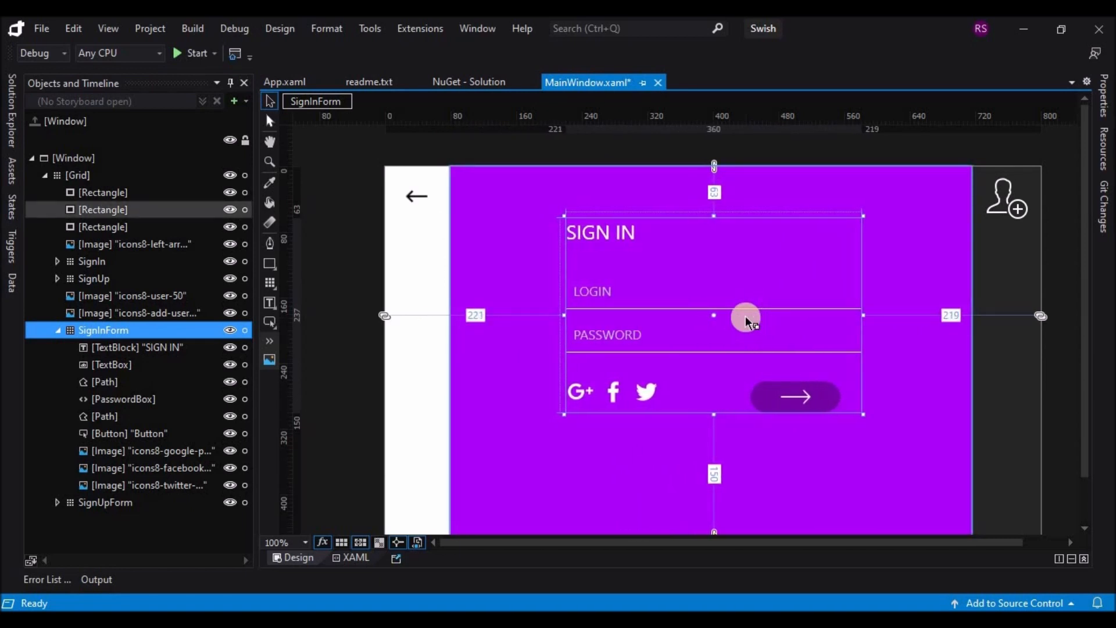
Move the SignInForm grid down over the purple rectangle to a top margin of 91, with a left margin of 223.
key(Down)
key(Down)
key(Down)
key(Down)
key(Down)
key(Down)
key(Down)
key(Down)
key(Down)
key(Down)
key(Down)
key(Down)
key(Down)
key(Down)
key(Down)
key(Down)
key(Down)
key(Down)
scroll(745, 318, down, 2)
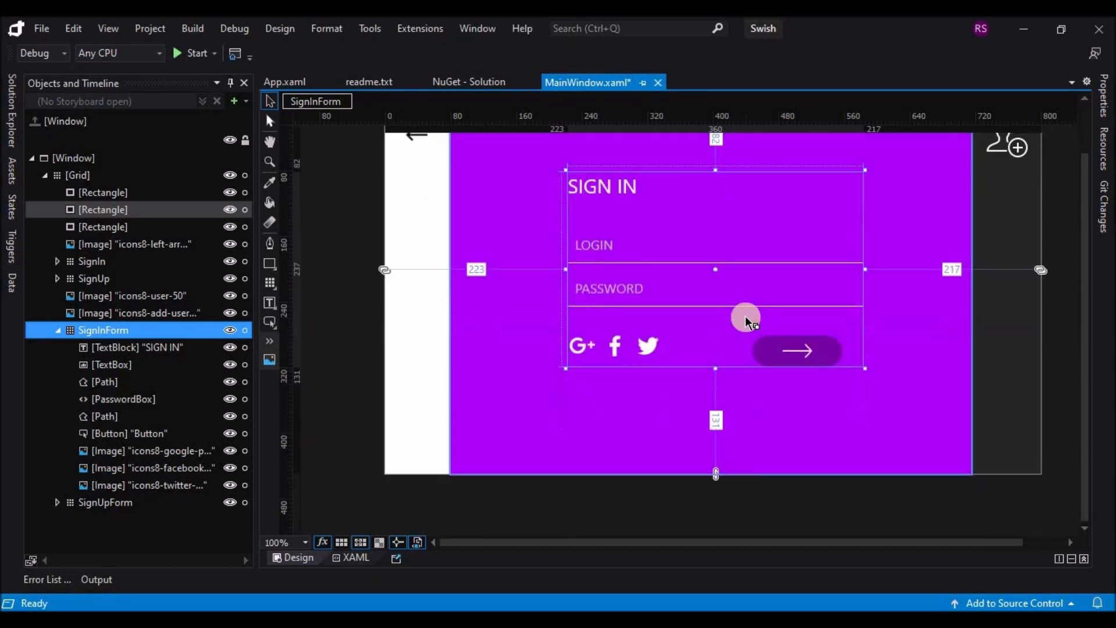
key(Down)
key(Down)
scroll(746, 318, up, 2)
scroll(745, 318, down, 1)
key(Down)
key(Down)
key(Down)
key(Down)
key(Down)
key(Down)
key(Down)
key(Down)
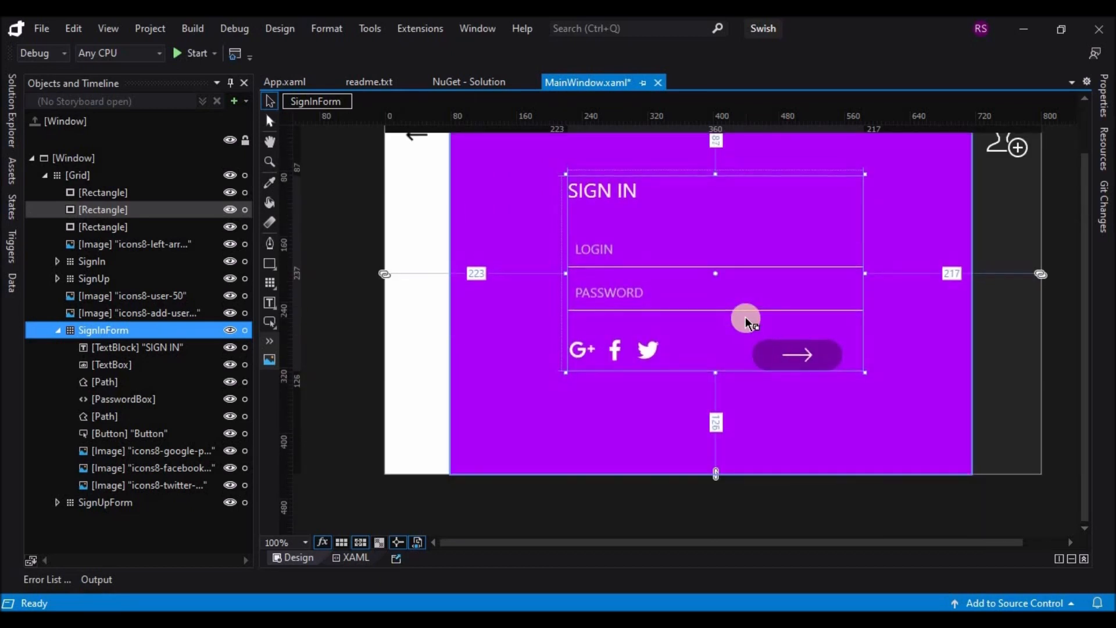
Set the SignUpForm grid's visibility to Visible as a reference for aligning the two forms.
click(99, 502)
click(1103, 96)
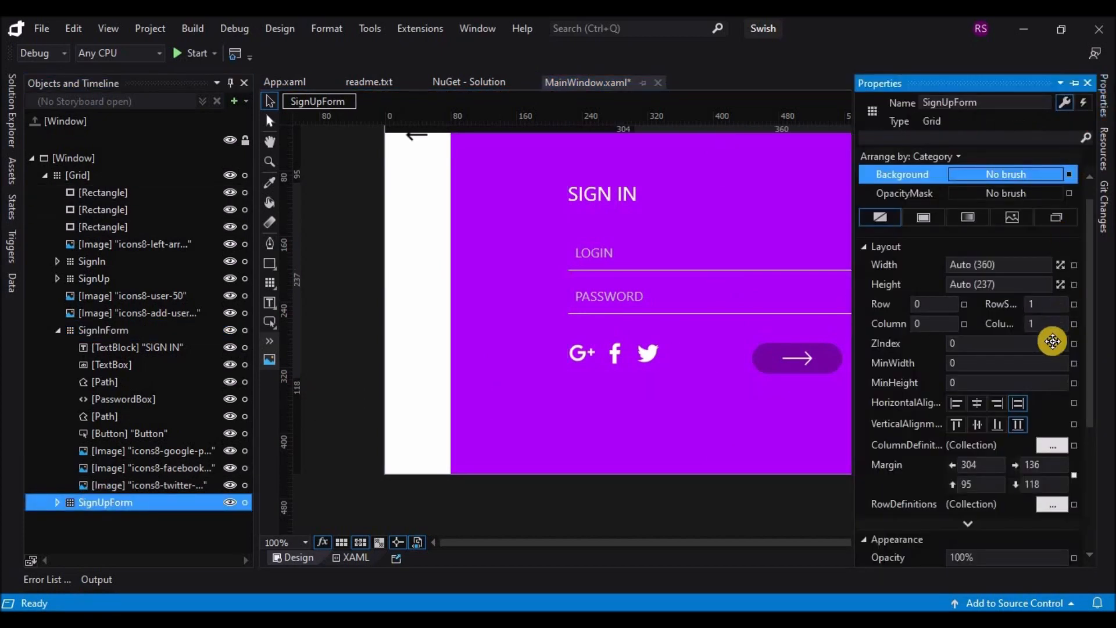
scroll(1067, 454, down, 3)
click(1067, 458)
click(1016, 474)
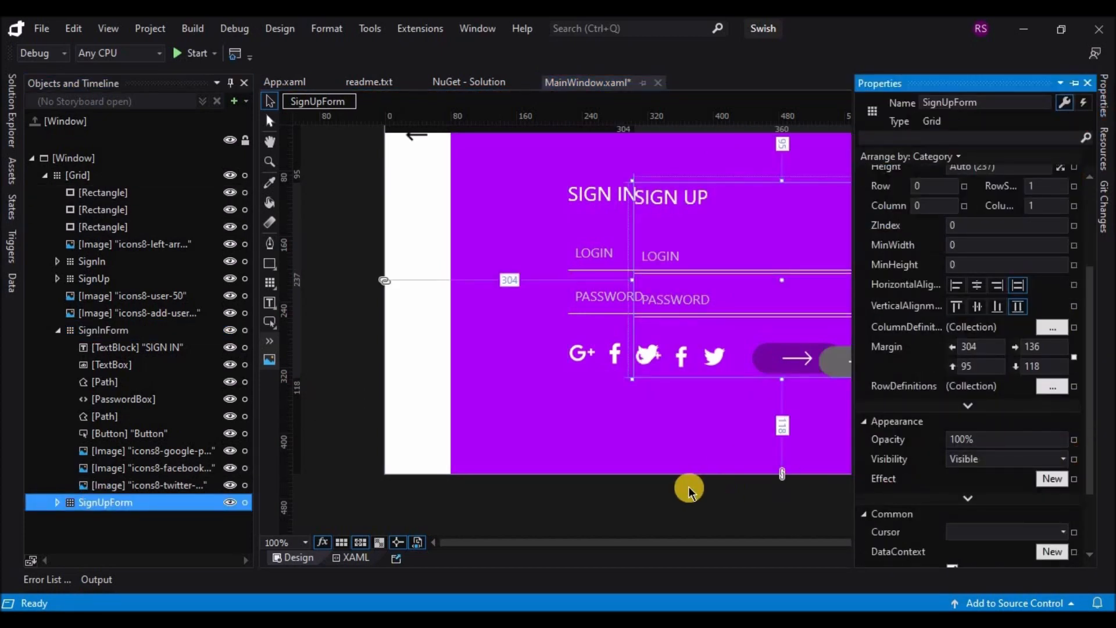
Nudge the SignInForm grid down to a top margin of 95 so that it lines up vertically with SignUpForm.
click(107, 330)
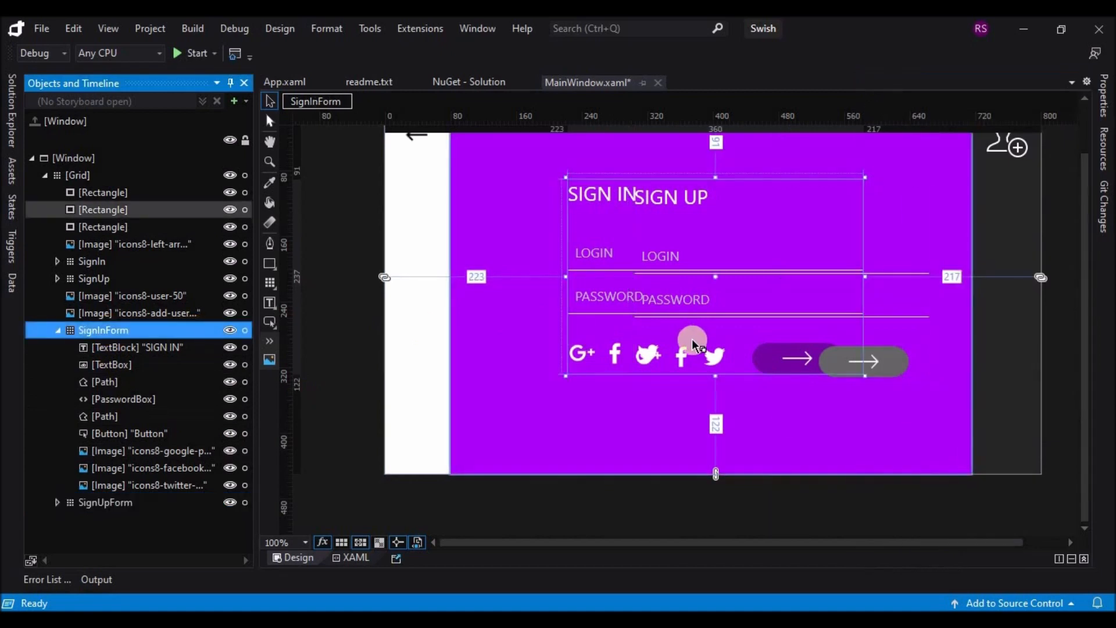
key(Down)
key(Down)
click(130, 329)
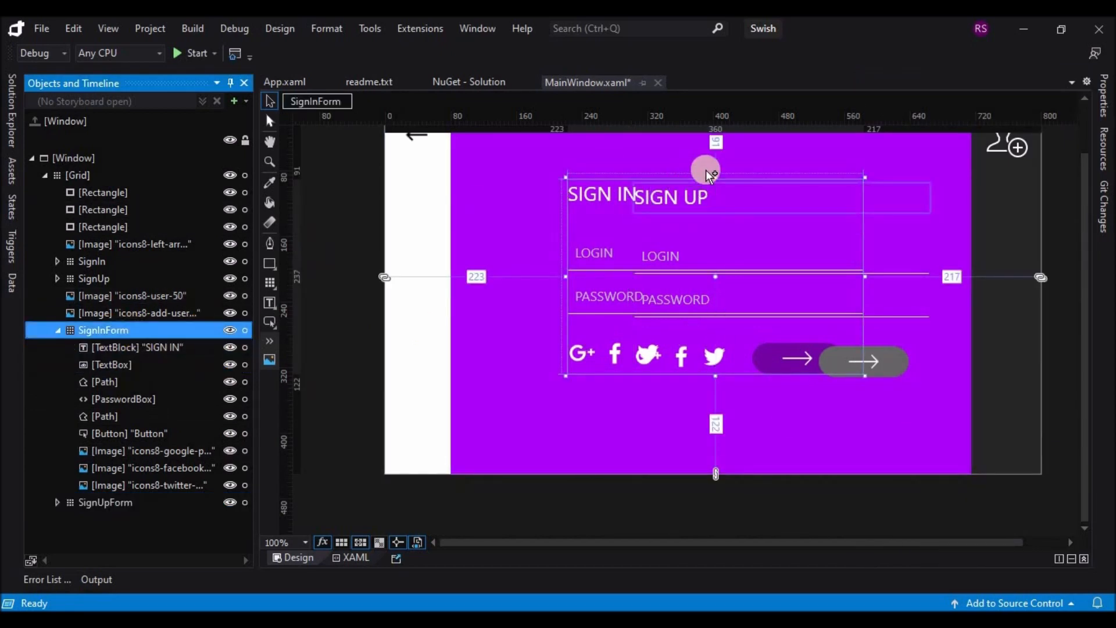
click(715, 176)
key(Down)
key(Down)
key(Down)
key(Down)
key(Down)
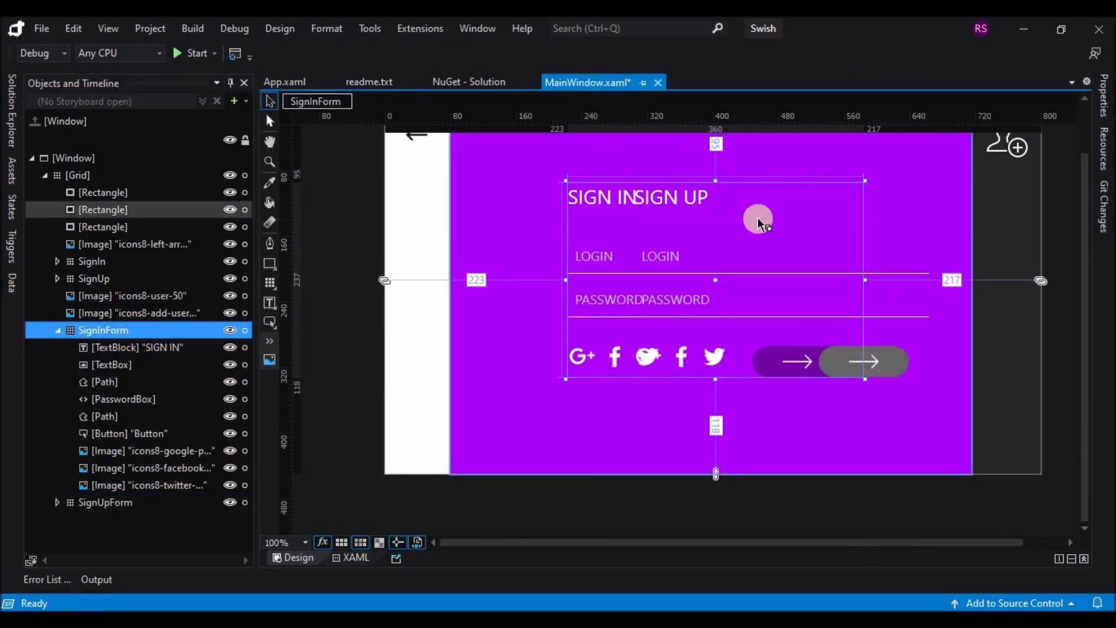
key(Up)
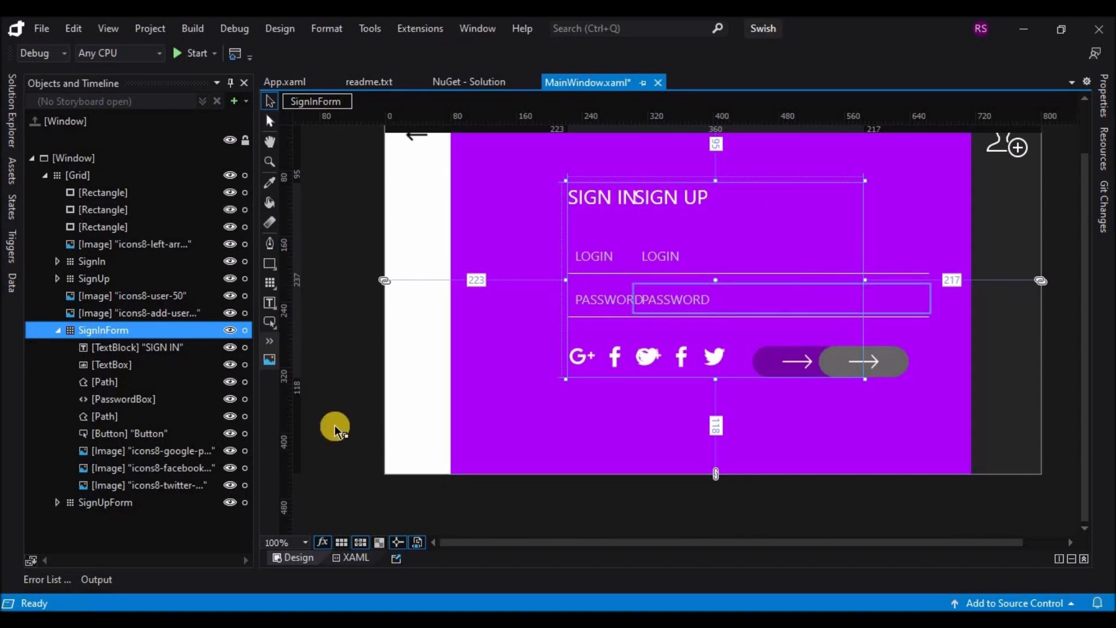
Set the SignUpForm grid's visibility to Hidden and clear the selection.
click(144, 503)
click(1104, 96)
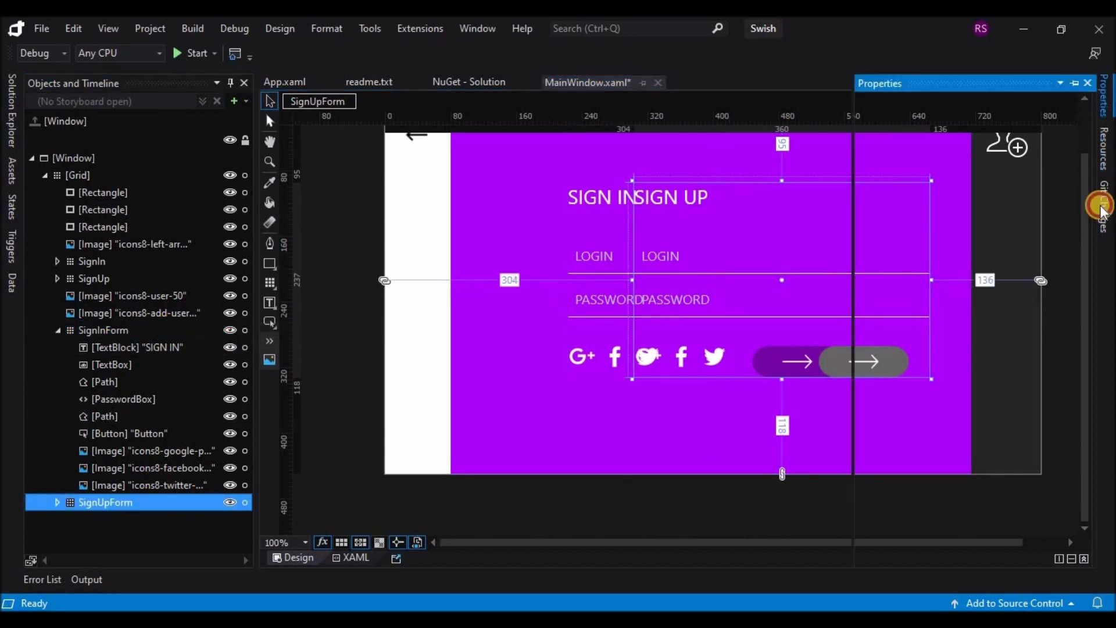
scroll(1079, 448, down, 5)
click(1045, 389)
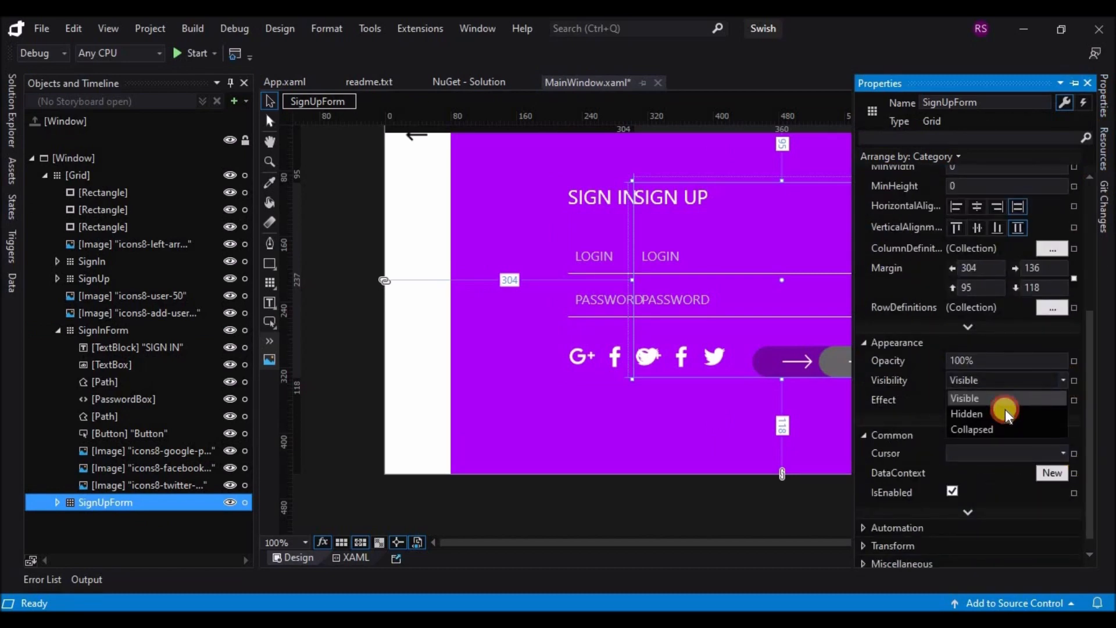
click(1006, 410)
click(757, 518)
scroll(814, 495, up, 2)
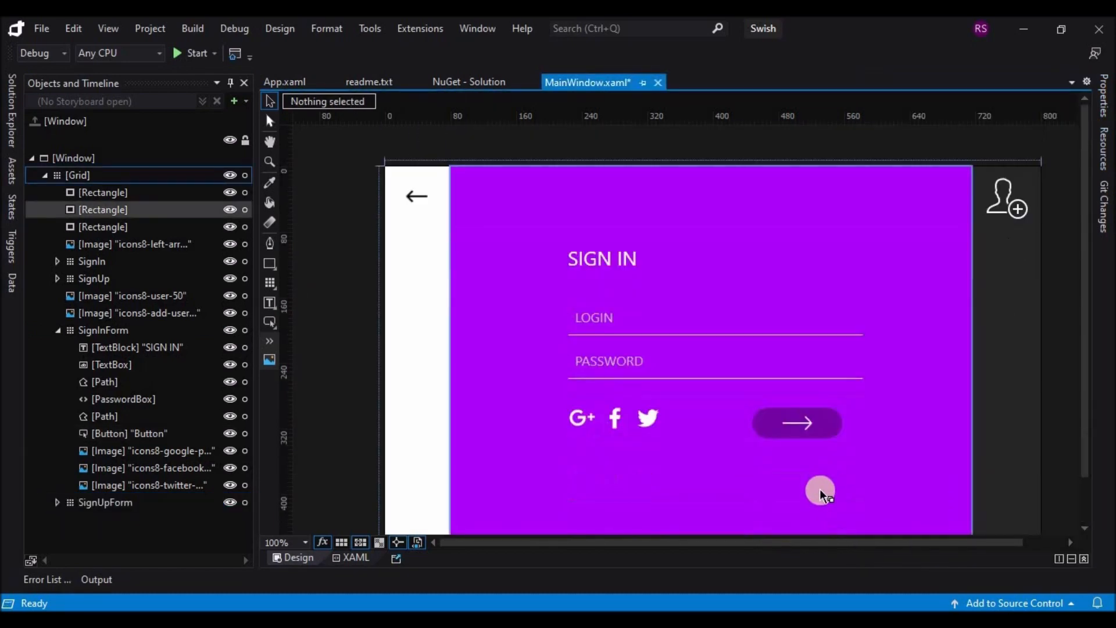
Set the SignInForm grid's visibility to Hidden and clear the selection.
scroll(825, 481, down, 2)
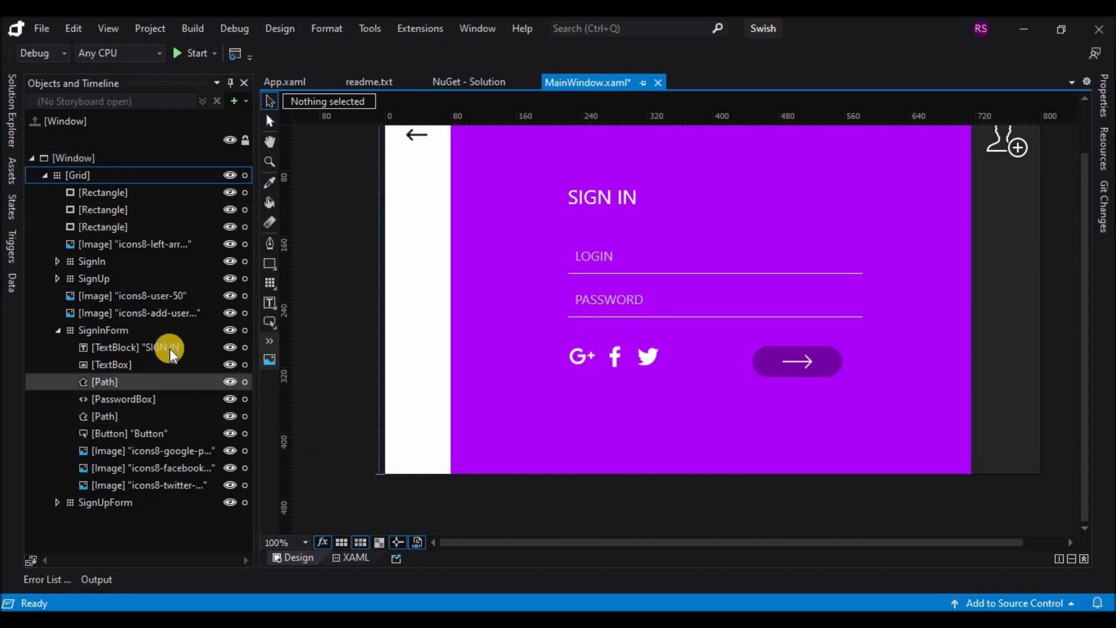
click(156, 331)
click(1106, 131)
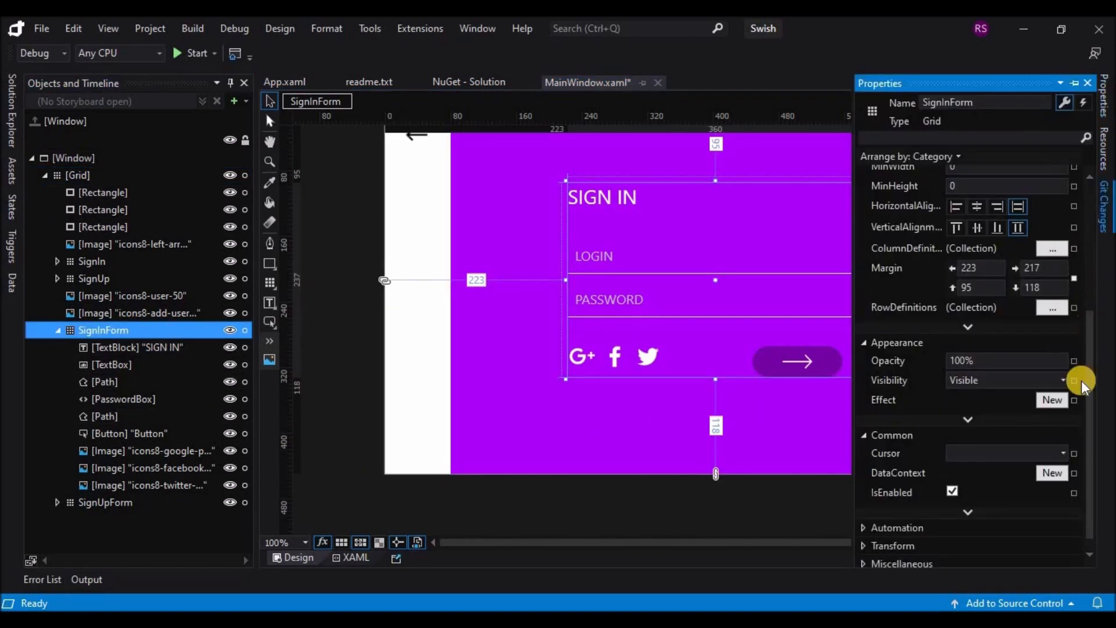
click(1053, 380)
click(951, 416)
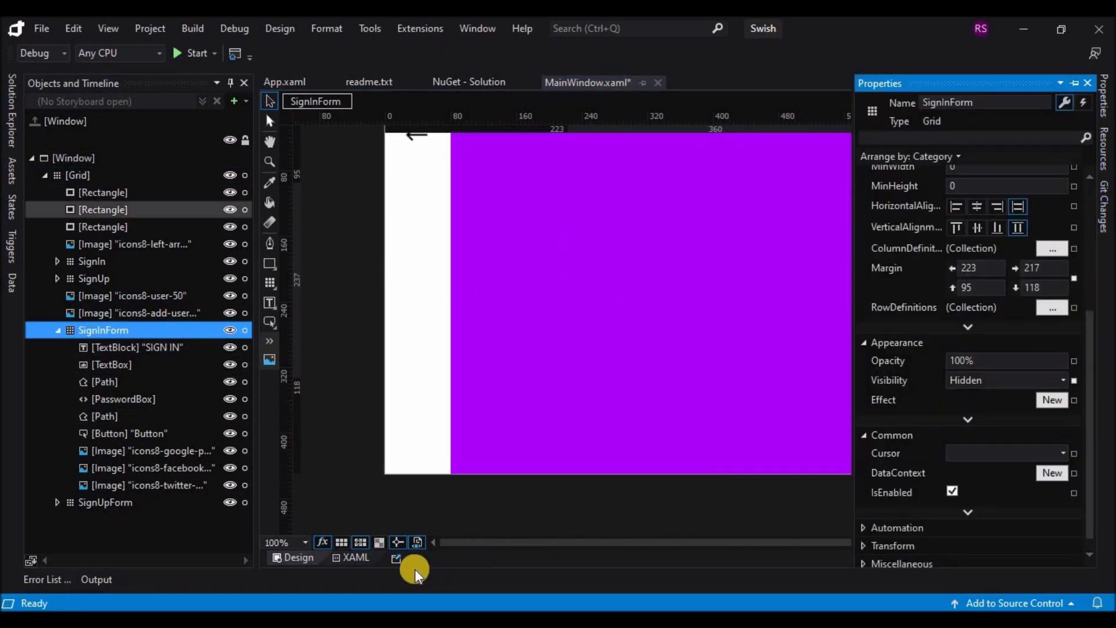
click(456, 511)
Set the visibility of the add-user icon on the dark strip to Hidden.
click(122, 313)
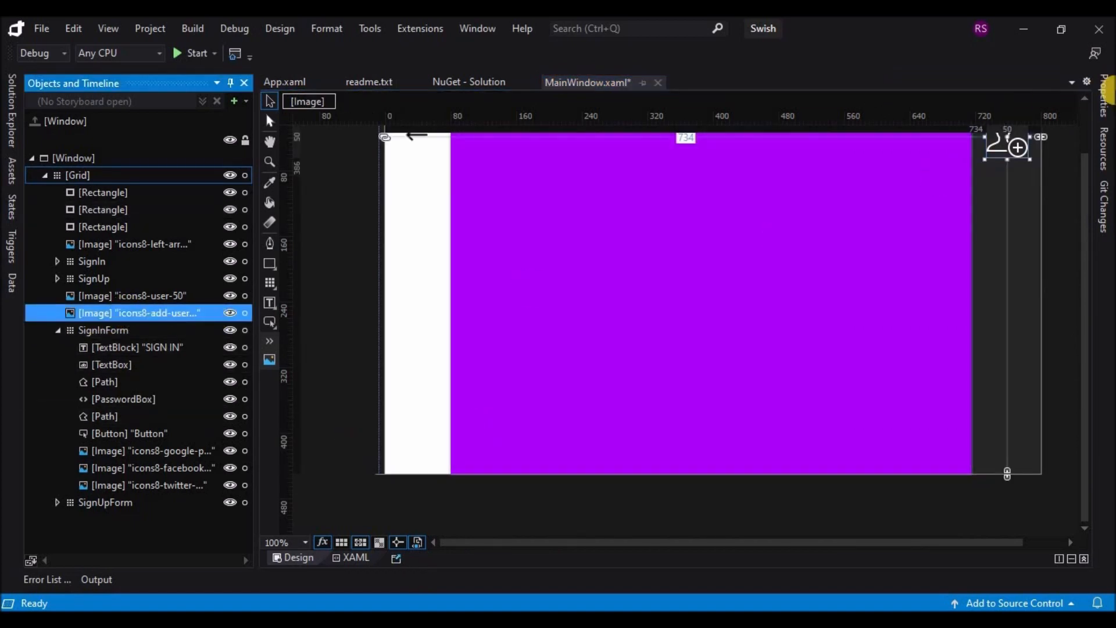
click(1105, 96)
drag(1091, 353, 1091, 411)
click(1056, 413)
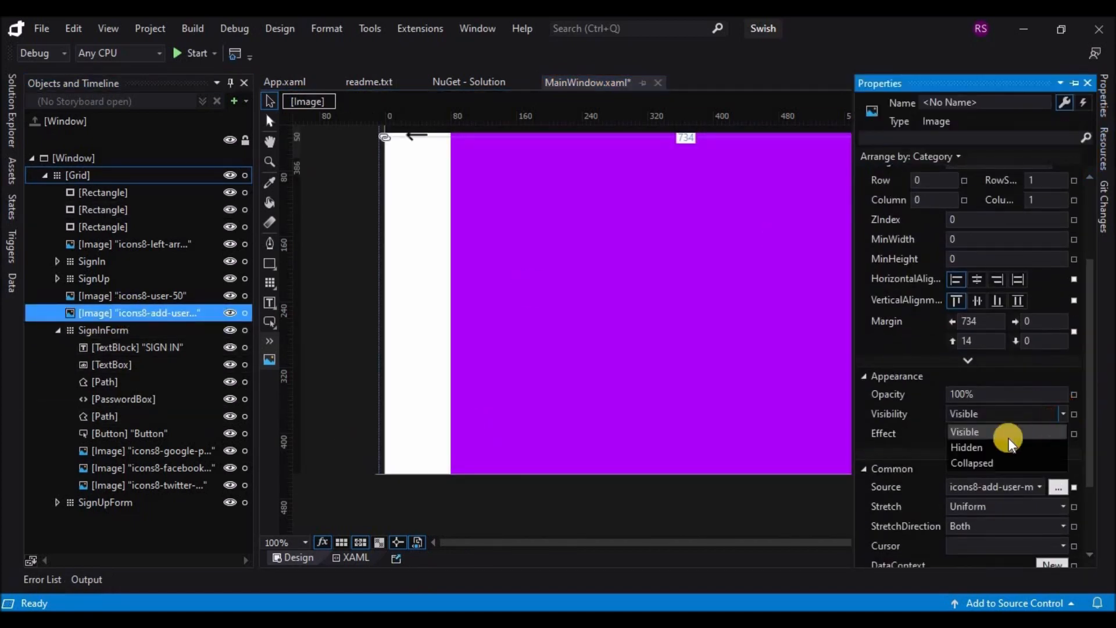
click(988, 446)
click(723, 510)
Narrow the purple rectangle to a width of 330 and extend the dark rectangle leftwards to a width of 355.
click(992, 357)
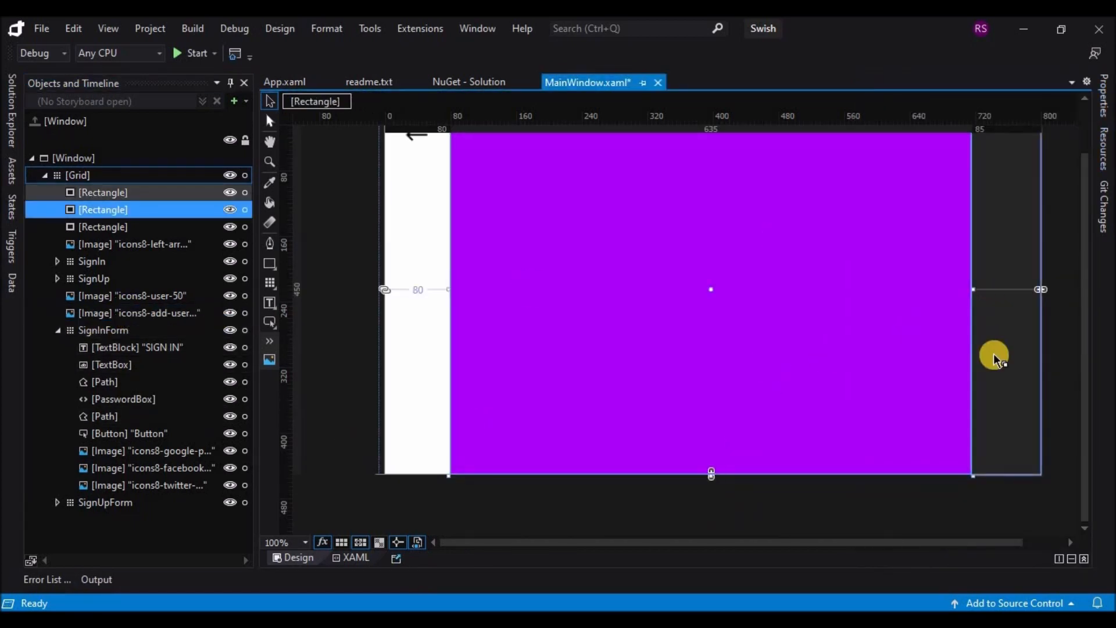
scroll(993, 354, up, 2)
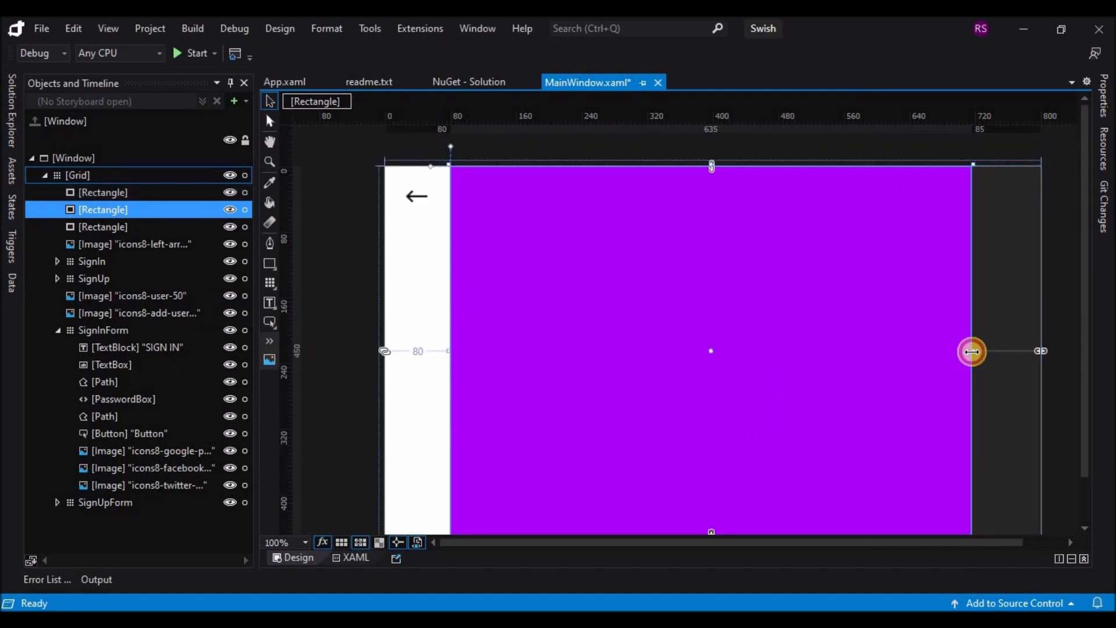
drag(972, 351, 722, 377)
click(1009, 330)
drag(970, 349, 747, 367)
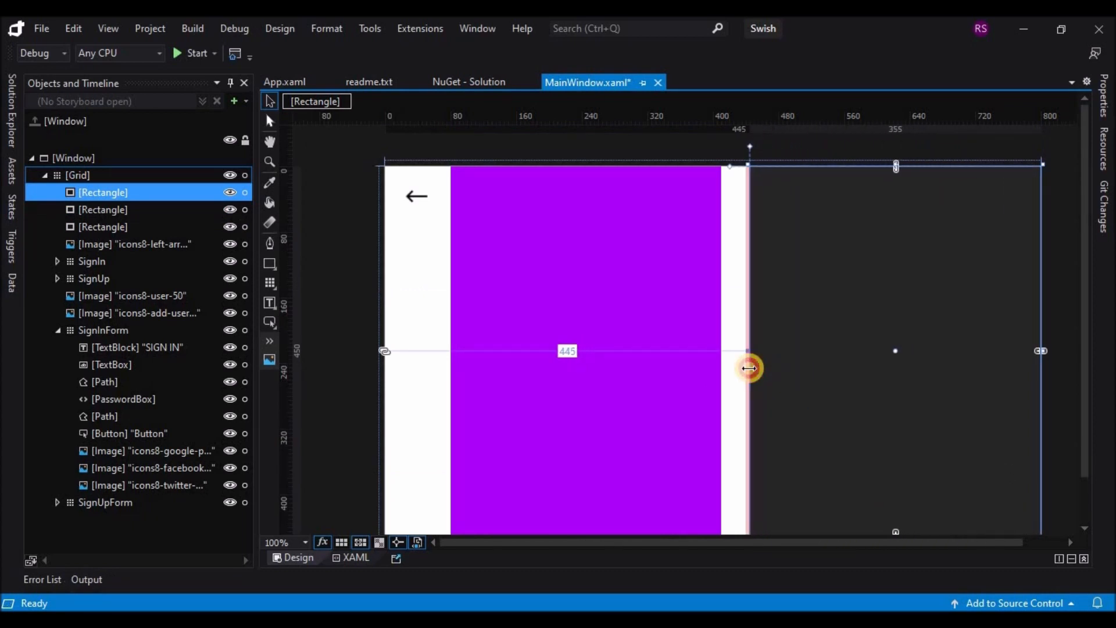
Resize the purple and dark rectangles to a width of 360 each so that their edges meet.
scroll(845, 340, down, 2)
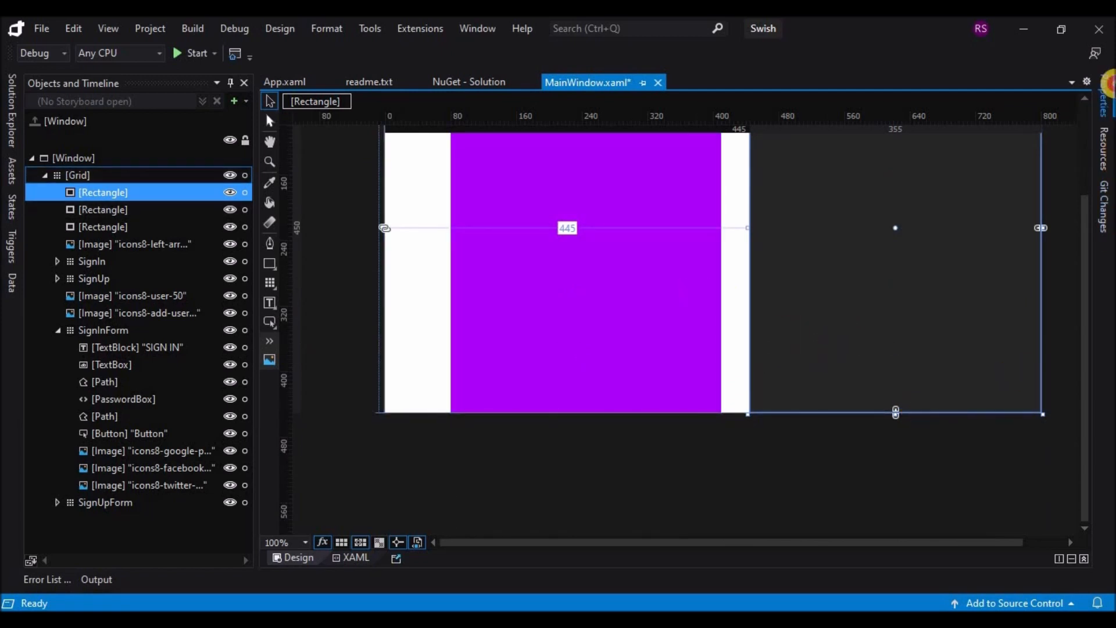
click(1105, 91)
click(715, 233)
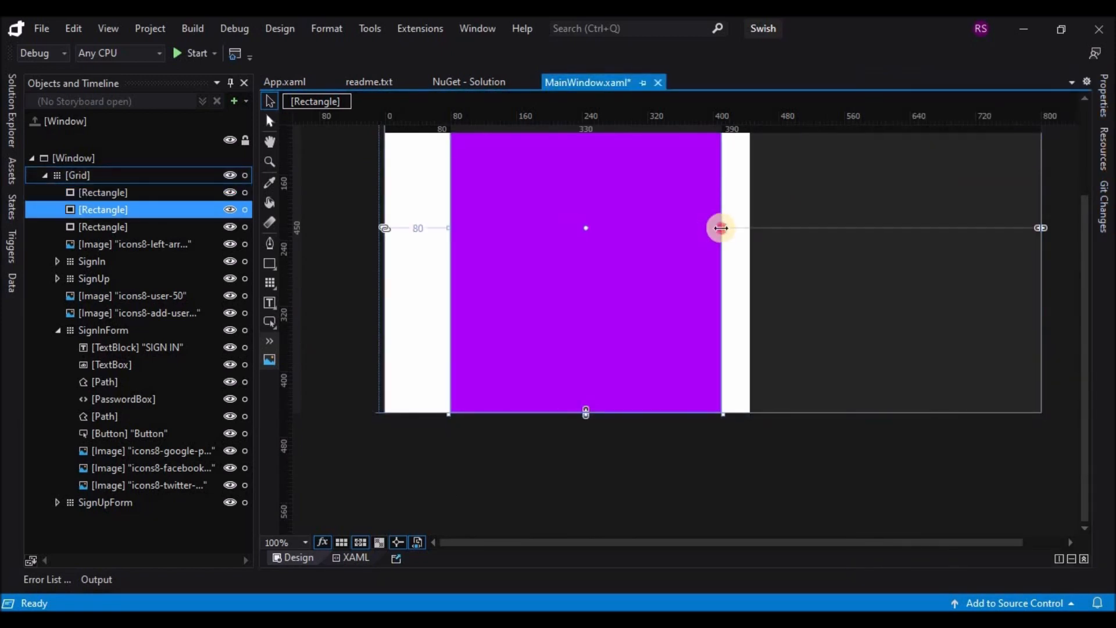
drag(720, 228, 743, 230)
click(787, 270)
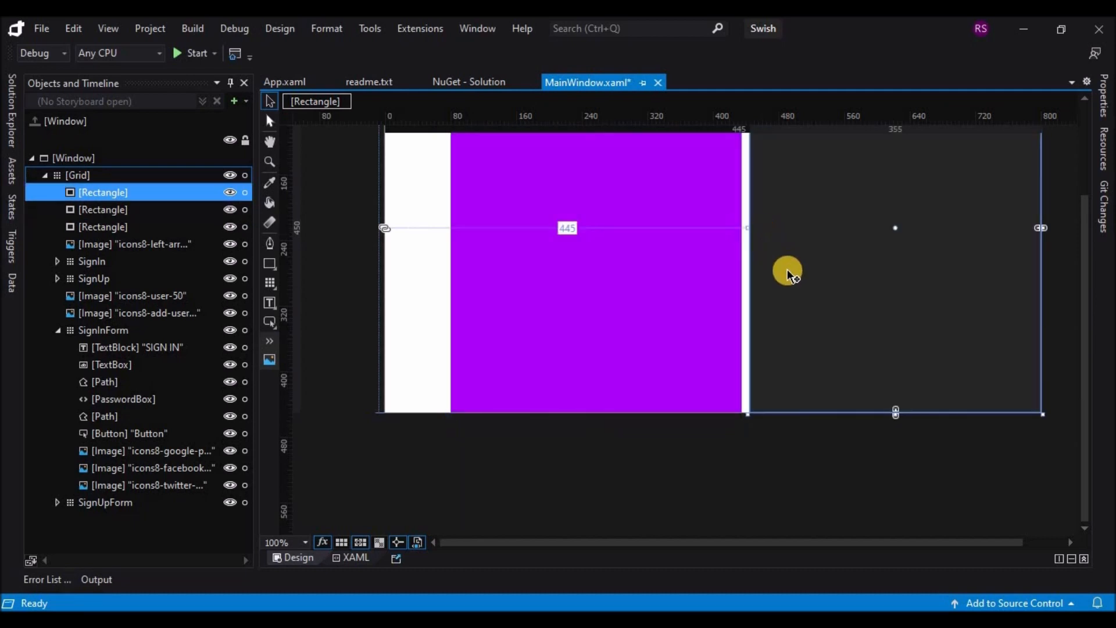
drag(749, 351, 745, 352)
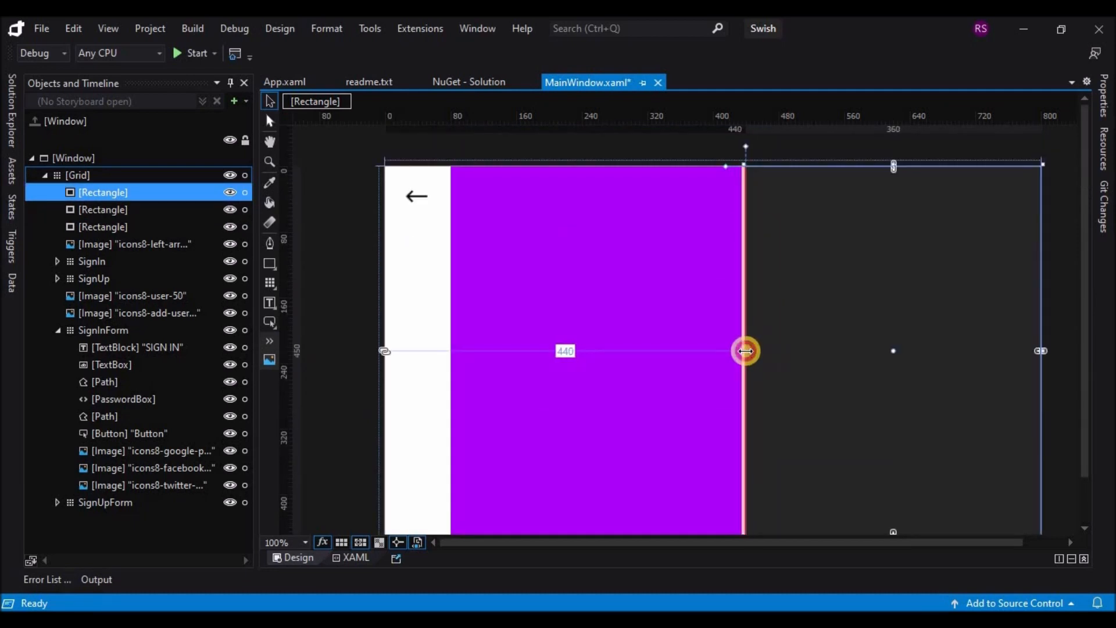
click(1102, 100)
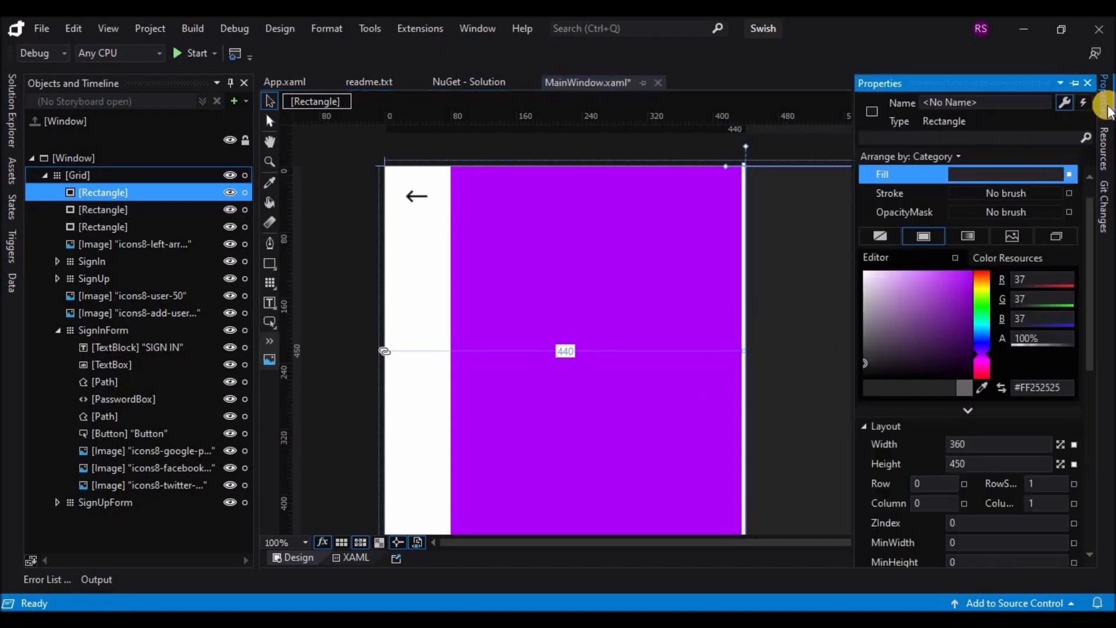
click(721, 329)
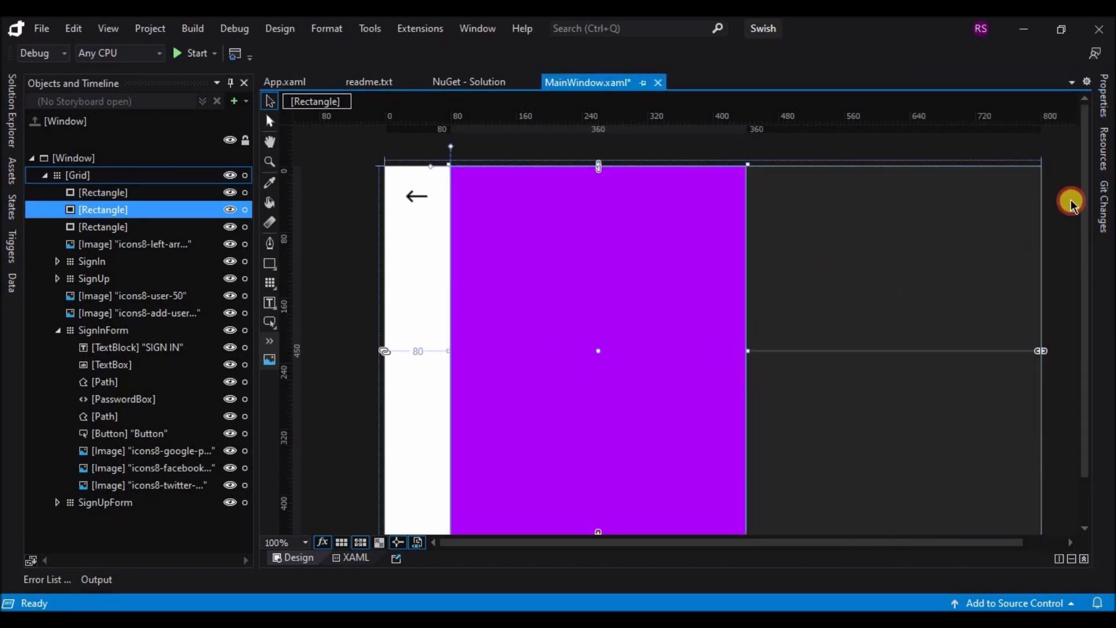
click(1102, 97)
click(749, 444)
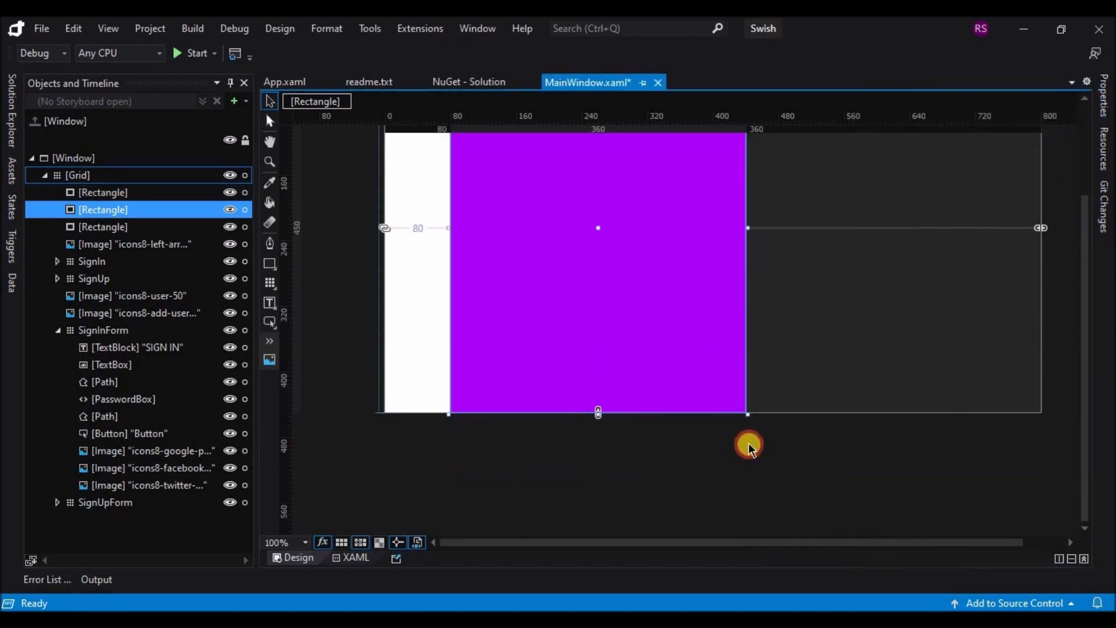
click(775, 351)
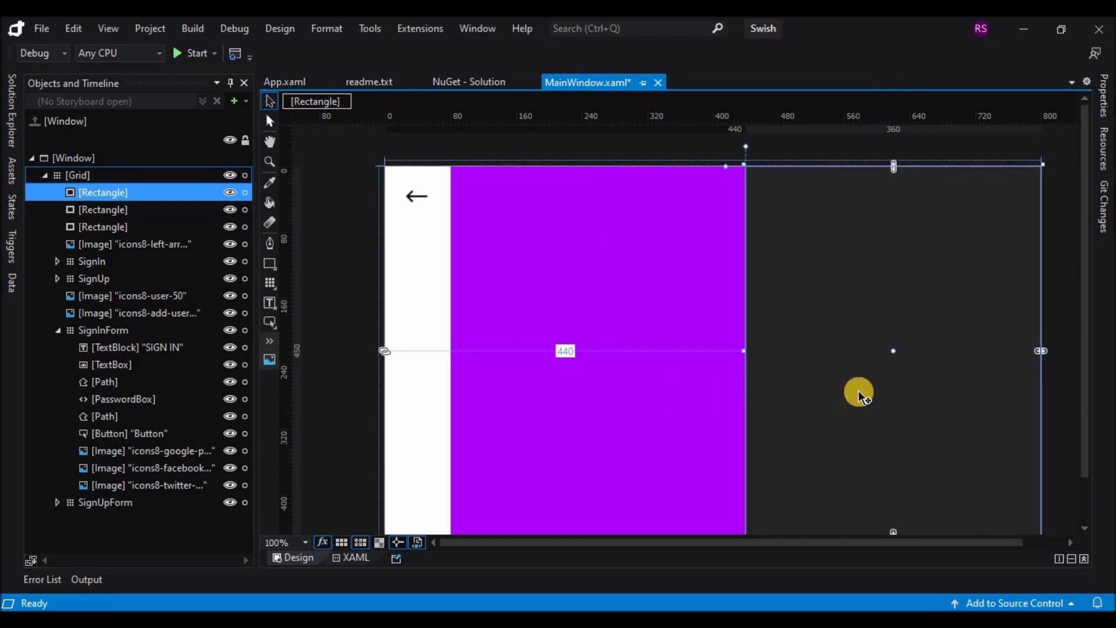
Set the visibility of the SignIn and SignUp grids to Visible together, and deselect them.
click(160, 298)
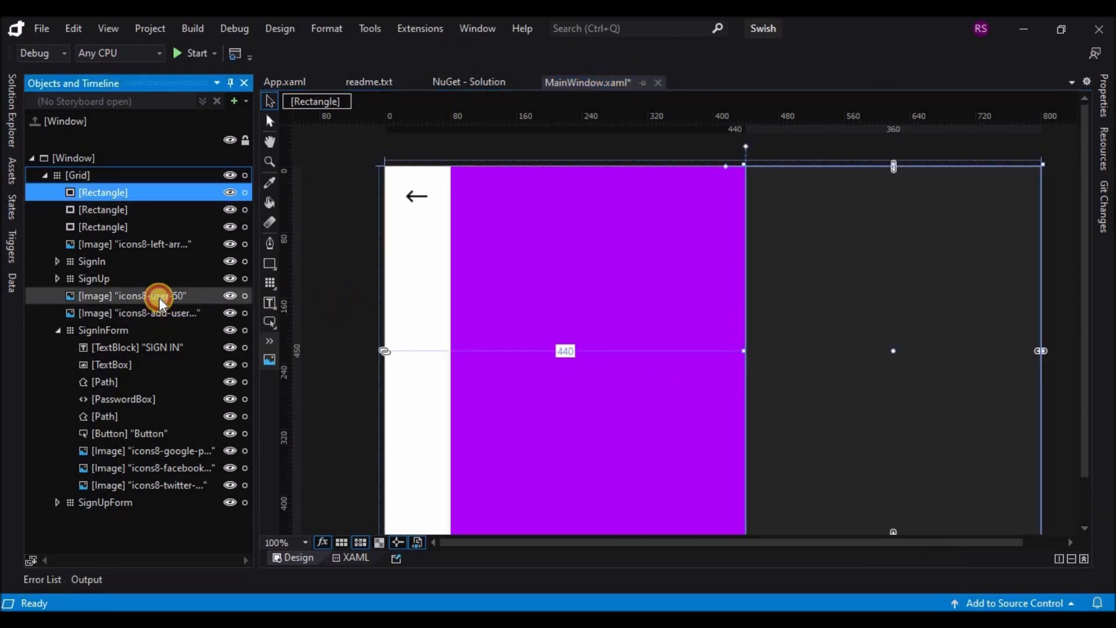
click(135, 261)
ctrl+click(131, 275)
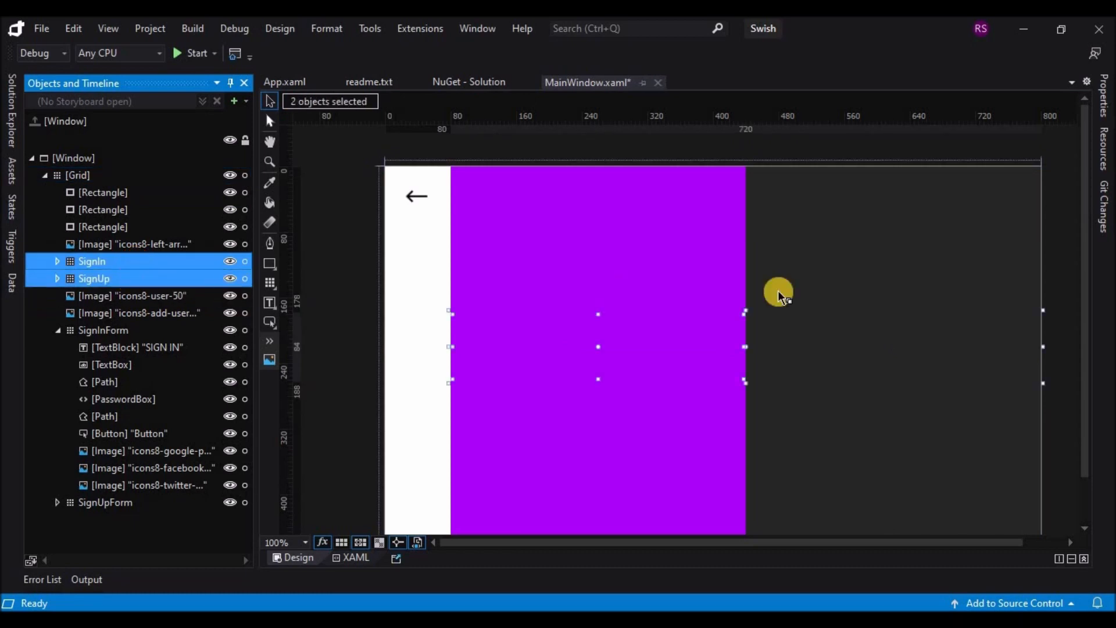
click(1103, 96)
click(1062, 421)
click(1020, 434)
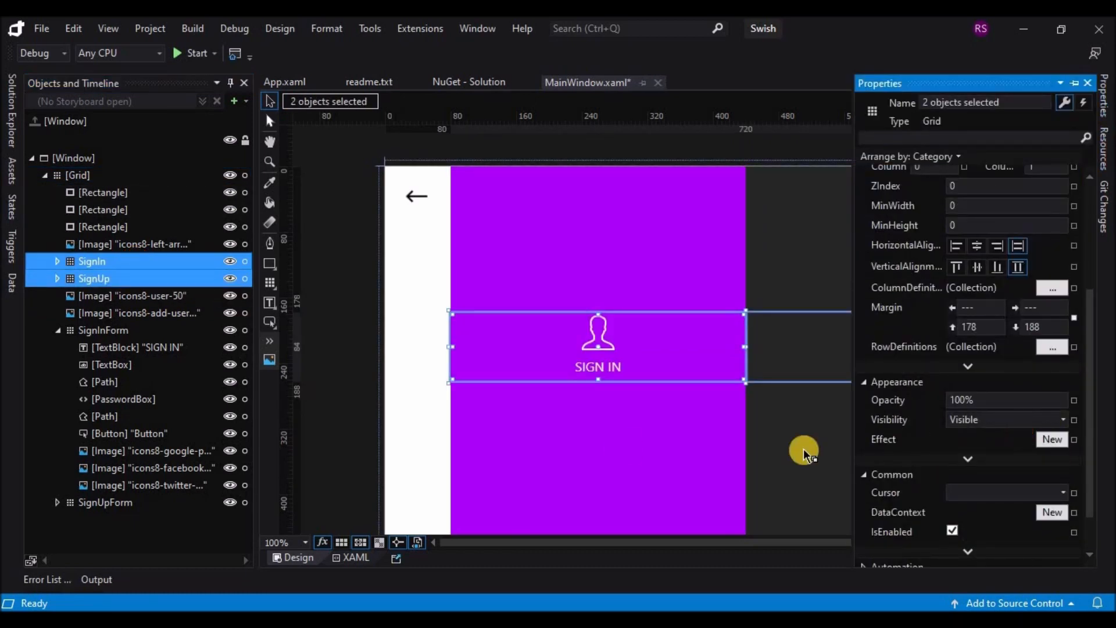
click(350, 403)
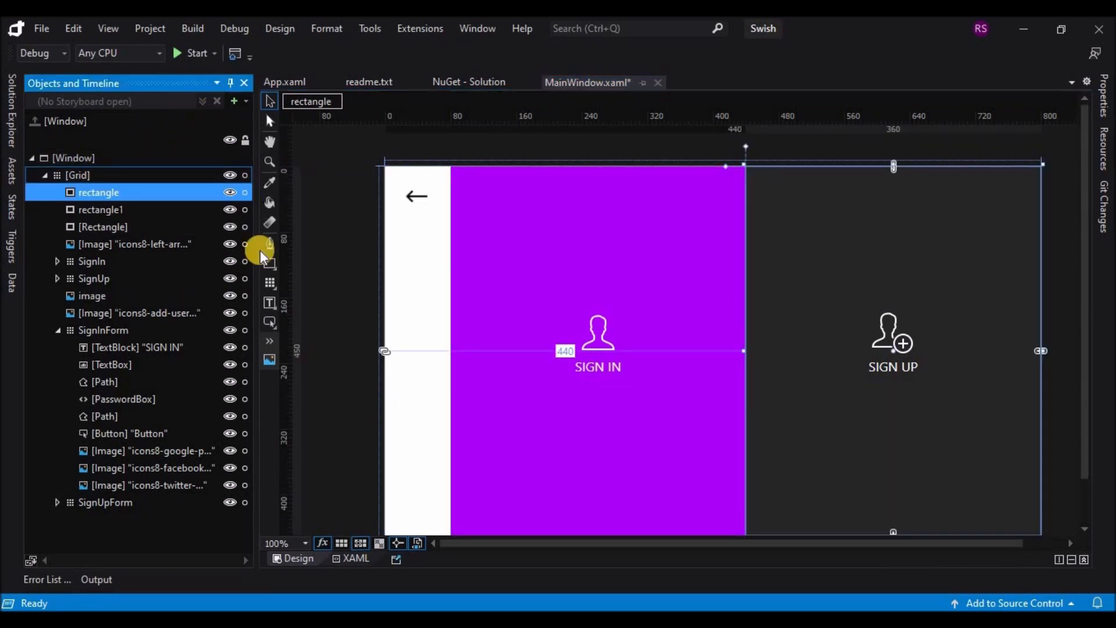
Create a storyboard resource named Storyboard1 for the window.
drag(1088, 226, 1088, 237)
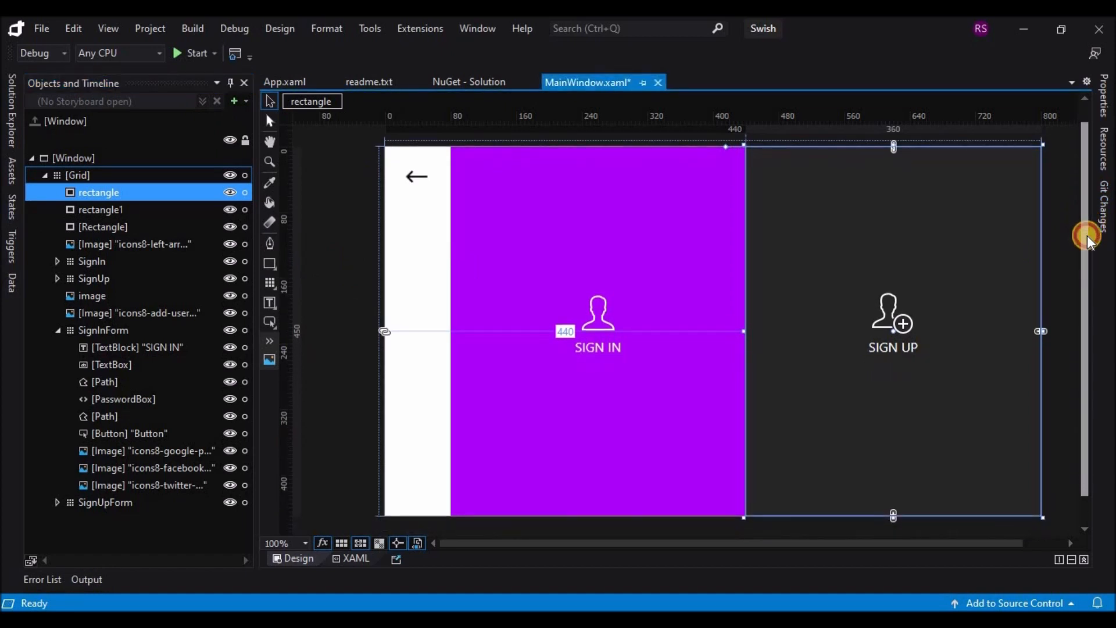
click(233, 102)
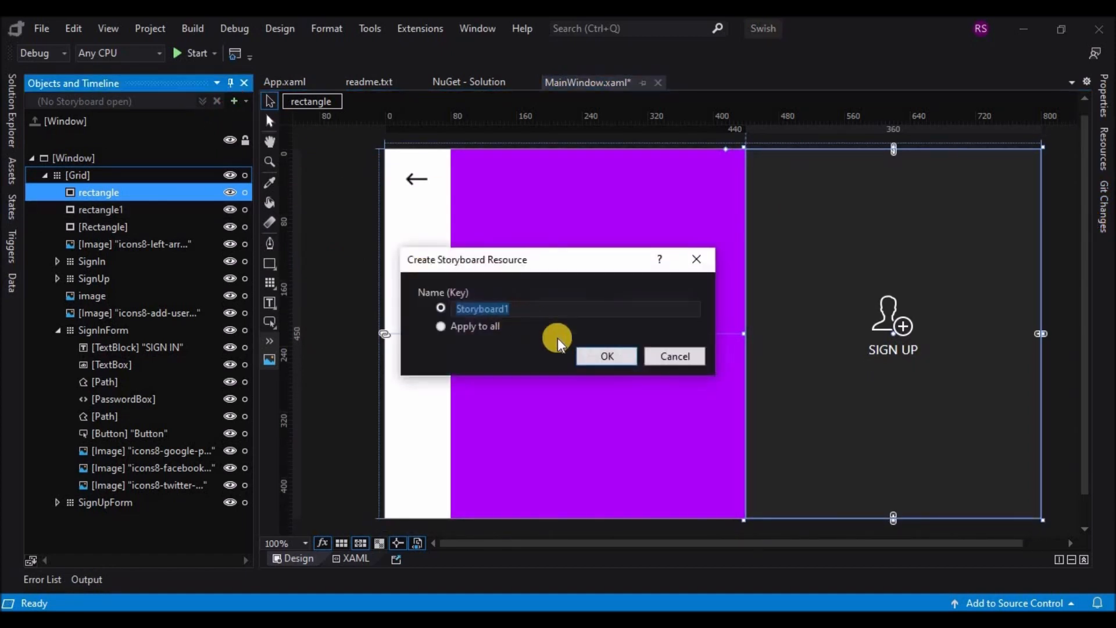
click(588, 352)
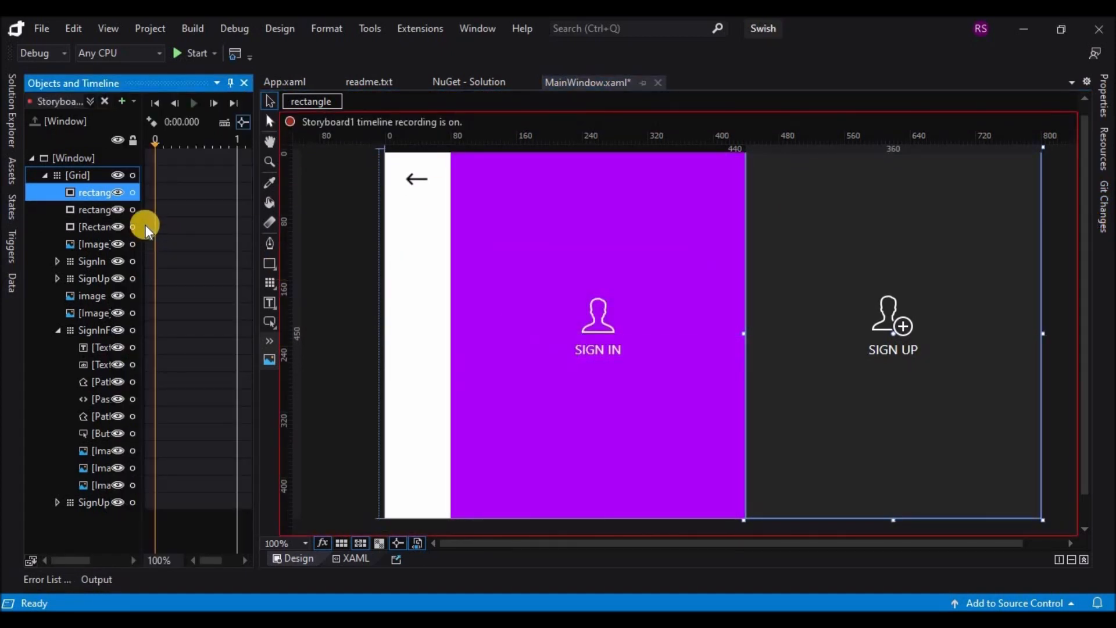
Hide the SignIn and SignUp grids together at 0 seconds in Storyboard1.
click(90, 263)
ctrl+click(89, 278)
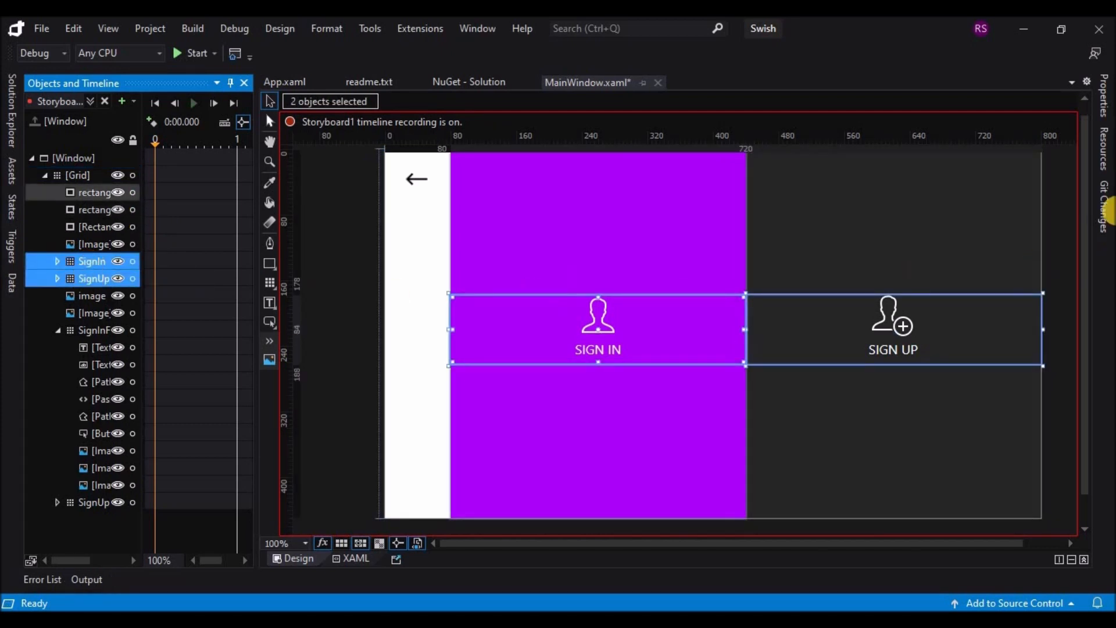
click(1098, 98)
scroll(1093, 462, down, 3)
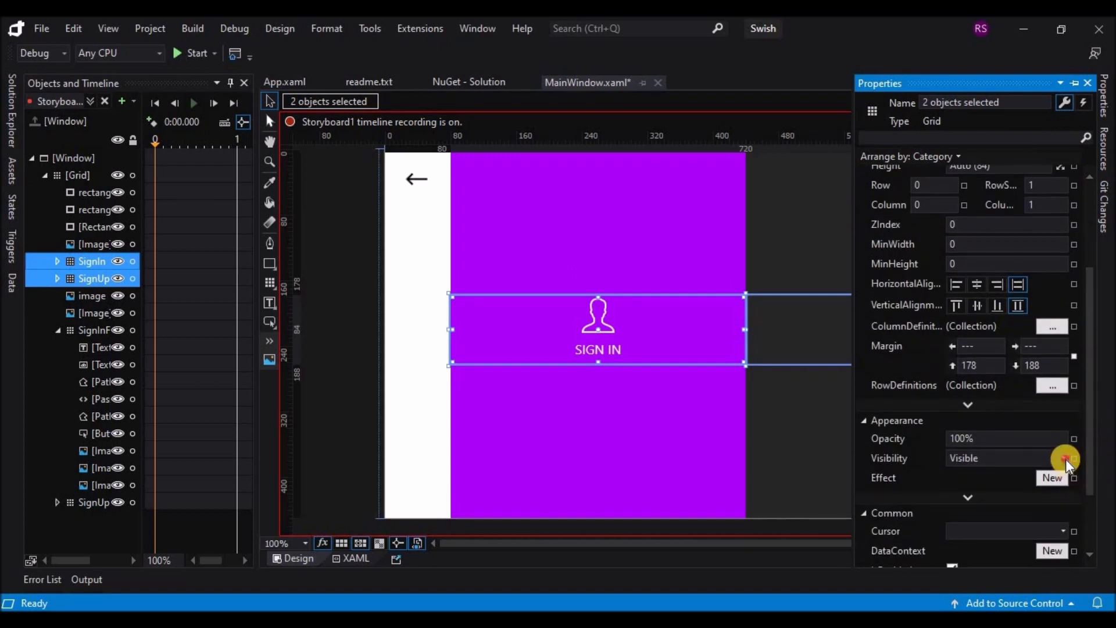
click(1063, 458)
click(997, 490)
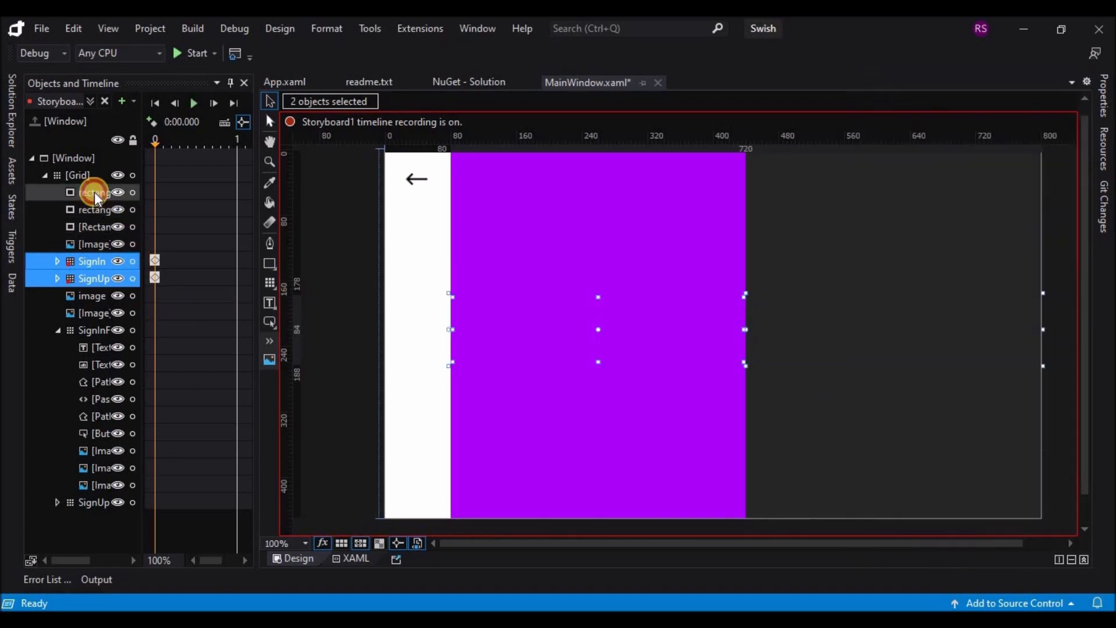
Record start keyframes for the dark rectangle and the purple rectangle at 0 seconds.
click(94, 192)
click(99, 208)
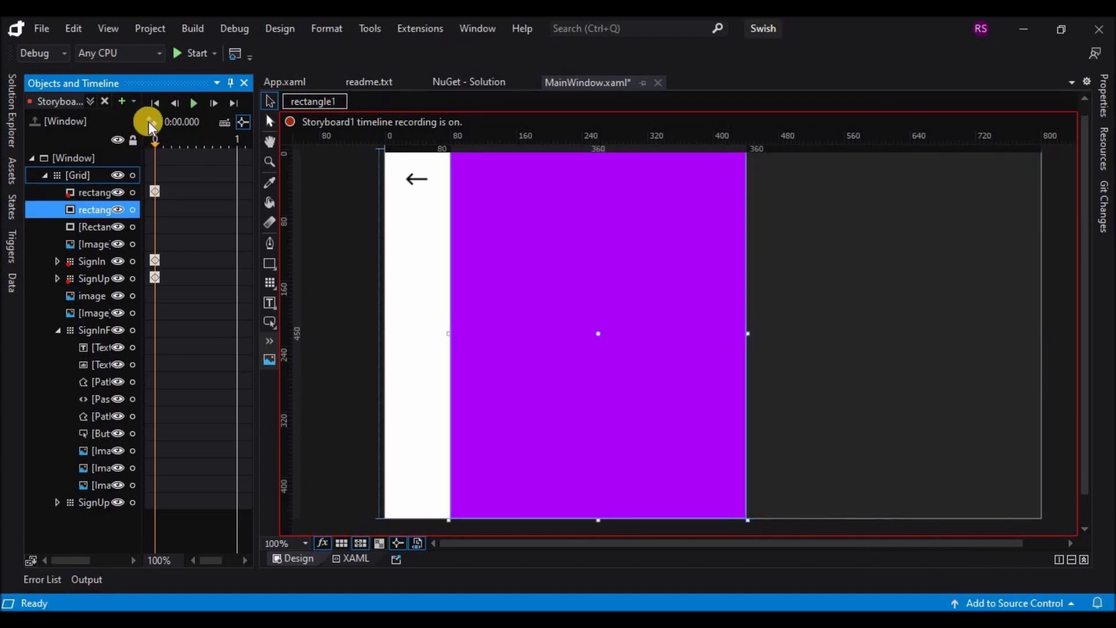
click(150, 120)
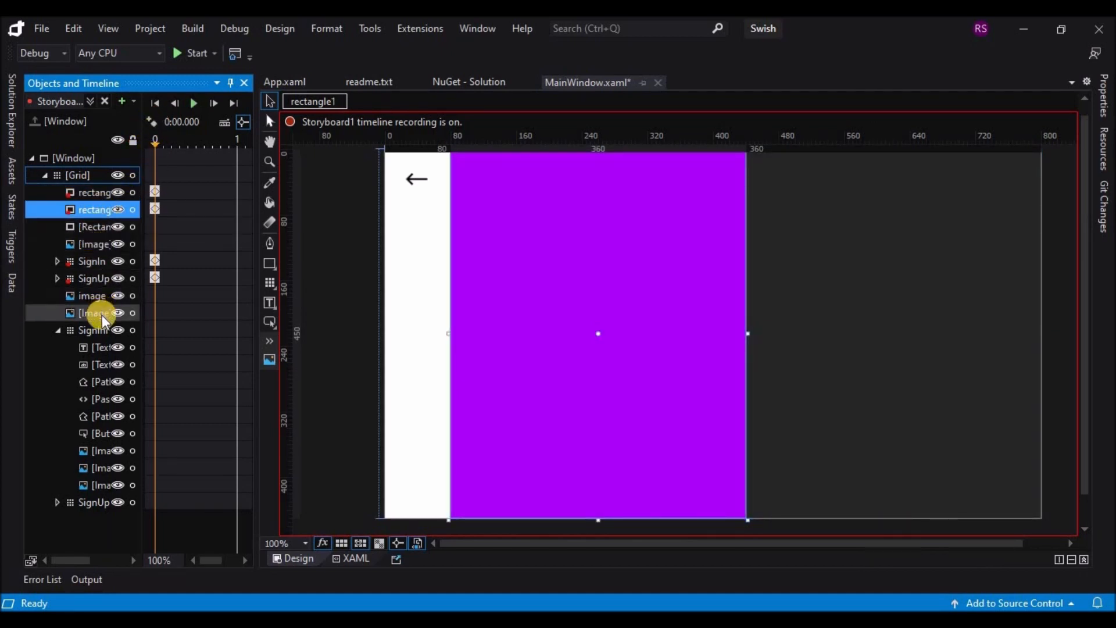
At 0.5 seconds, extend the dark rectangle leftwards to a width of 630 and narrow the purple rectangle to a width of 90.
click(102, 331)
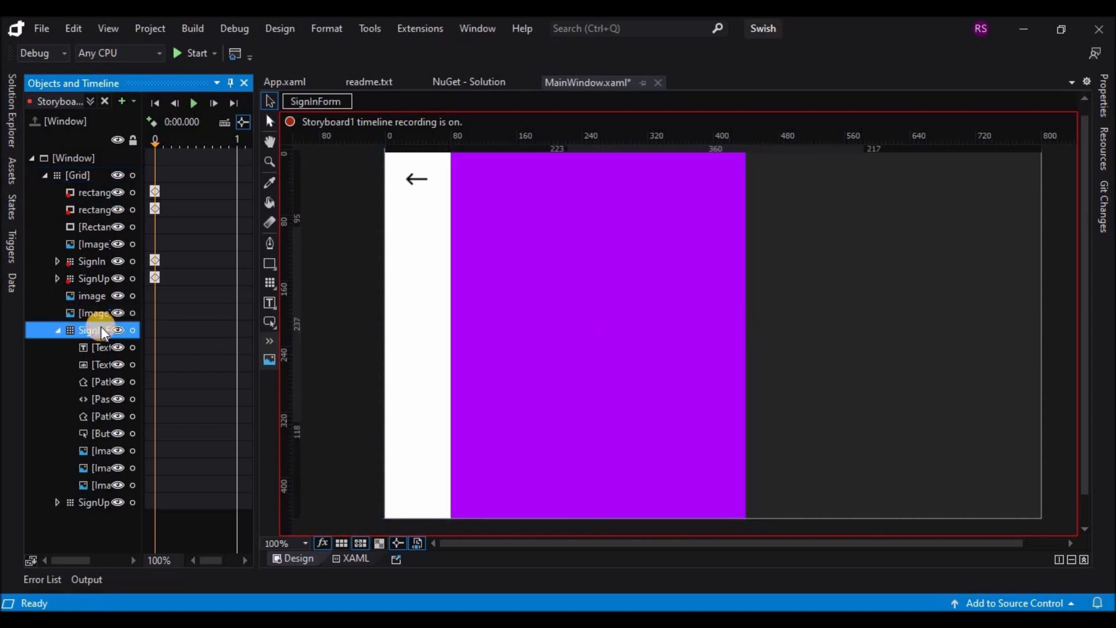
click(114, 193)
click(117, 192)
click(92, 190)
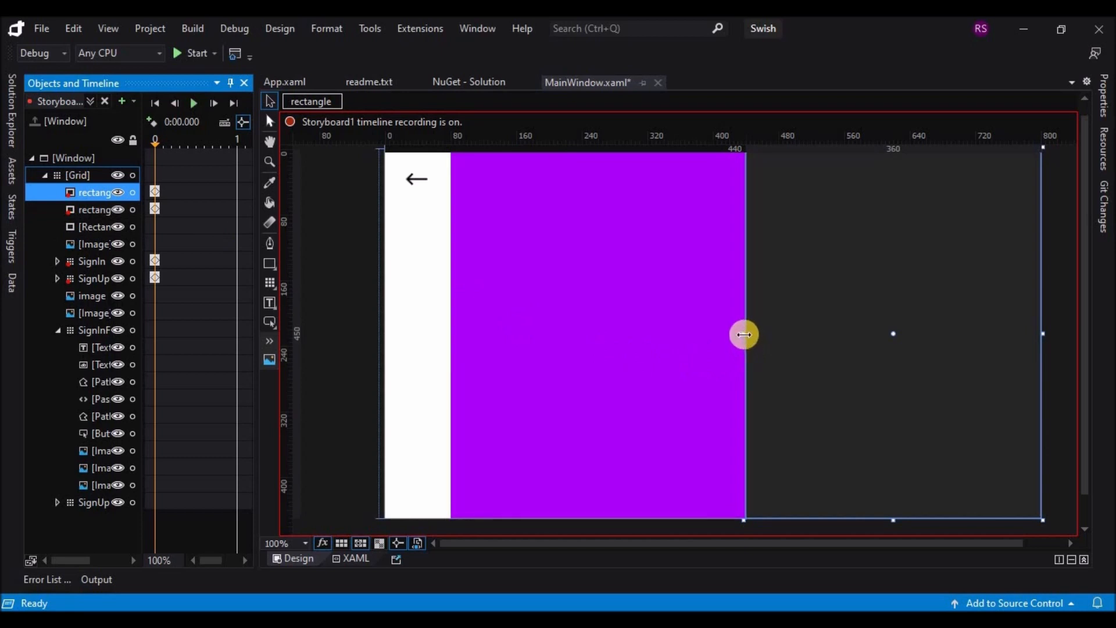
click(196, 143)
drag(744, 333, 523, 351)
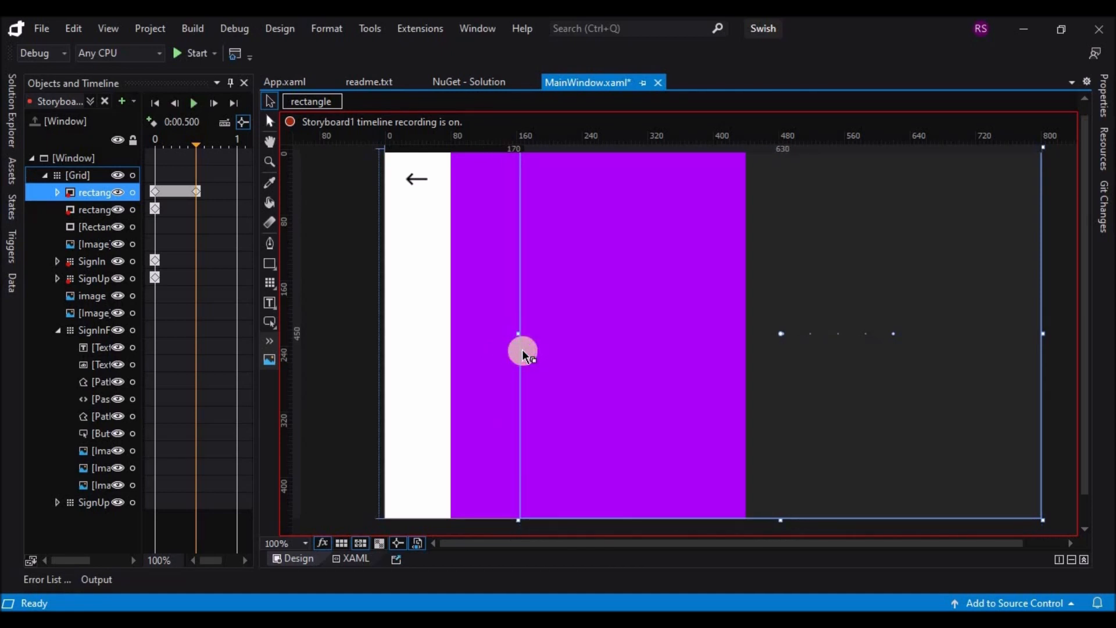
click(99, 211)
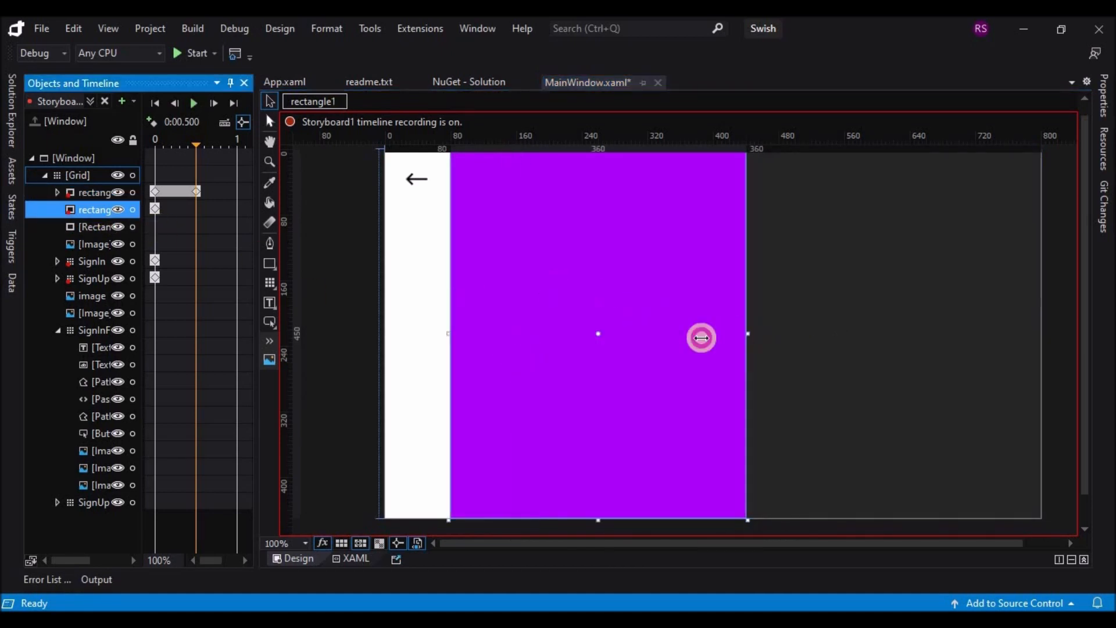
drag(748, 336, 525, 347)
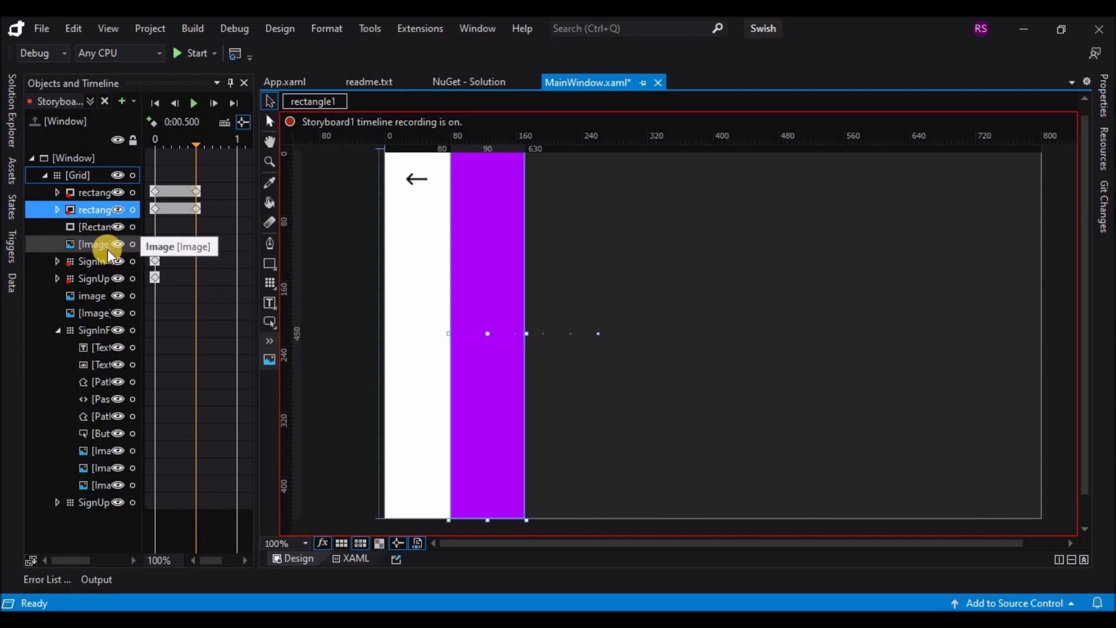
Record a start keyframe at 0 seconds for the element named image.
click(103, 301)
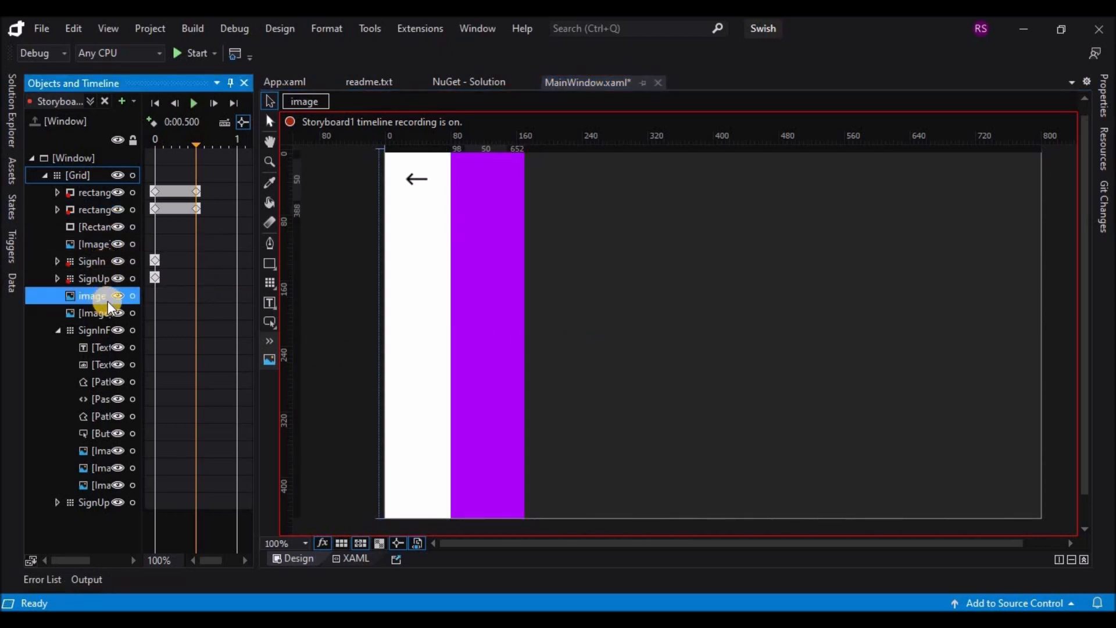
click(154, 122)
key(ctrl+z)
click(154, 142)
click(153, 120)
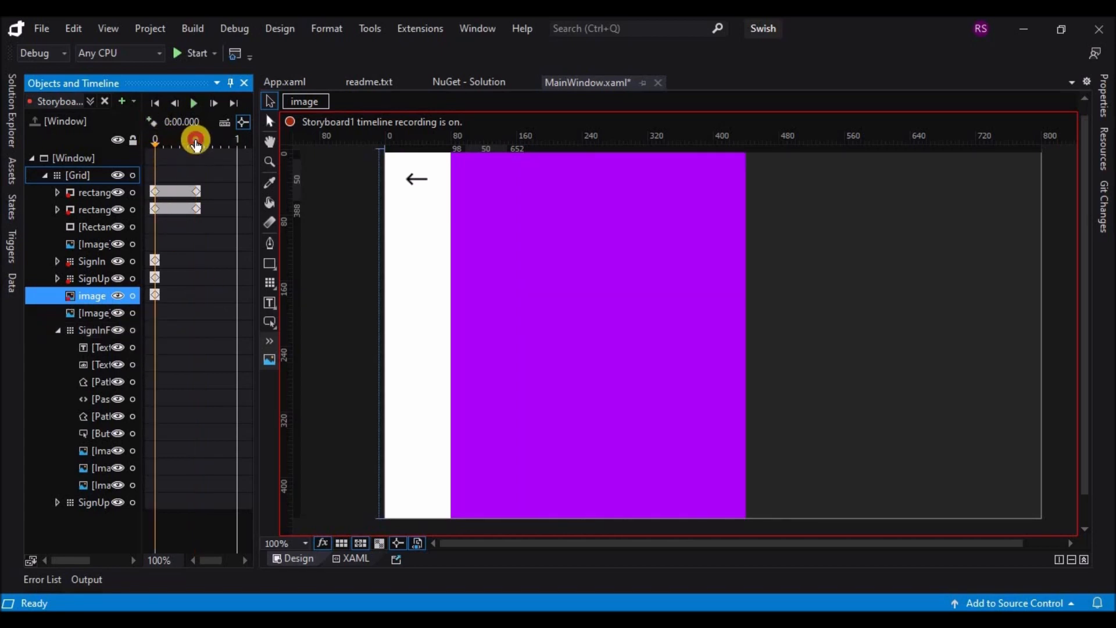
Set the user image's visibility to Visible at 0.5 seconds and play the storyboard.
click(196, 143)
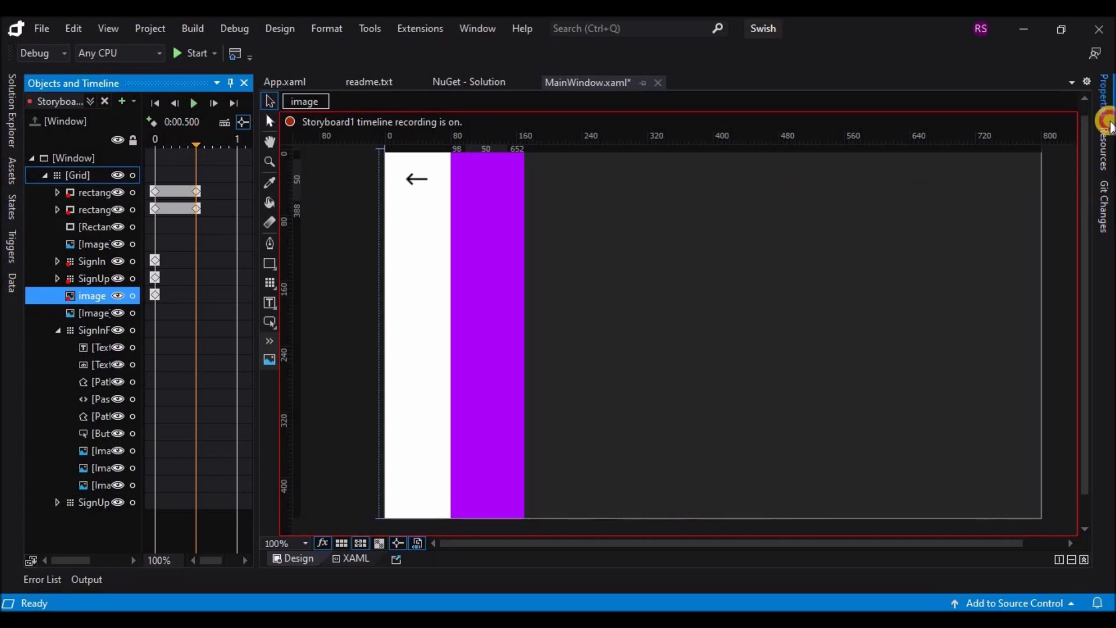
click(1104, 98)
scroll(1064, 402, down, 3)
click(1062, 400)
click(980, 417)
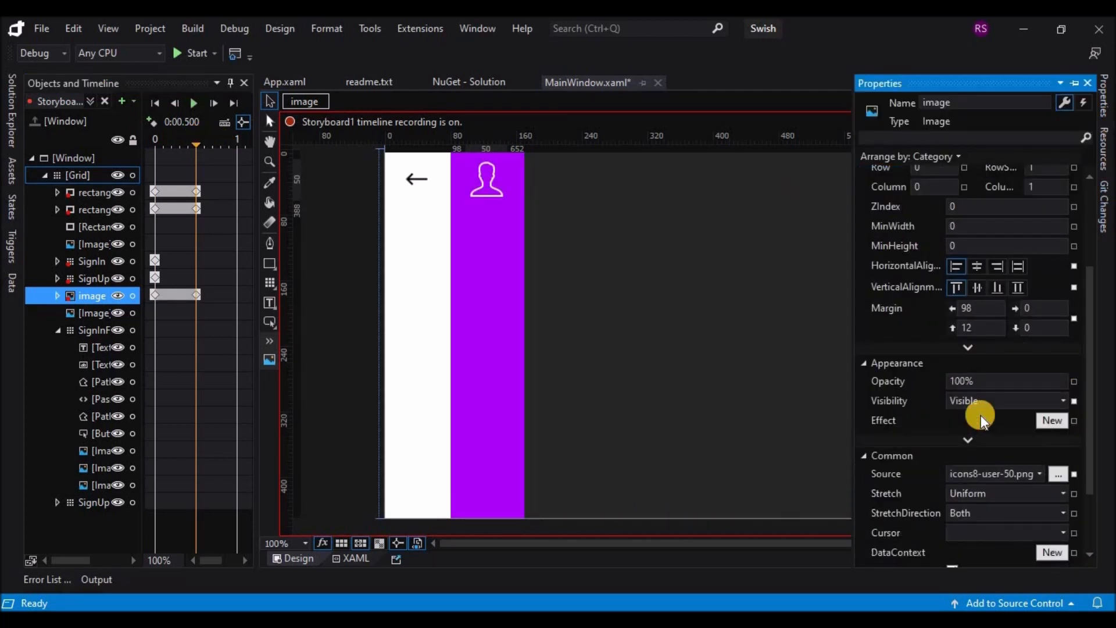
click(196, 103)
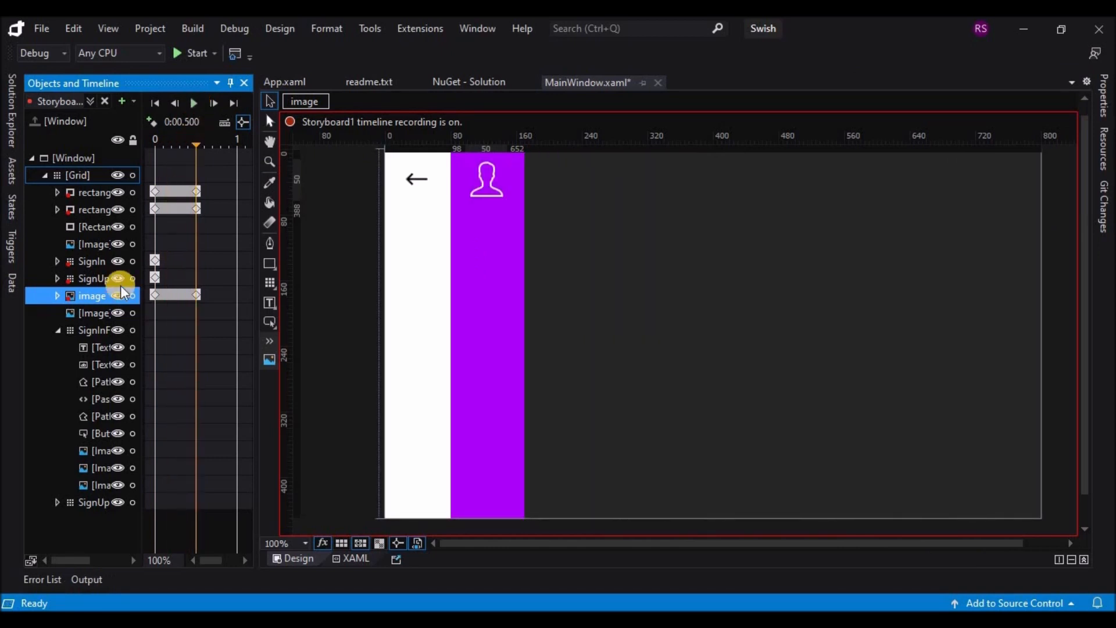
Record keyframes for the SignInForm grid at 0 and 0.5 seconds.
click(83, 501)
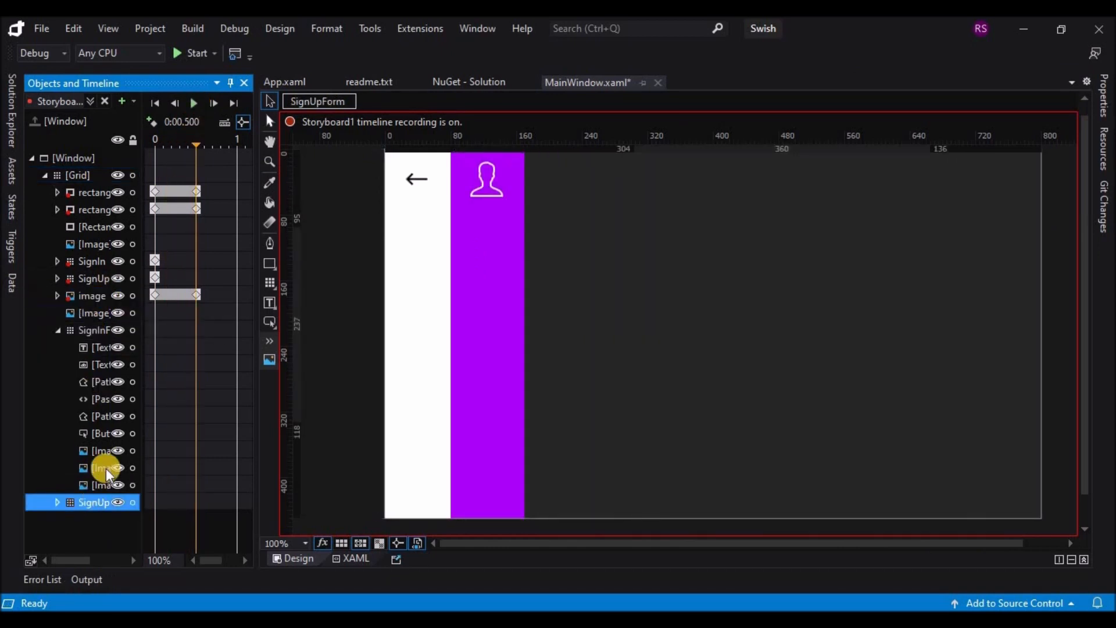
click(93, 329)
click(154, 139)
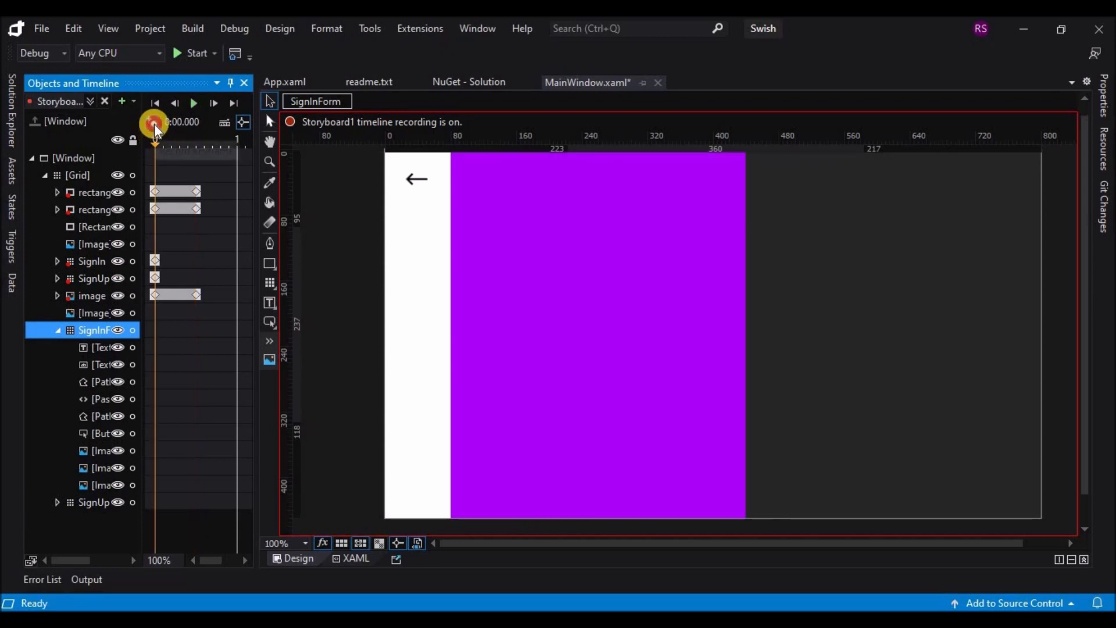
click(154, 124)
click(103, 521)
click(155, 124)
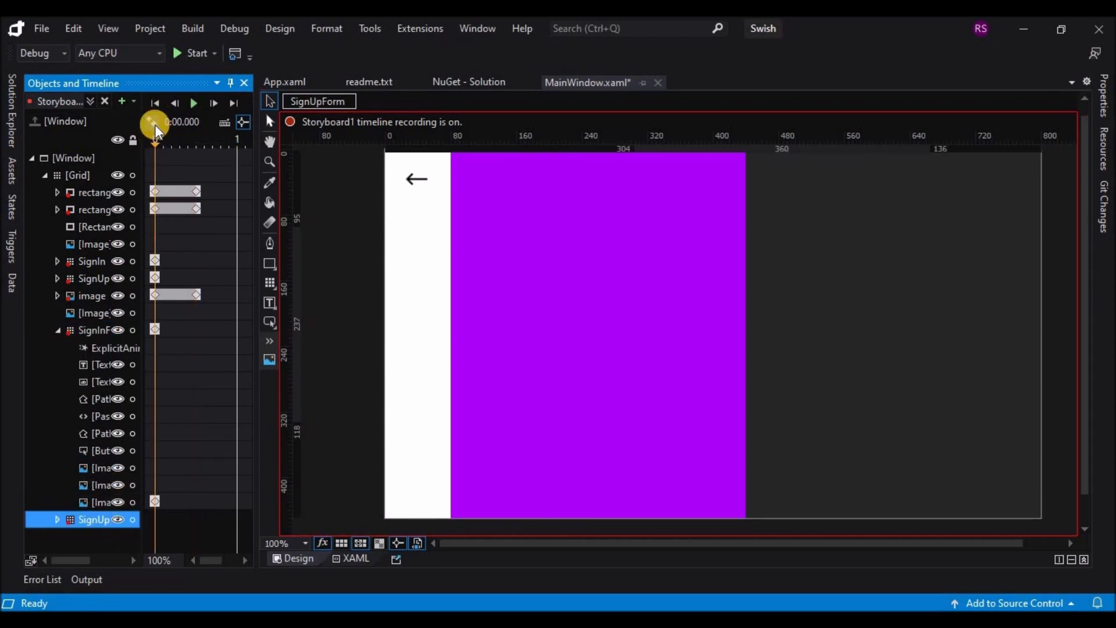
click(99, 327)
click(197, 326)
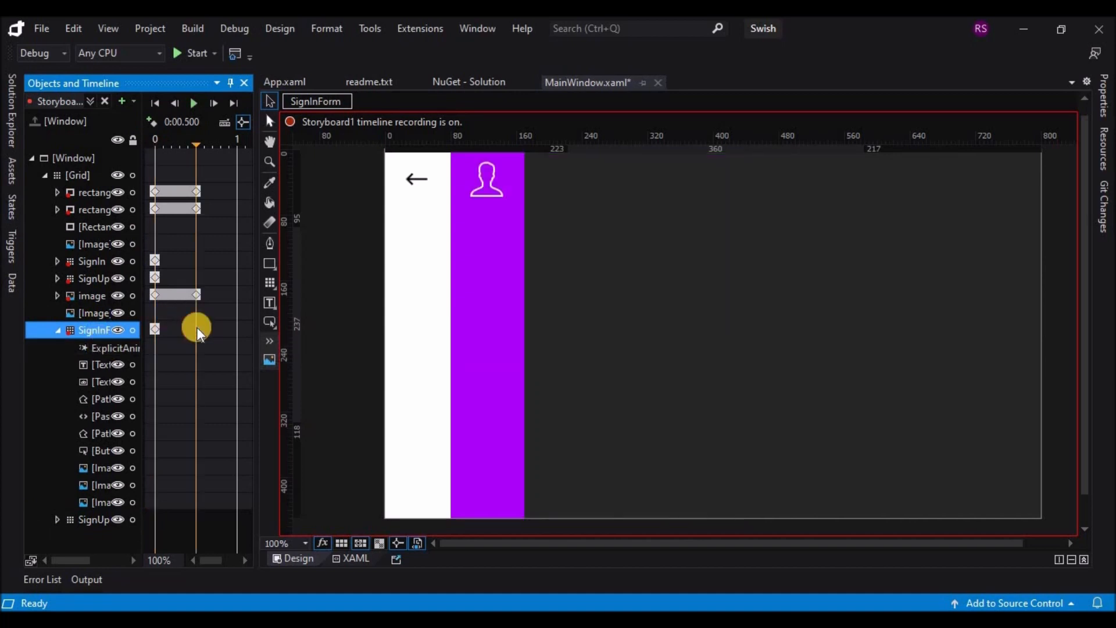
click(155, 124)
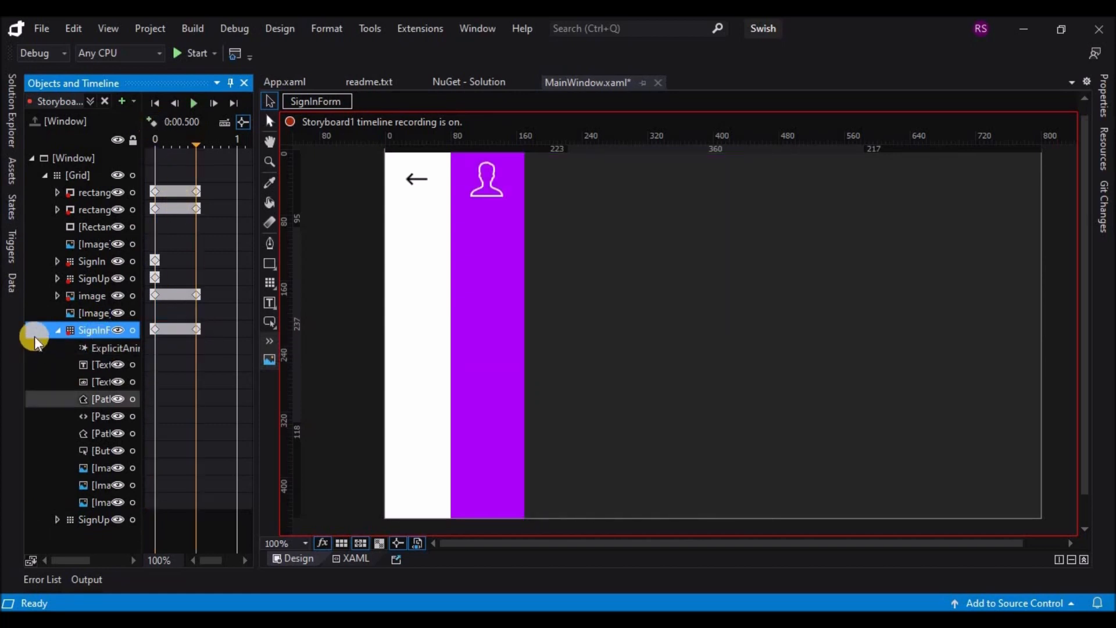
Collapse the SignInForm contents in the object tree and record a keyframe for the SignUpForm grid at 0 seconds.
click(57, 331)
click(87, 349)
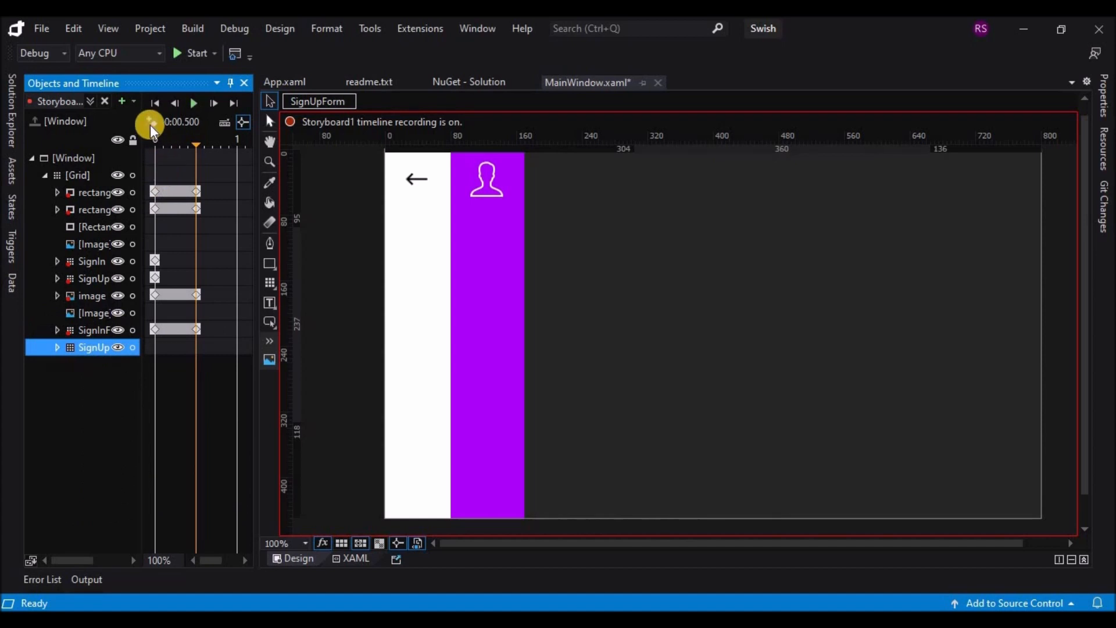
click(156, 316)
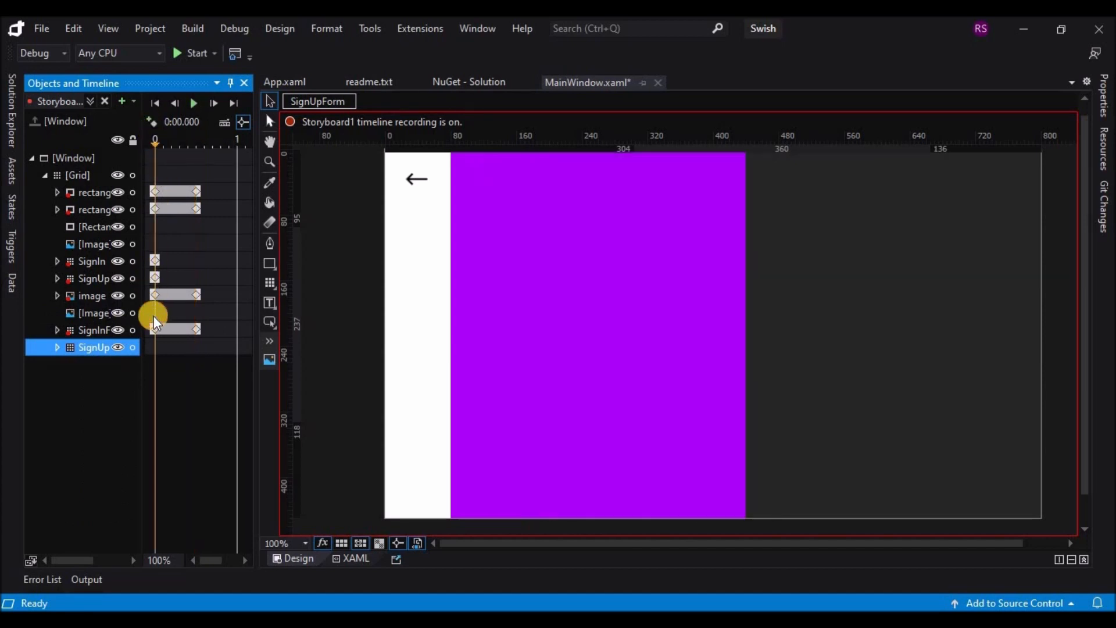
click(154, 123)
Set the SignUpForm grid's visibility to Visible at 0.5 seconds and play the storyboard.
click(197, 141)
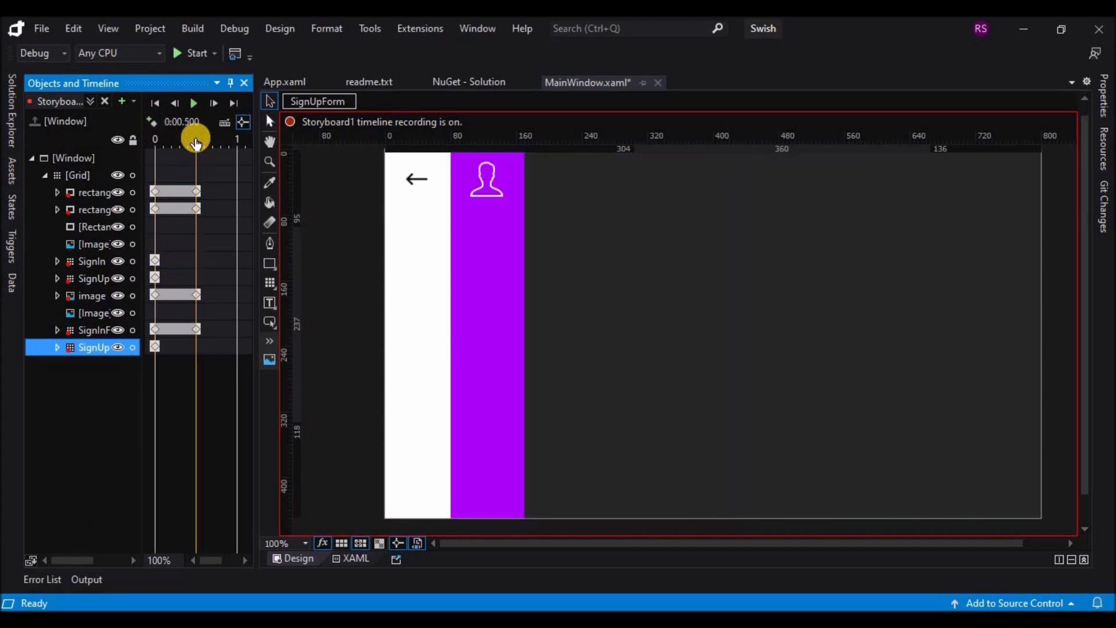
click(1108, 99)
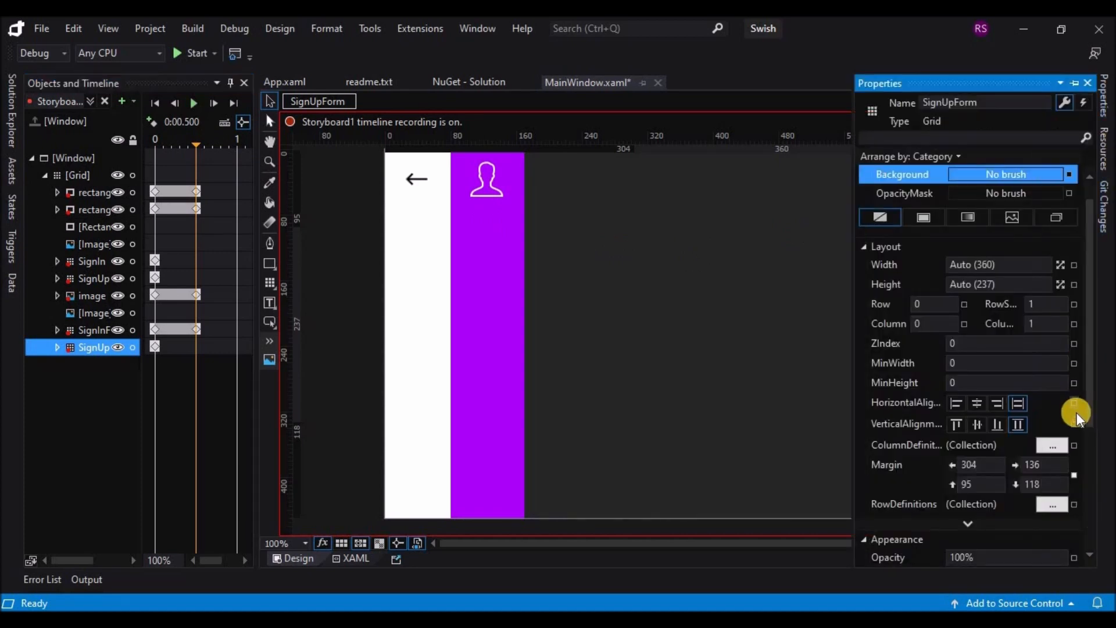
click(1087, 464)
click(1057, 440)
click(989, 460)
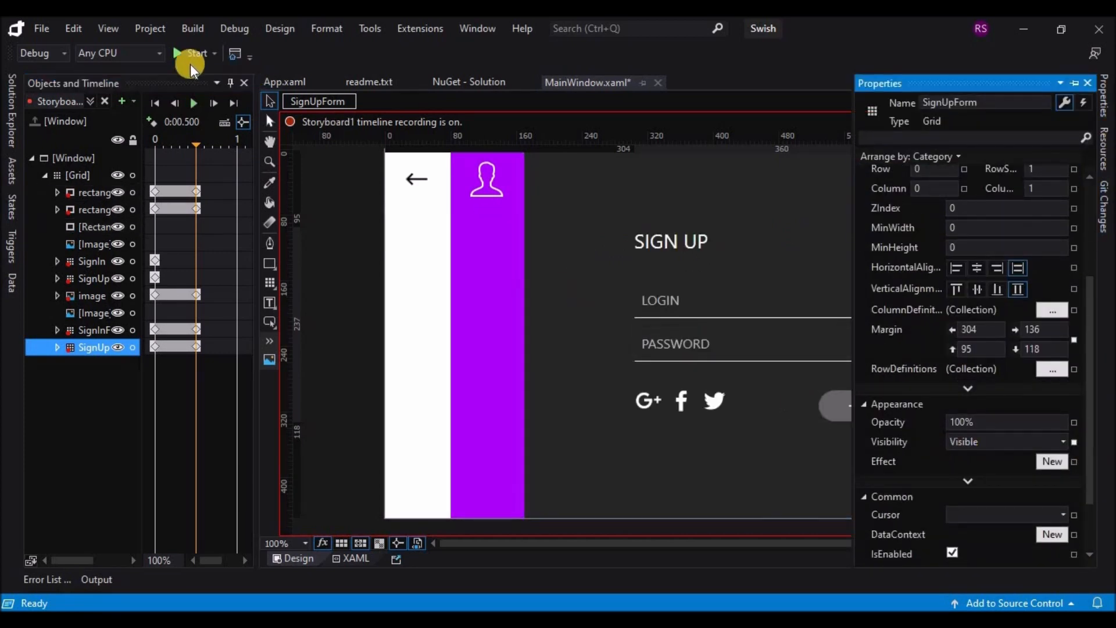
click(193, 103)
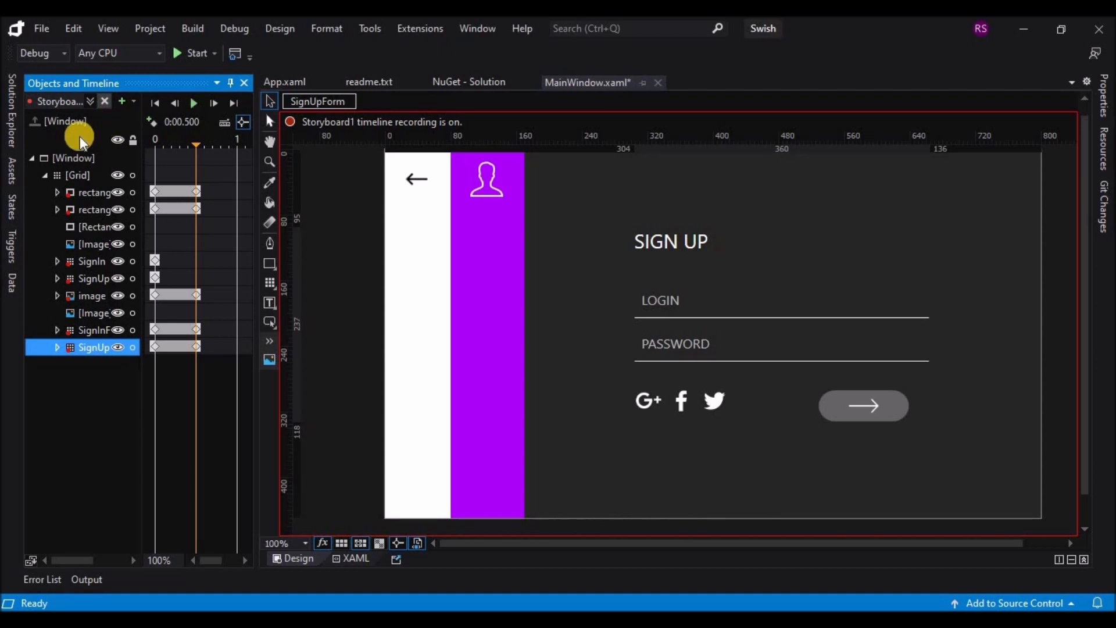
Change the window's Loaded trigger so that Storyboard1 begins on the dark rectangle's MouseDown event.
click(585, 242)
click(13, 240)
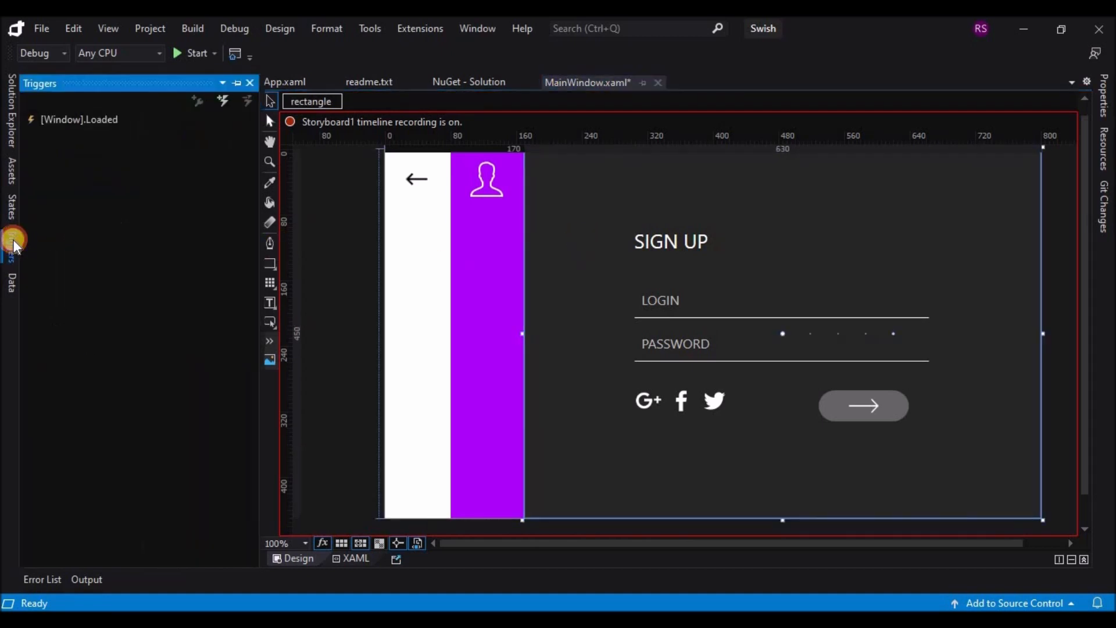
click(107, 118)
click(93, 312)
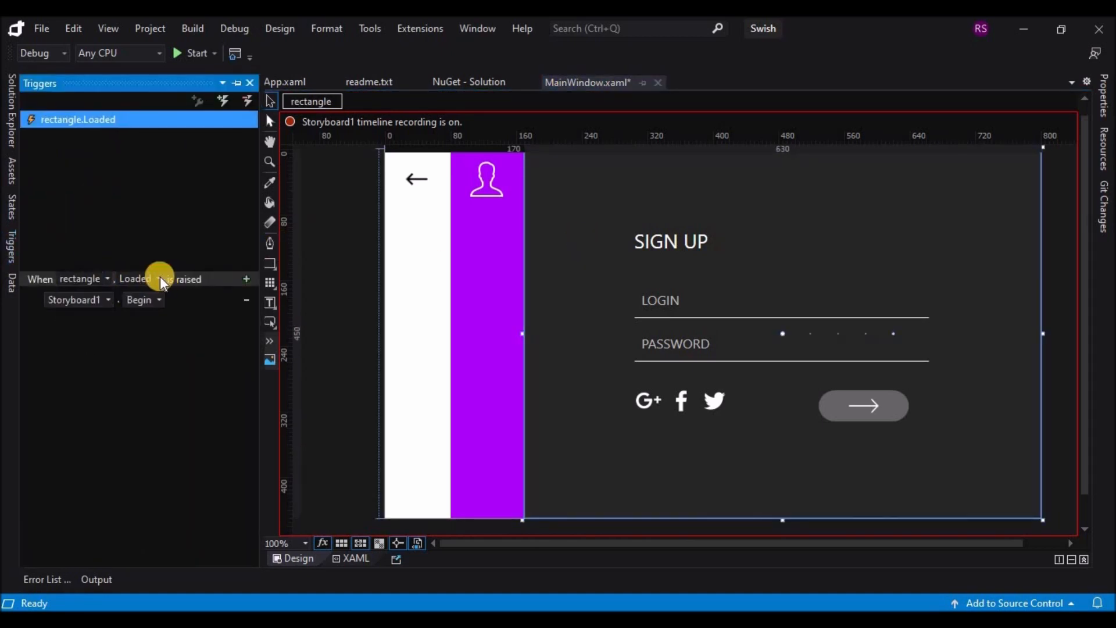
click(159, 278)
scroll(163, 389, down, 4)
scroll(160, 407, down, 8)
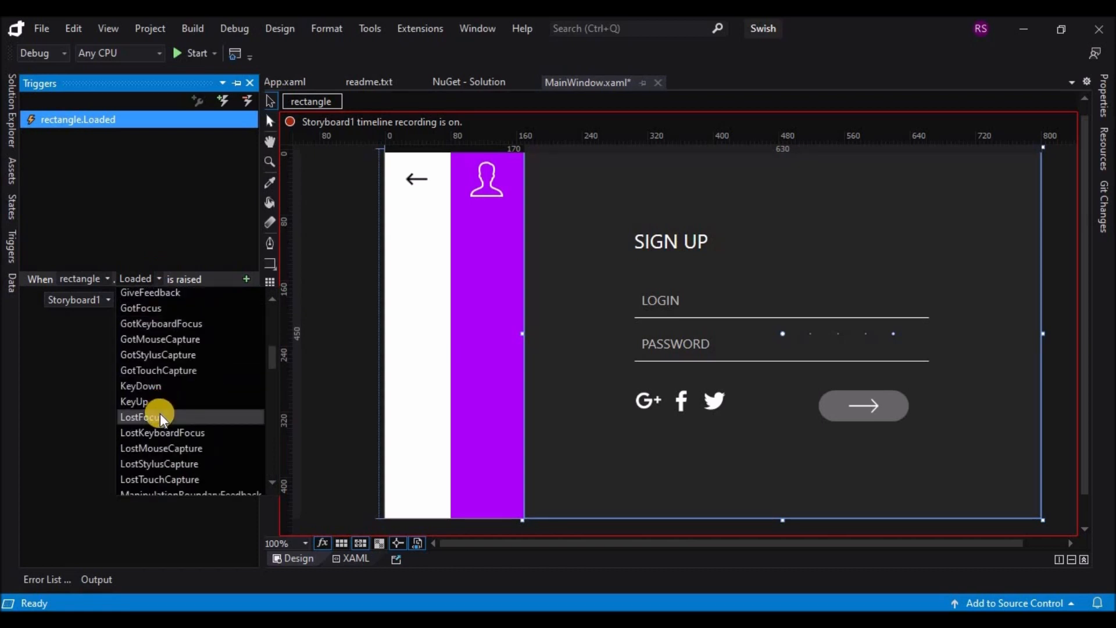
click(163, 354)
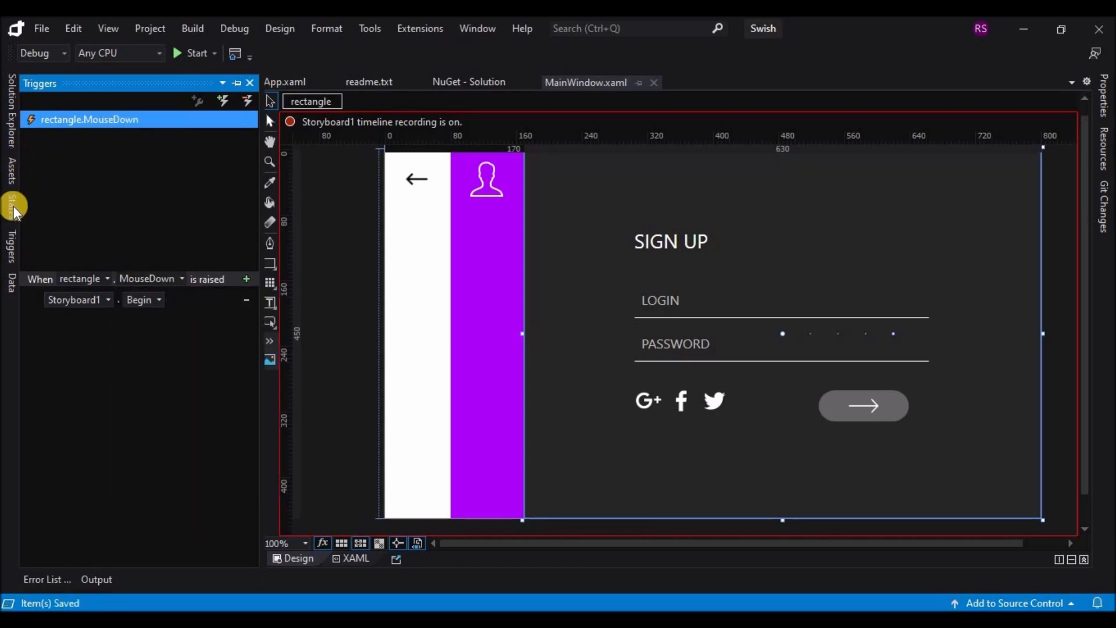
Create a second storyboard resource named Storyboard2.
click(11, 236)
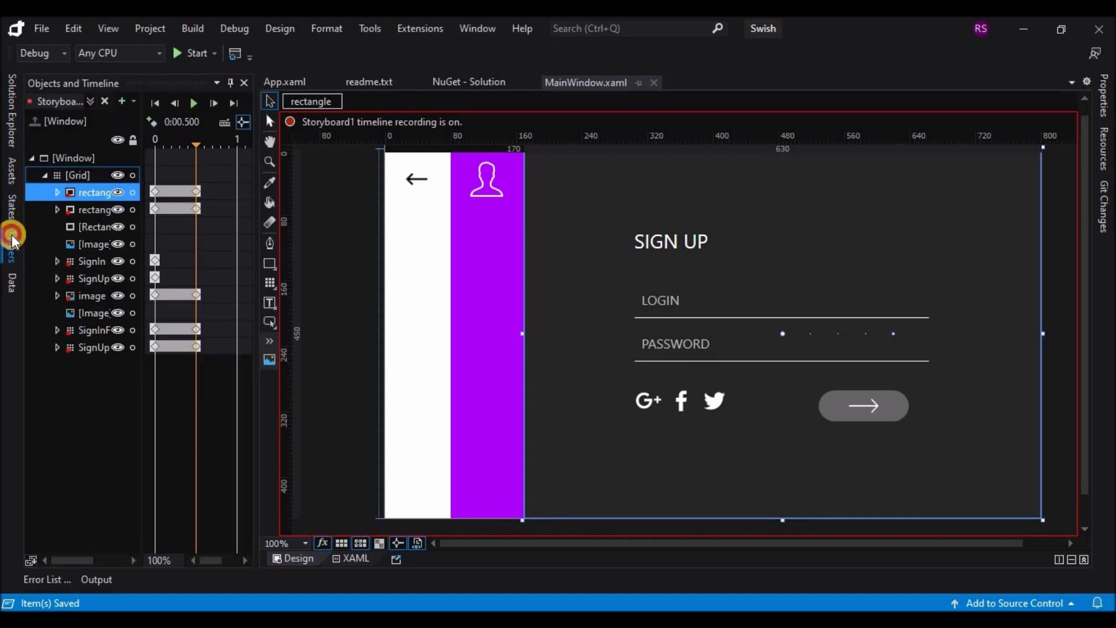
click(122, 102)
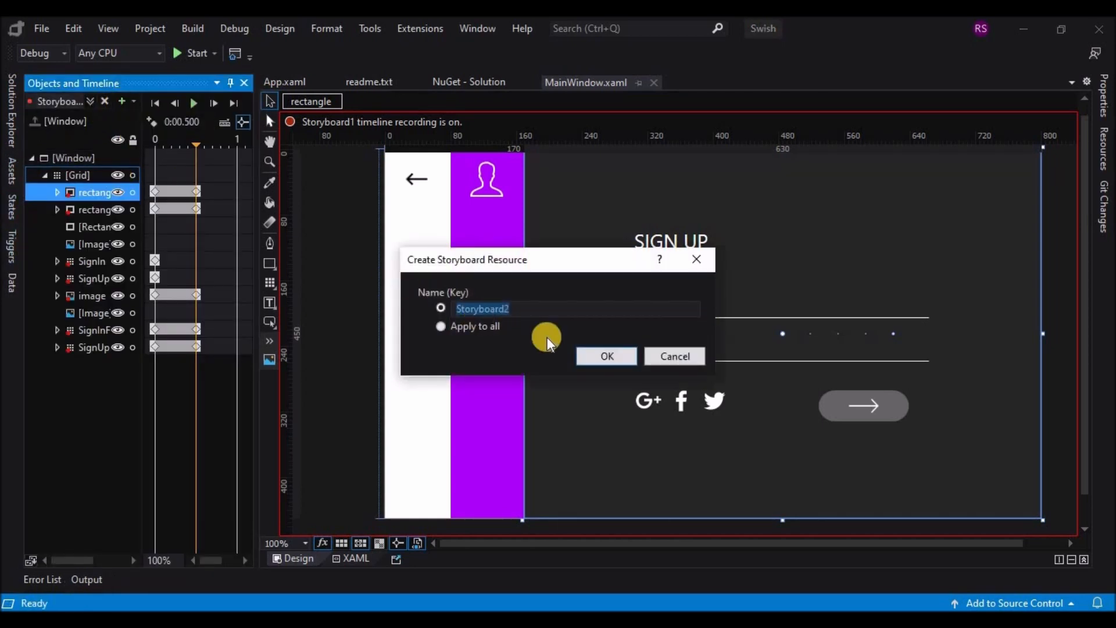
click(598, 356)
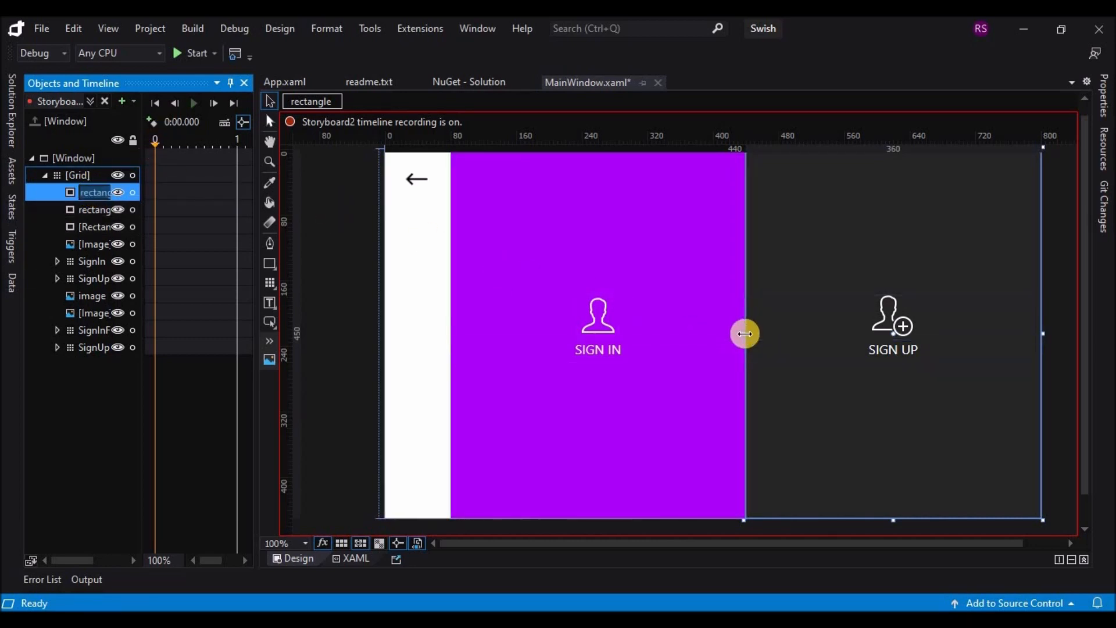
Set the visibility of the SignIn and SignUp grids to Hidden at 0 seconds in Storyboard2.
click(89, 262)
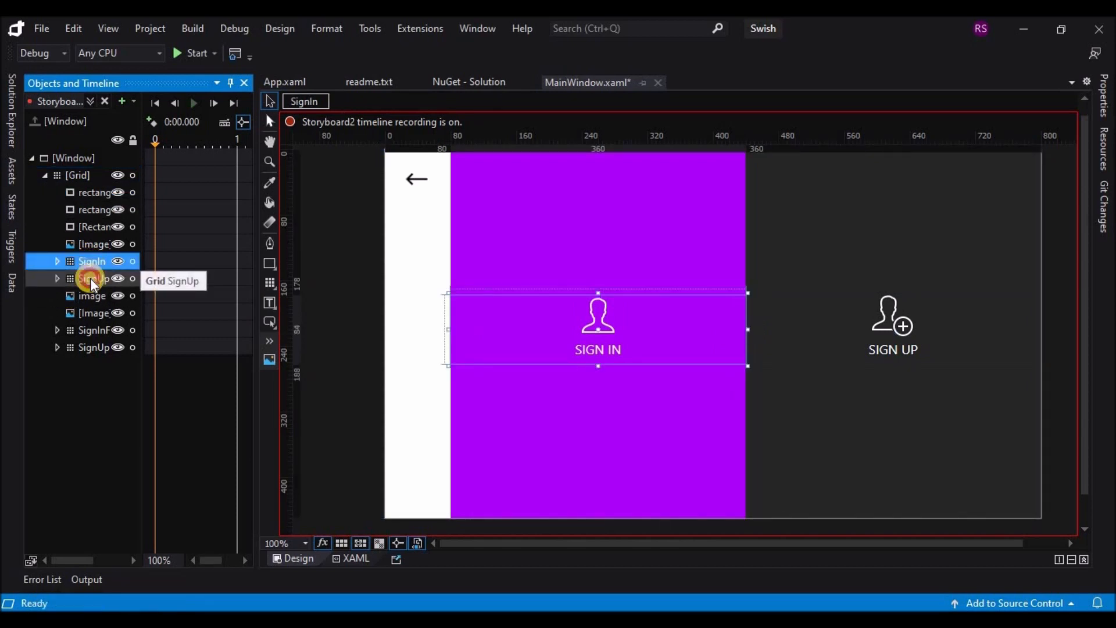
ctrl+click(89, 278)
click(1103, 96)
scroll(1082, 384, down, 5)
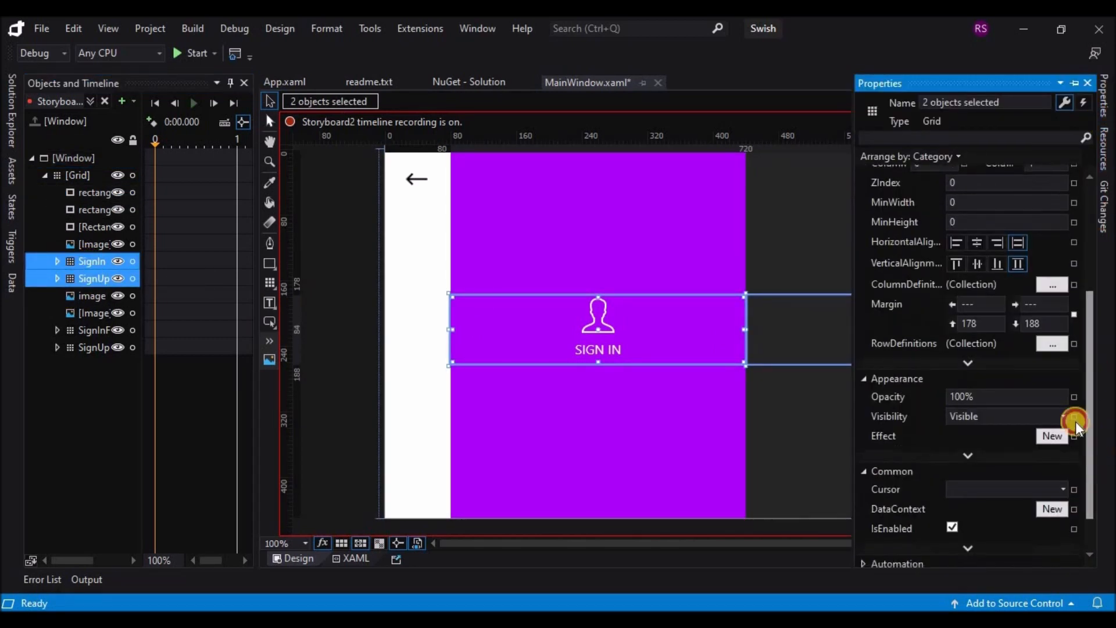
click(1075, 424)
click(991, 452)
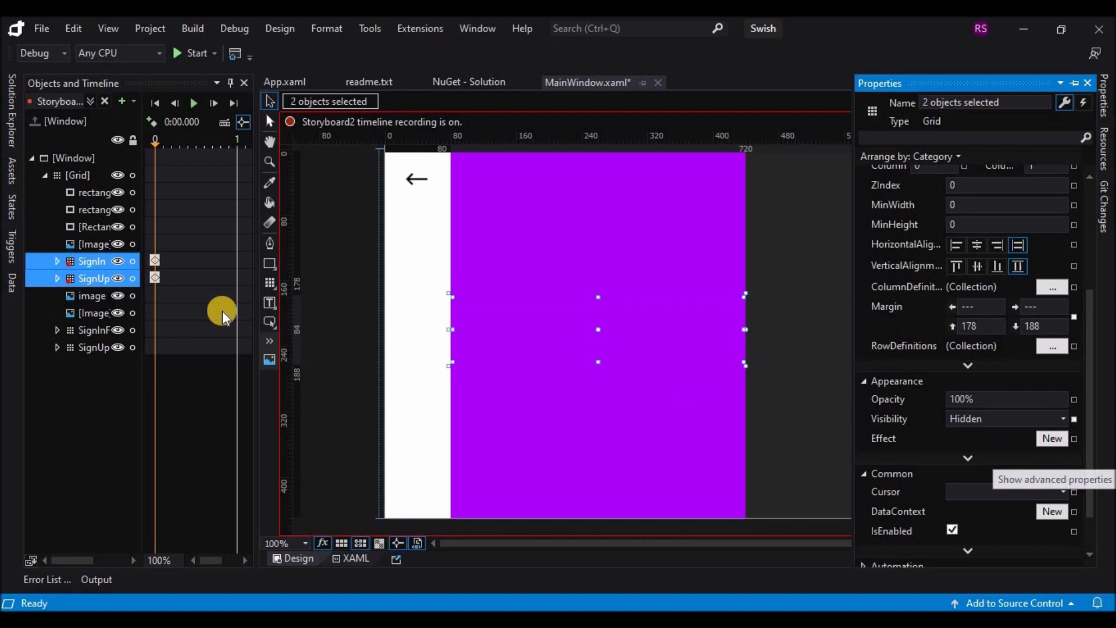
At 0 seconds, widen the dark rectangle leftward to about 630 px and narrow the purple rectangle to about 90 px.
click(92, 194)
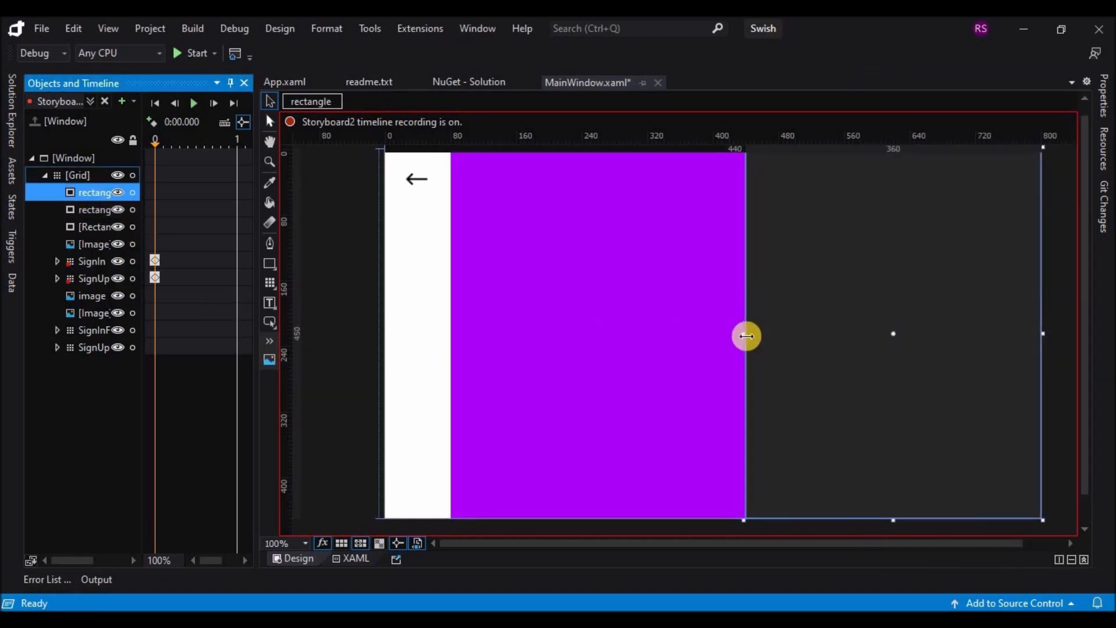
drag(743, 334, 522, 351)
click(471, 261)
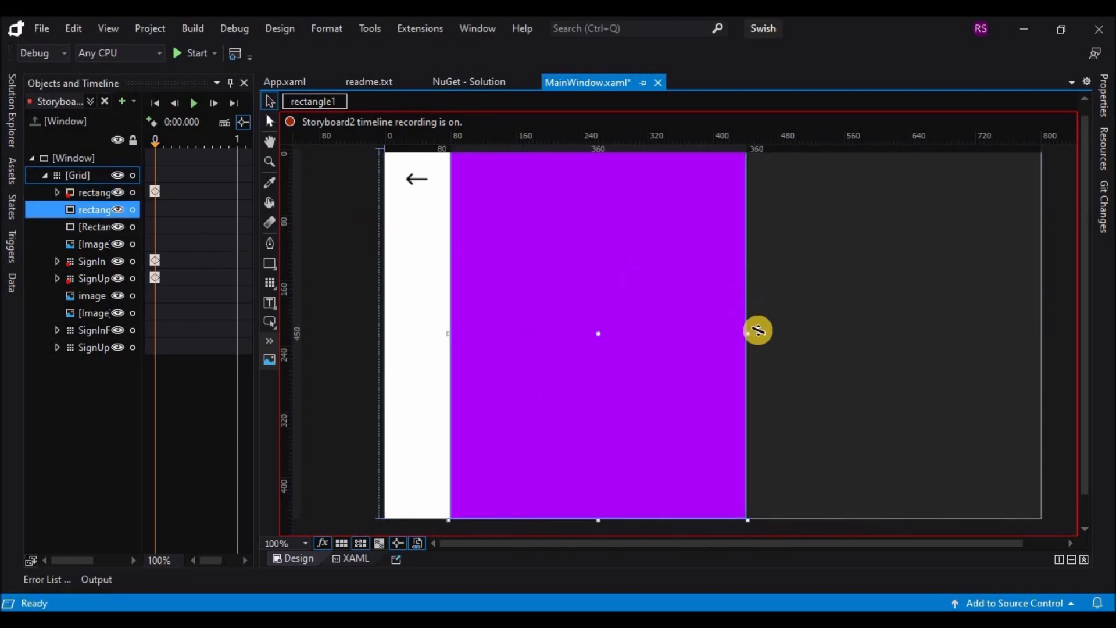
drag(750, 336, 530, 350)
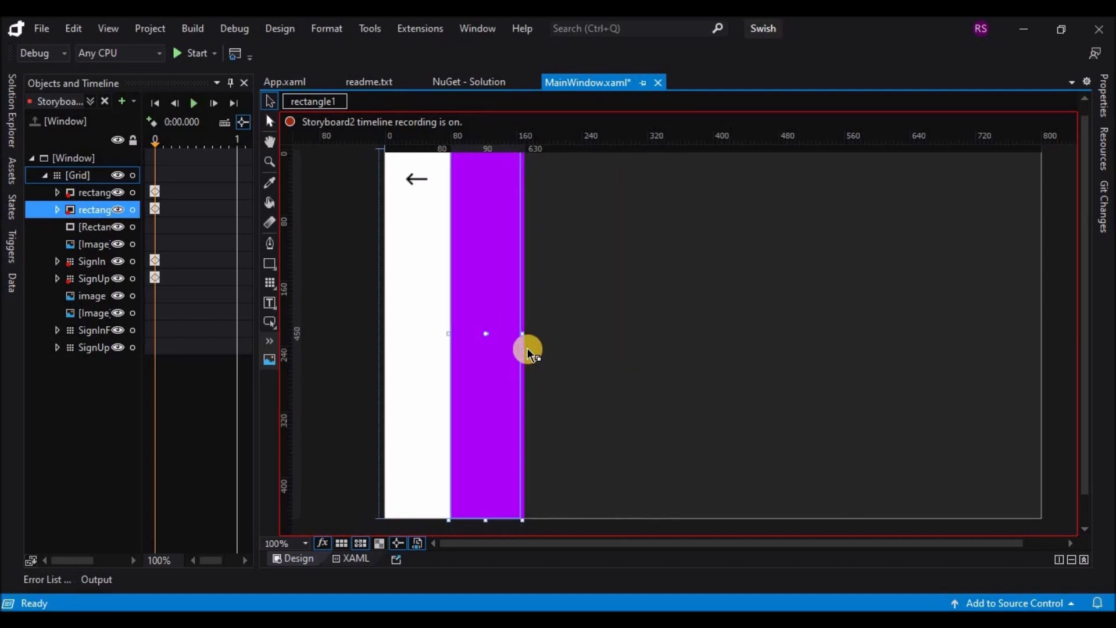
Set the sign-in user icon's visibility to Visible at 0 seconds.
click(99, 295)
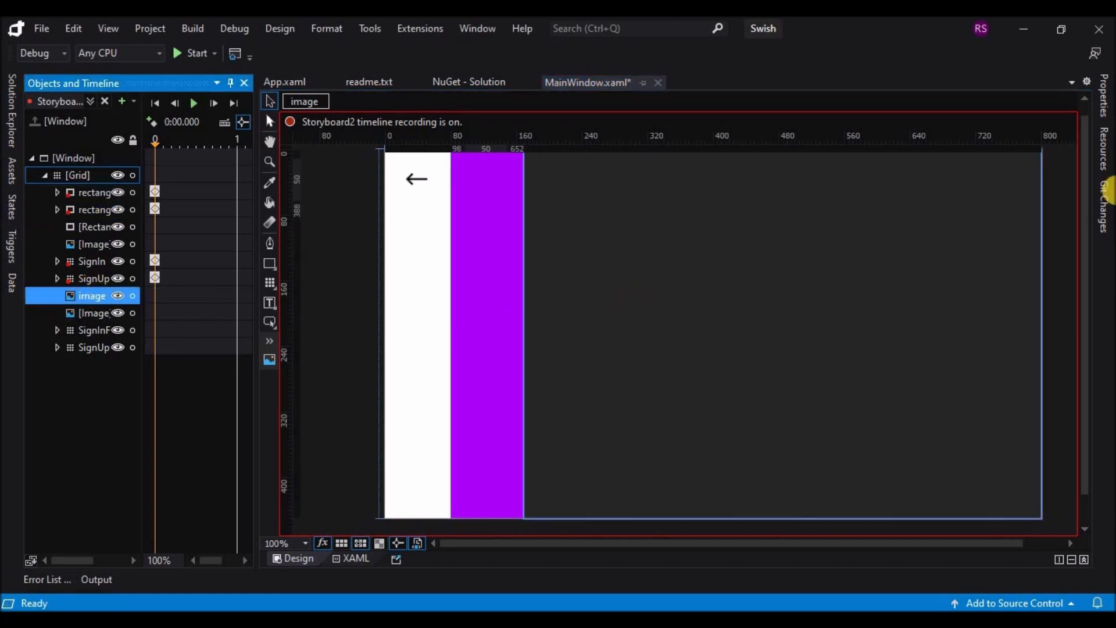
click(1105, 186)
click(1061, 518)
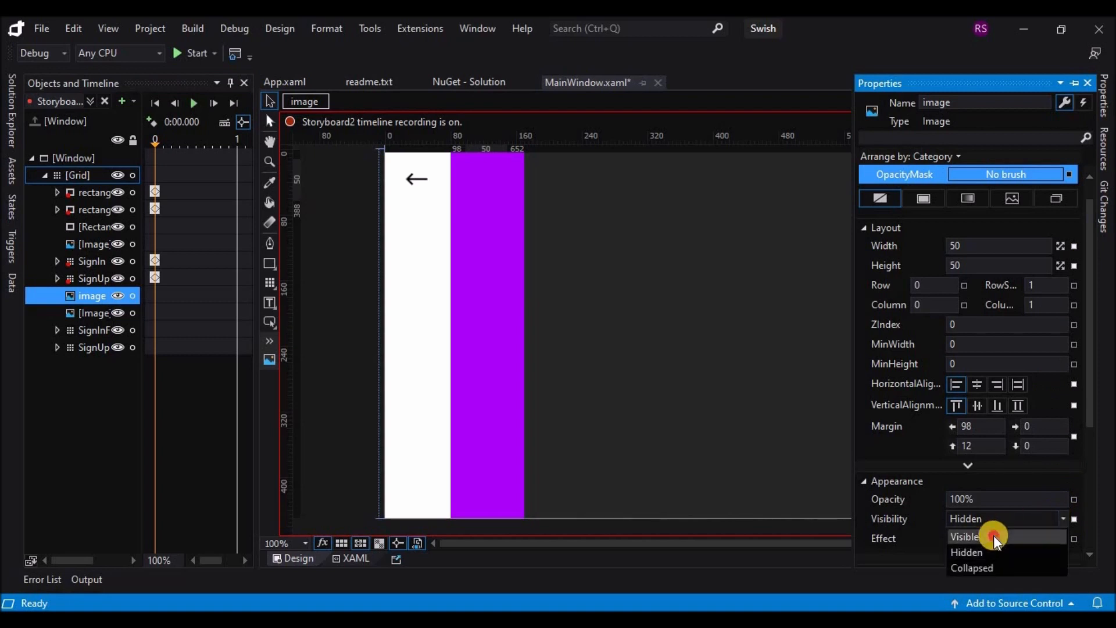
click(993, 536)
Set the SignUpForm grid's visibility to Visible at 0 seconds.
click(91, 347)
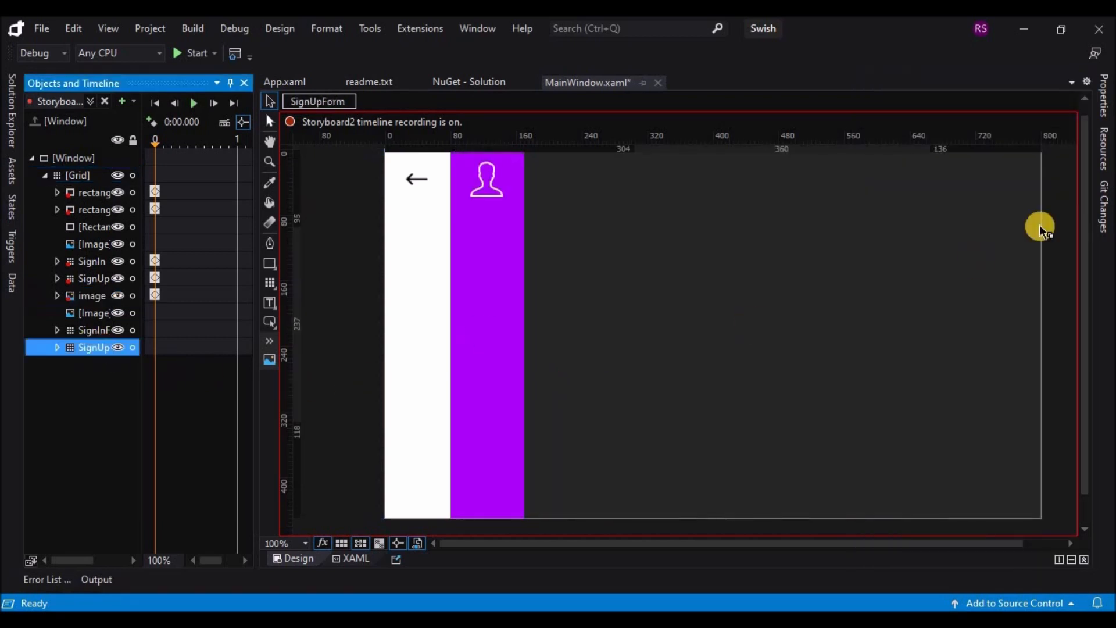
click(1102, 111)
scroll(1083, 407, down, 5)
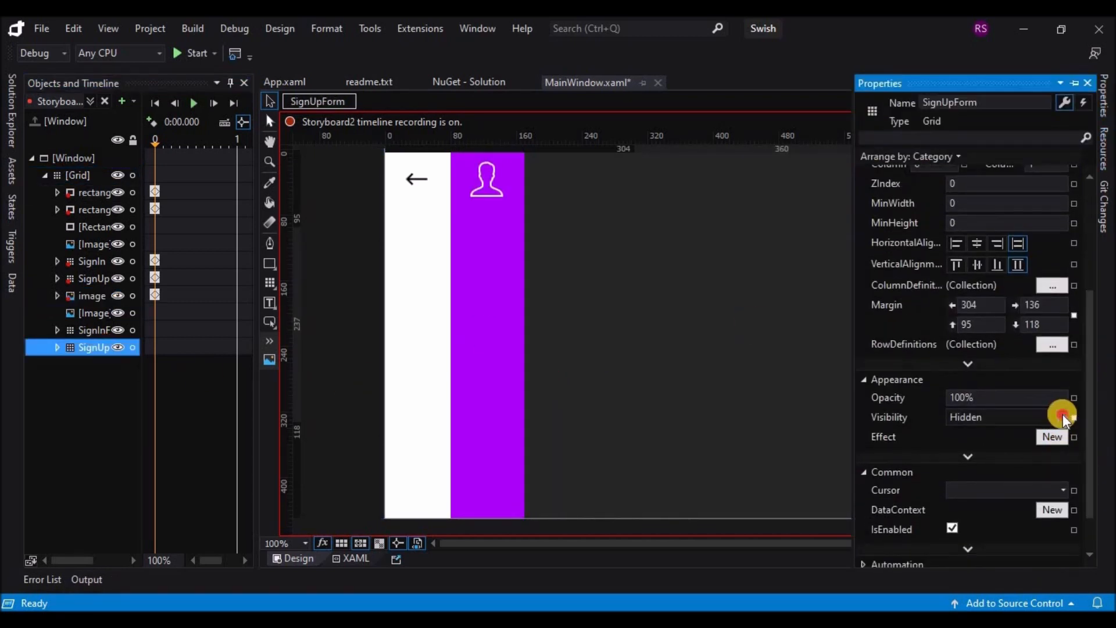
click(1063, 416)
click(1006, 437)
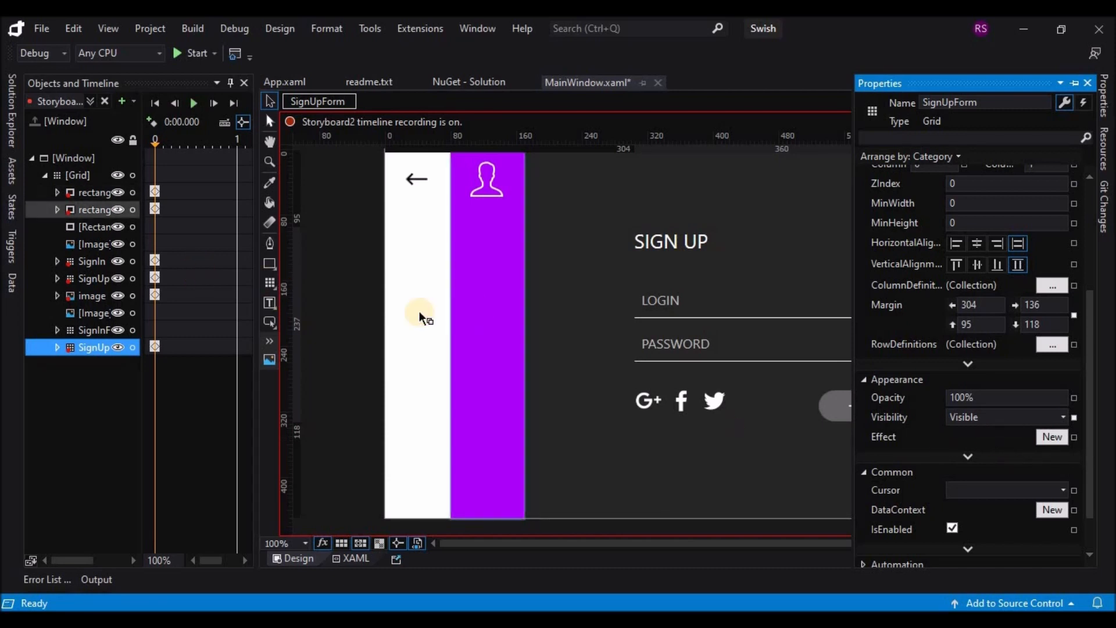
Widen the purple rectangle rightward to about 640 px at 0.5 seconds.
scroll(420, 314, up, 2)
click(197, 149)
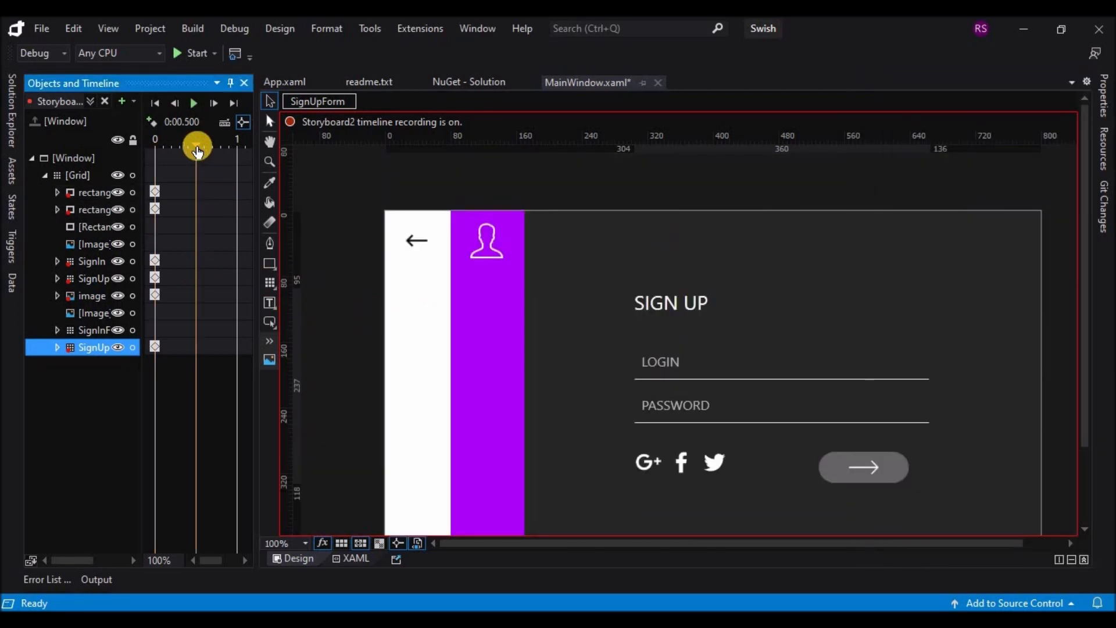
click(93, 192)
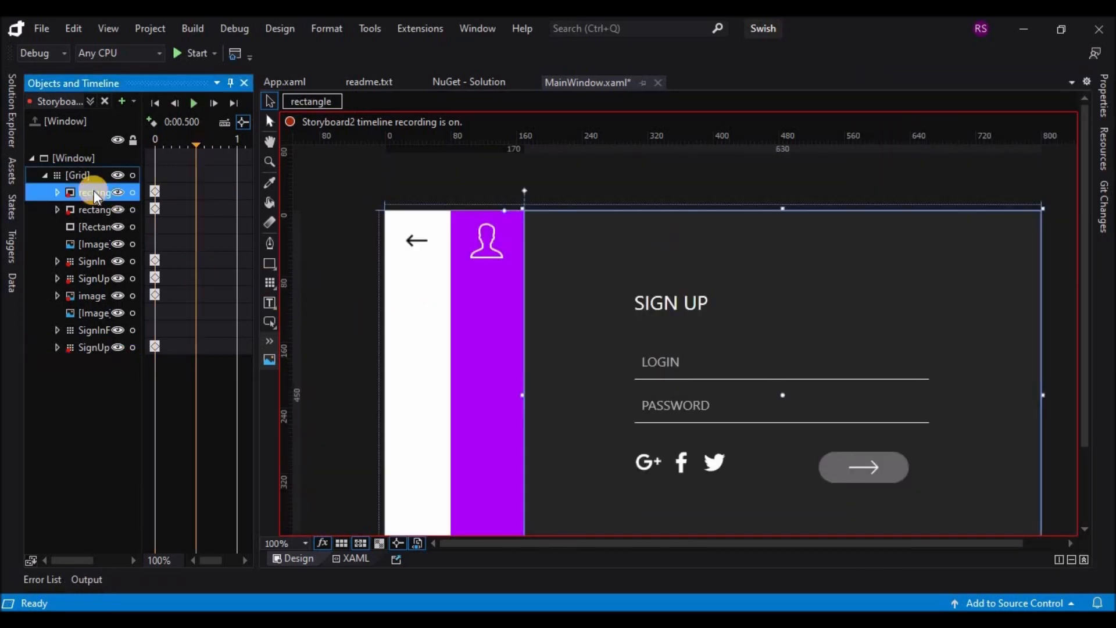
scroll(495, 331, down, 2)
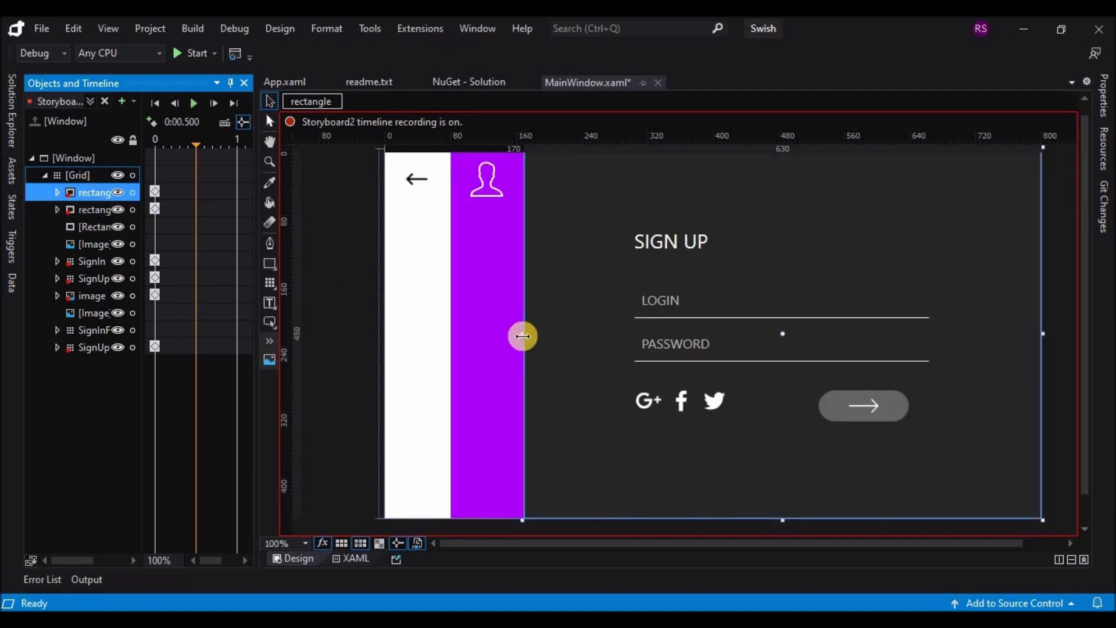
click(103, 211)
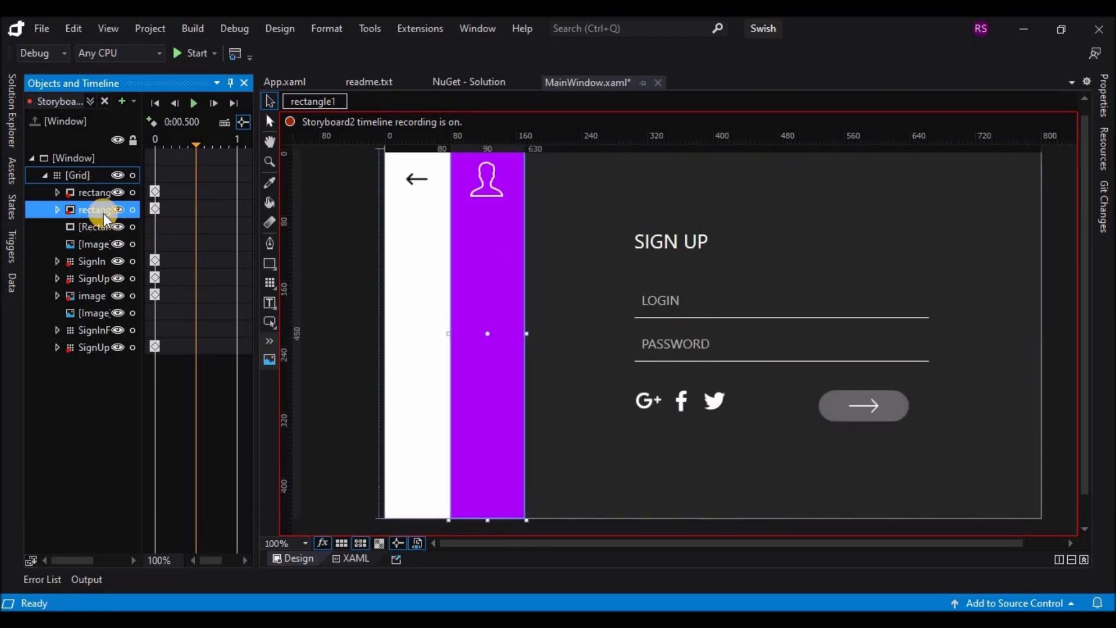
drag(528, 333, 976, 336)
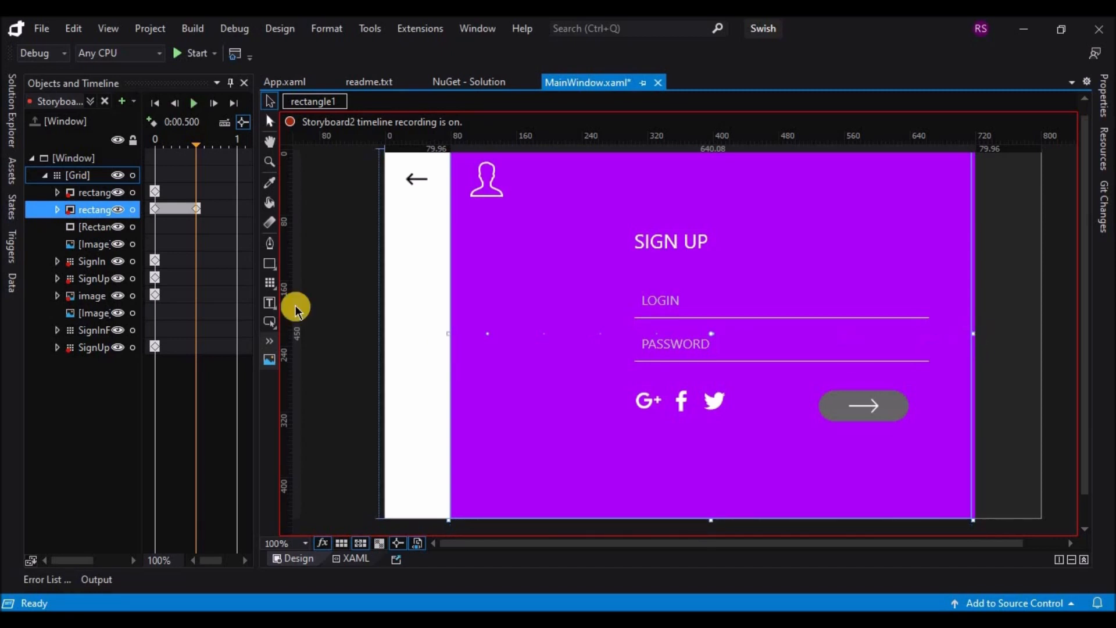
Narrow the dark rectangle from its left edge to about 80 px wide at 0.5 seconds.
click(71, 192)
scroll(954, 366, down, 4)
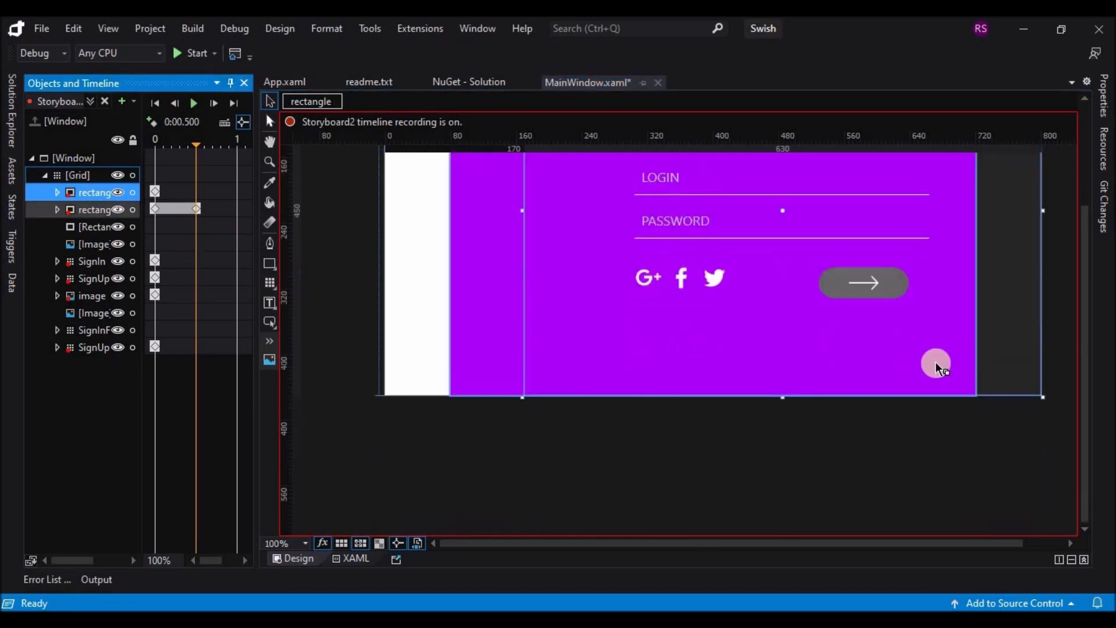
scroll(935, 364, up, 2)
drag(521, 272, 978, 275)
click(968, 289)
click(1001, 285)
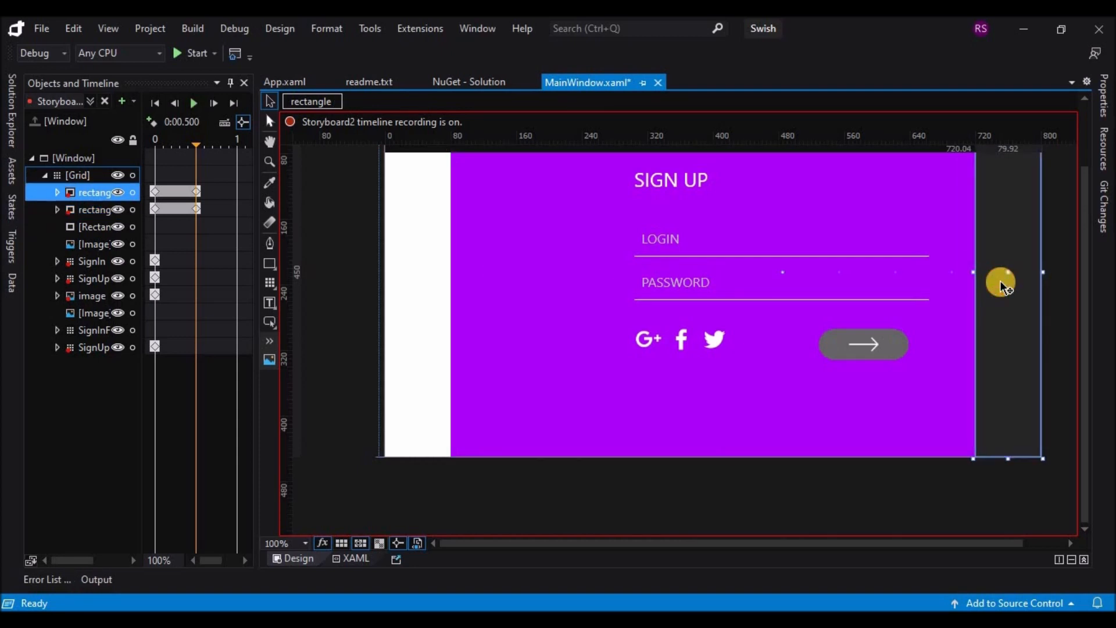
scroll(1001, 291, up, 2)
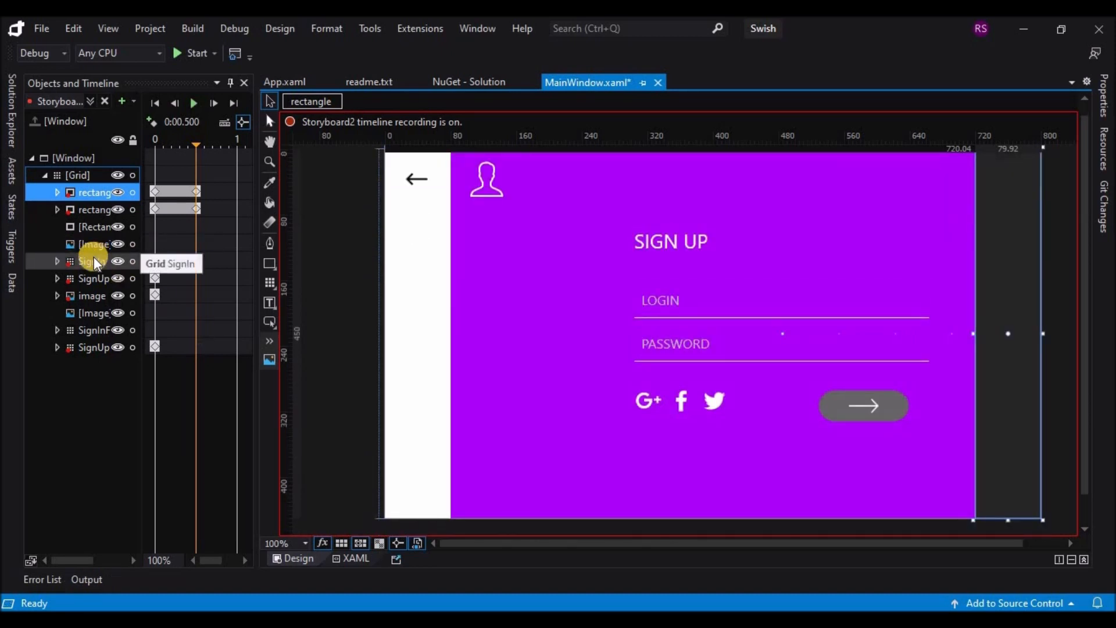
Set the sign-in user icon's visibility to Hidden at 0.5 seconds.
click(92, 263)
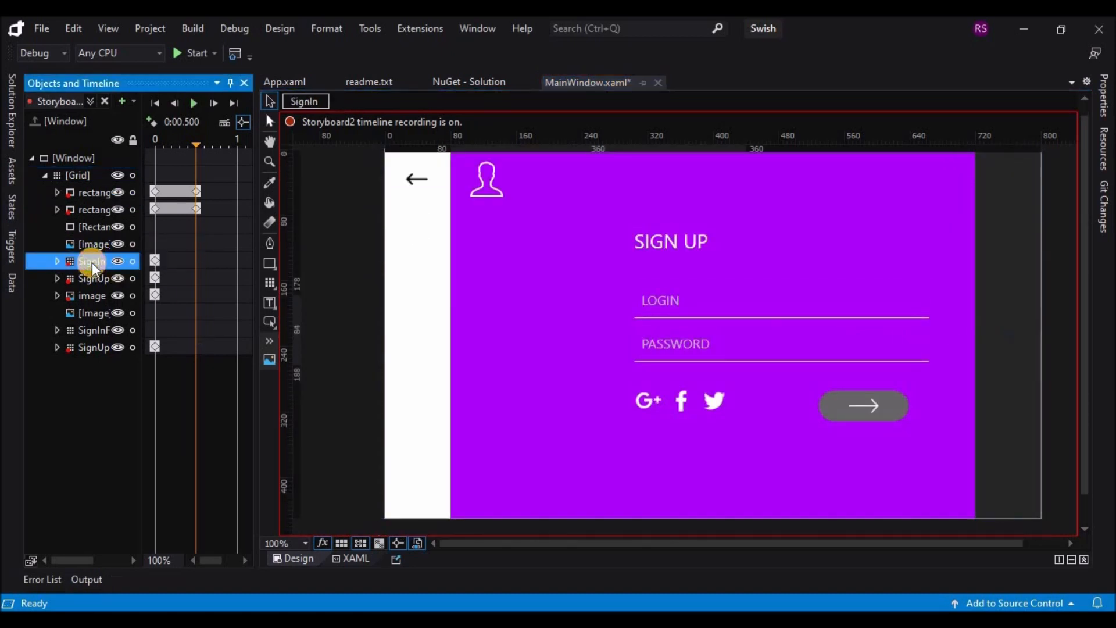
click(92, 298)
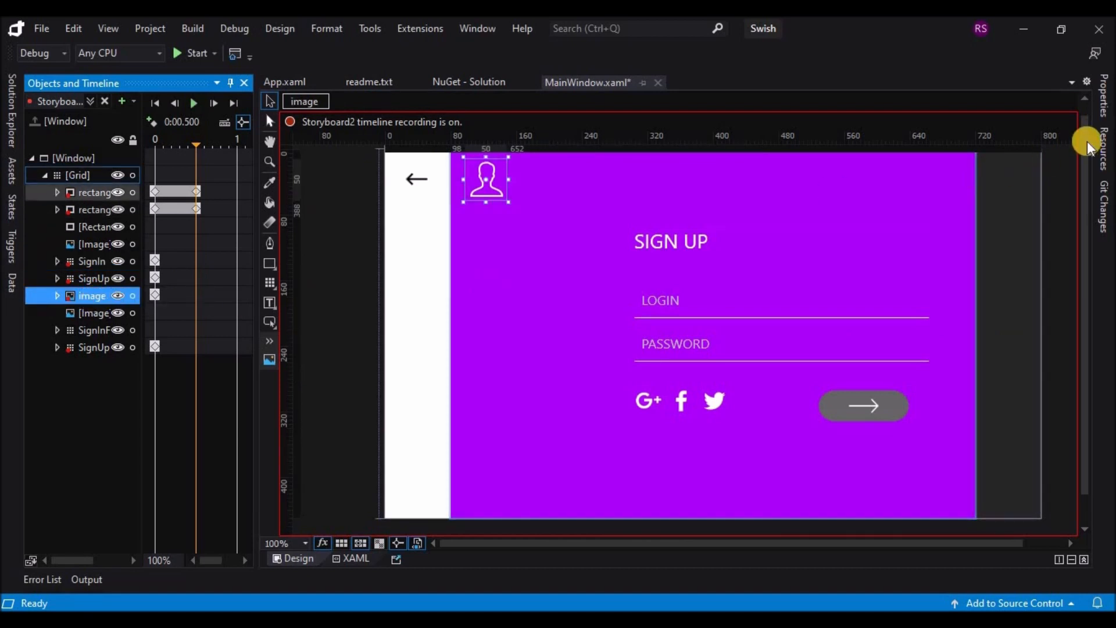
click(1108, 125)
scroll(1089, 276, down, 1)
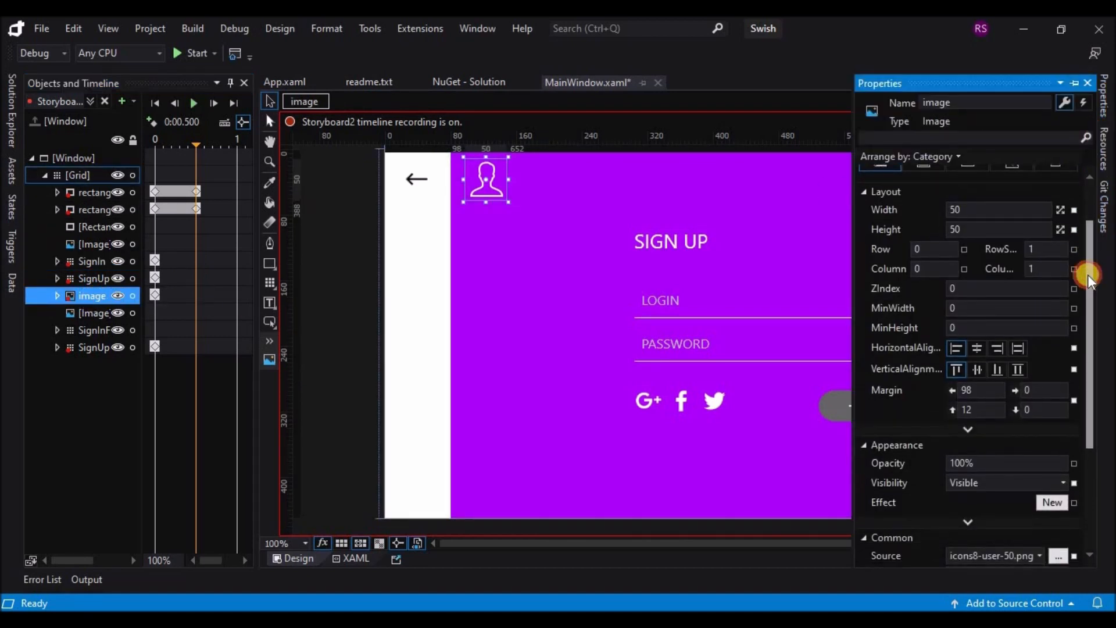
click(155, 232)
click(1106, 105)
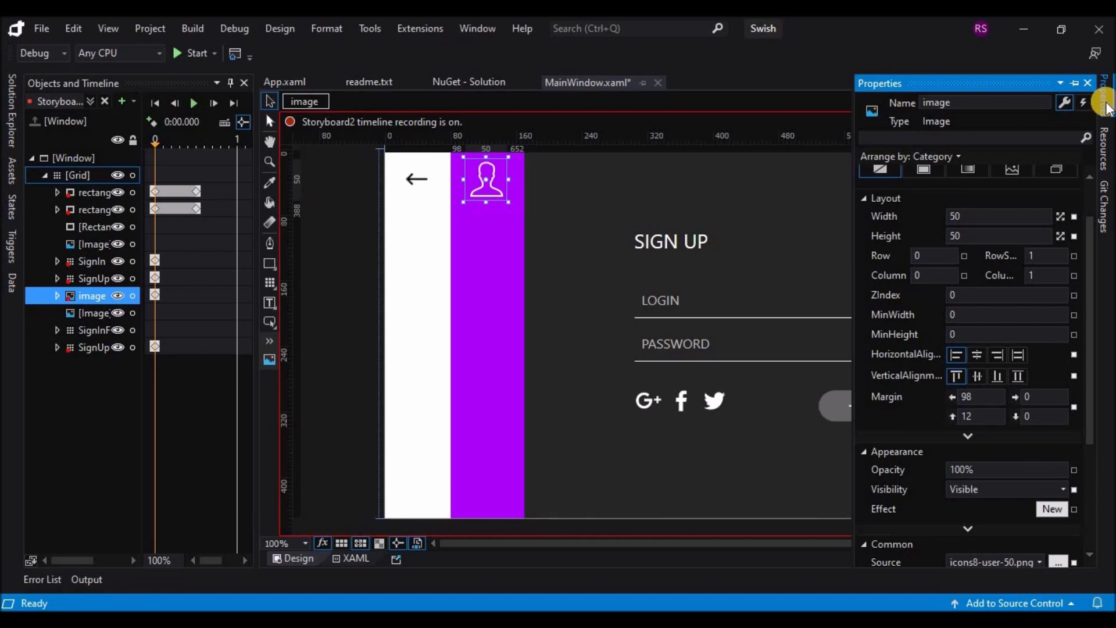
click(196, 236)
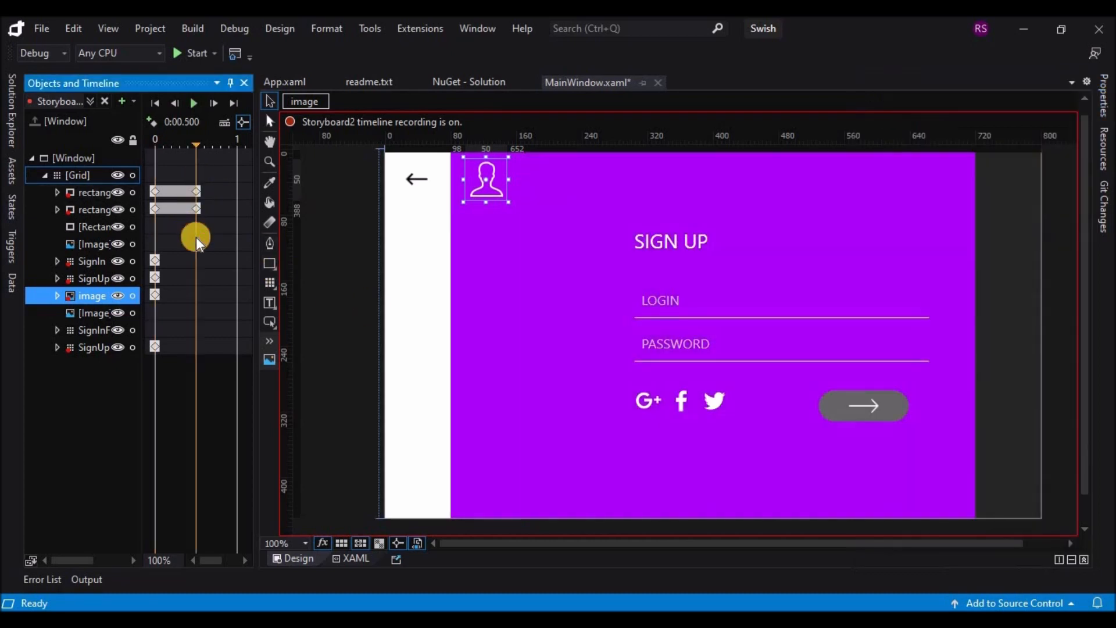
click(1104, 104)
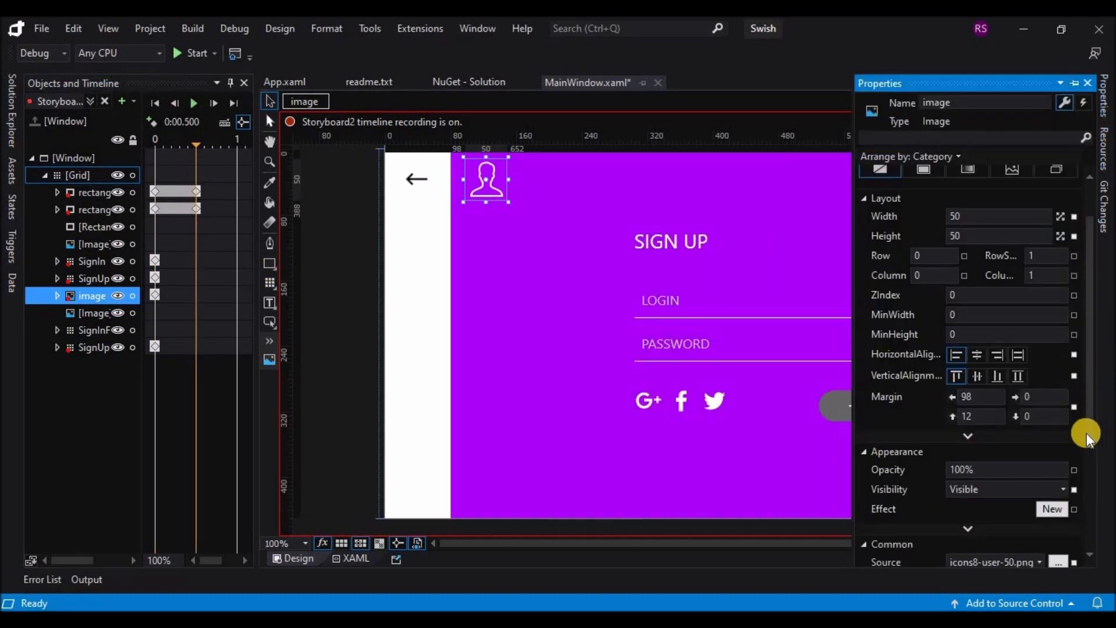
click(1058, 491)
click(1000, 519)
Set the add-user icon's visibility to Visible at 0.5 seconds.
click(102, 314)
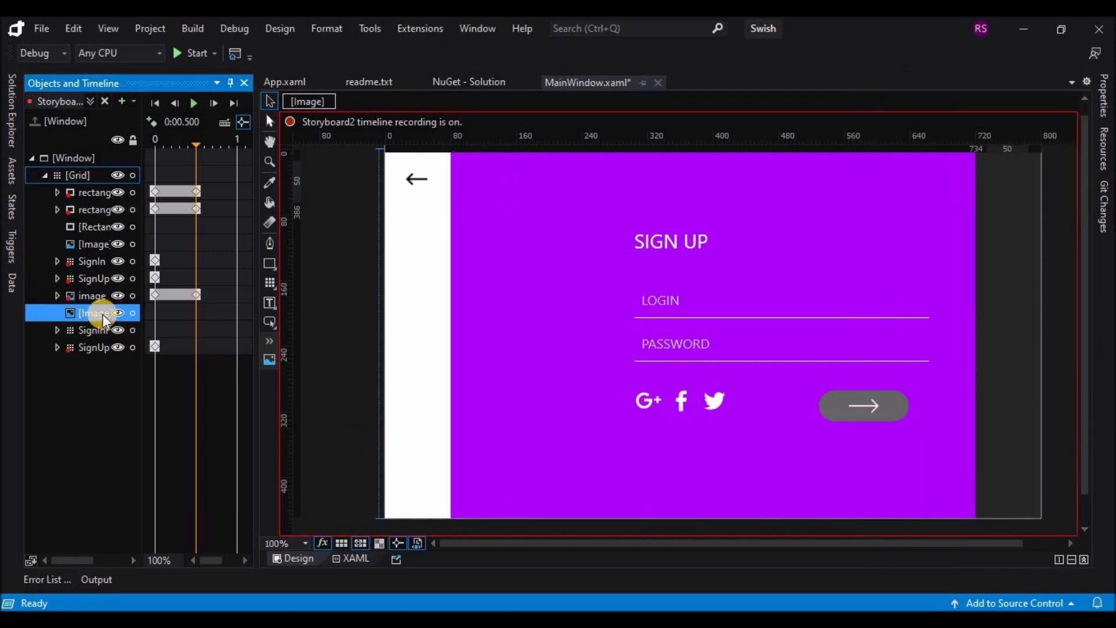
click(1091, 168)
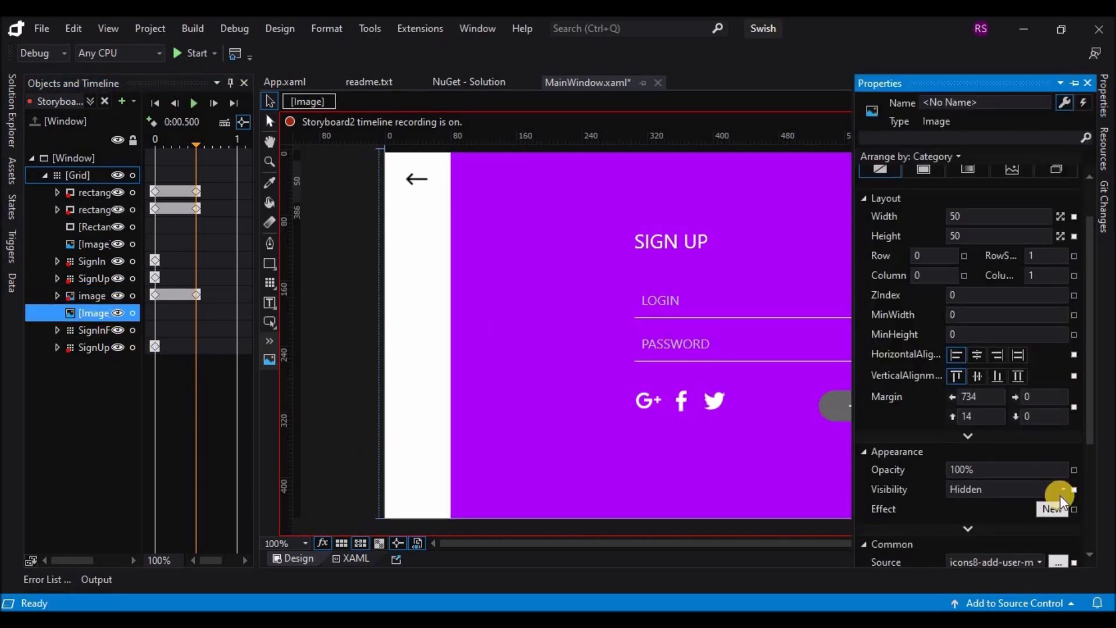
click(1058, 490)
click(993, 505)
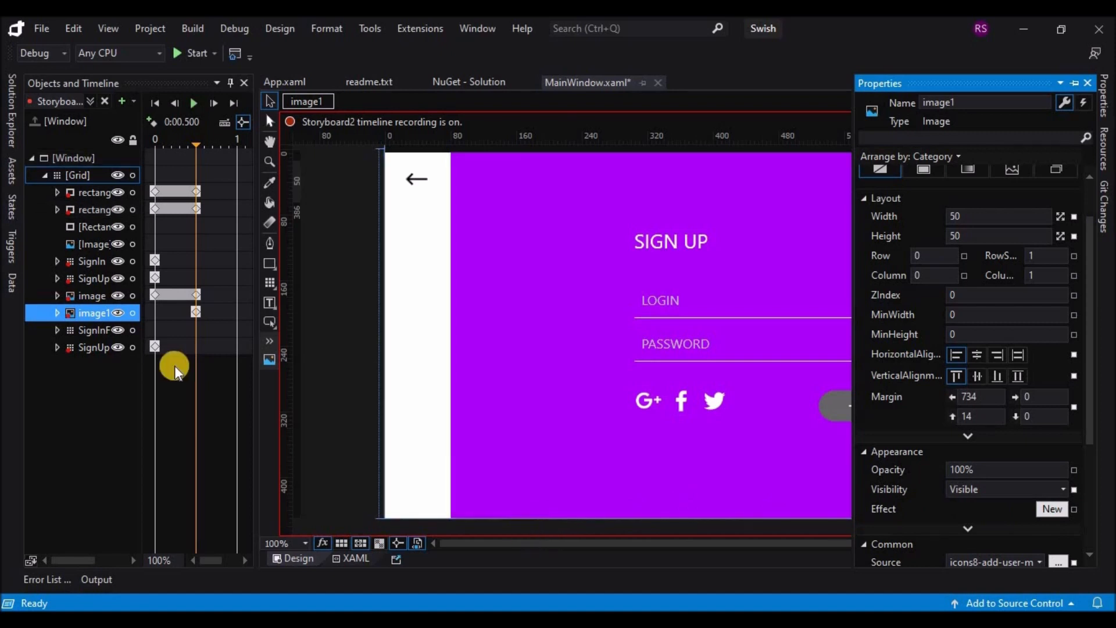
Set the SignInForm grid's visibility to Visible at 0.5 seconds.
click(90, 329)
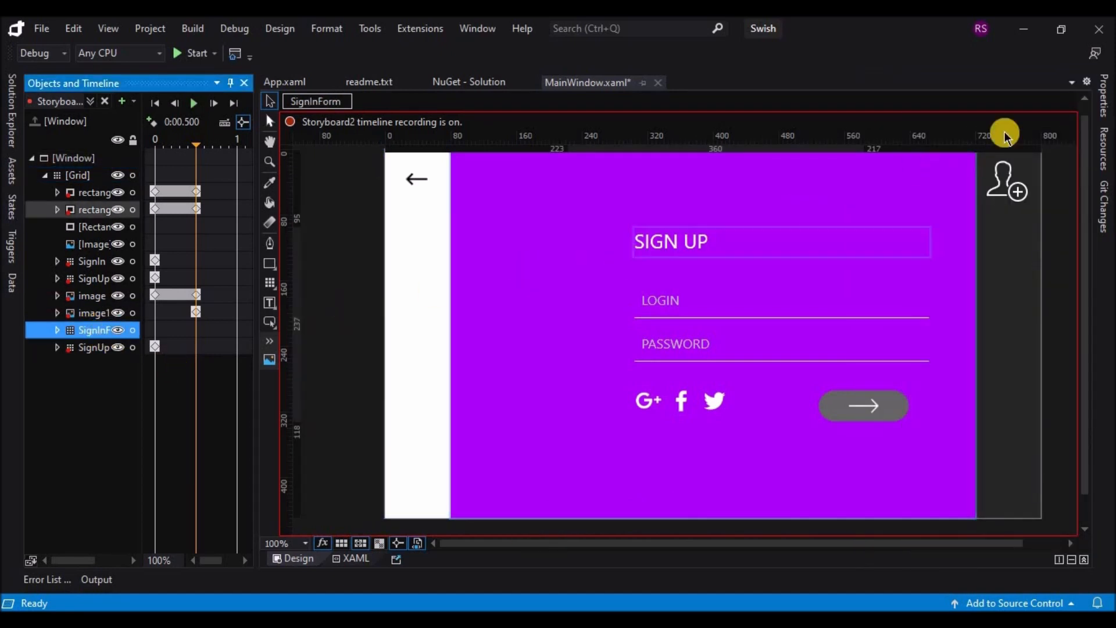
click(1102, 110)
drag(1091, 356, 1066, 420)
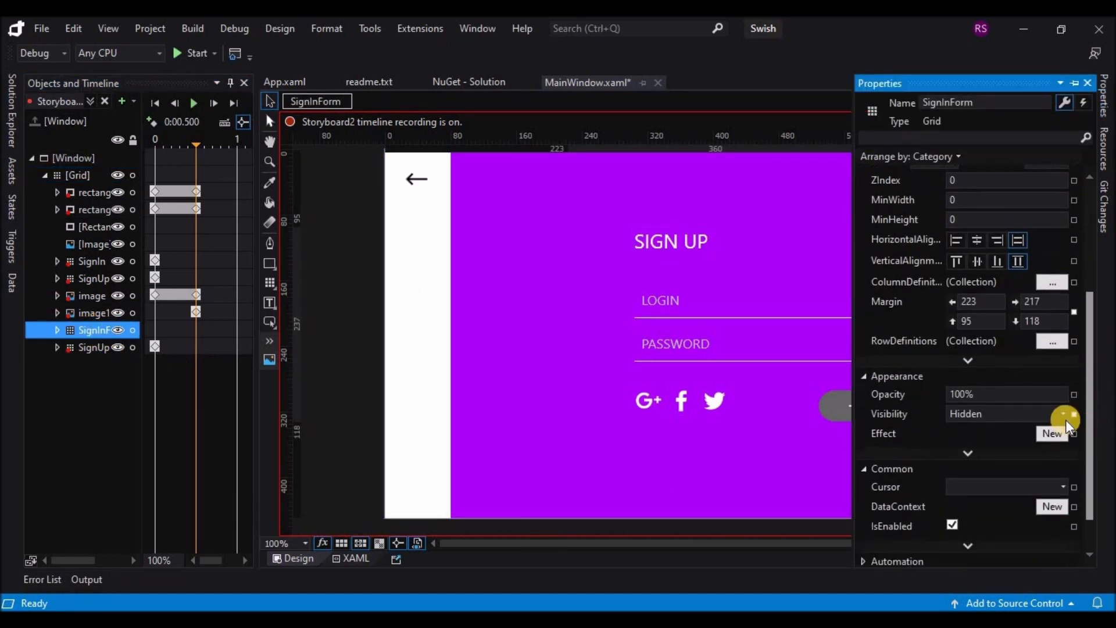
click(1066, 418)
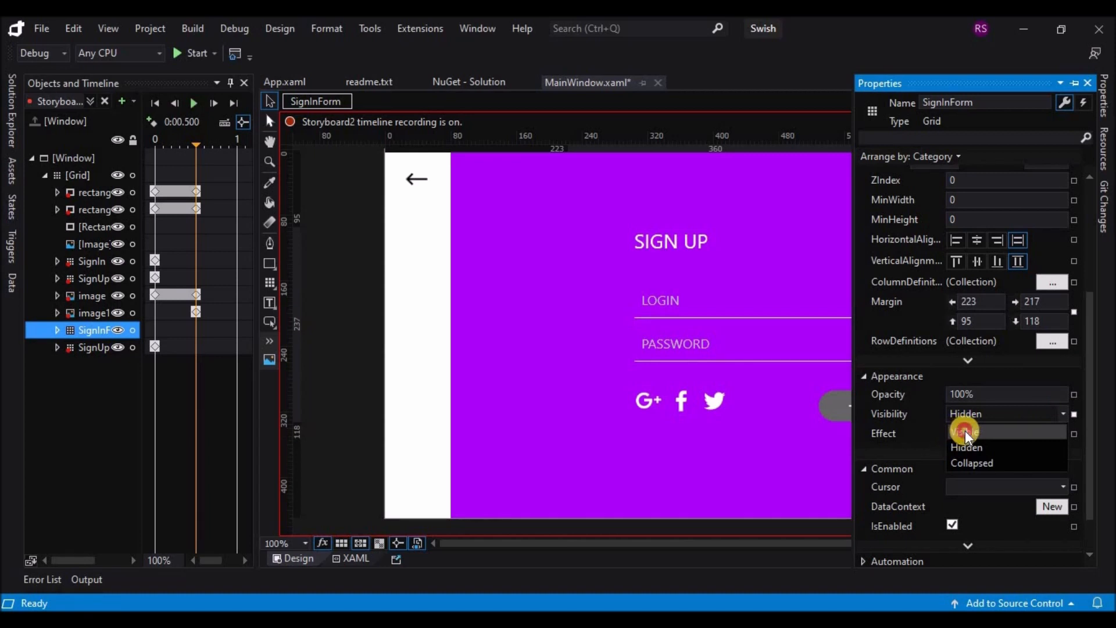
click(966, 432)
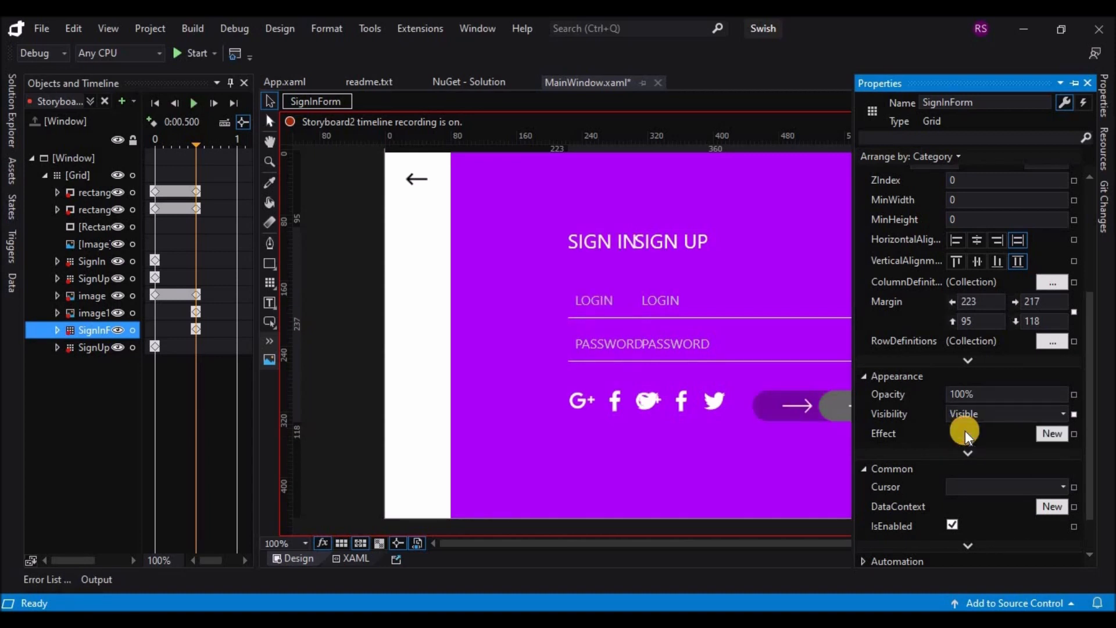
Set the SignUpForm grid's visibility to Hidden at 0.5 seconds and clear the selection.
click(106, 348)
click(1053, 413)
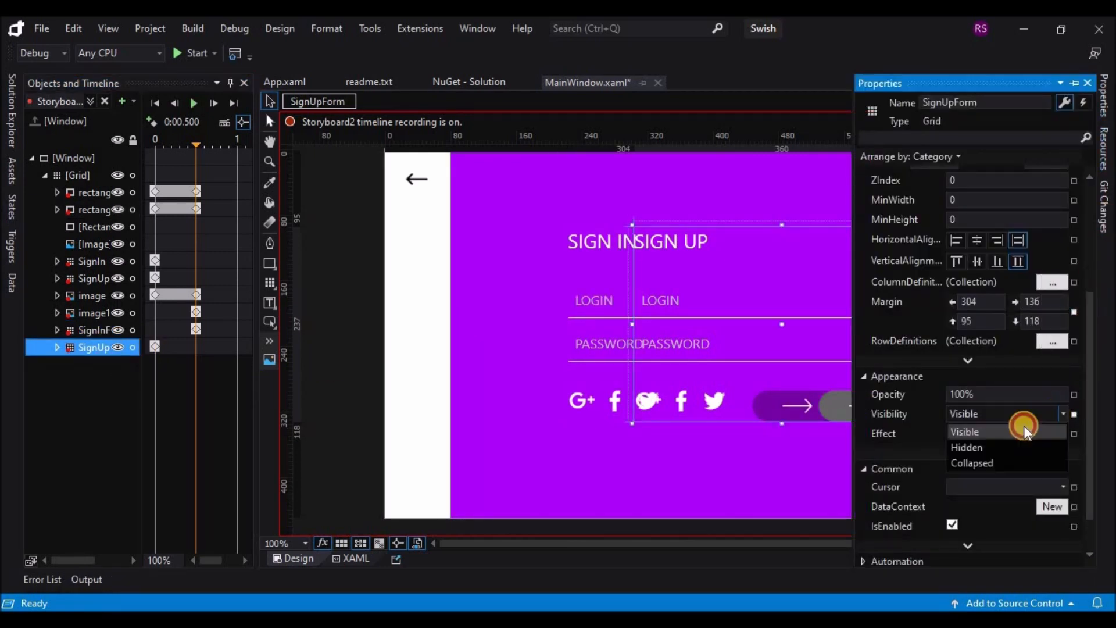
click(992, 446)
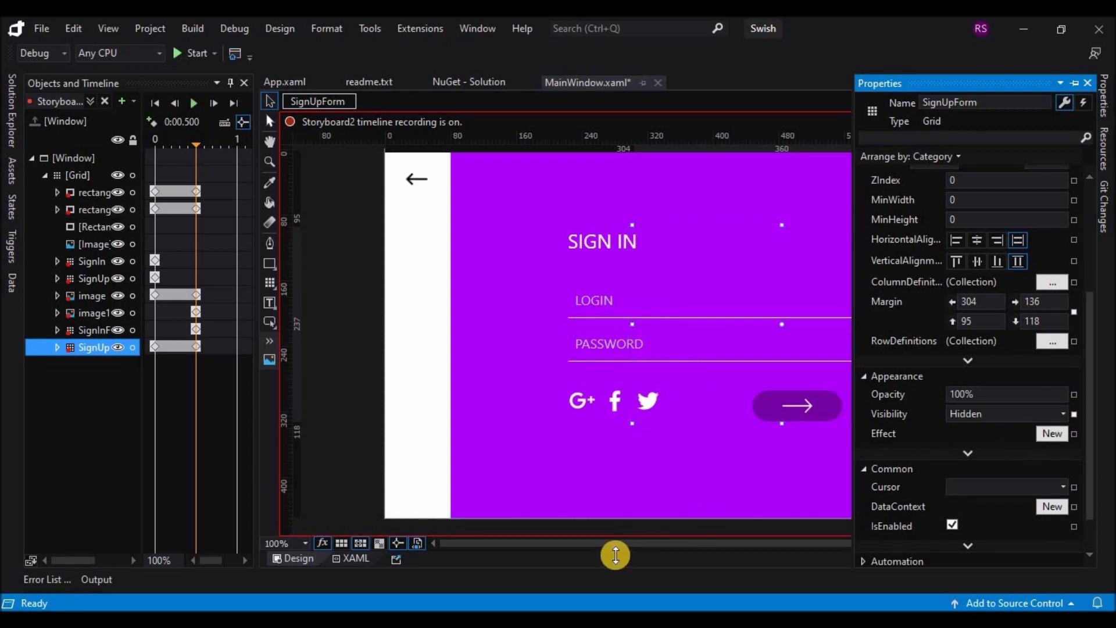
click(336, 351)
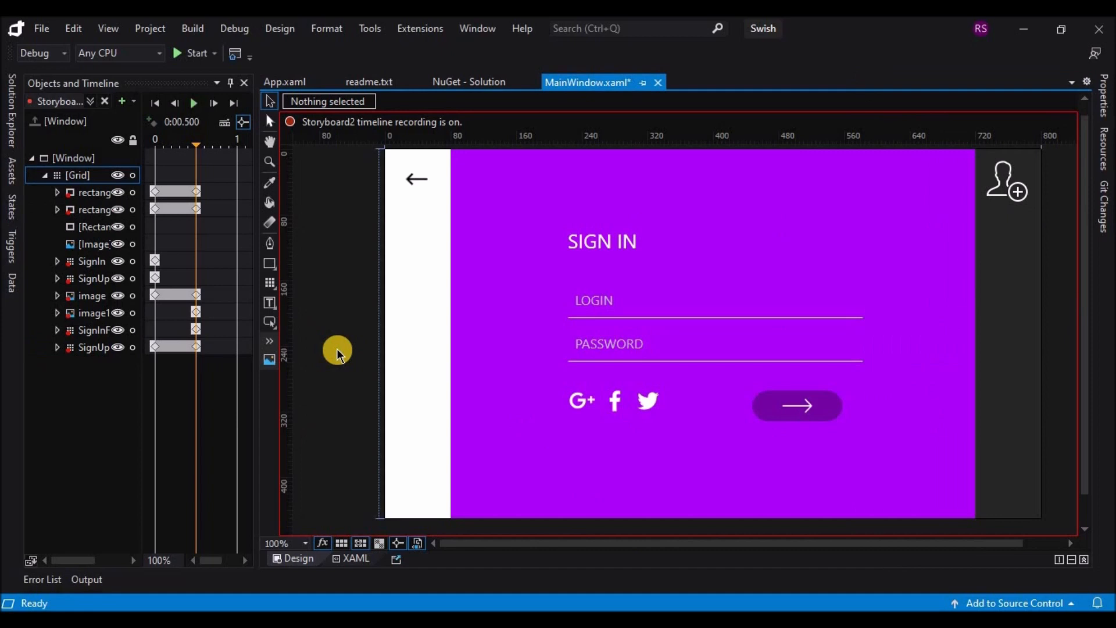
Play Storyboard2 and check the SignInForm and SignUpForm grids' keyframes against the animation.
click(193, 103)
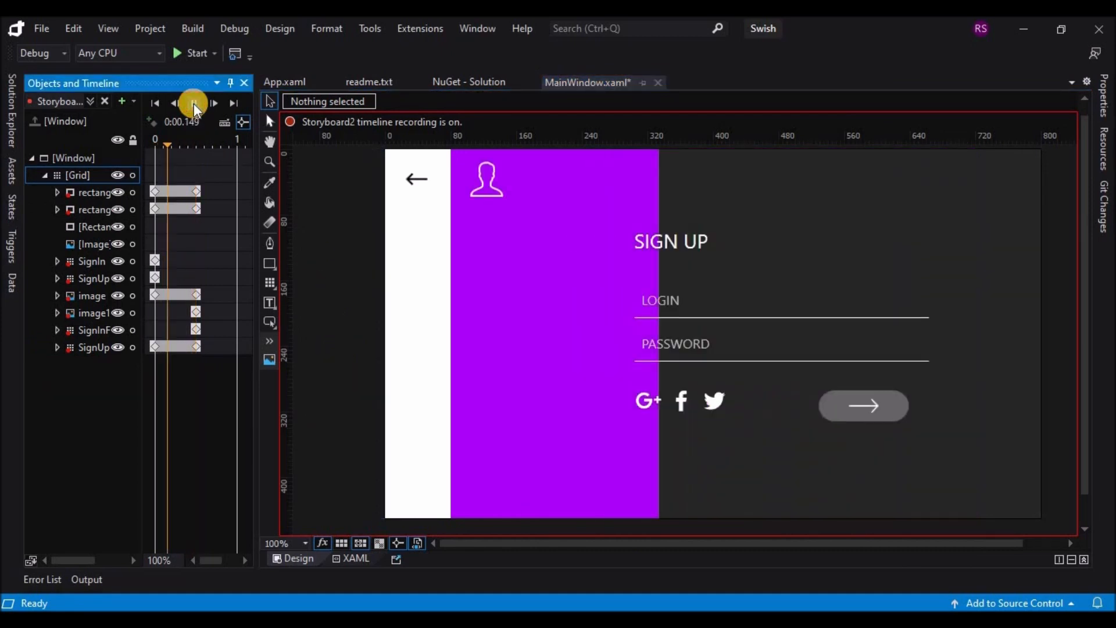
click(96, 329)
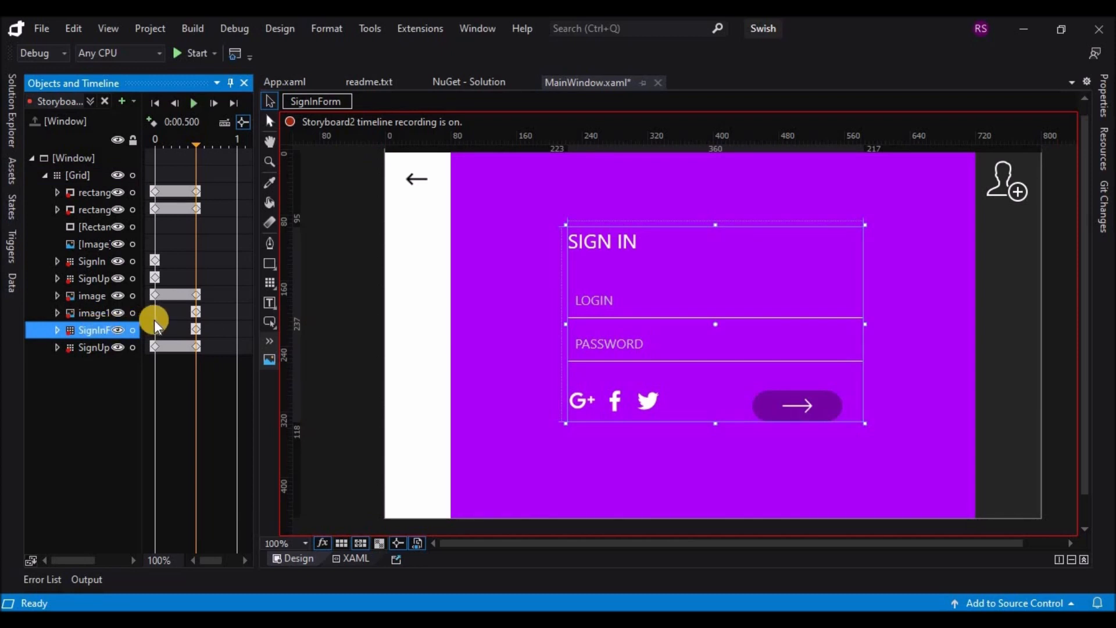
click(102, 347)
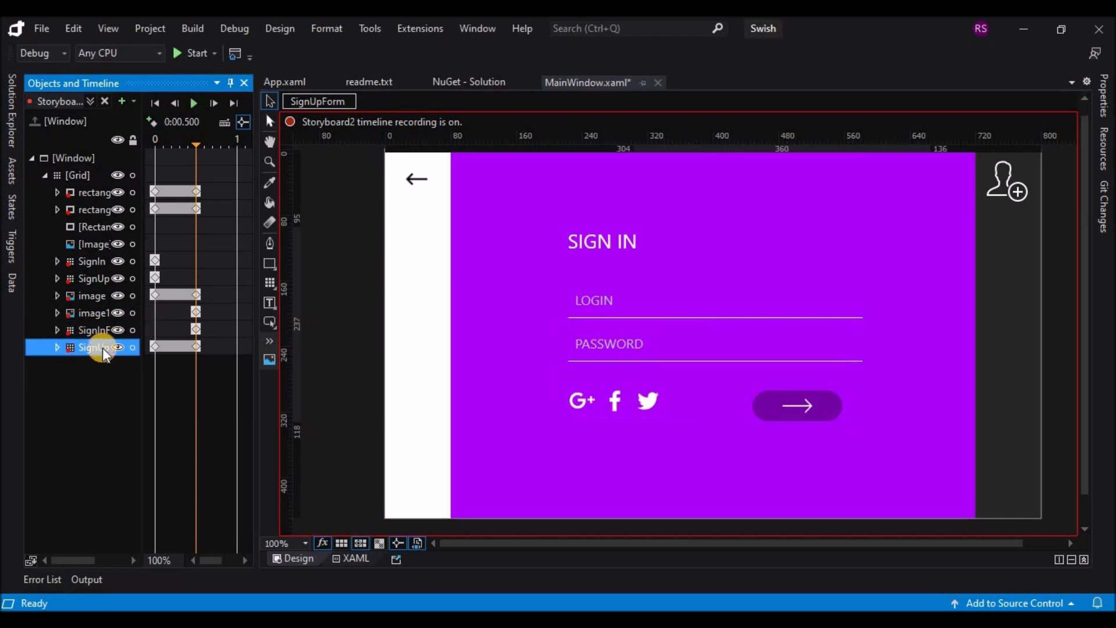
drag(195, 144, 147, 152)
click(193, 104)
Move the SignUpForm grid's end keyframe in Storyboard2 from the half-second mark to 0.1 seconds.
drag(196, 144, 164, 146)
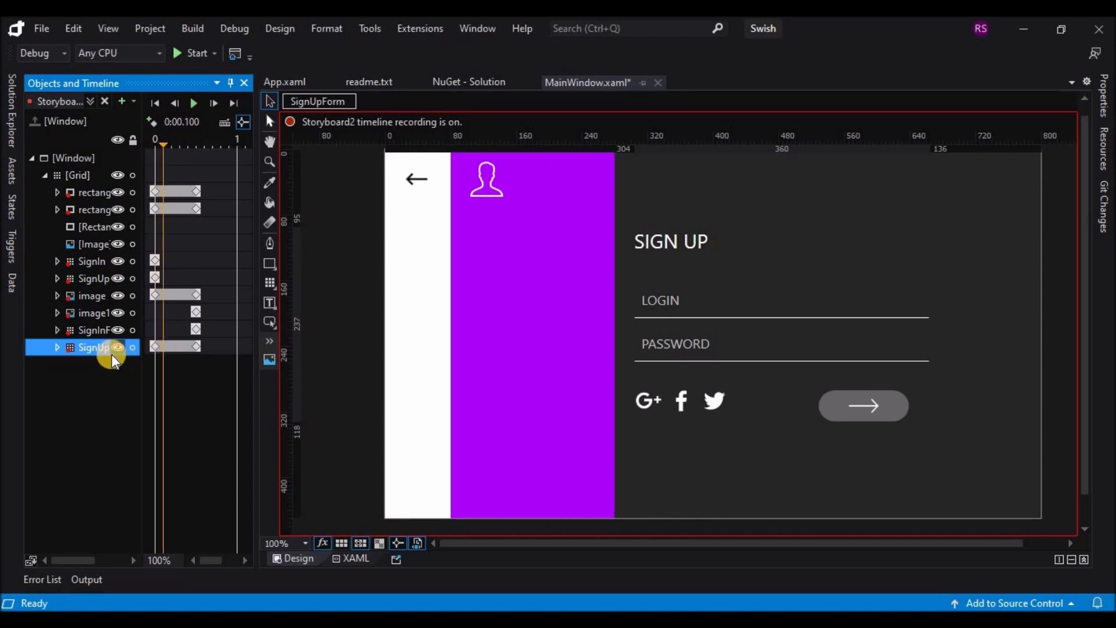
click(1107, 113)
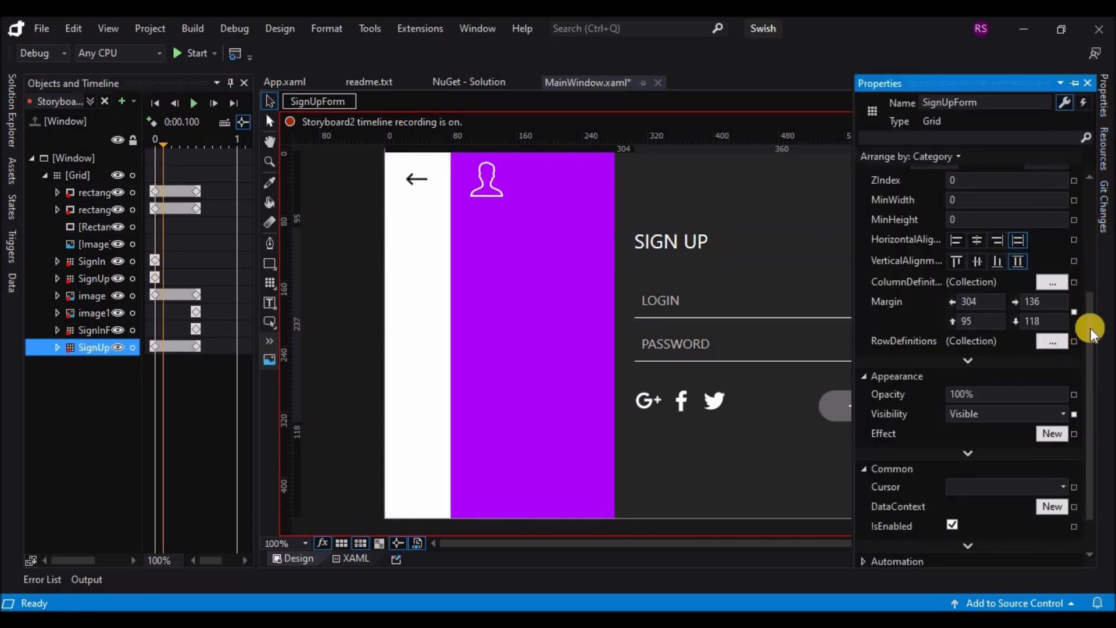
scroll(1090, 406, down, 1)
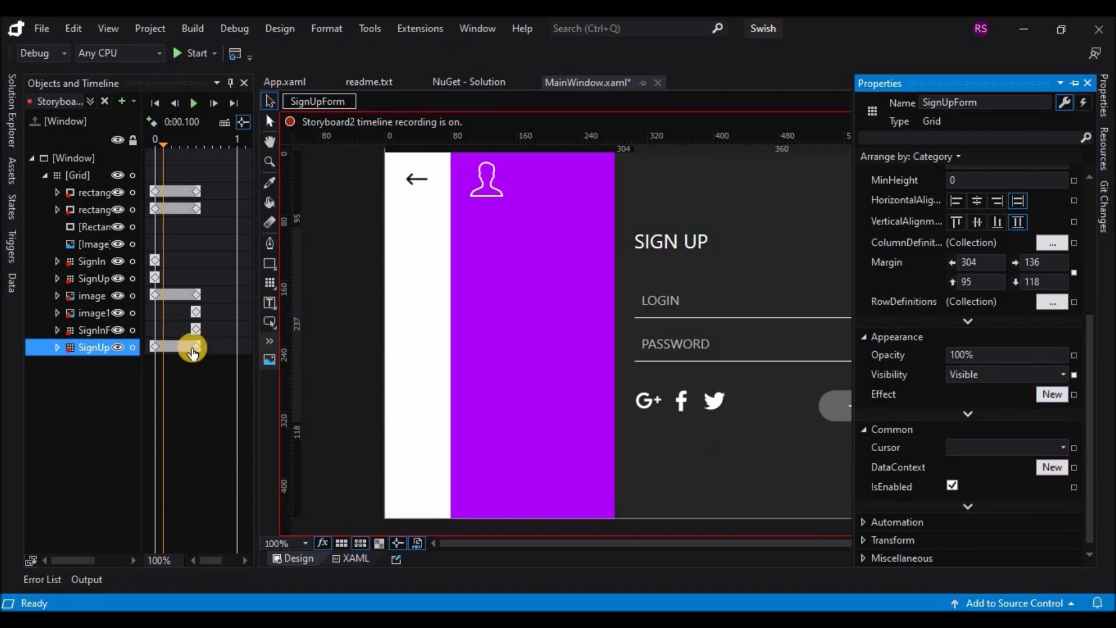
click(194, 346)
drag(164, 351, 164, 348)
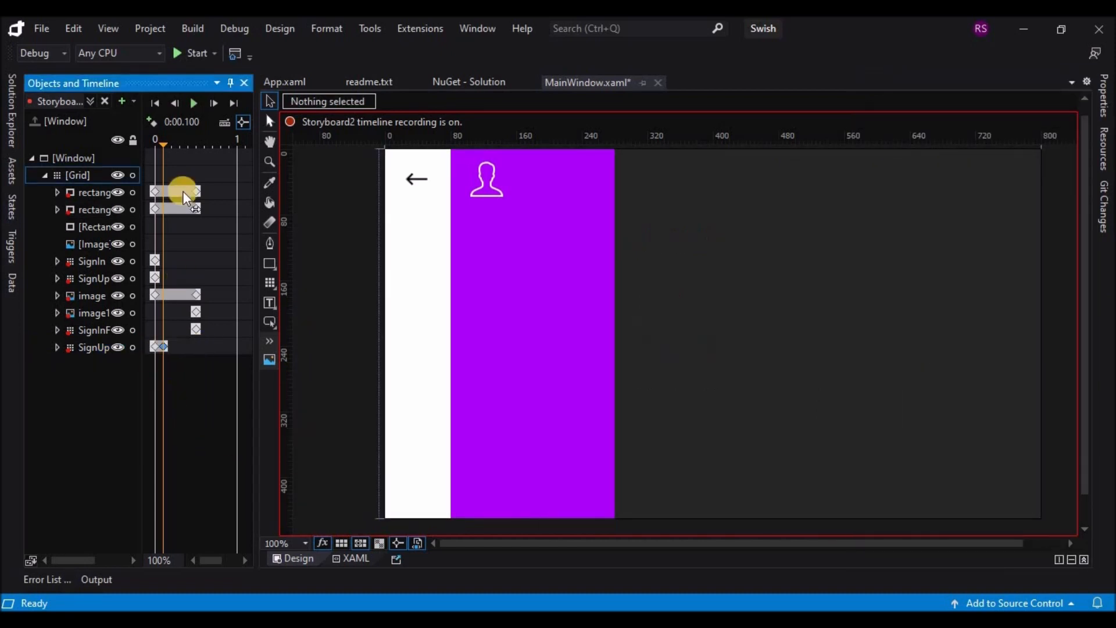
Move the sign-in user icon's end keyframe to 0.1 seconds and replay Storyboard2 to check the timing.
click(192, 104)
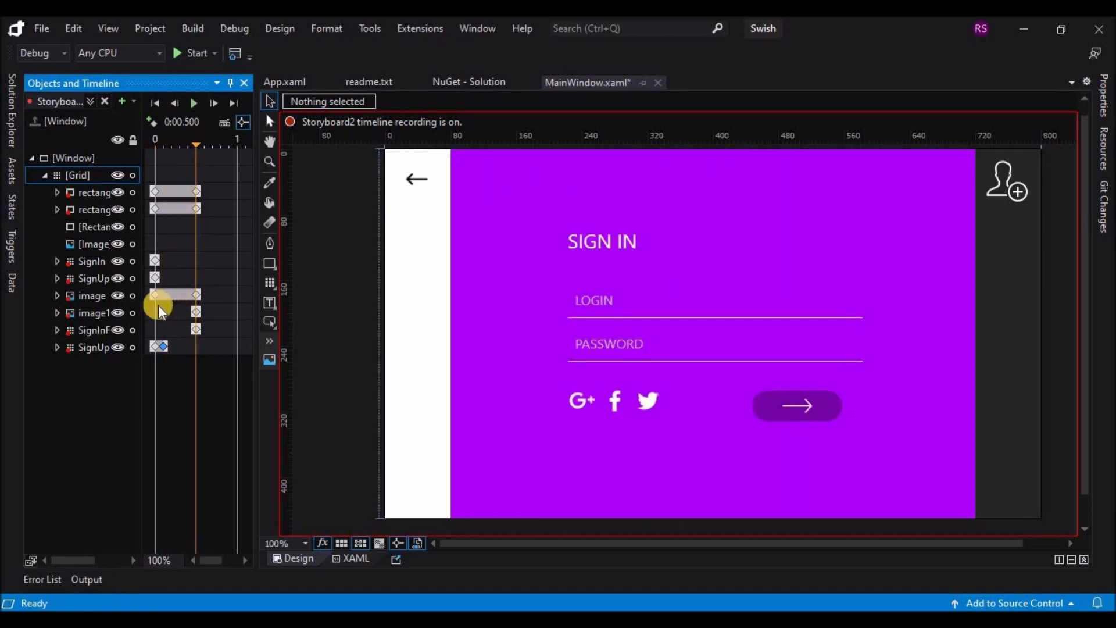
drag(195, 294, 164, 297)
click(192, 104)
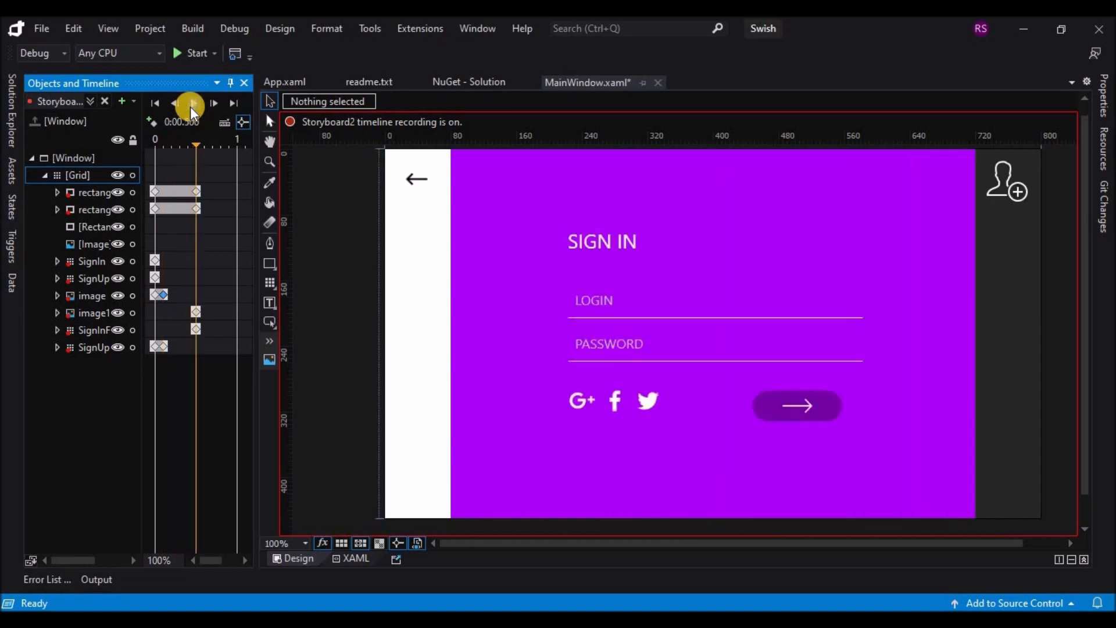
click(190, 105)
click(191, 105)
Change the window-loaded trigger so that Storyboard2 begins on the MouseDown event of rectangle1, the purple rectangle.
click(465, 265)
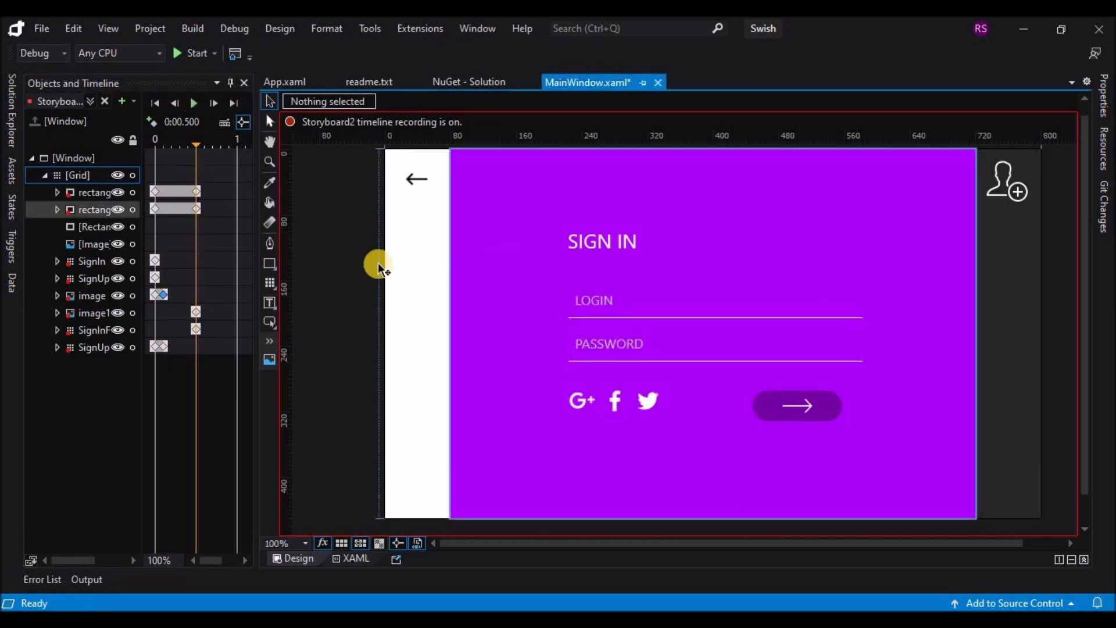
click(15, 252)
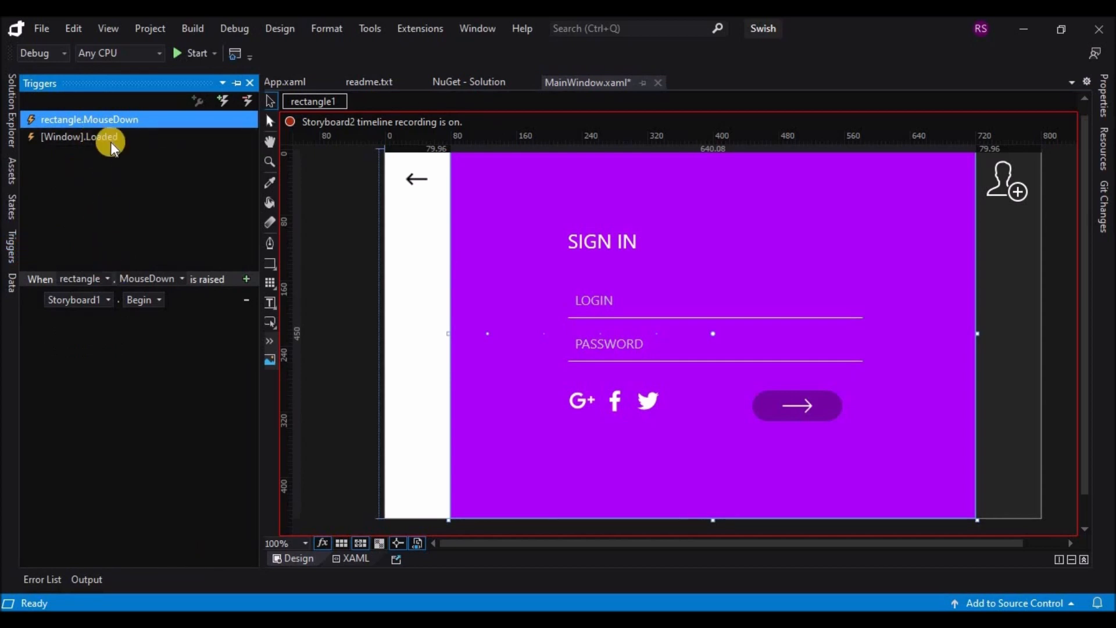
click(104, 137)
click(110, 278)
click(99, 309)
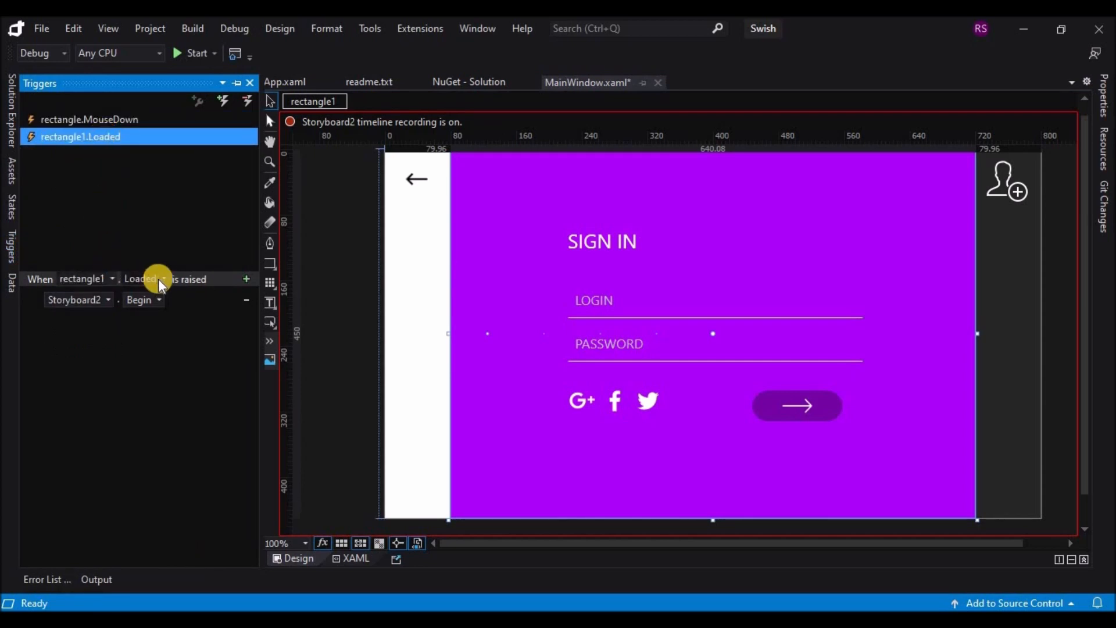
click(163, 279)
click(155, 361)
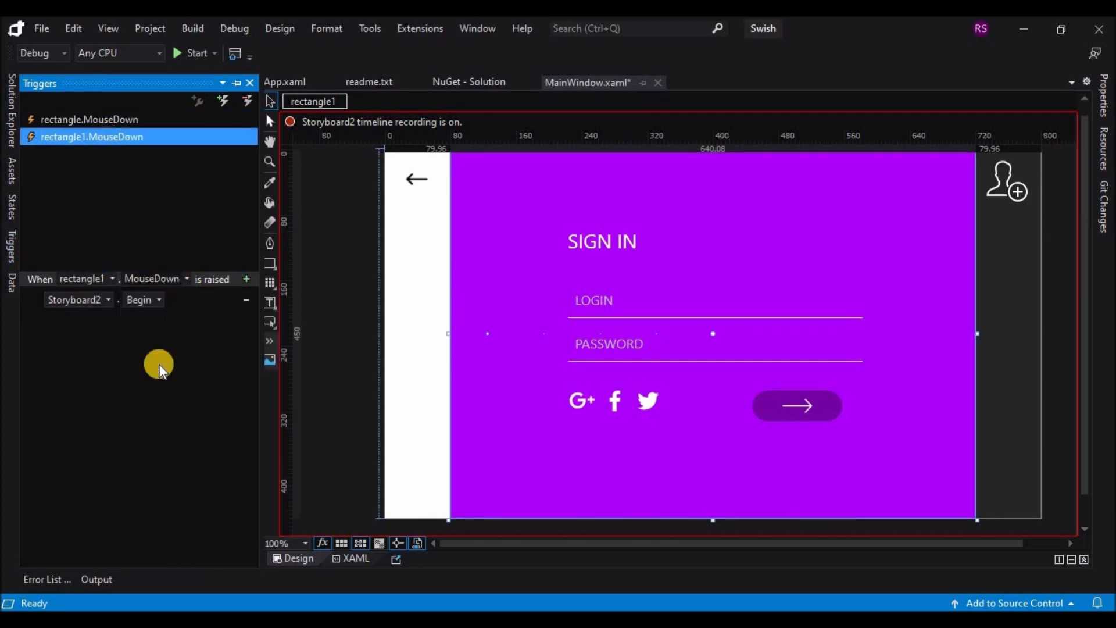
Run the application, test switching back and forth between the sign-in and sign-up forms, and stop debugging.
click(191, 57)
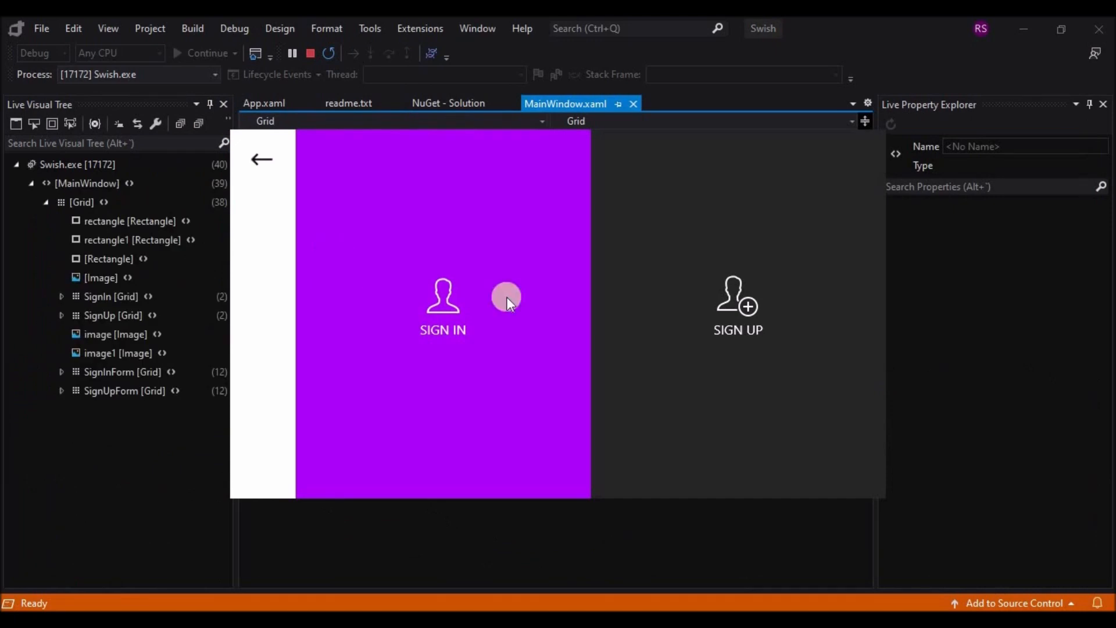
click(664, 292)
click(333, 322)
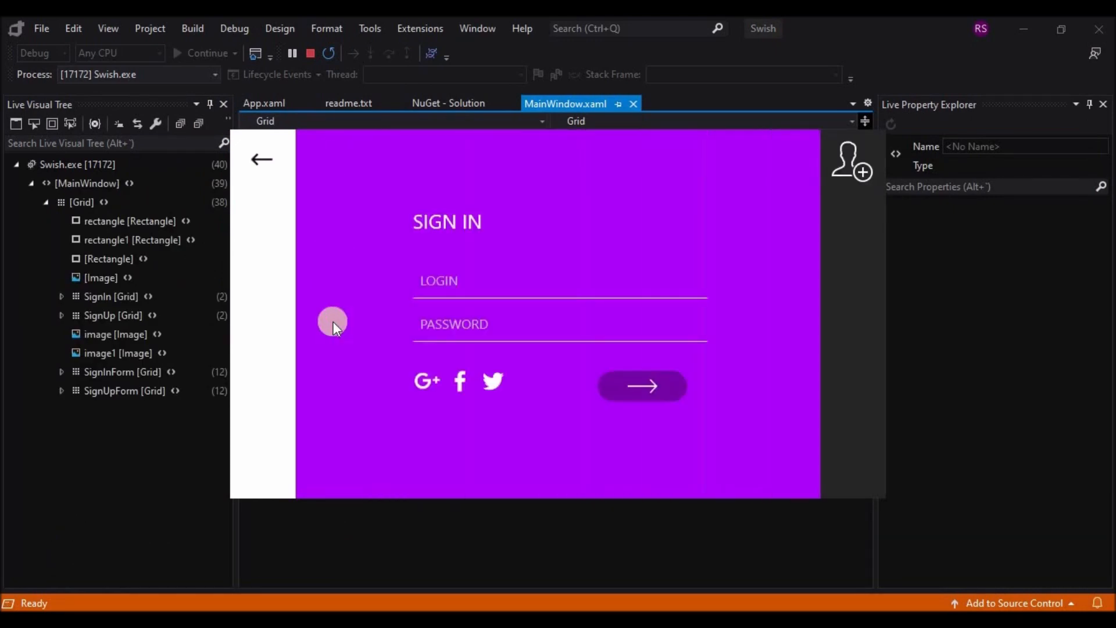
click(853, 310)
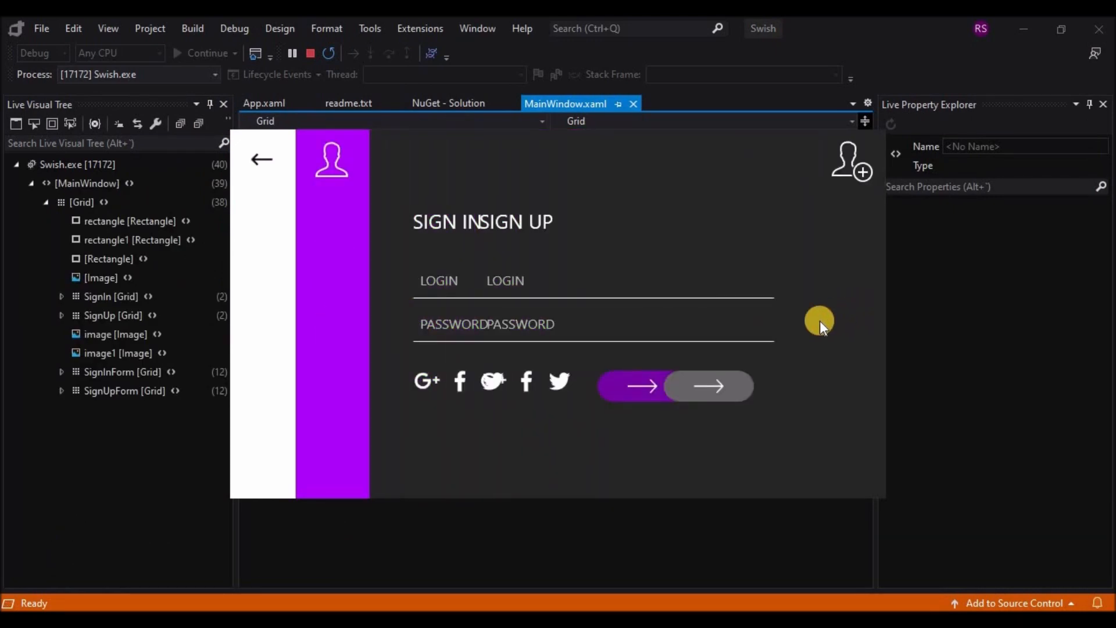
click(320, 326)
click(870, 324)
click(311, 54)
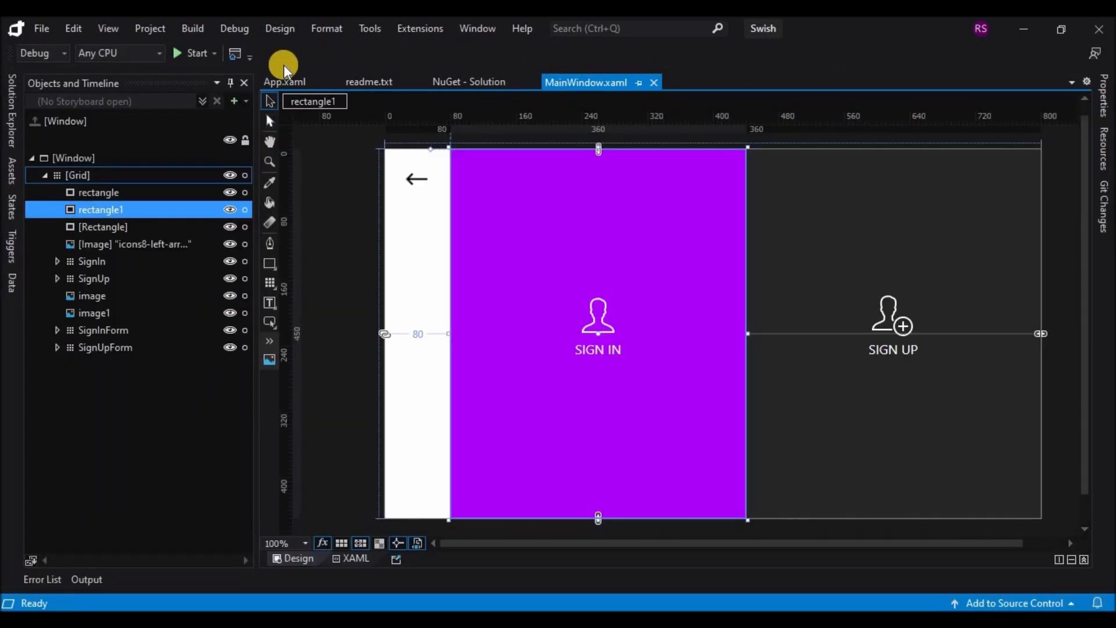
Run the application again, expand the sign-in form, switch to the sign-up form, and stop debugging.
click(189, 54)
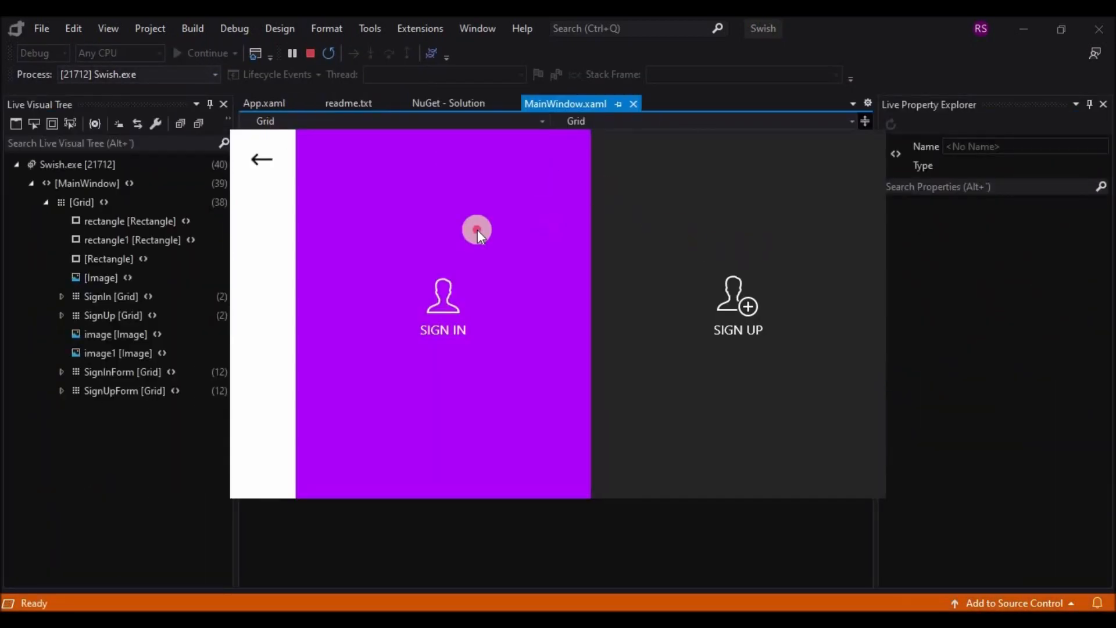
click(477, 229)
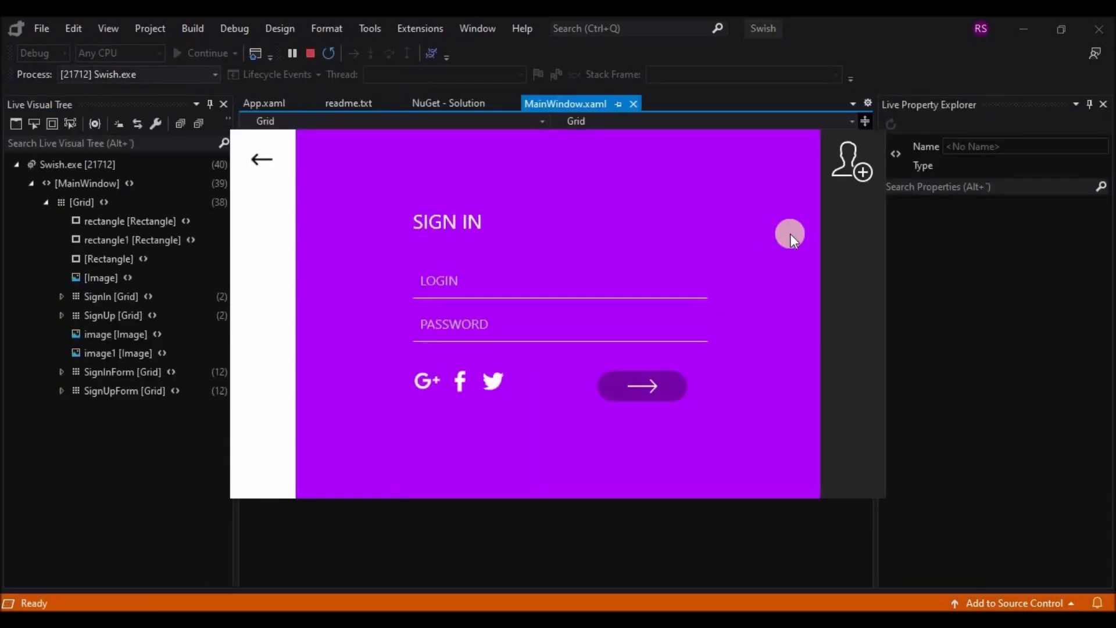
click(860, 249)
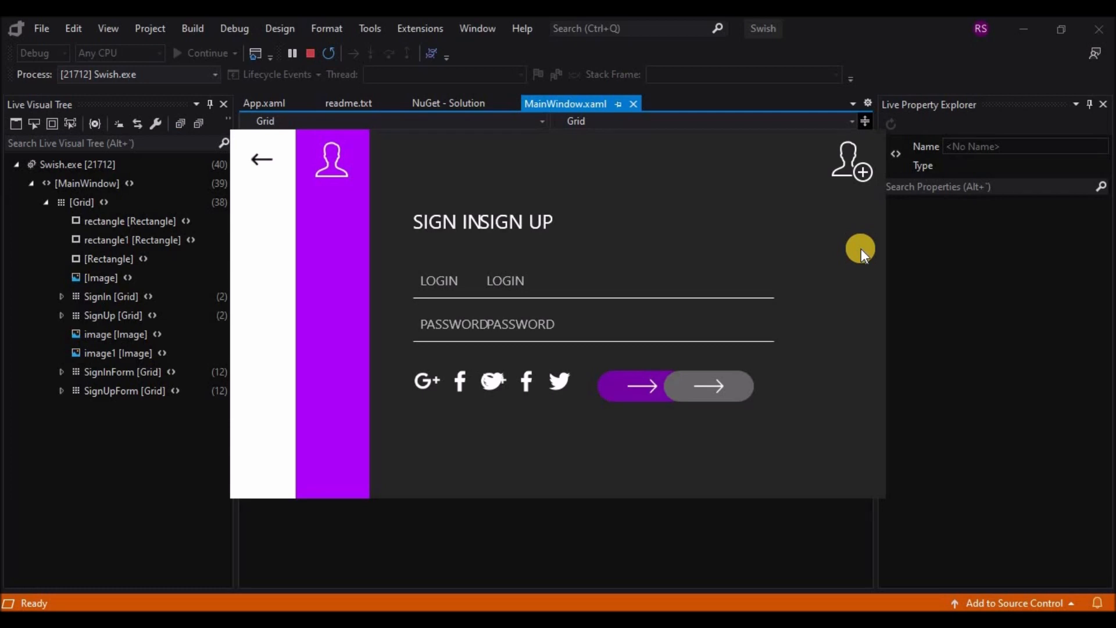
click(310, 53)
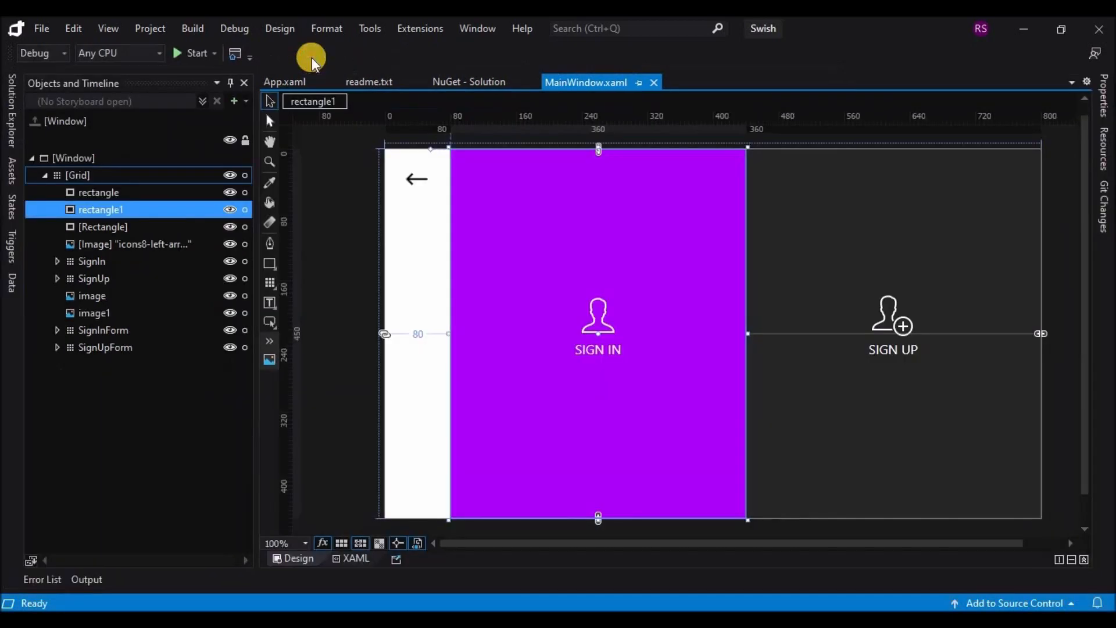
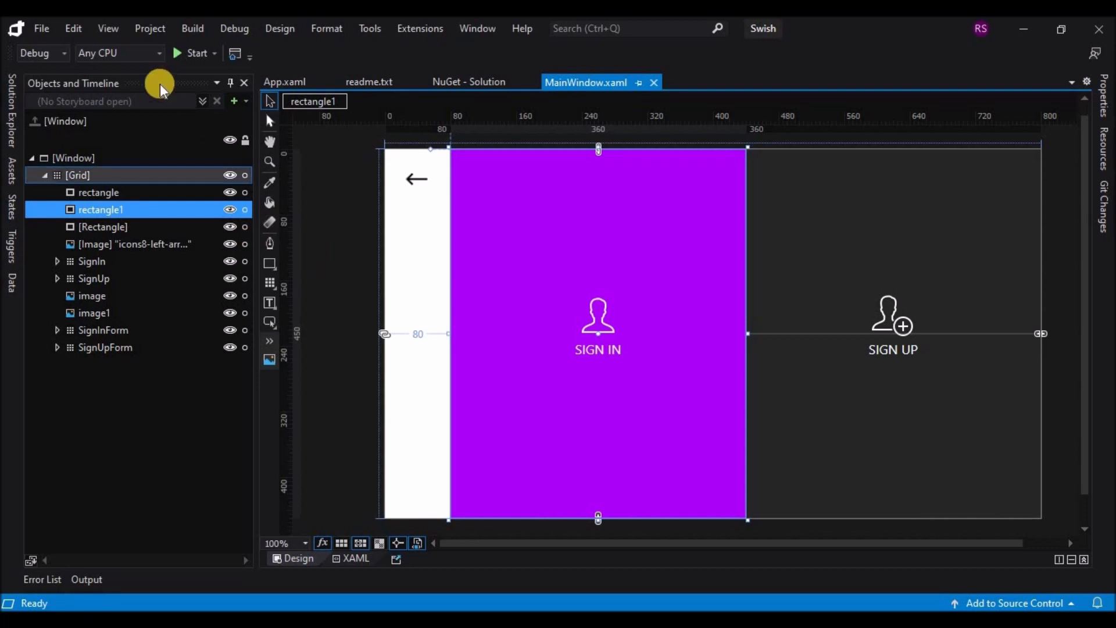
Open Storyboard1 and set the SignInForm grid's visibility to Hidden at 0.5 seconds.
click(201, 101)
click(207, 137)
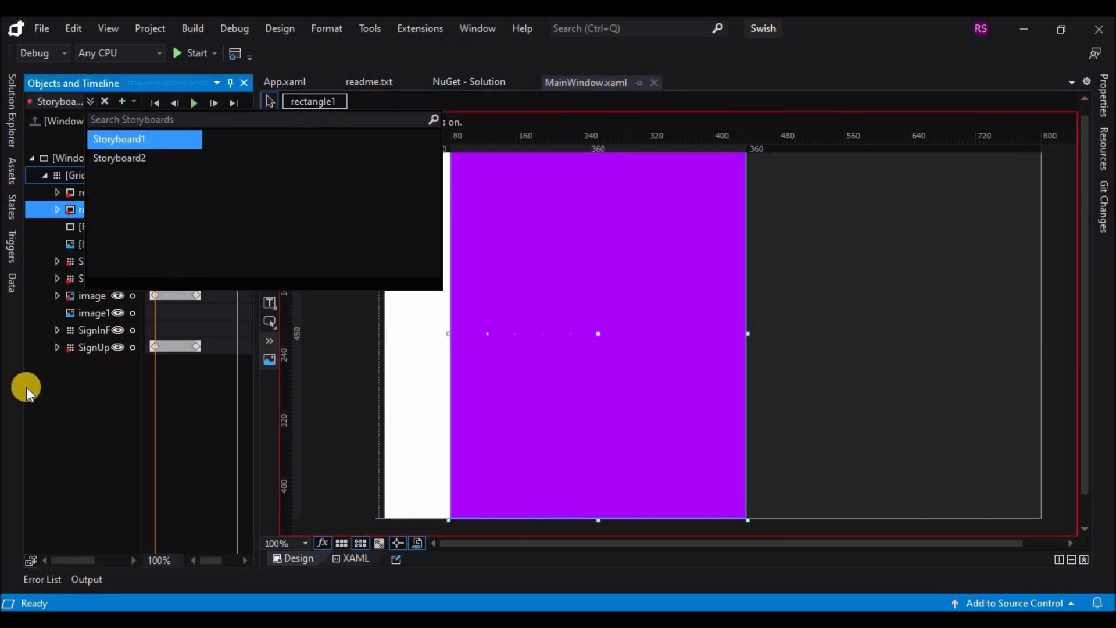
click(50, 452)
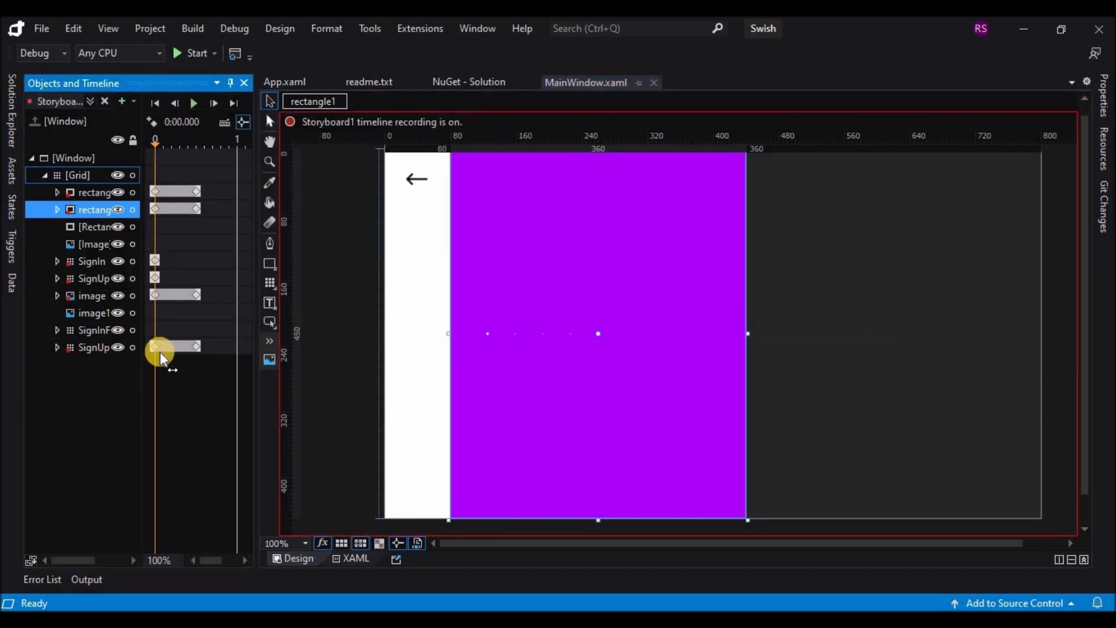
click(92, 330)
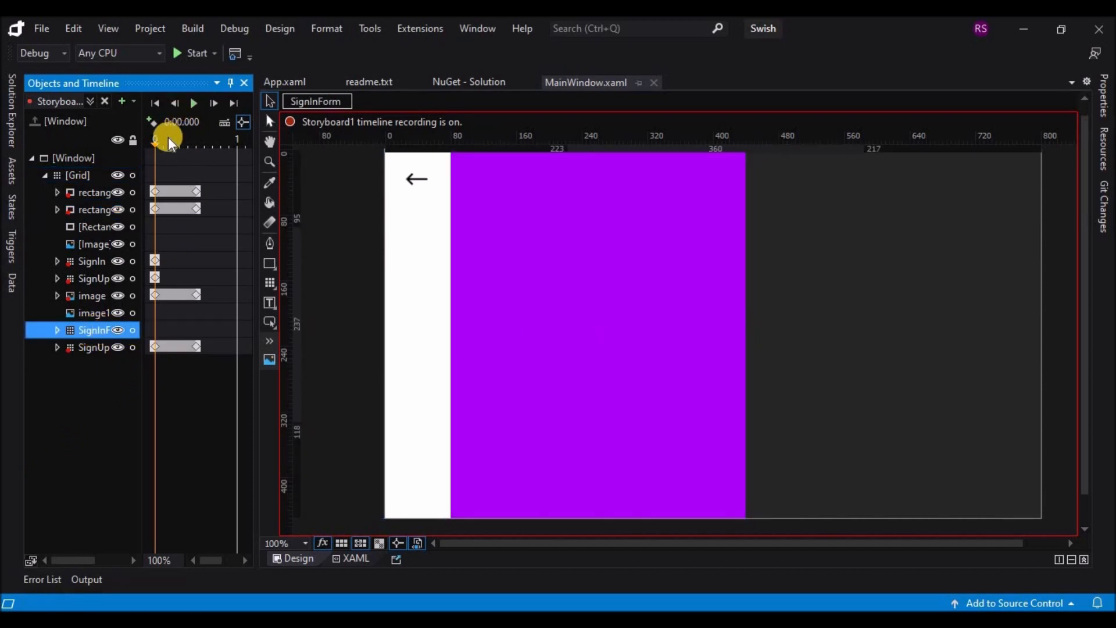
drag(155, 142, 194, 149)
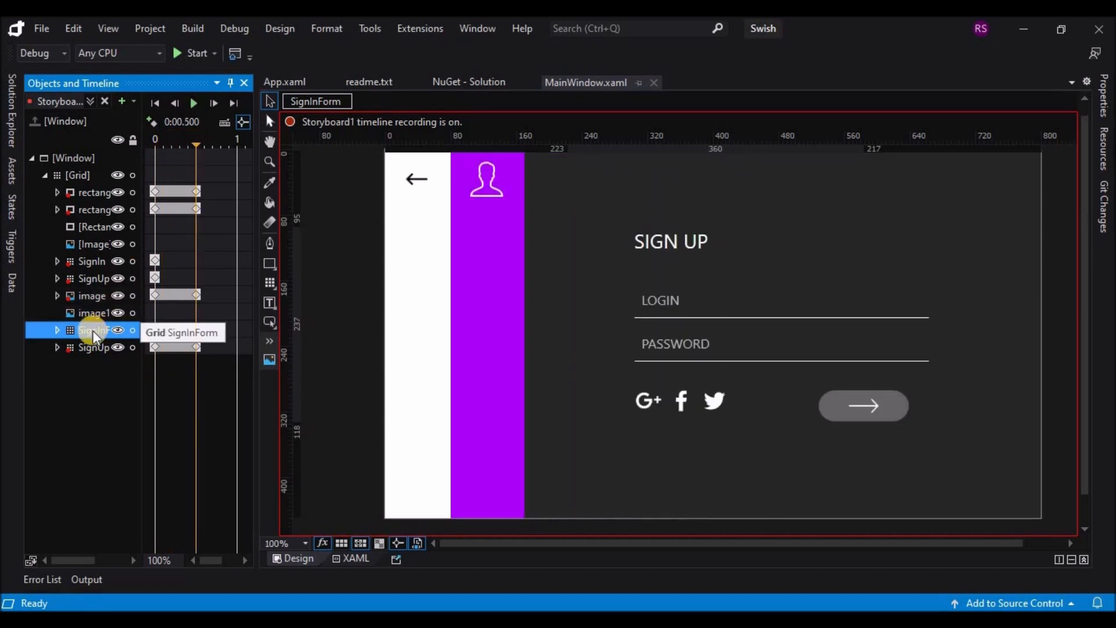
click(1103, 94)
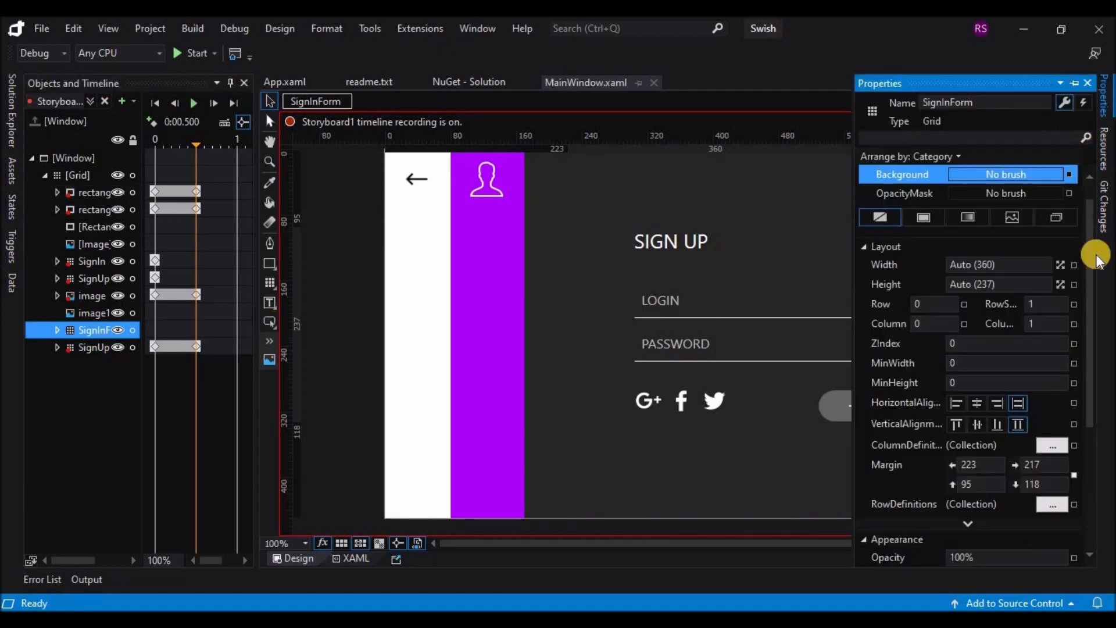
scroll(1082, 343, down, 3)
click(1038, 410)
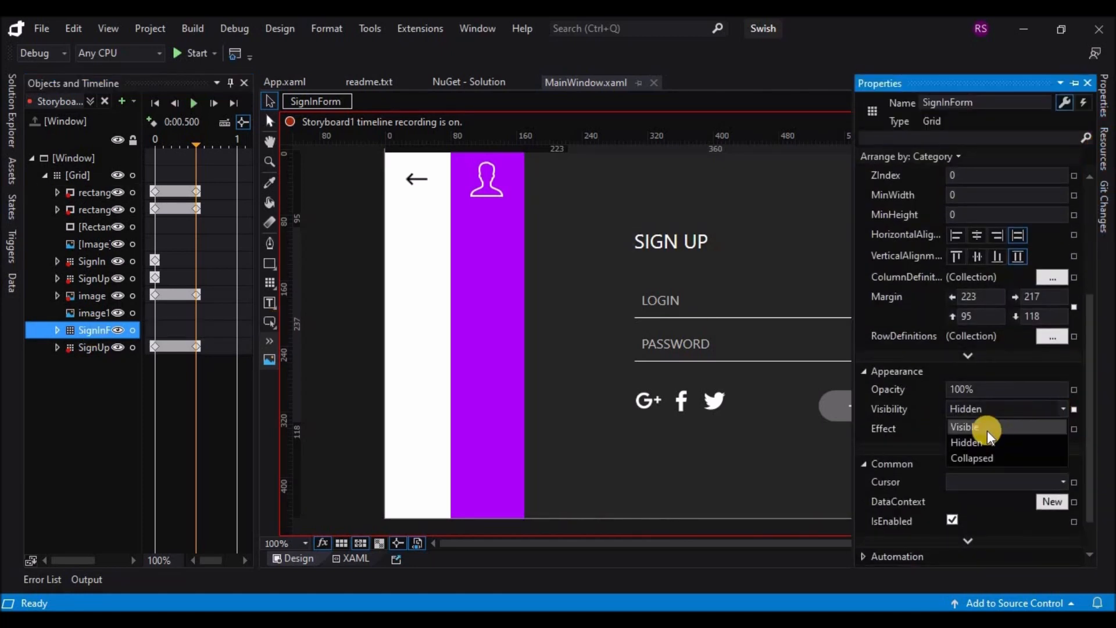
click(986, 440)
click(1059, 409)
click(1015, 425)
click(1061, 408)
click(1007, 442)
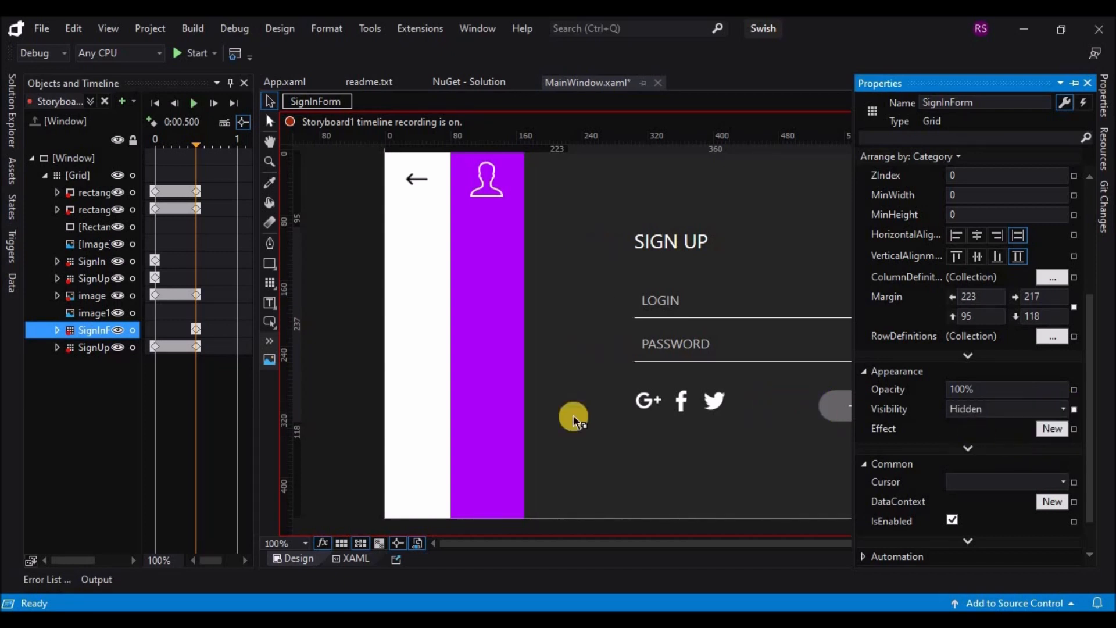
Record a keyframe for the SignInForm grid at 0 seconds in Storyboard1 and play the animation.
click(153, 328)
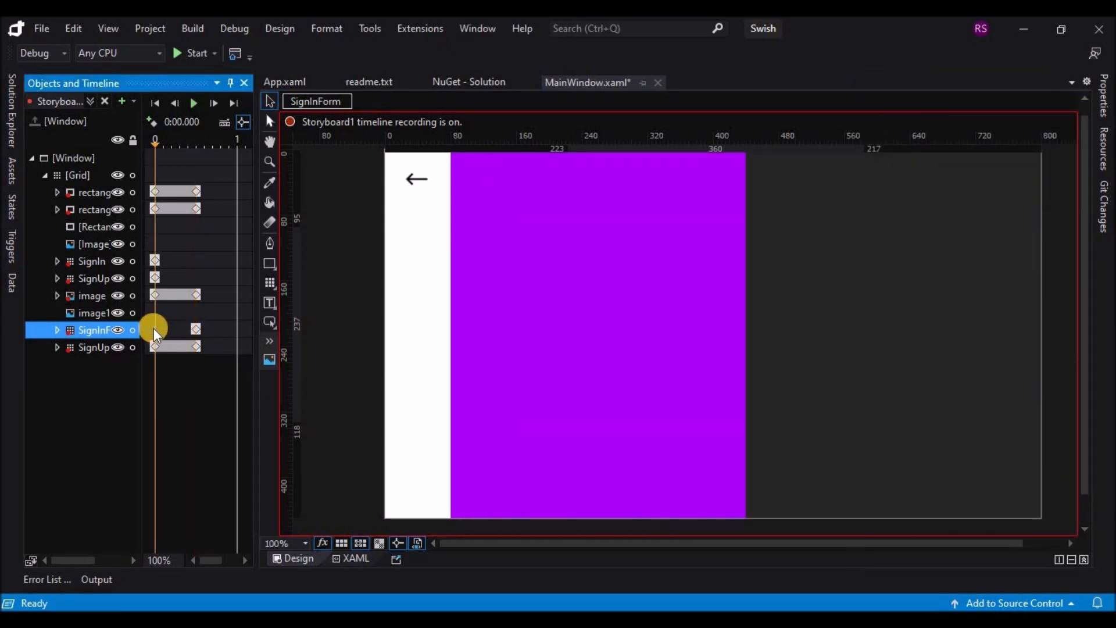
click(151, 121)
click(193, 103)
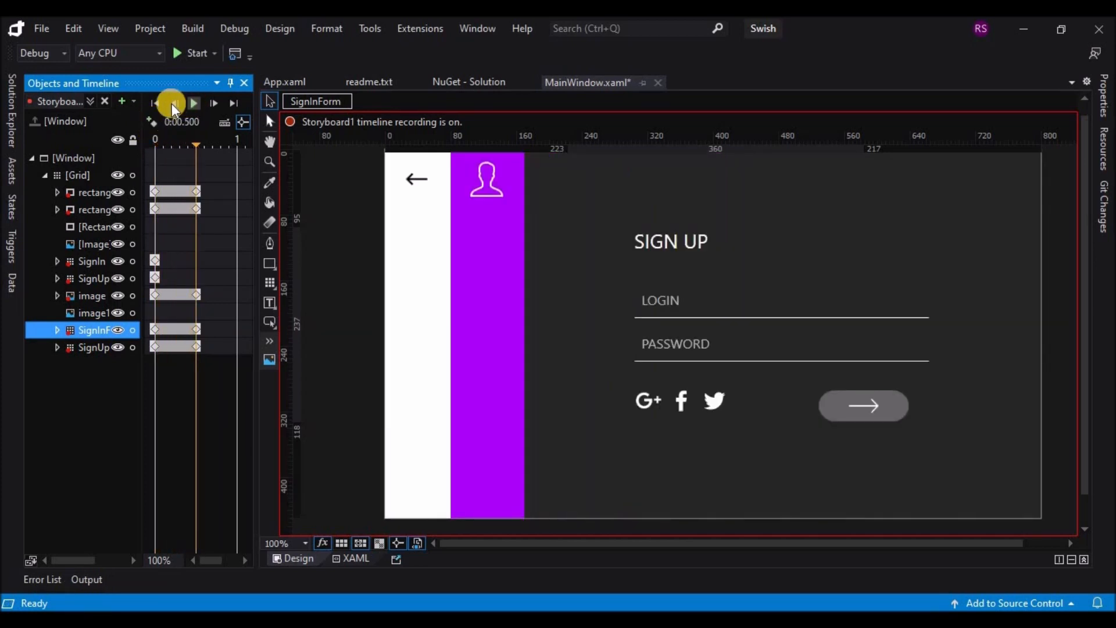
Switch to Storyboard2 and record a keyframe for the SignInForm grid at 0 seconds.
click(90, 102)
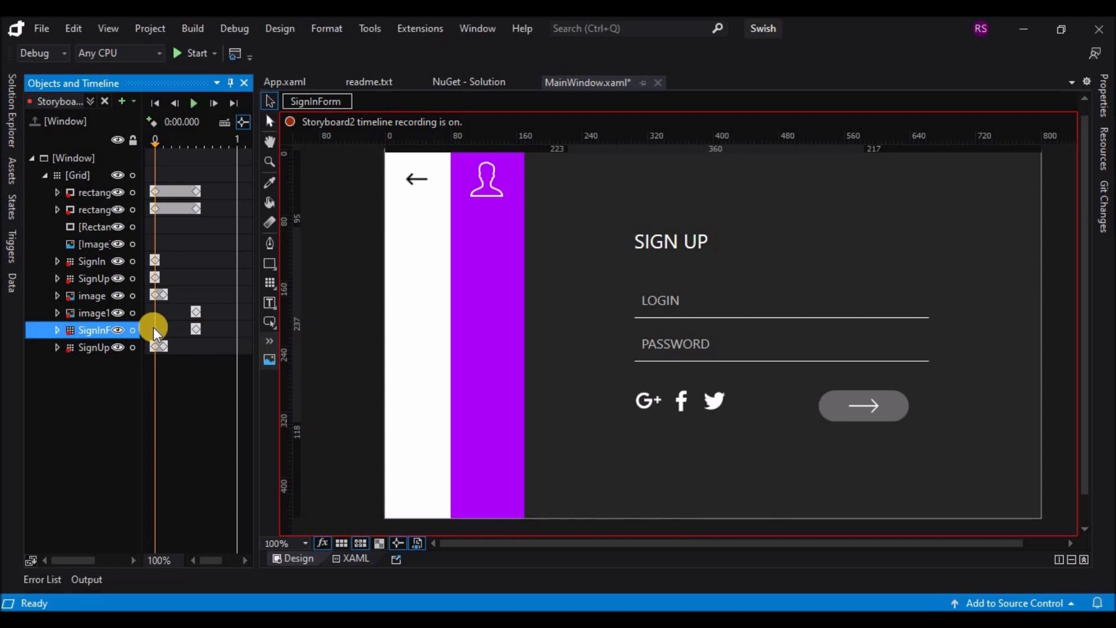
mouse_move(155, 140)
mouse_down()
mouse_move(192, 150)
mouse_move(156, 154)
mouse_up()
click(150, 121)
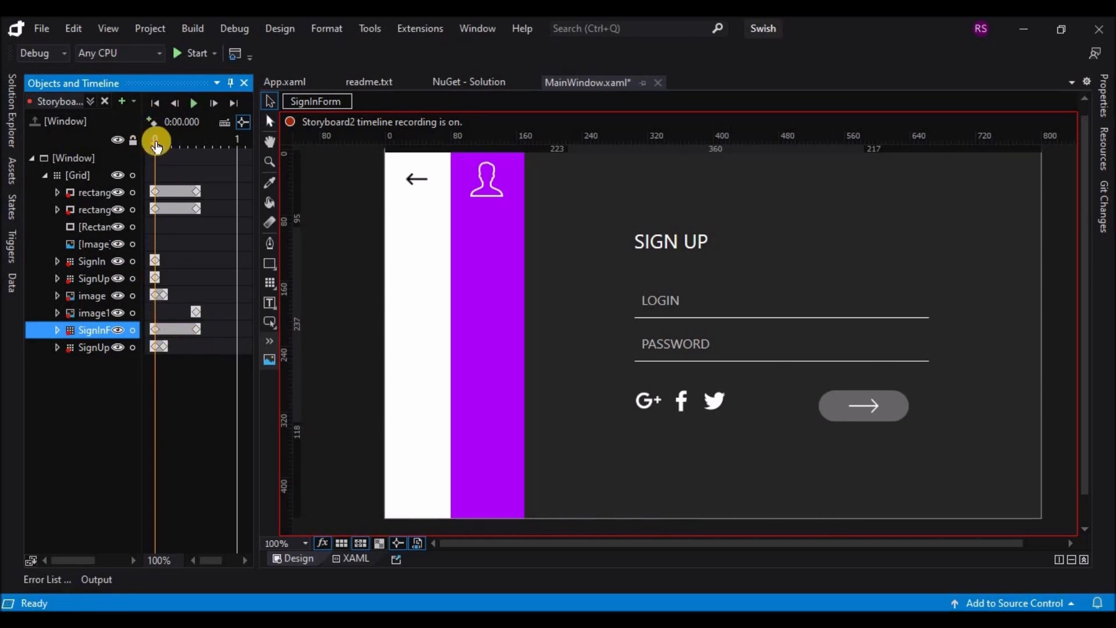
Set the SignInForm grid's visibility to Visible and back to Hidden at 0 seconds in Storyboard2.
mouse_move(156, 142)
mouse_down()
mouse_move(194, 142)
mouse_move(154, 142)
mouse_up()
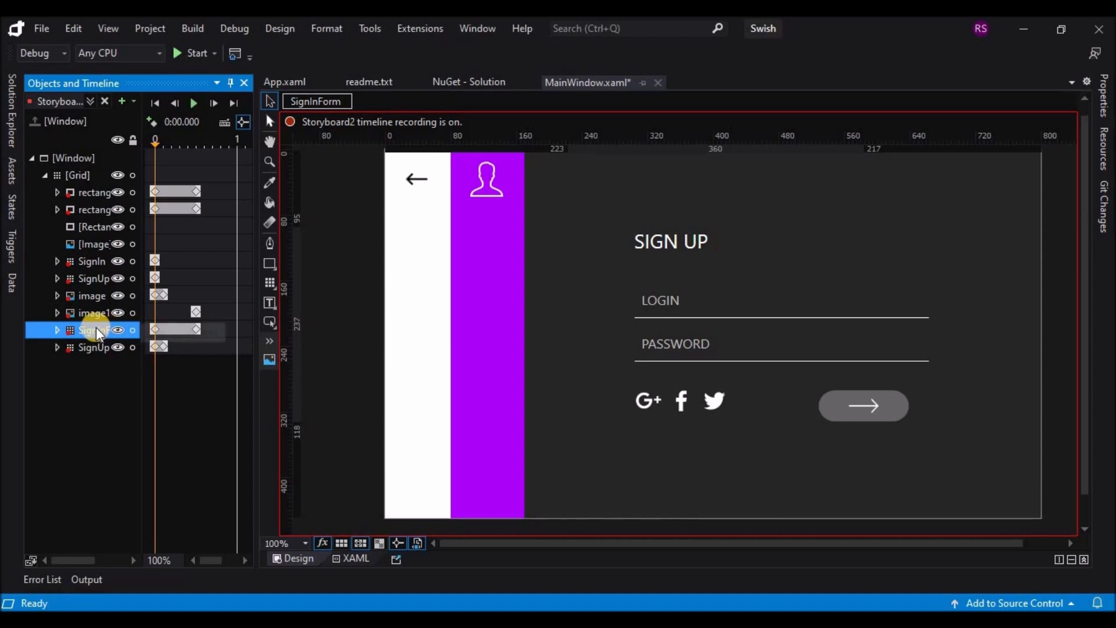
click(1109, 102)
click(1064, 409)
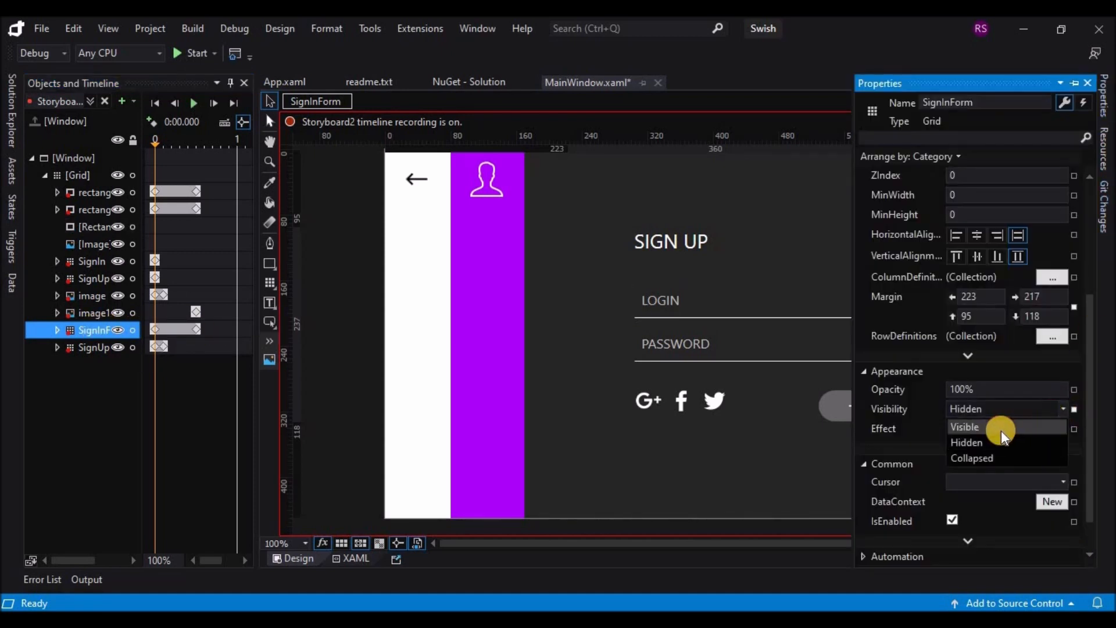
click(1000, 428)
click(1043, 408)
click(984, 443)
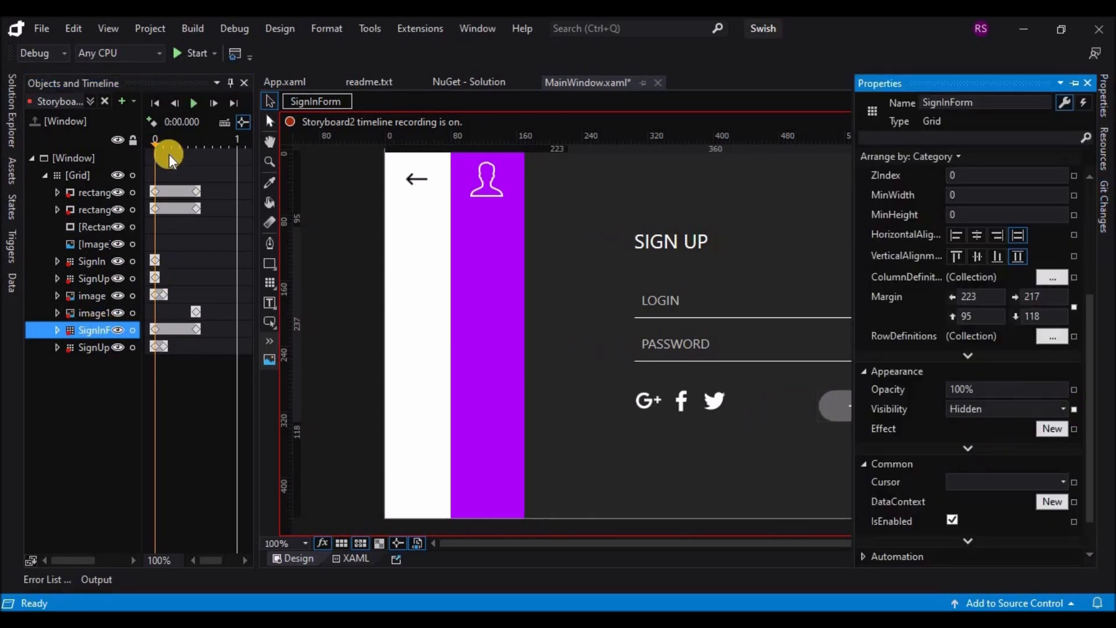
Check the SignInForm grid's visibility at 0.5 seconds in Storyboard2 and play the animation.
drag(160, 147, 192, 151)
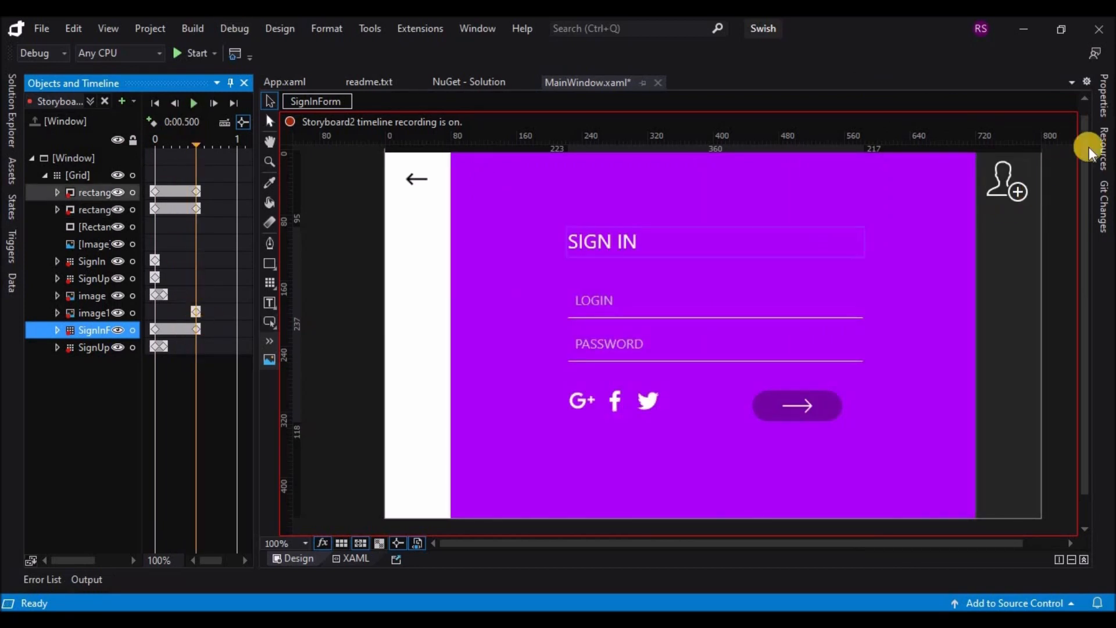
click(1103, 96)
click(188, 103)
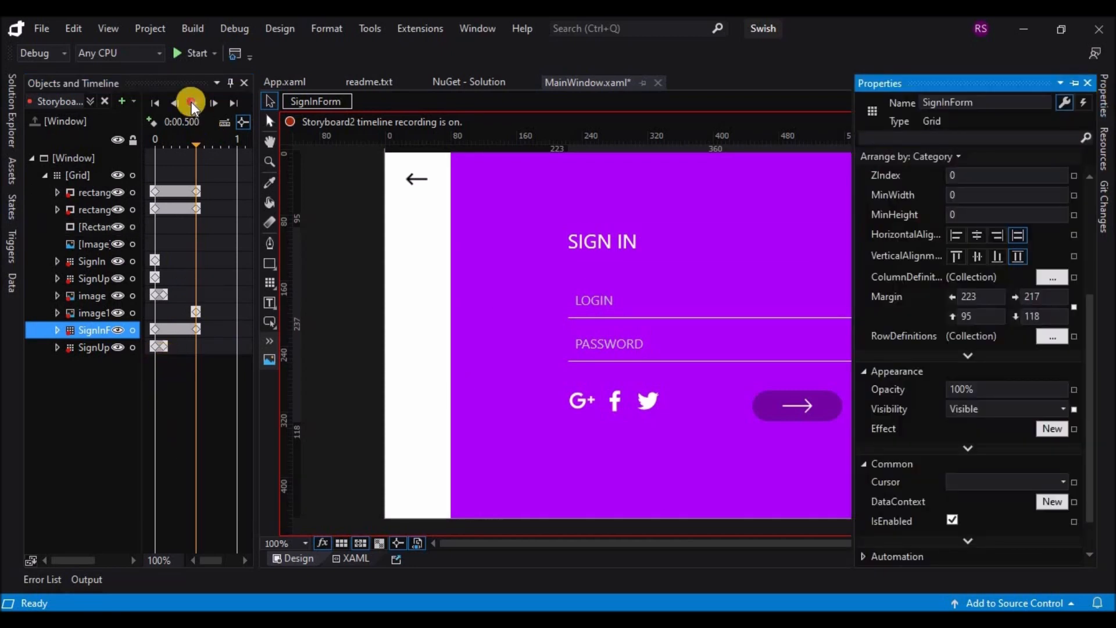
Run the application, alternate repeatedly between the sign-up and sign-in forms to test the animations, and stop debugging.
click(184, 57)
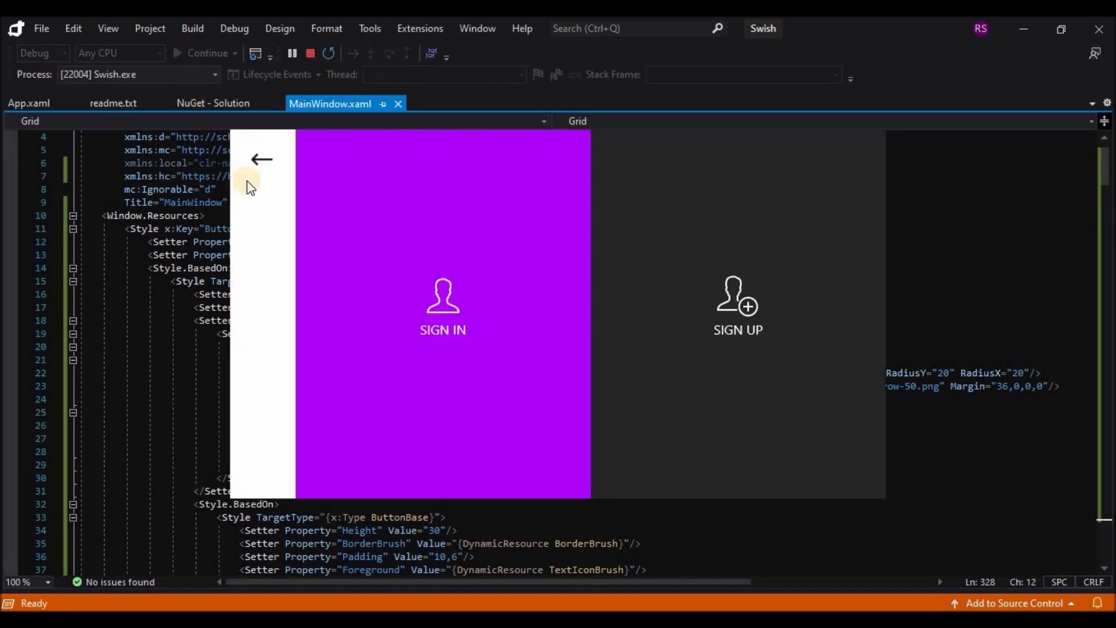
click(648, 294)
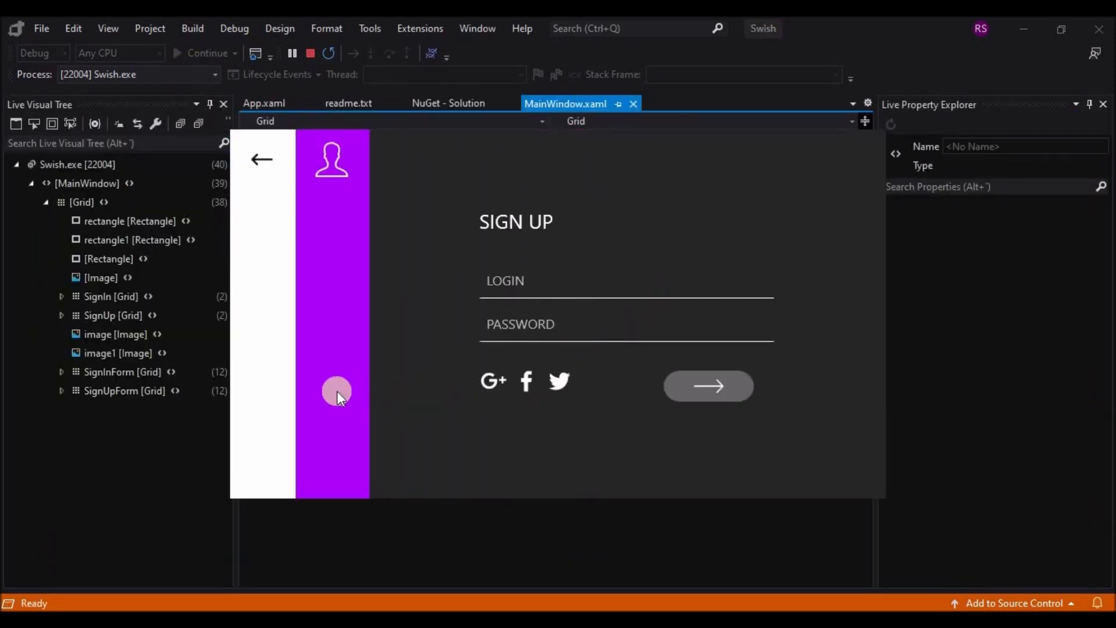
click(337, 392)
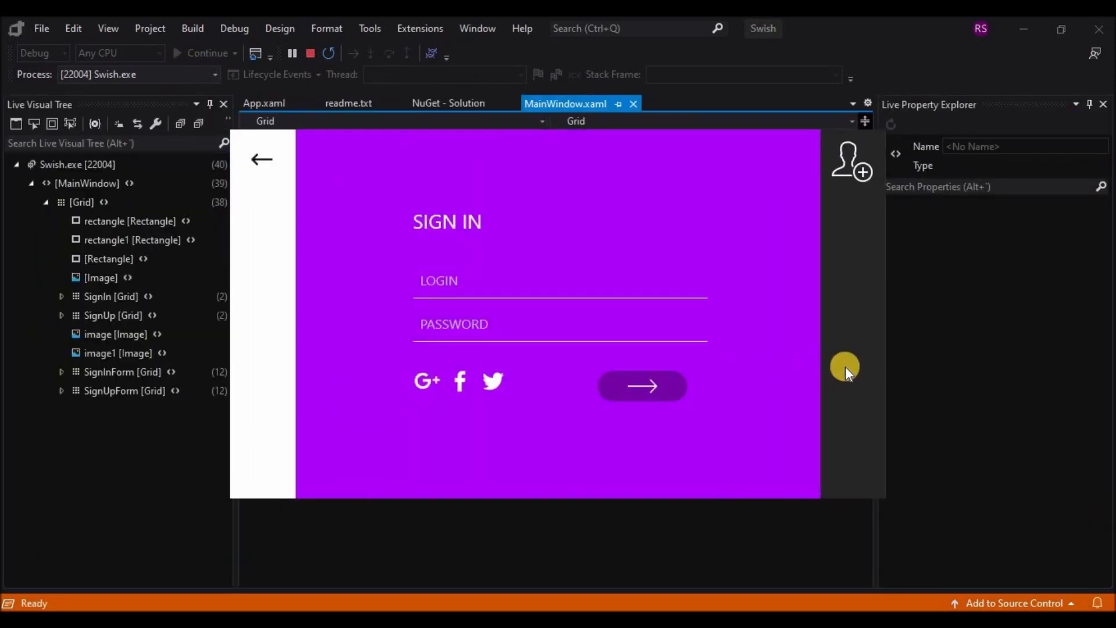
click(846, 366)
click(336, 379)
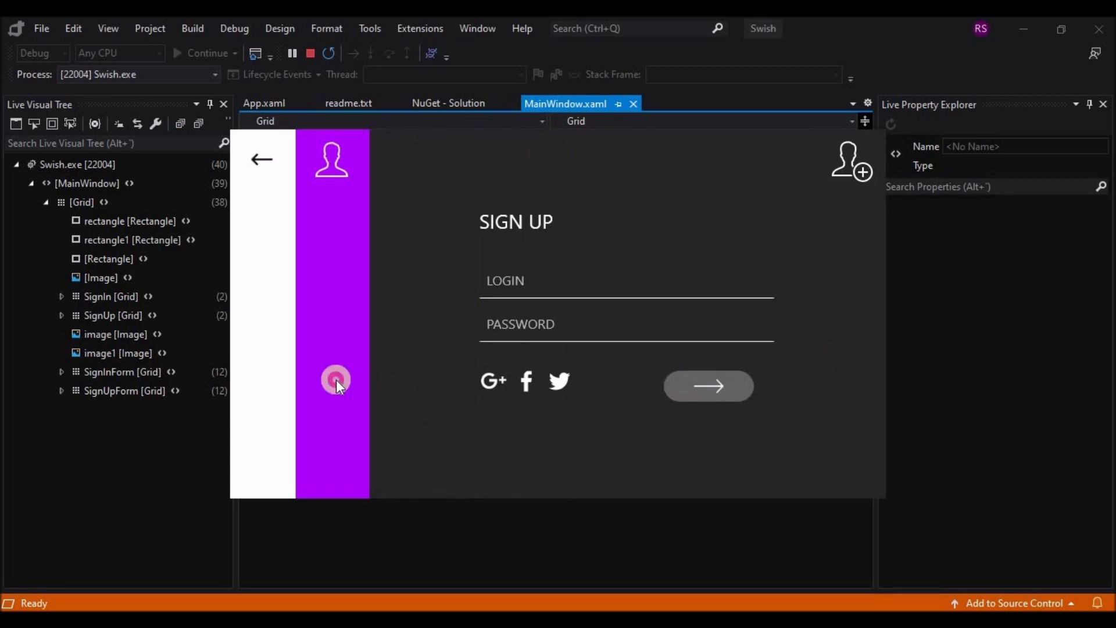
click(881, 371)
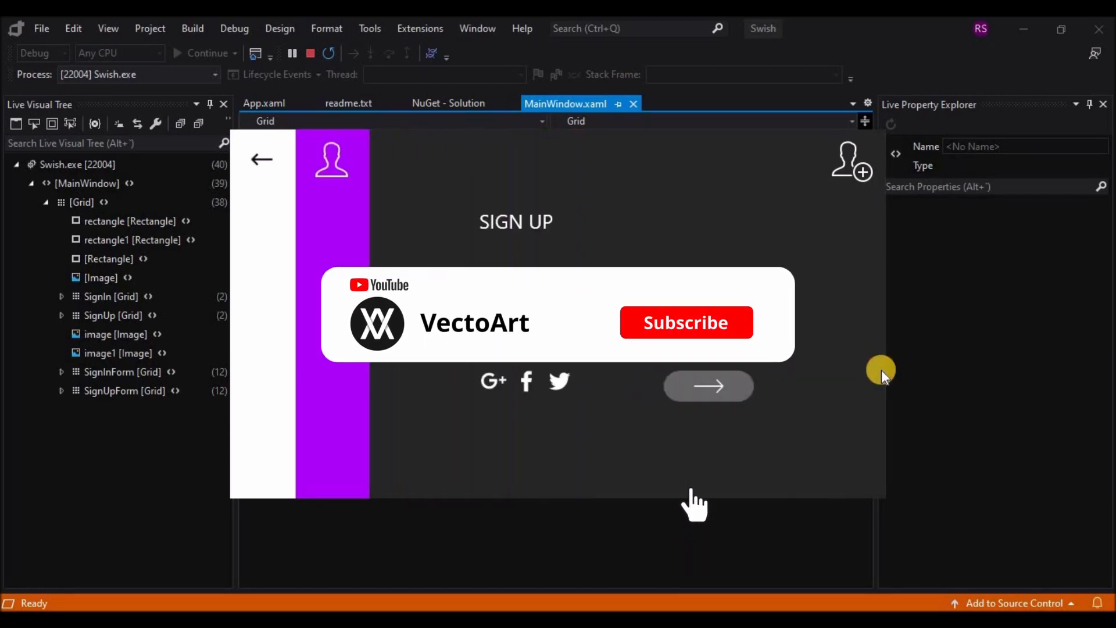
click(331, 394)
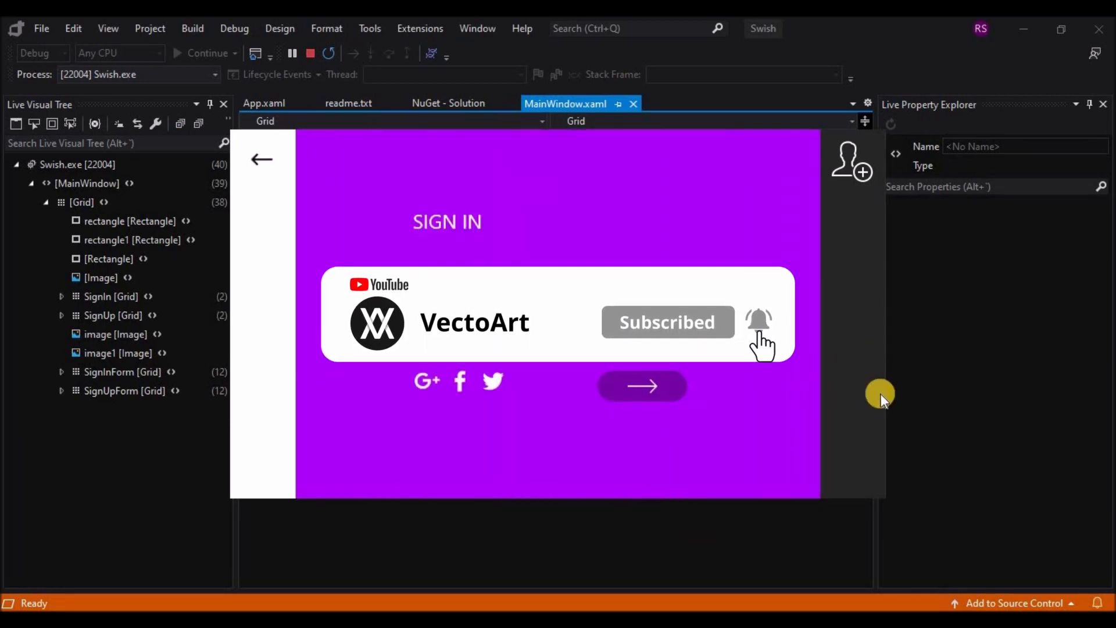
click(863, 393)
click(340, 423)
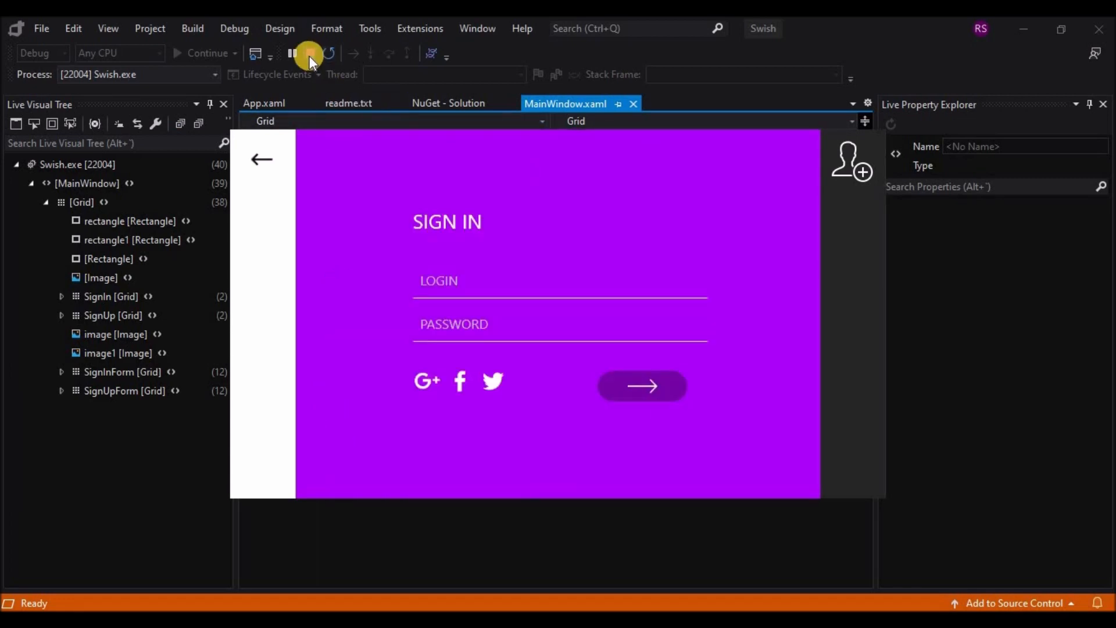
click(310, 56)
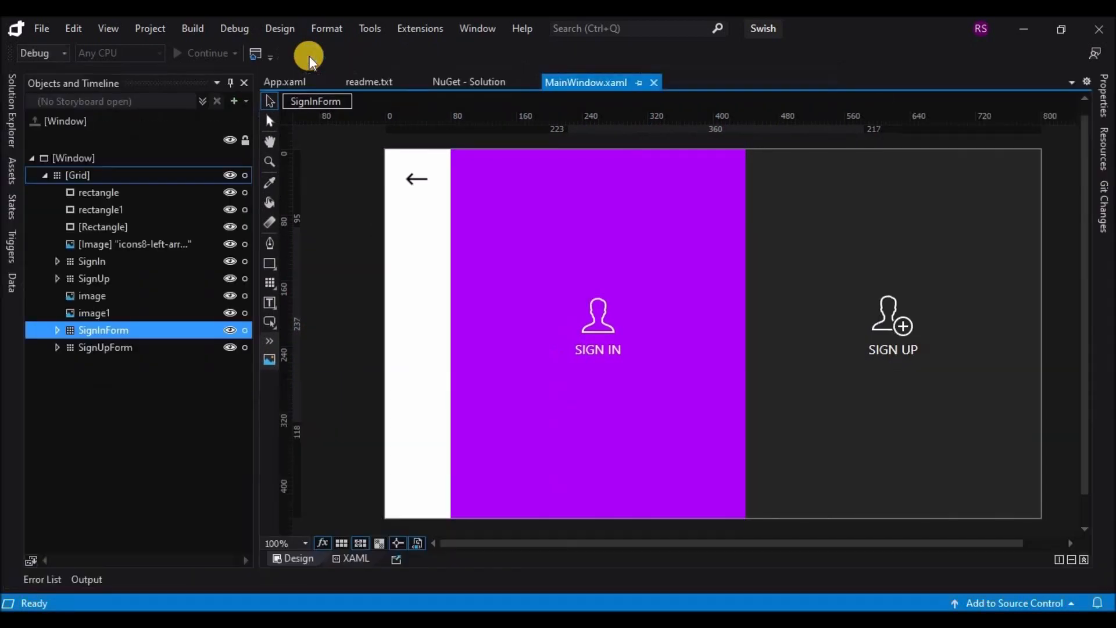